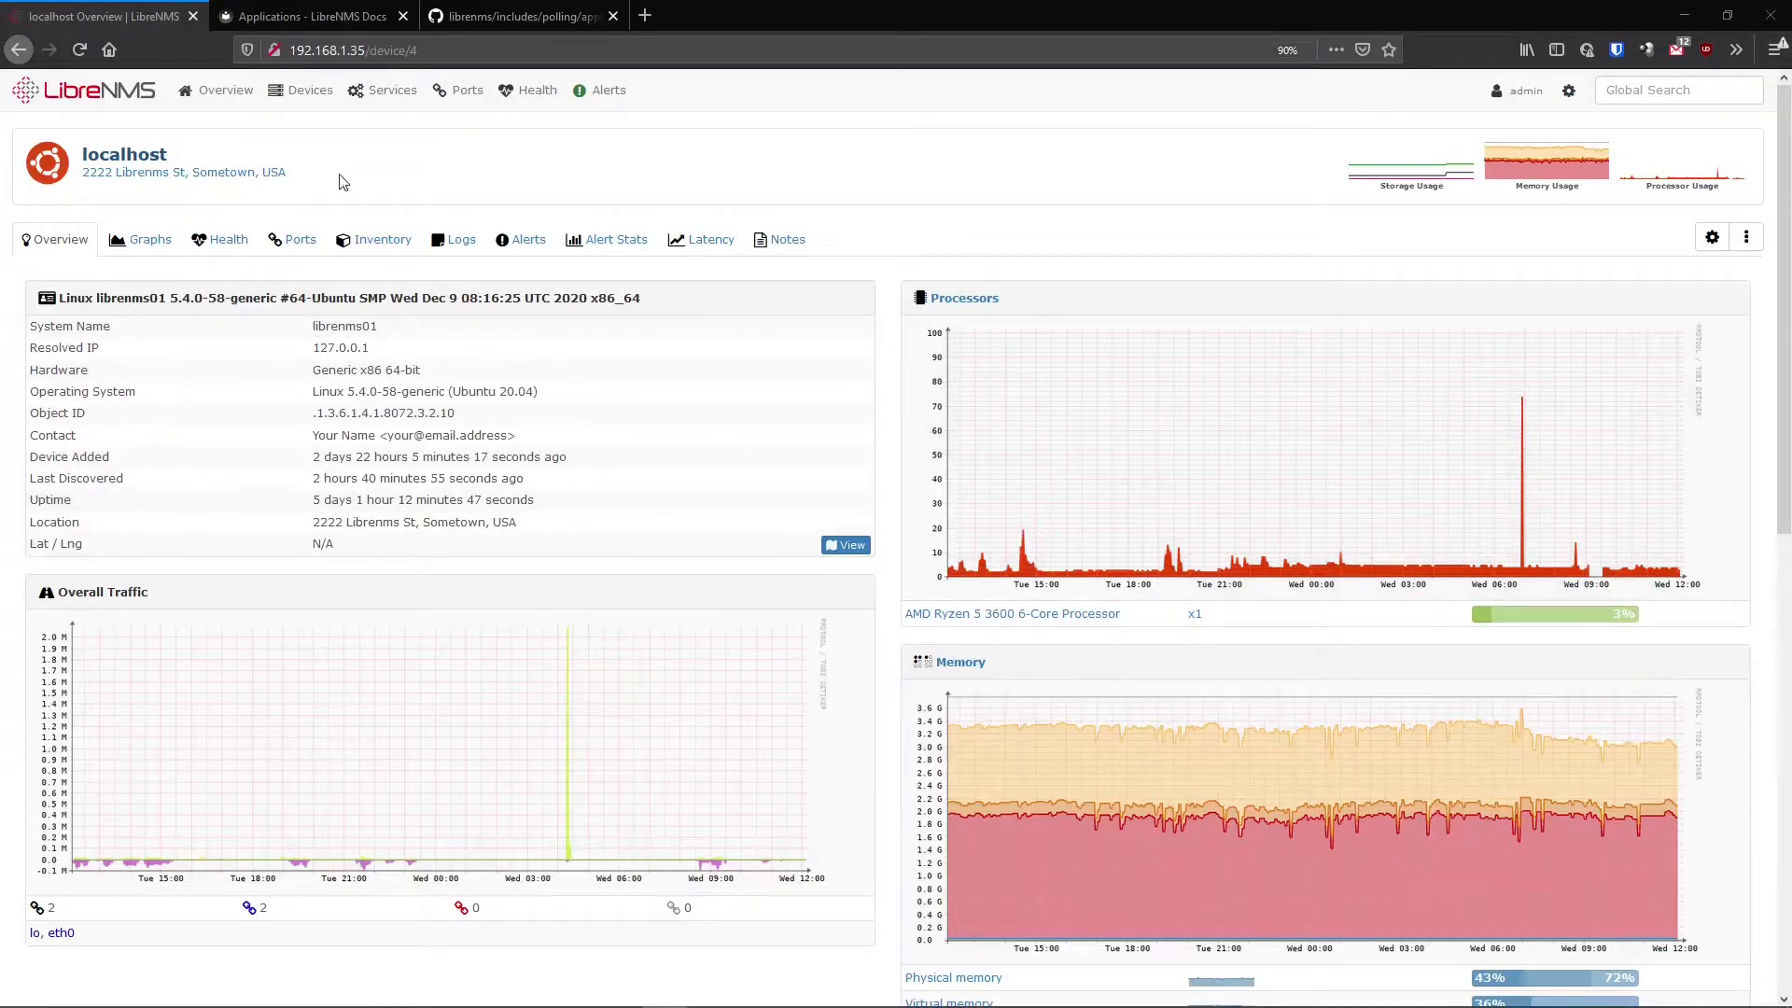
- Switch from the localhost overview to the 'Applications - LibreNMS Docs' page
{"action": "left_click", "coordinate": [308, 17]}
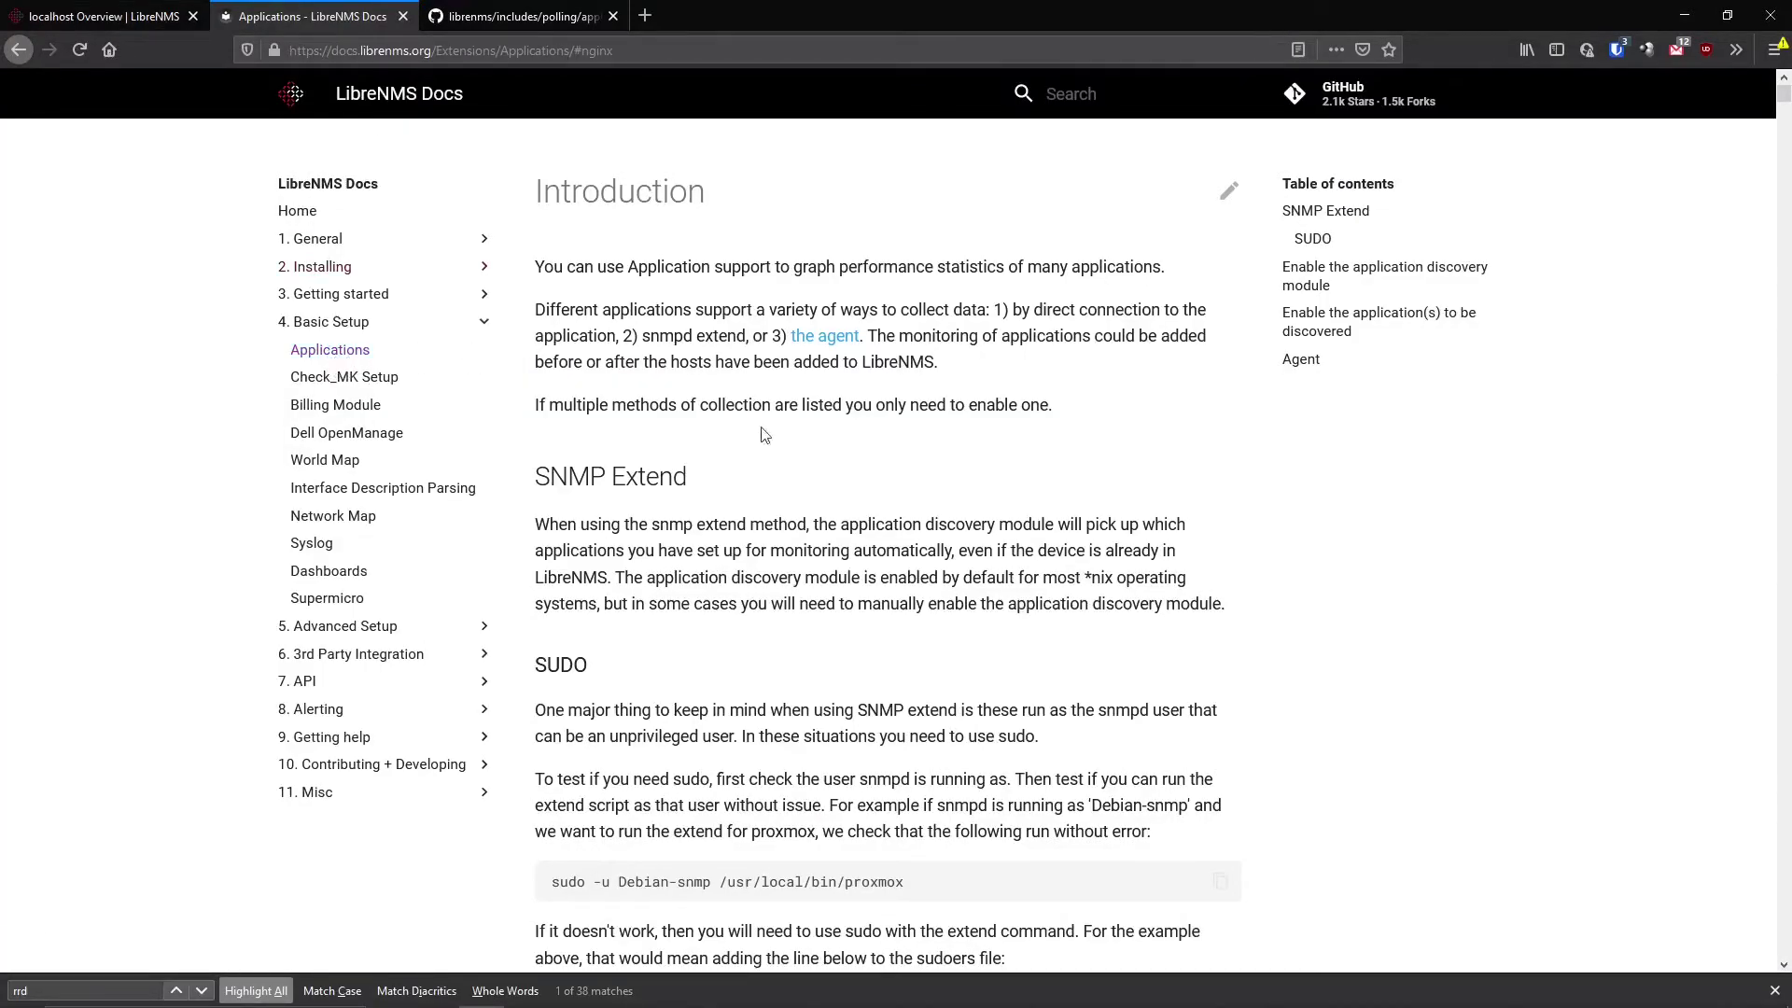
- Browse the supported Agent applications list, then switch to GitHub's includes/polling/applications folder
{"action": "scroll", "coordinate": [748, 702], "scroll_direction": "down", "scroll_amount": 20}
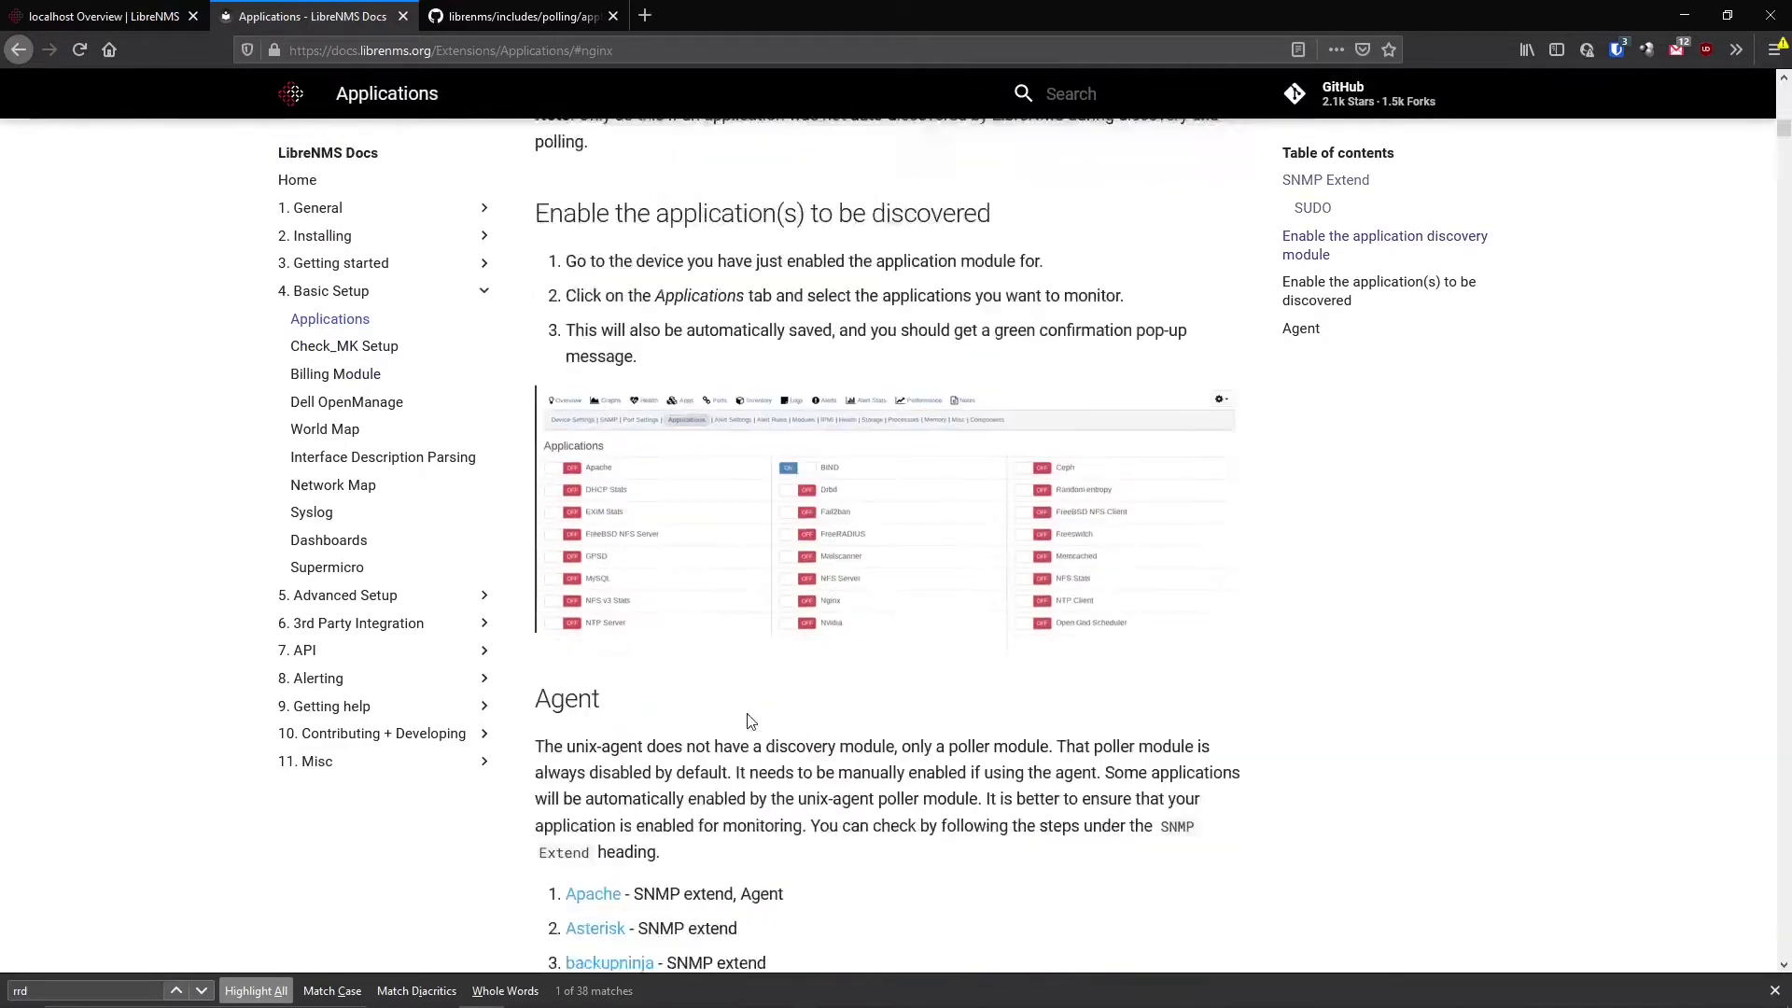
{"action": "scroll", "coordinate": [748, 719], "scroll_direction": "down", "scroll_amount": 2}
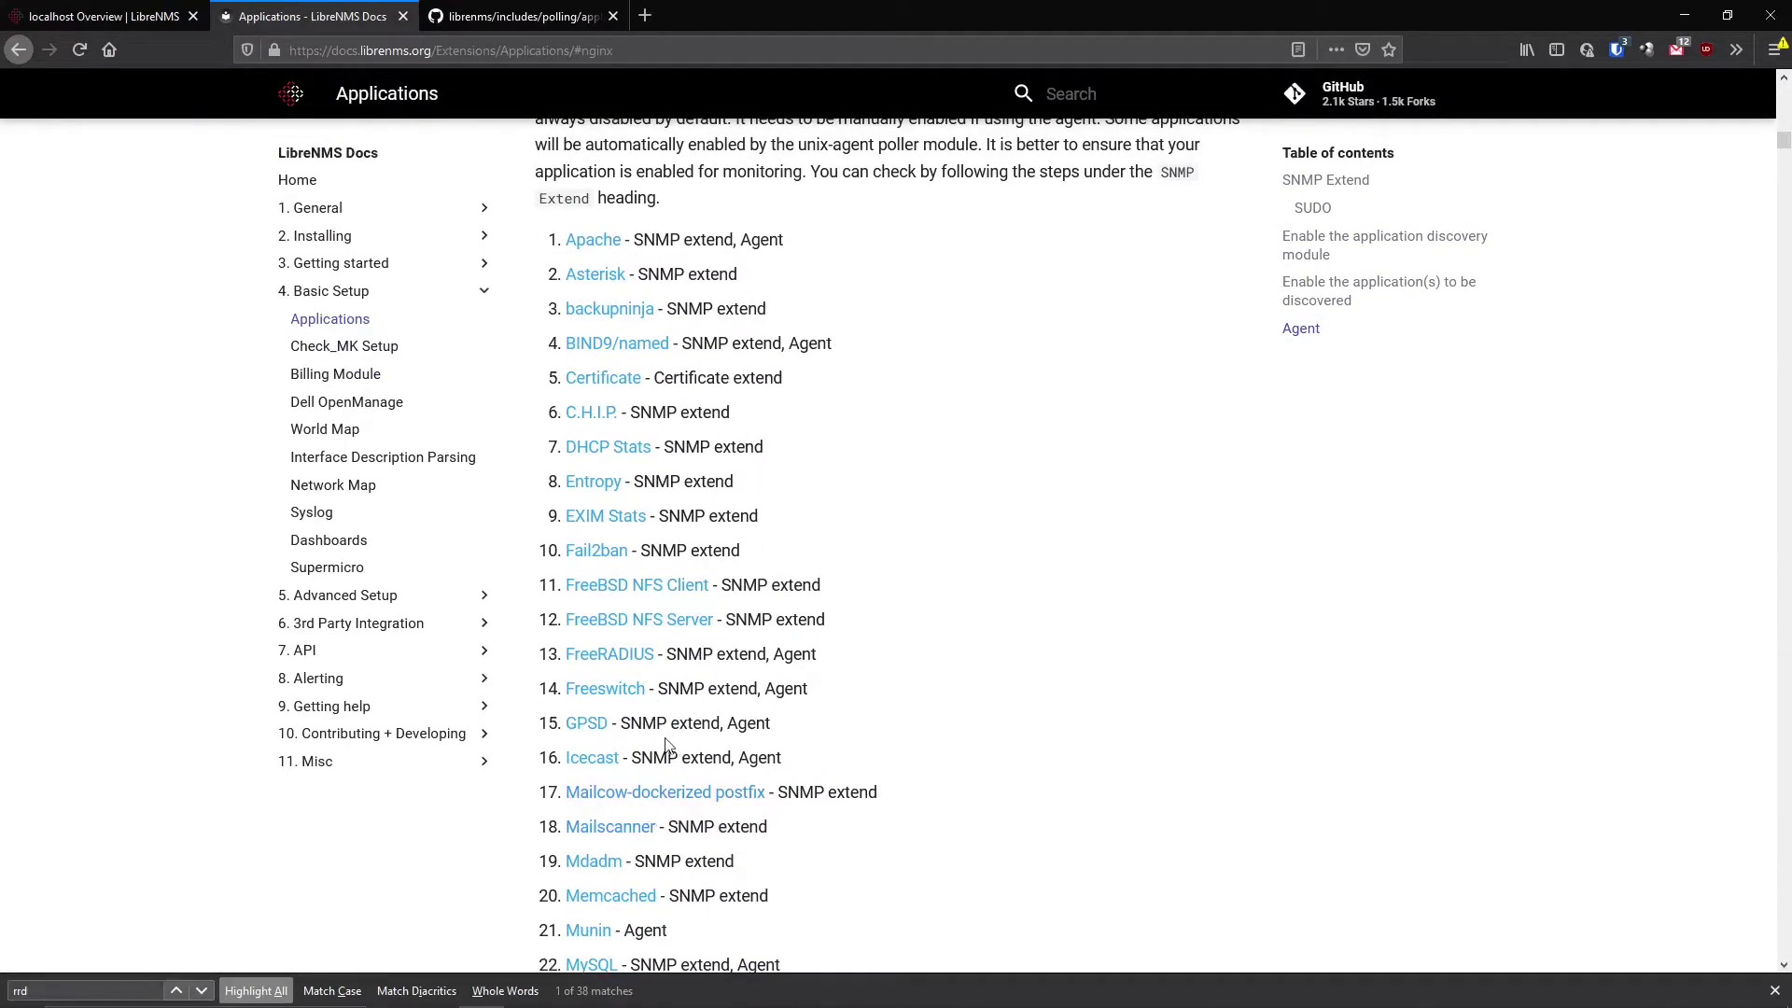
{"action": "scroll", "coordinate": [560, 606], "scroll_direction": "down", "scroll_amount": 6}
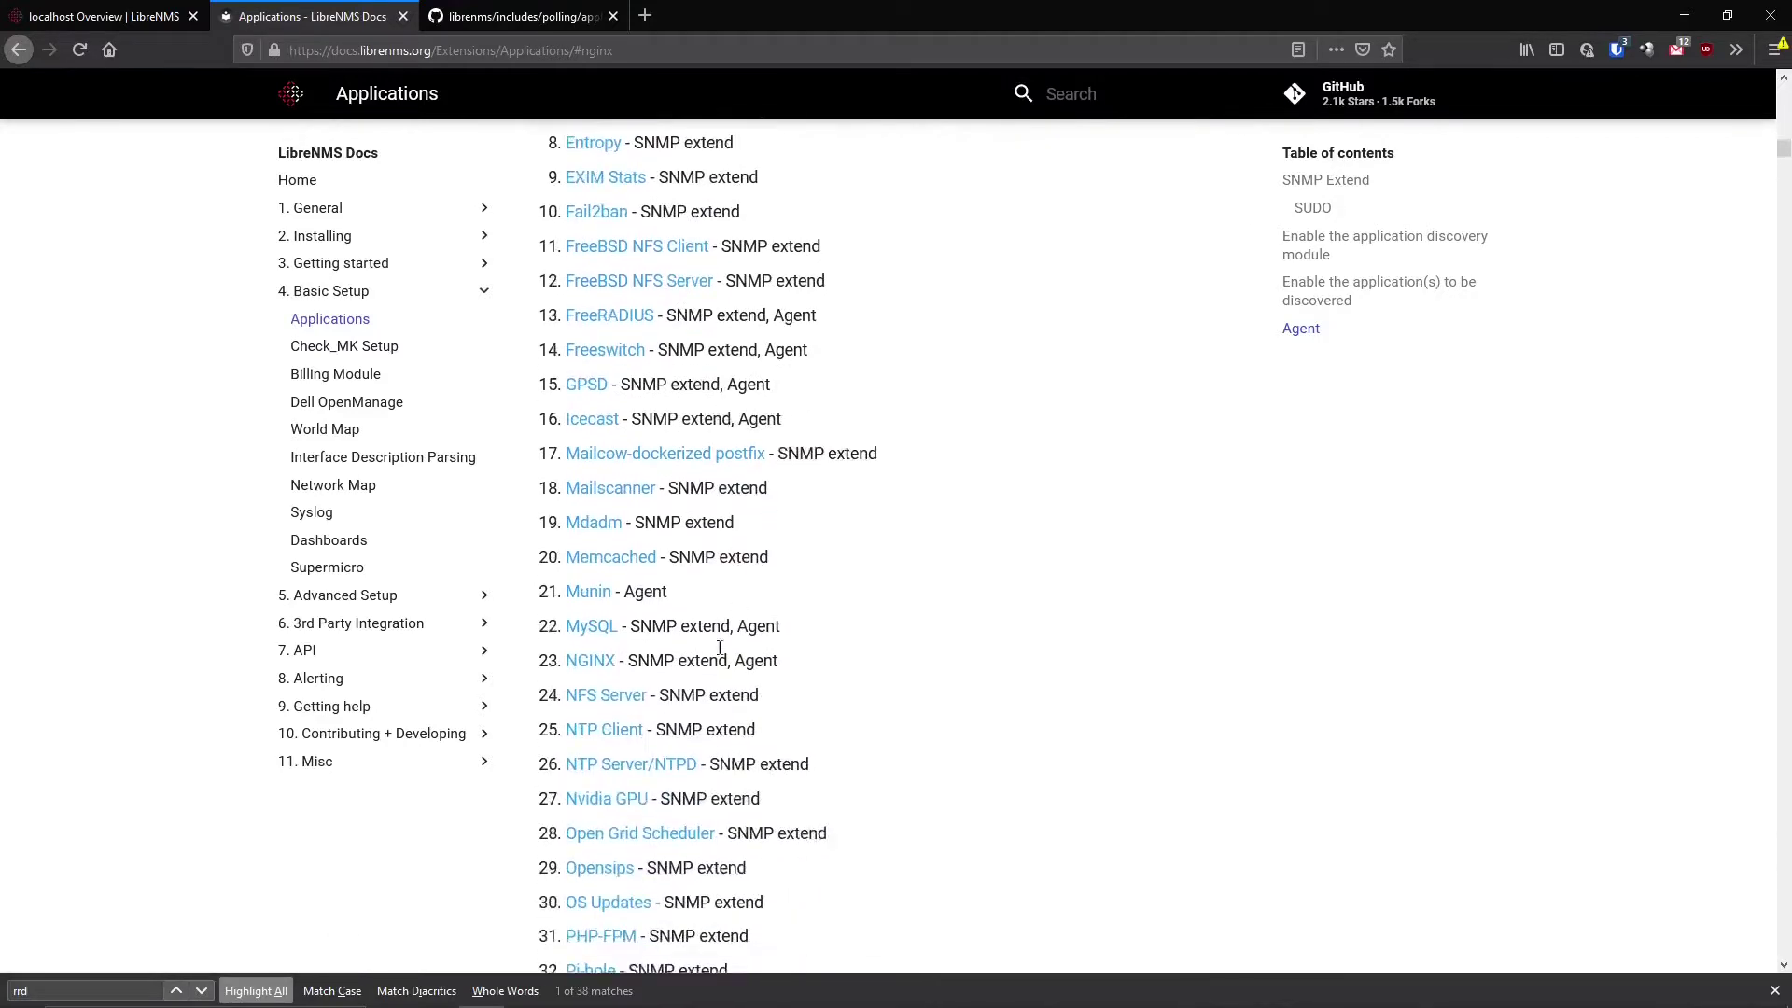
{"action": "scroll", "coordinate": [651, 728], "scroll_direction": "down", "scroll_amount": 3}
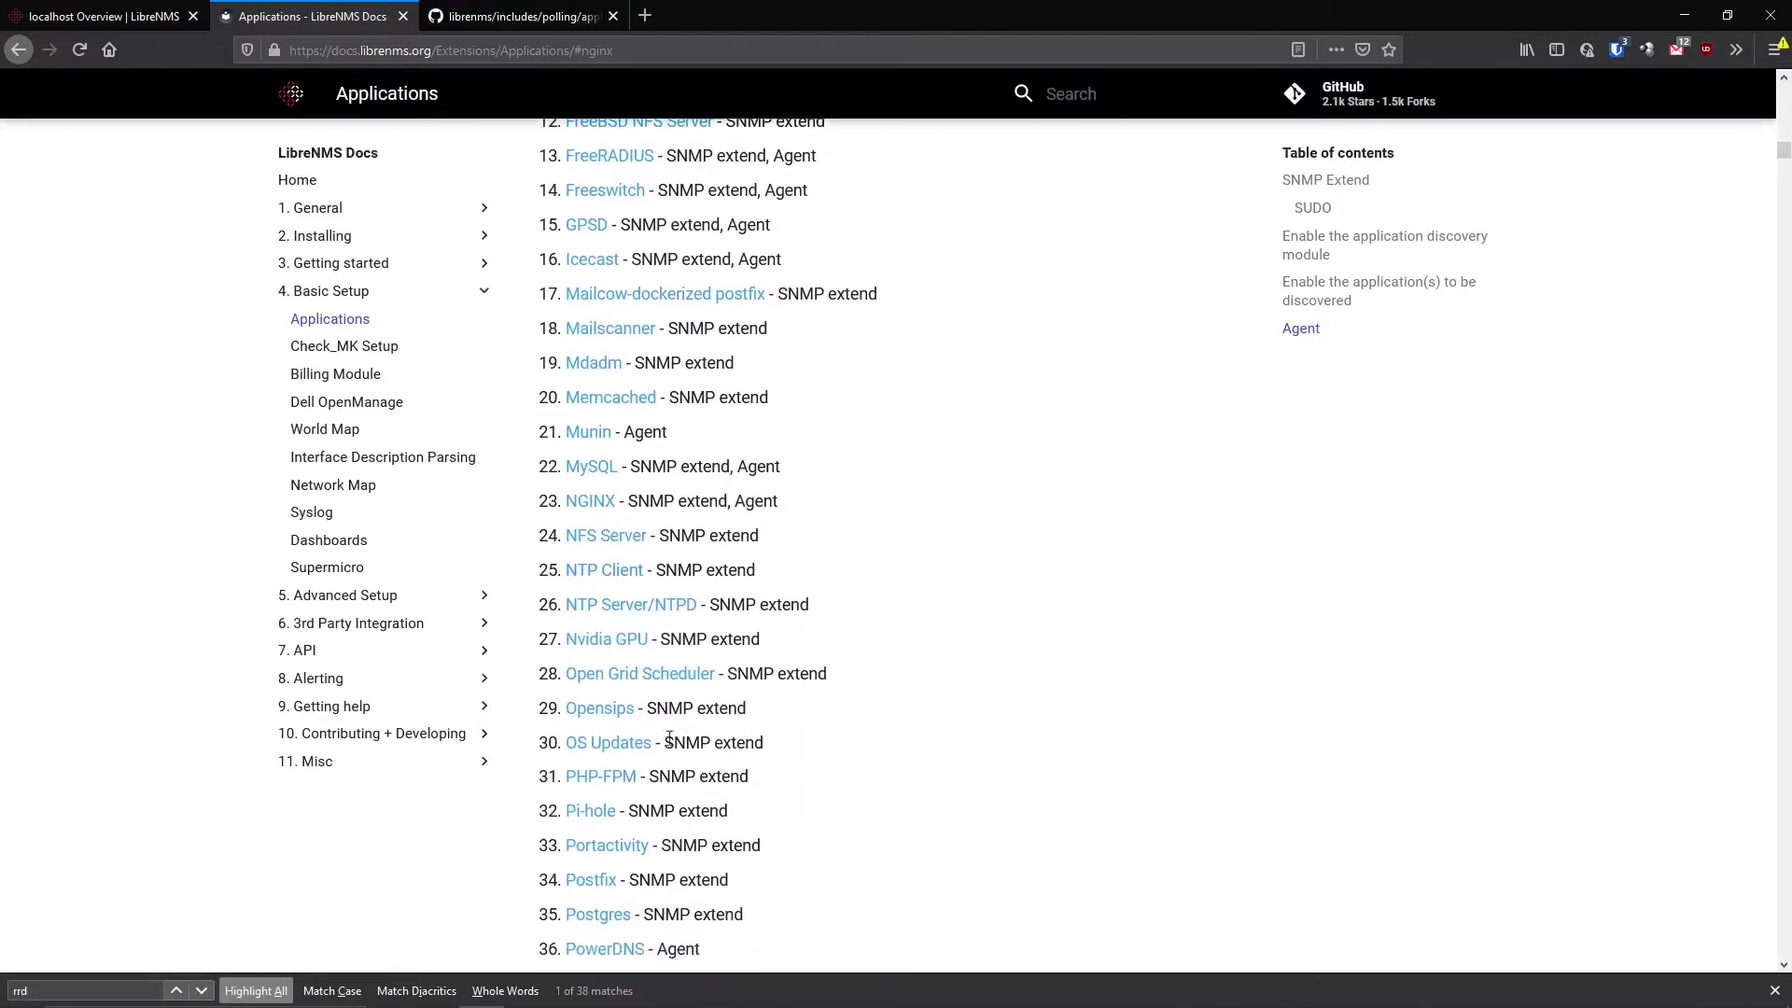
{"action": "scroll", "coordinate": [651, 729], "scroll_direction": "down", "scroll_amount": 1}
{"action": "scroll", "coordinate": [607, 561], "scroll_direction": "down", "scroll_amount": 3}
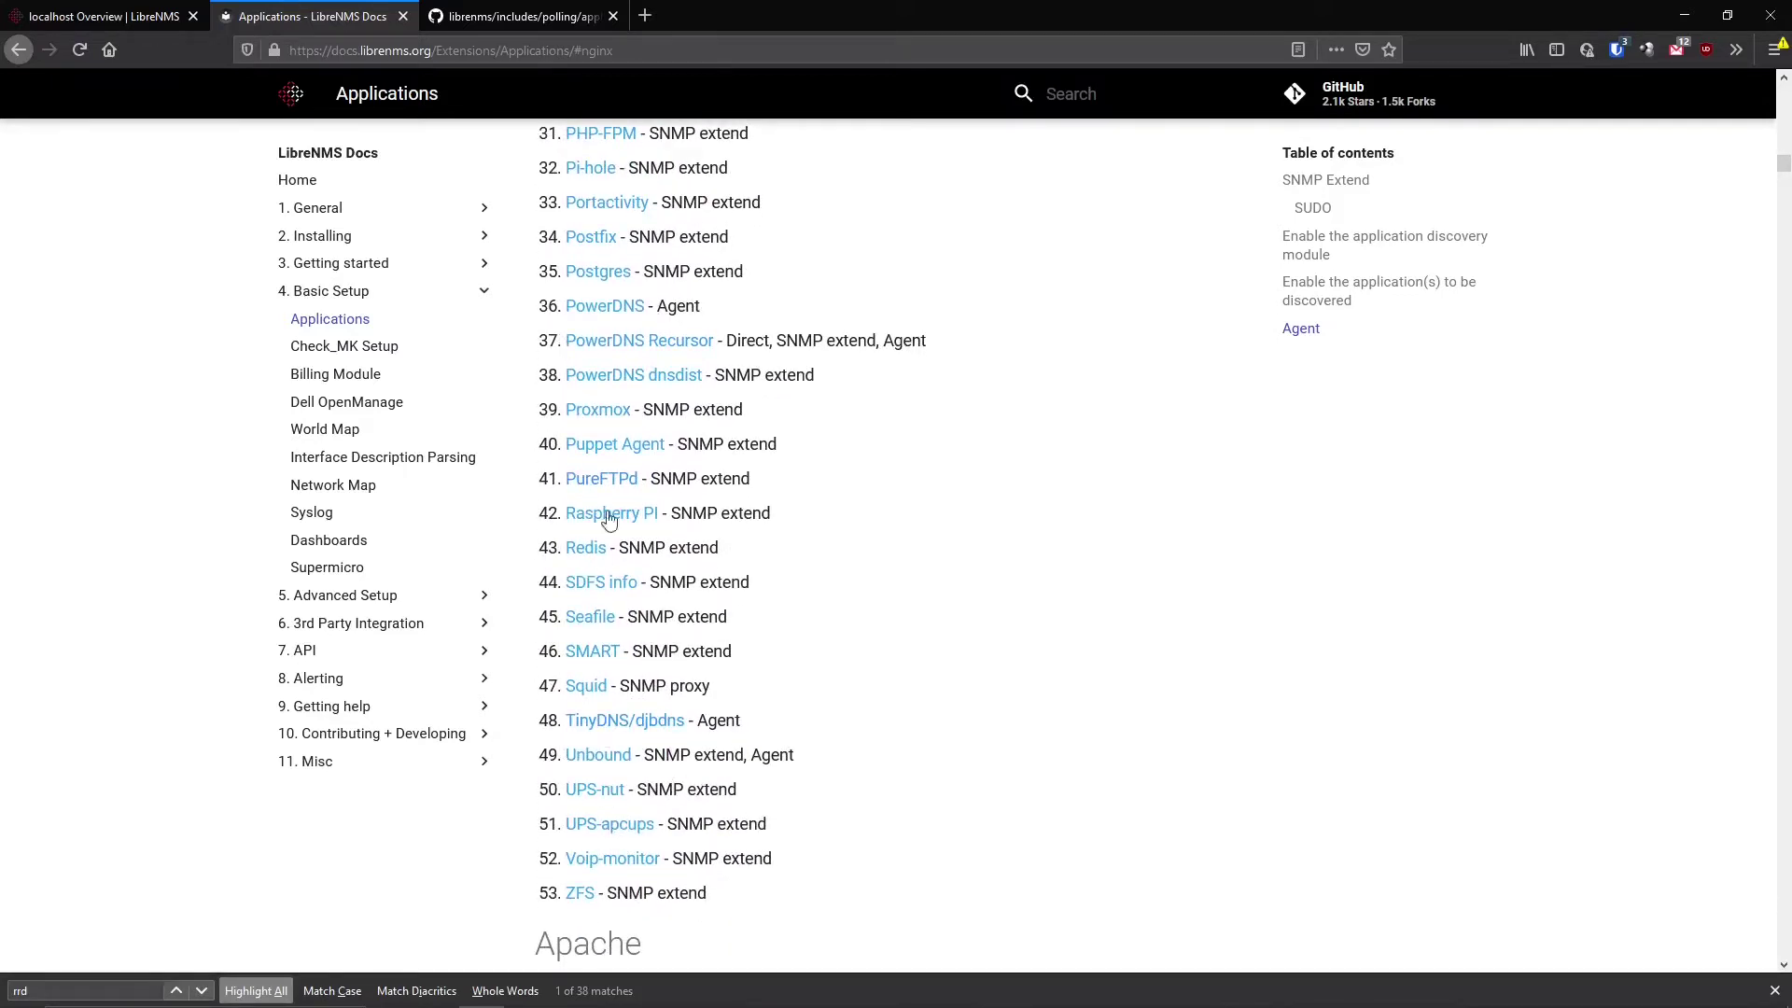
{"action": "scroll", "coordinate": [605, 495], "scroll_direction": "up", "scroll_amount": 3}
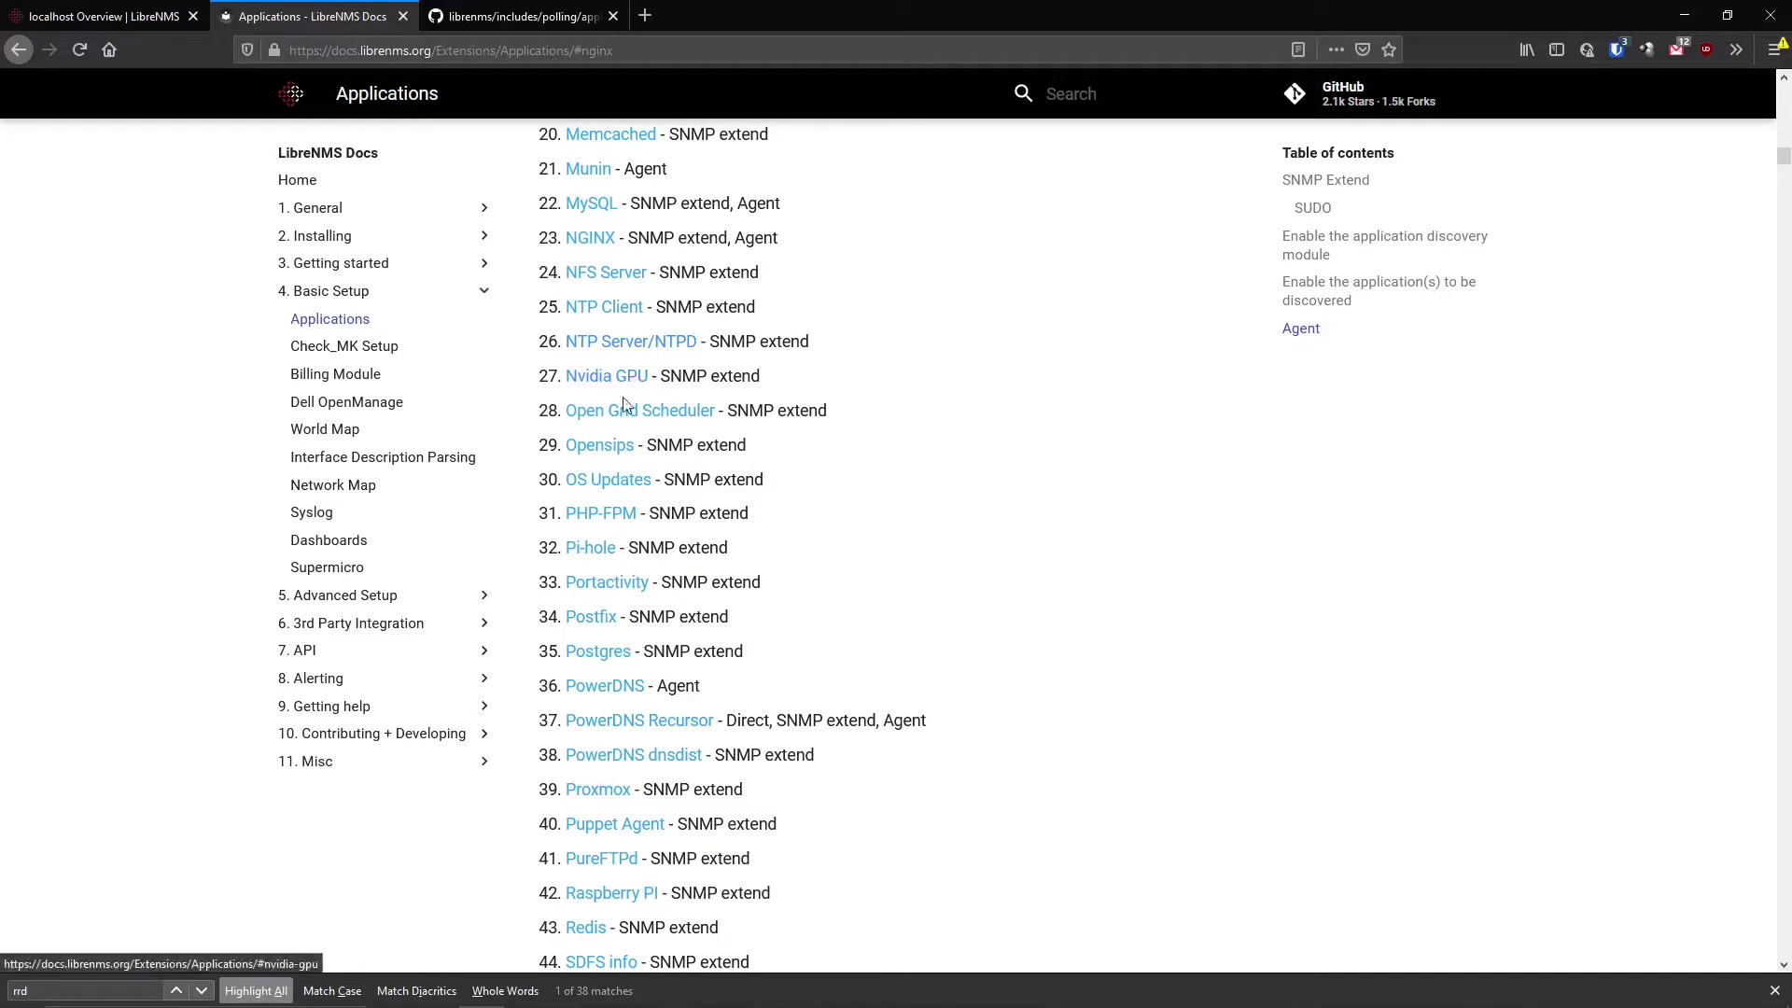
{"action": "scroll", "coordinate": [688, 613], "scroll_direction": "up", "scroll_amount": 3}
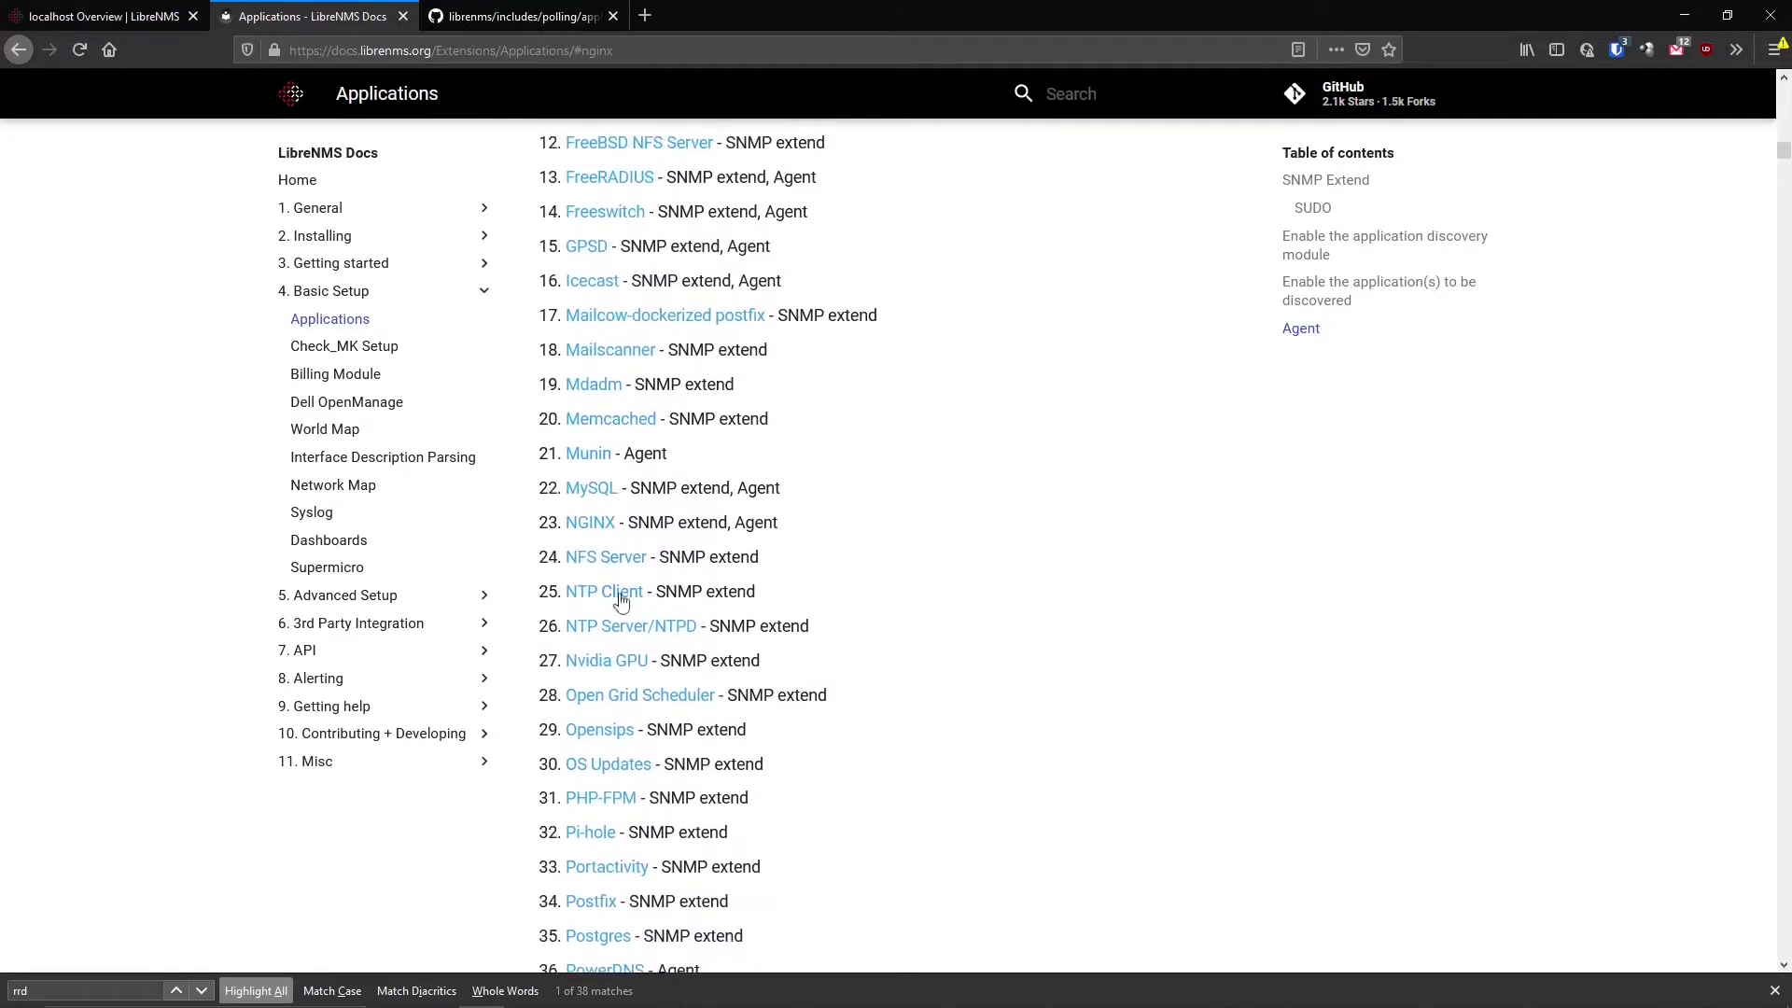
{"action": "scroll", "coordinate": [640, 708], "scroll_direction": "up", "scroll_amount": 1}
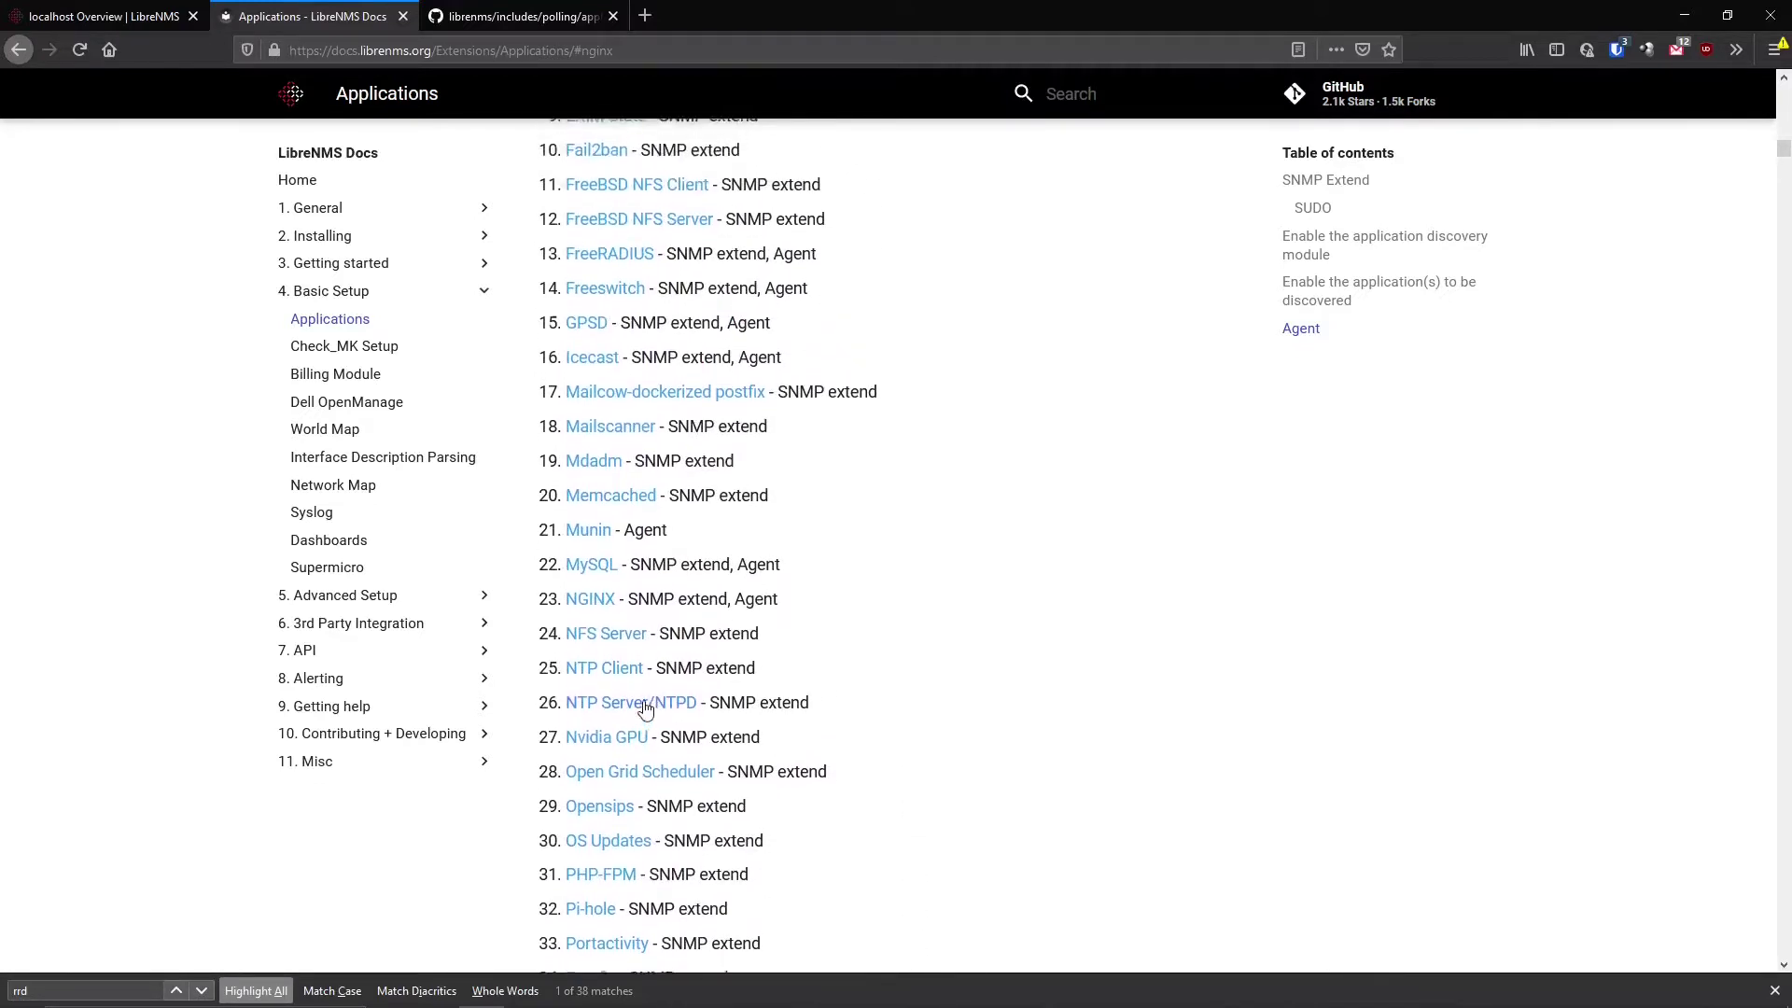
{"action": "scroll", "coordinate": [645, 722], "scroll_direction": "down", "scroll_amount": 3}
{"action": "scroll", "coordinate": [645, 723], "scroll_direction": "down", "scroll_amount": 3}
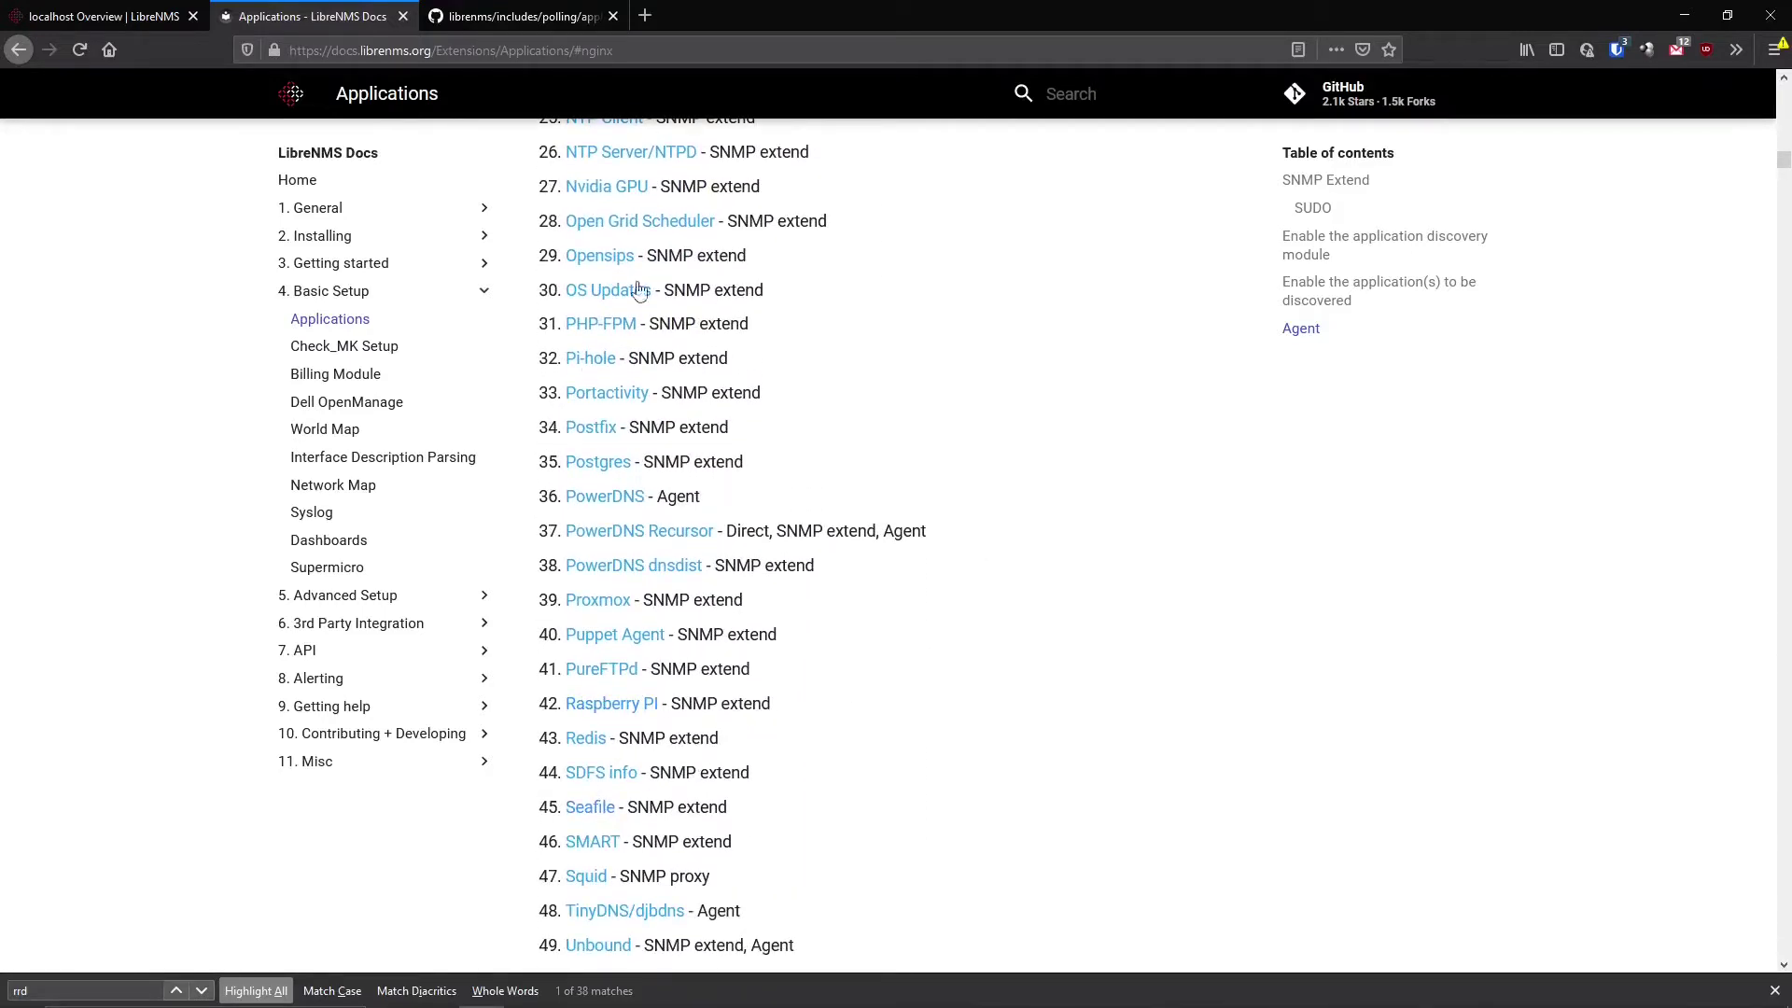
{"action": "scroll", "coordinate": [607, 374], "scroll_direction": "up", "scroll_amount": 6}
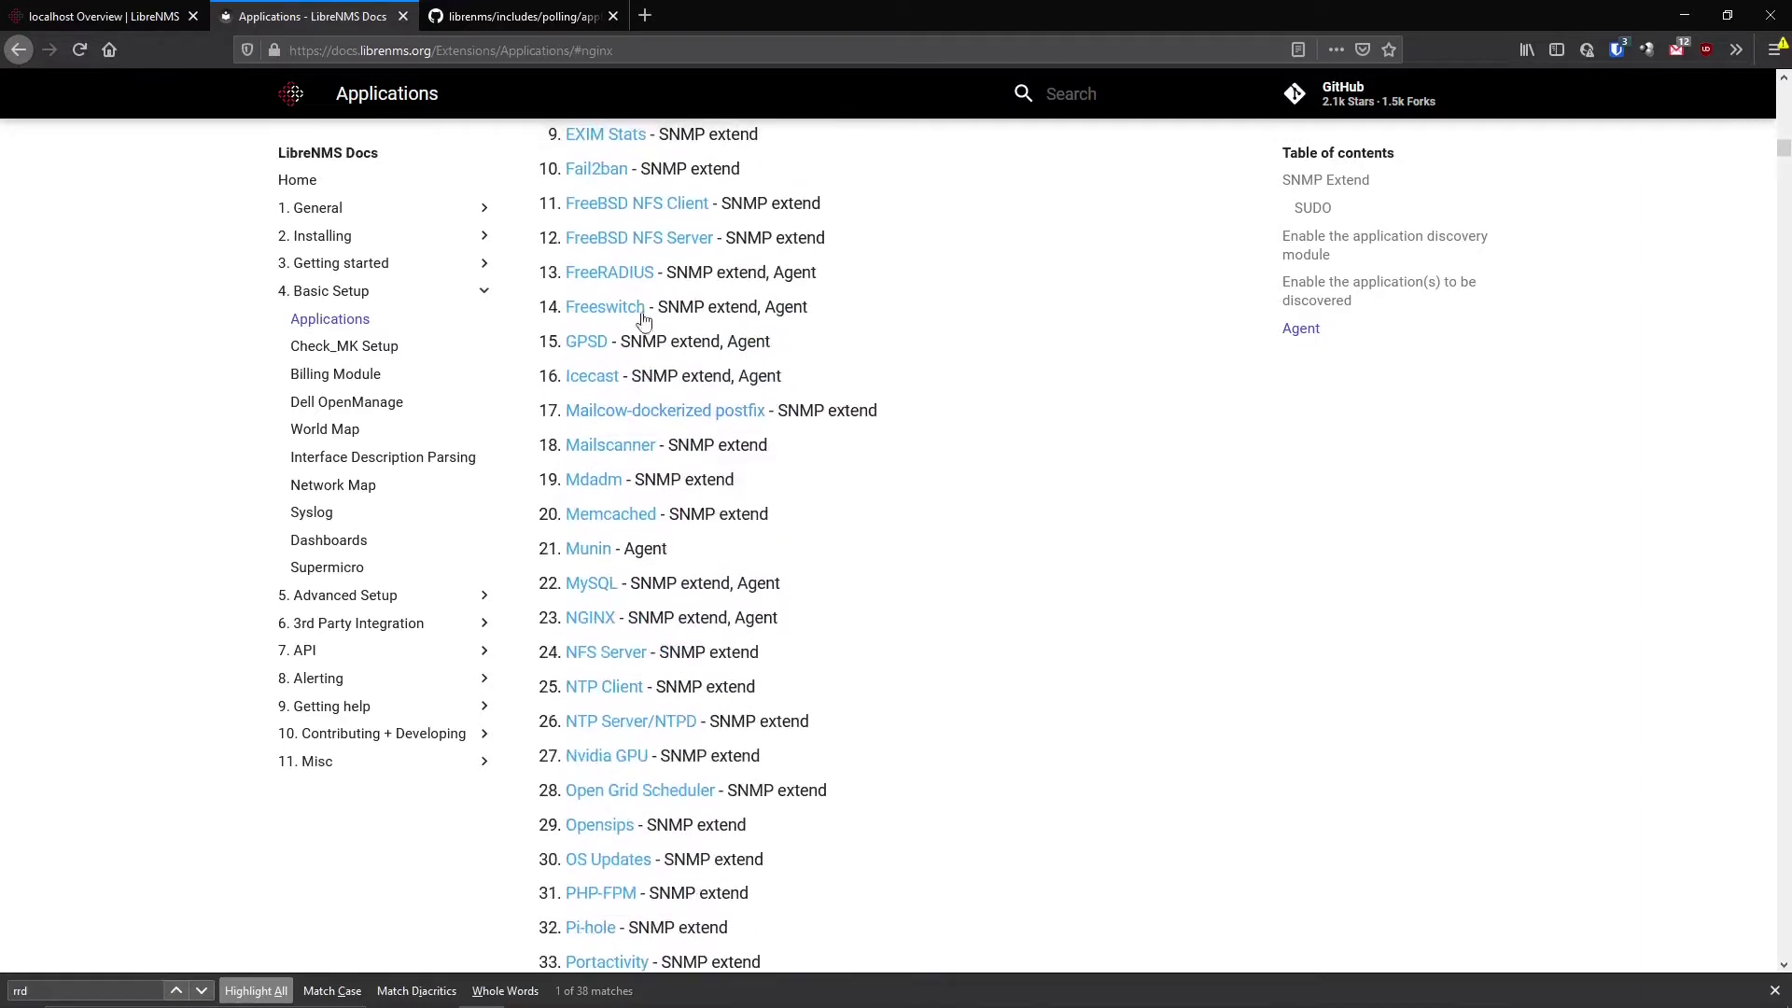
{"action": "key", "text": "ctrl+Tab"}
{"action": "scroll", "coordinate": [508, 308], "scroll_direction": "up", "scroll_amount": 5}
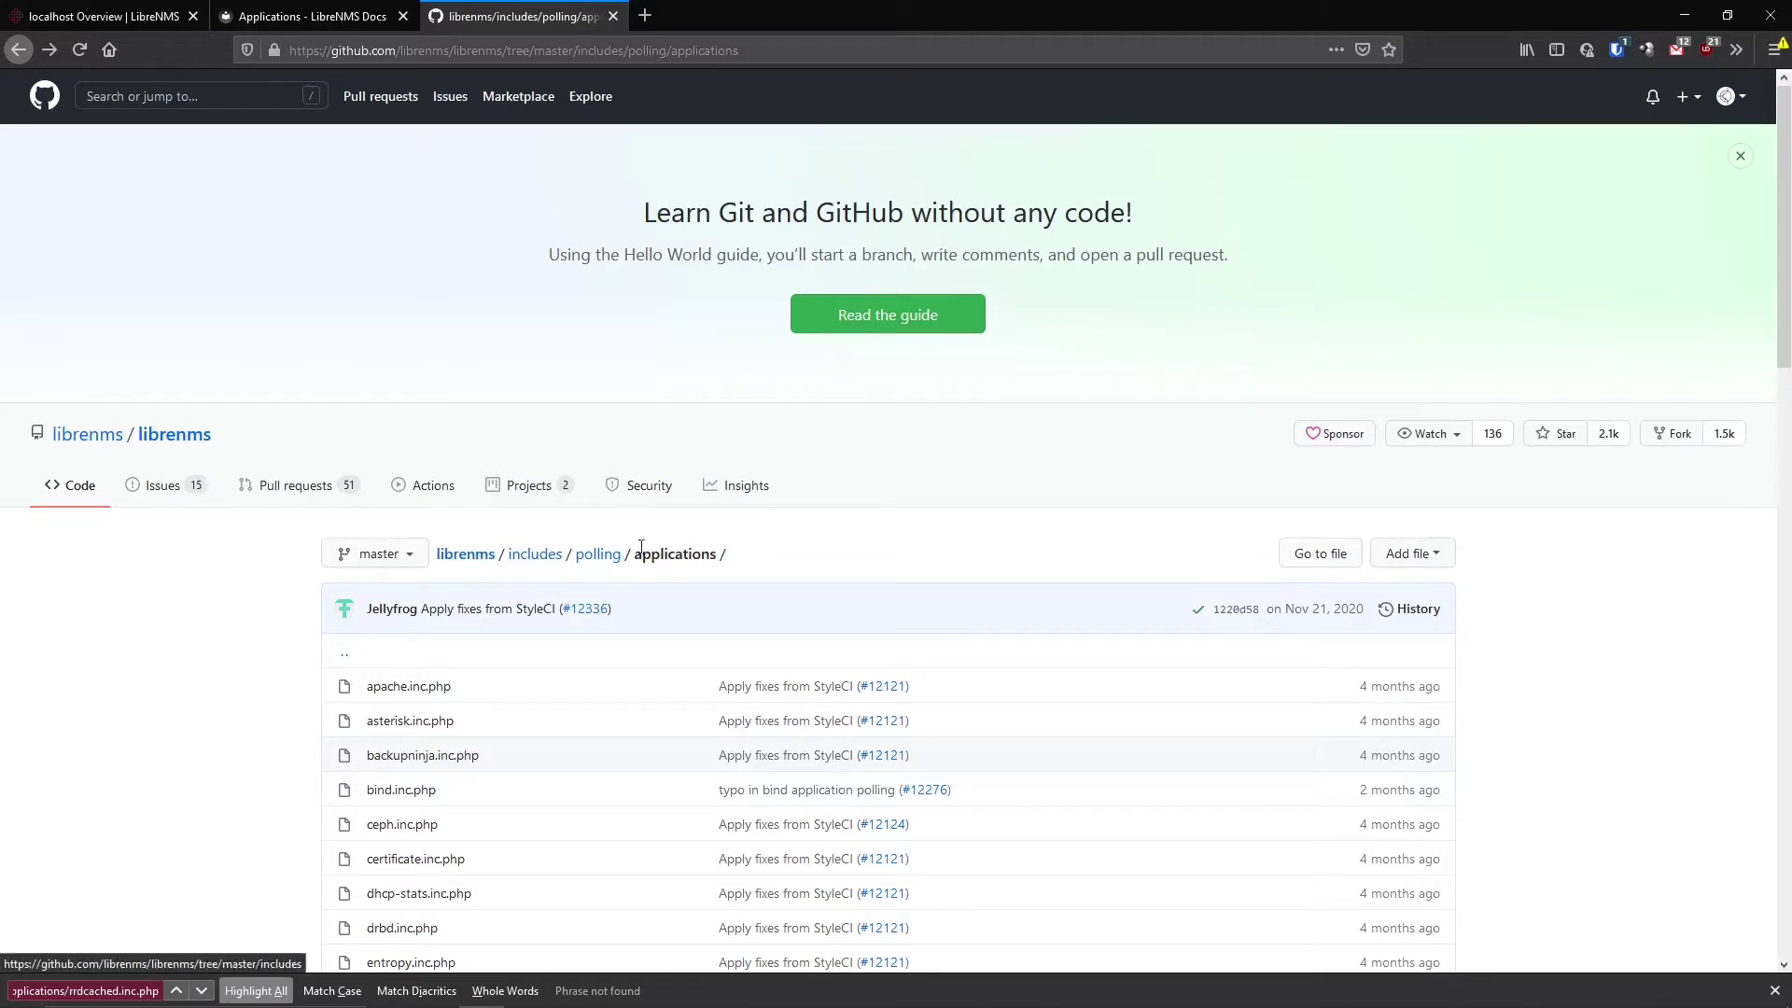
- Scroll the GitHub polling files list down to rrdcached.inc.php
{"action": "scroll", "coordinate": [522, 644], "scroll_direction": "down", "scroll_amount": 2}
{"action": "scroll", "coordinate": [523, 644], "scroll_direction": "down", "scroll_amount": 2}
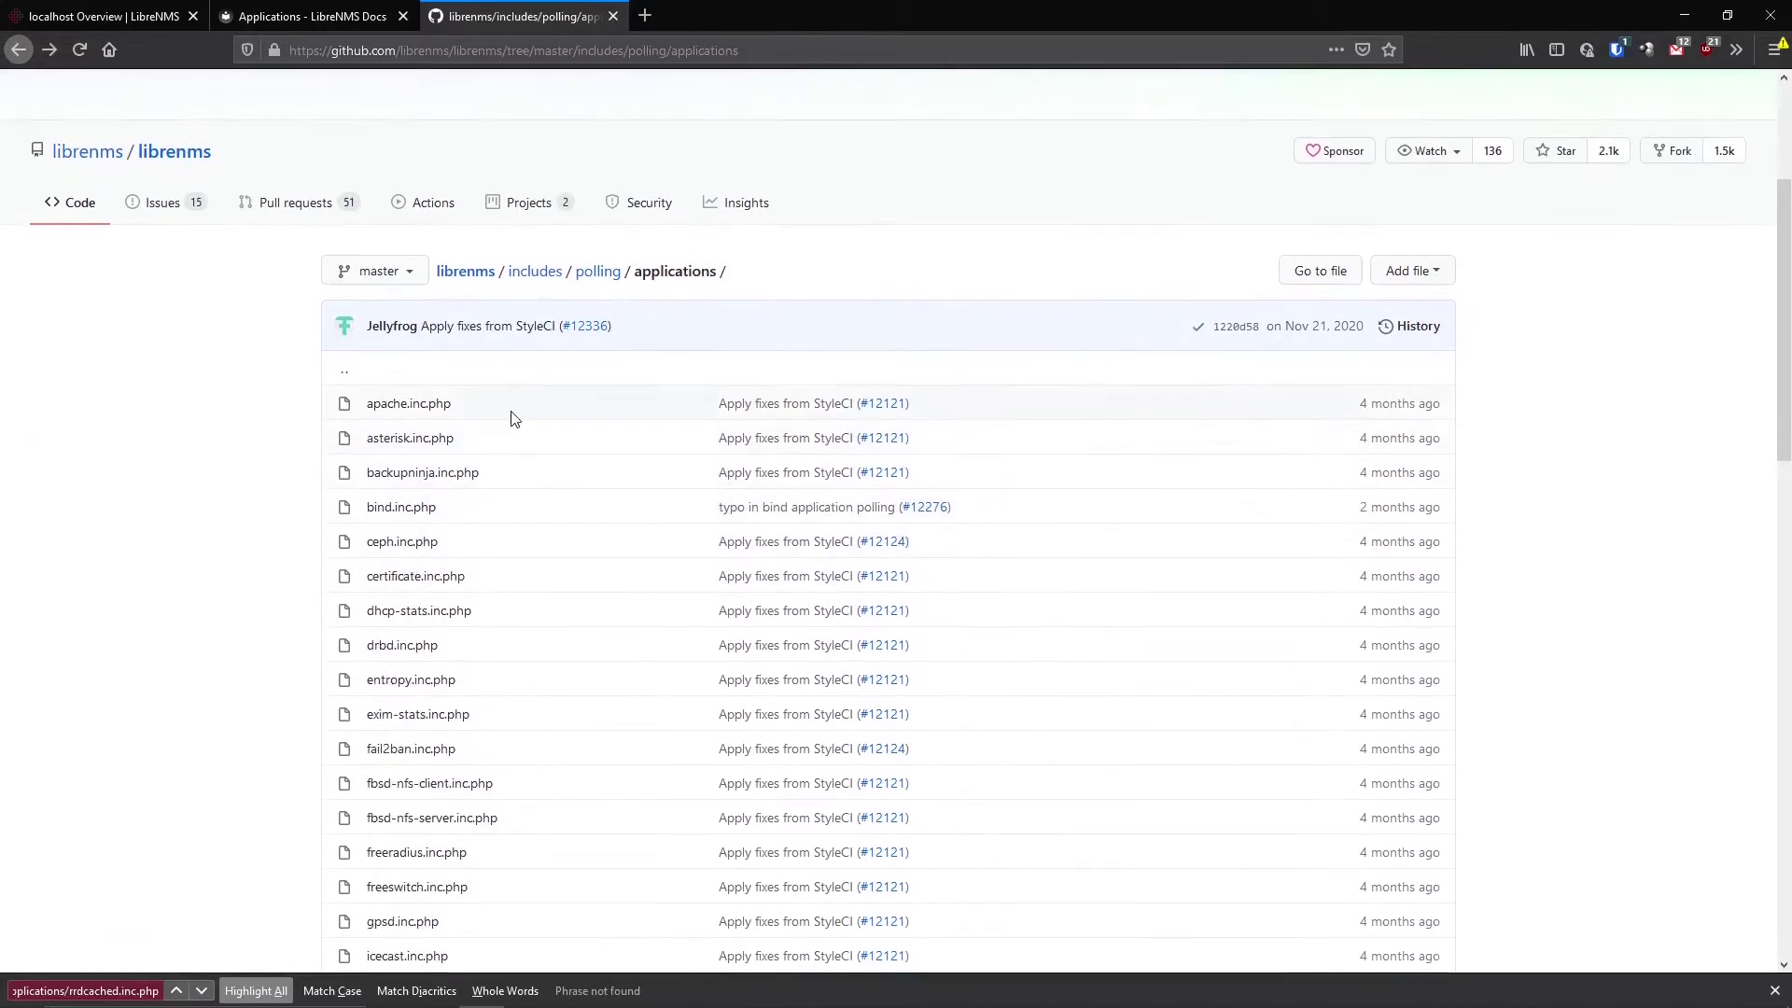
{"action": "scroll", "coordinate": [439, 756], "scroll_direction": "down", "scroll_amount": 4}
{"action": "scroll", "coordinate": [443, 766], "scroll_direction": "down", "scroll_amount": 14}
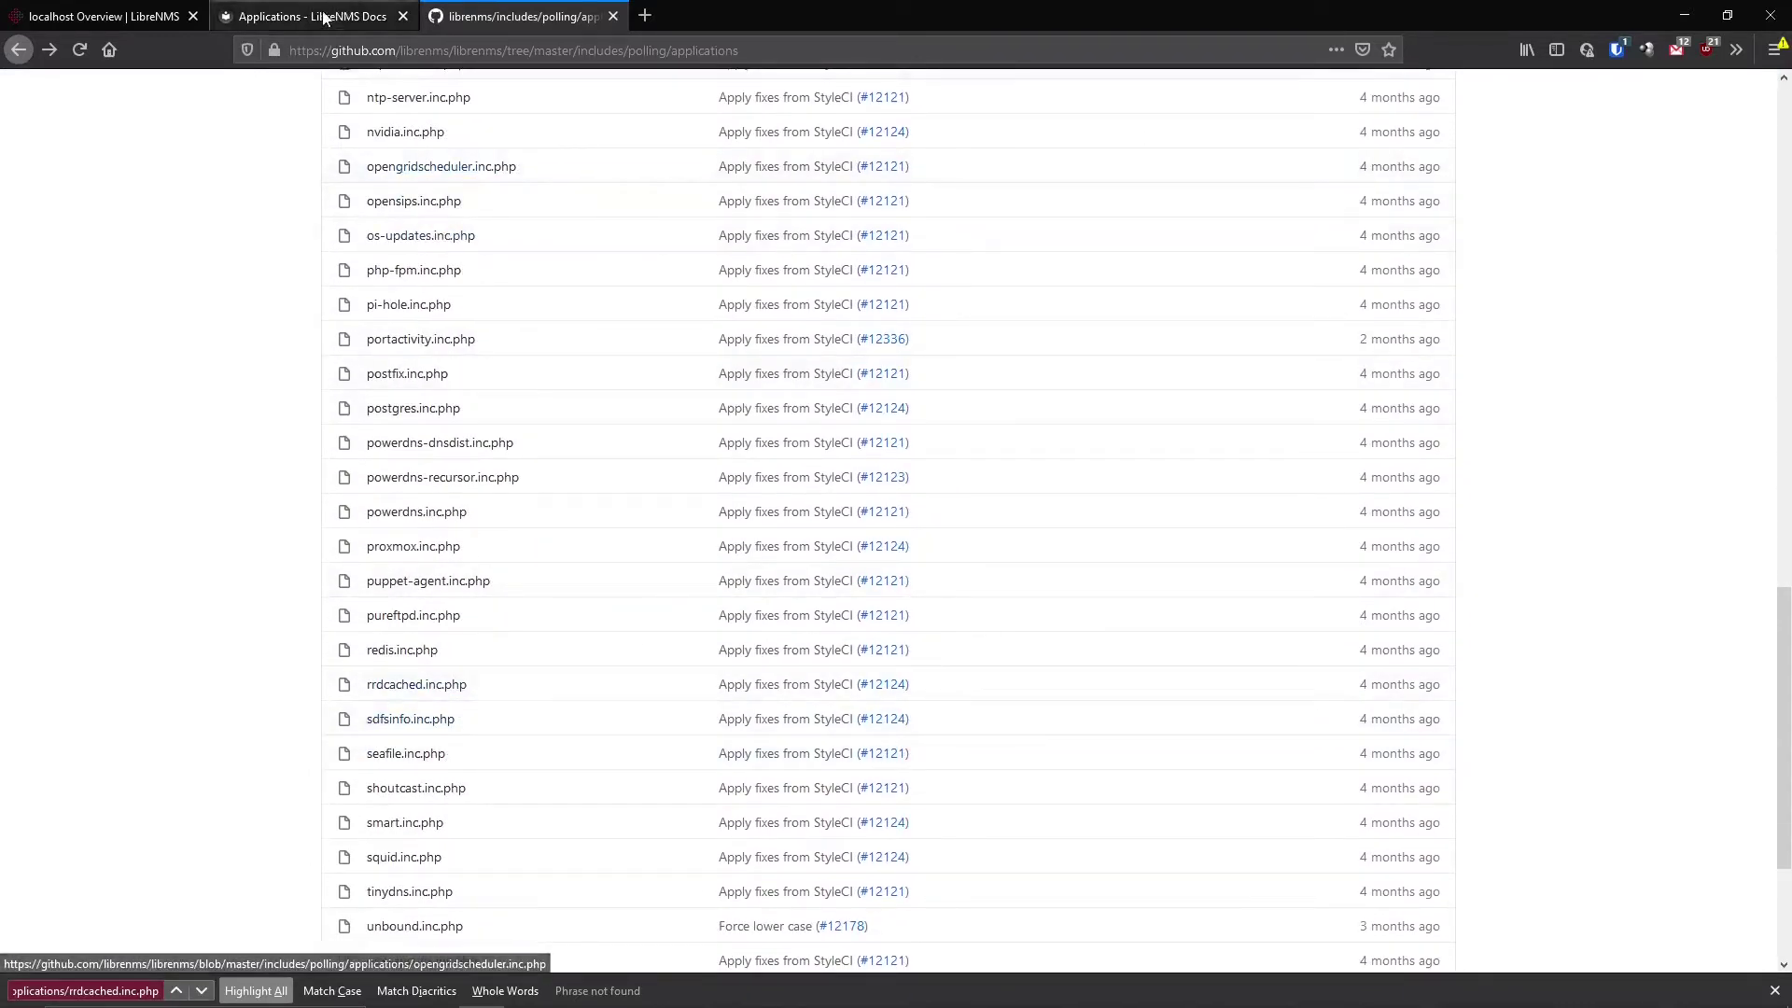
- Compare the GitHub file list with the docs, ending on the Applications documentation
{"action": "left_click", "coordinate": [308, 15]}
{"action": "left_click", "coordinate": [513, 16]}
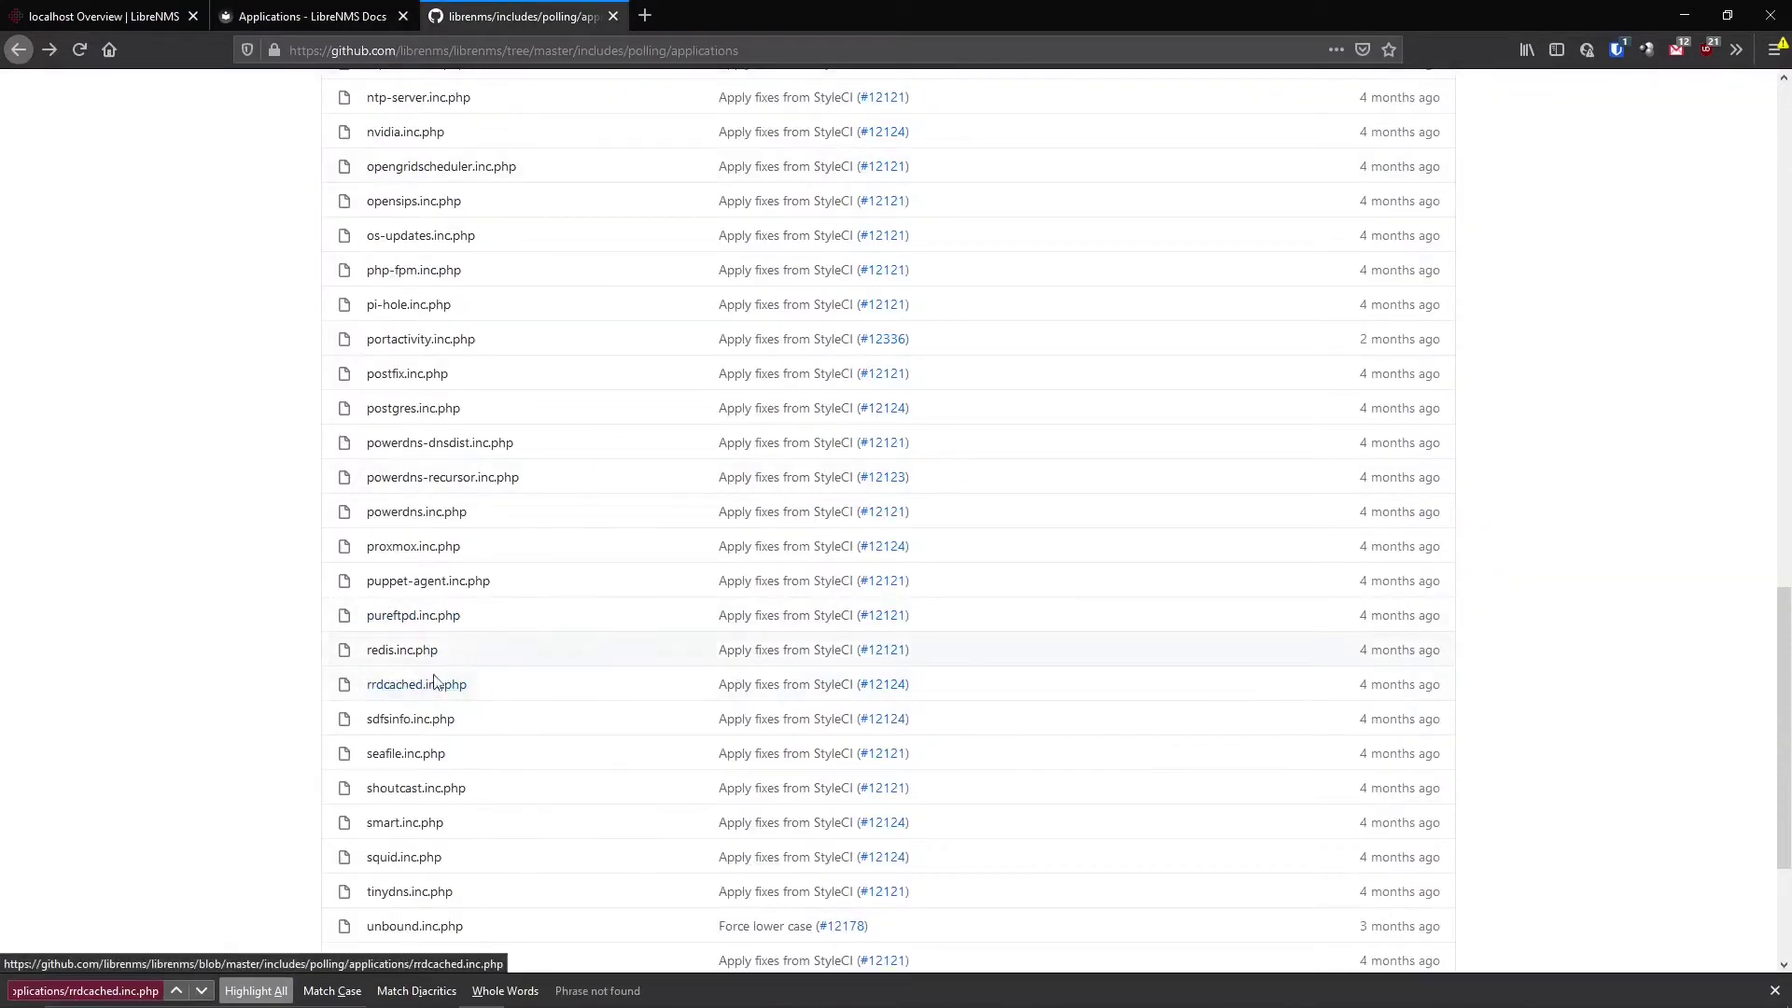
{"action": "left_click", "coordinate": [308, 16]}
{"action": "left_click", "coordinate": [523, 16]}
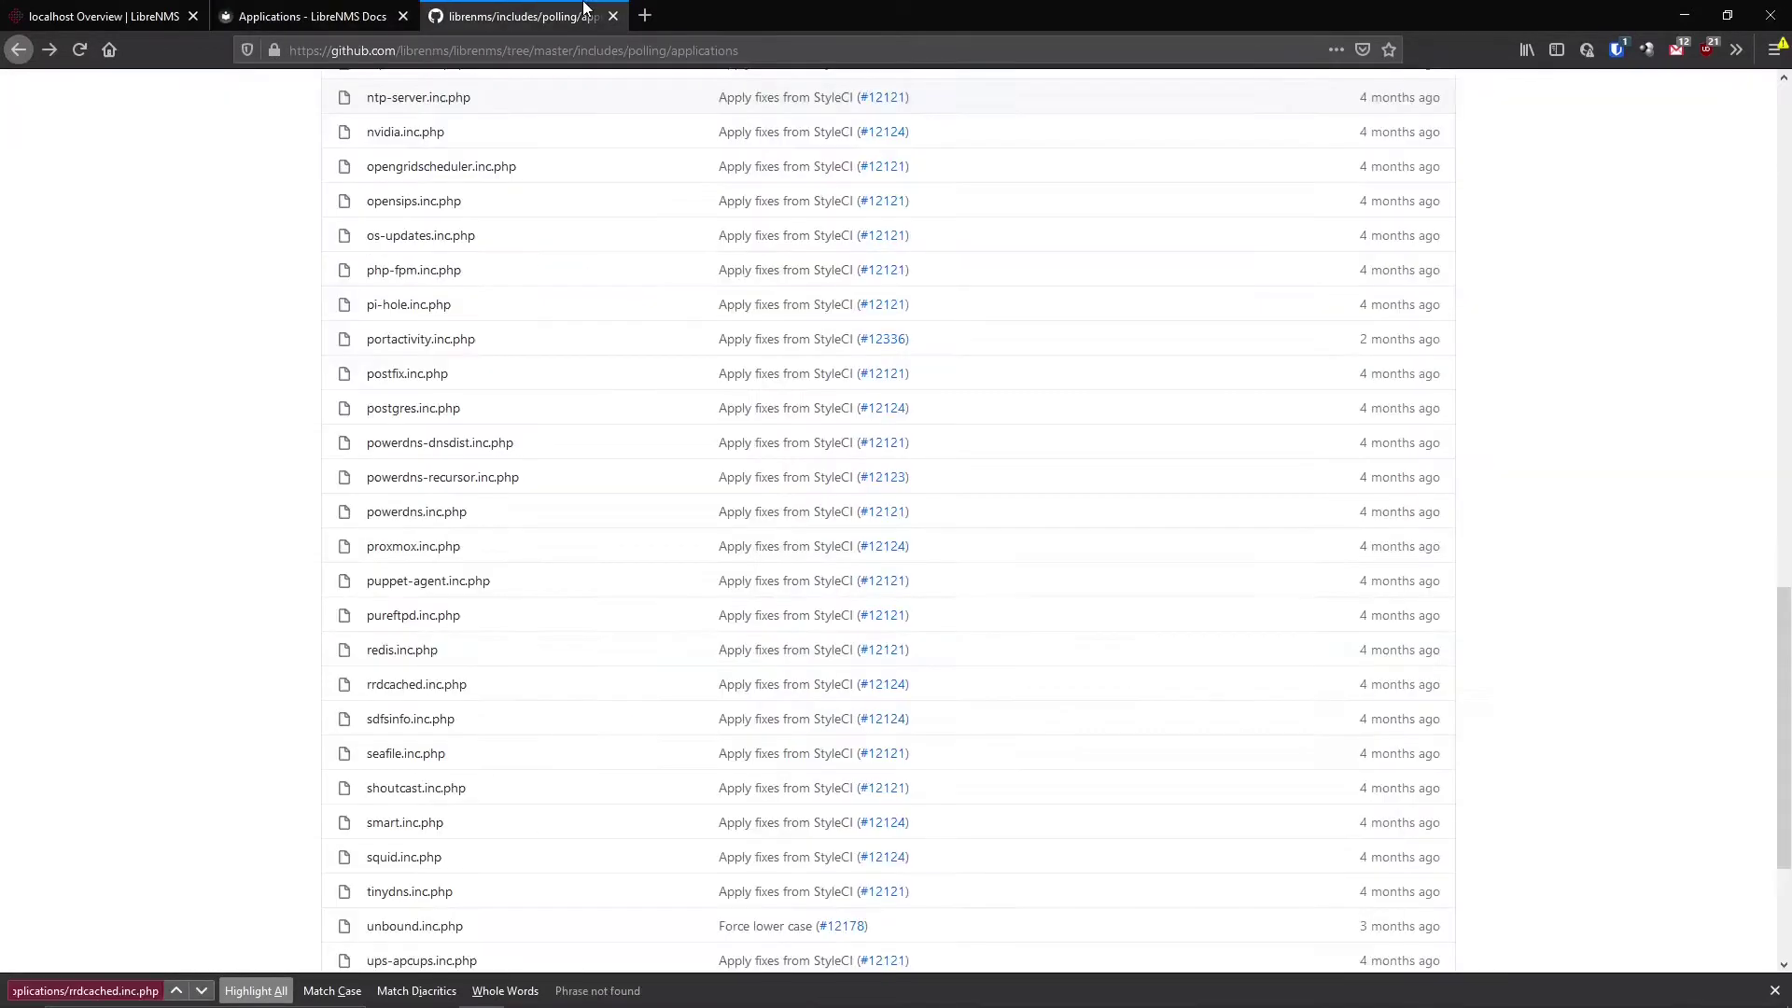
{"action": "left_click", "coordinate": [308, 16]}
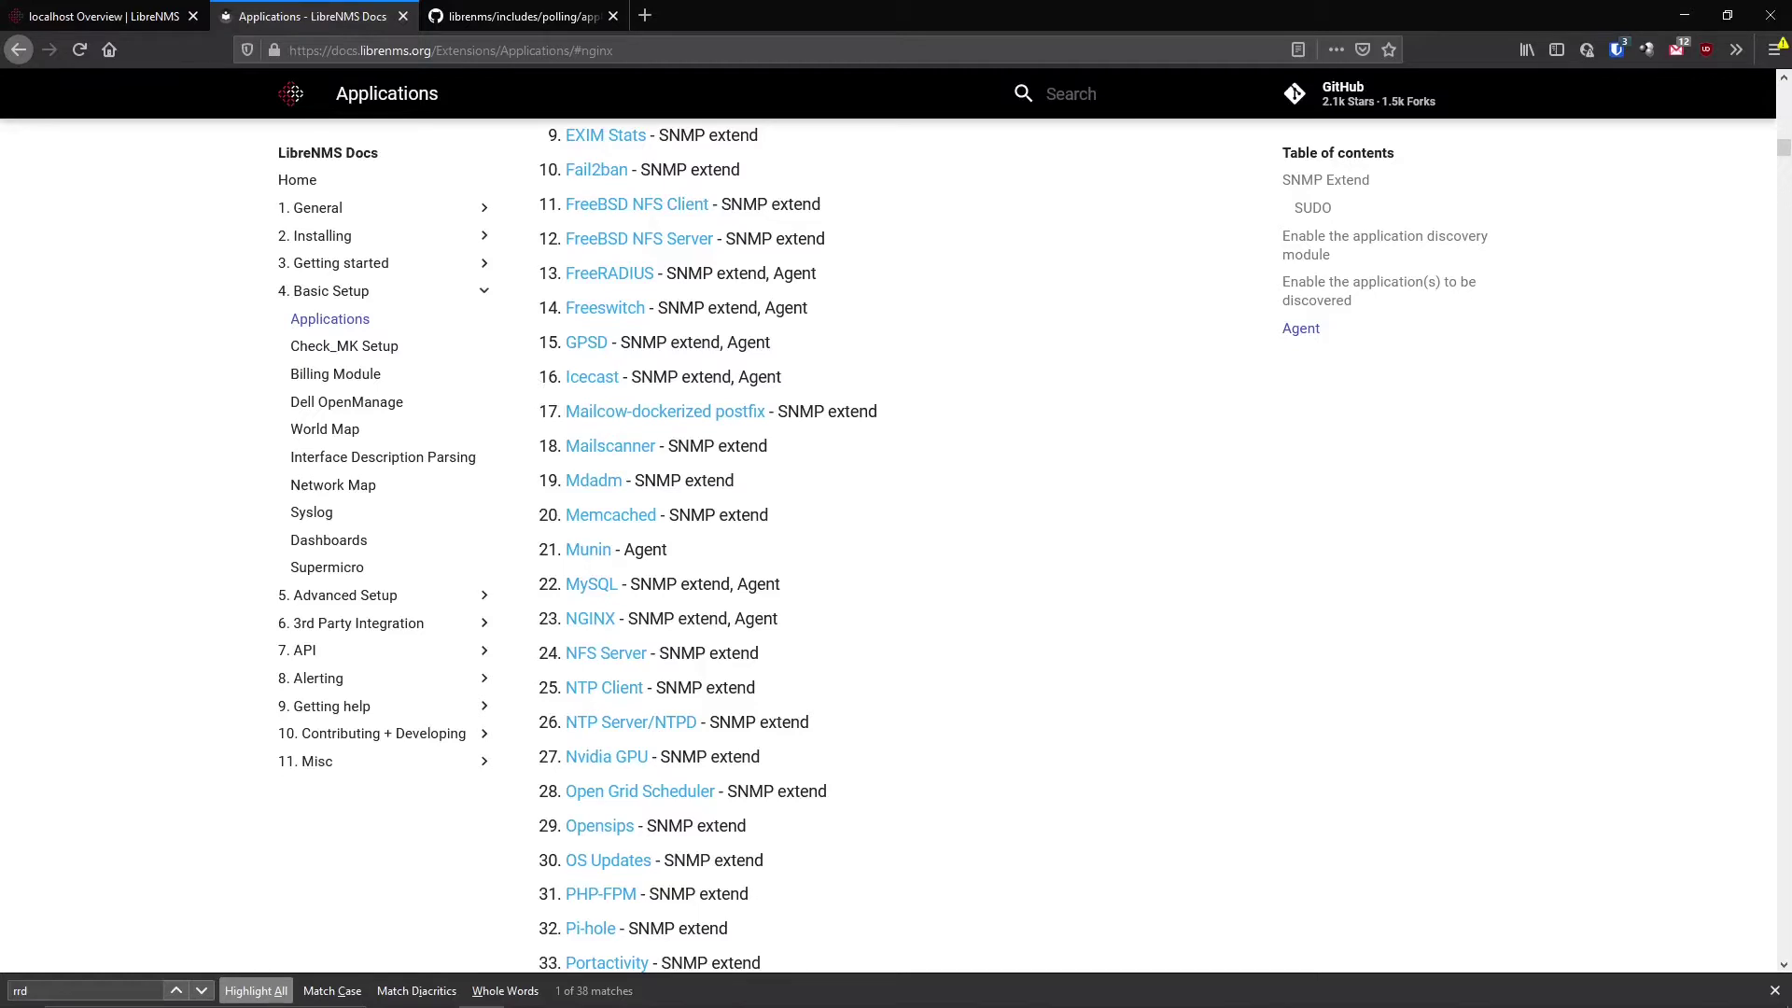
- Read down through the SNMP Extend guidance and the applications list
{"action": "scroll", "coordinate": [941, 381], "scroll_direction": "up", "scroll_amount": 10}
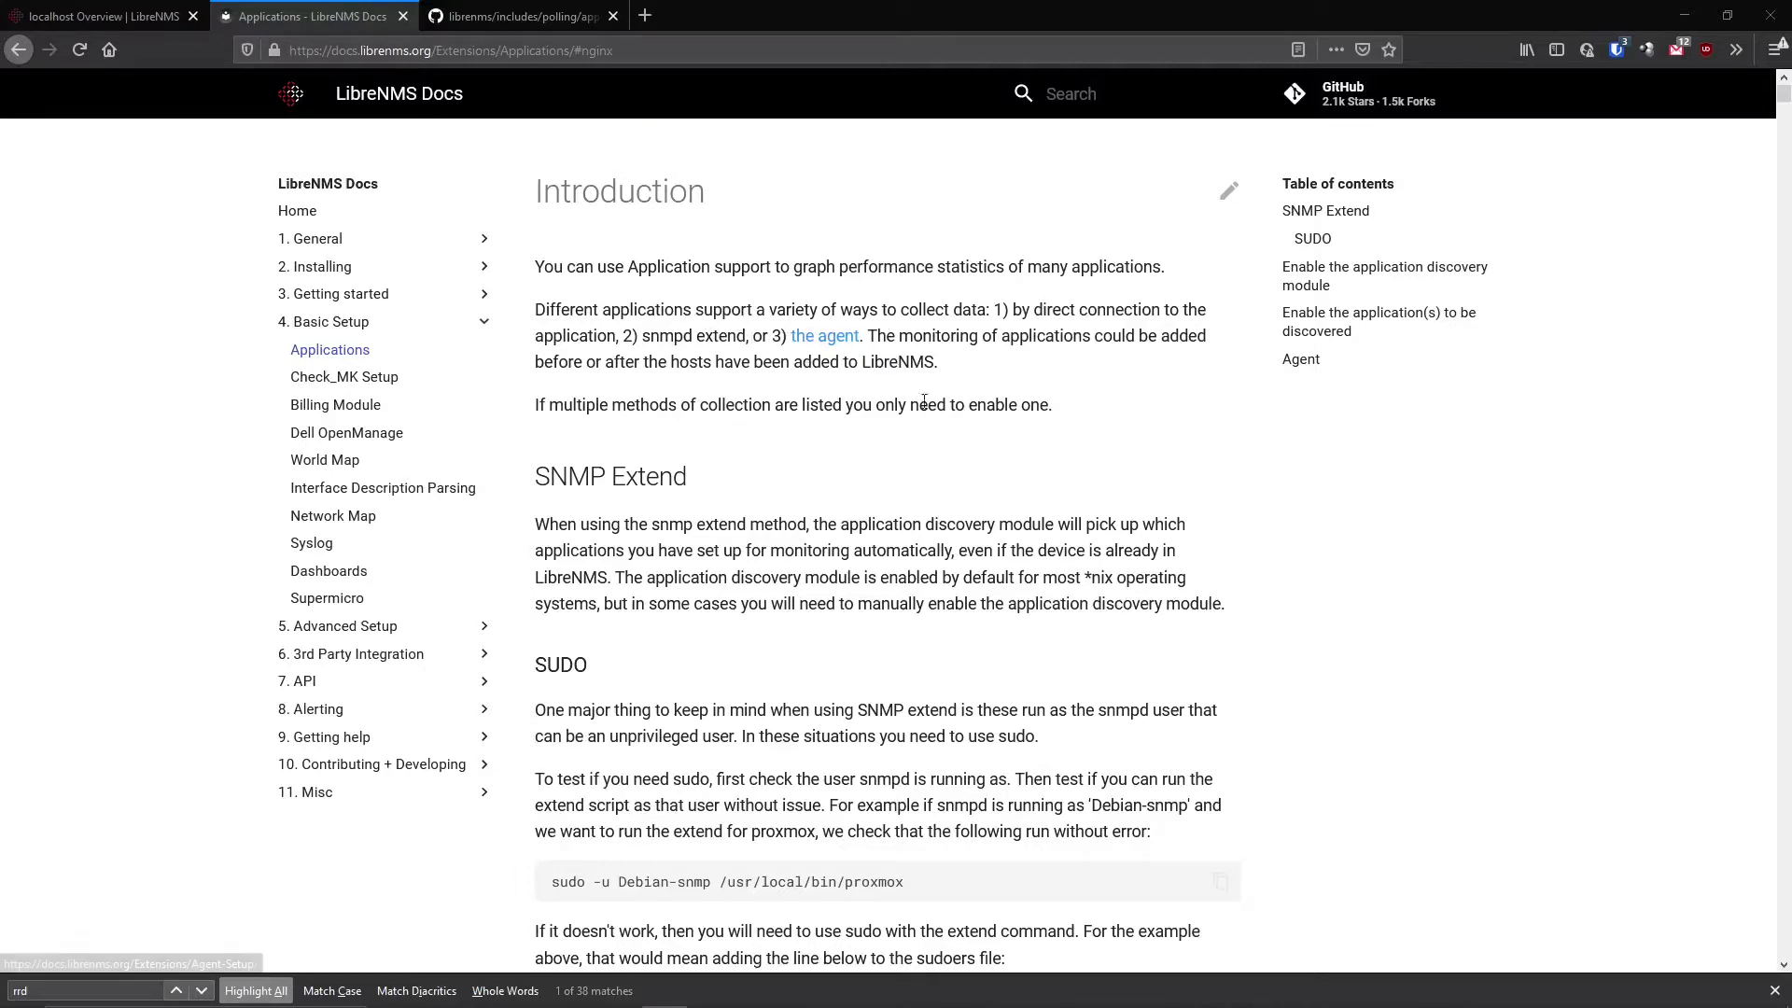
{"action": "scroll", "coordinate": [732, 394], "scroll_direction": "down", "scroll_amount": 3}
{"action": "scroll", "coordinate": [733, 394], "scroll_direction": "down", "scroll_amount": 15}
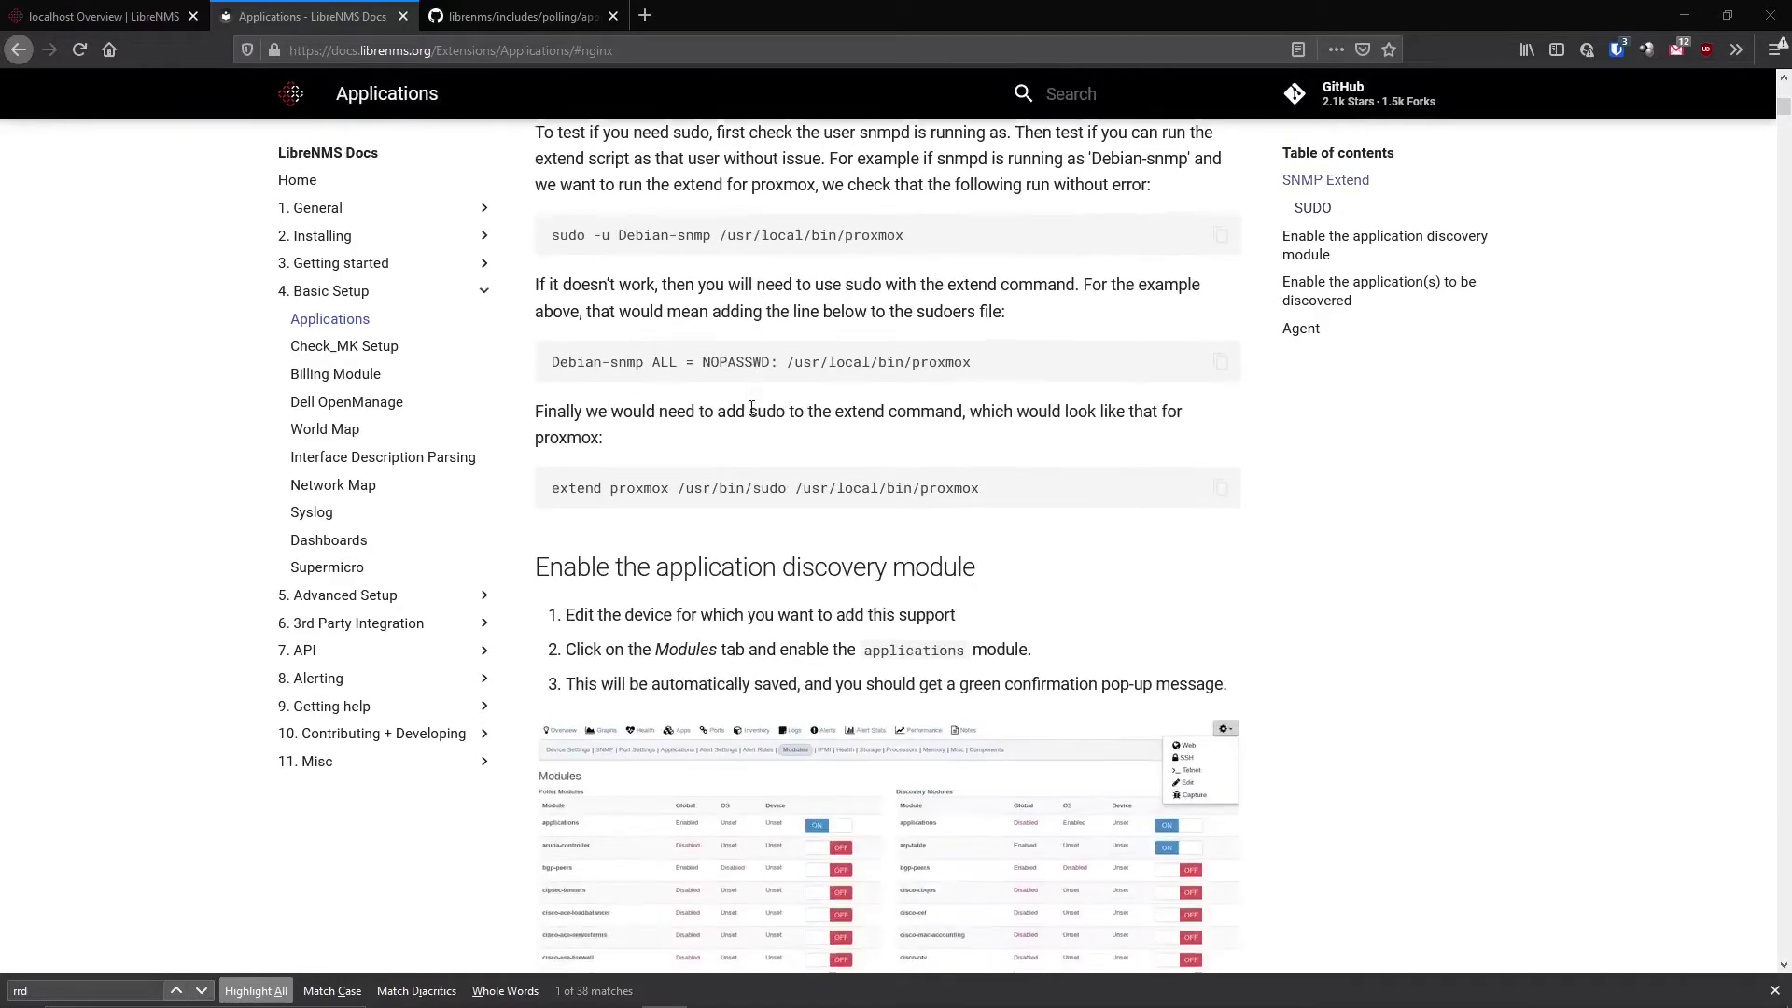
{"action": "scroll", "coordinate": [753, 573], "scroll_direction": "down", "scroll_amount": 8}
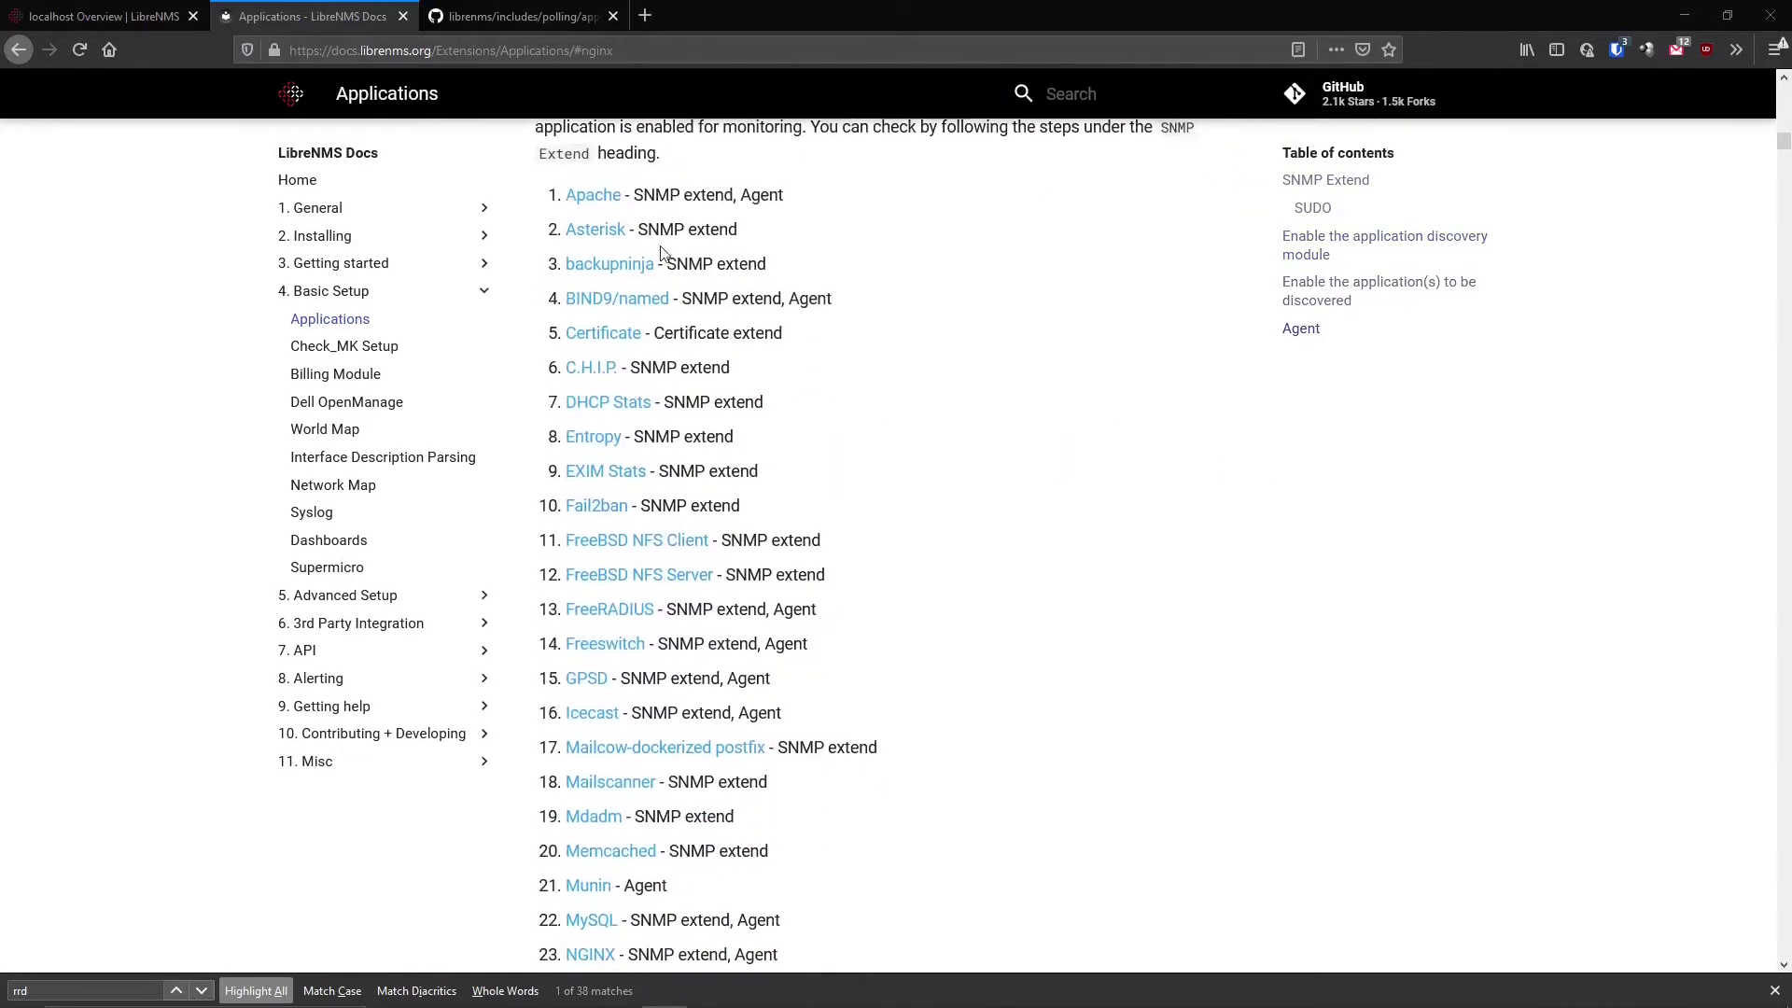
{"action": "scroll", "coordinate": [727, 411], "scroll_direction": "down", "scroll_amount": 6}
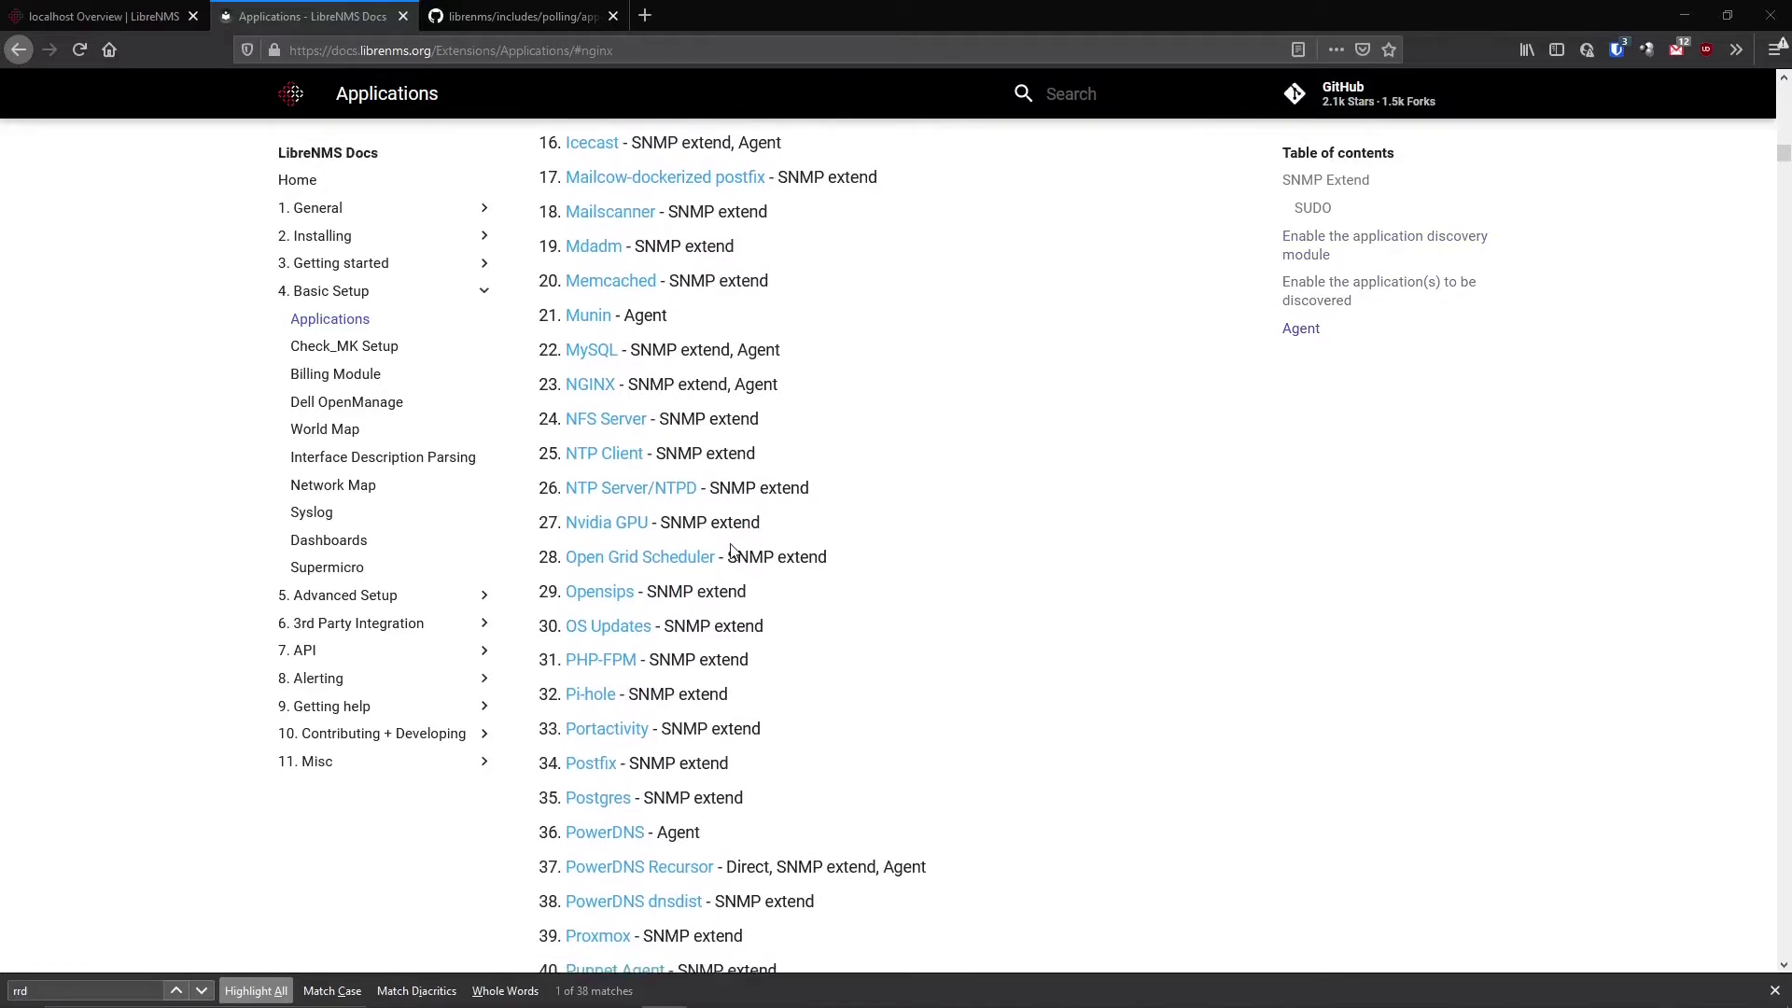
{"action": "scroll", "coordinate": [733, 553], "scroll_direction": "down", "scroll_amount": 5}
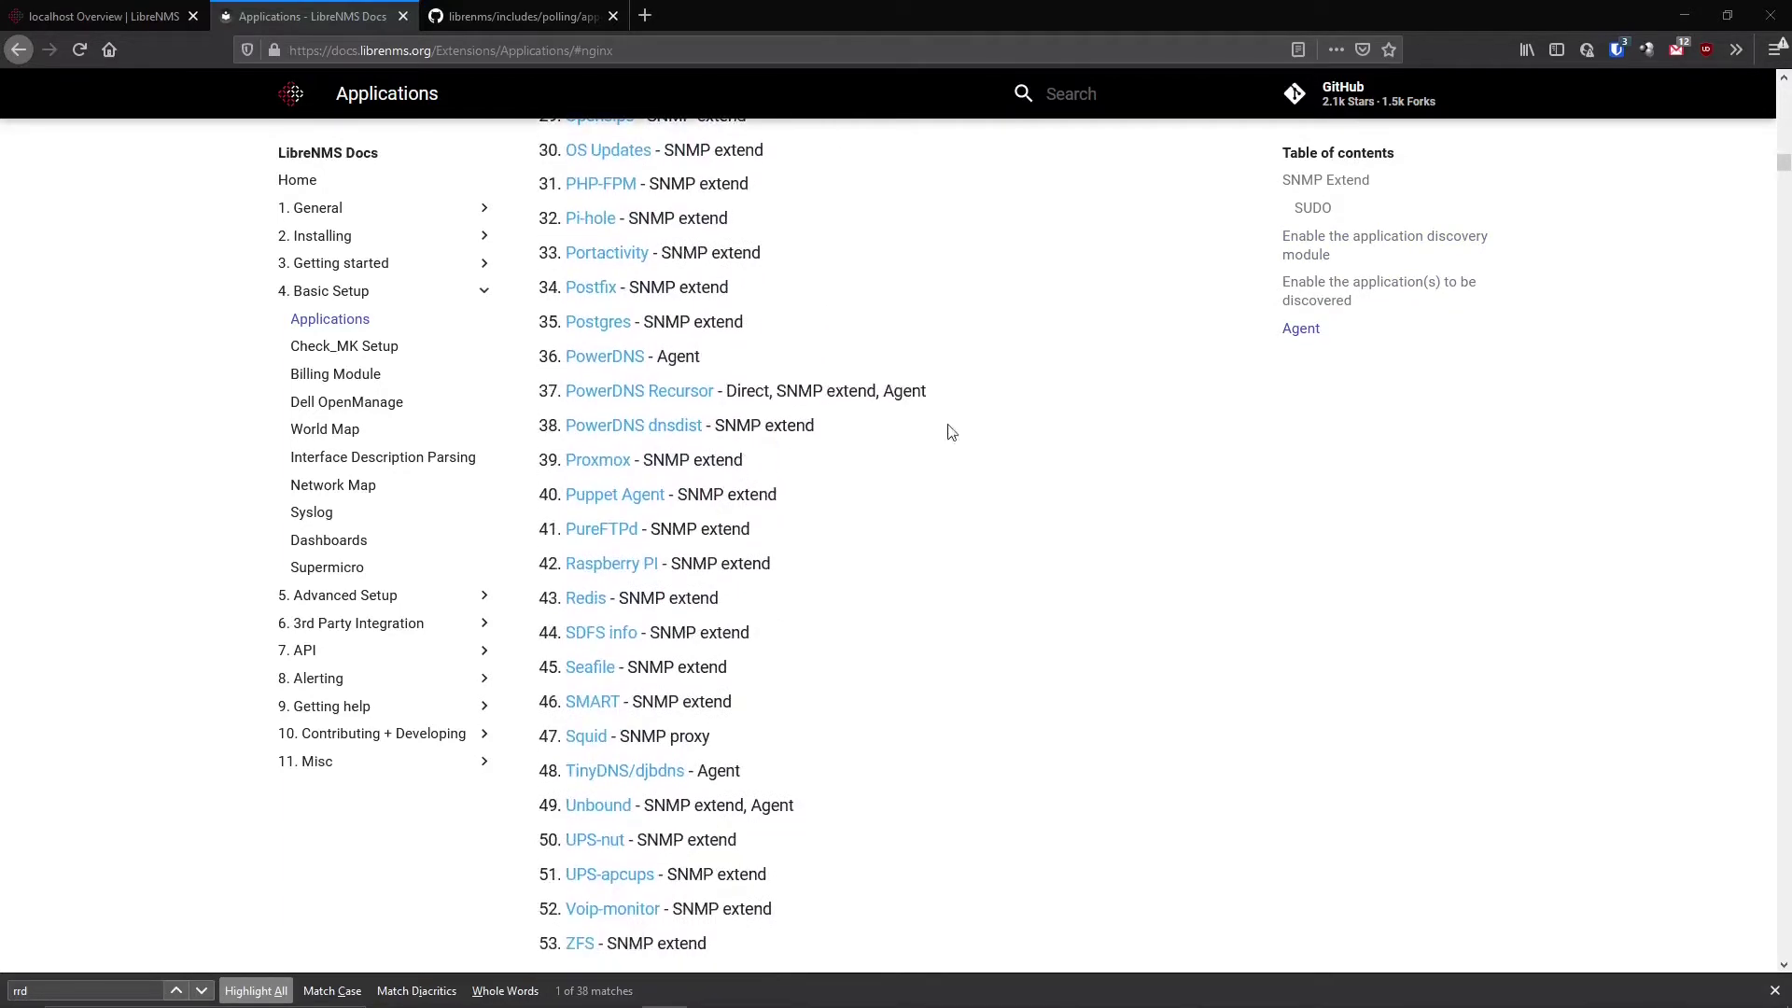
{"action": "scroll", "coordinate": [831, 644], "scroll_direction": "down", "scroll_amount": 4}
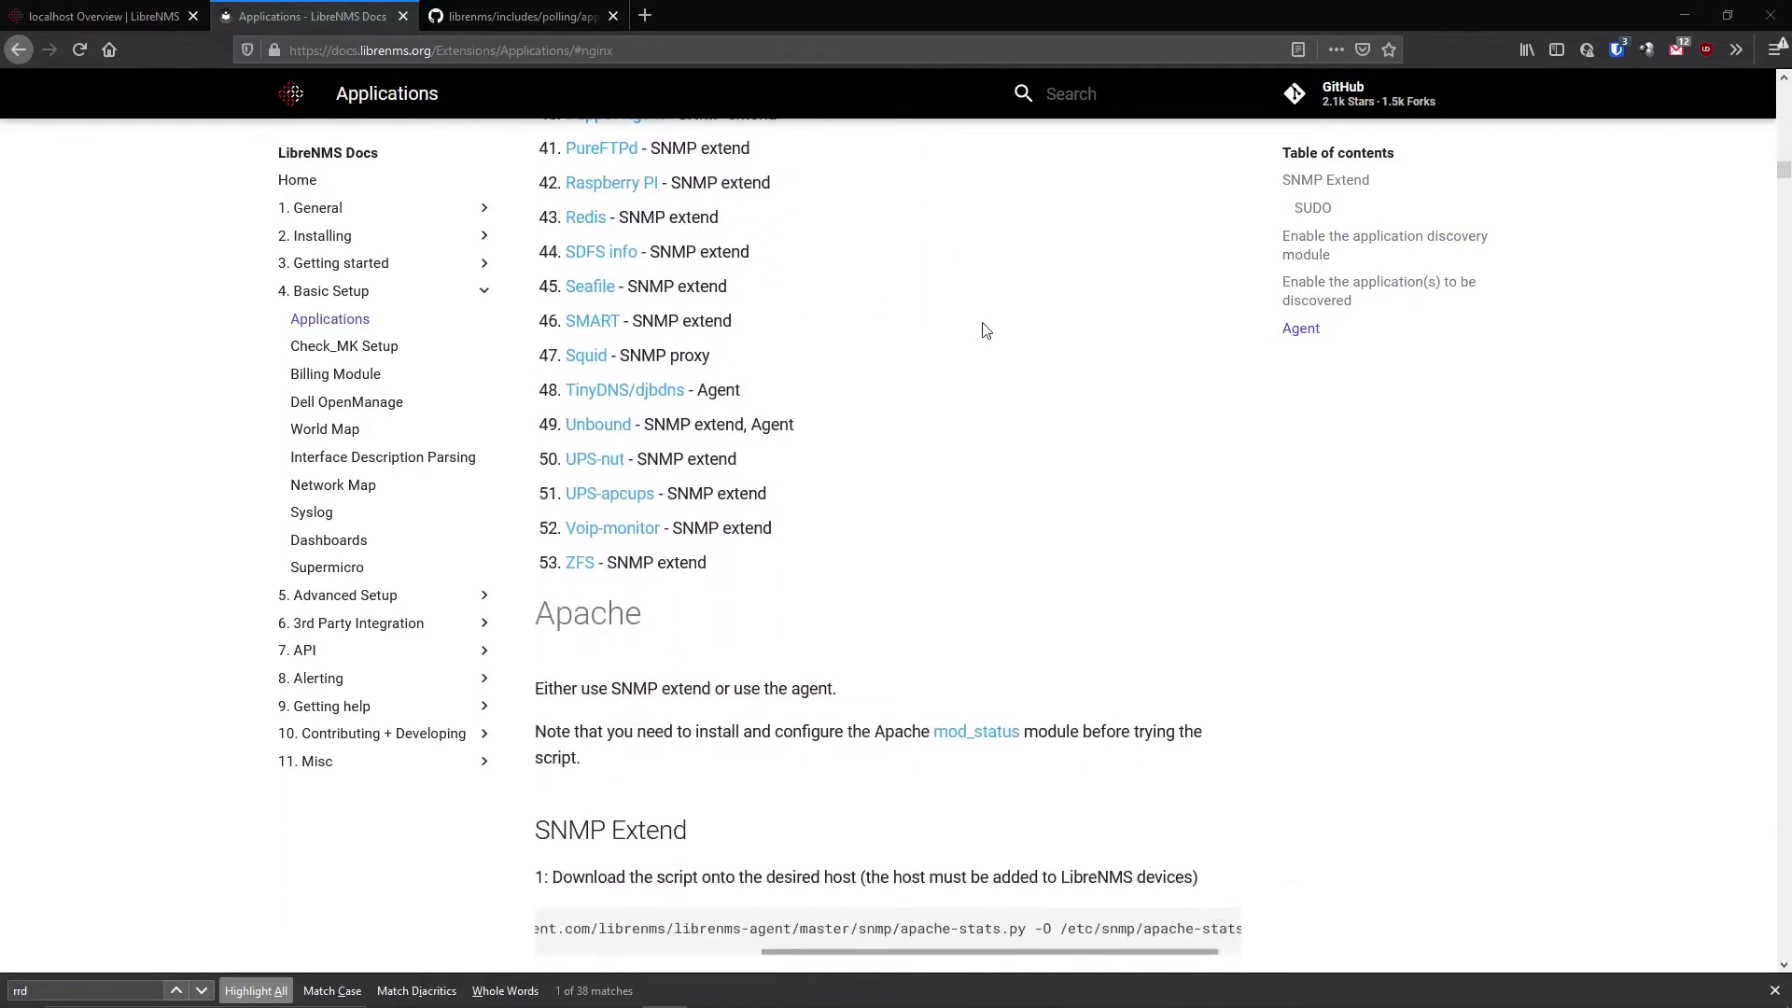
- Scroll back over the list and return to the localhost device overview in LibreNMS
{"action": "scroll", "coordinate": [812, 456], "scroll_direction": "up", "scroll_amount": 13}
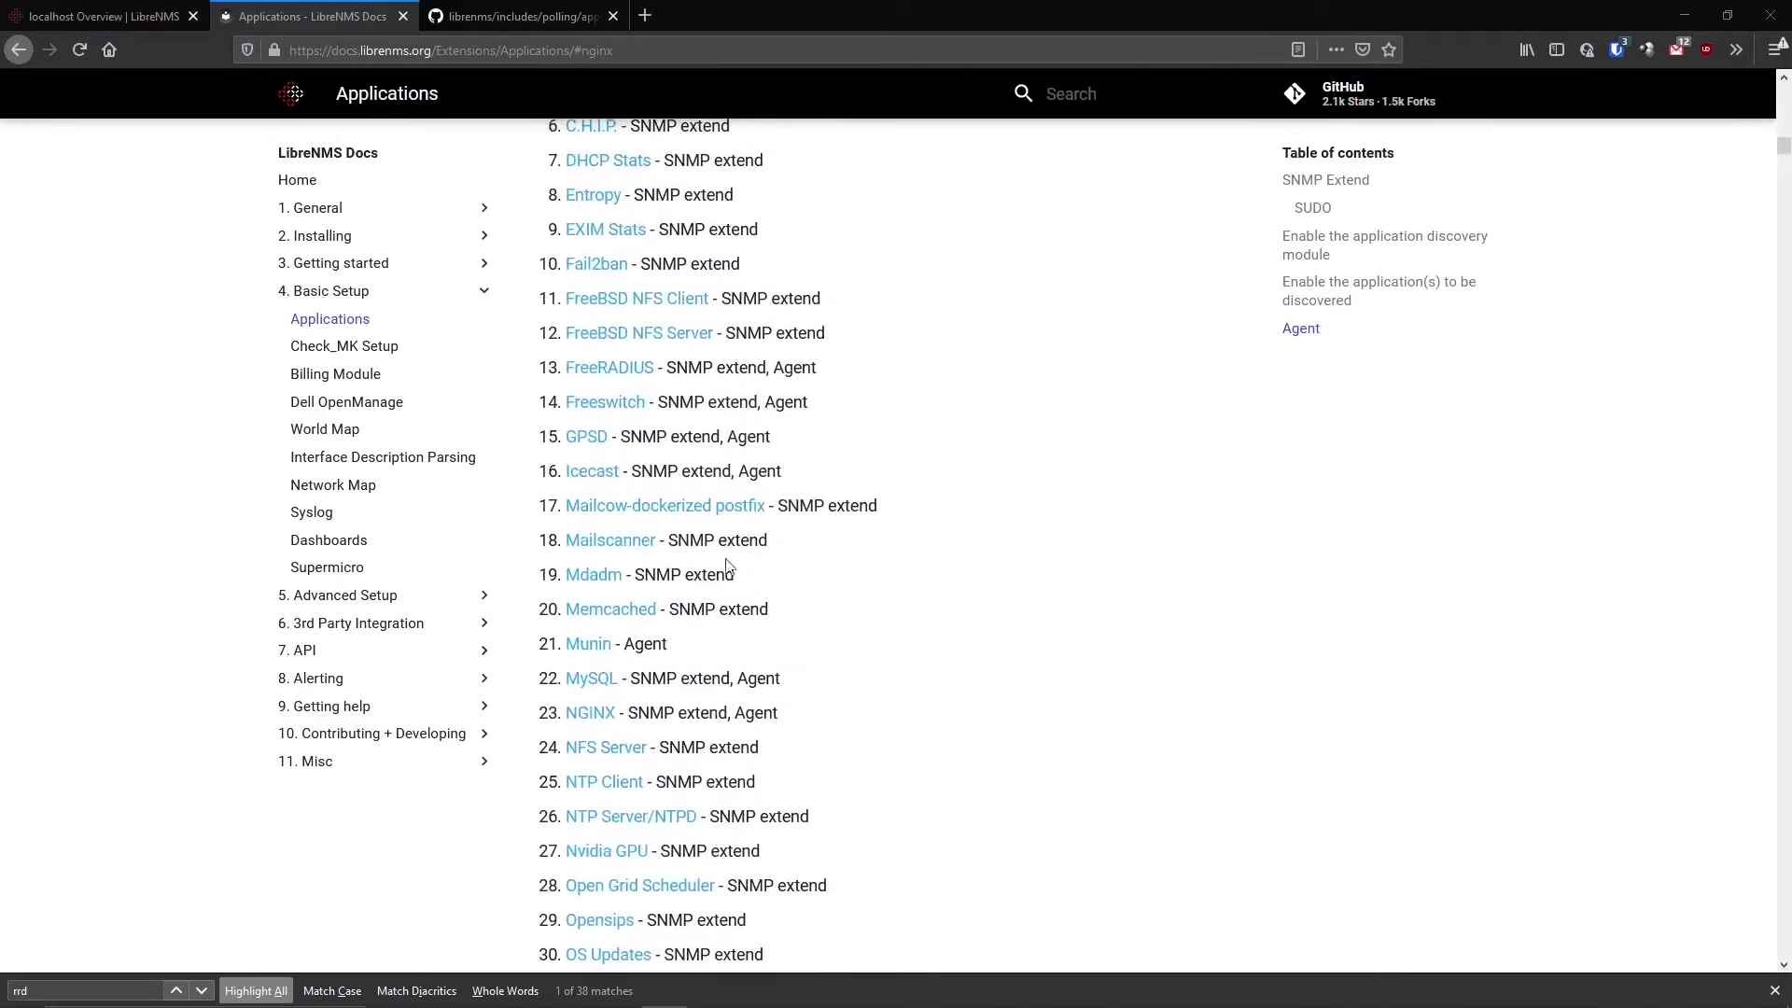
{"action": "scroll", "coordinate": [783, 465], "scroll_direction": "up", "scroll_amount": 20}
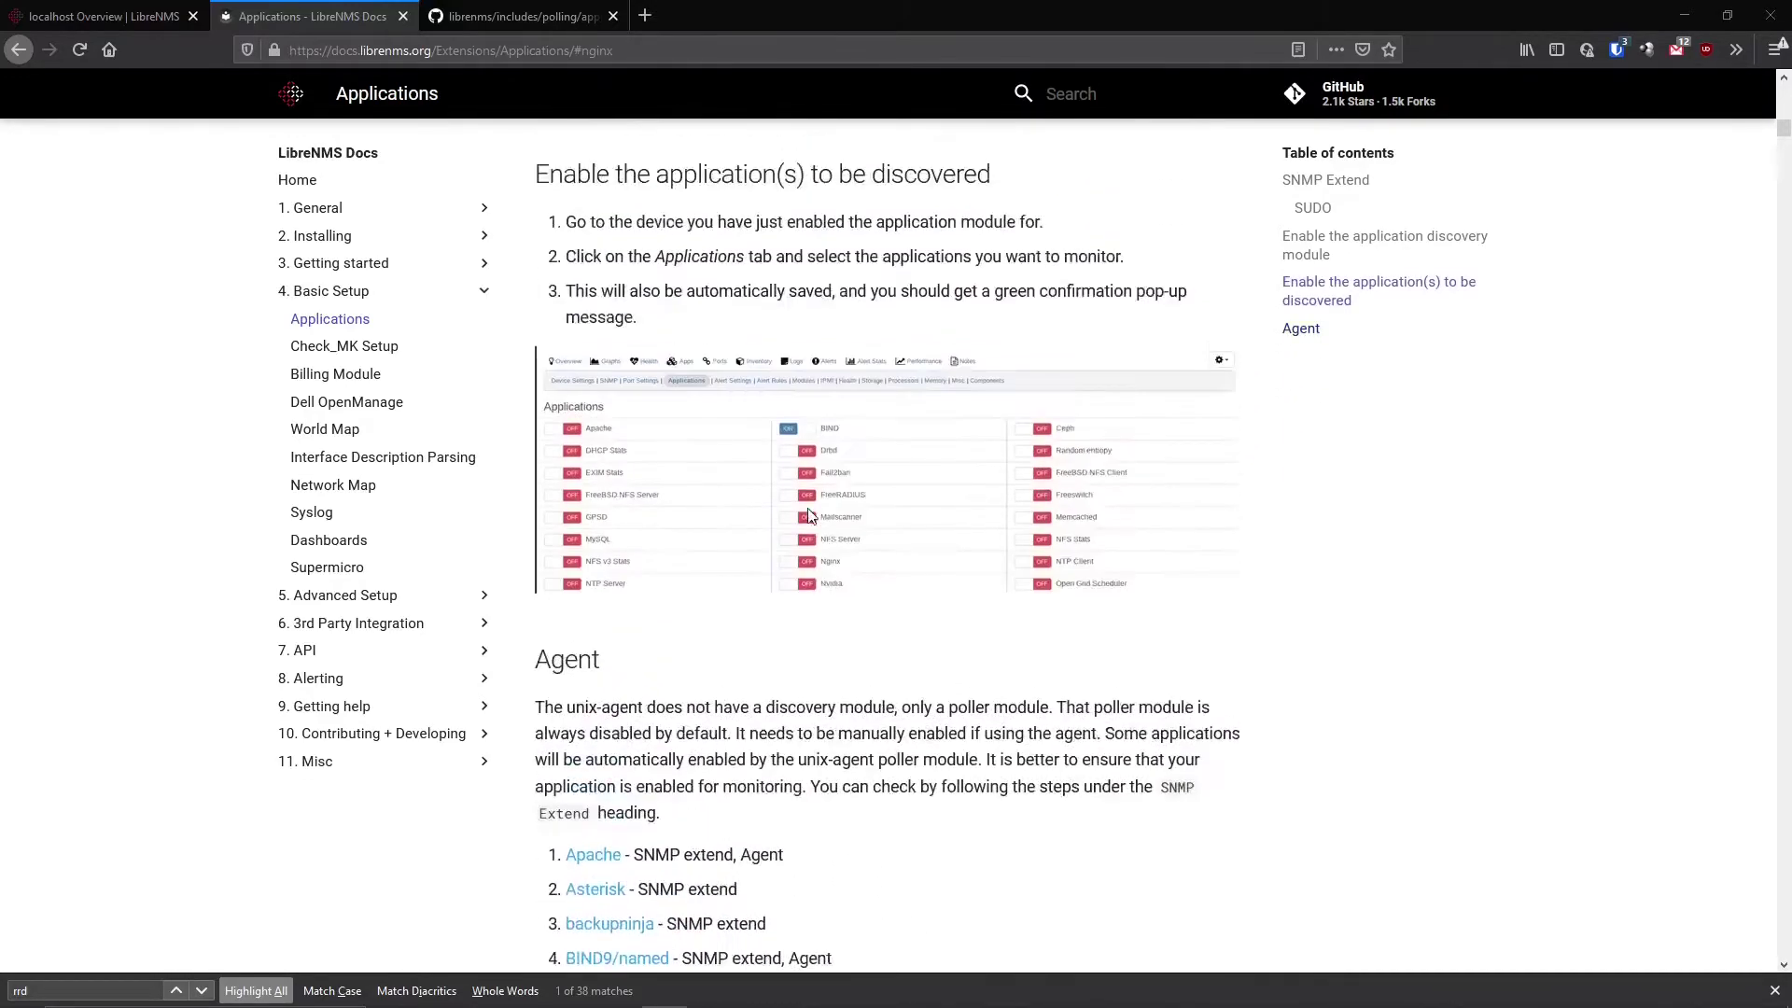
{"action": "scroll", "coordinate": [914, 571], "scroll_direction": "up", "scroll_amount": 5}
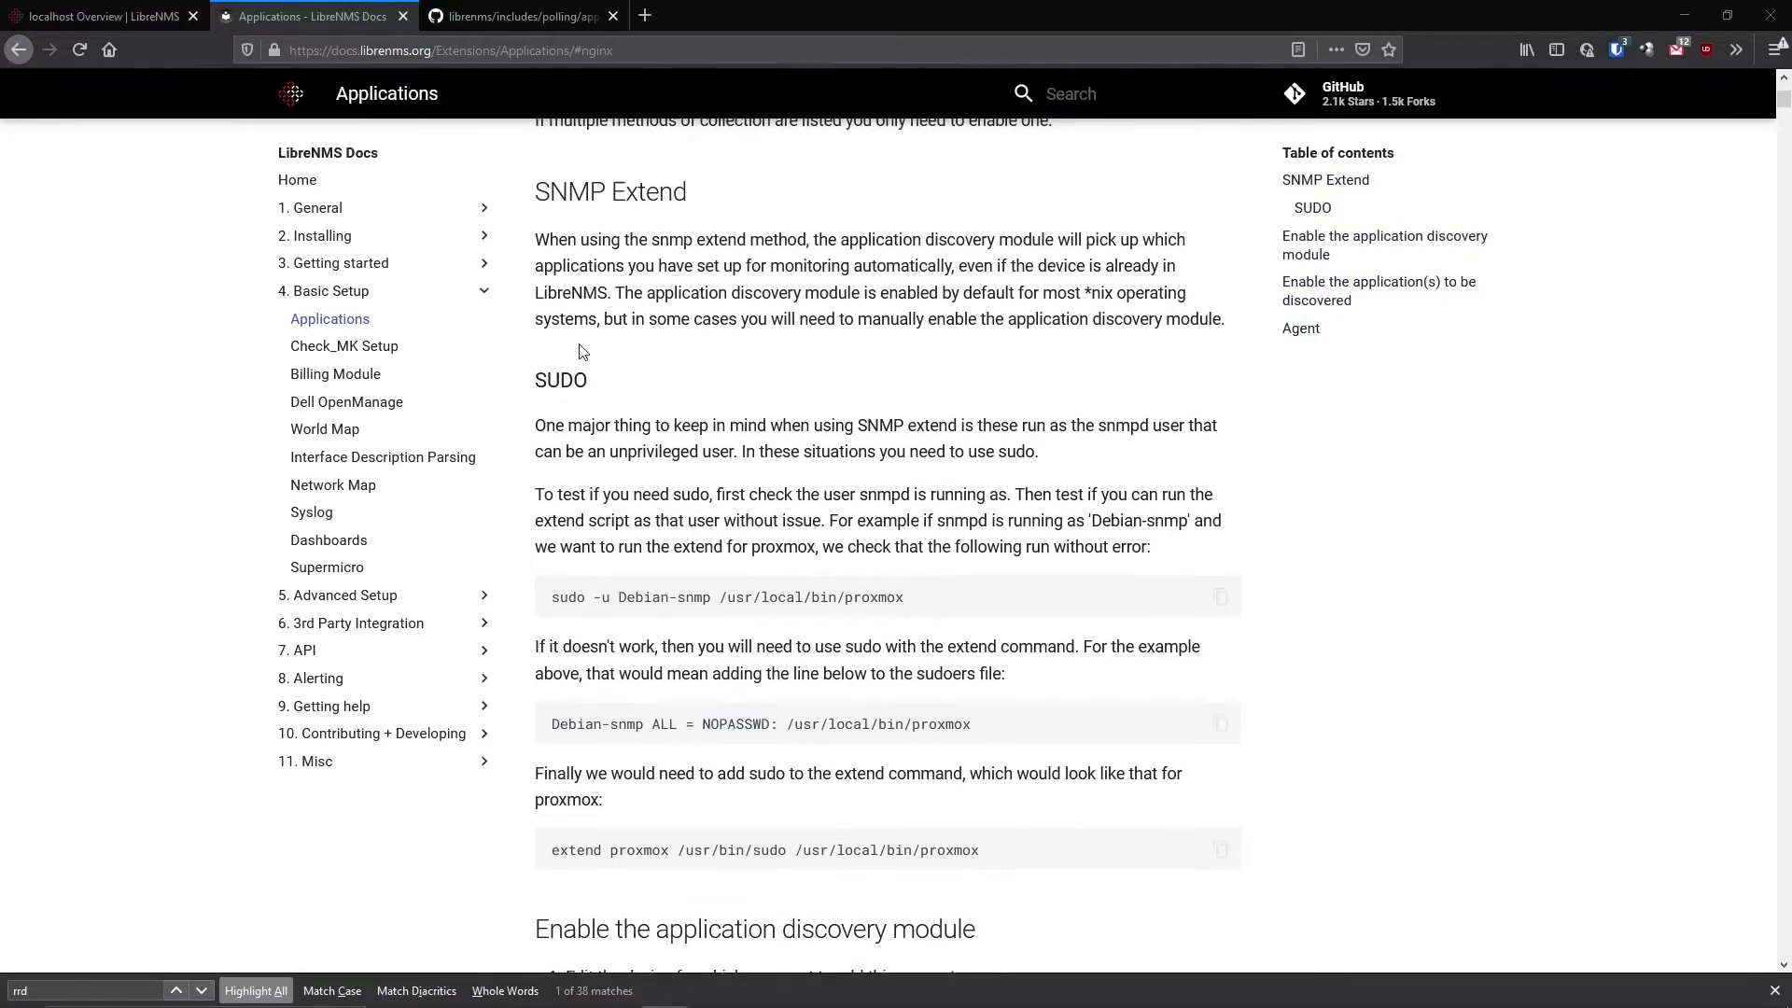
{"action": "scroll", "coordinate": [588, 289], "scroll_direction": "up", "scroll_amount": 3}
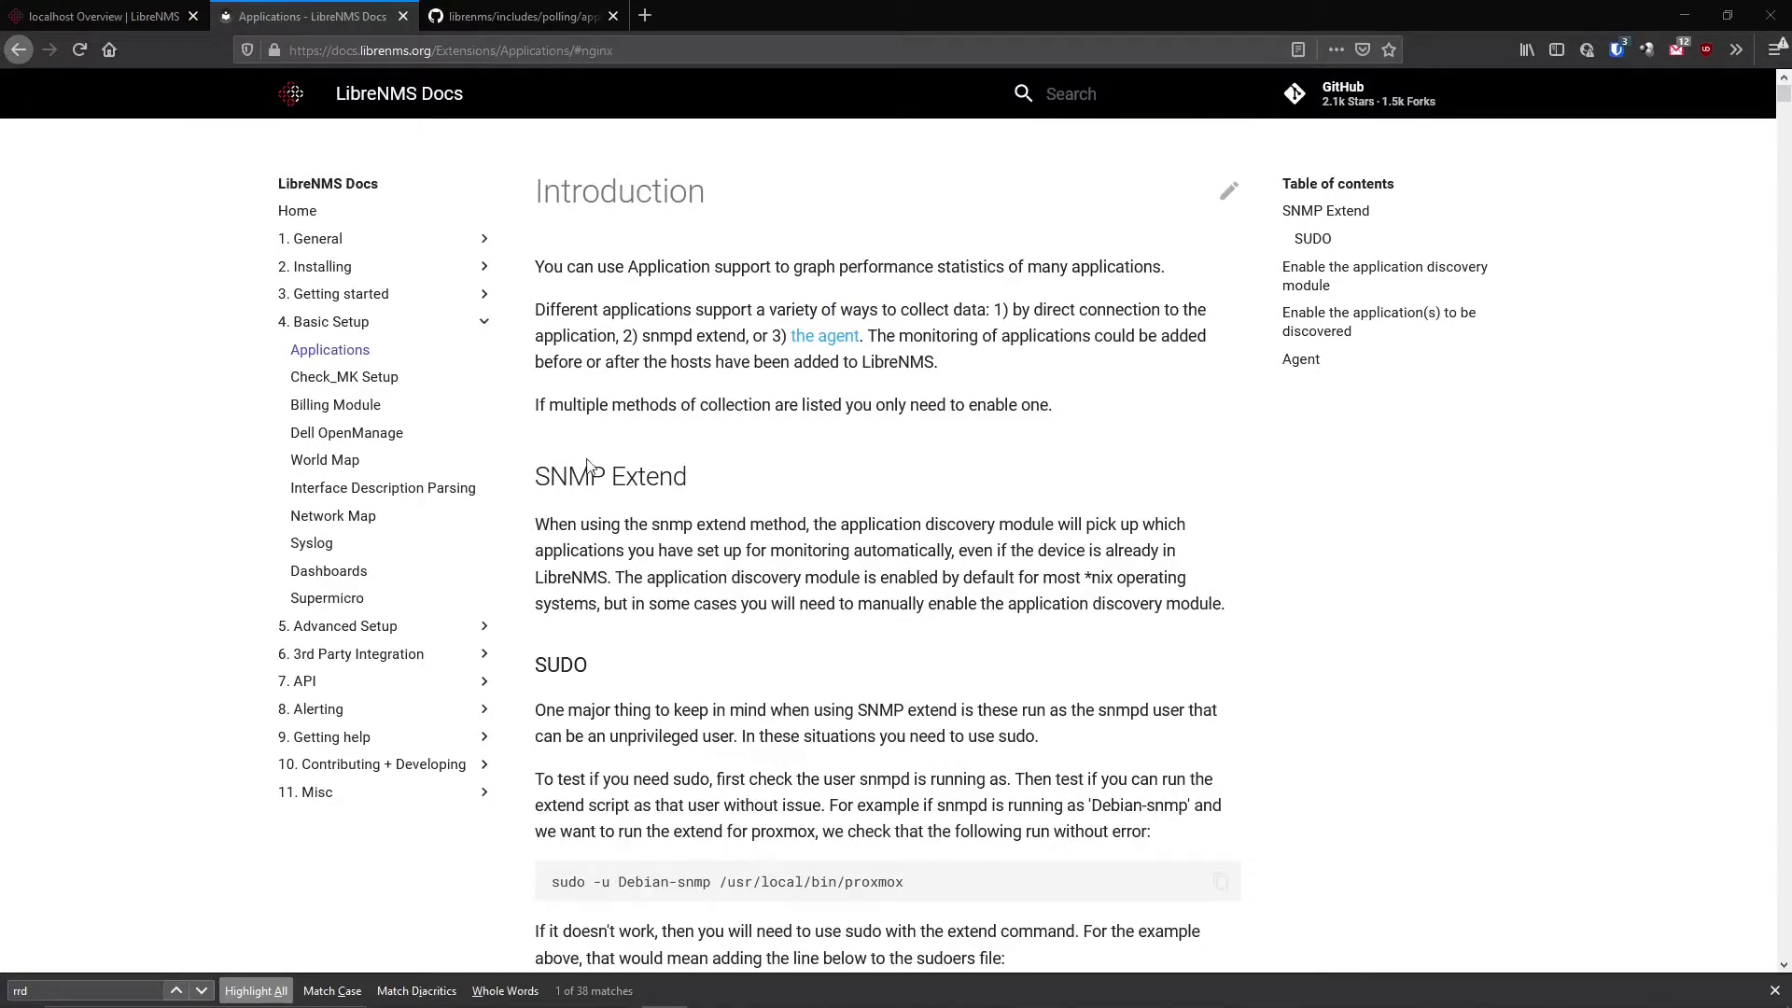
{"action": "scroll", "coordinate": [840, 569], "scroll_direction": "down", "scroll_amount": 4}
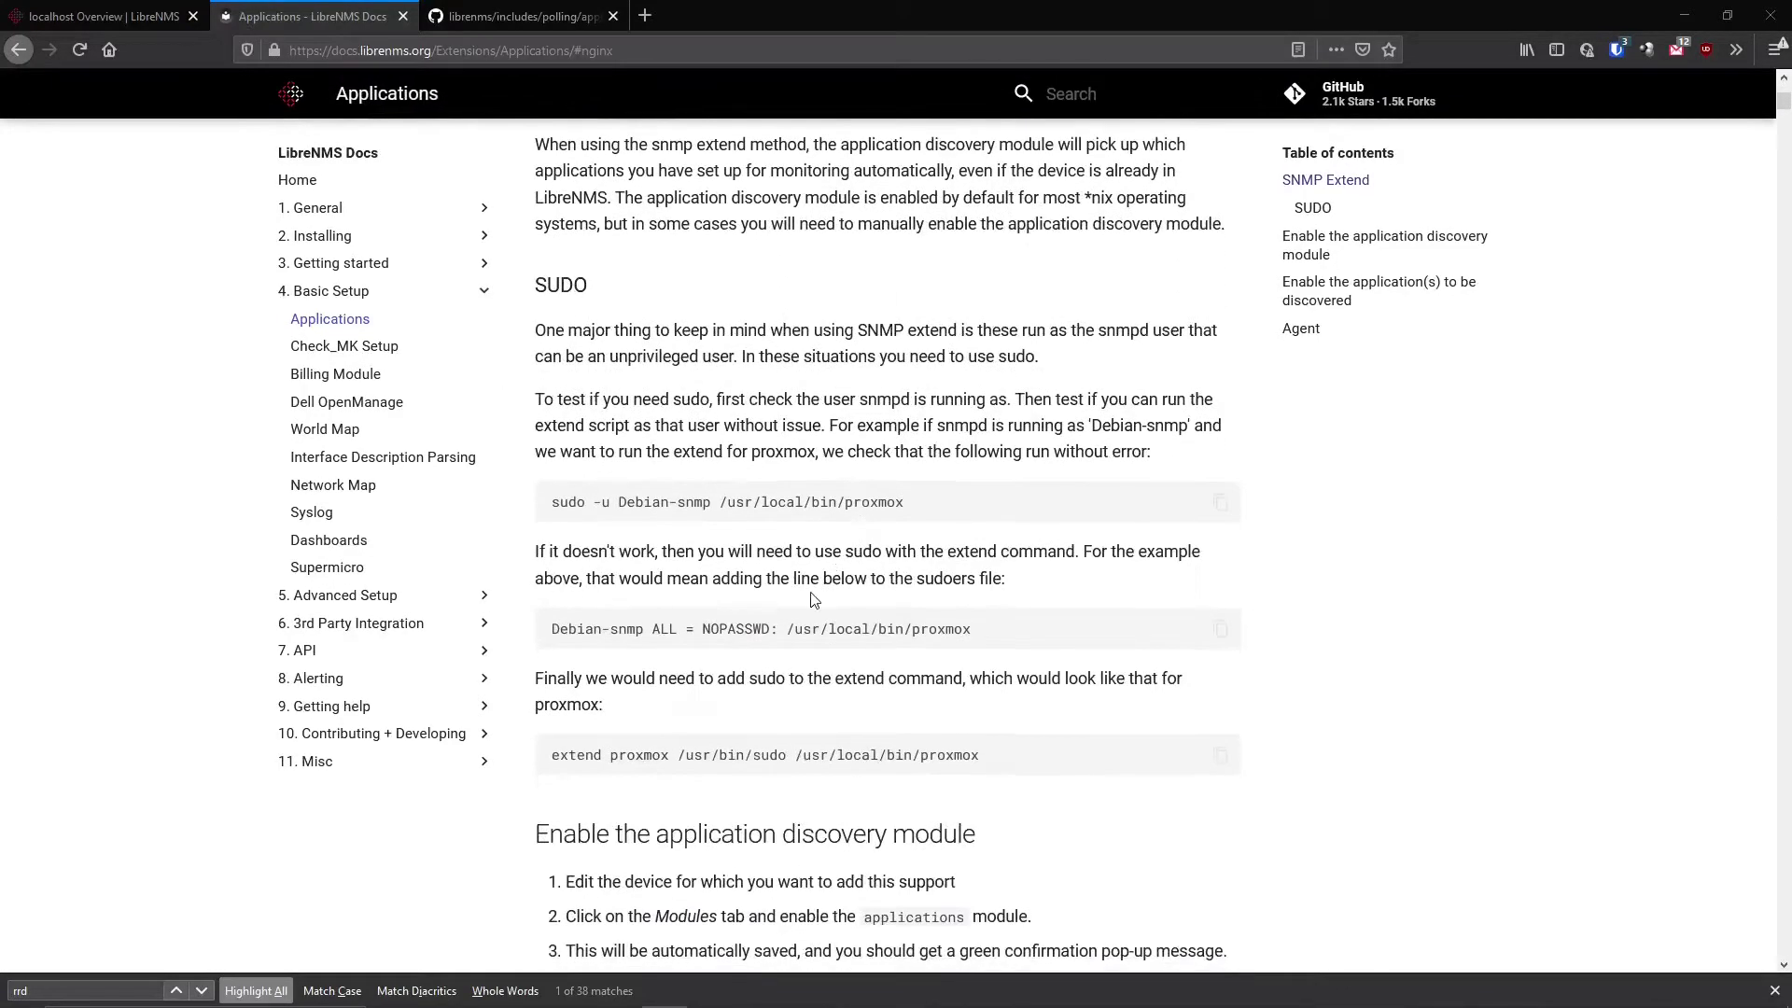
{"action": "scroll", "coordinate": [939, 597], "scroll_direction": "down", "scroll_amount": 3}
{"action": "left_click", "coordinate": [102, 16]}
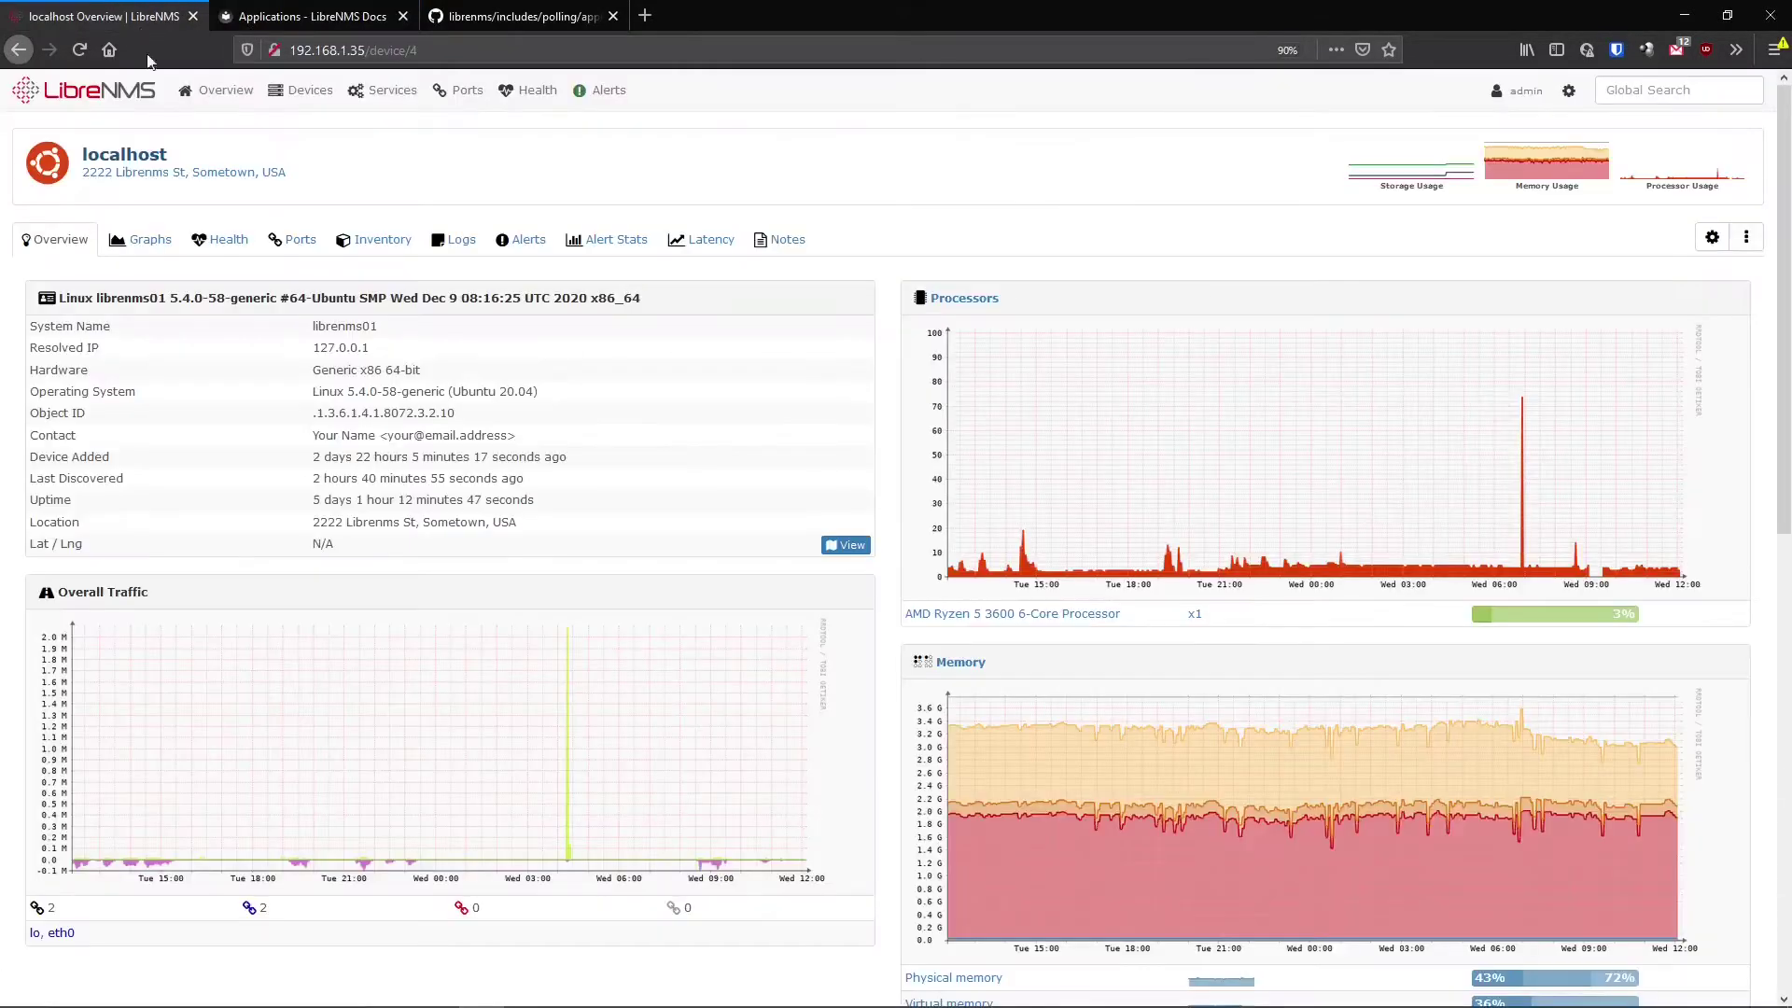
- Go back to the Applications docs and jump to the NGINX section
{"action": "left_click", "coordinate": [338, 10]}
{"action": "scroll", "coordinate": [701, 589], "scroll_direction": "down", "scroll_amount": 15}
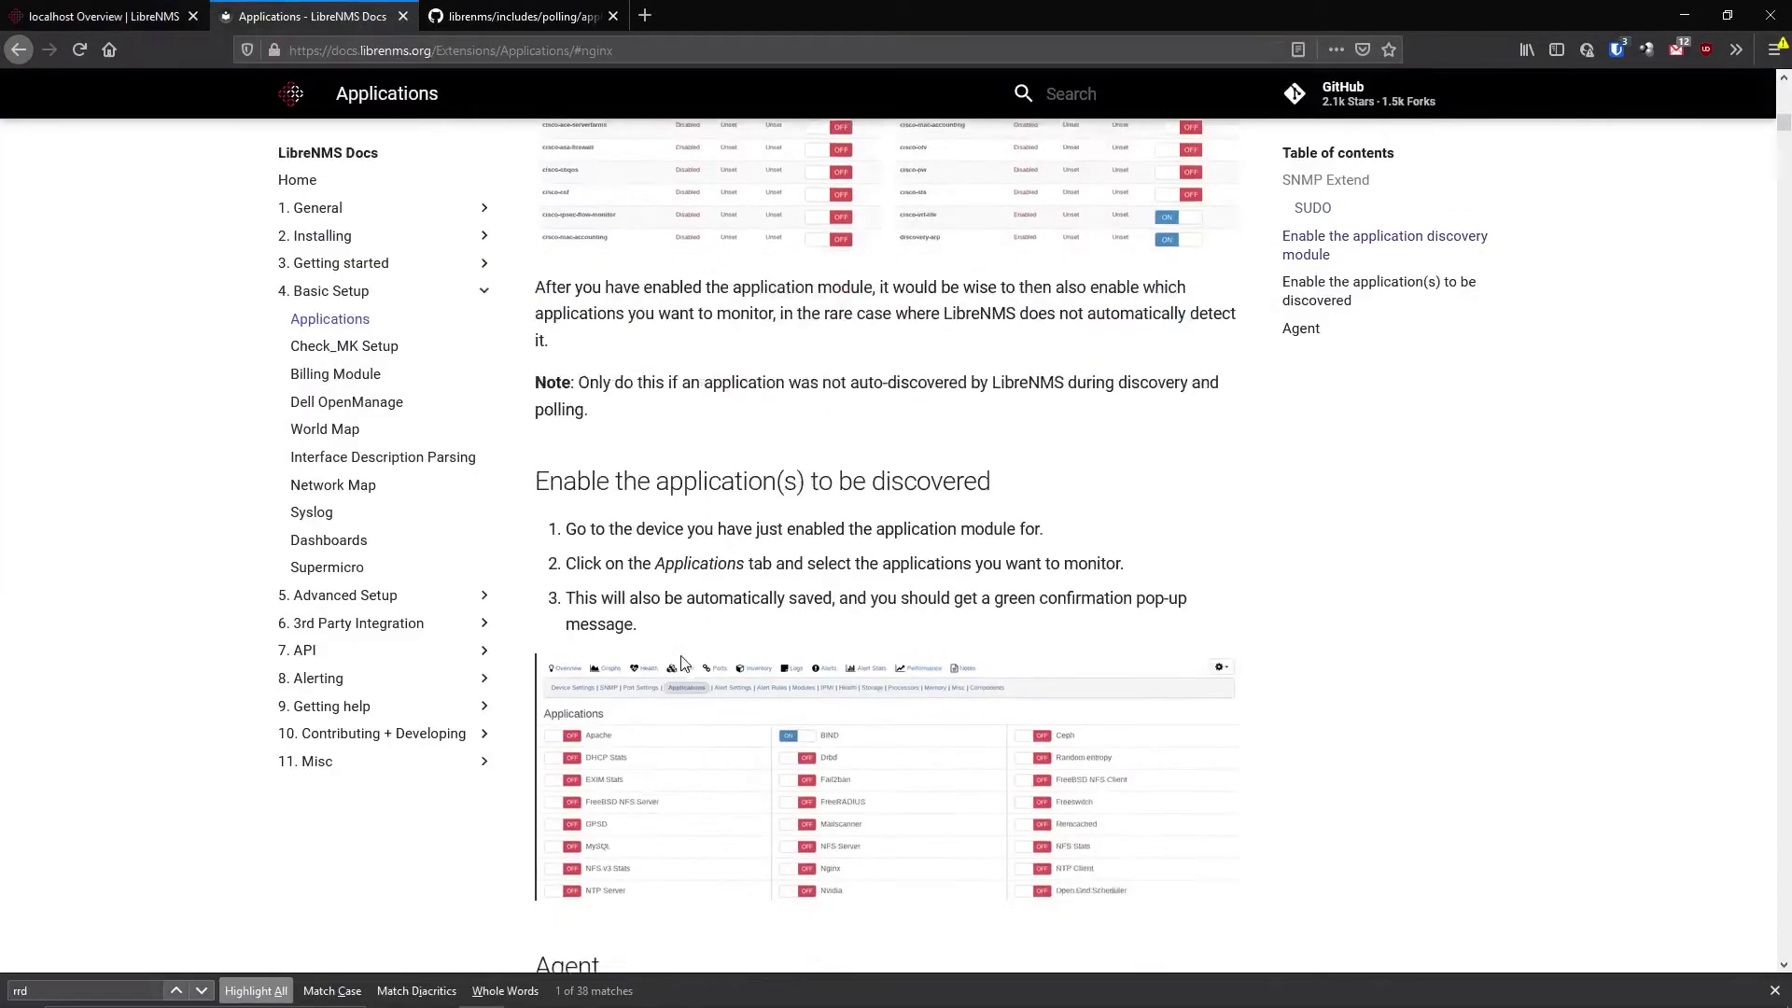
{"action": "scroll", "coordinate": [660, 665], "scroll_direction": "down", "scroll_amount": 4}
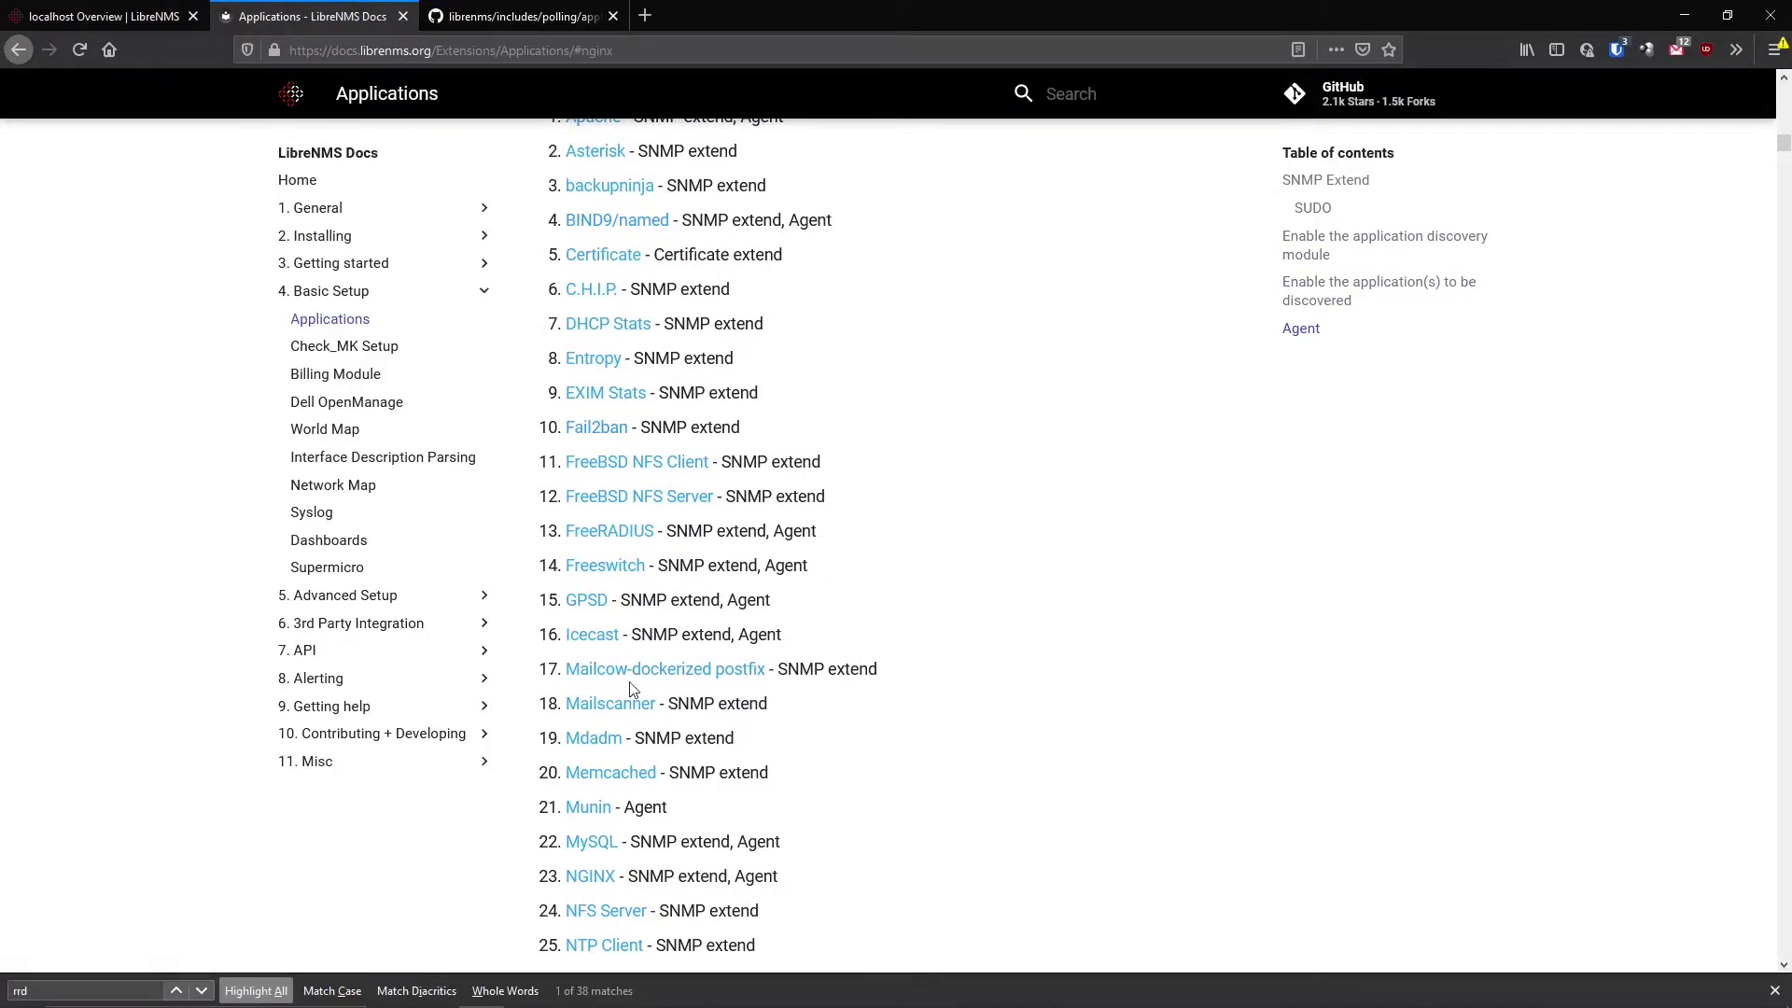
{"action": "scroll", "coordinate": [623, 710], "scroll_direction": "down", "scroll_amount": 3}
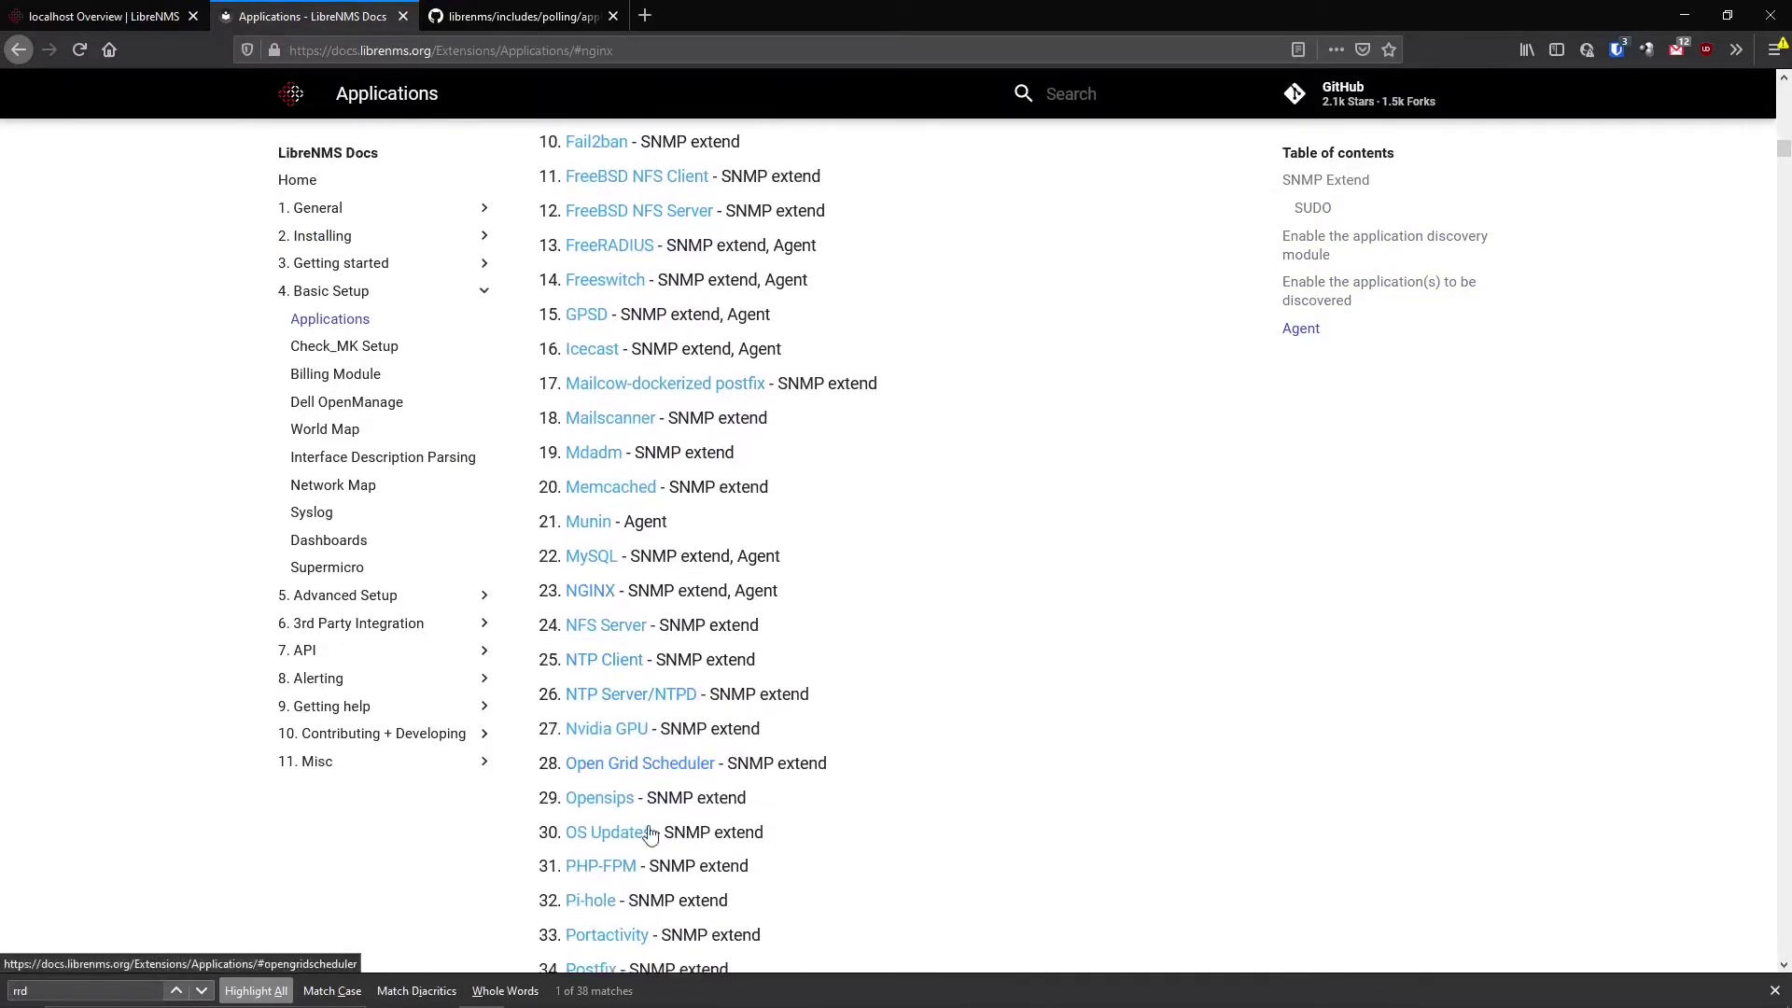
{"action": "left_click", "coordinate": [598, 592]}
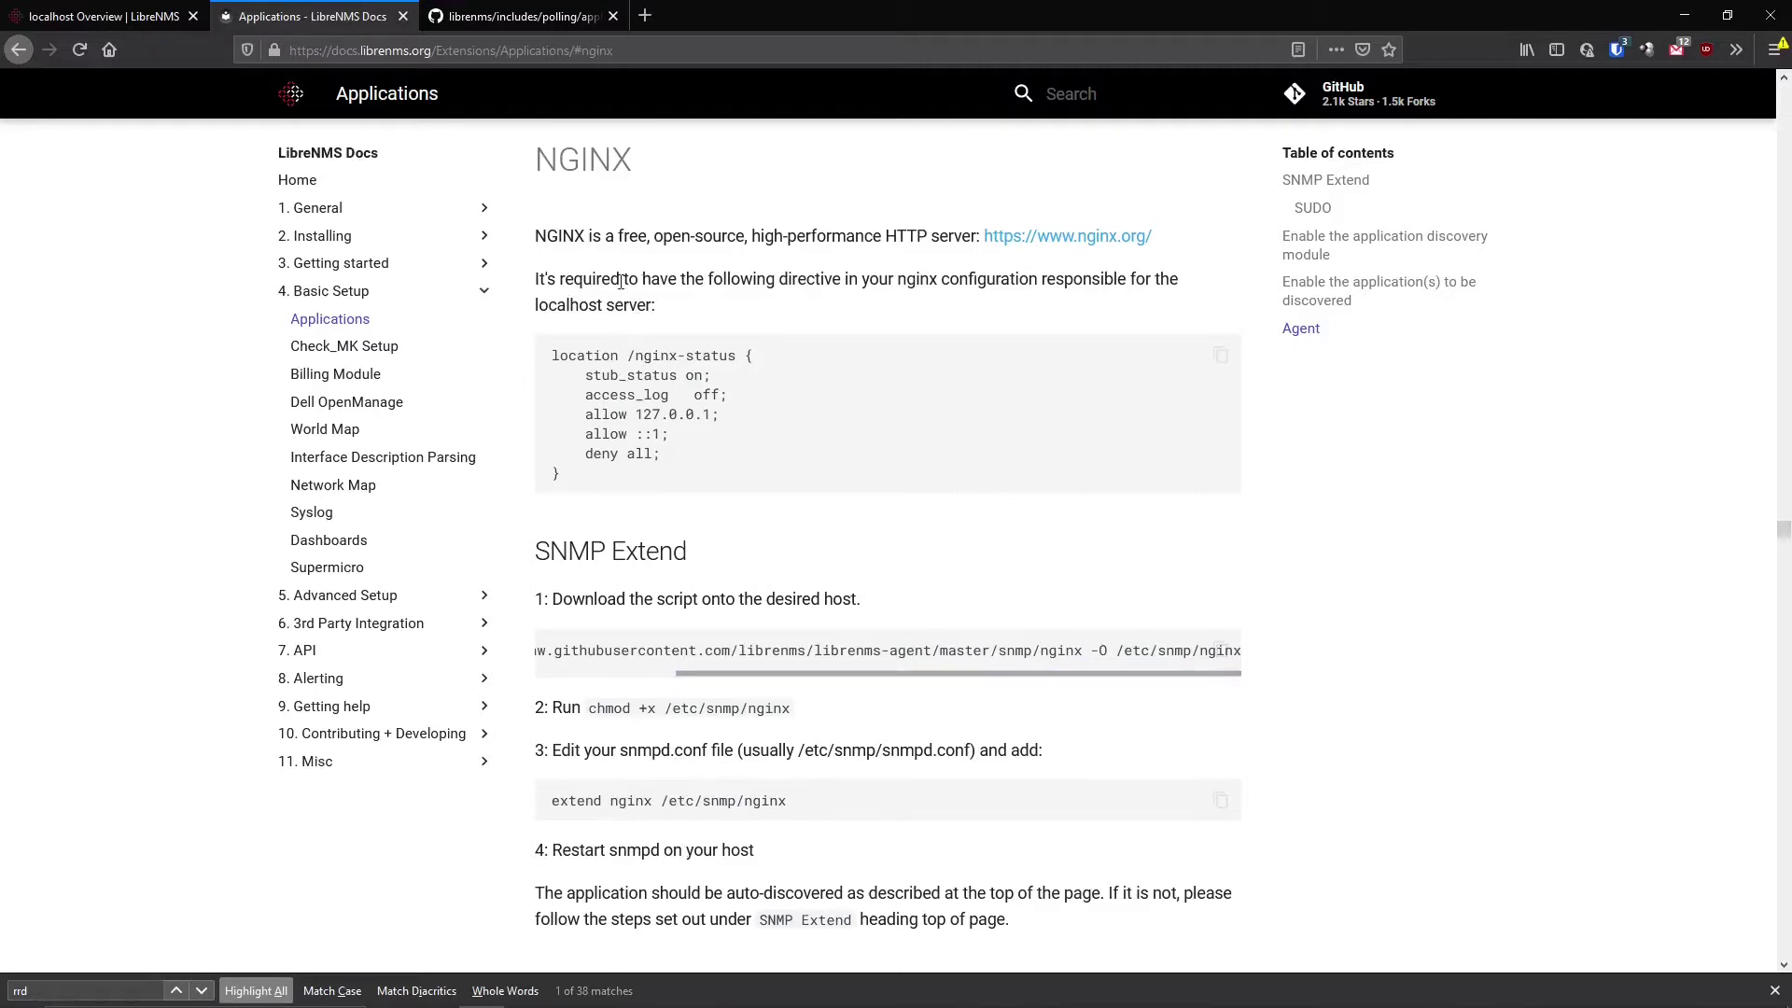
- Copy the location /nginx-status block with stub_status on and localhost-only access
{"action": "left_click_drag", "start_coordinate": [607, 476], "coordinate": [553, 356]}
{"action": "right_click", "coordinate": [589, 374]}
{"action": "left_click", "coordinate": [635, 381]}
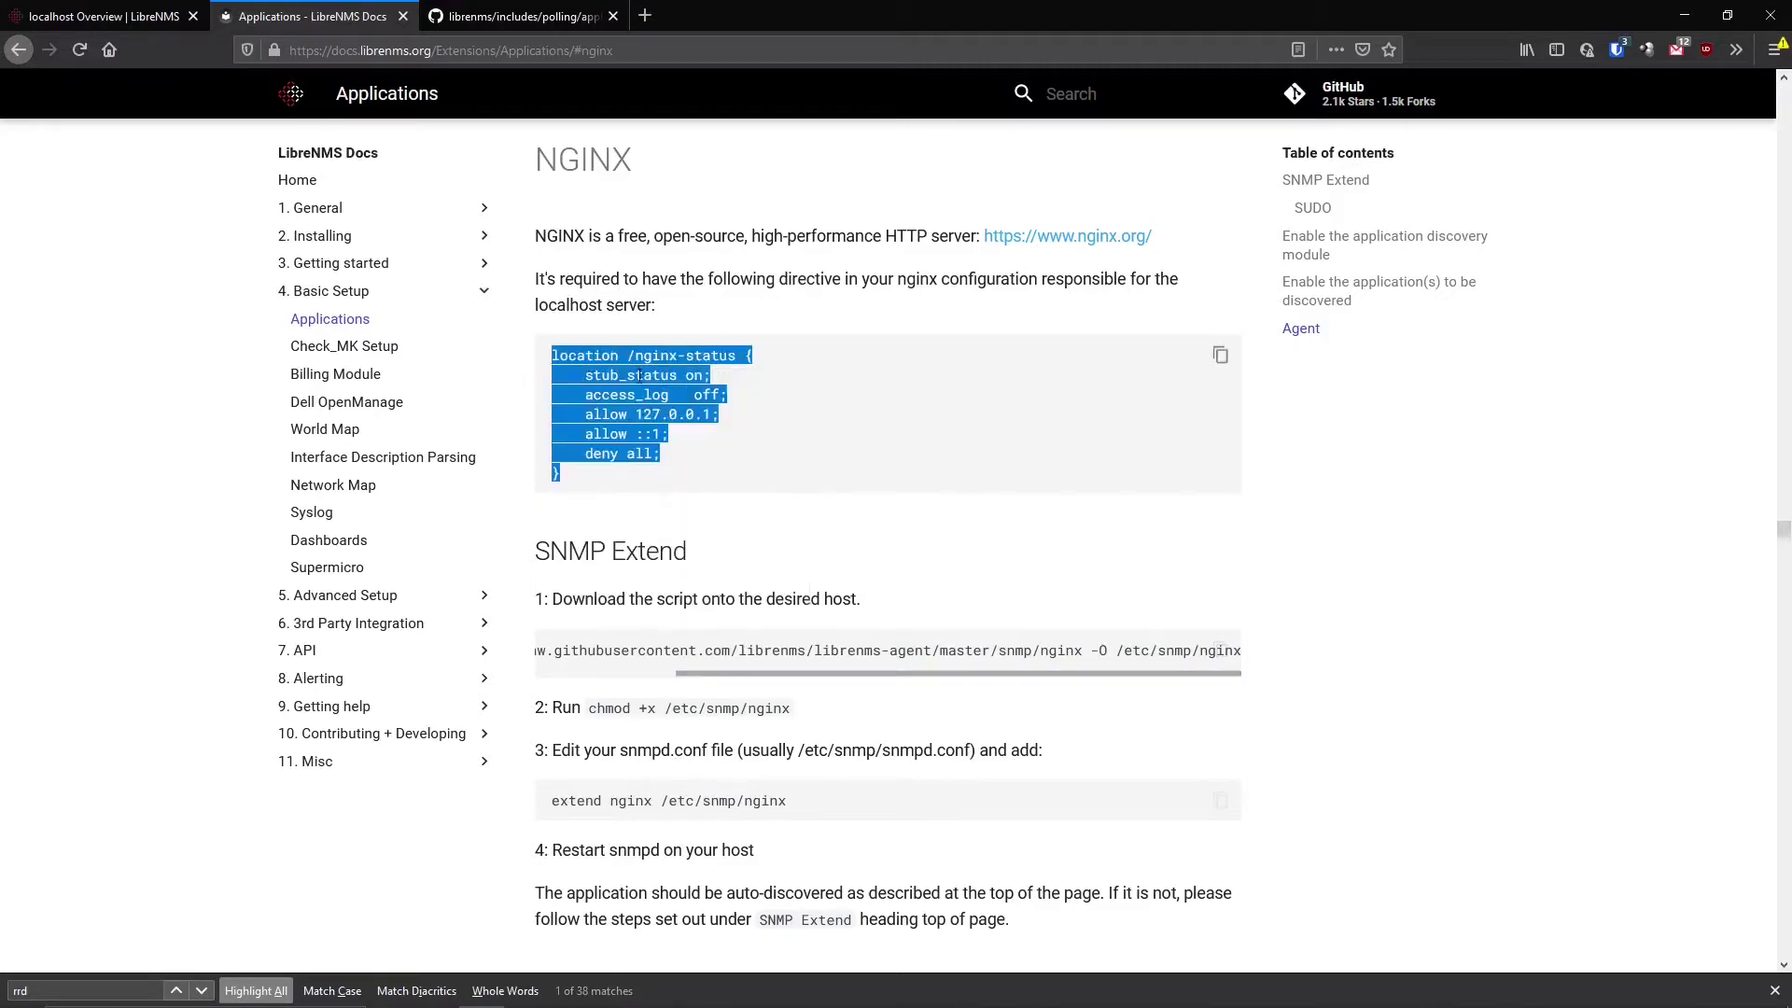
{"action": "mouse_move", "coordinate": [710, 1003]}
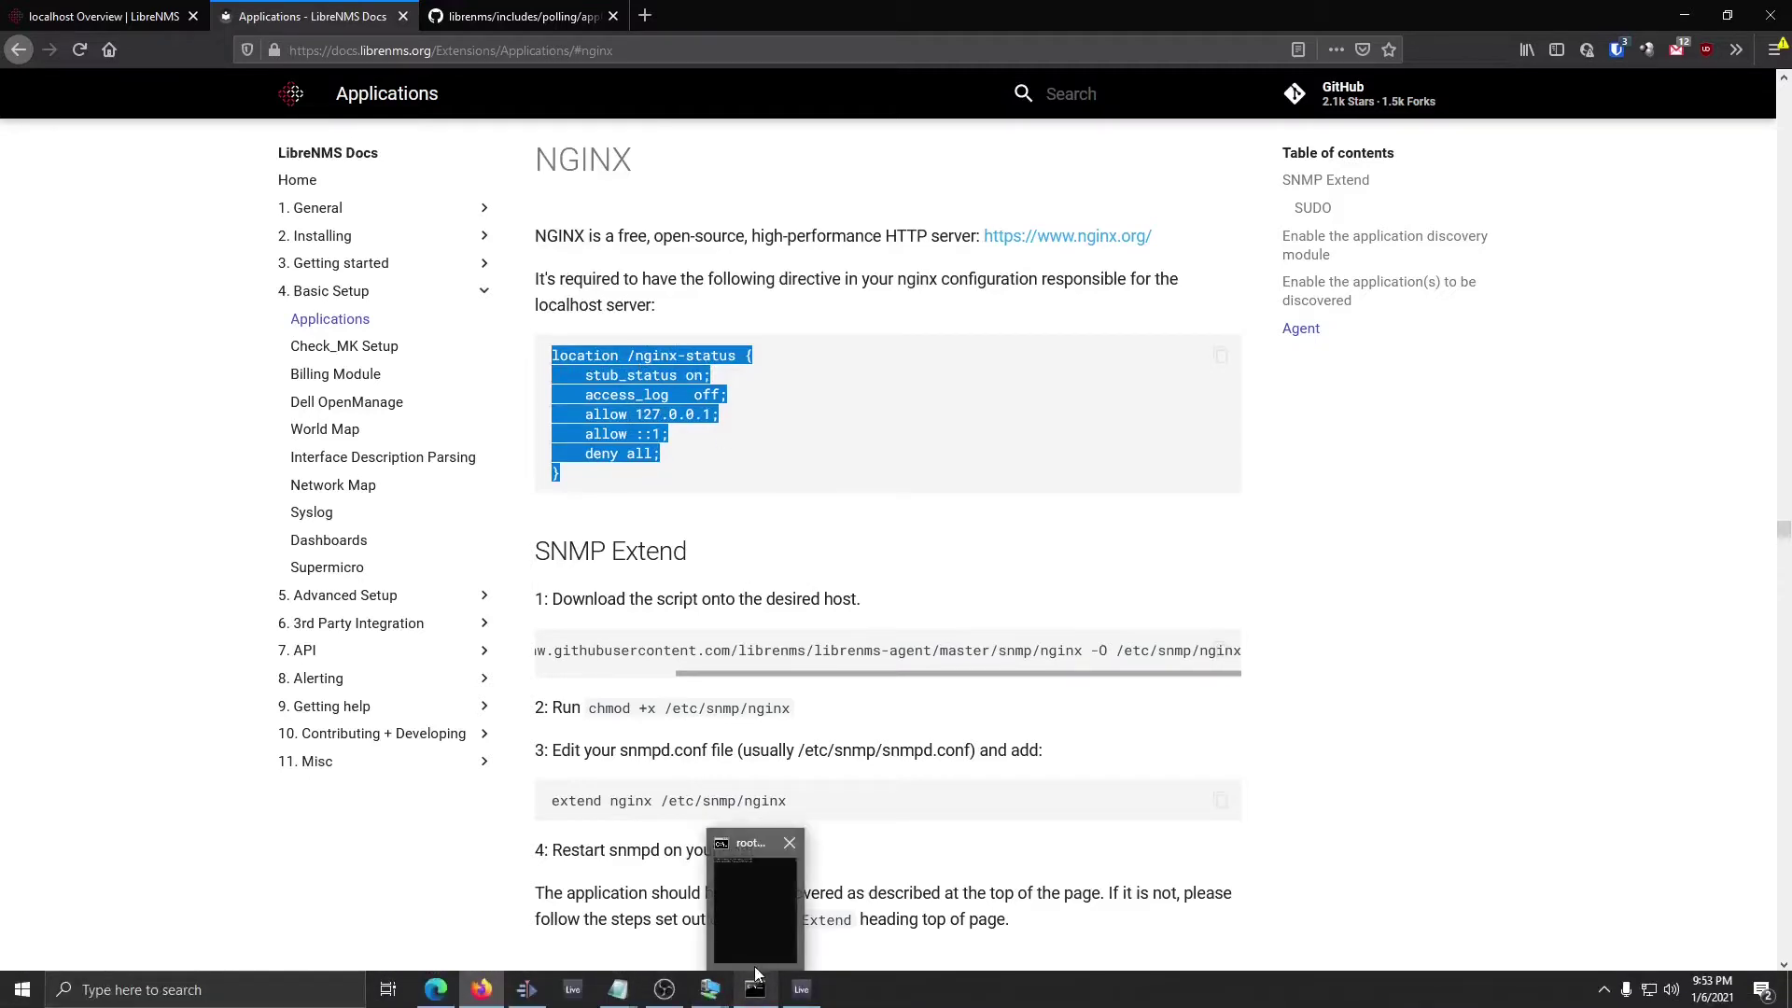
- Open librenms.conf in nano from the SSH terminal
{"action": "left_click", "coordinate": [756, 1003]}
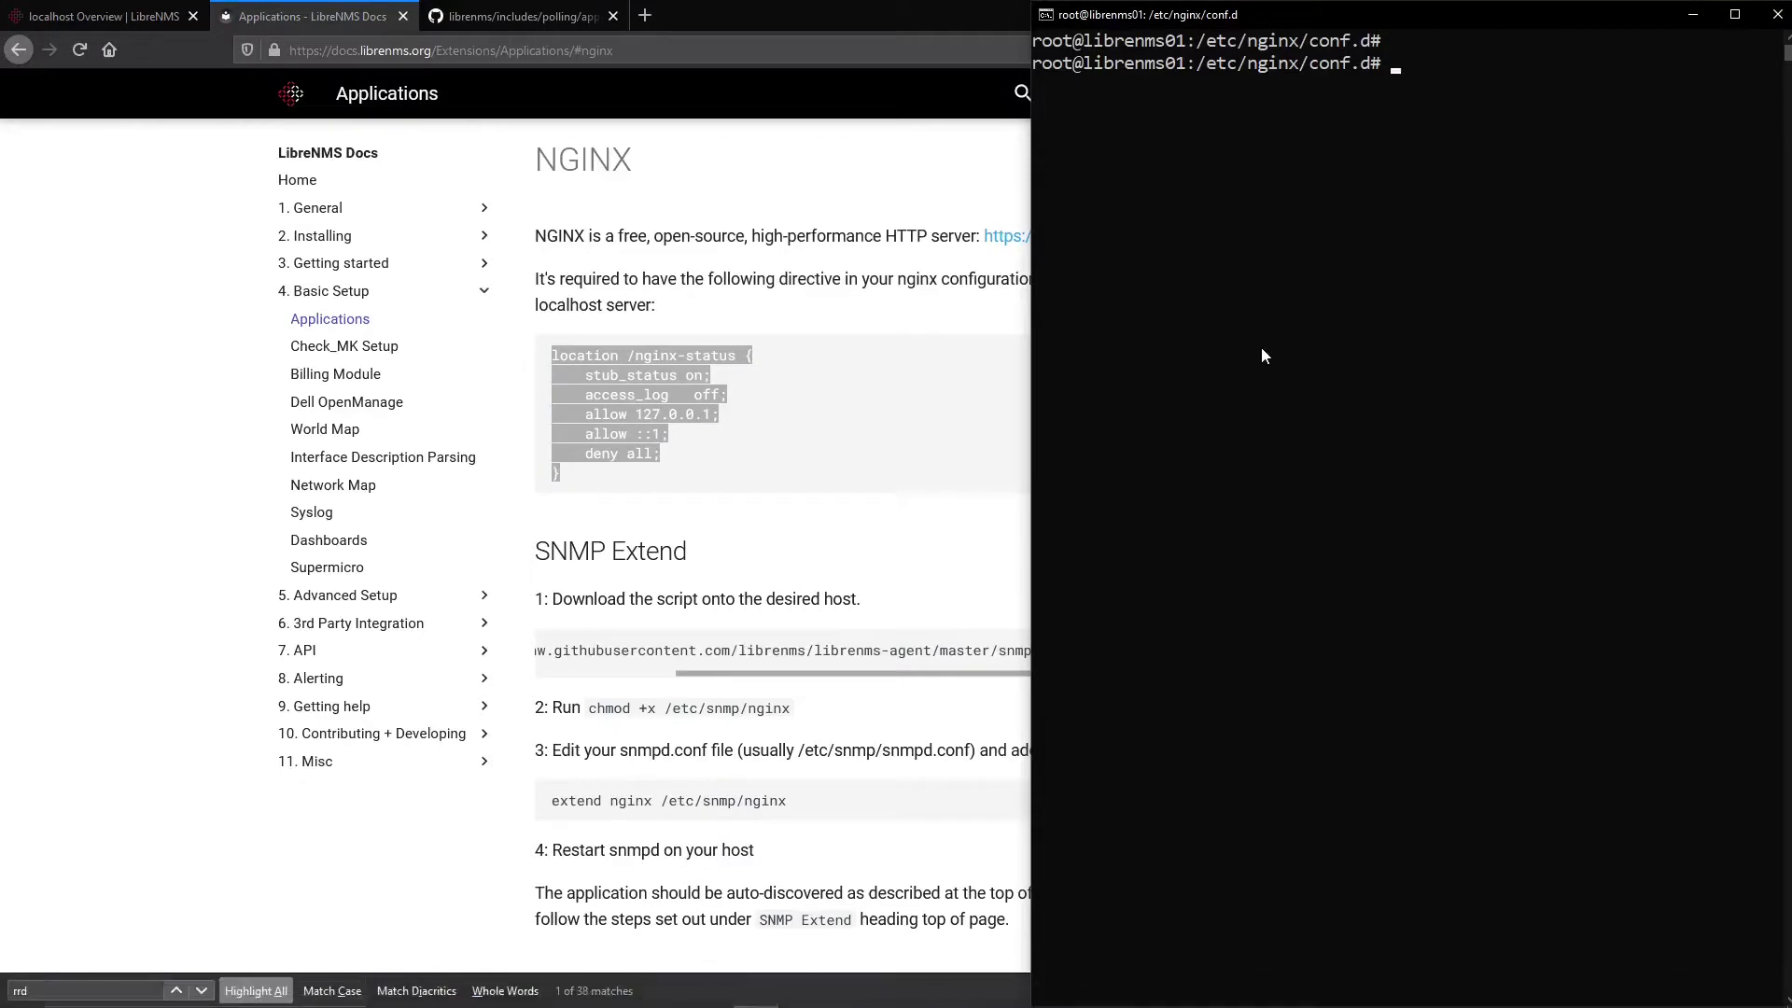
{"action": "type", "text": "nano"}
{"action": "type", "text": "li"}
{"action": "key", "text": "Tab"}
{"action": "key", "text": "Return"}
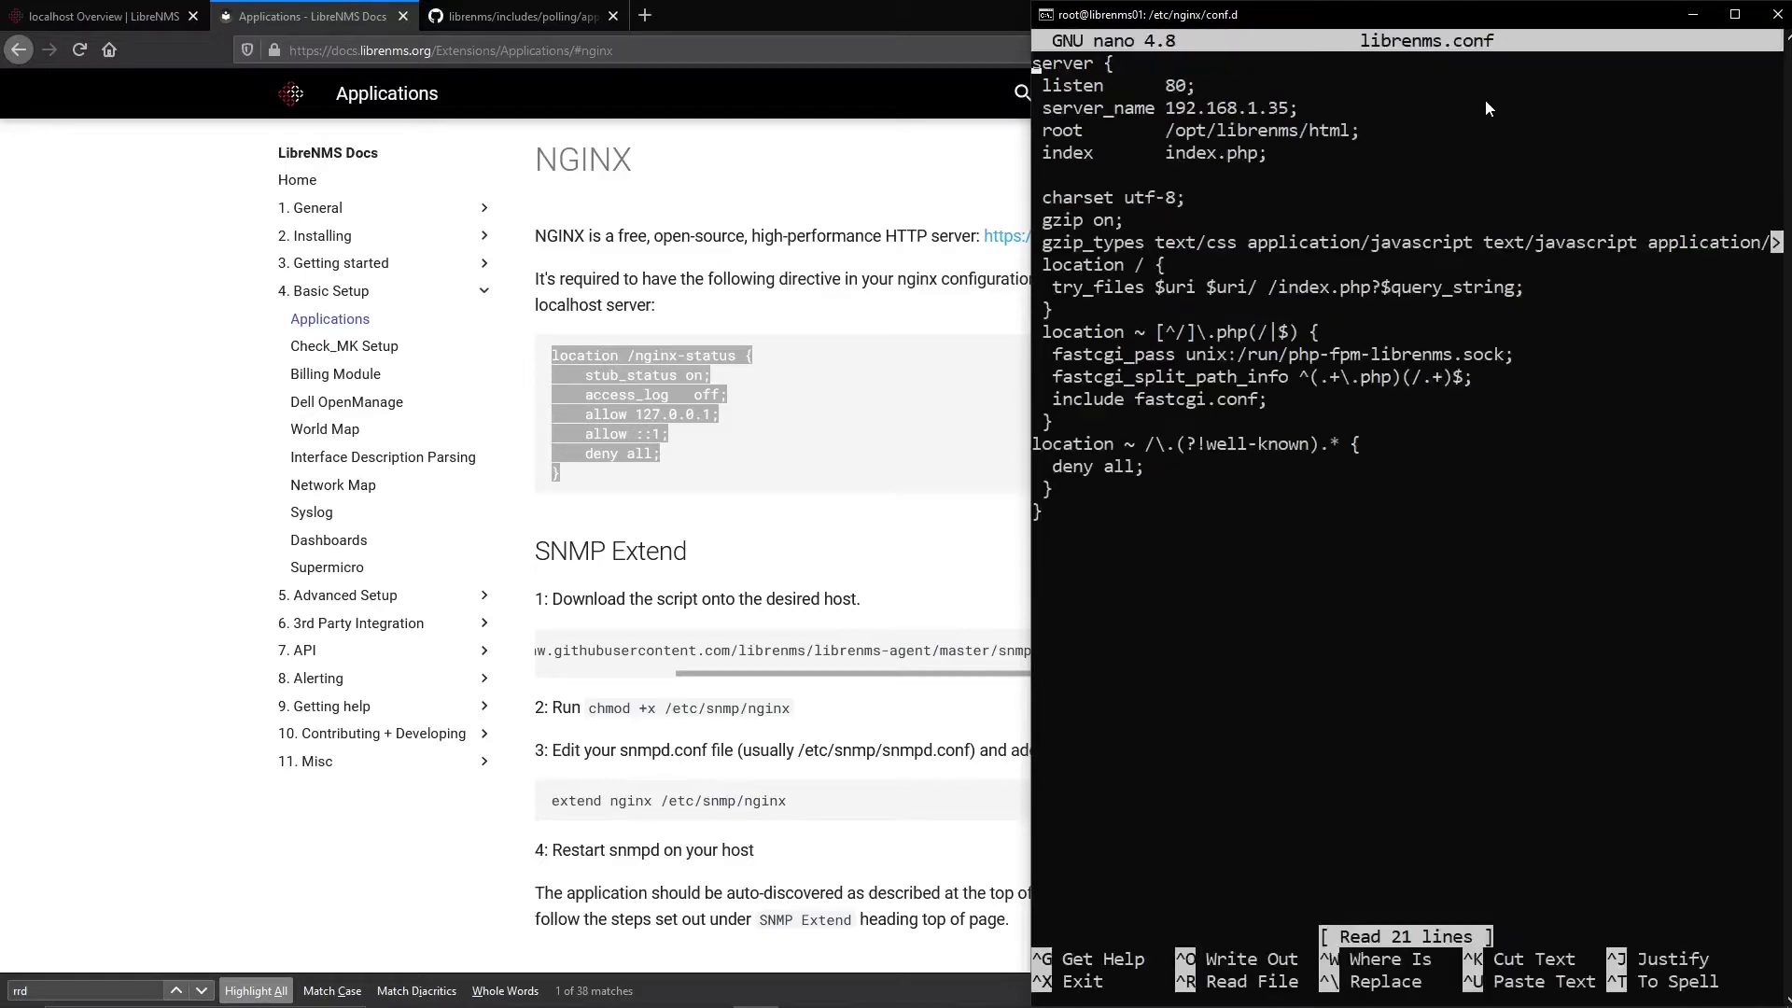
- Paste the nginx-status block above the well-known location and add 'allow 192.168.1.0/24;'
{"action": "key", "text": "Down"}
{"action": "key", "text": "Down"}
{"action": "key", "text": "Down"}
{"action": "key", "text": "Down"}
{"action": "key", "text": "Down"}
{"action": "key", "text": "Down"}
{"action": "key", "text": "Down"}
{"action": "key", "text": "Up"}
{"action": "key", "text": "Return"}
{"action": "key", "text": "Return"}
{"action": "key", "text": "Return"}
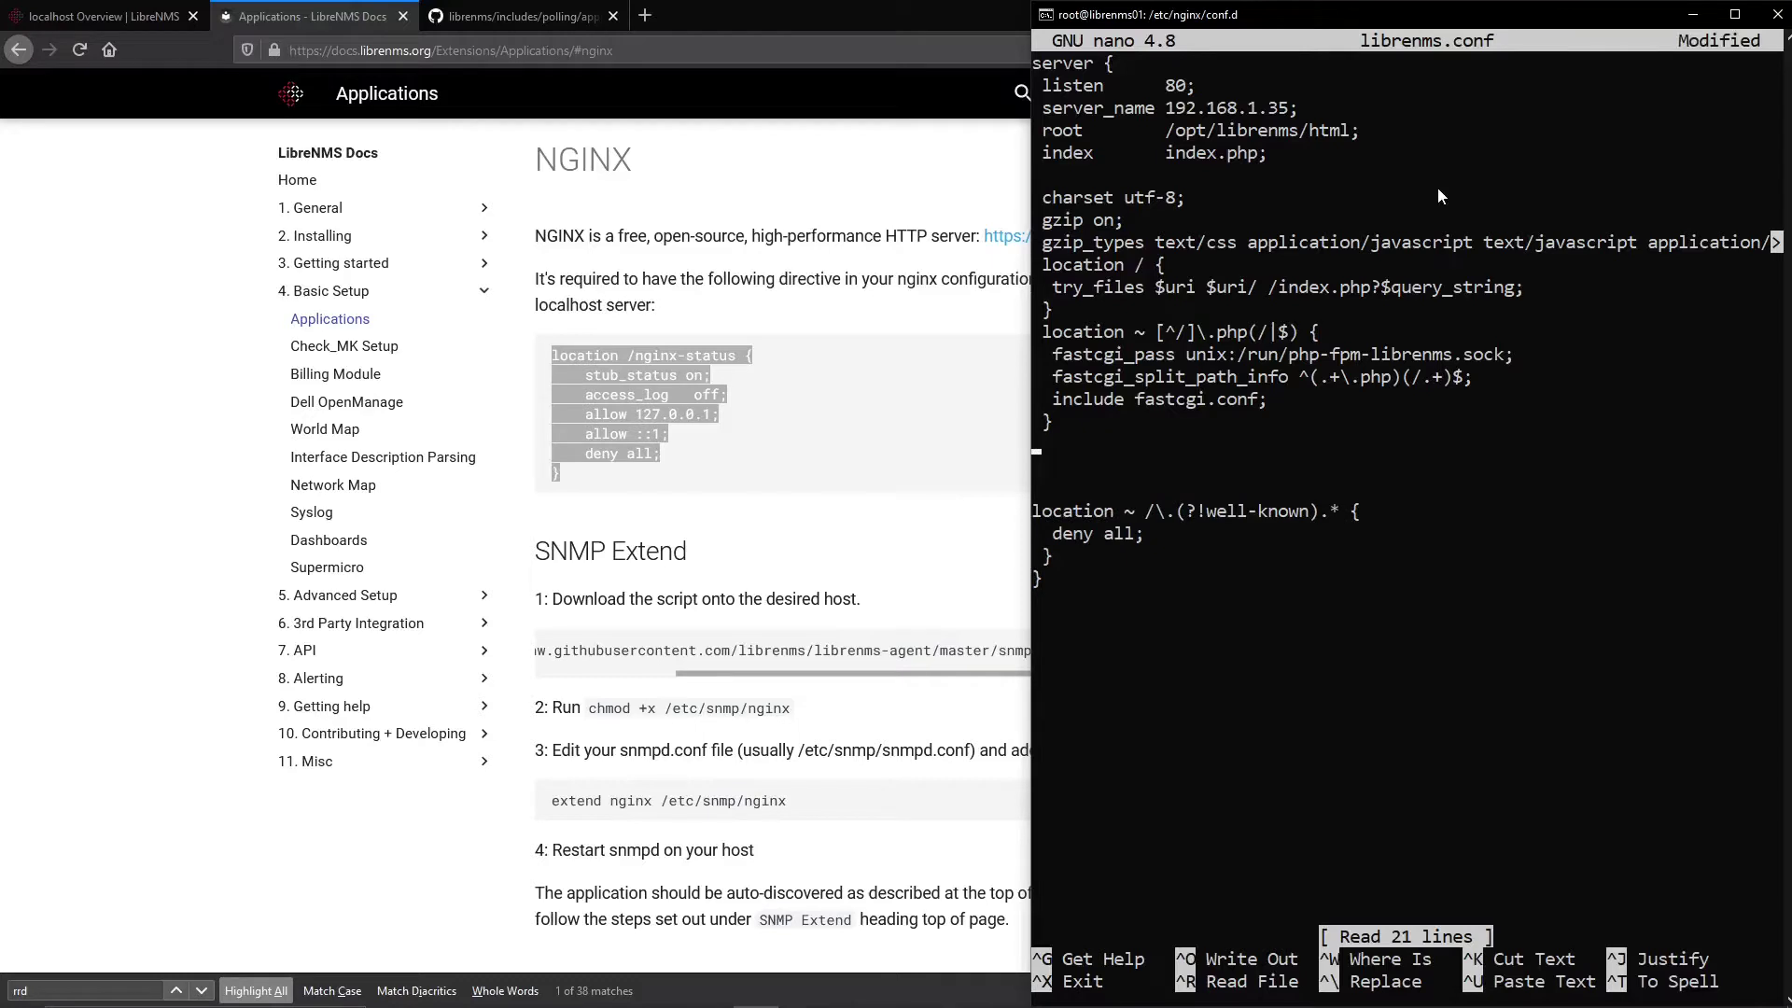
{"action": "right_click", "coordinate": [1439, 189]}
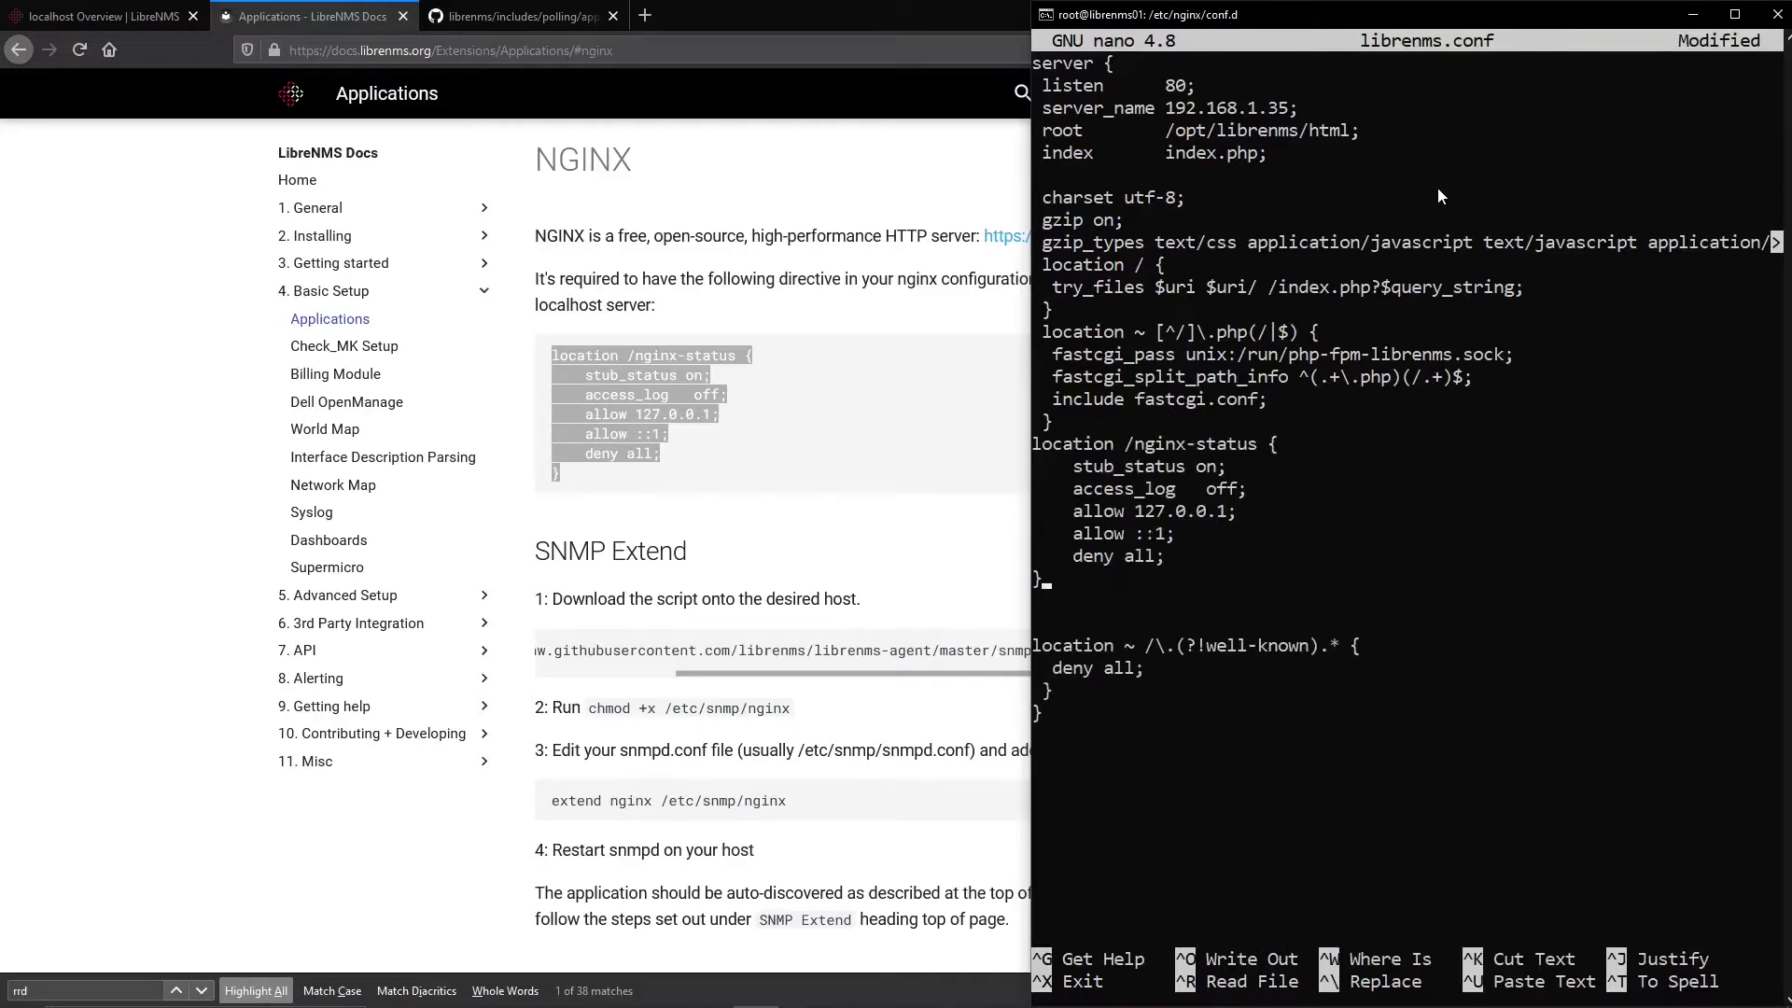
{"action": "key", "text": "BackSpace"}
{"action": "key", "text": "BackSpace"}
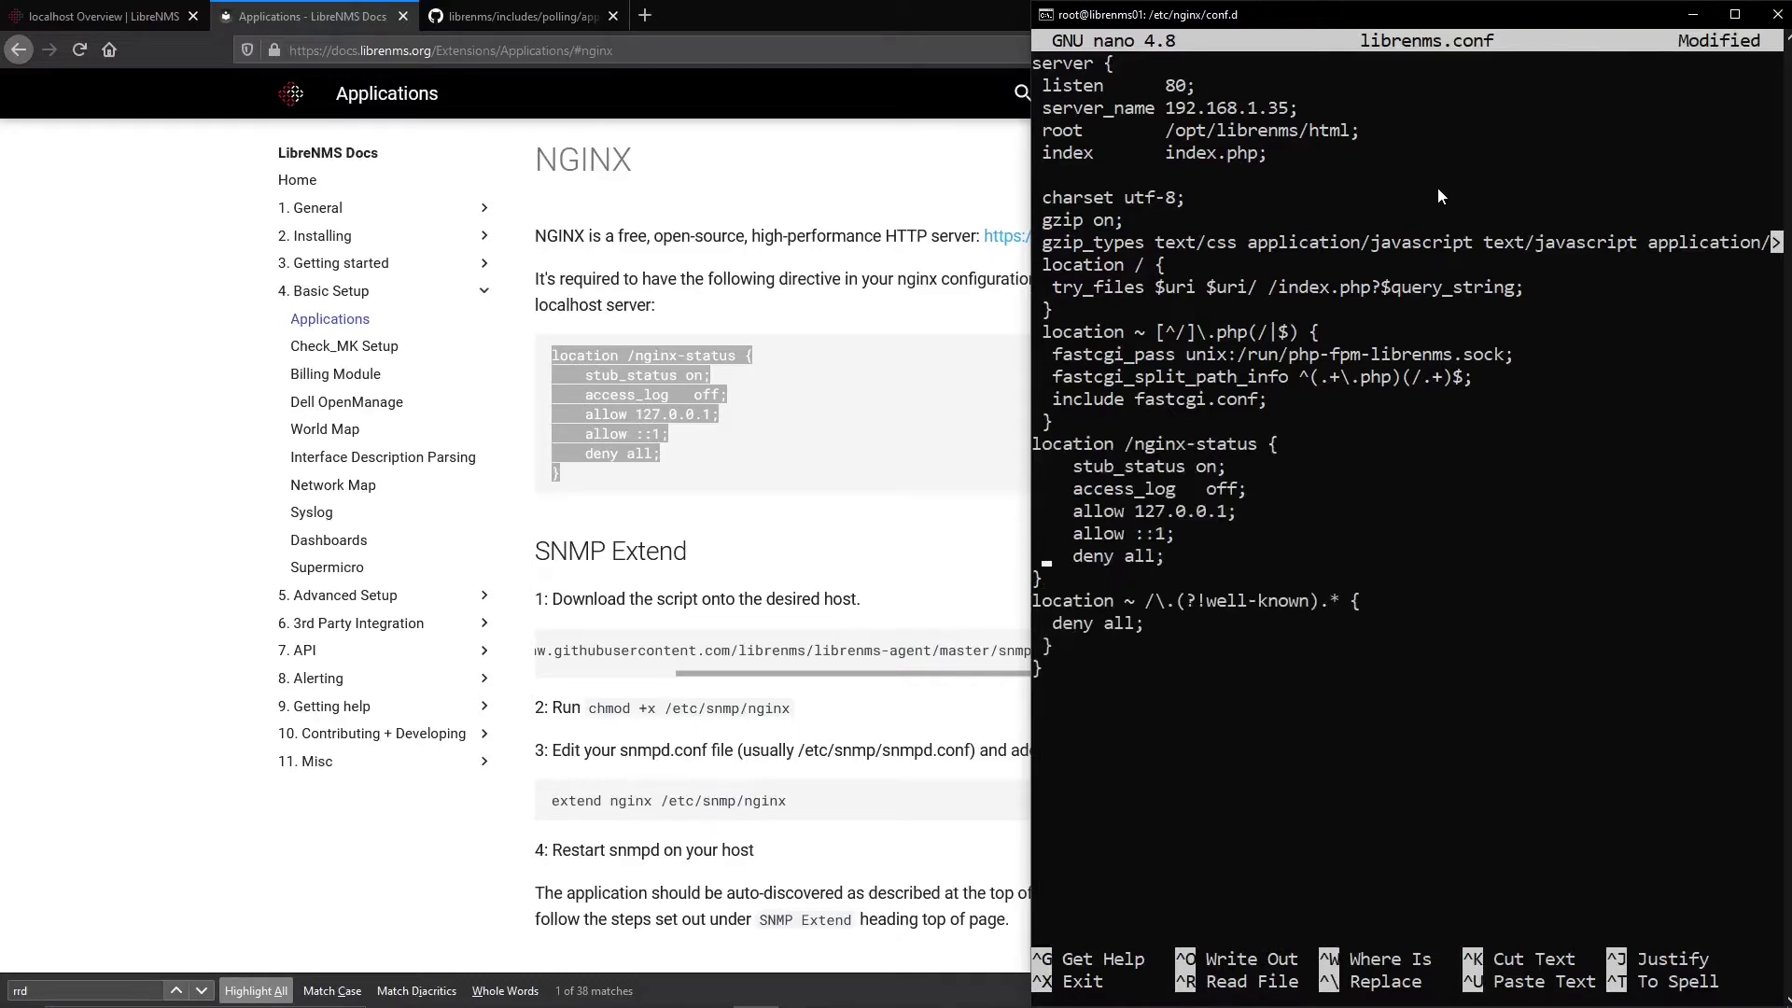
{"action": "key", "text": "Return"}
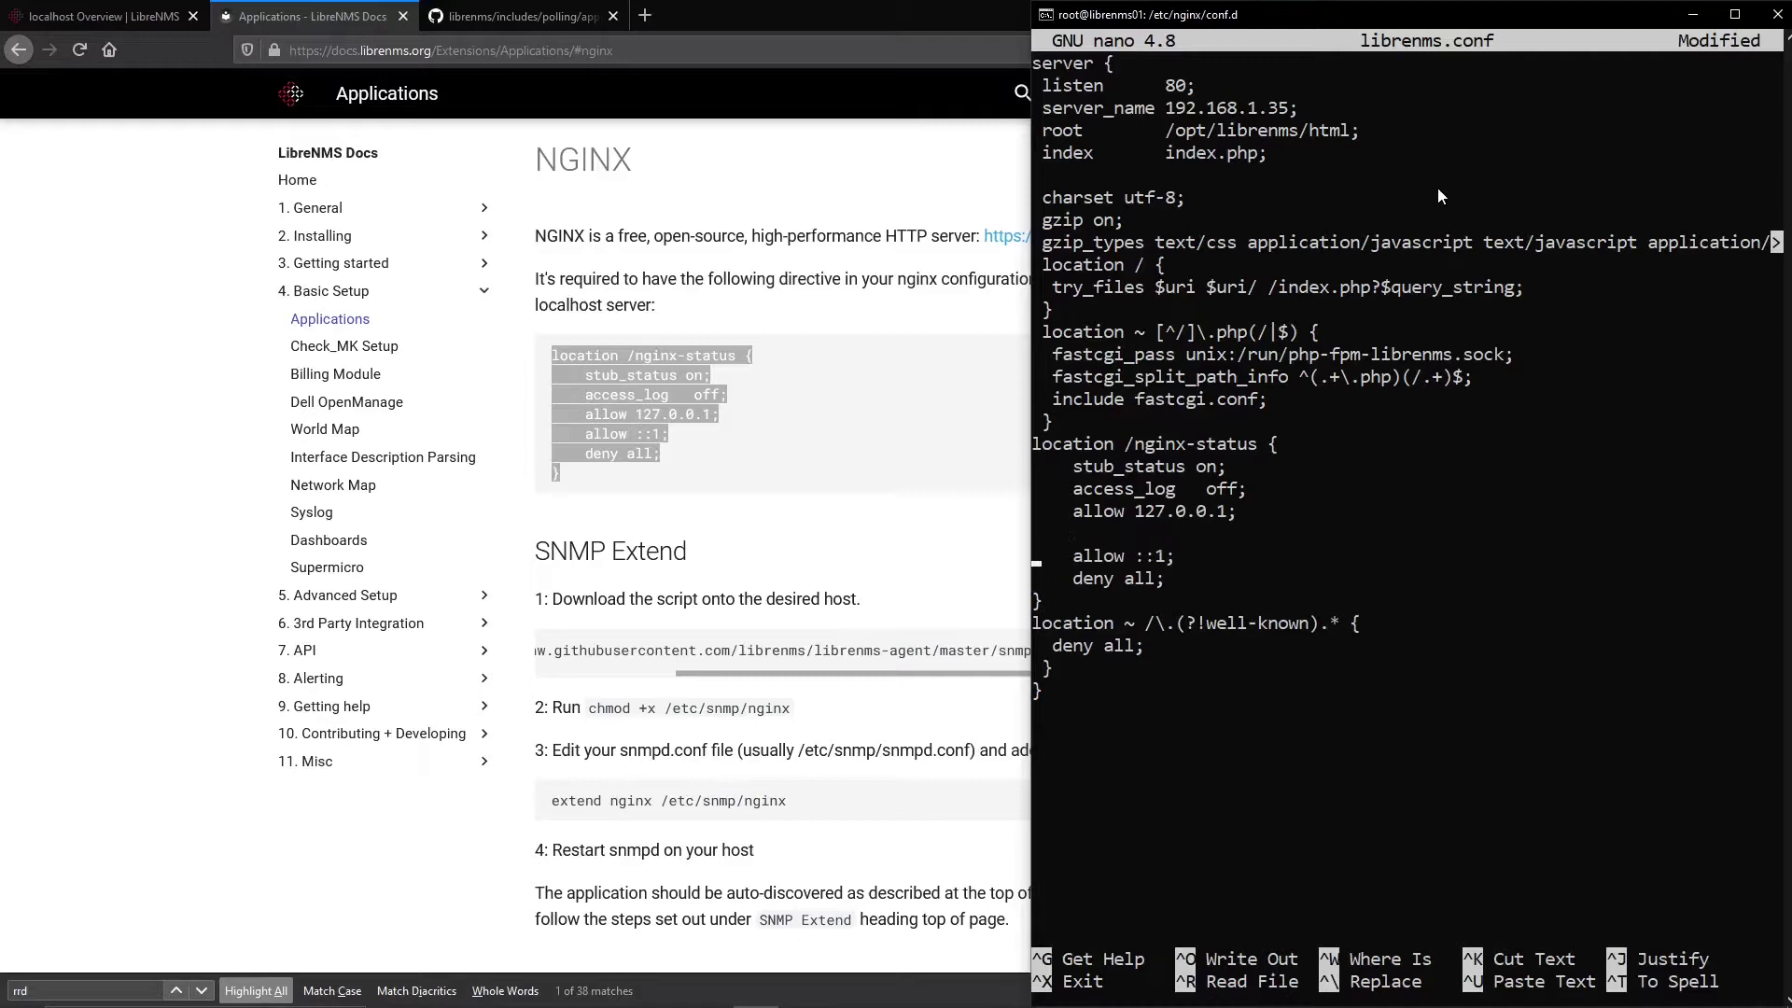
{"action": "type", "text": "allow 192.168.1.0/24;"}
- Save librenms.conf and exit nano
{"action": "key", "text": "ctrl+o"}
{"action": "key", "text": "Return"}
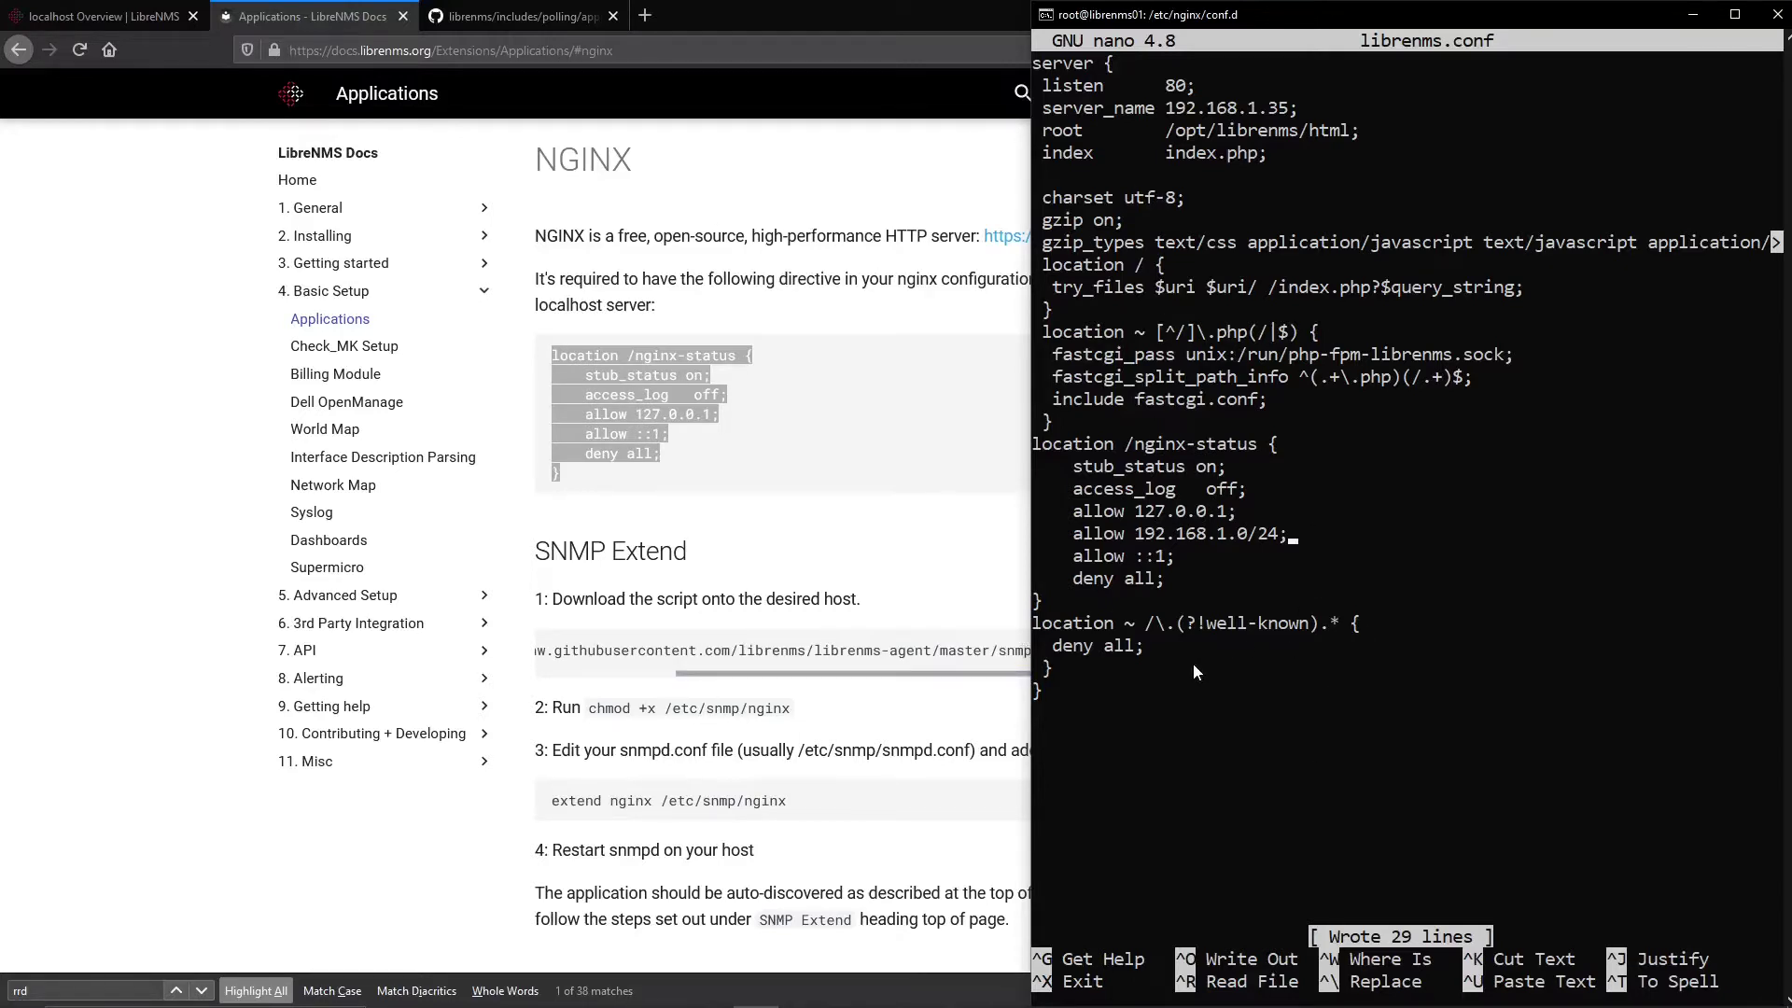
{"action": "key", "text": "ctrl+o"}
{"action": "key", "text": "Return"}
{"action": "key", "text": "ctrl+x"}
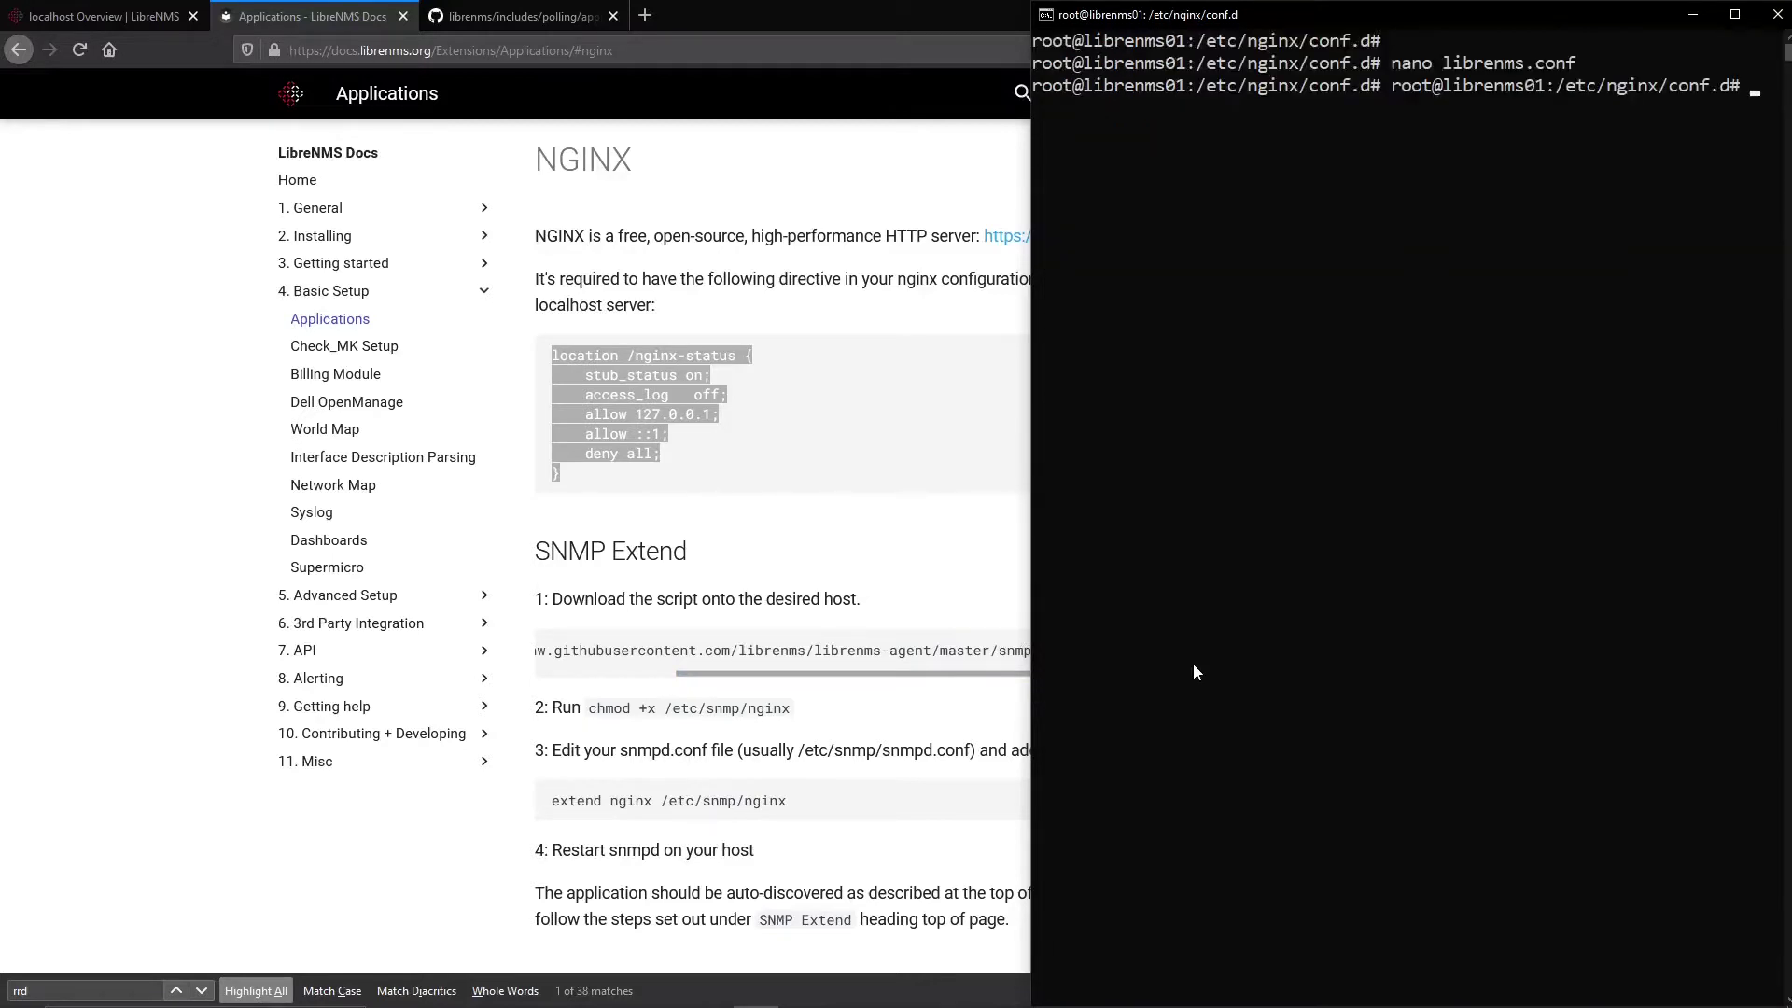
- Restart nginx and check with systemctl status nginx.service that it is active and running
{"action": "key", "text": "Return"}
{"action": "key", "text": "Return"}
{"action": "key", "text": "Return"}
{"action": "key", "text": "Up"}
{"action": "key", "text": "Up"}
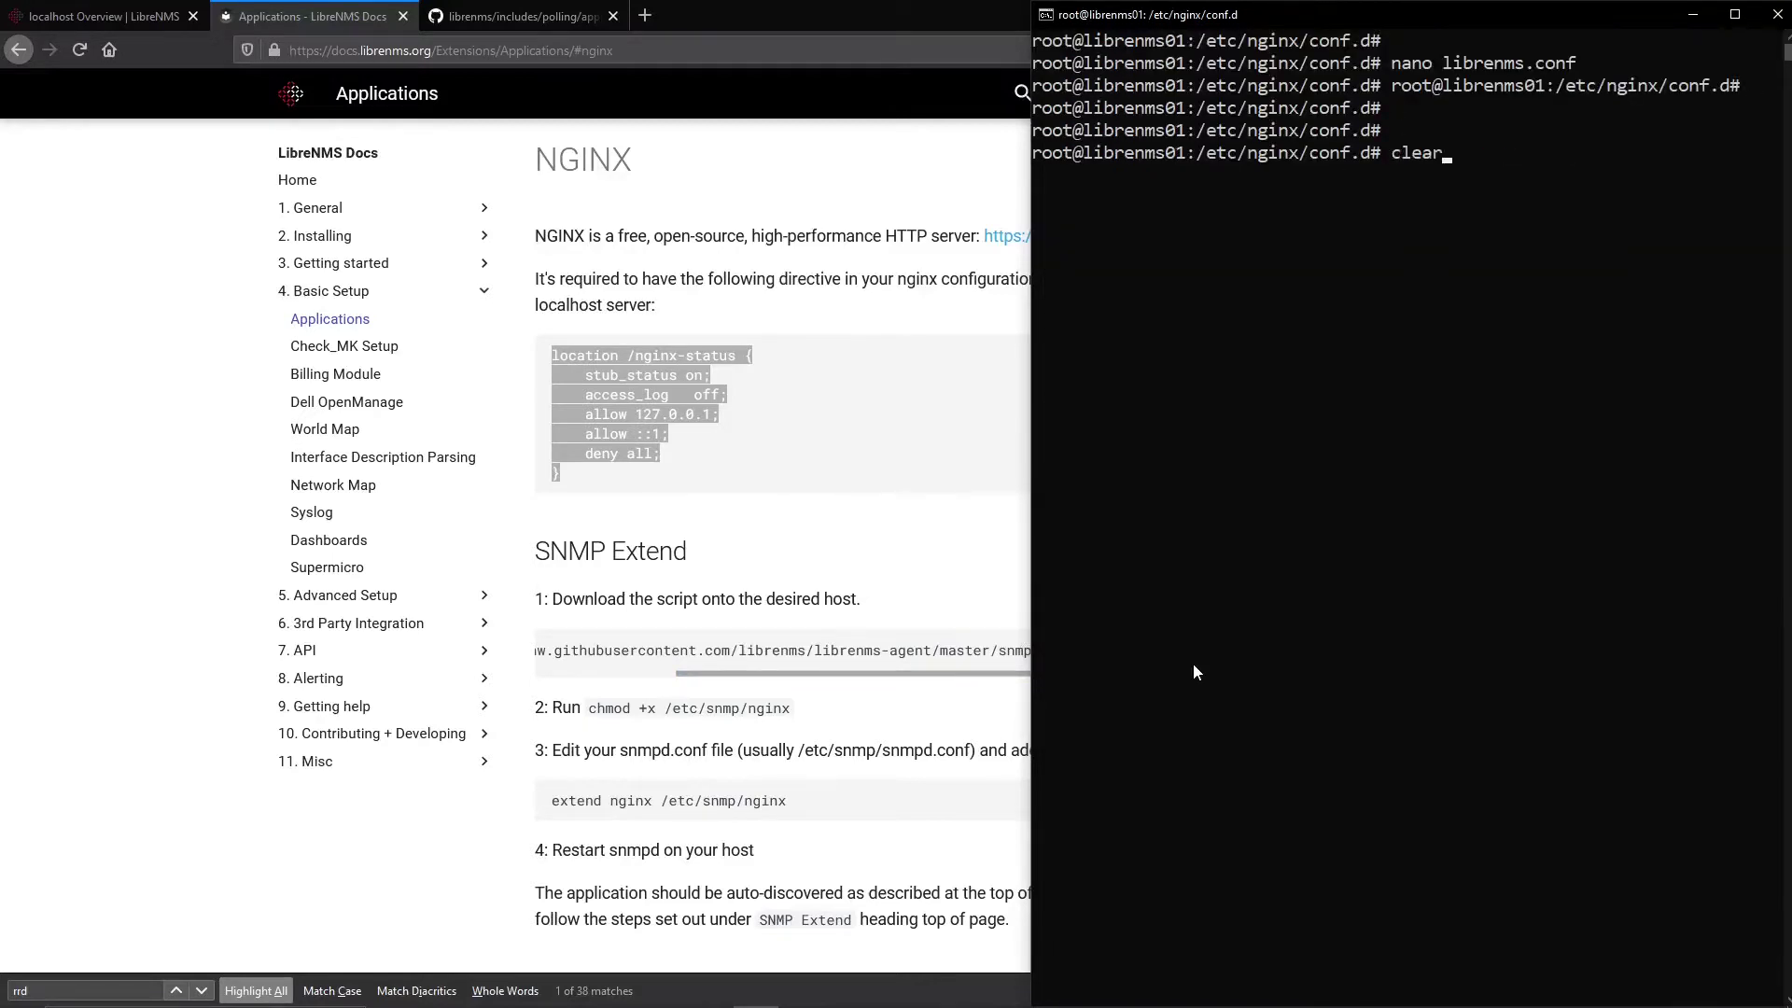
{"action": "key", "text": "Down"}
{"action": "key", "text": "Up"}
{"action": "key", "text": "Up"}
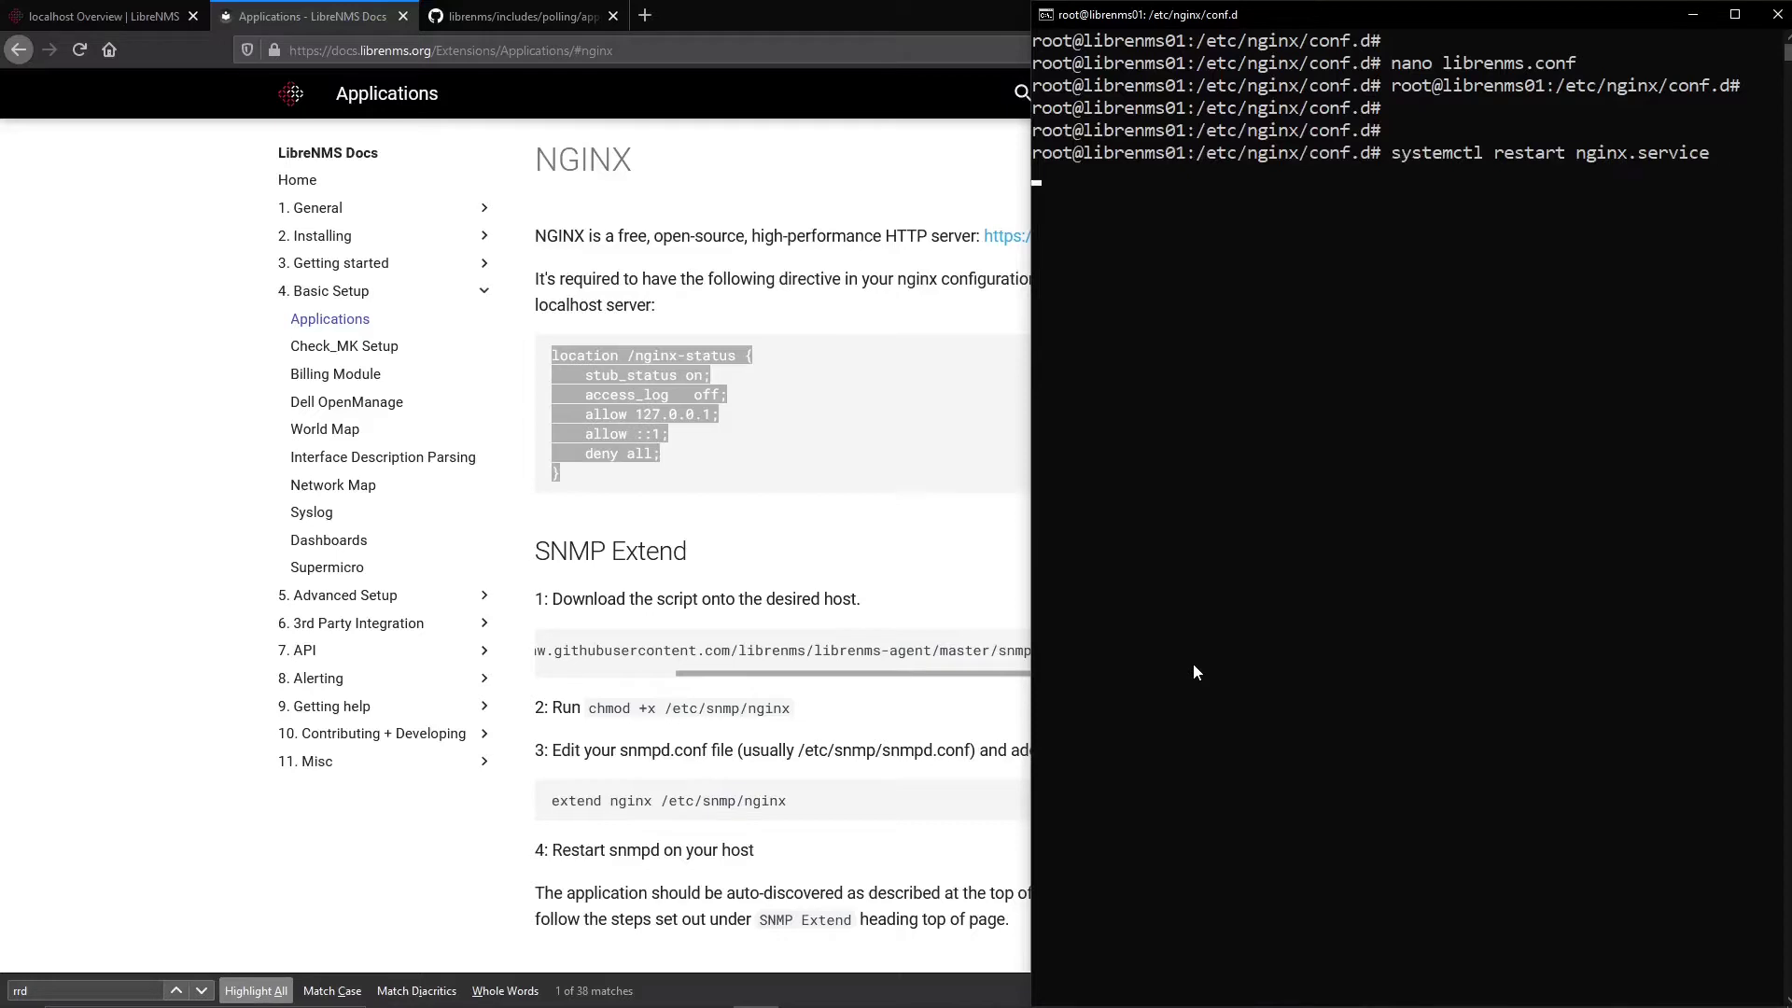
{"action": "key", "text": "Up"}
{"action": "key", "text": "Left"}
{"action": "key", "text": "Left"}
{"action": "key", "text": "Left"}
{"action": "key", "text": "Left"}
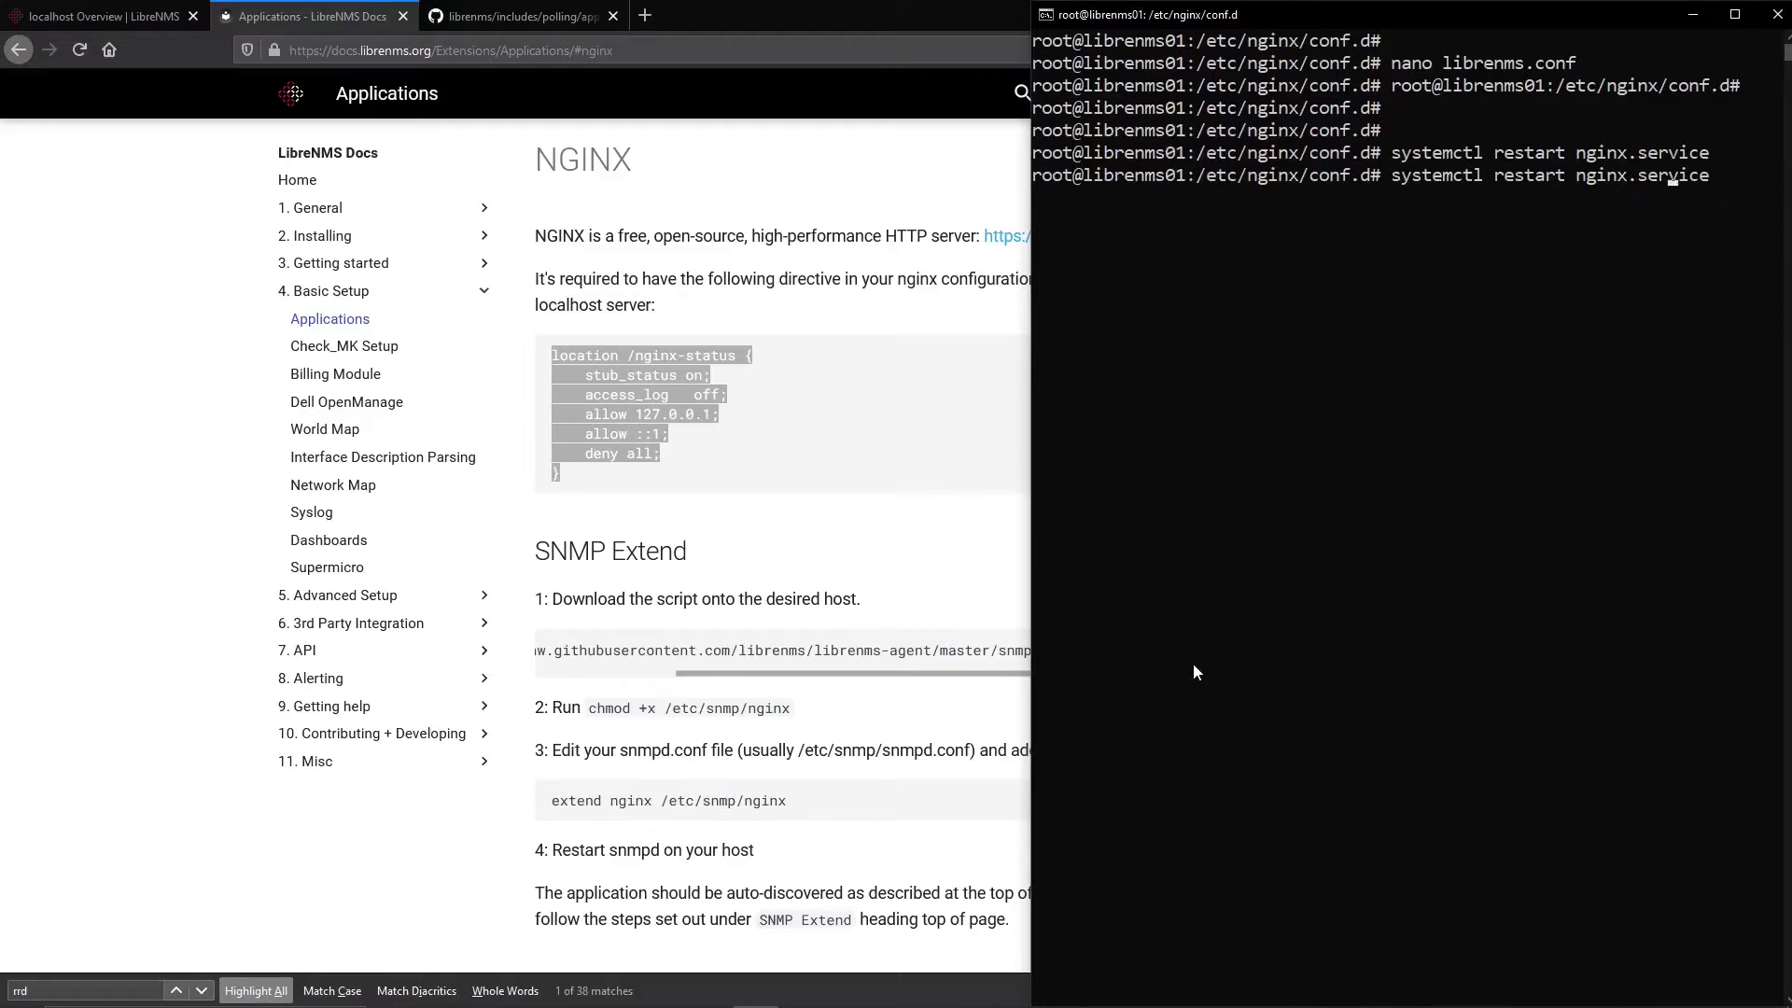
{"action": "key", "text": "BackSpace"}
{"action": "key", "text": "BackSpace"}
{"action": "key", "text": "BackSpace"}
{"action": "key", "text": "BackSpace"}
{"action": "key", "text": "BackSpace"}
{"action": "key", "text": "BackSpace"}
{"action": "key", "text": "BackSpace"}
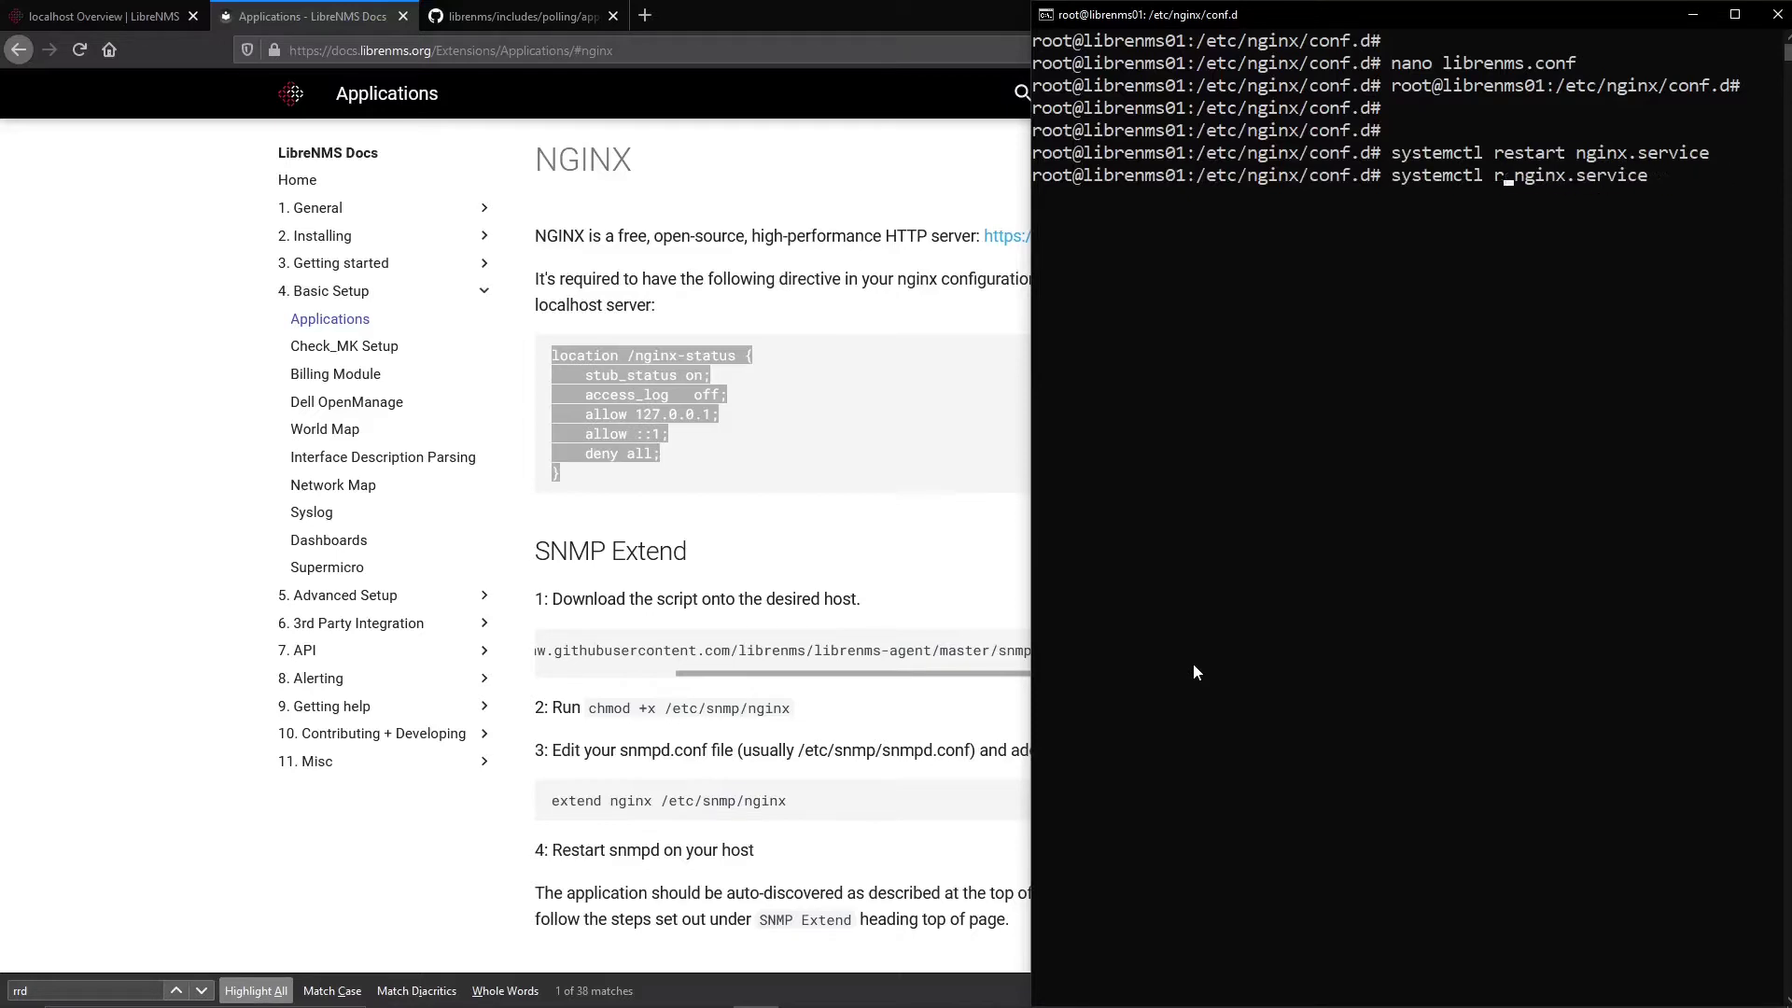
{"action": "type", "text": "status"}
{"action": "key", "text": "Return"}
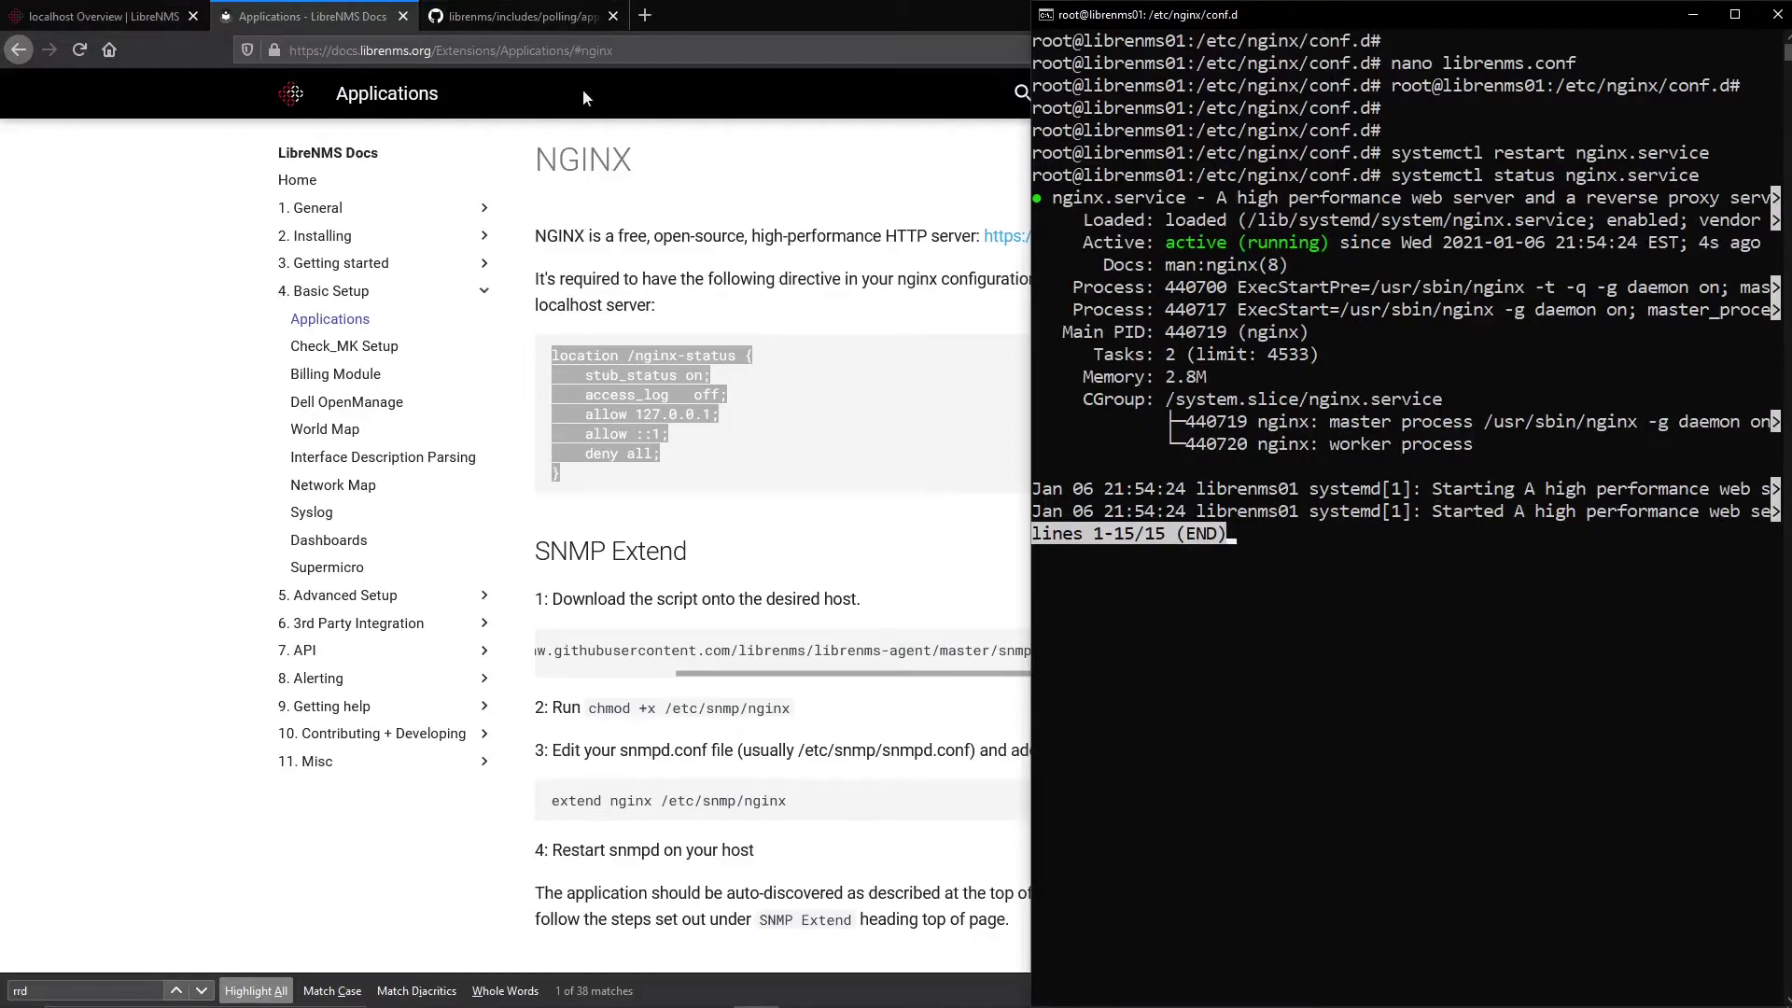
- Open 192.168.1.35/nginx-status in a new browser tab using the path copied from the docs
{"action": "left_click", "coordinate": [764, 362]}
{"action": "left_click_drag", "start_coordinate": [736, 356], "coordinate": [629, 355]}
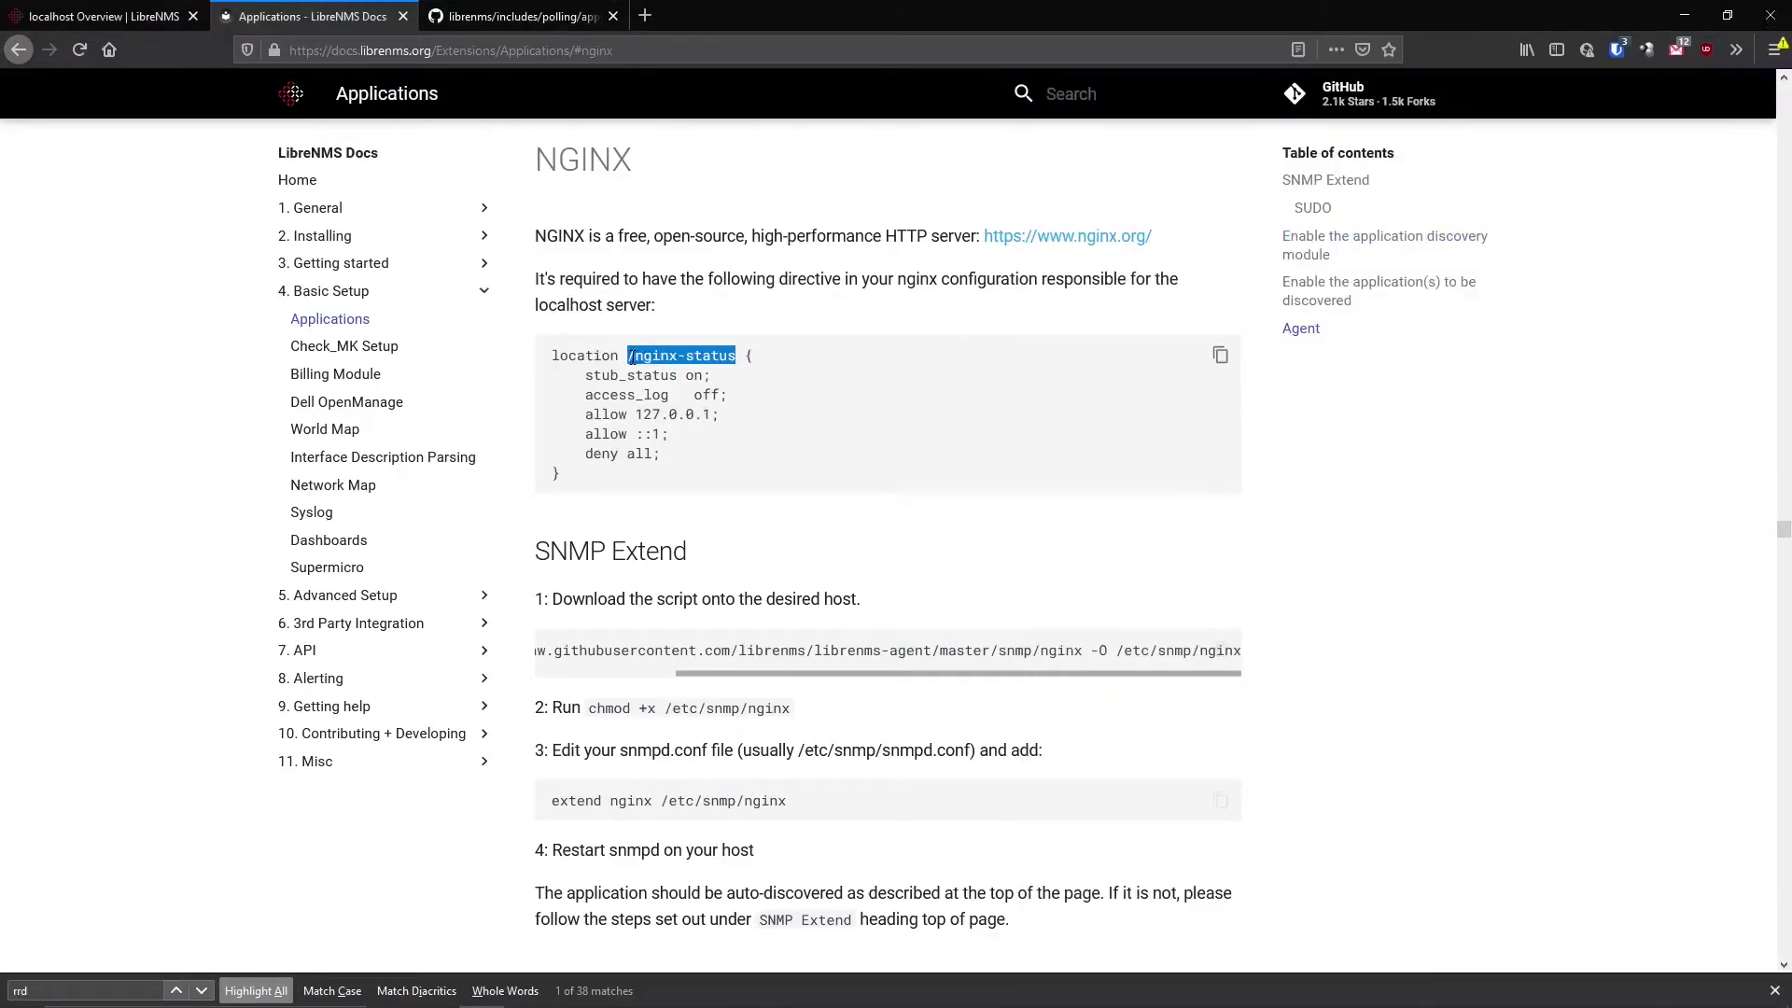
{"action": "right_click", "coordinate": [632, 358]}
{"action": "left_click", "coordinate": [653, 372]}
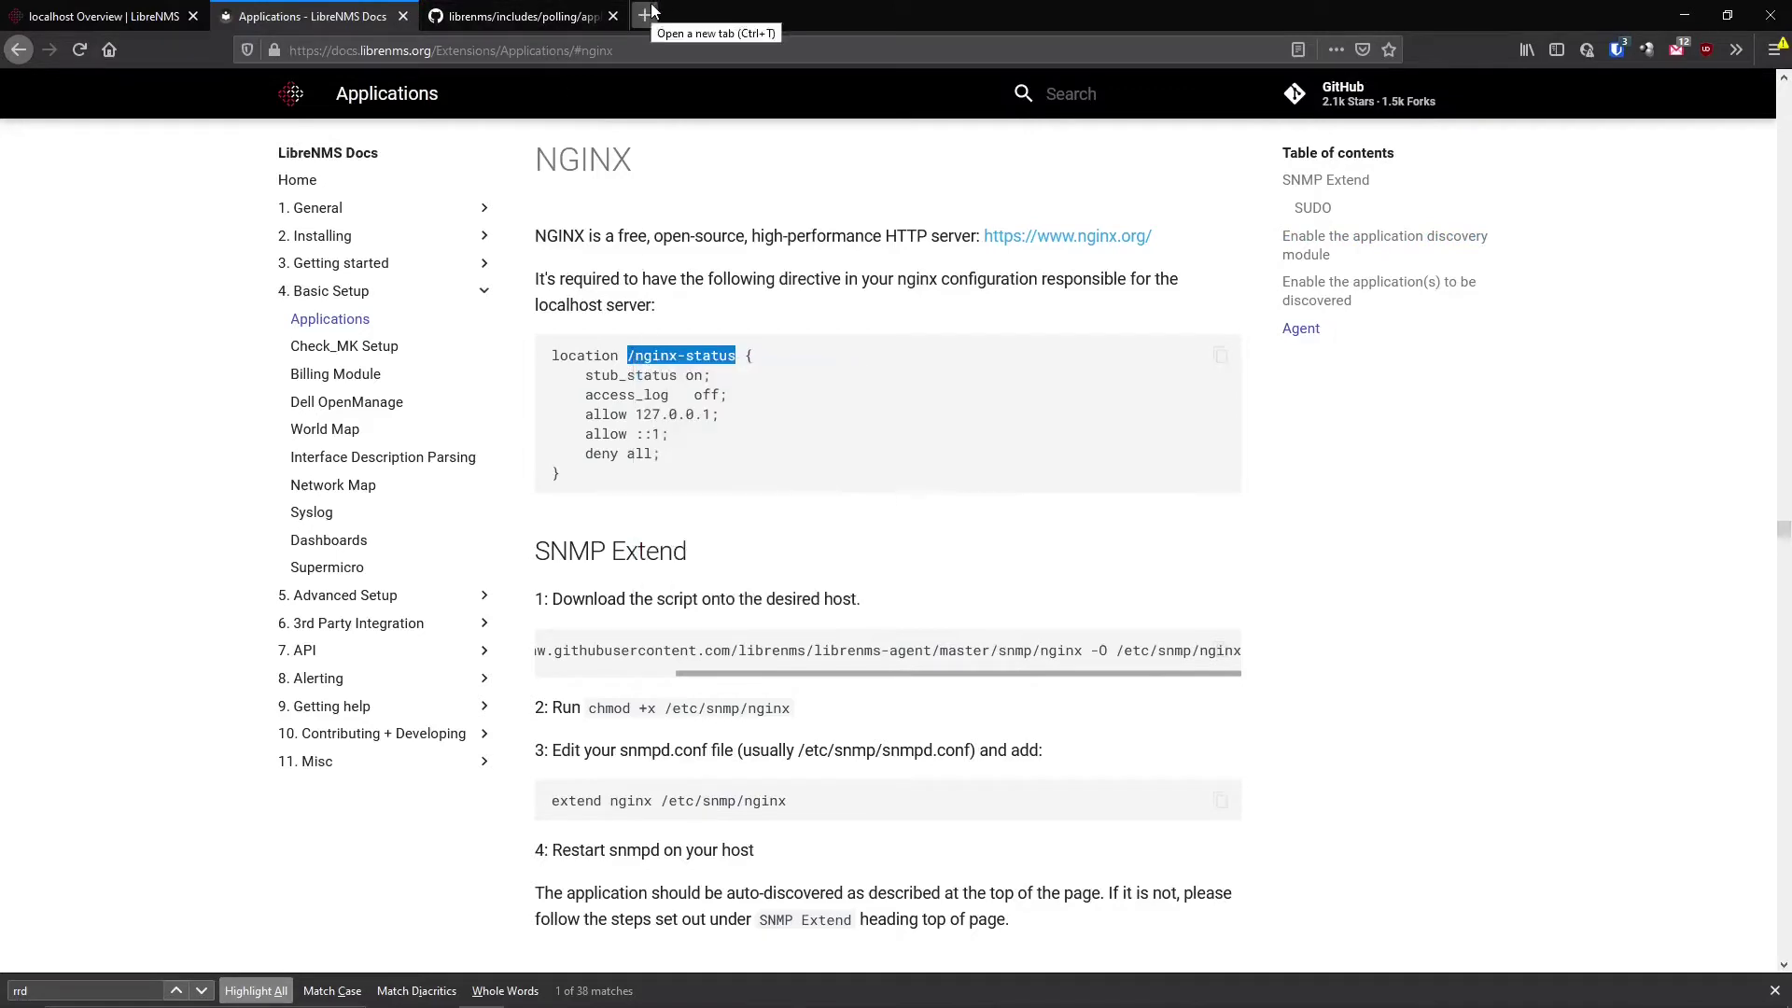
{"action": "left_click", "coordinate": [646, 15]}
{"action": "type", "text": "19"}
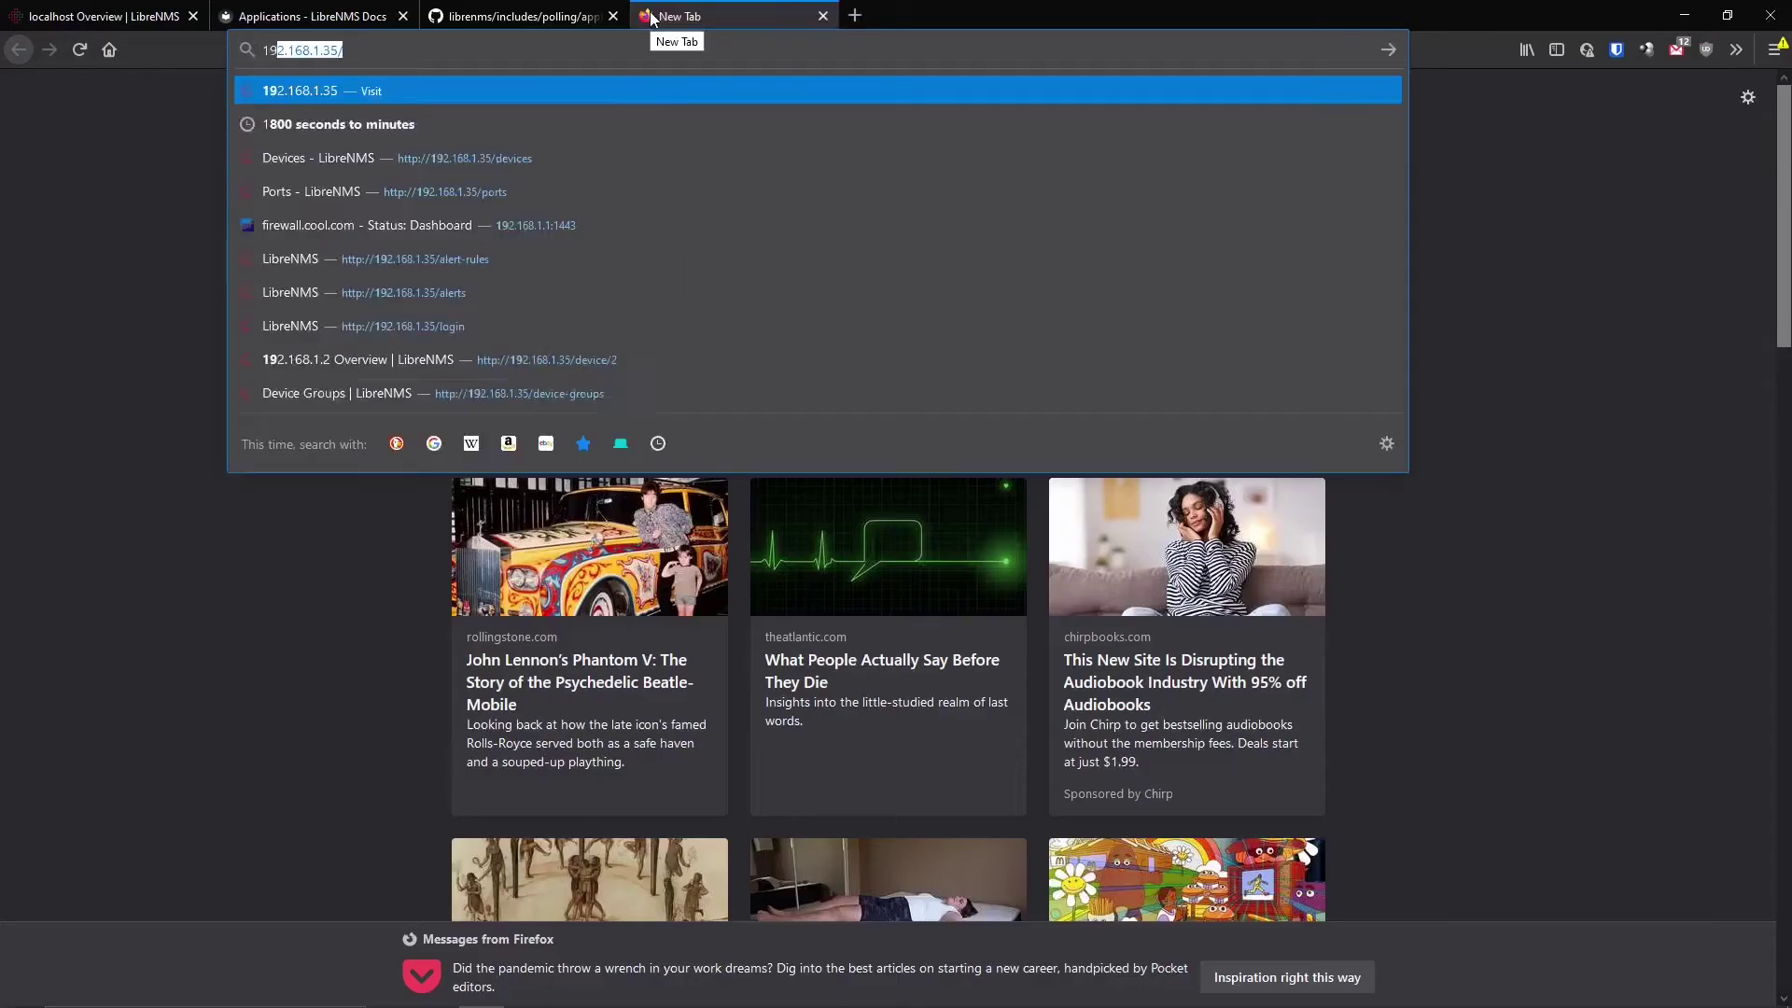
{"action": "type", "text": "2.168.1."}
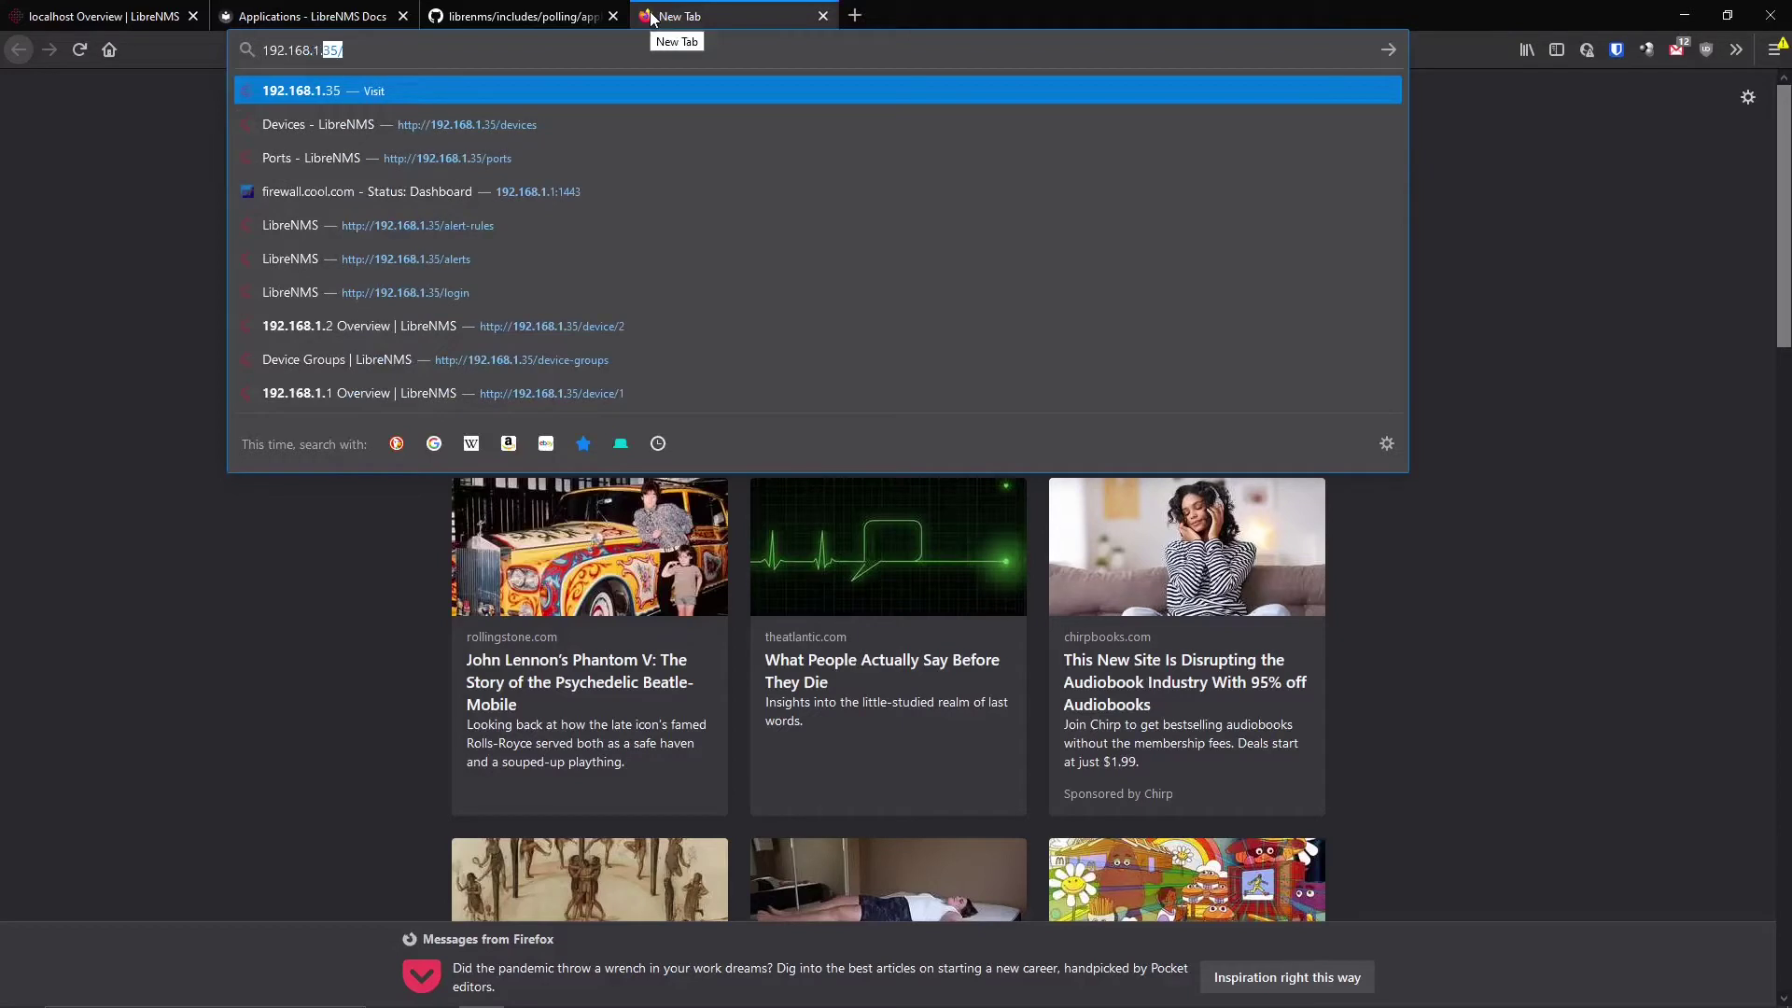
{"action": "type", "text": "35/"}
{"action": "key", "text": "ctrl+v"}
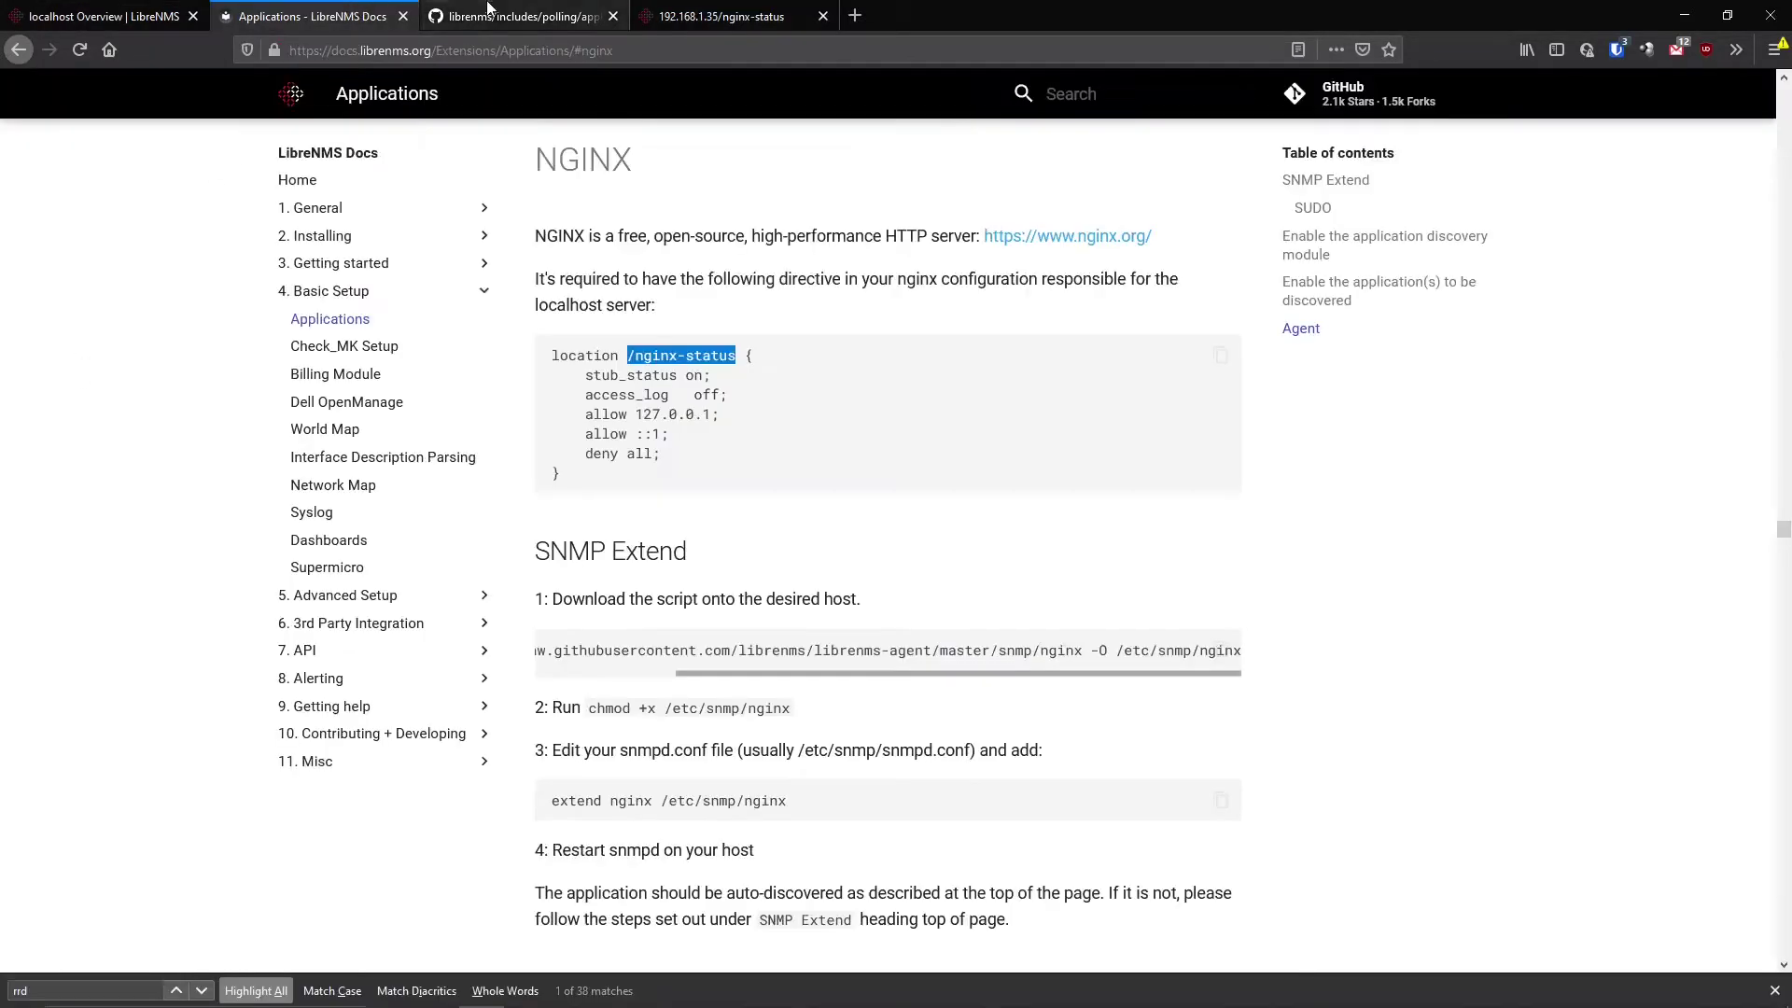
{"action": "key", "text": "ctrl+3"}
{"action": "key", "text": "ctrl+2"}
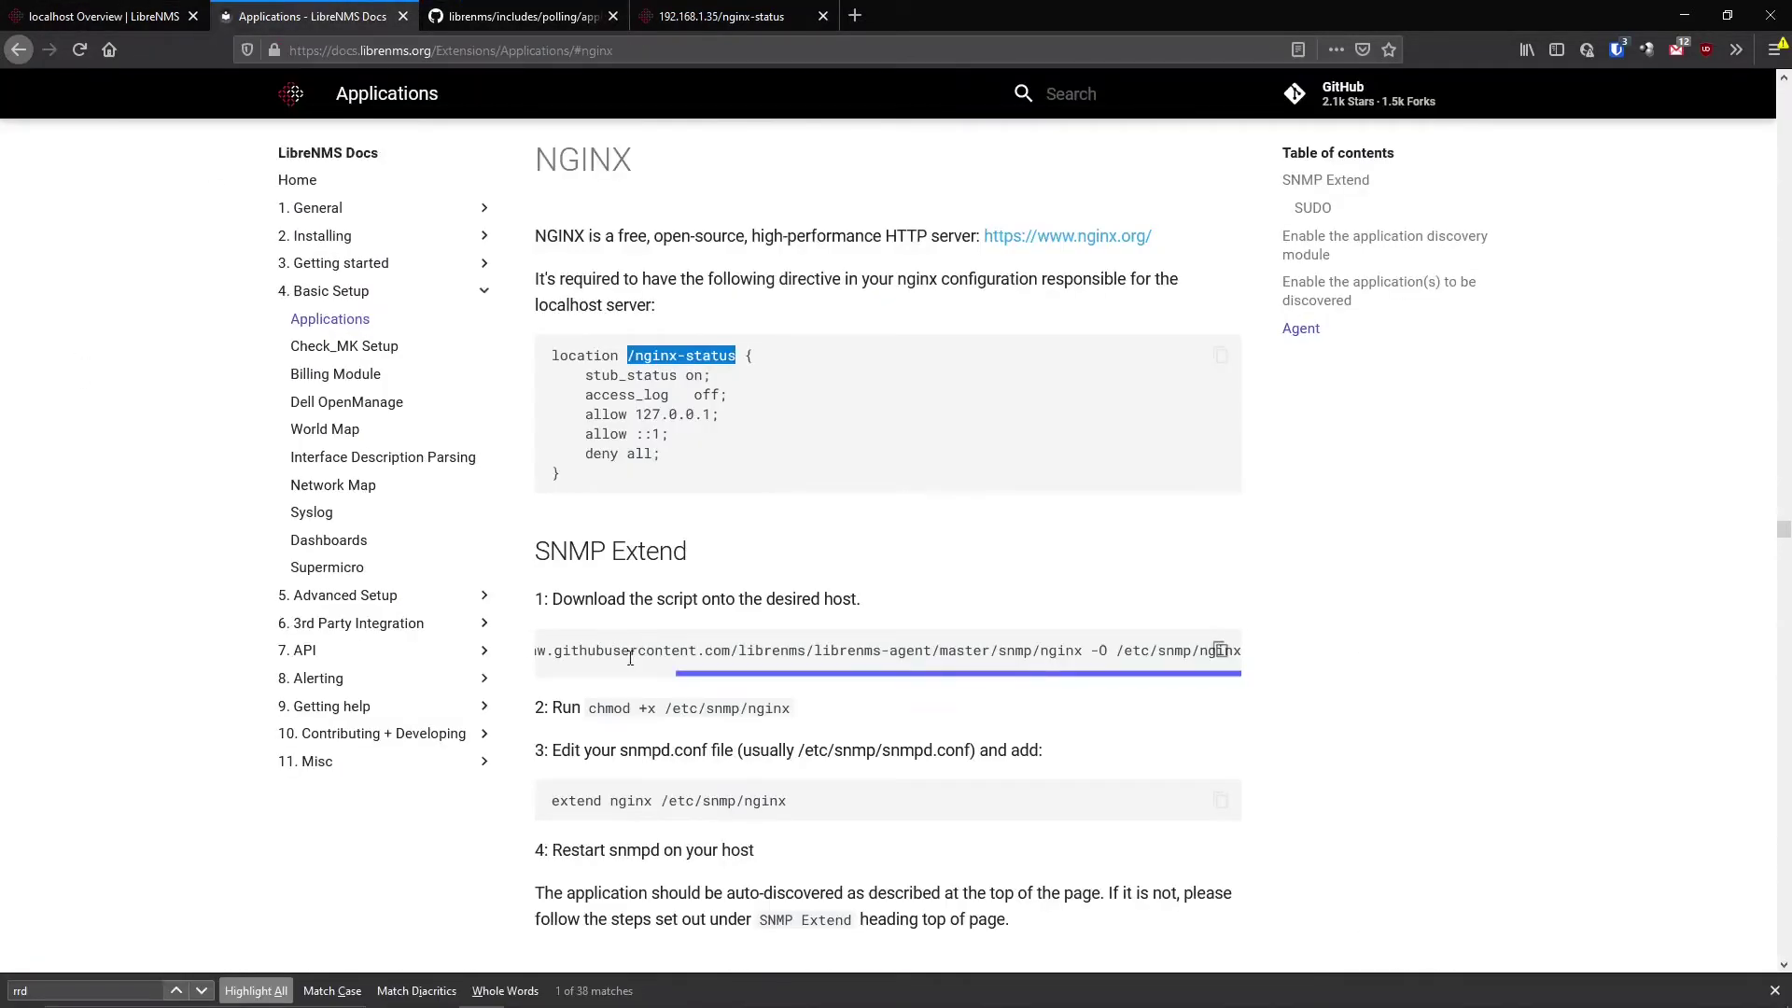
- Copy the wget command for the librenms-agent nginx script from the docs
{"action": "scroll", "coordinate": [626, 658], "scroll_direction": "left", "scroll_amount": 5}
{"action": "left_click", "coordinate": [555, 654]}
{"action": "left_click_drag", "start_coordinate": [555, 654], "coordinate": [1258, 660]}
{"action": "right_click", "coordinate": [1072, 644]}
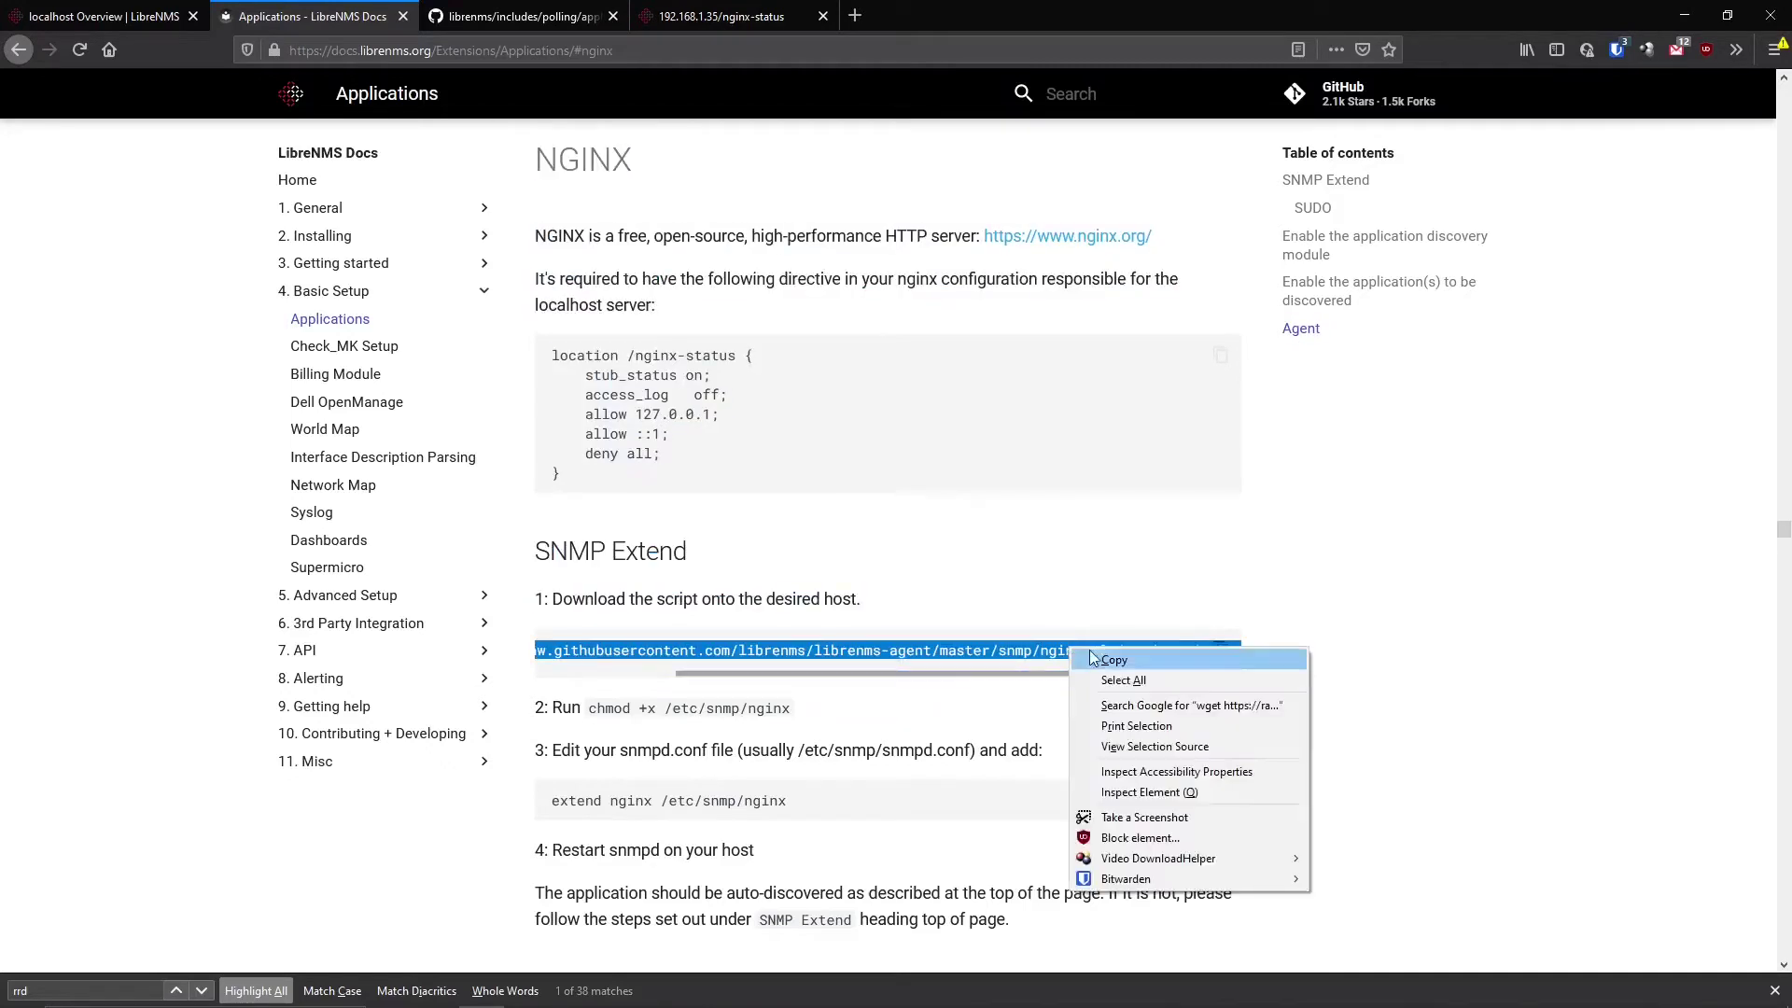
{"action": "left_click", "coordinate": [1101, 659]}
- Run the wget download in the terminal, saving the script as /etc/snmp/nginx
{"action": "left_click", "coordinate": [755, 991]}
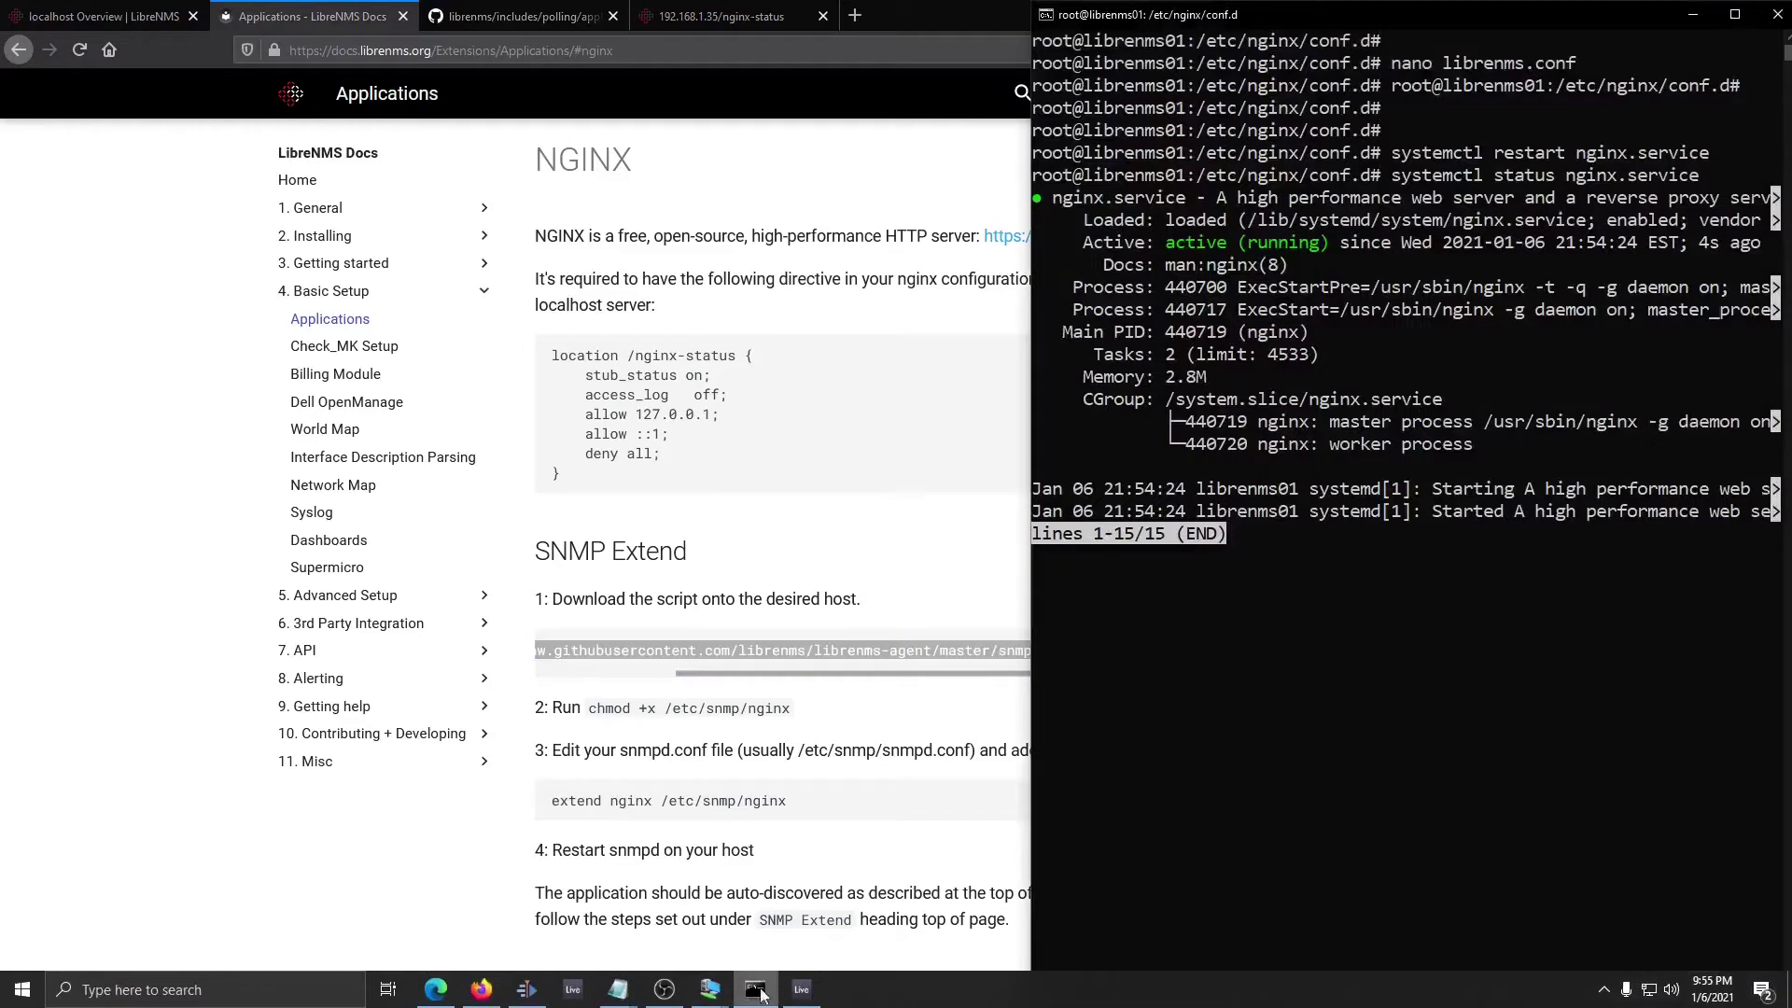
{"action": "key", "text": "ctrl+x"}
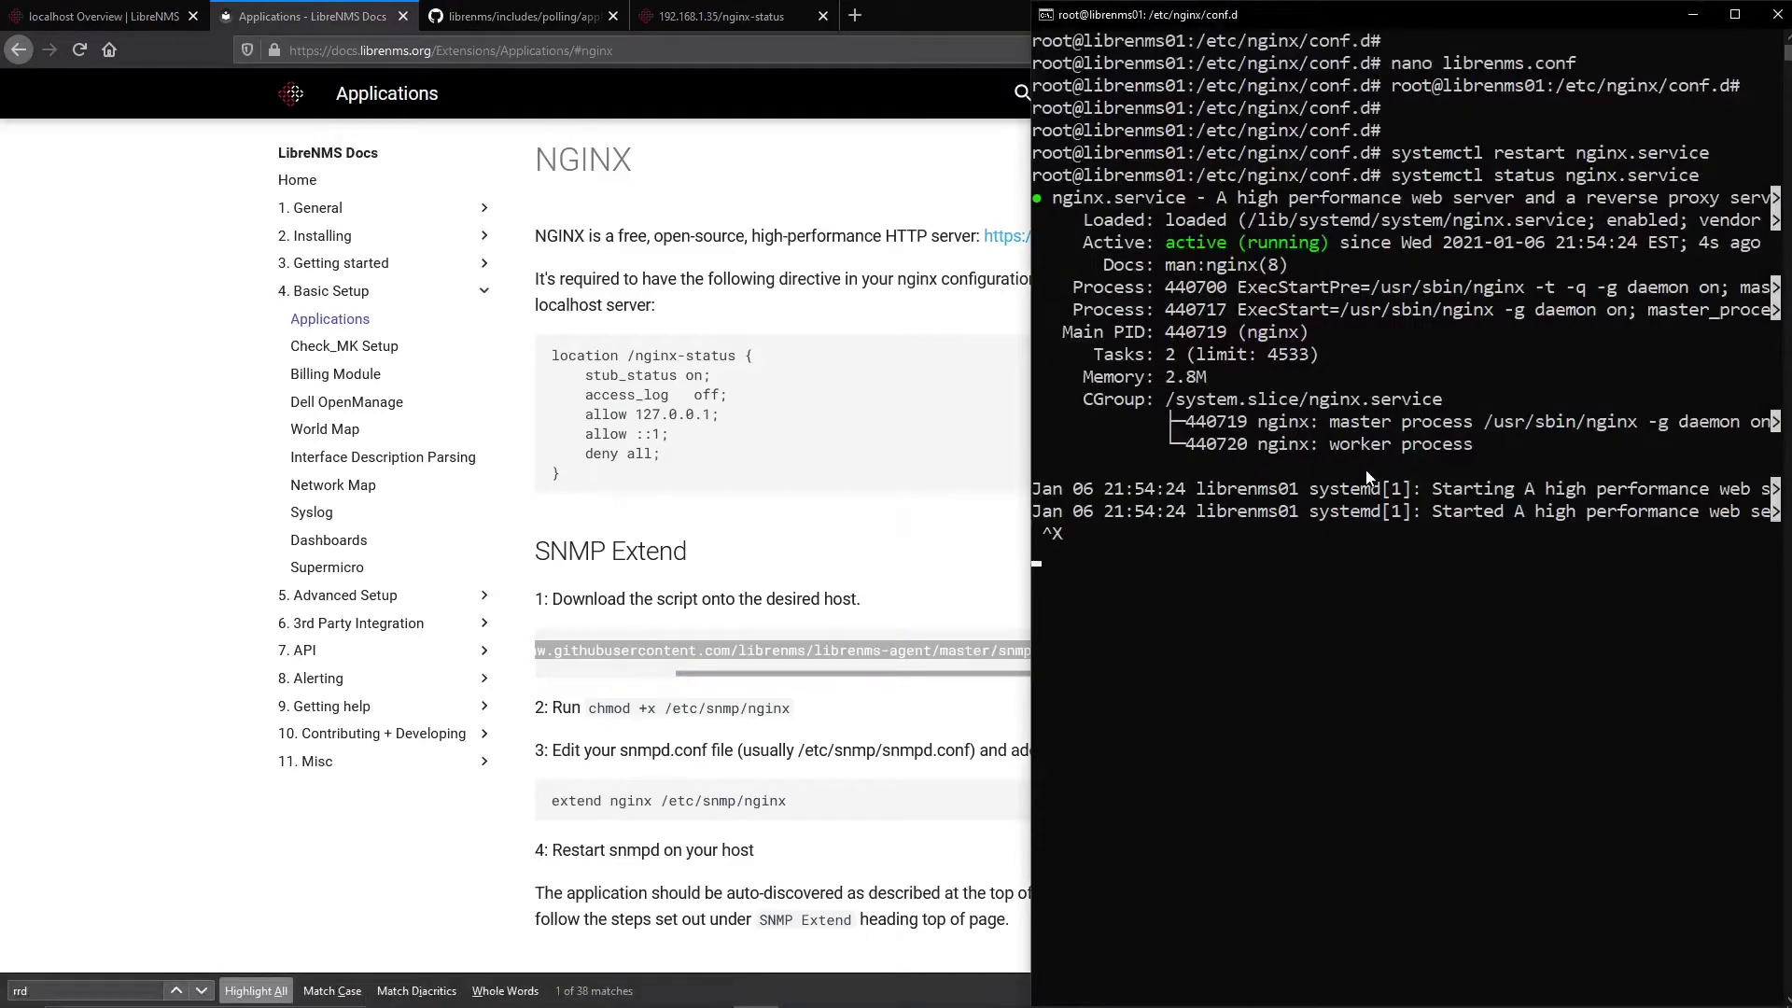
{"action": "left_click", "coordinate": [1366, 471]}
{"action": "key", "text": "ctrl+c"}
{"action": "key", "text": "ctrl+c"}
{"action": "key", "text": "Return"}
{"action": "key", "text": "Return"}
{"action": "key", "text": "Return"}
{"action": "key", "text": "Return"}
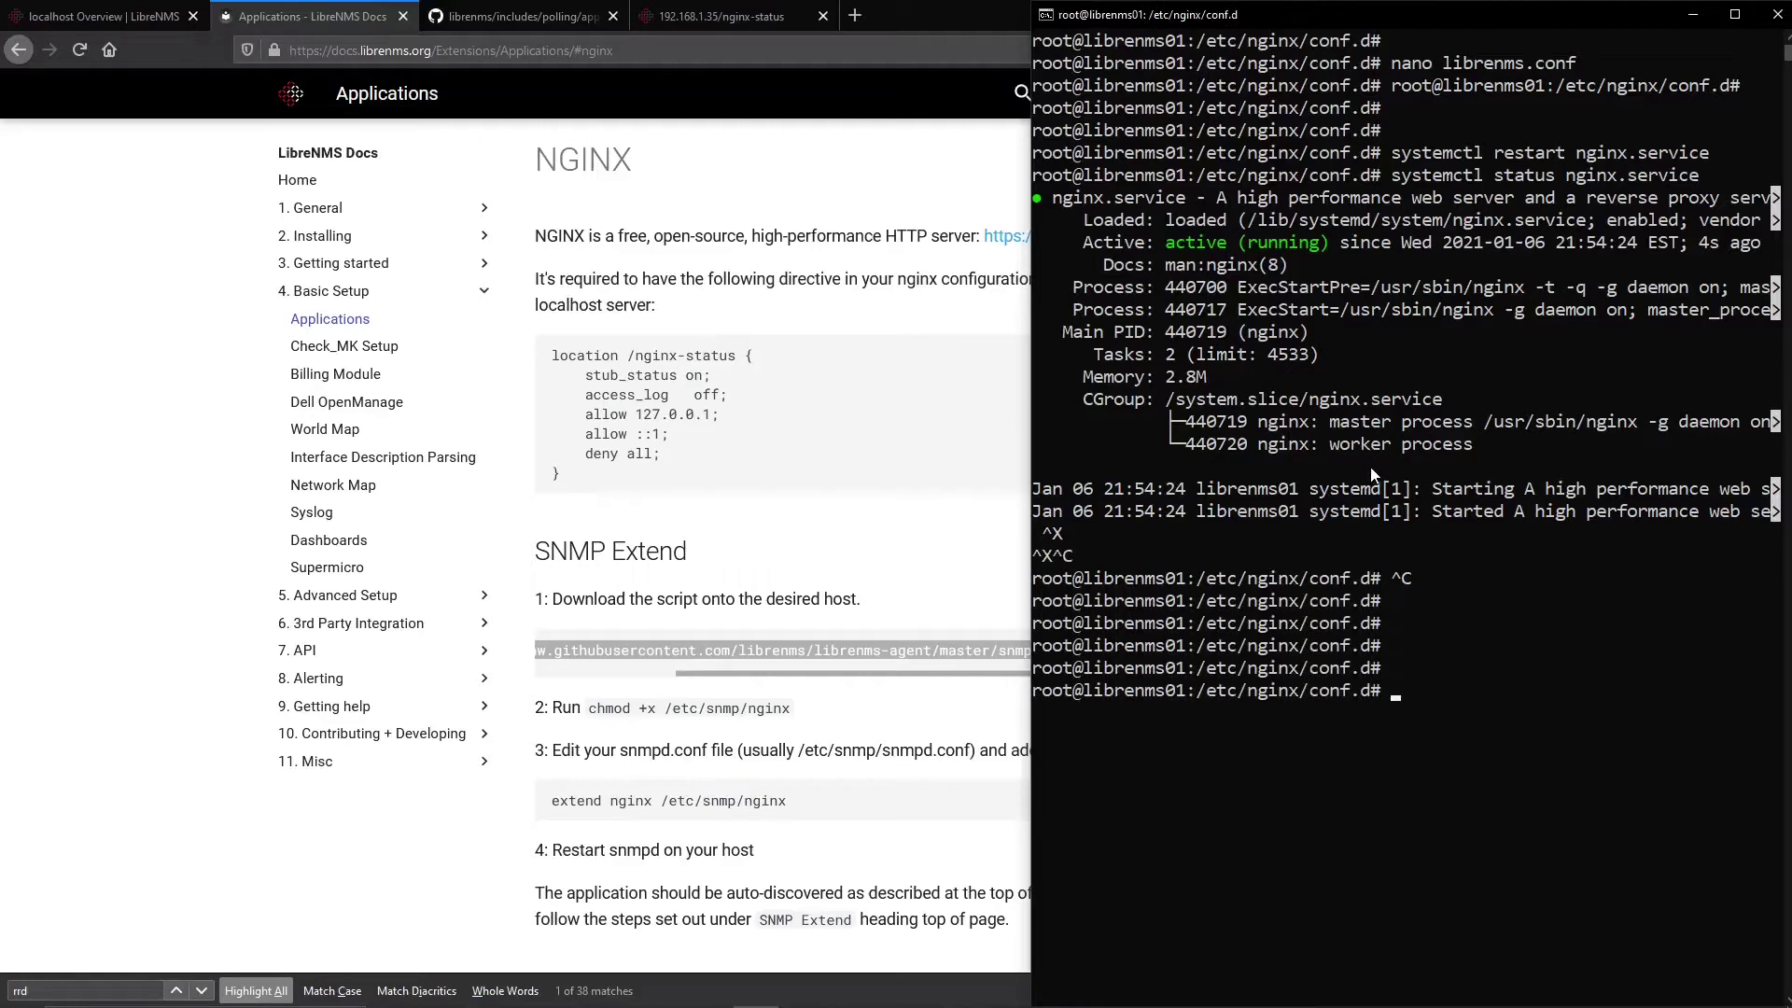
{"action": "right_click", "coordinate": [1372, 473]}
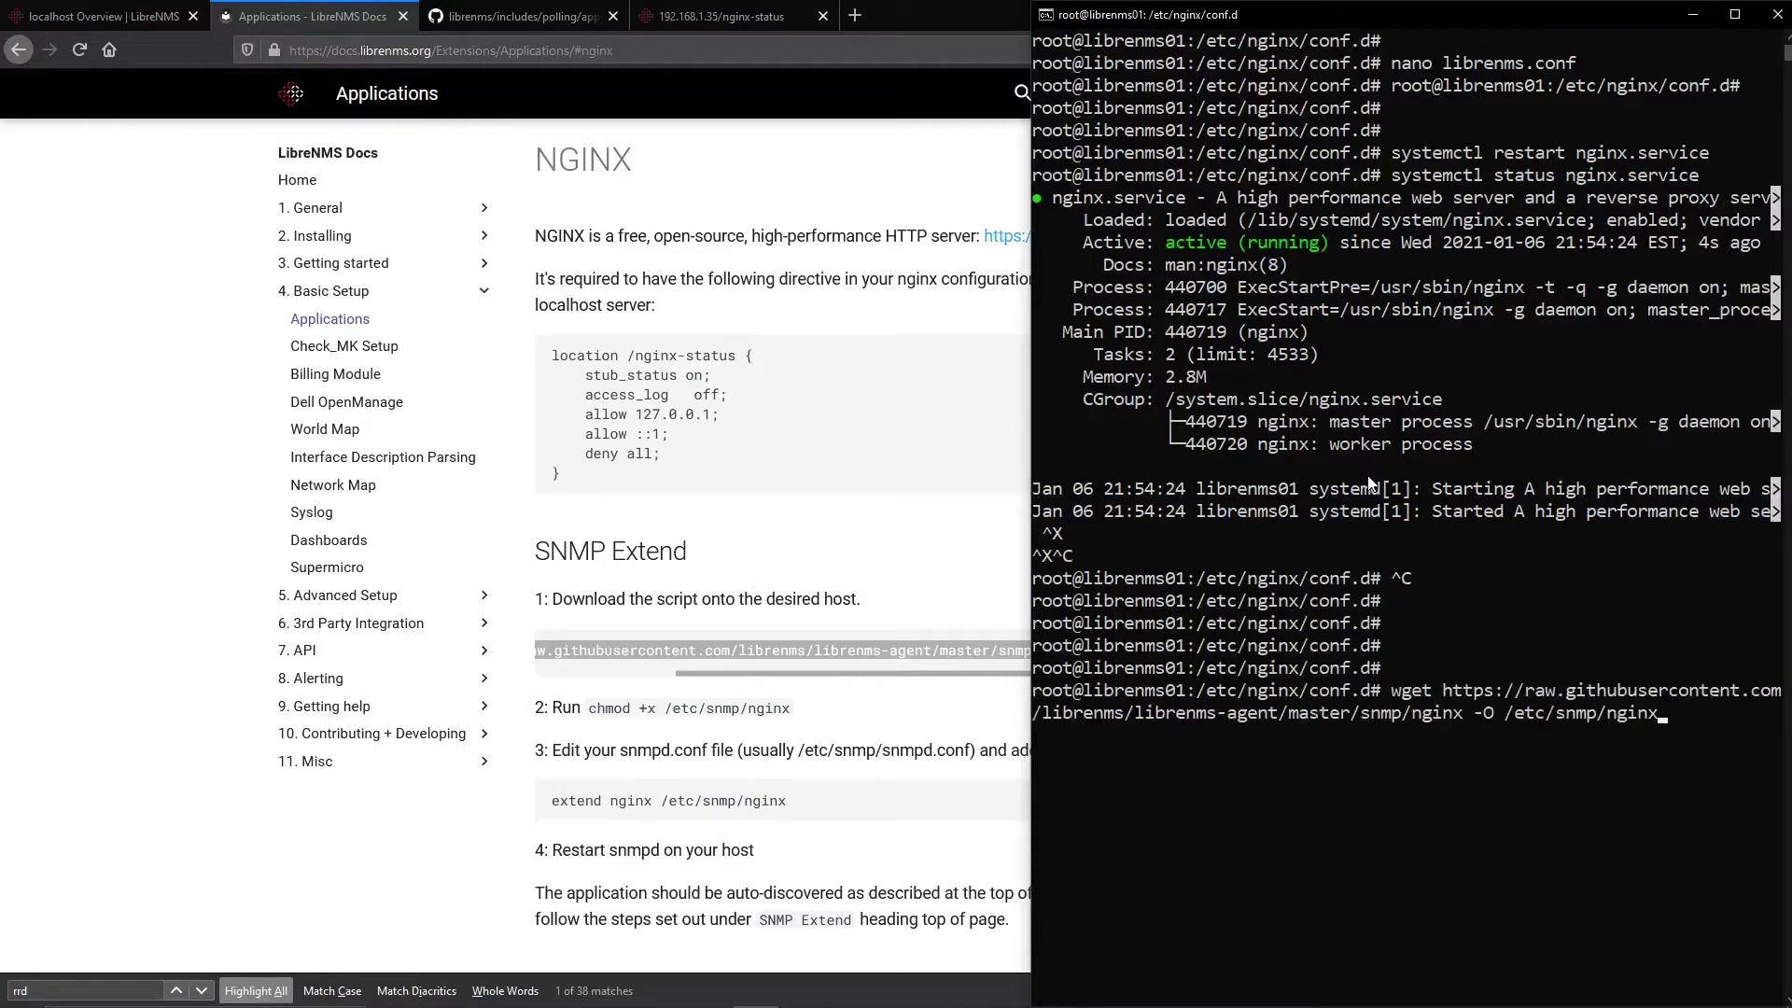
{"action": "key", "text": "Return"}
- Copy the chmod command from docs step 2 into the terminal prompt
{"action": "left_click_drag", "start_coordinate": [1654, 654], "coordinate": [1609, 651]}
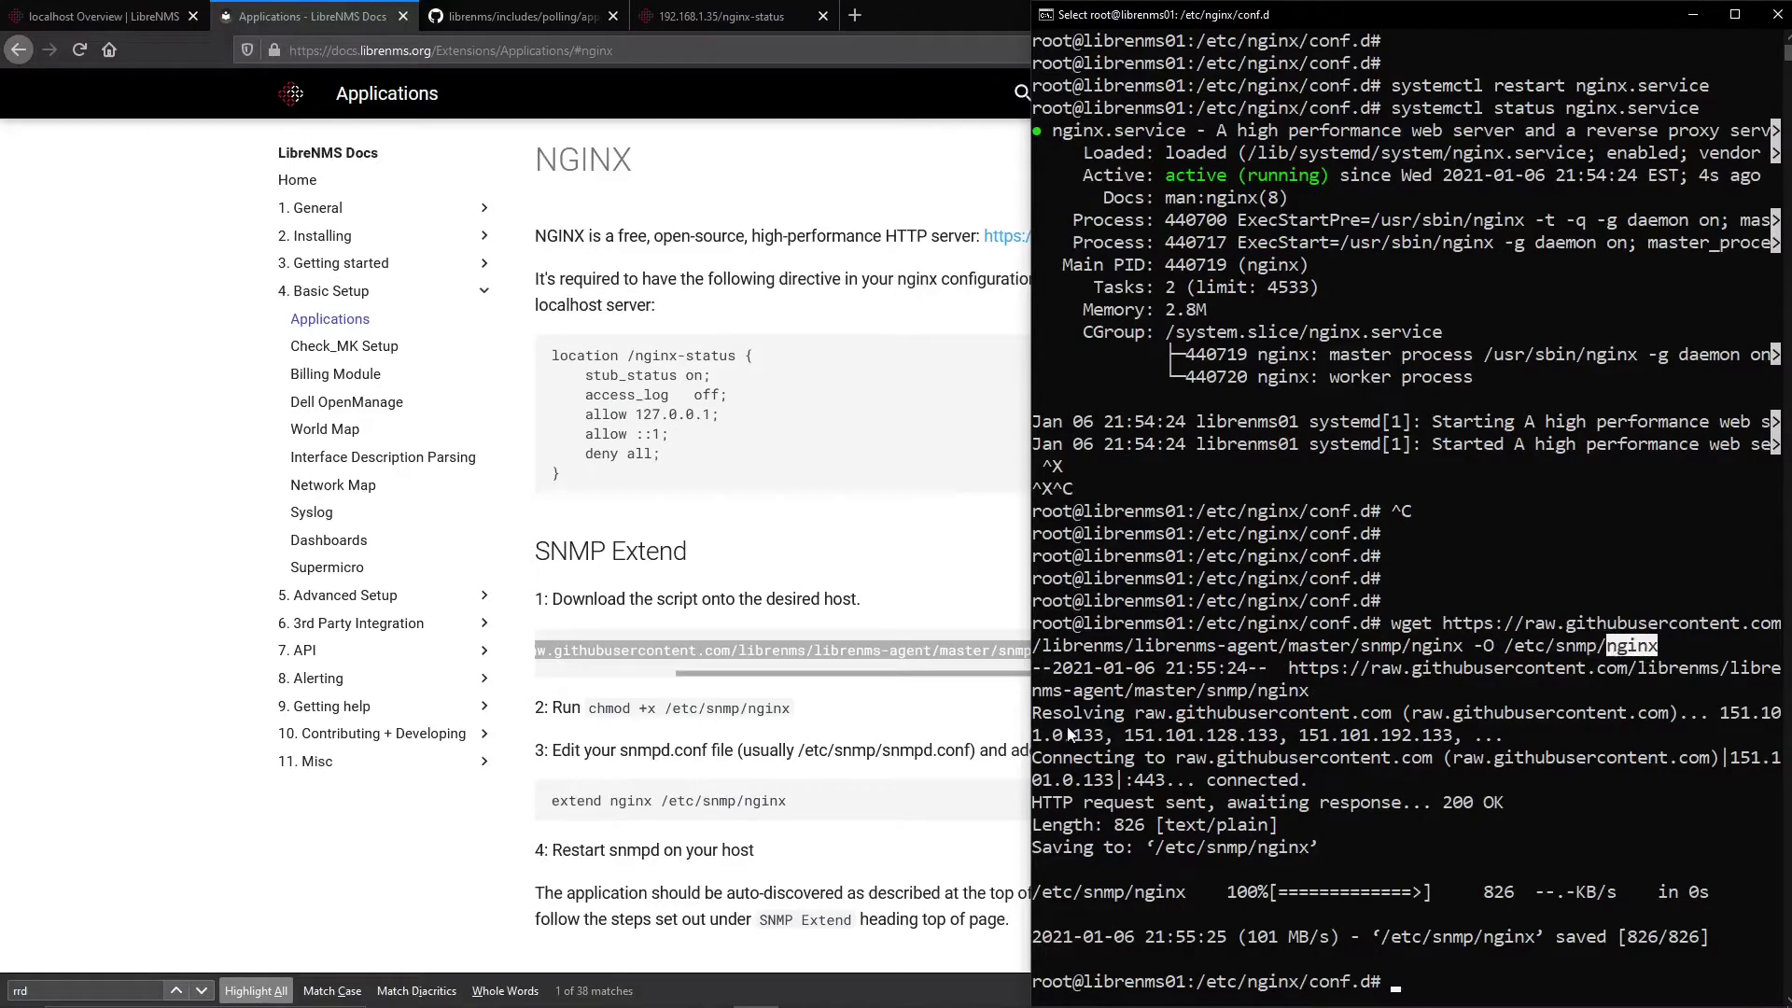
{"action": "left_click", "coordinate": [780, 730]}
{"action": "left_click_drag", "start_coordinate": [805, 721], "coordinate": [590, 720]}
{"action": "right_click", "coordinate": [608, 730]}
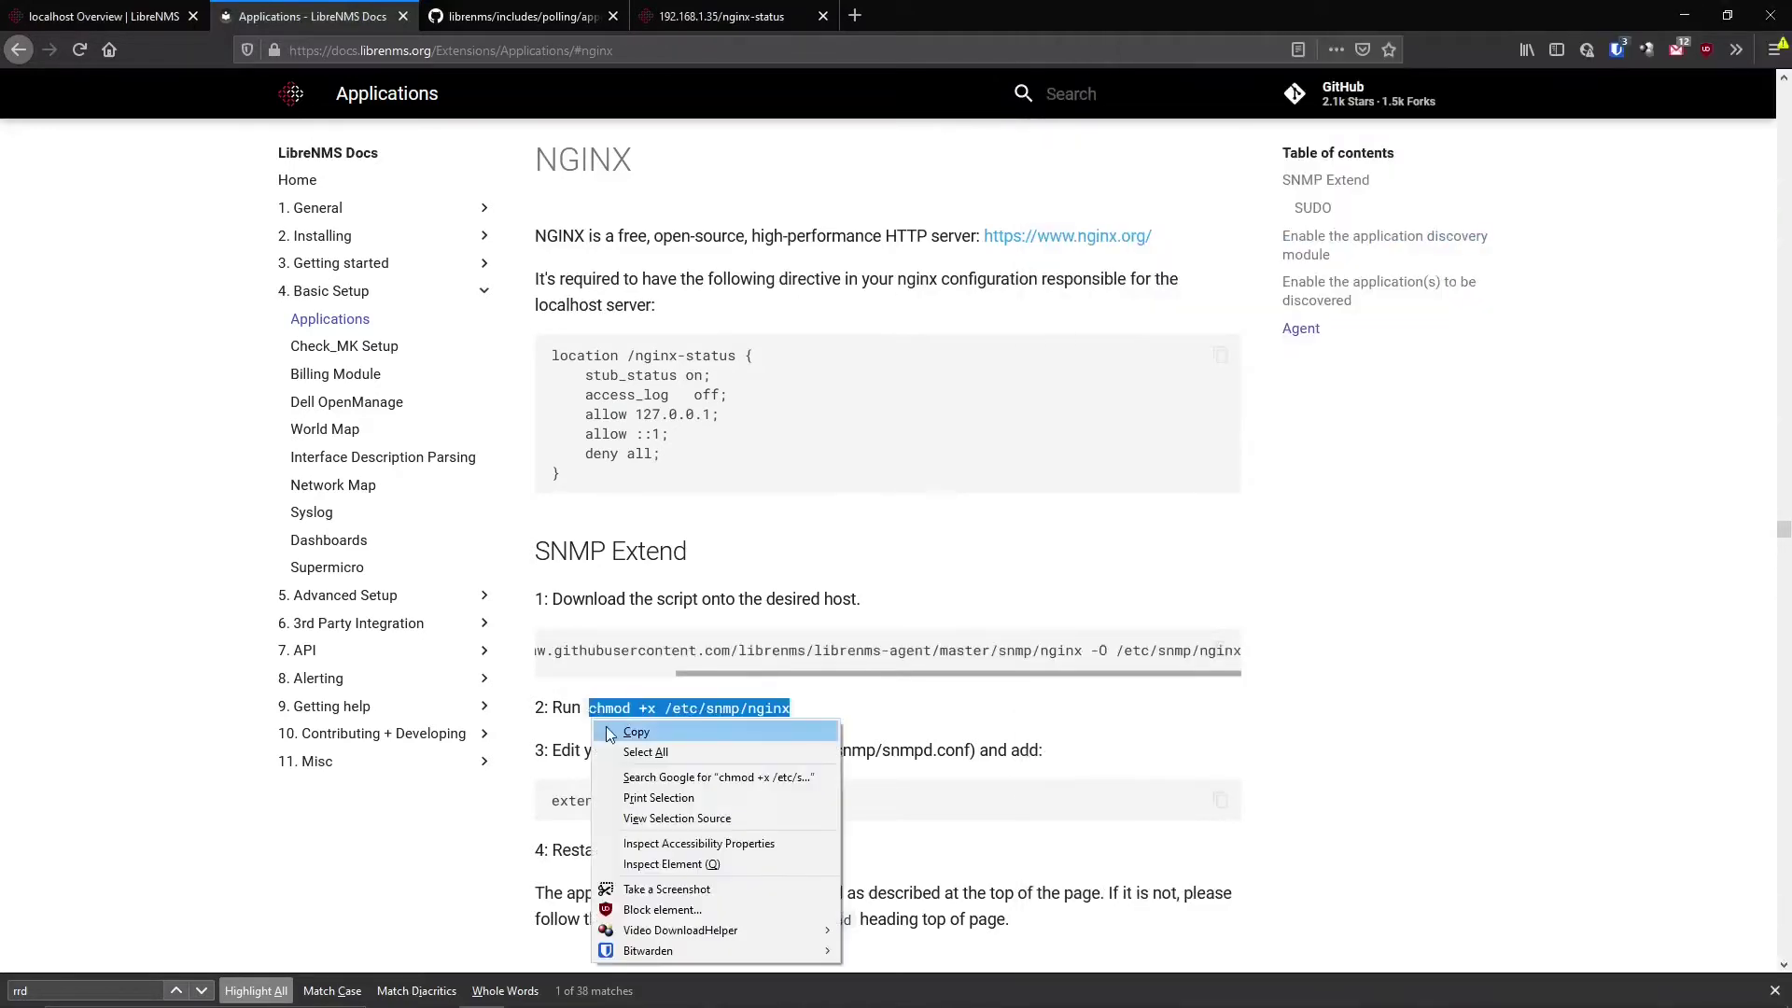
{"action": "left_click", "coordinate": [613, 734]}
{"action": "left_click", "coordinate": [755, 989]}
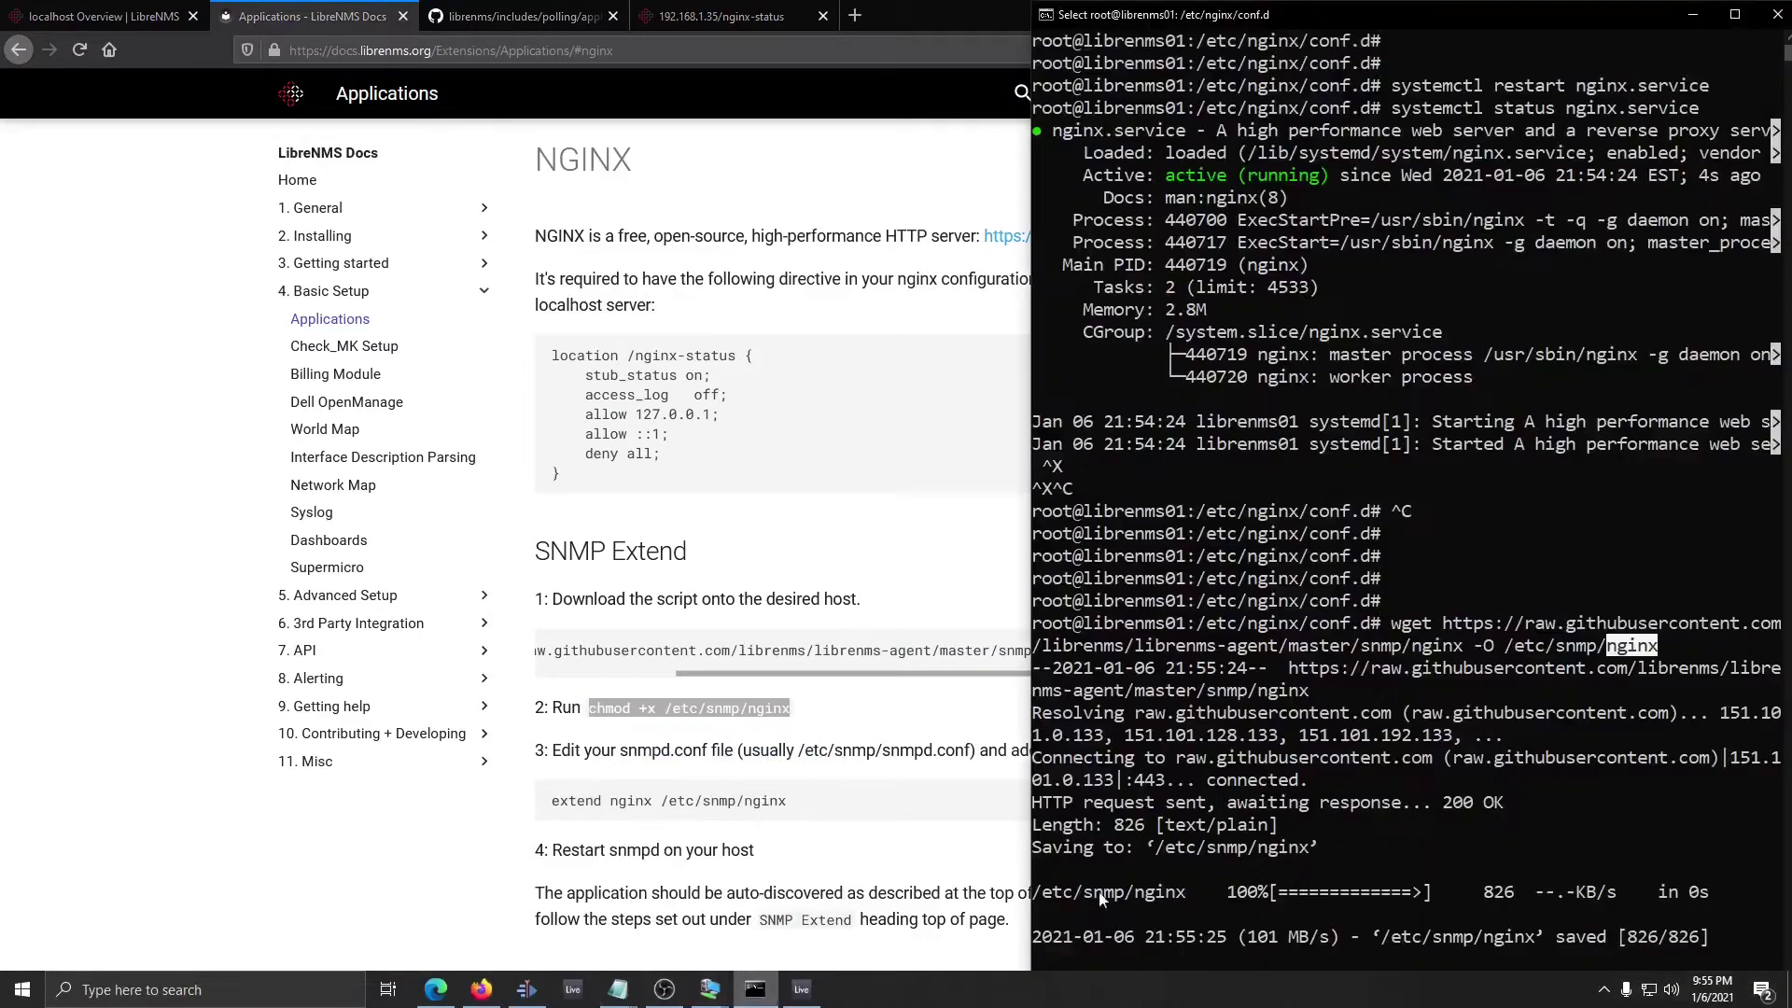
{"action": "key", "text": "ctrl+v"}
{"action": "key", "text": "Return"}
- Copy the 'extend nginx /etc/snmp/nginx' line from docs step 3
{"action": "left_click", "coordinate": [790, 805]}
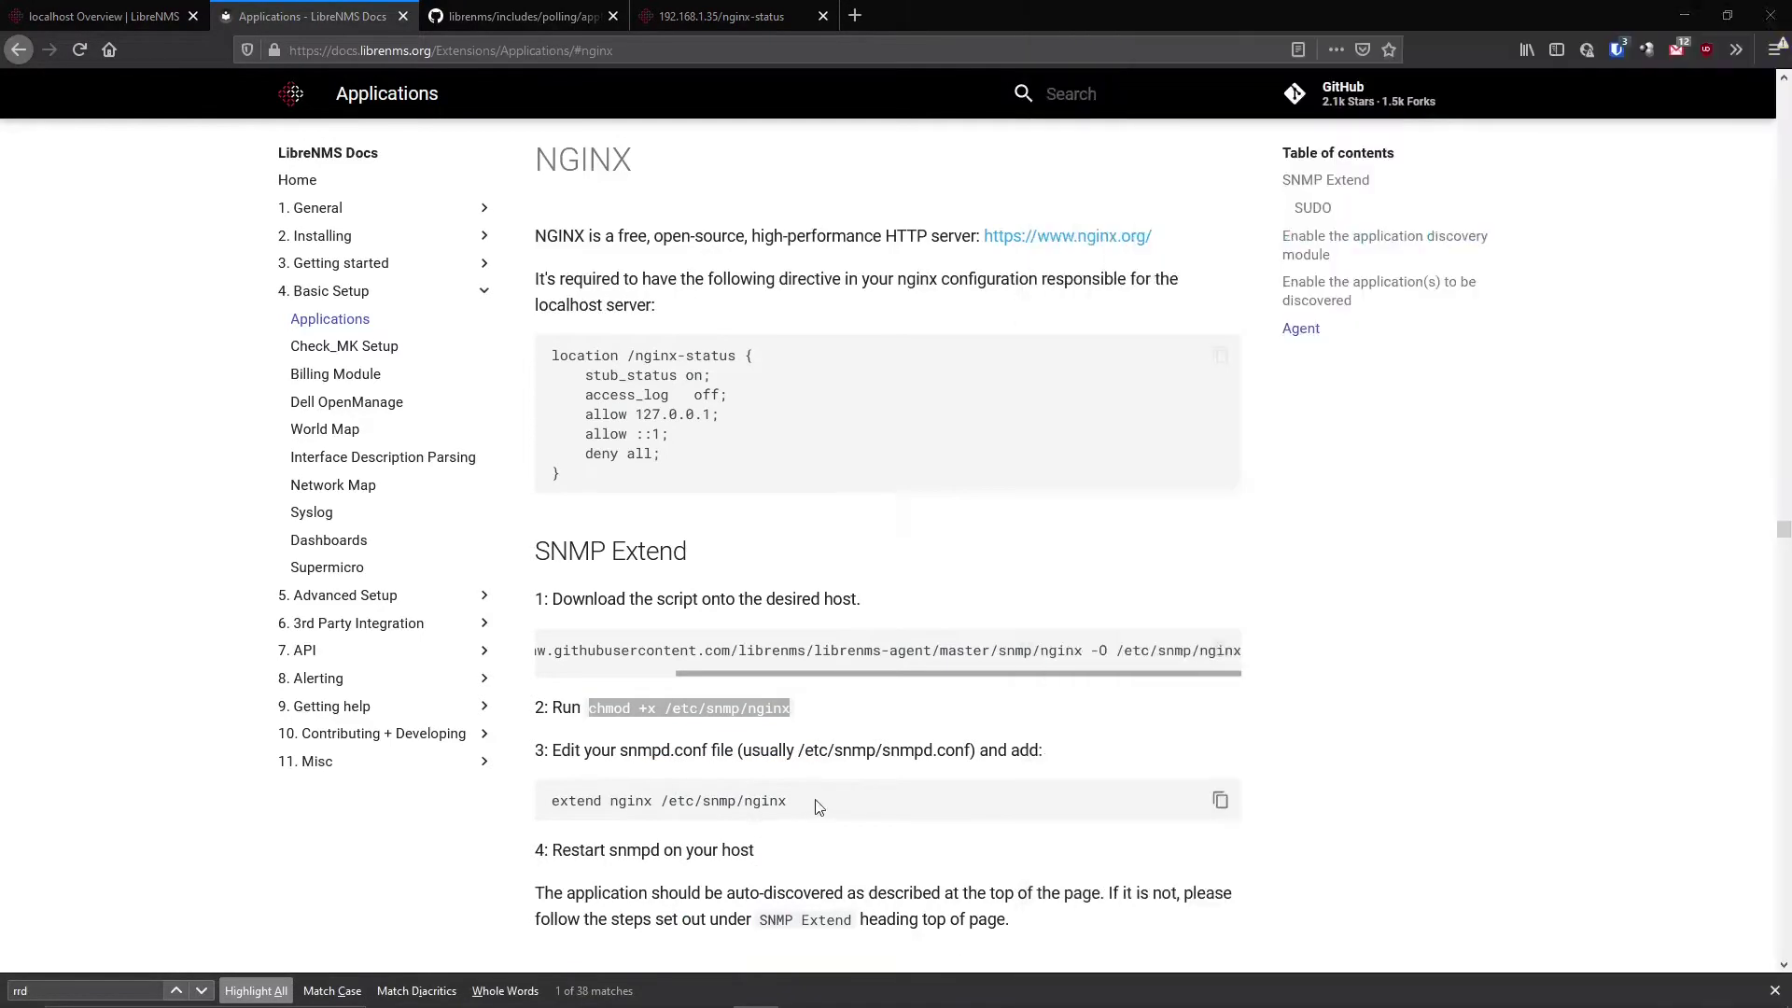
{"action": "left_click_drag", "start_coordinate": [789, 805], "coordinate": [520, 812]}
{"action": "right_click", "coordinate": [596, 795]}
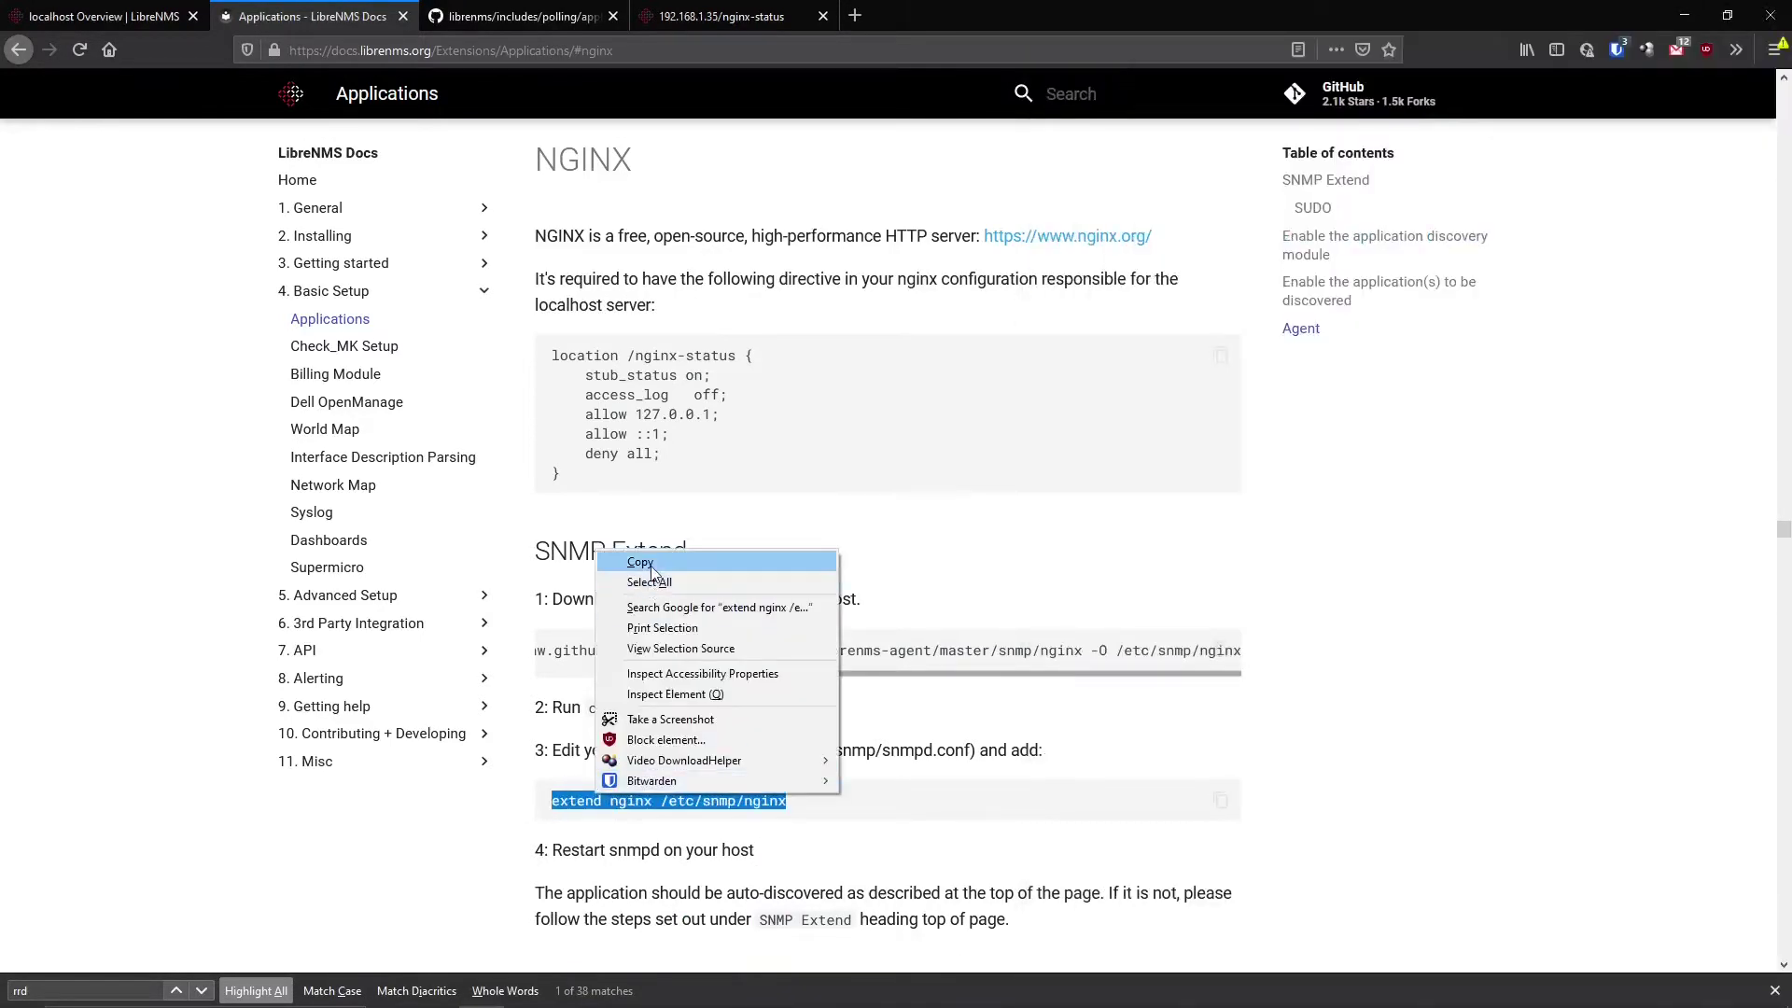
{"action": "left_click", "coordinate": [641, 562]}
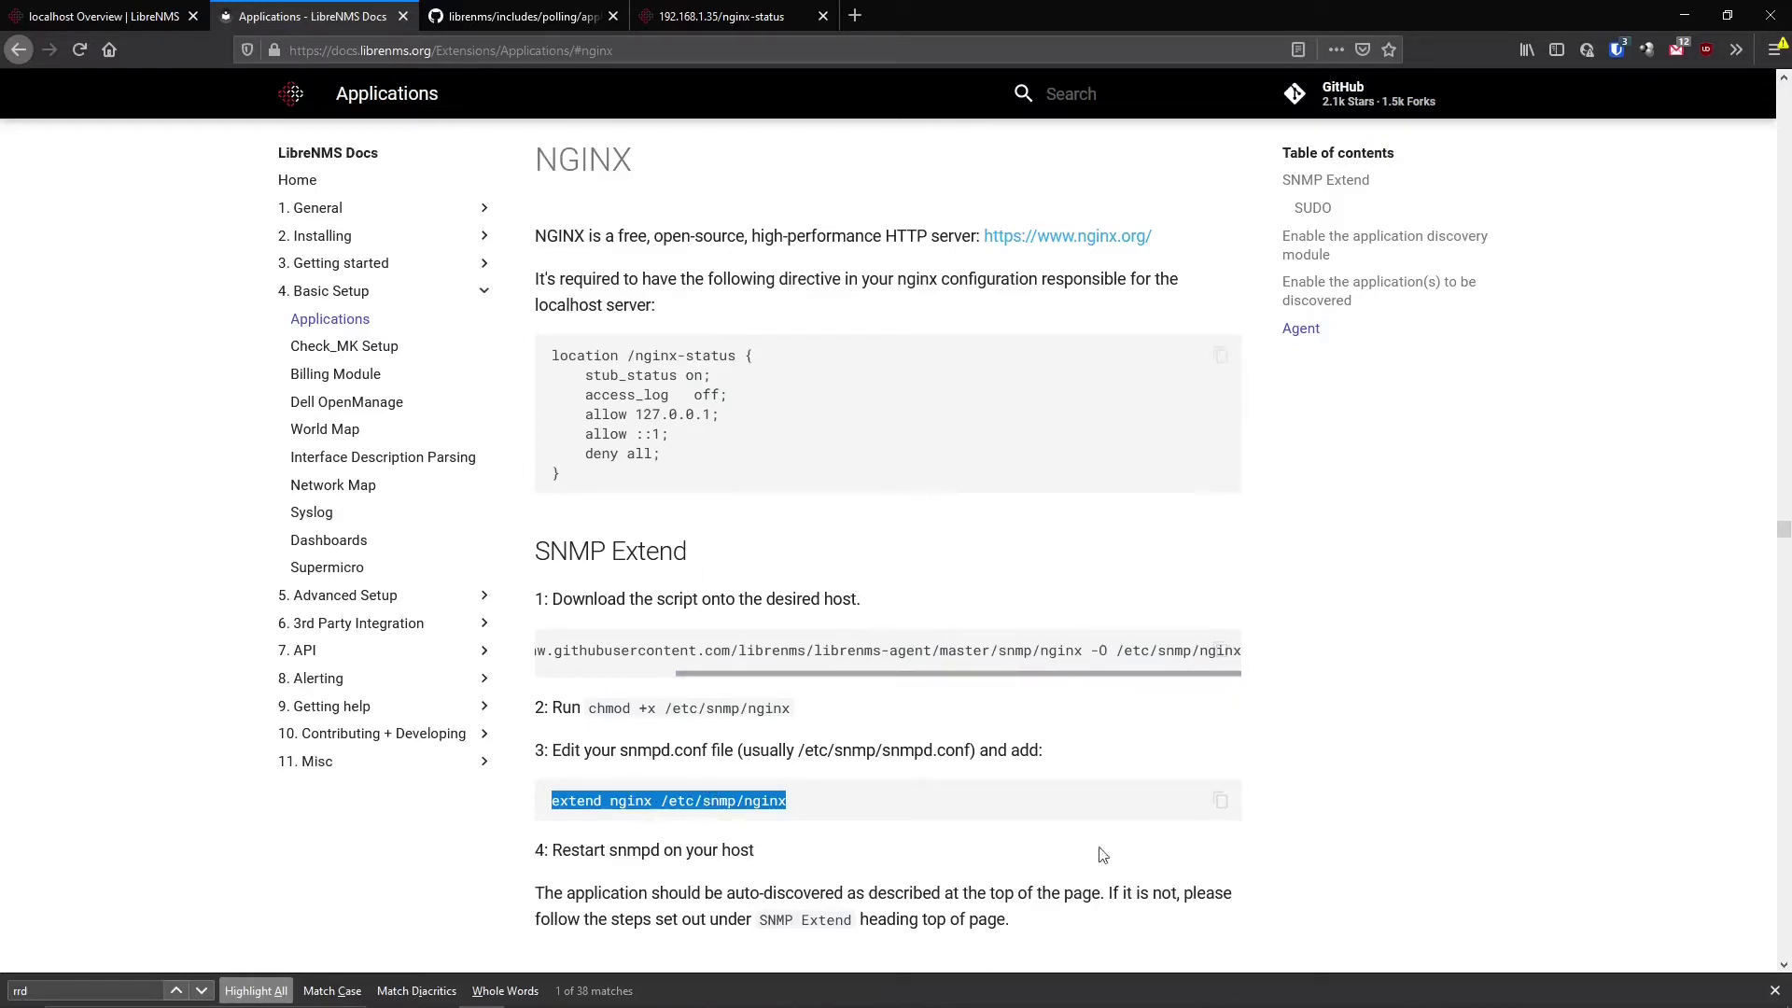
- Run chmod +x to make /etc/snmp/nginx executable
{"action": "left_click", "coordinate": [112, 16]}
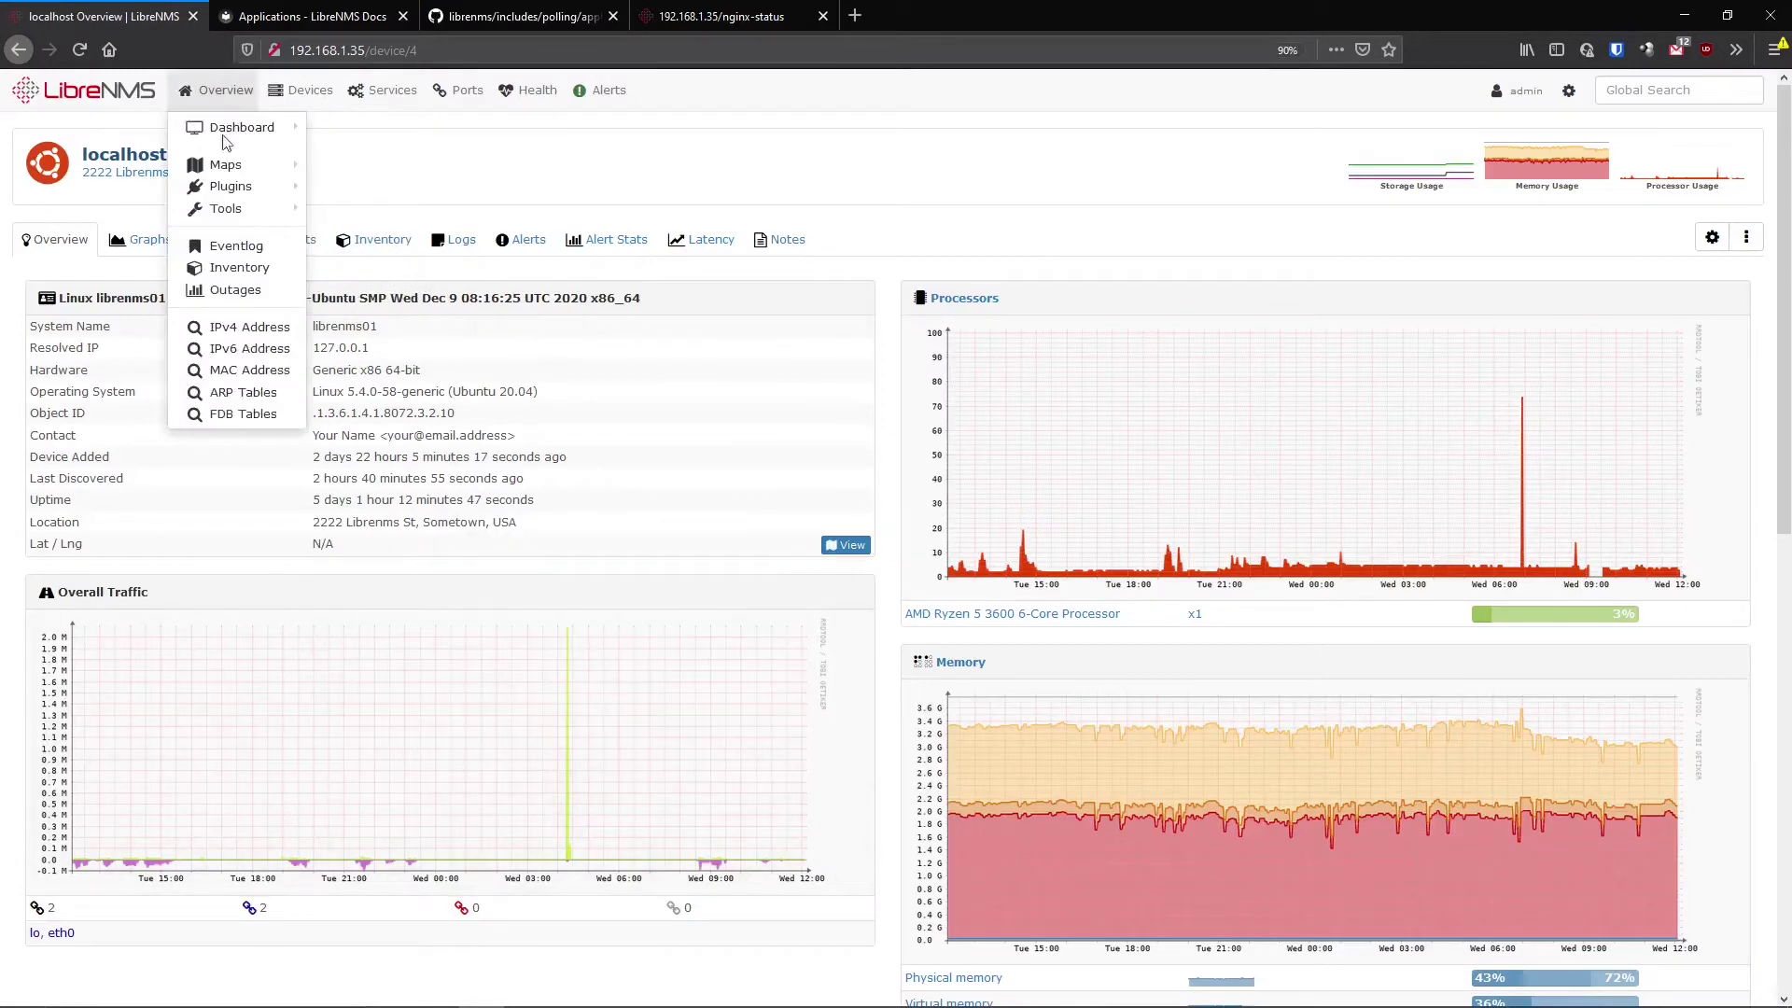
{"action": "left_click", "coordinate": [308, 16]}
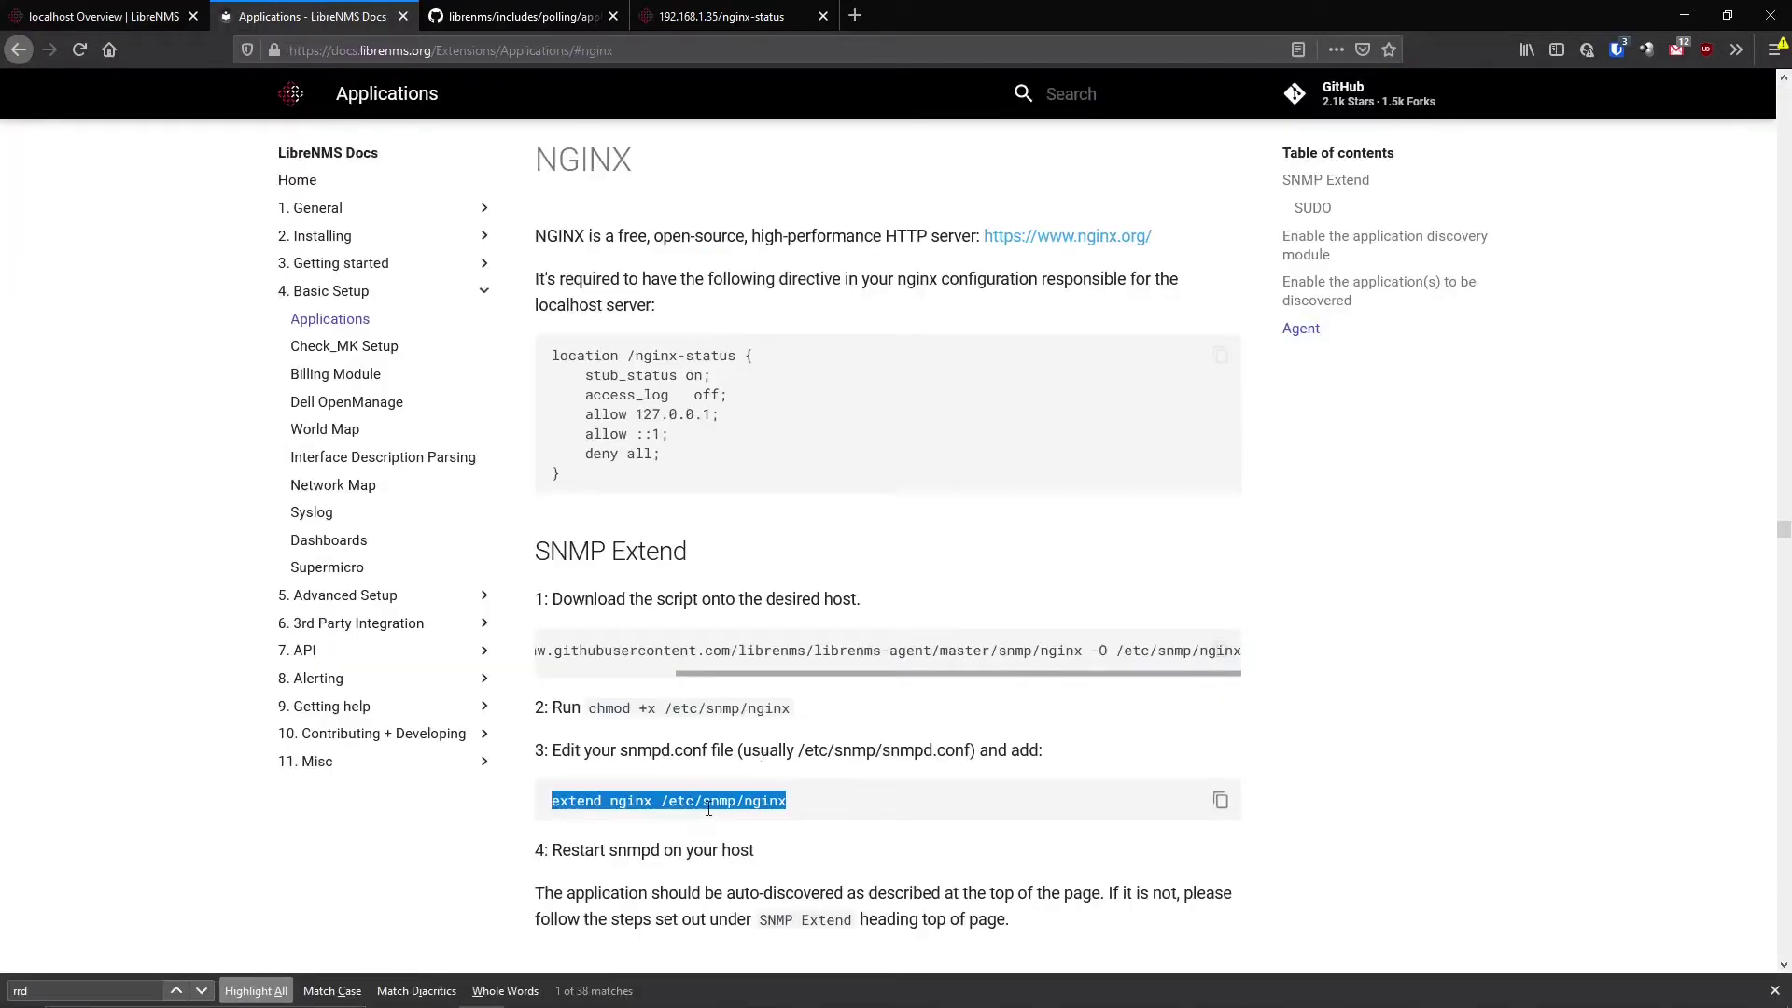
{"action": "left_click_drag", "start_coordinate": [819, 803], "coordinate": [663, 819]}
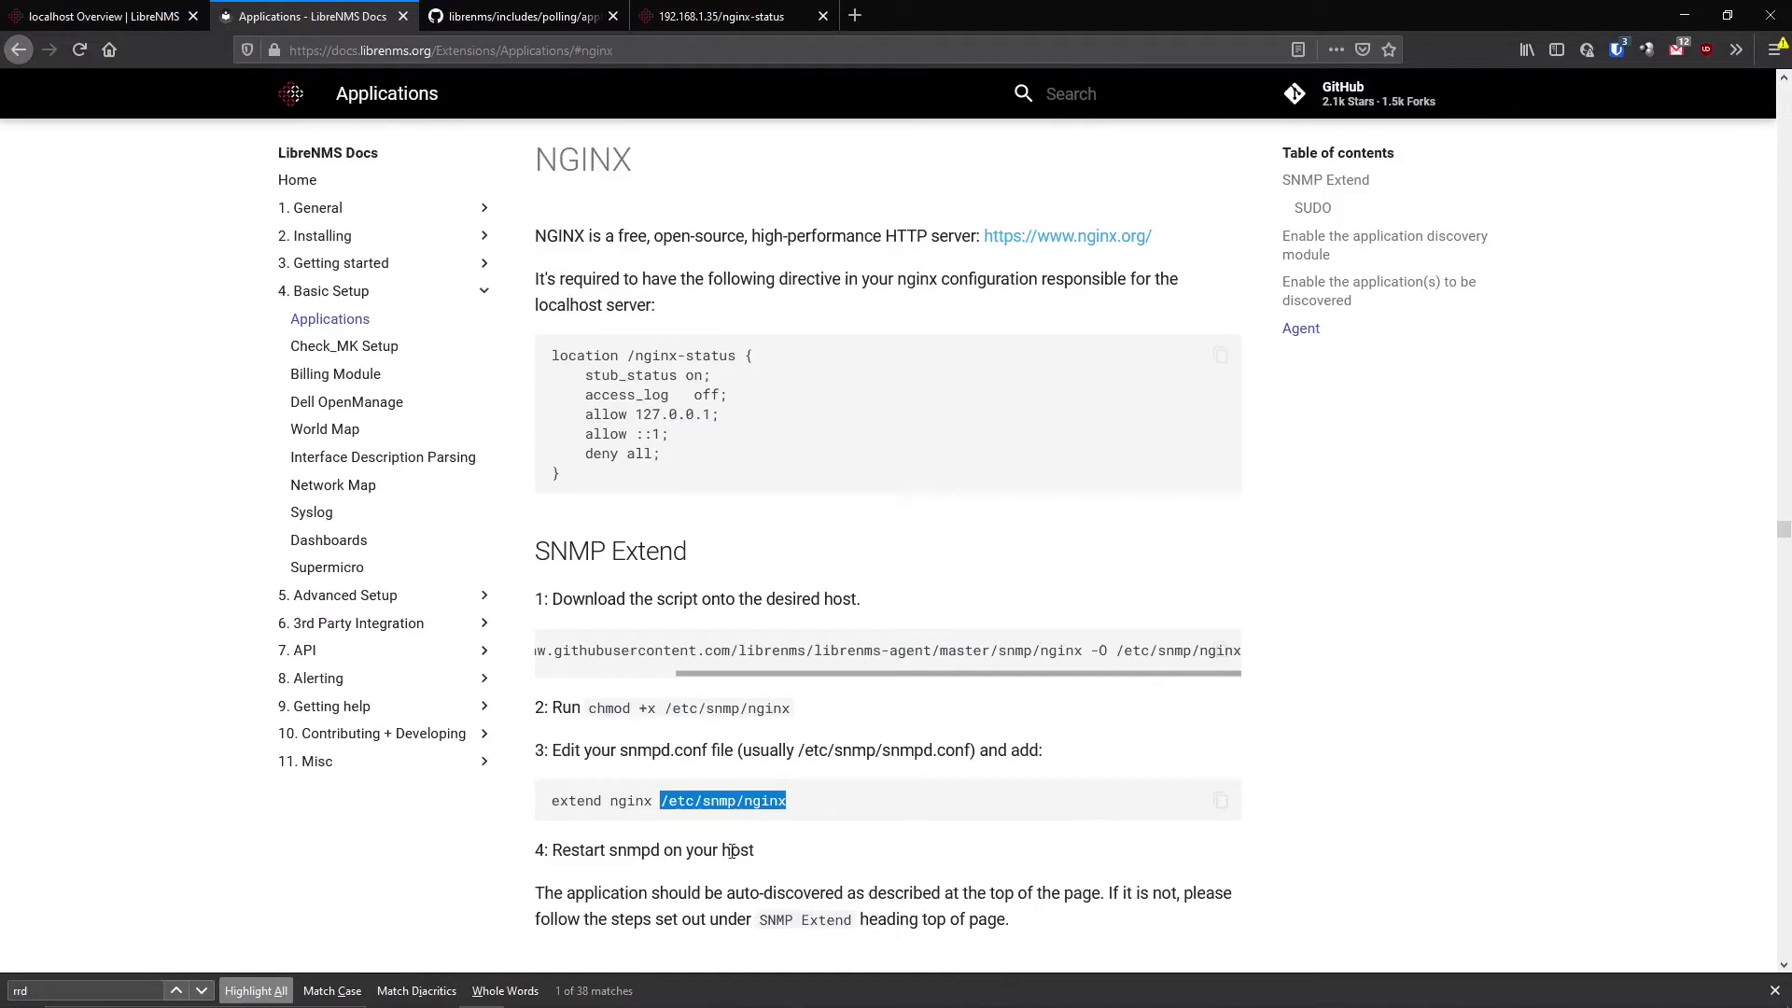
{"action": "key", "text": "ctrl+shift+Tab"}
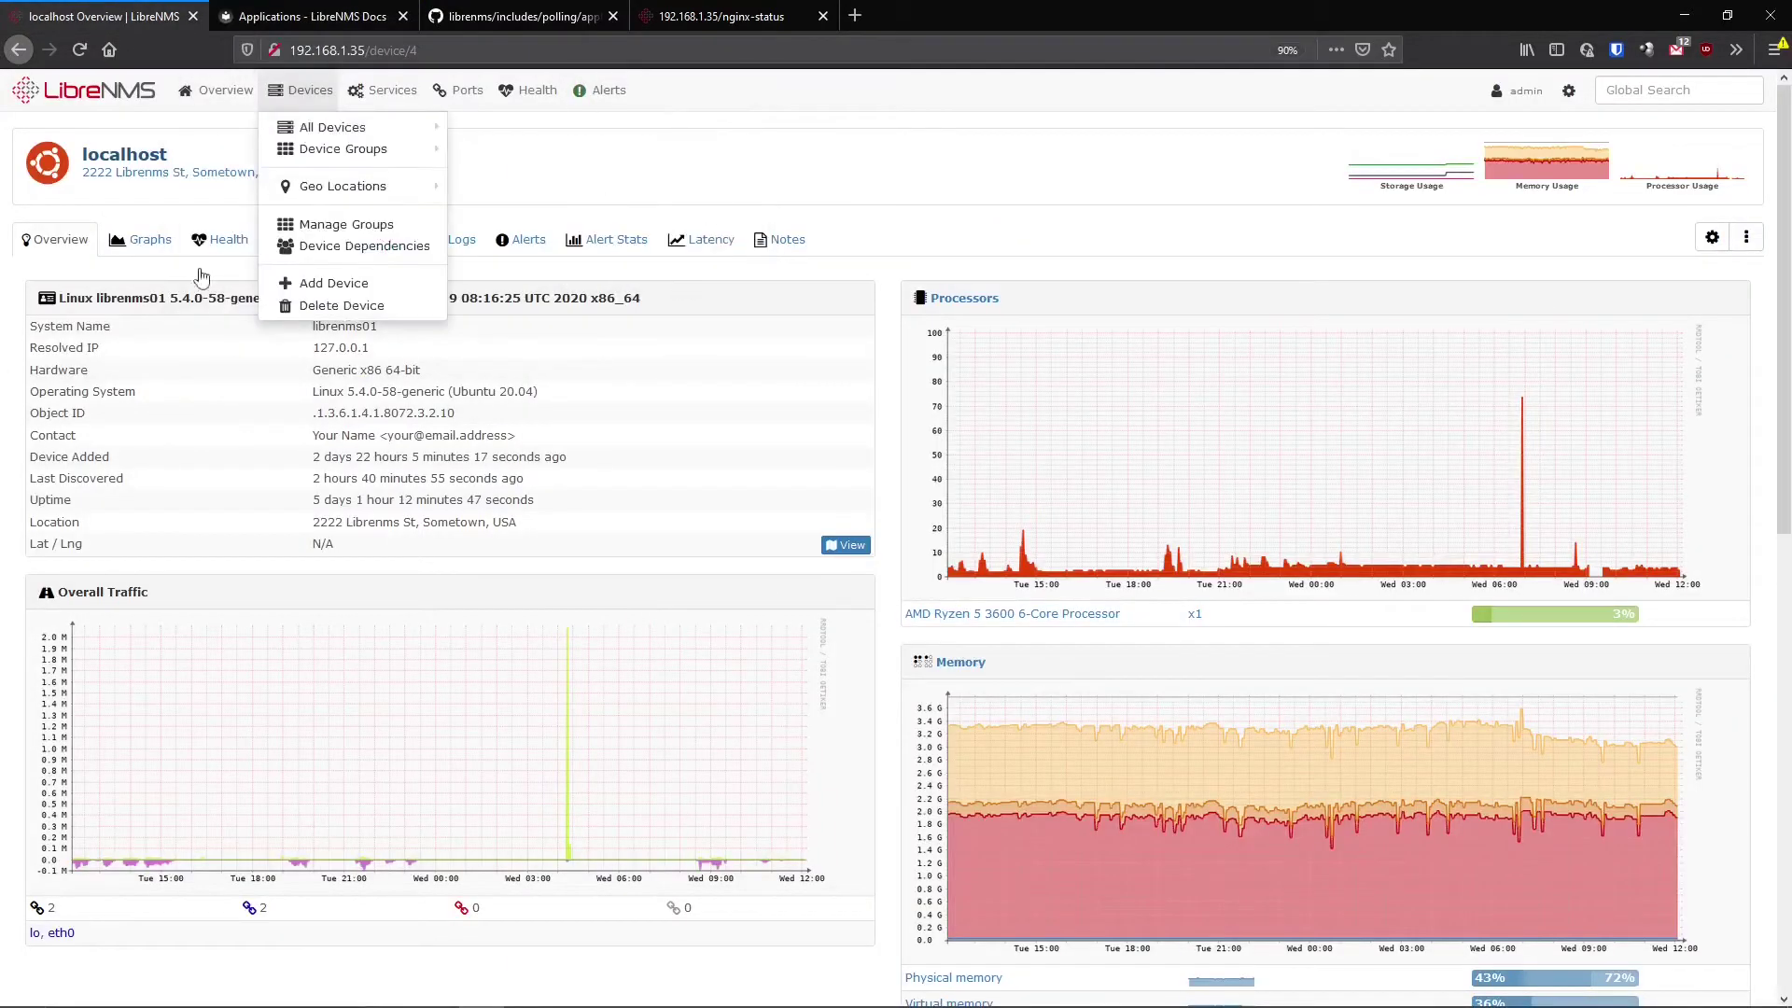
{"action": "key", "text": "ctrl+Tab"}
{"action": "key", "text": "ctrl+Tab"}
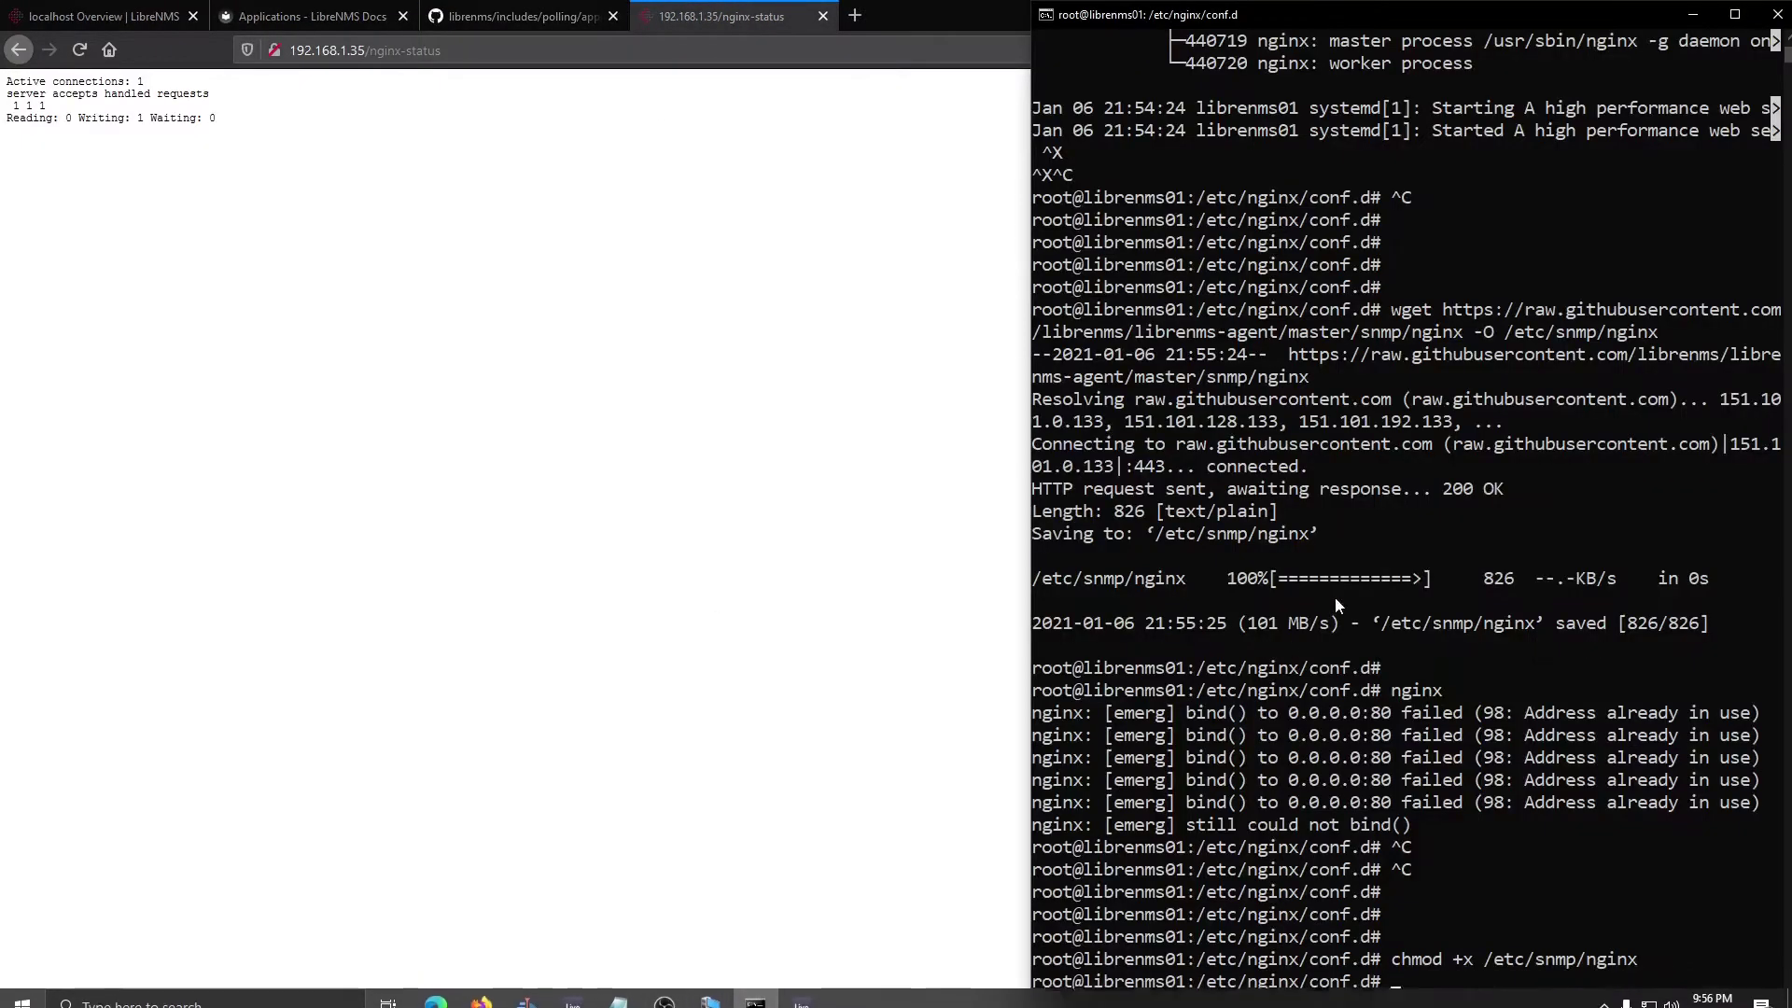
{"action": "key", "text": "Return"}
- Go to /etc/snmp, list its files, and open snmpd.conf in nano
{"action": "type", "text": "cd /etc/snmp/"}
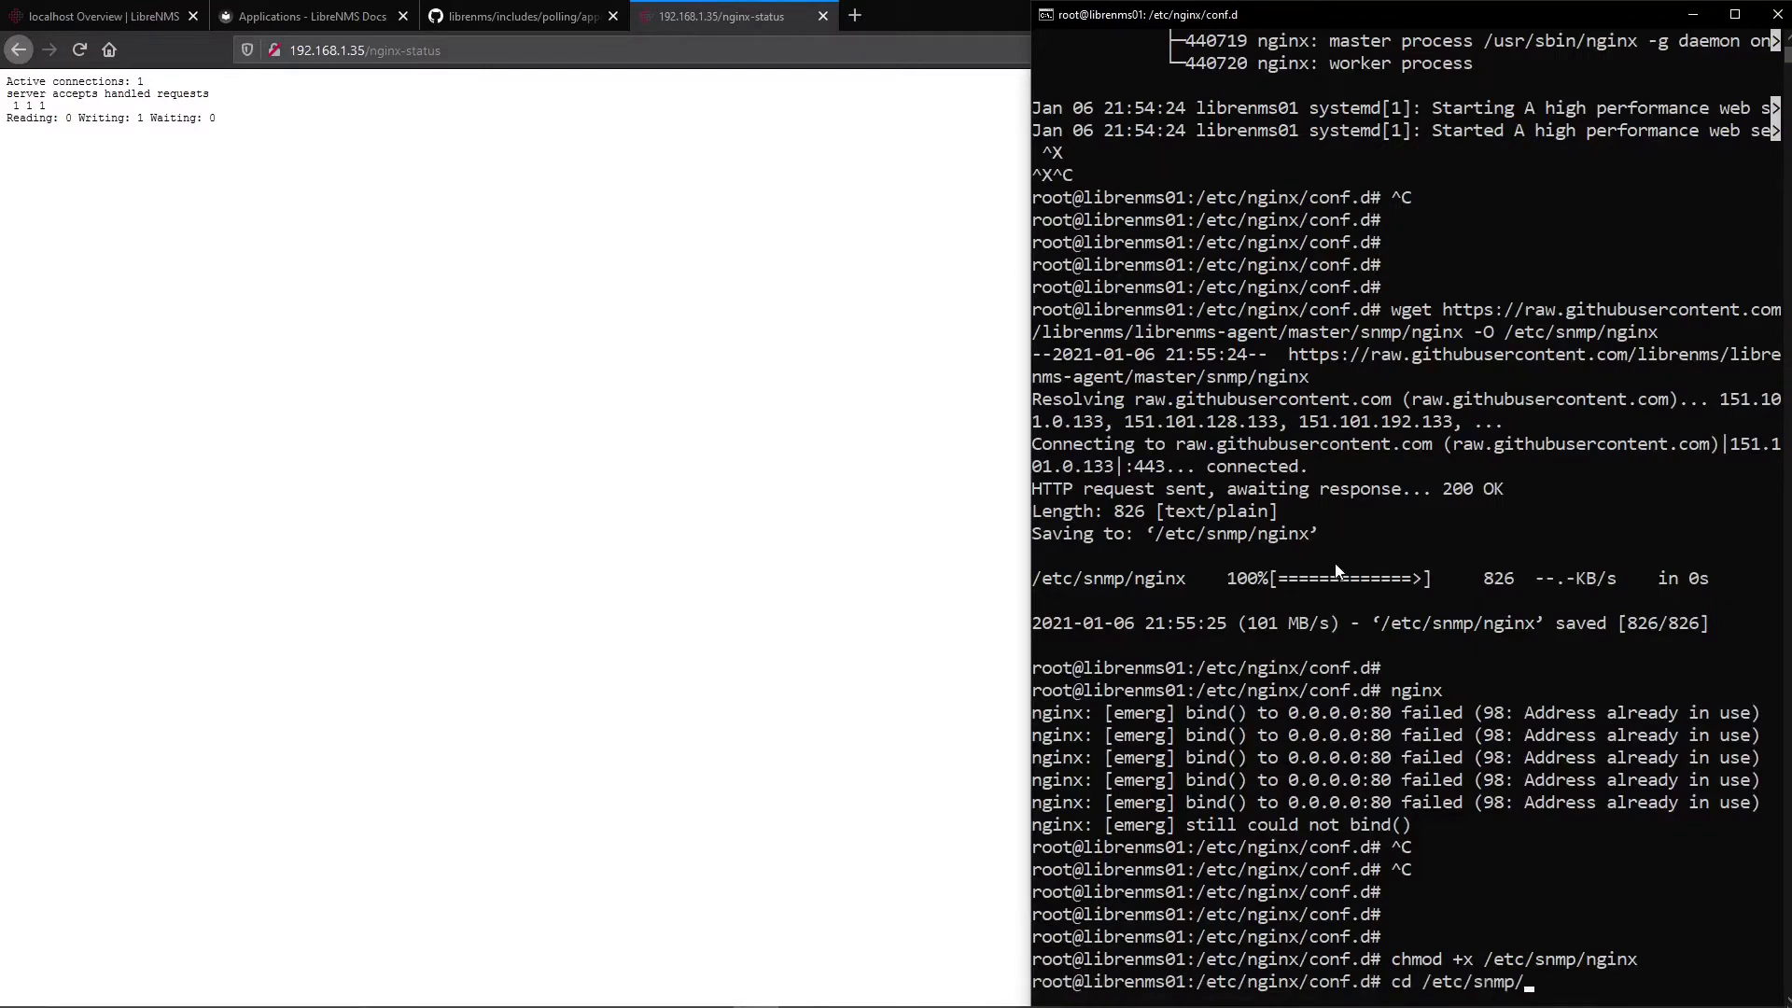
{"action": "key", "text": "Return"}
{"action": "type", "text": "ls"}
{"action": "key", "text": "Return"}
{"action": "type", "text": "nano snmpd.conf"}
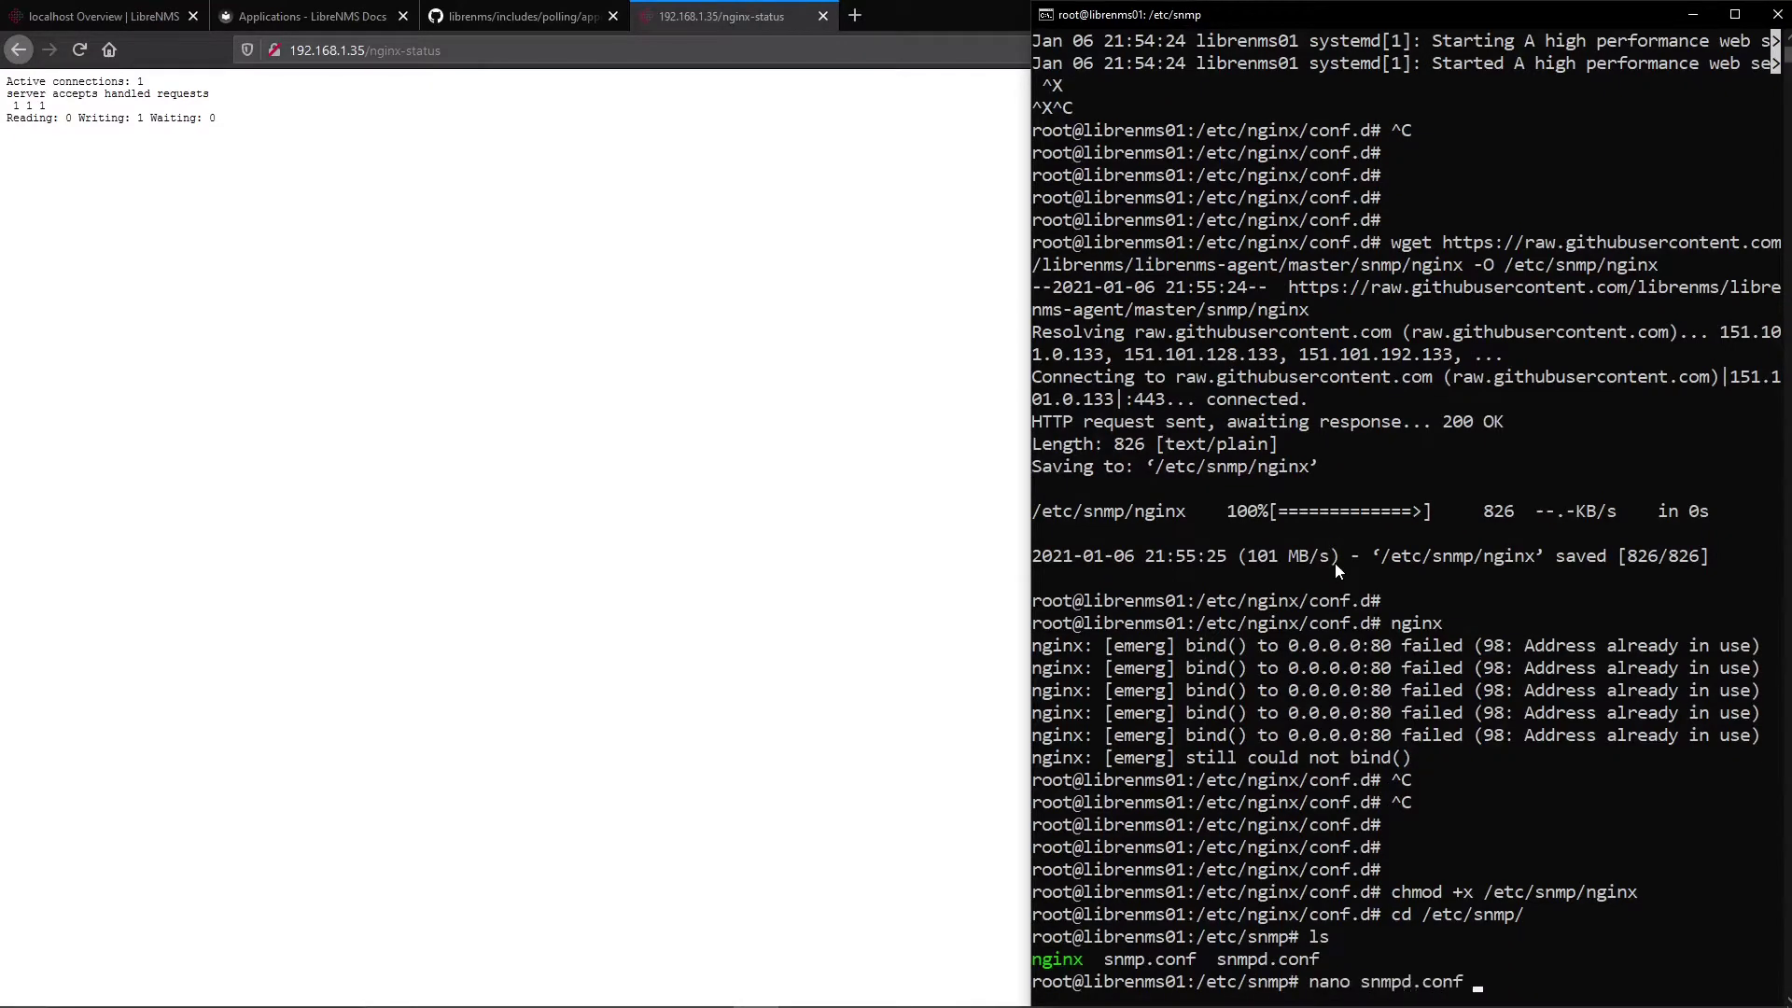
{"action": "key", "text": "Return"}
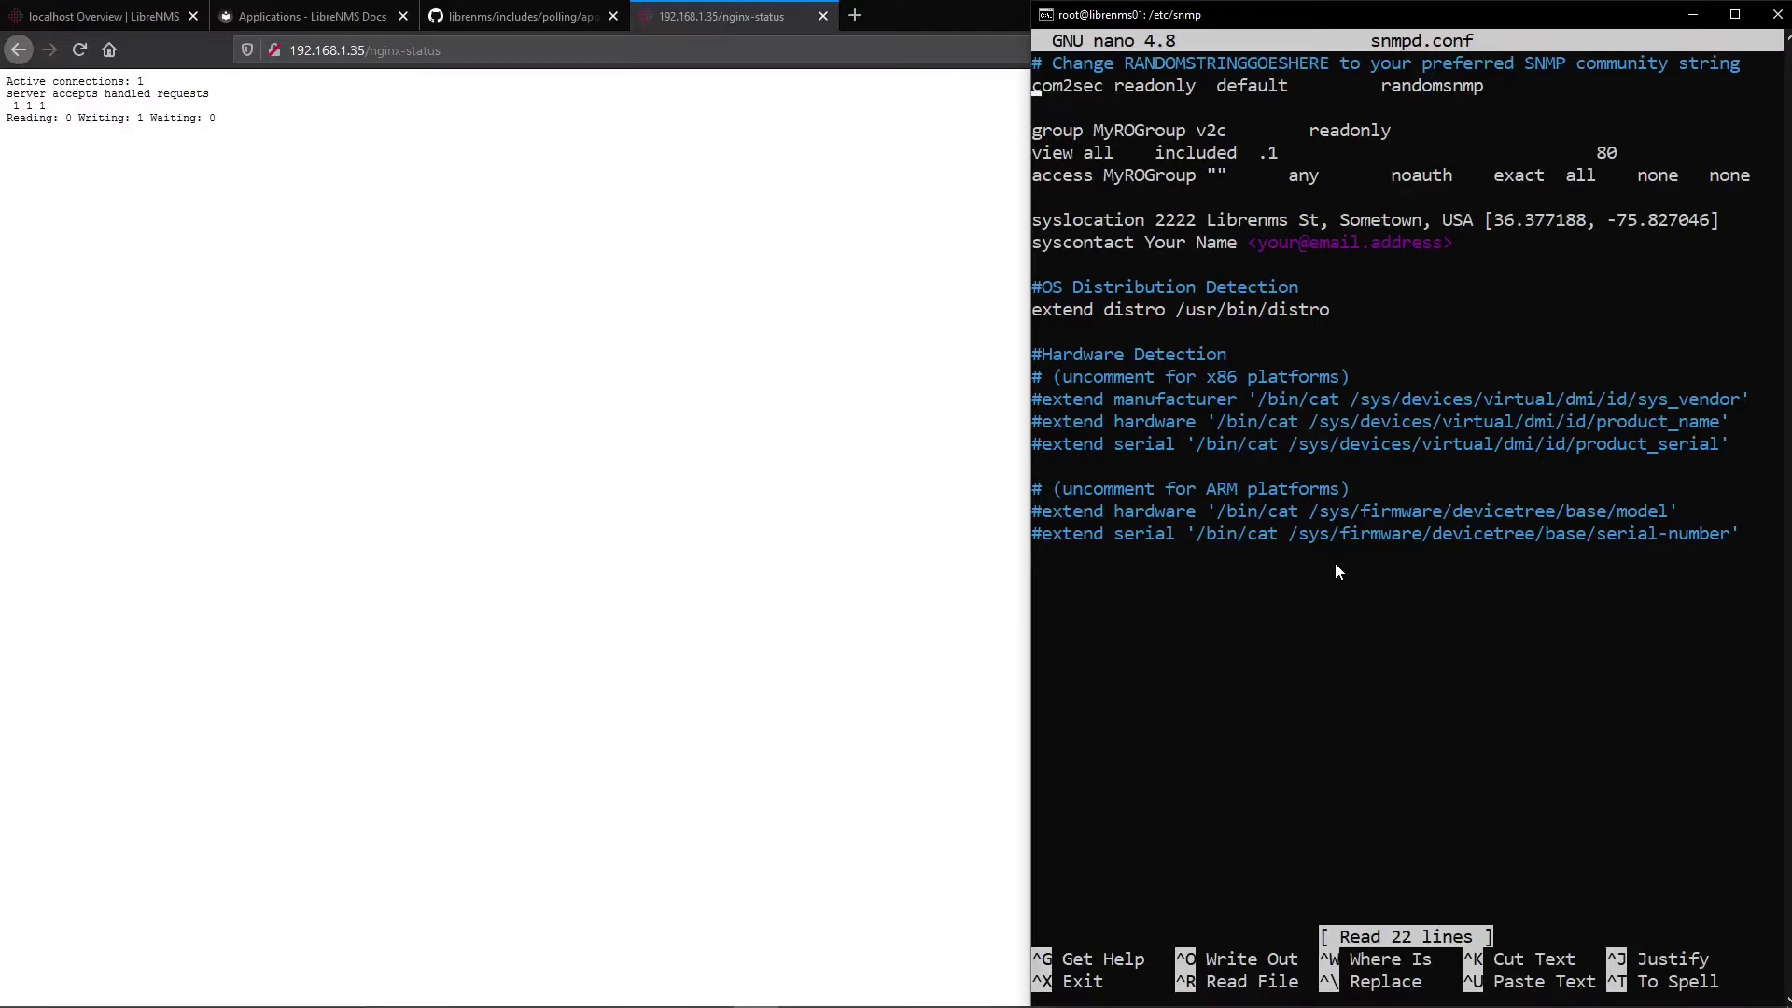
- Add a '#NGINX Stats' comment and 'extend nginx /etc/snmp/nginx' line to snmpd.conf and save
{"action": "key", "text": "Return"}
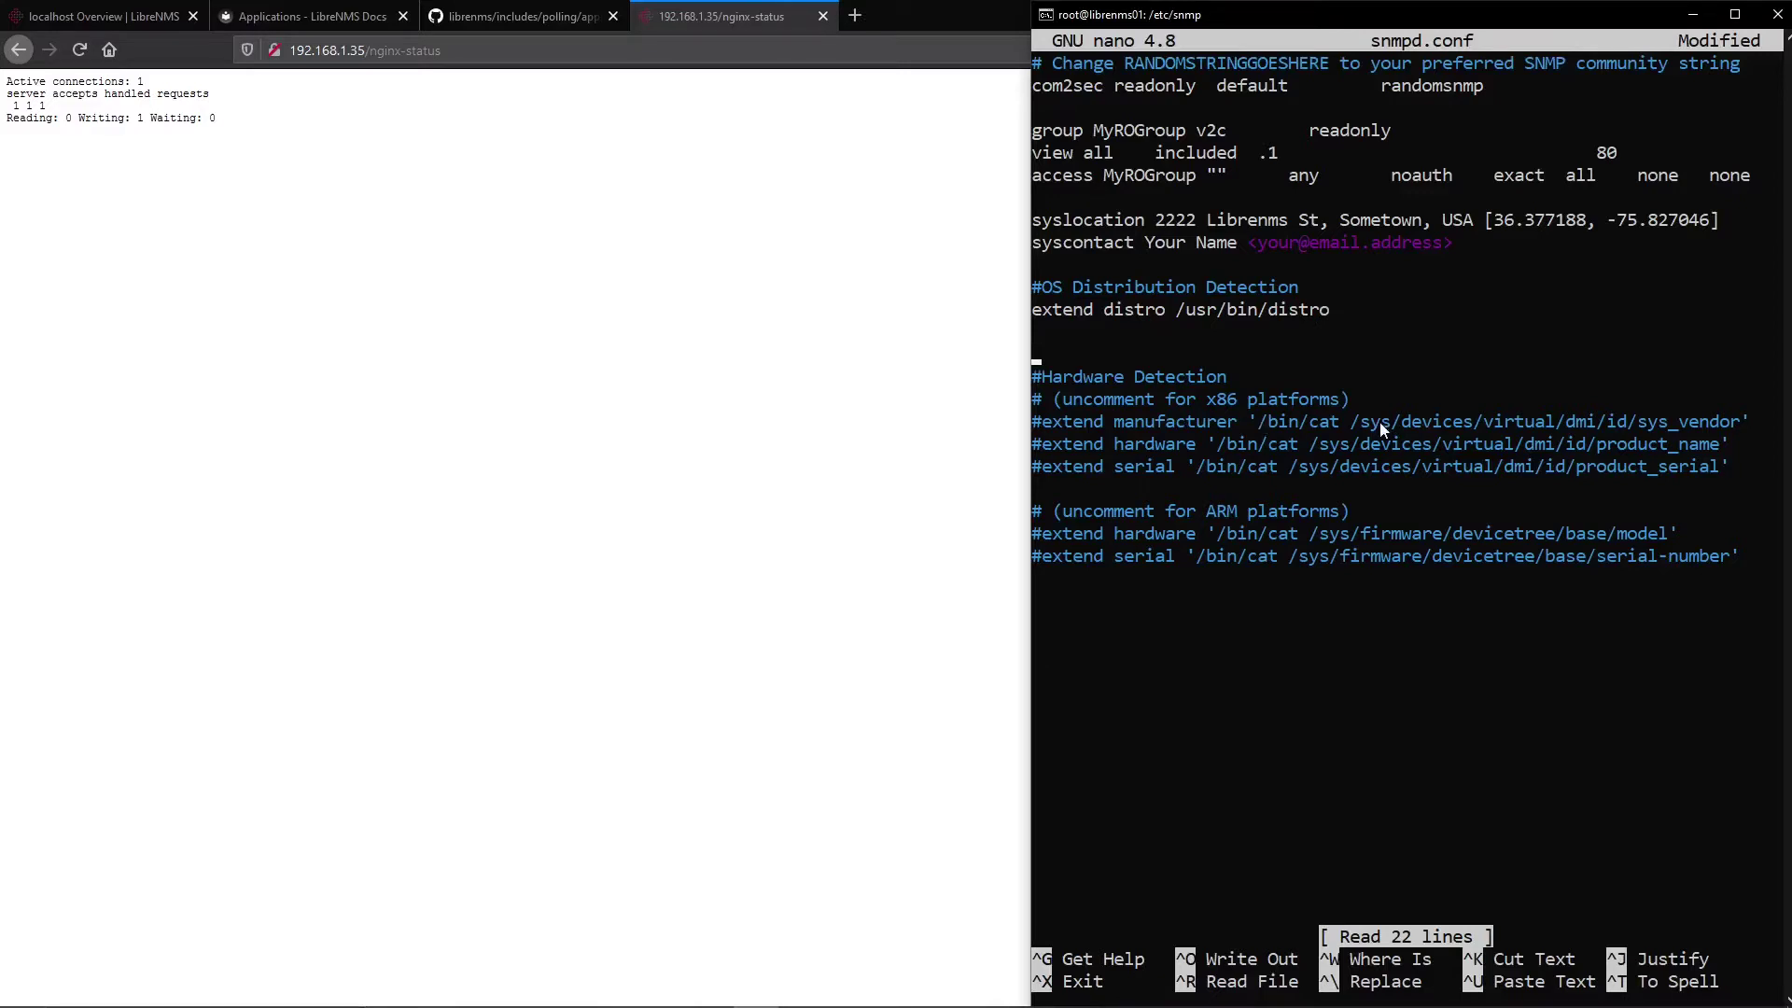
{"action": "type", "text": "#"}
{"action": "type", "text": "NGINX "}
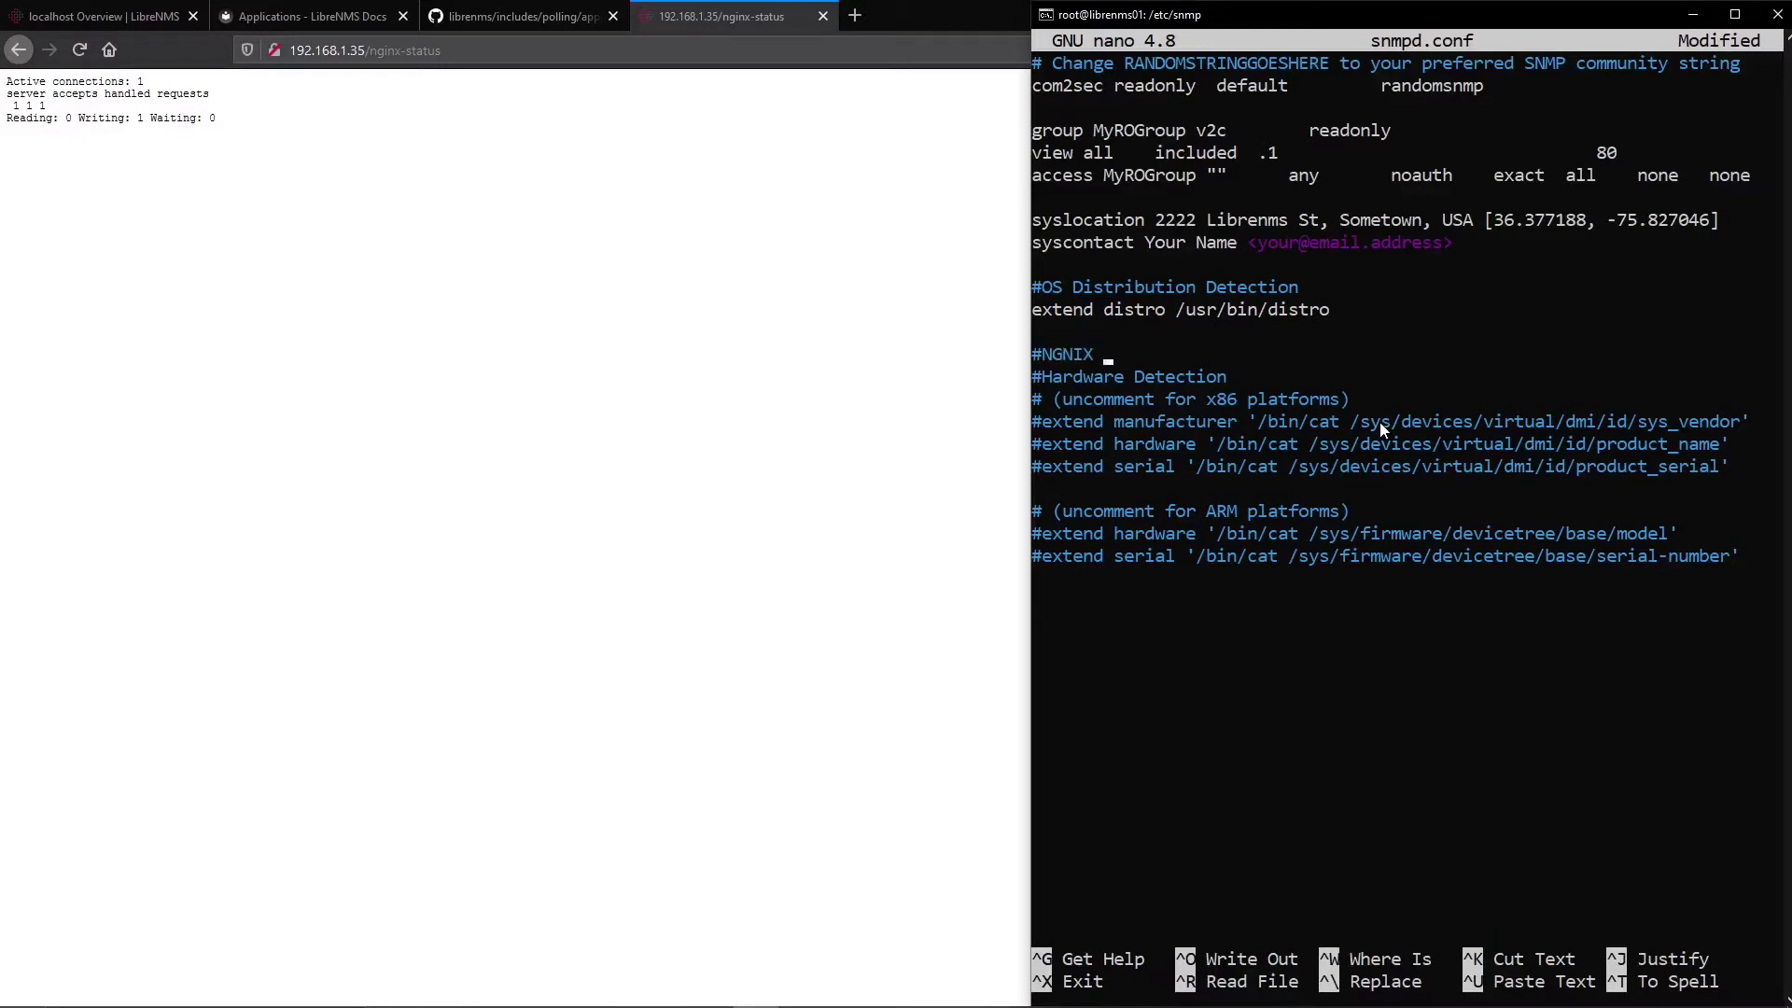
{"action": "type", "text": "Stats"}
{"action": "key", "text": "Return"}
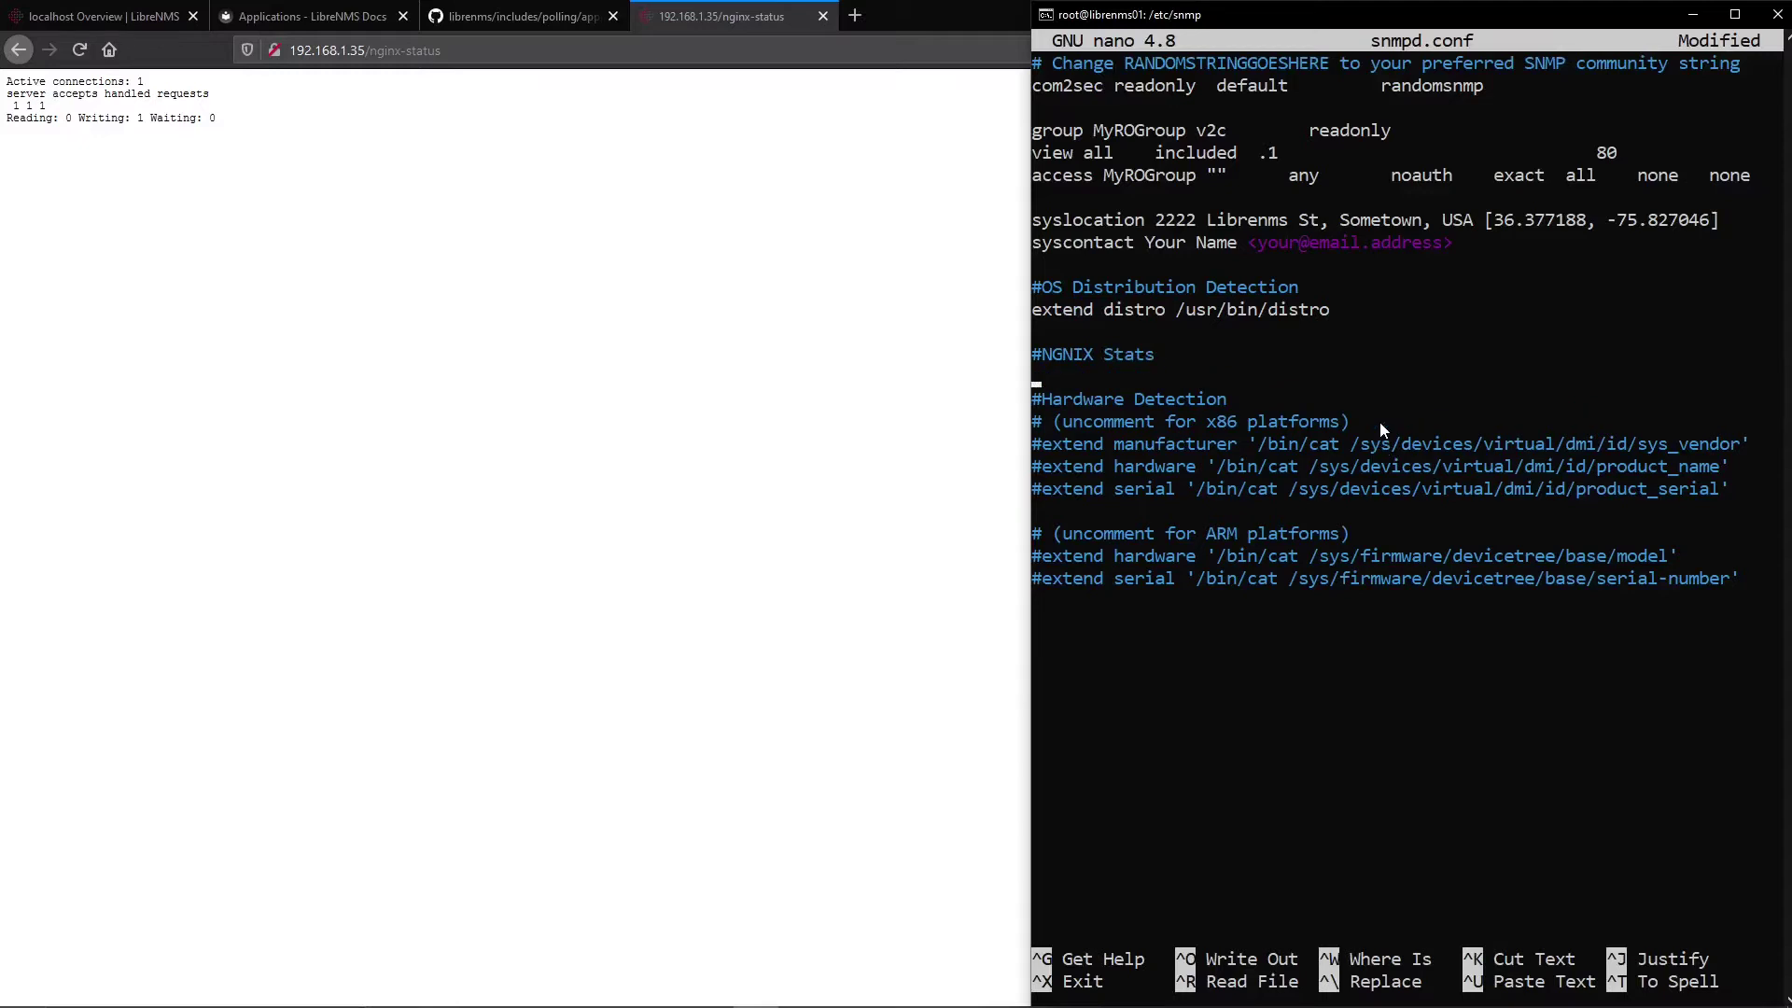
{"action": "right_click", "coordinate": [1342, 323]}
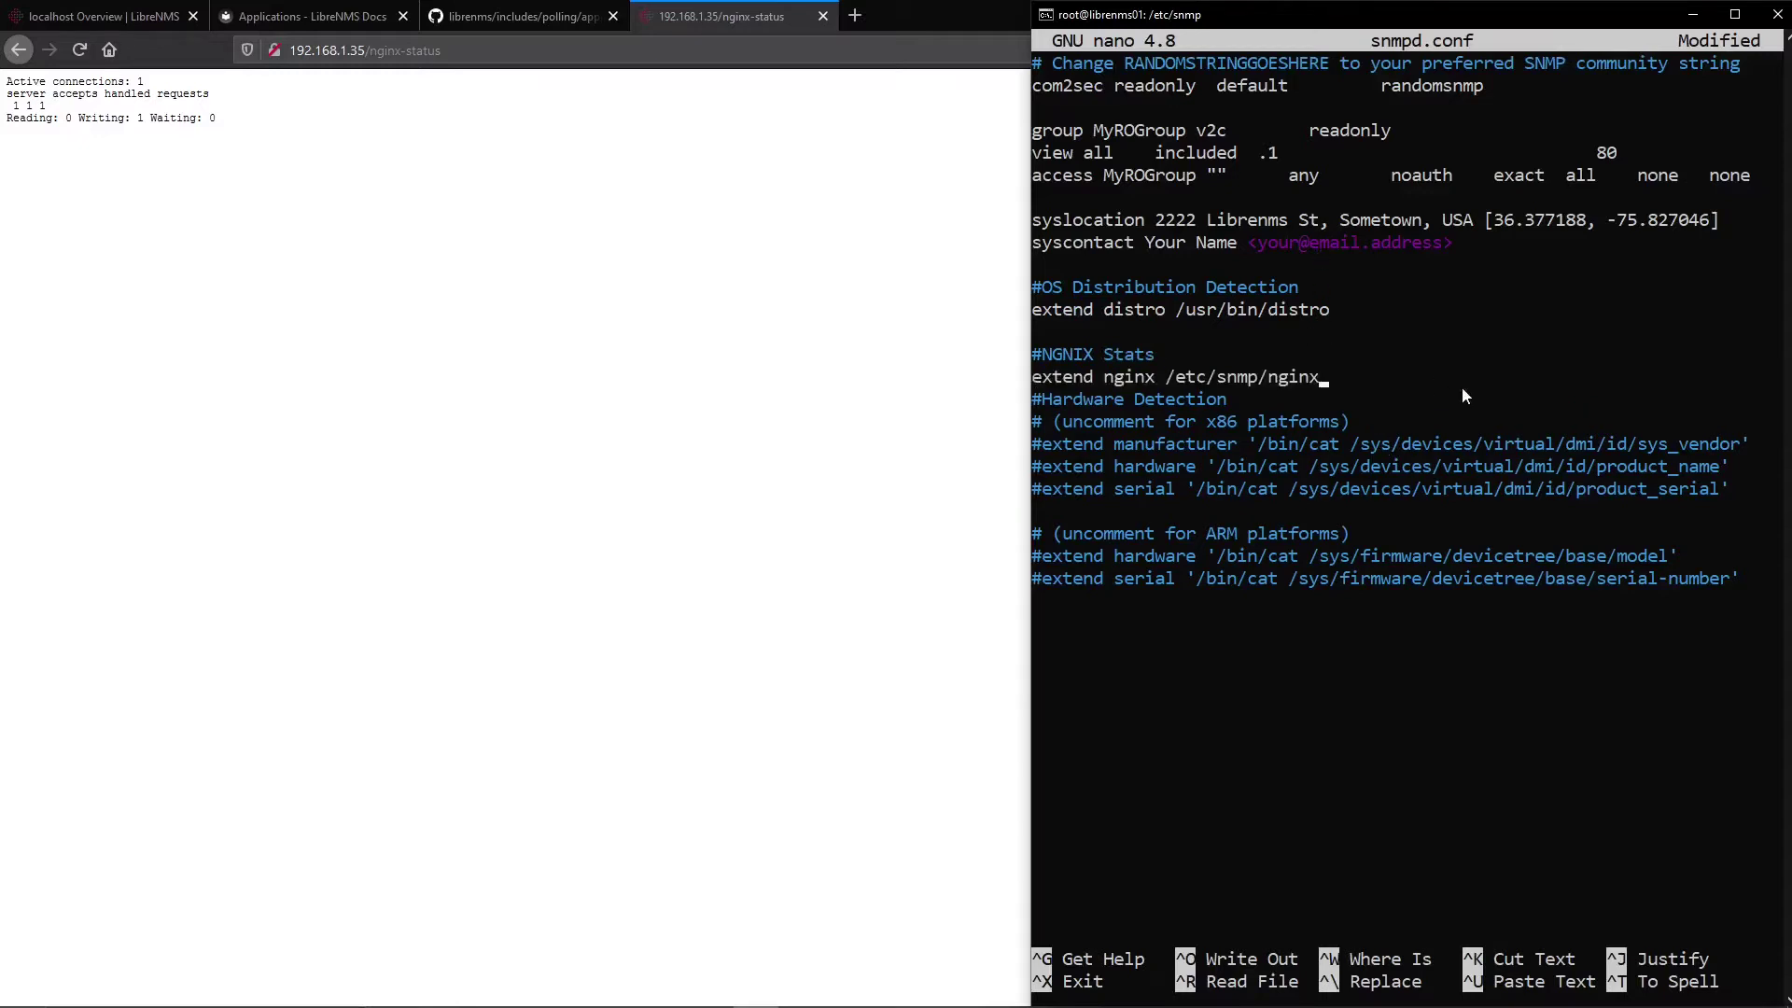
{"action": "key", "text": "Up"}
{"action": "key", "text": "Left"}
{"action": "key", "text": "Left"}
{"action": "key", "text": "Left"}
{"action": "key", "text": "Left"}
{"action": "key", "text": "Left"}
{"action": "key", "text": "Left"}
{"action": "key", "text": "ctrl+o"}
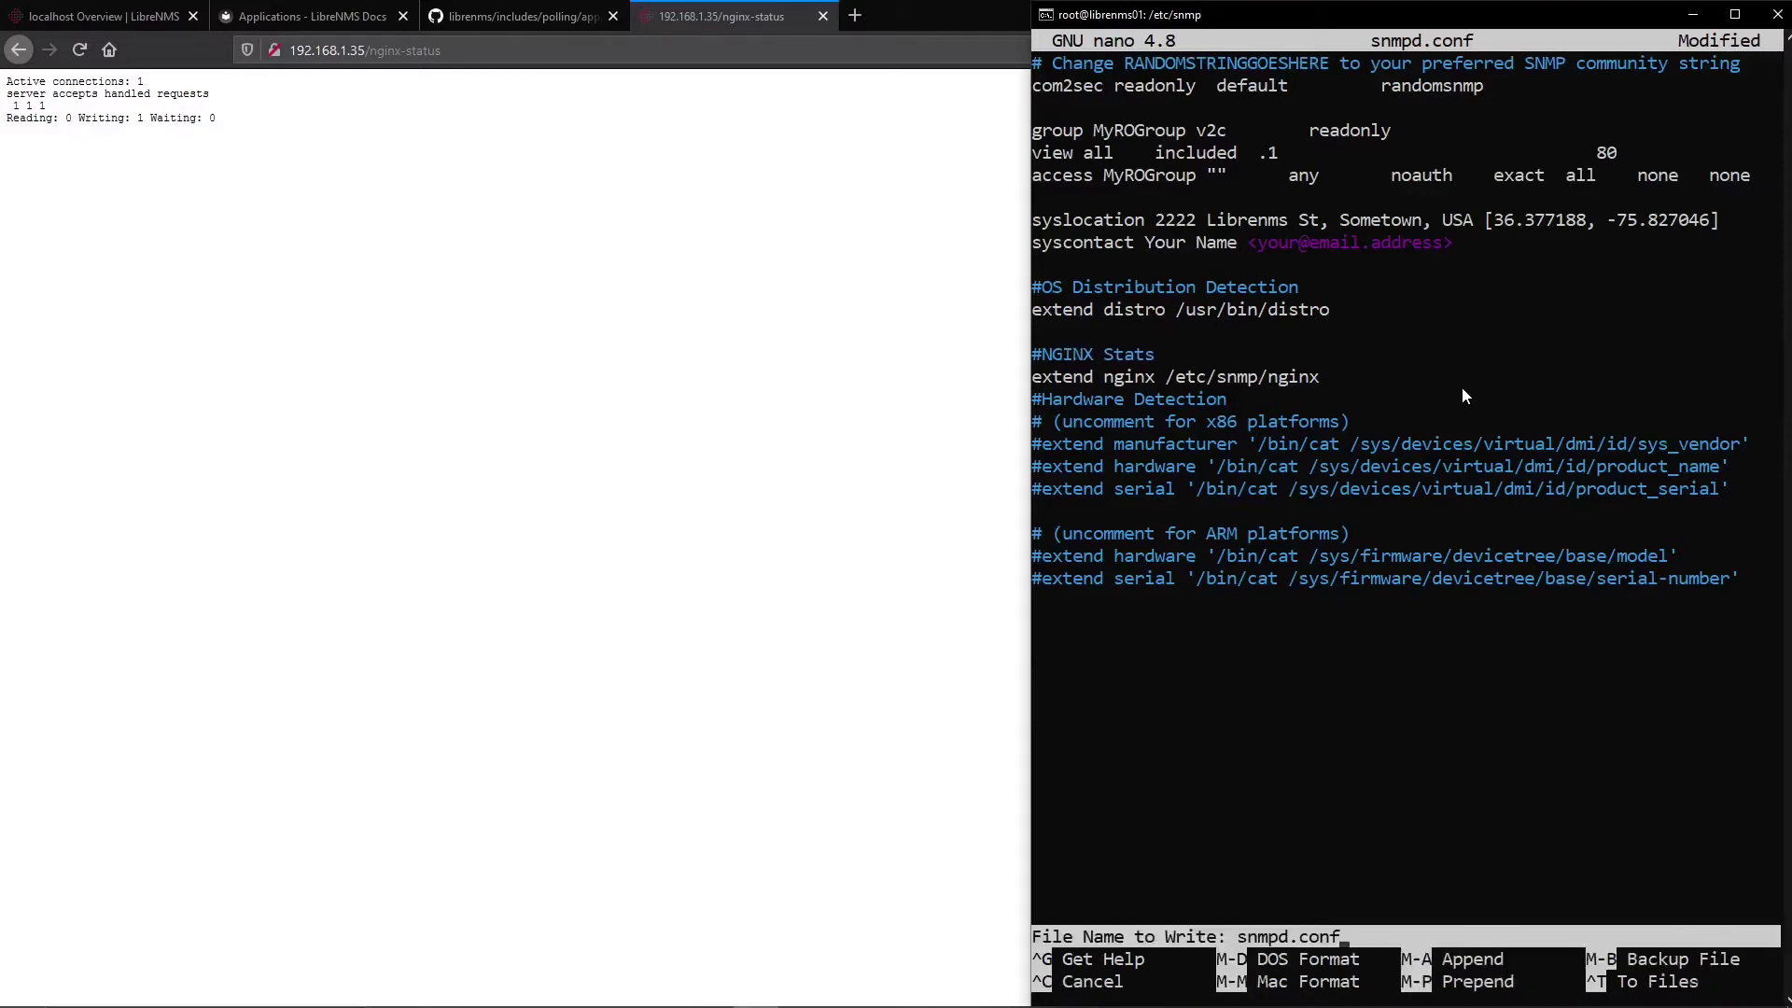
{"action": "key", "text": "Return"}
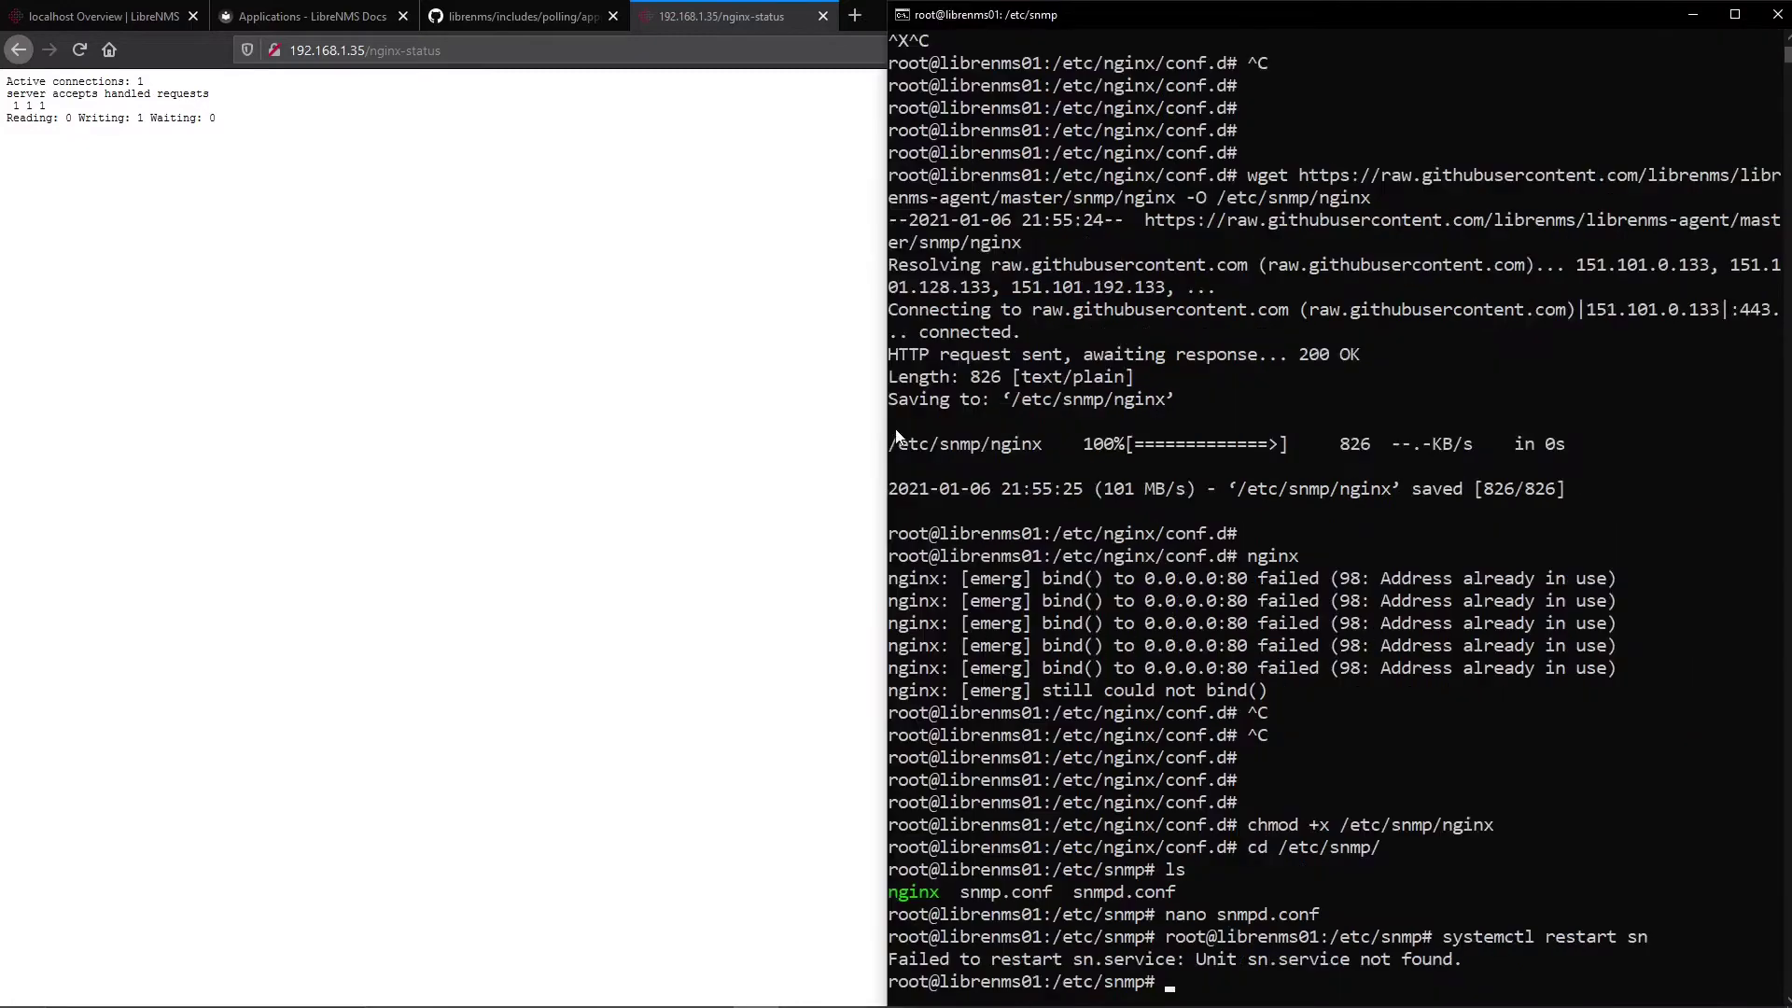
- Restart snmpd.service
{"action": "key", "text": "Up"}
{"action": "type", "text": "mpd.service"}
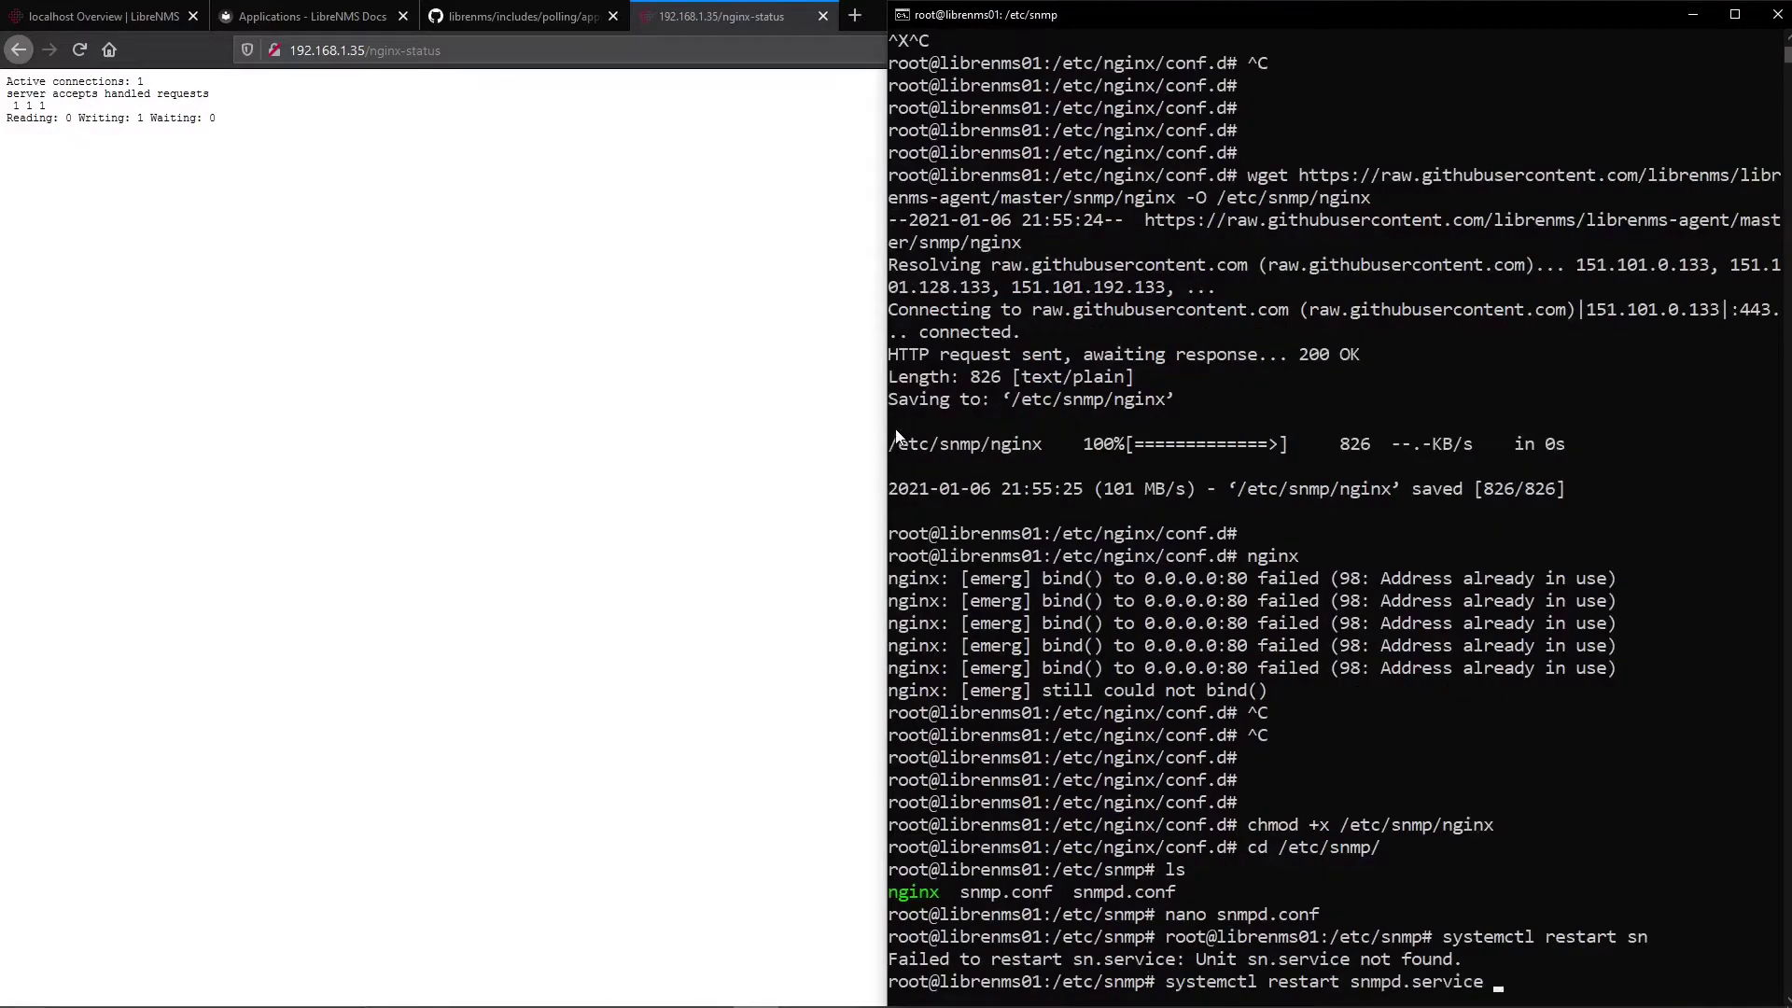
{"action": "key", "text": "Return"}
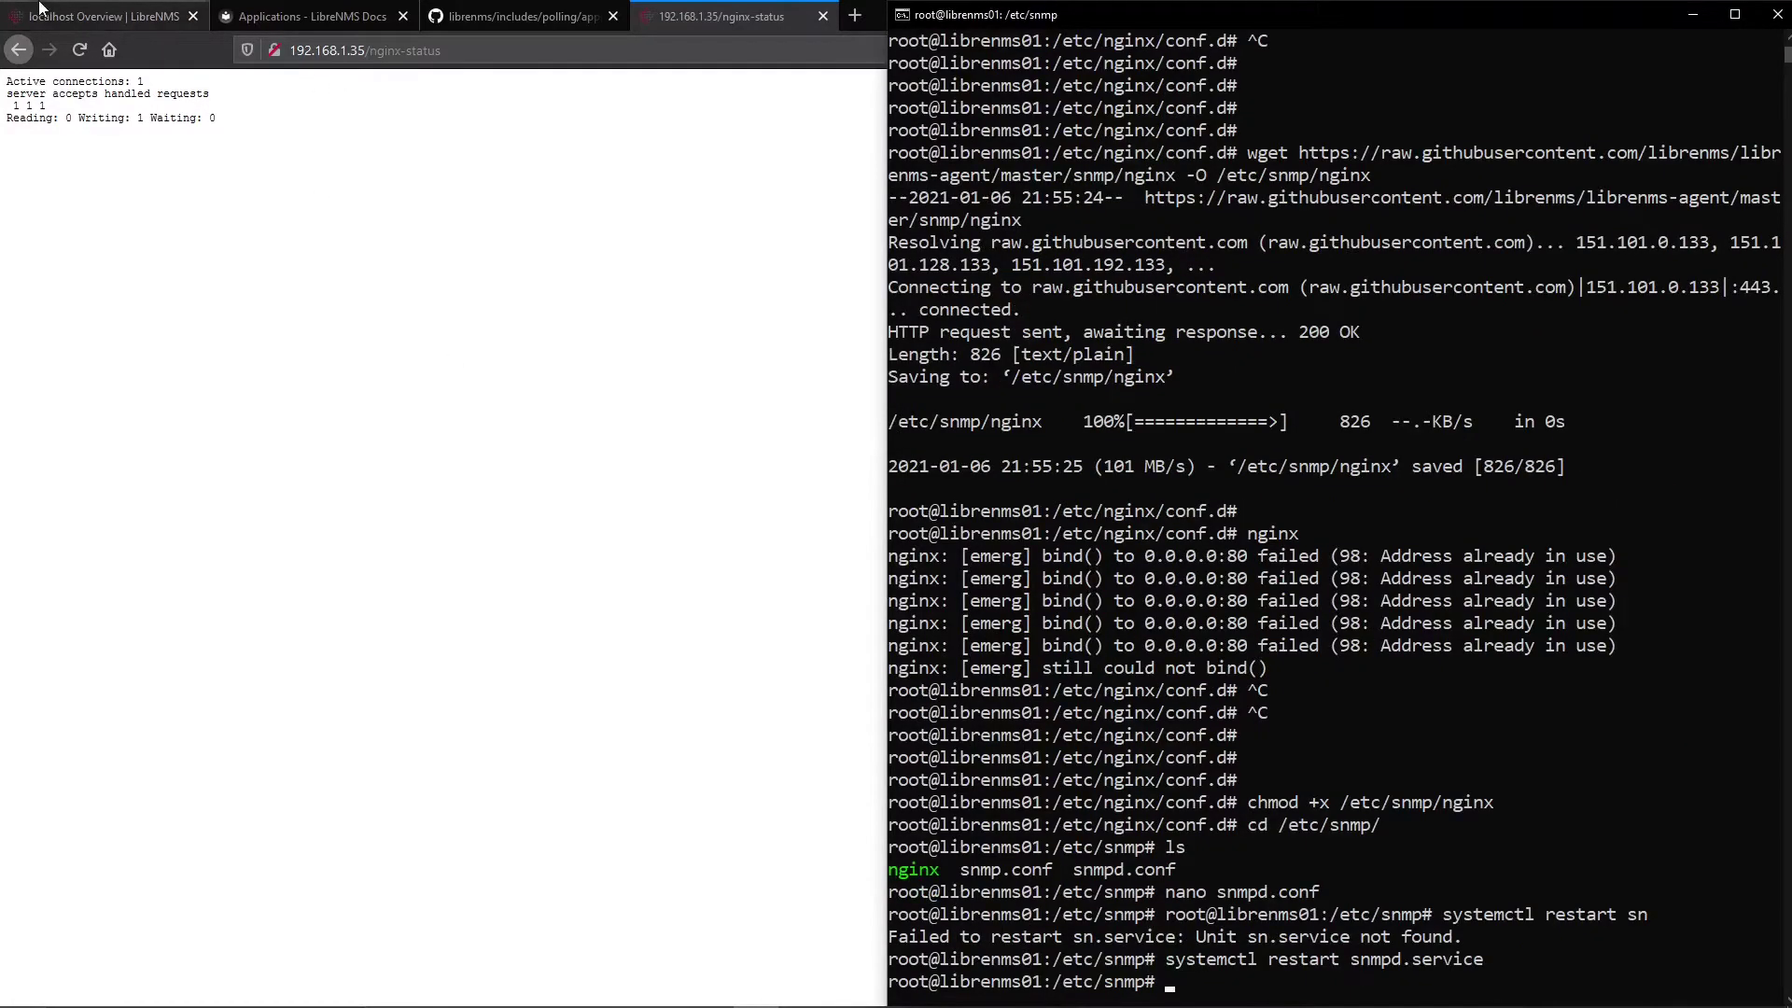
- Open the localhost device's debug capture page from its more-actions menu
{"action": "left_click", "coordinate": [378, 16]}
{"action": "scroll", "coordinate": [703, 805], "scroll_direction": "down", "scroll_amount": 3}
{"action": "scroll", "coordinate": [703, 805], "scroll_direction": "down", "scroll_amount": 1}
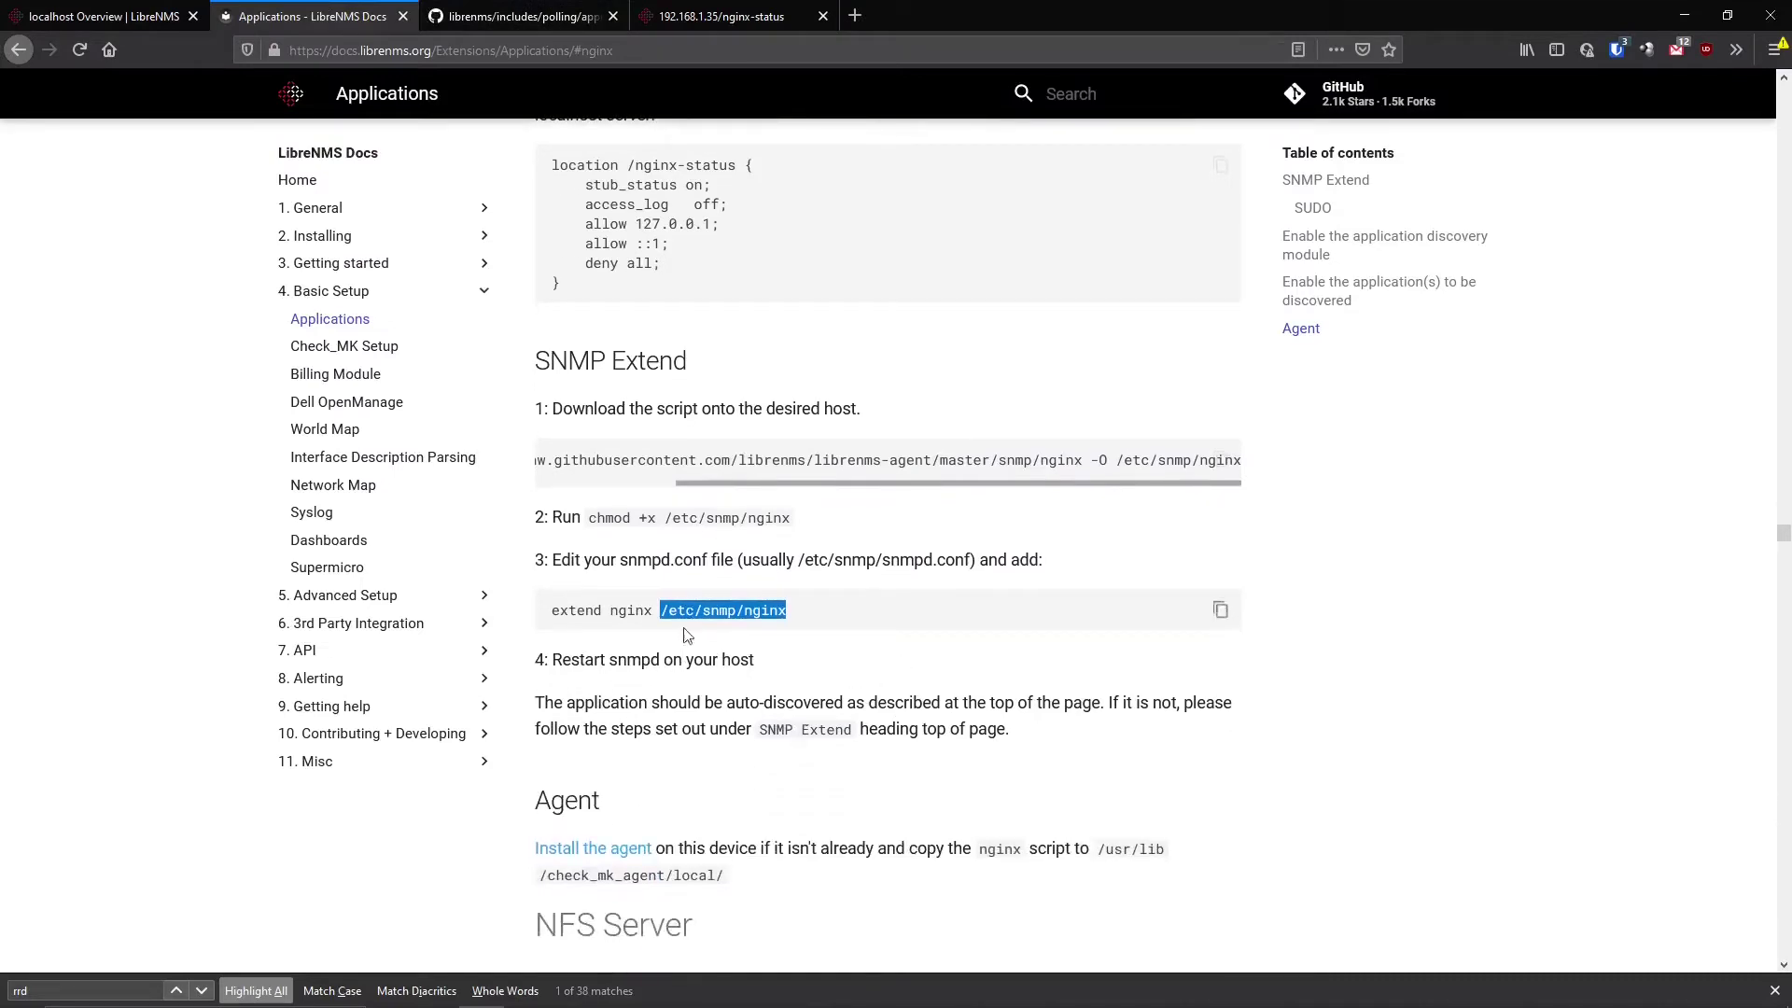
{"action": "left_click", "coordinate": [97, 18]}
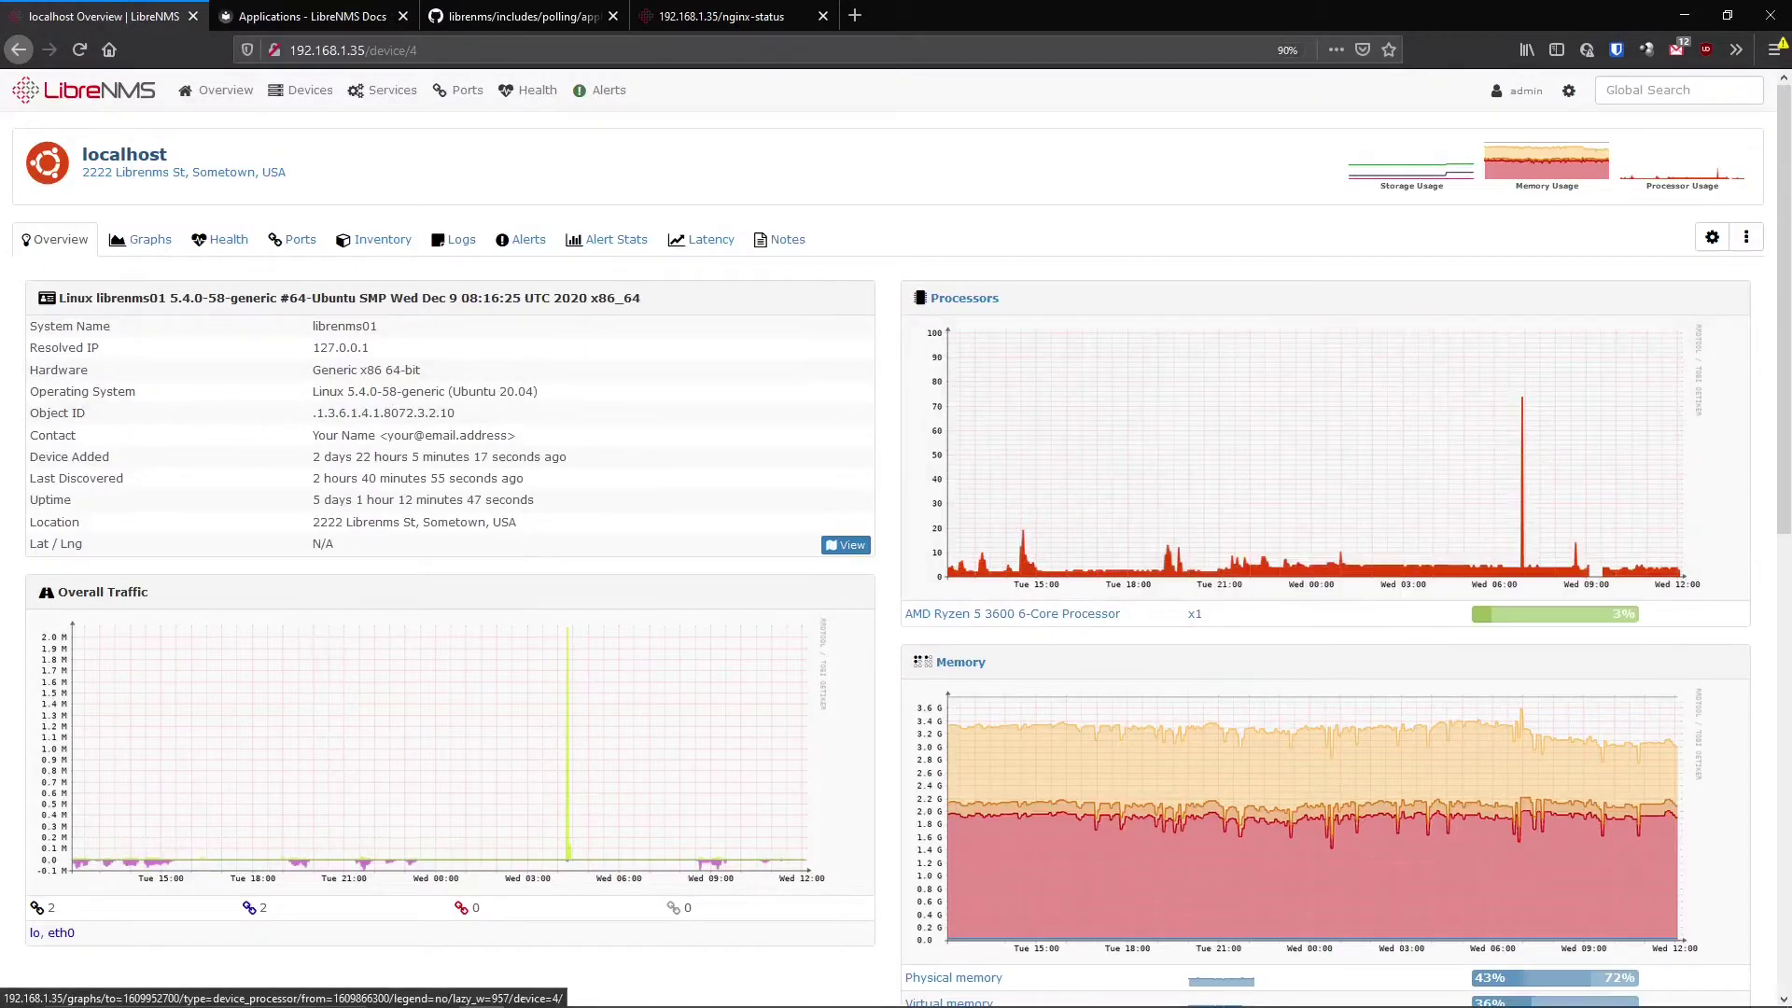
{"action": "left_click", "coordinate": [1747, 237]}
{"action": "left_click", "coordinate": [1717, 333]}
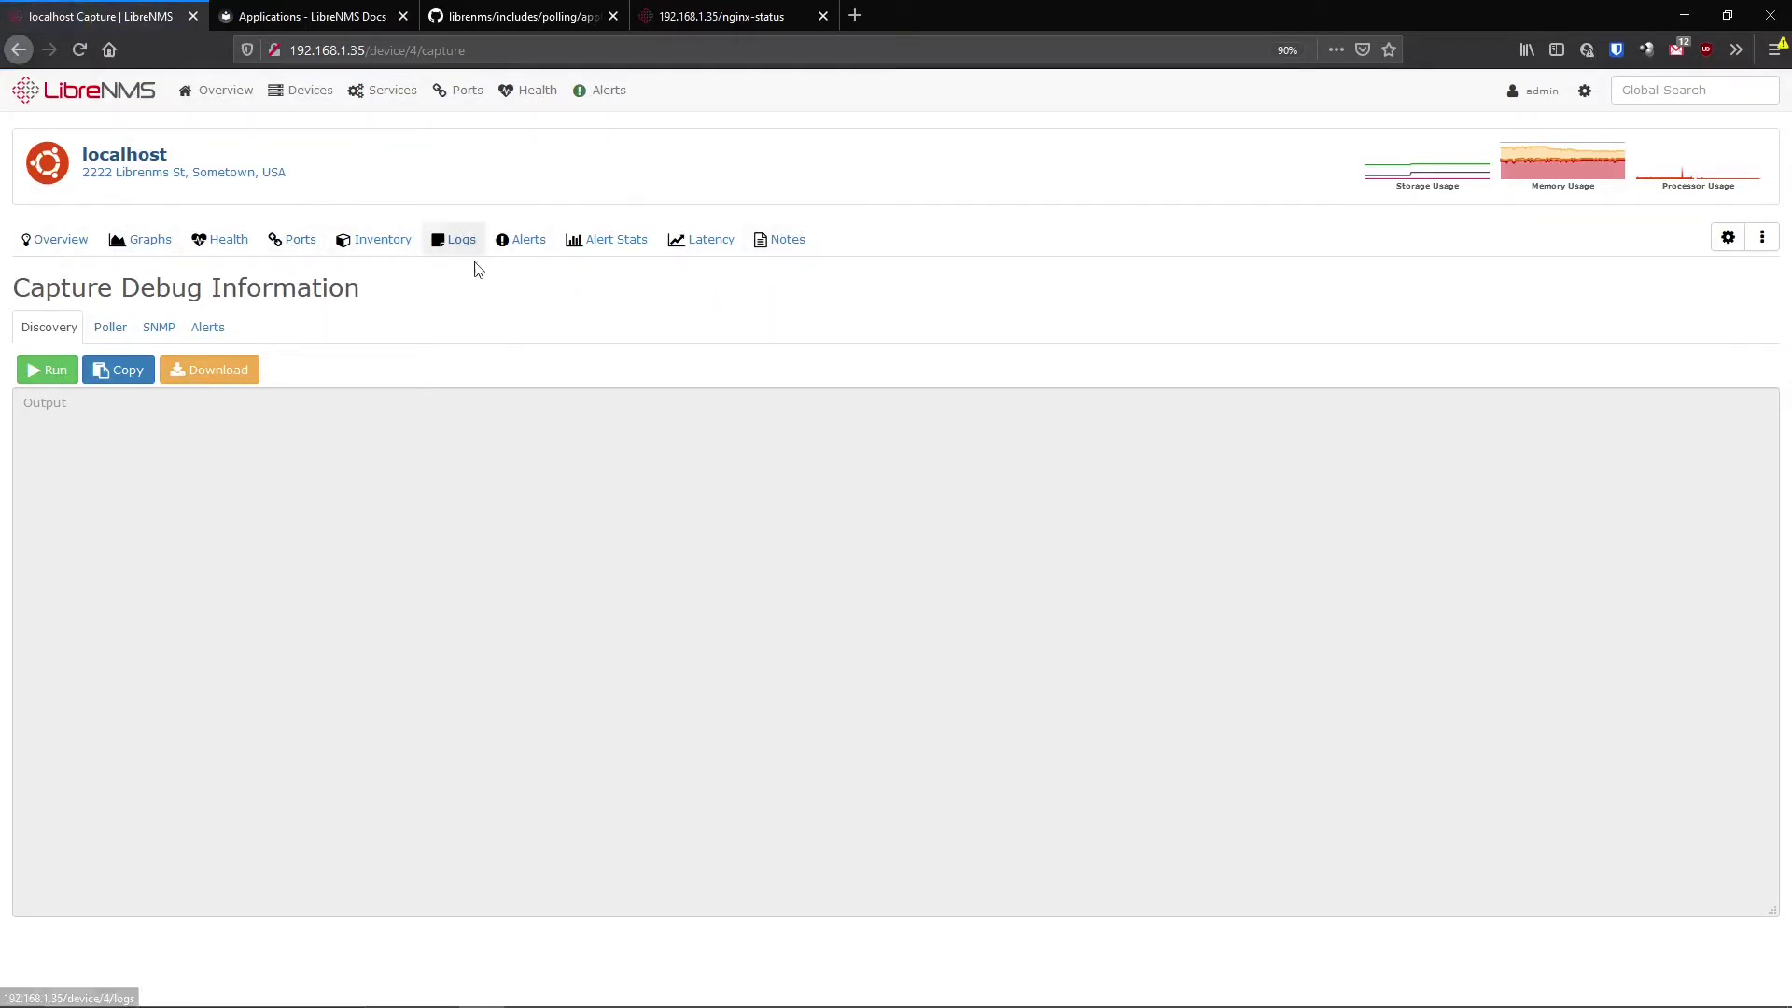
- Run the discovery capture for localhost and return to the device overview
{"action": "mouse_move", "coordinate": [627, 82]}
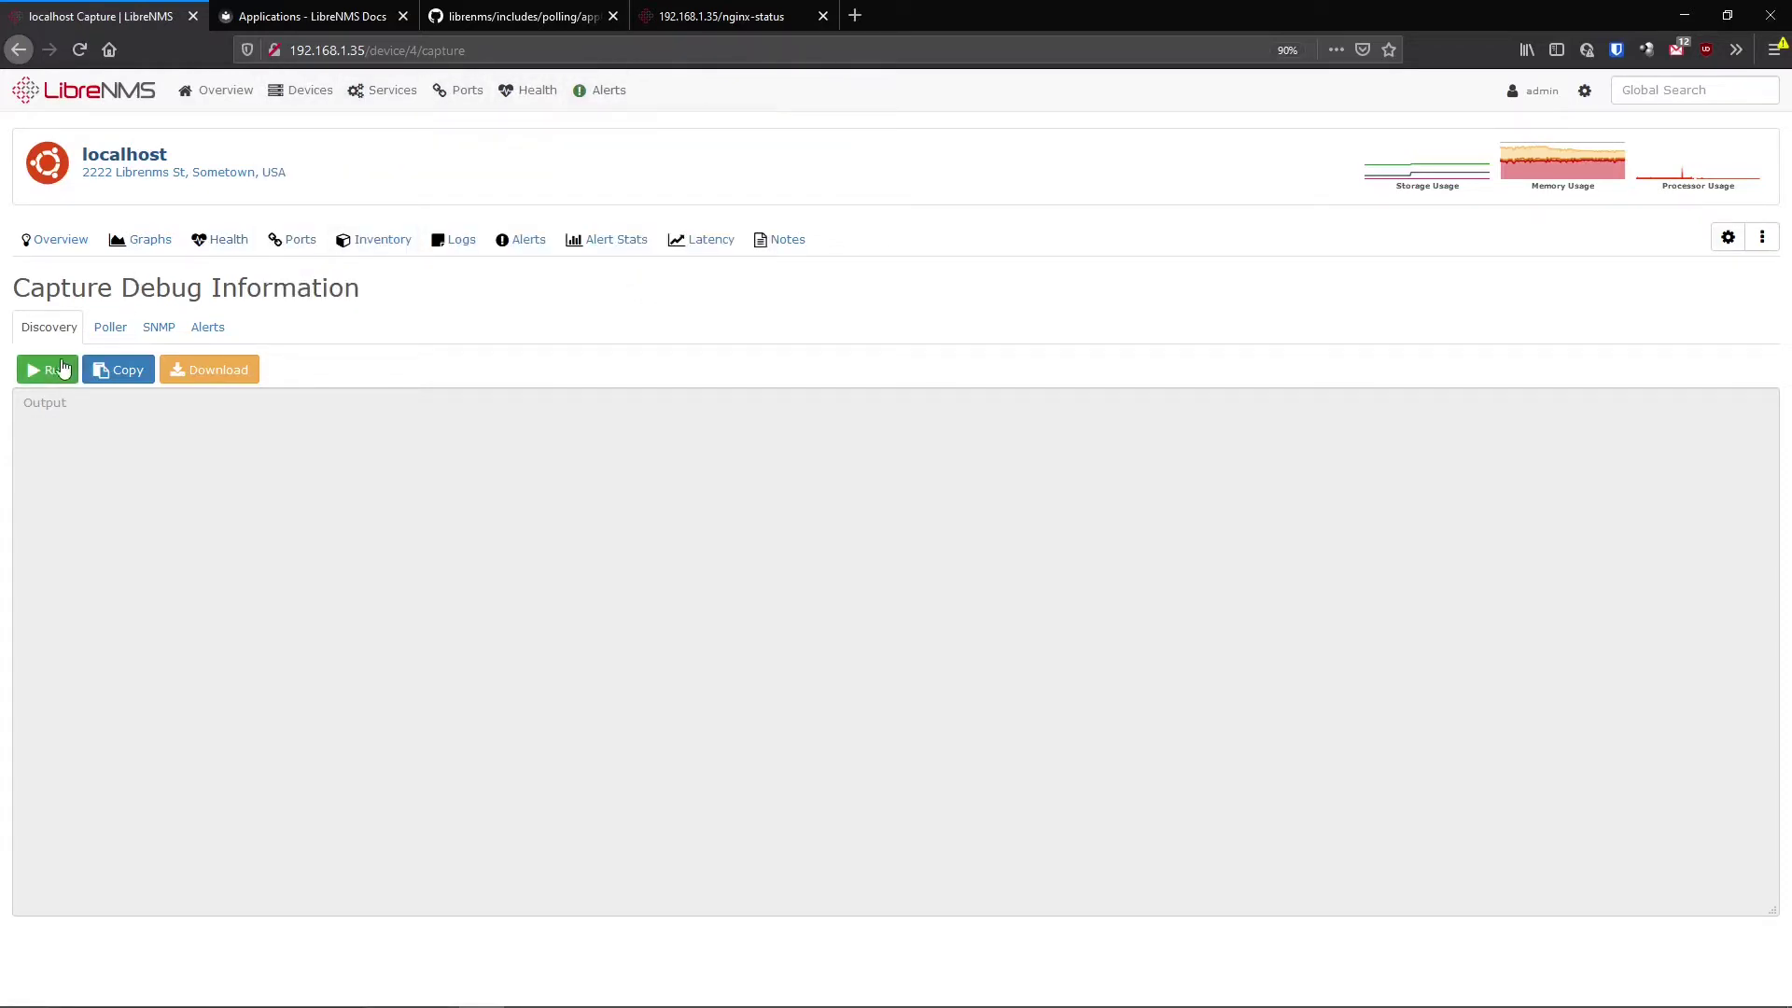
{"action": "mouse_move", "coordinate": [589, 124]}
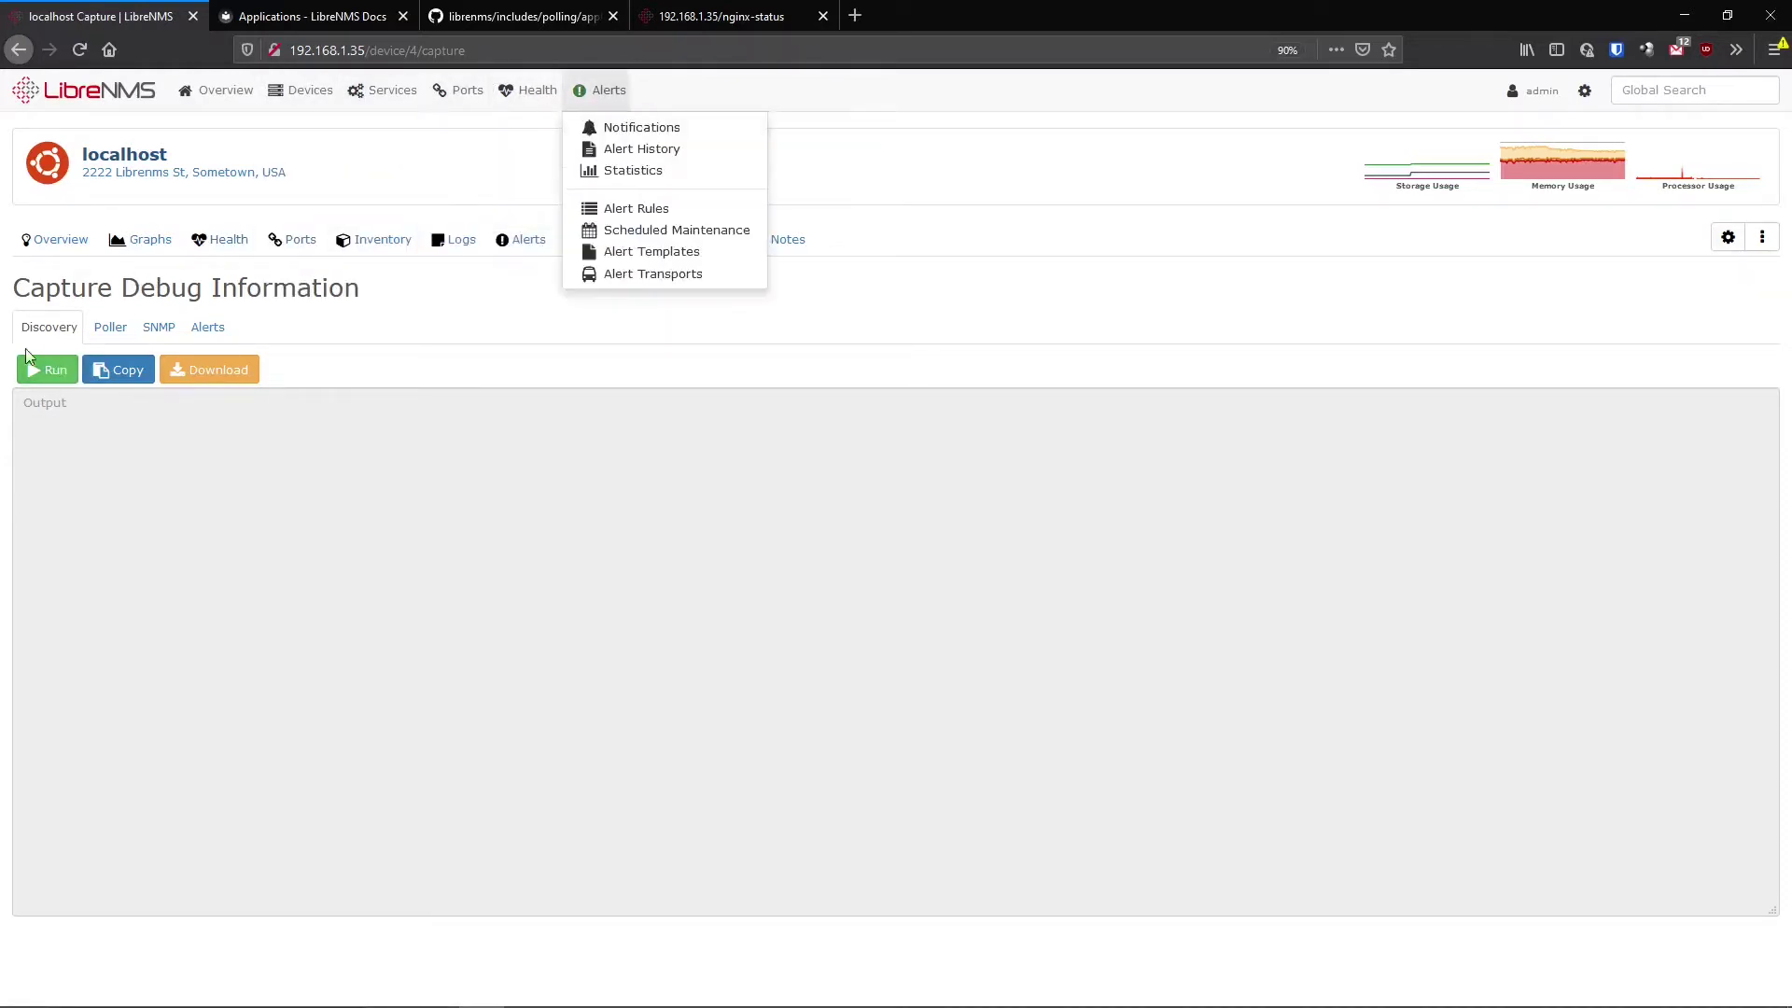
{"action": "left_click", "coordinate": [47, 370]}
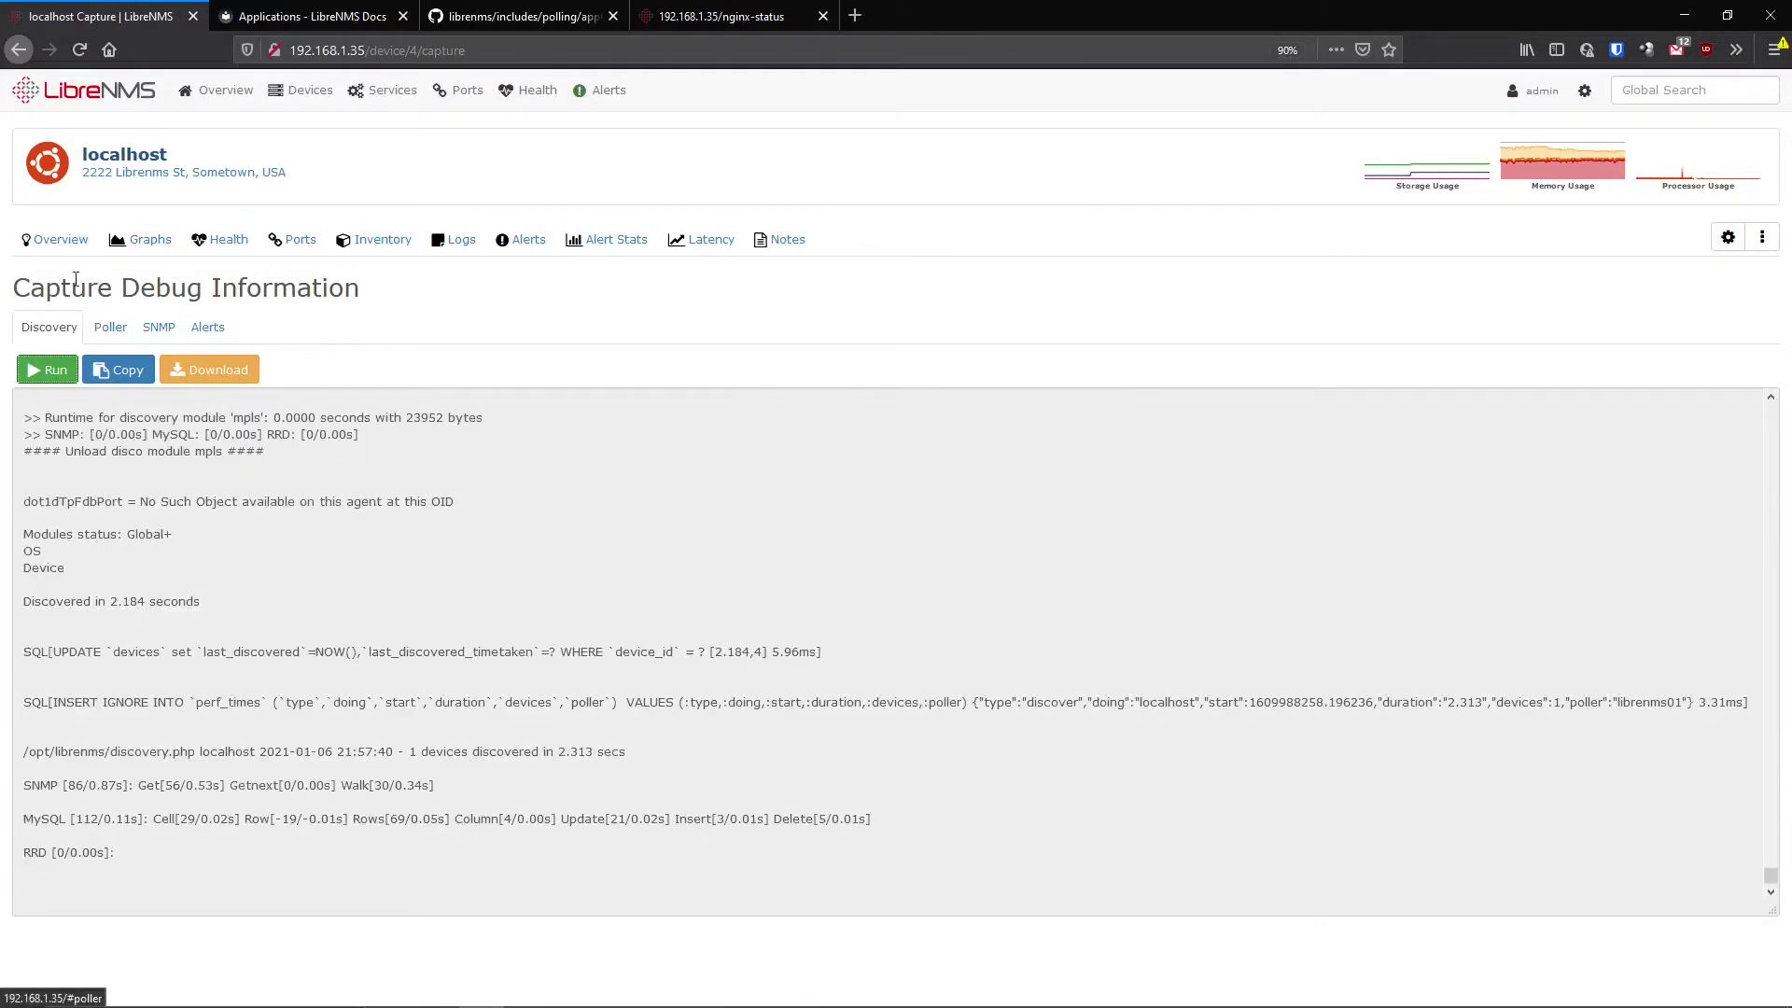
{"action": "left_click", "coordinate": [60, 240]}
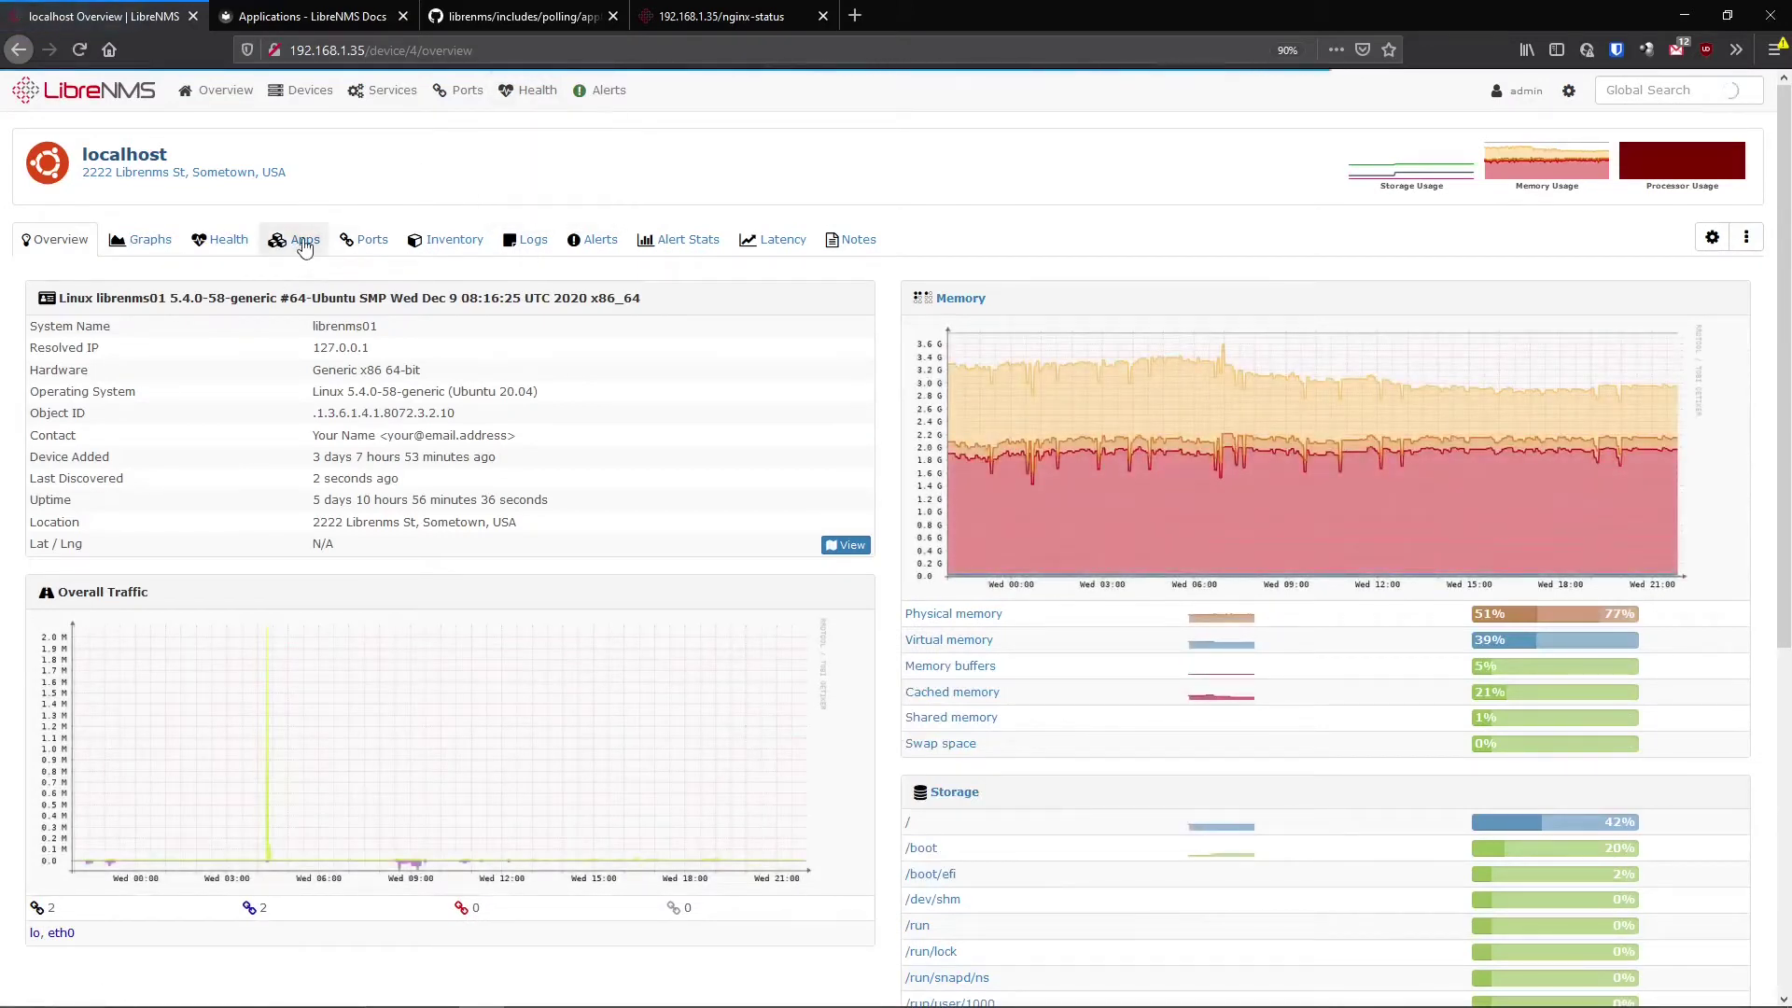
- View the blank nginx graphs on the localhost Apps page, then reopen the debug capture page
{"action": "left_click", "coordinate": [304, 243]}
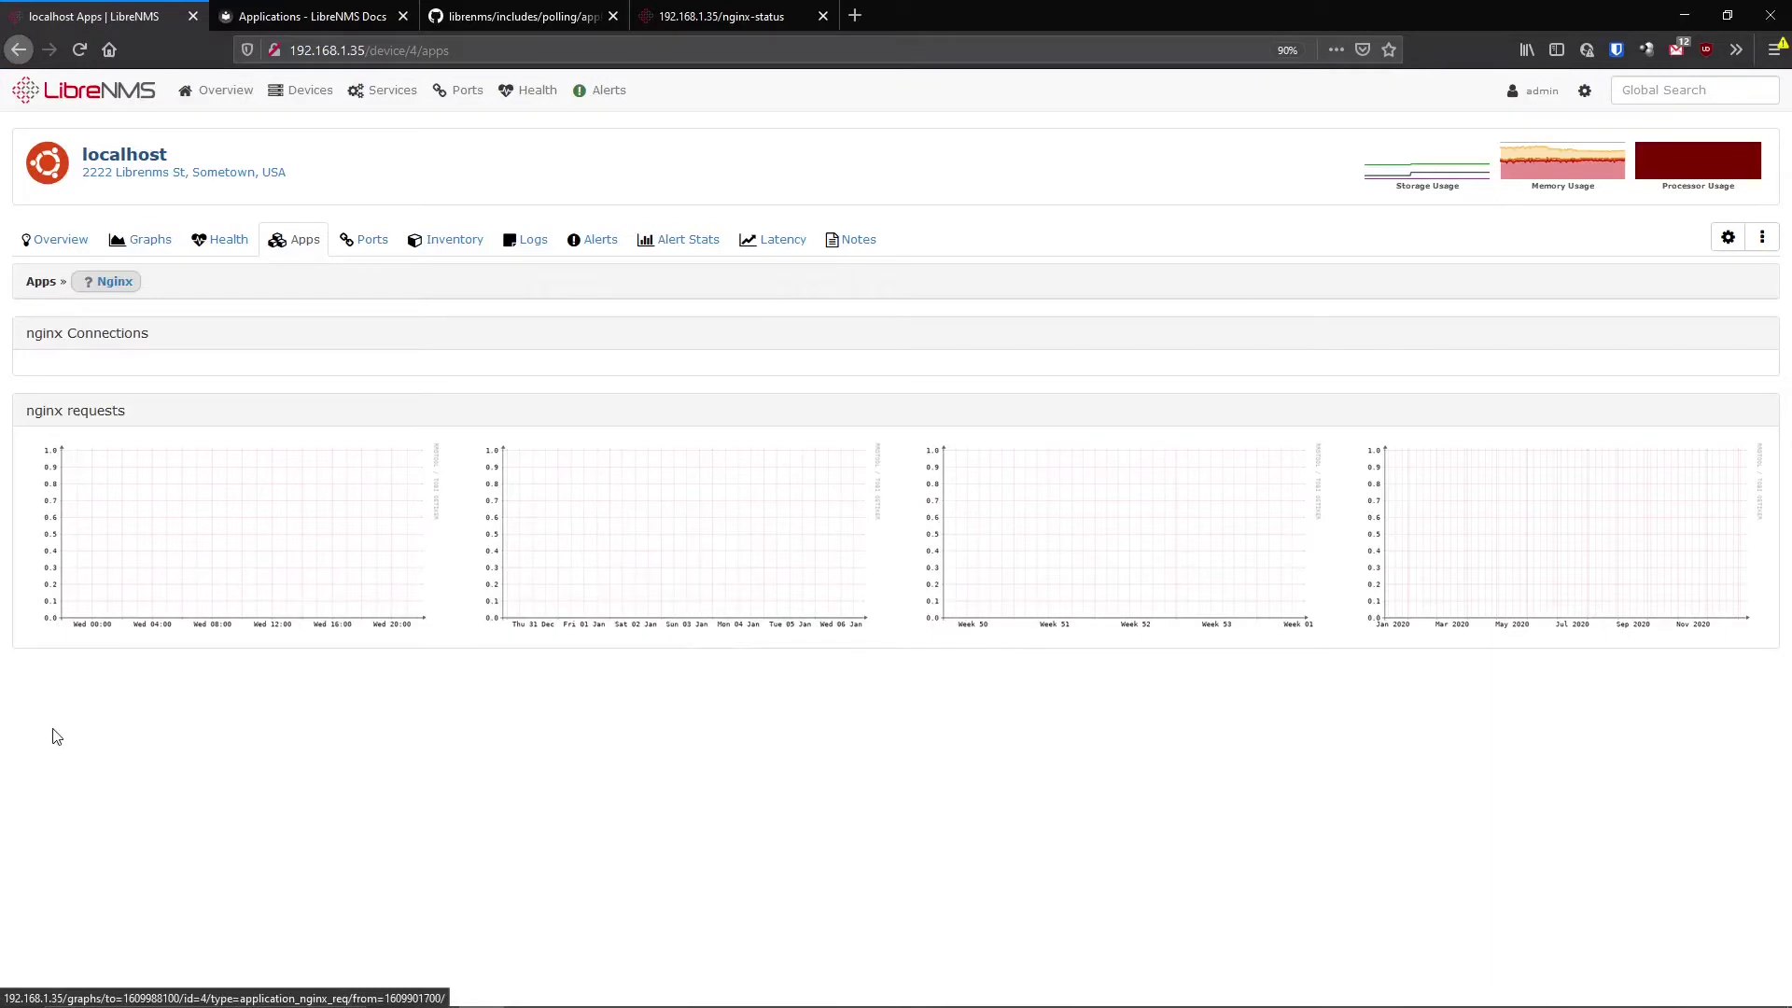
{"action": "left_click", "coordinate": [1761, 239]}
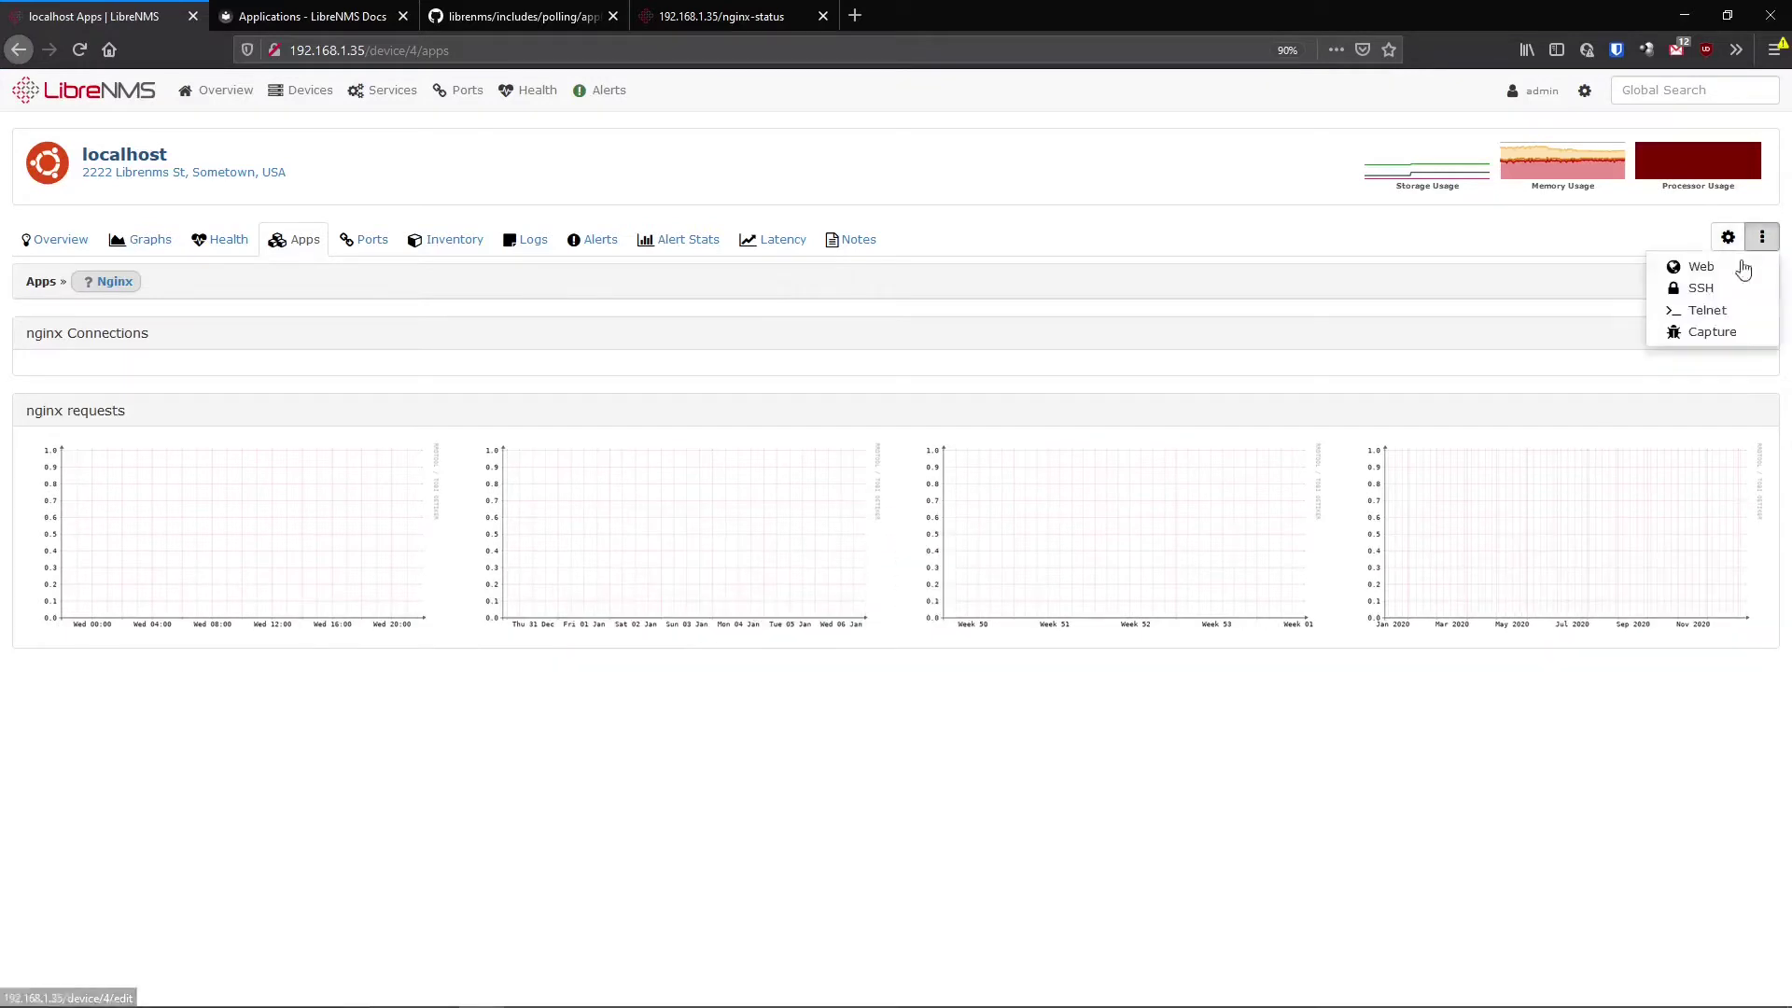
{"action": "left_click", "coordinate": [1723, 328]}
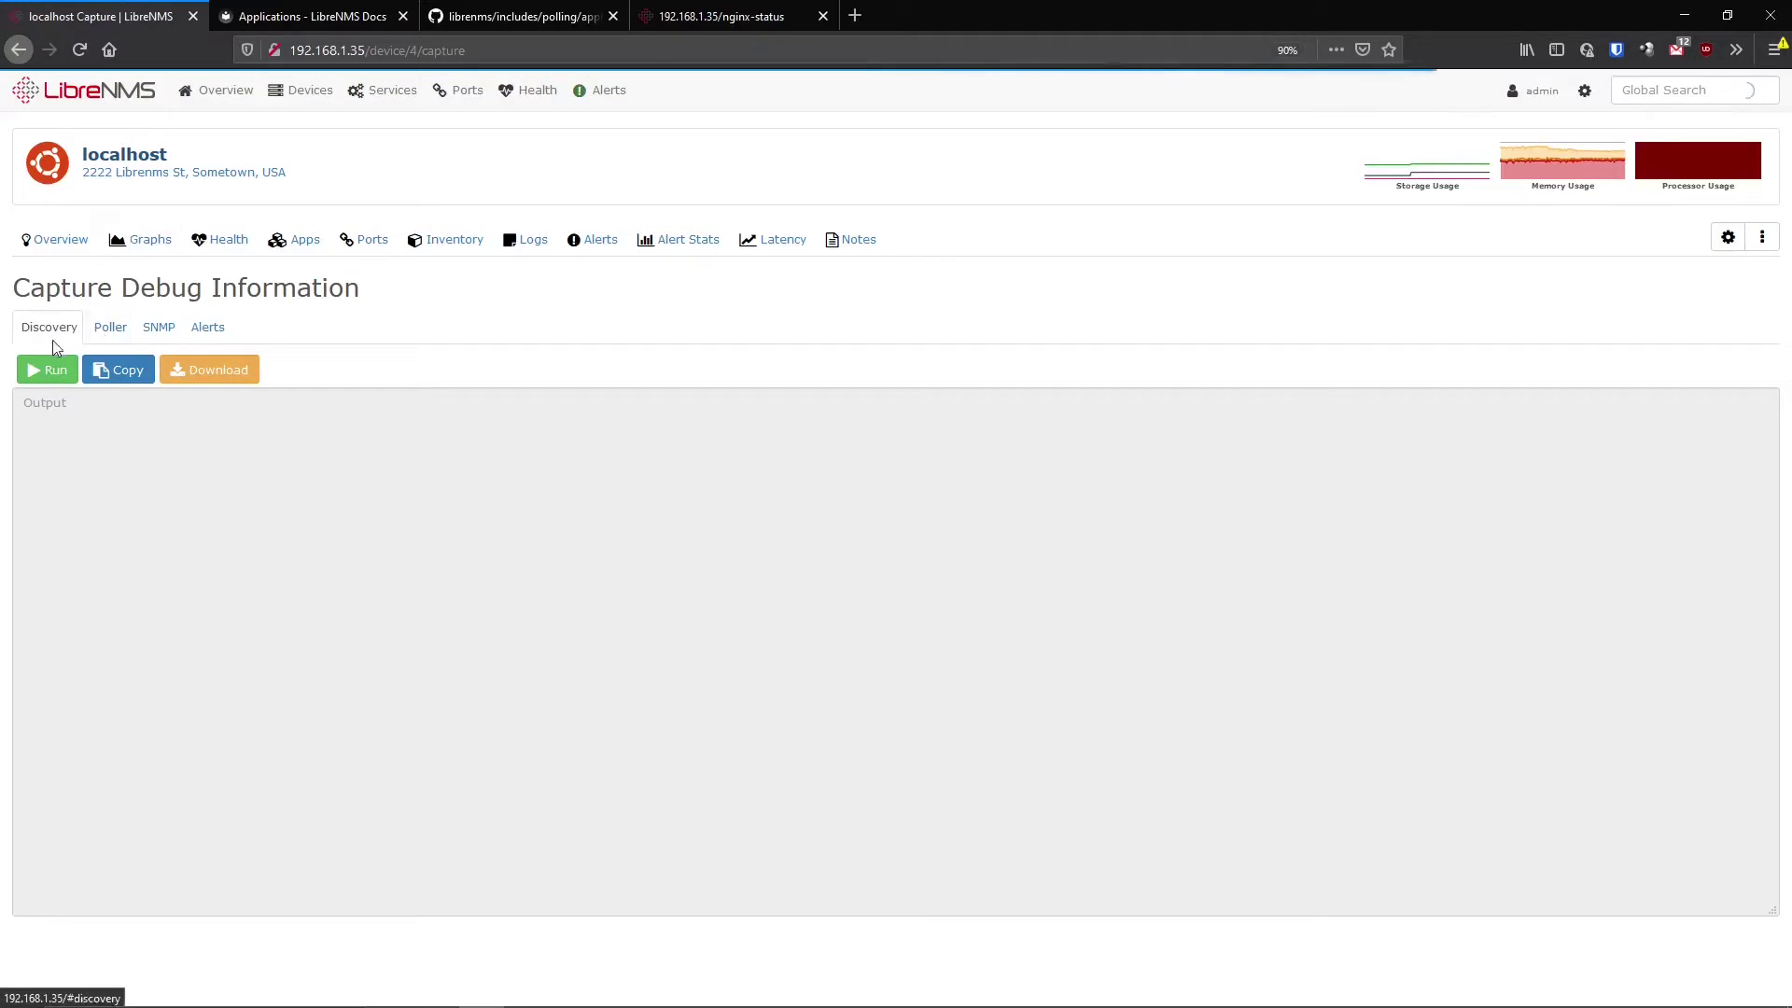
- Run the poller debug capture for localhost and check the nginx graphs on the Apps page
{"action": "left_click", "coordinate": [111, 328]}
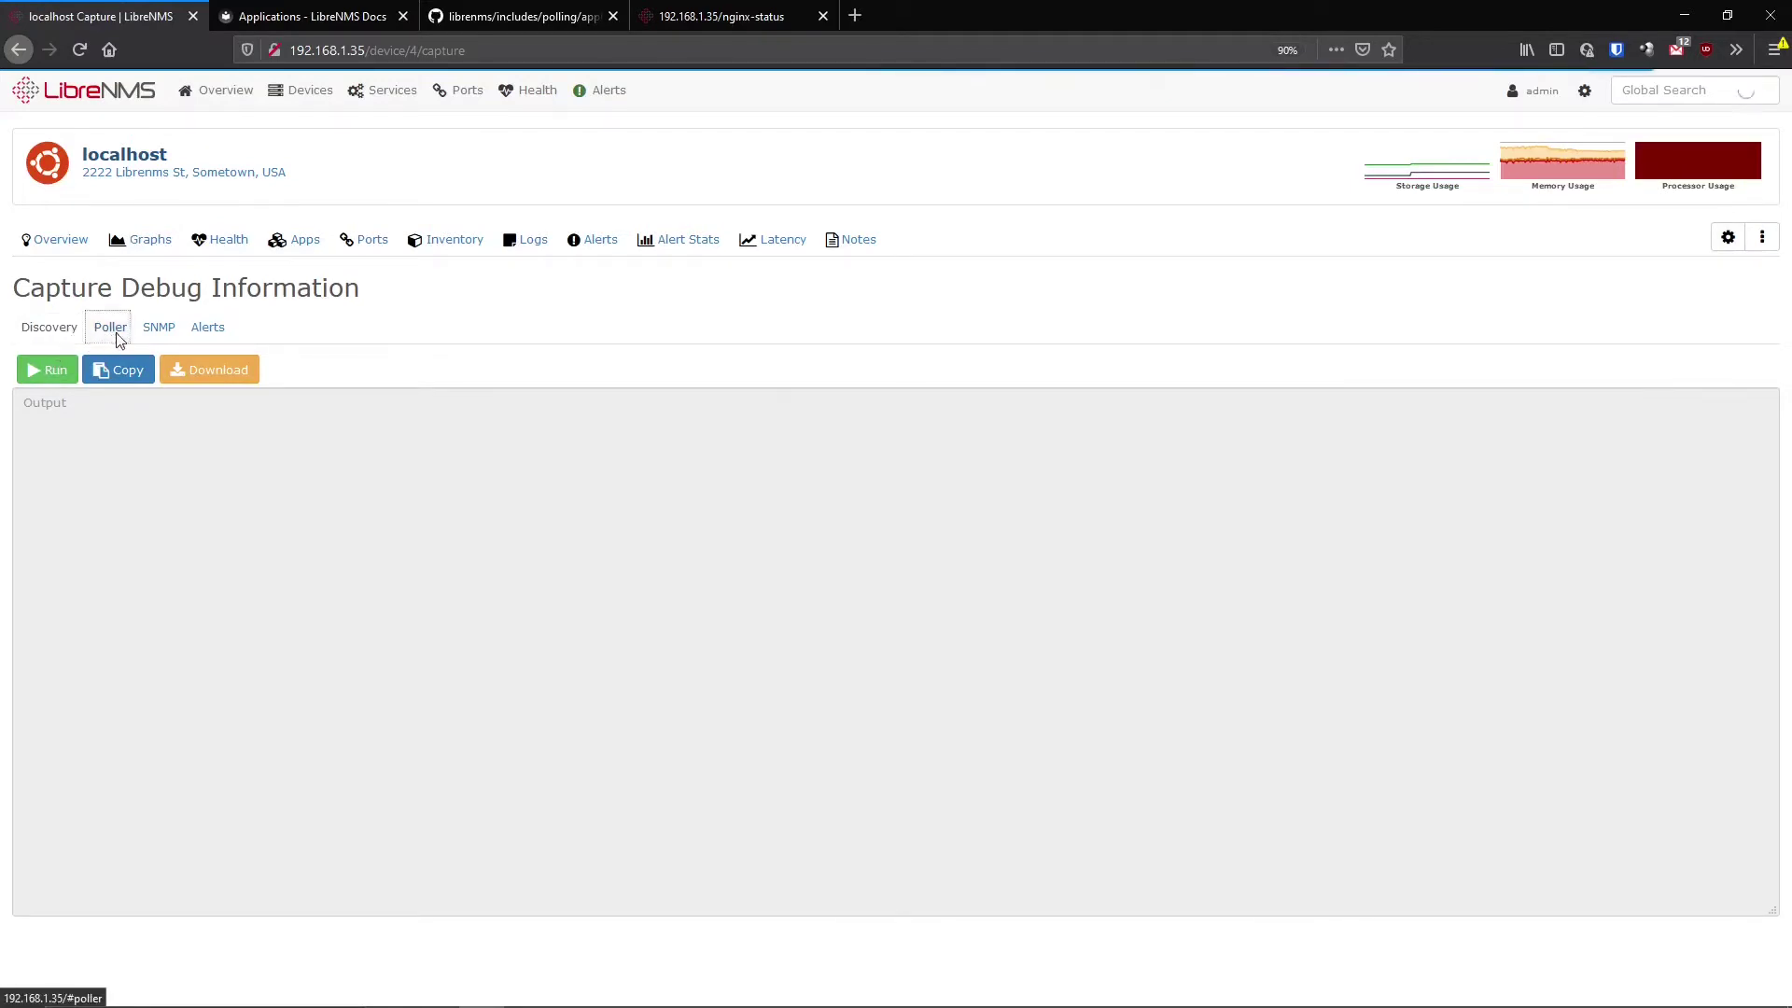
{"action": "left_click", "coordinate": [41, 372]}
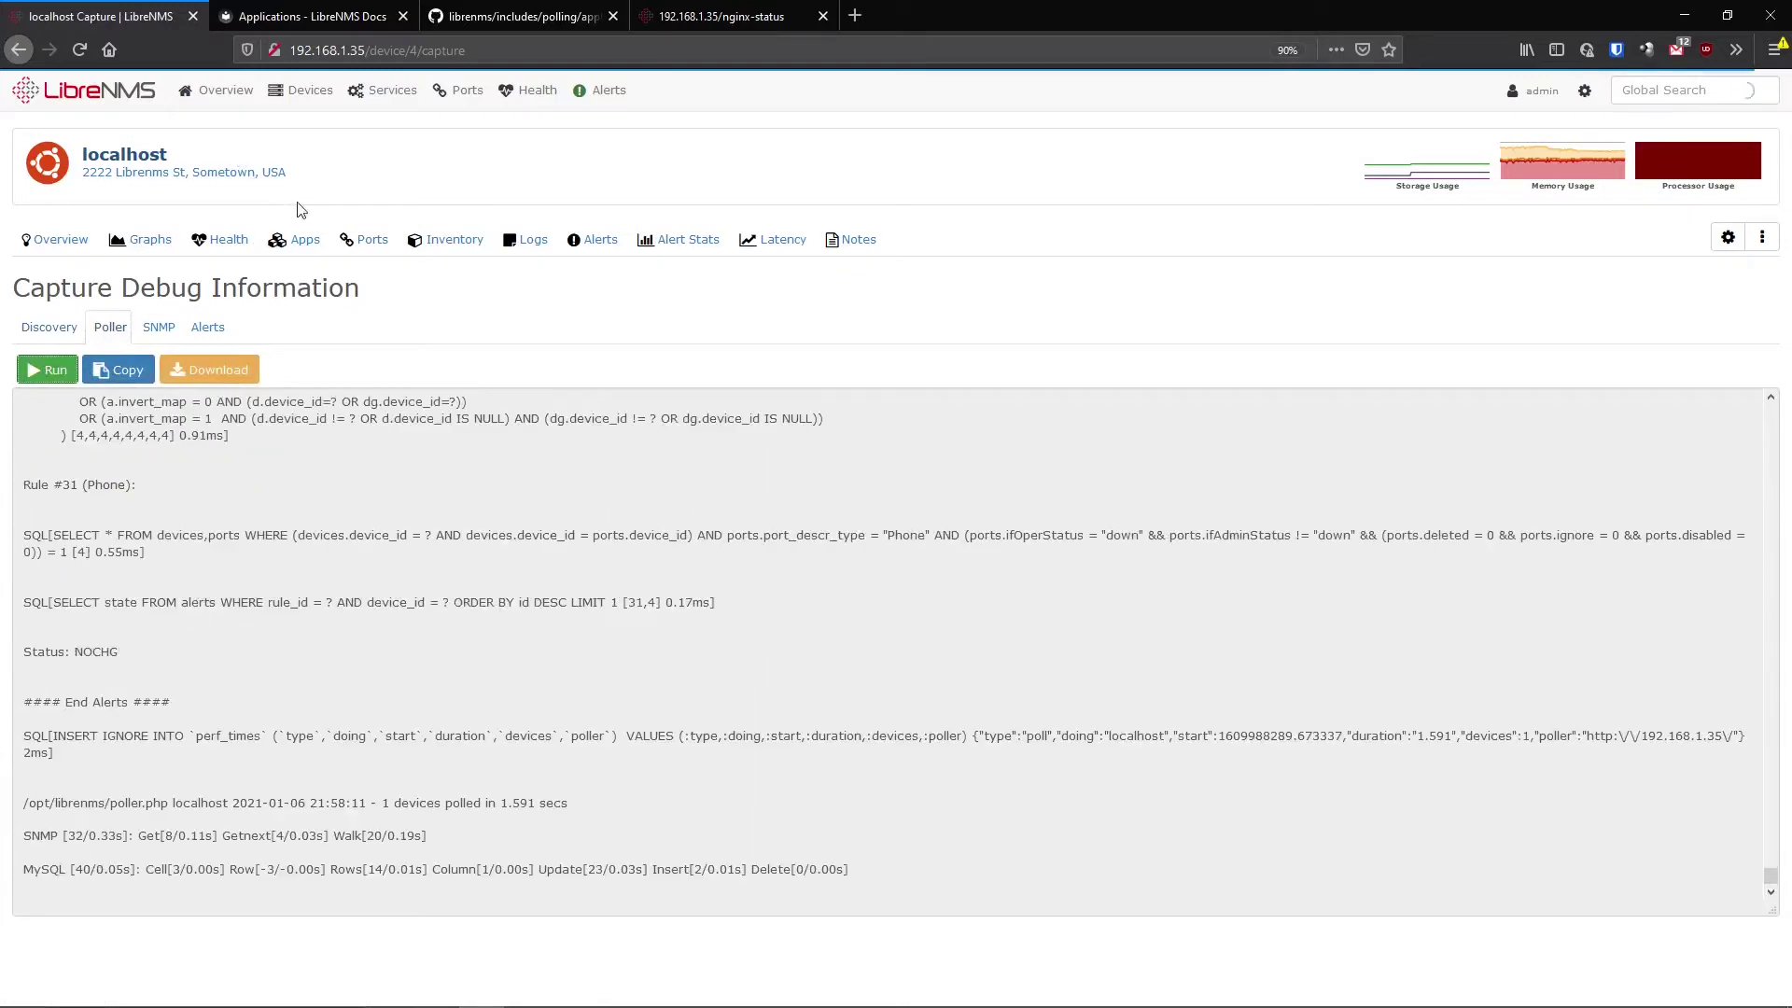
{"action": "left_click", "coordinate": [307, 252]}
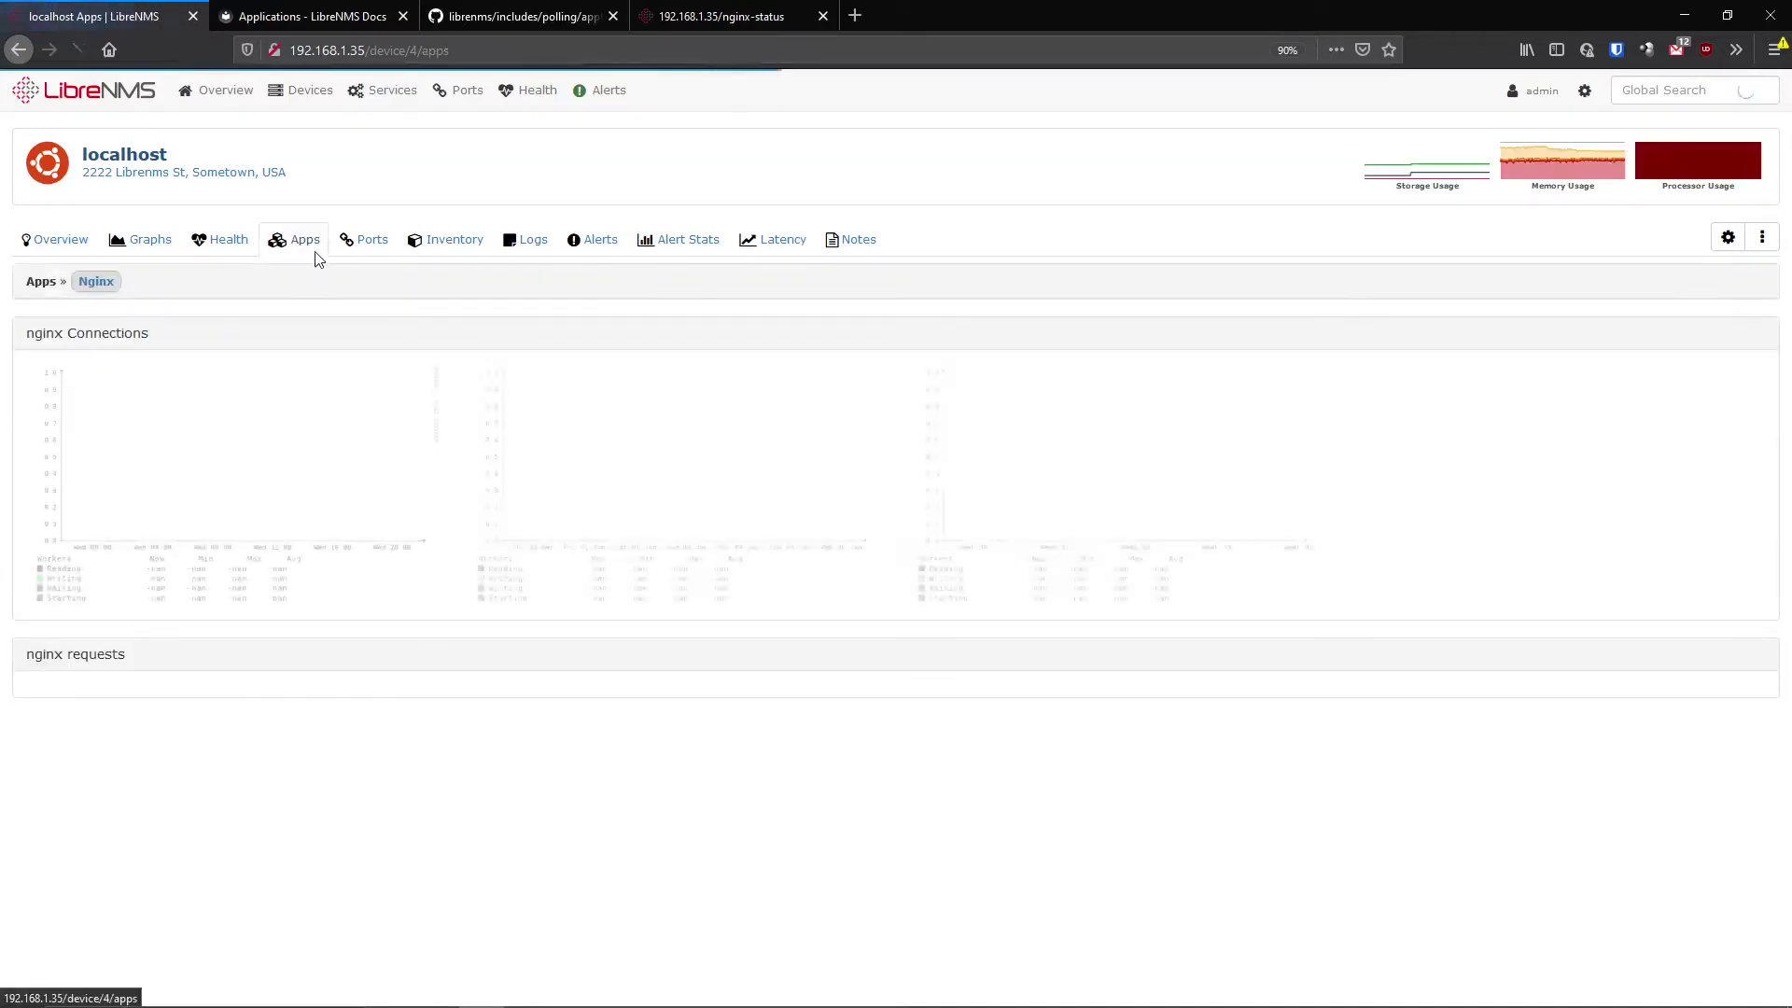
{"action": "mouse_move", "coordinate": [217, 590]}
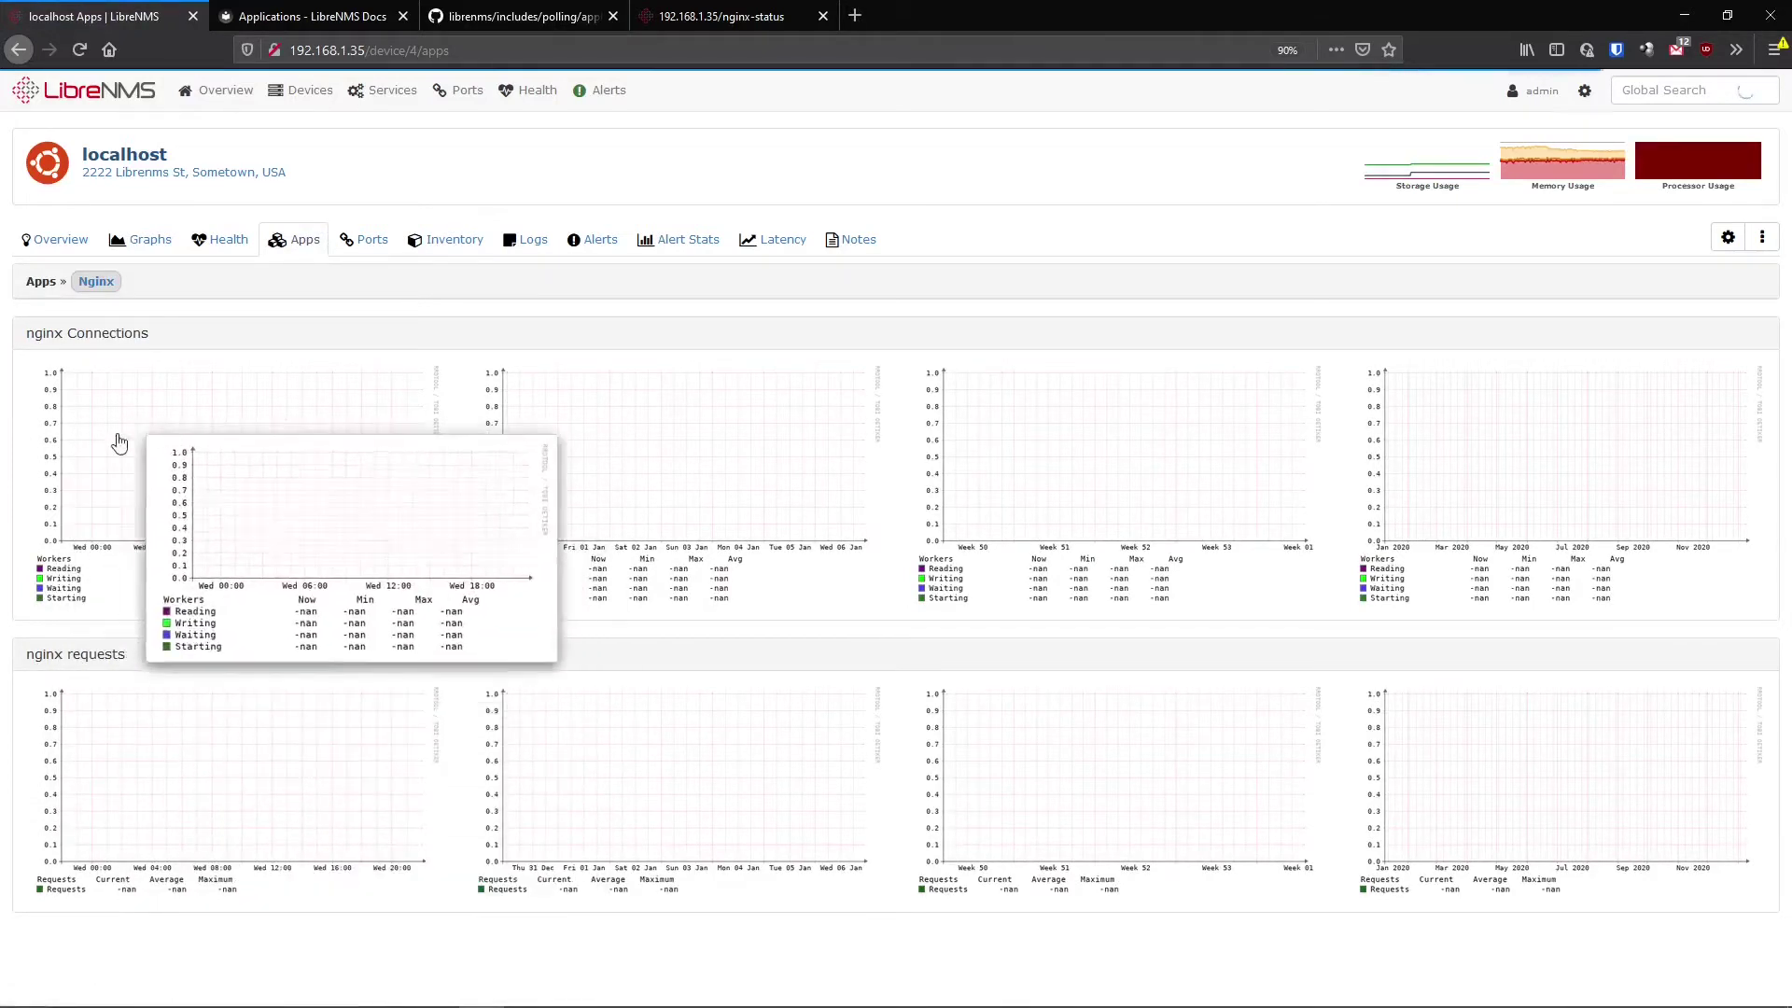
{"action": "mouse_move", "coordinate": [299, 541]}
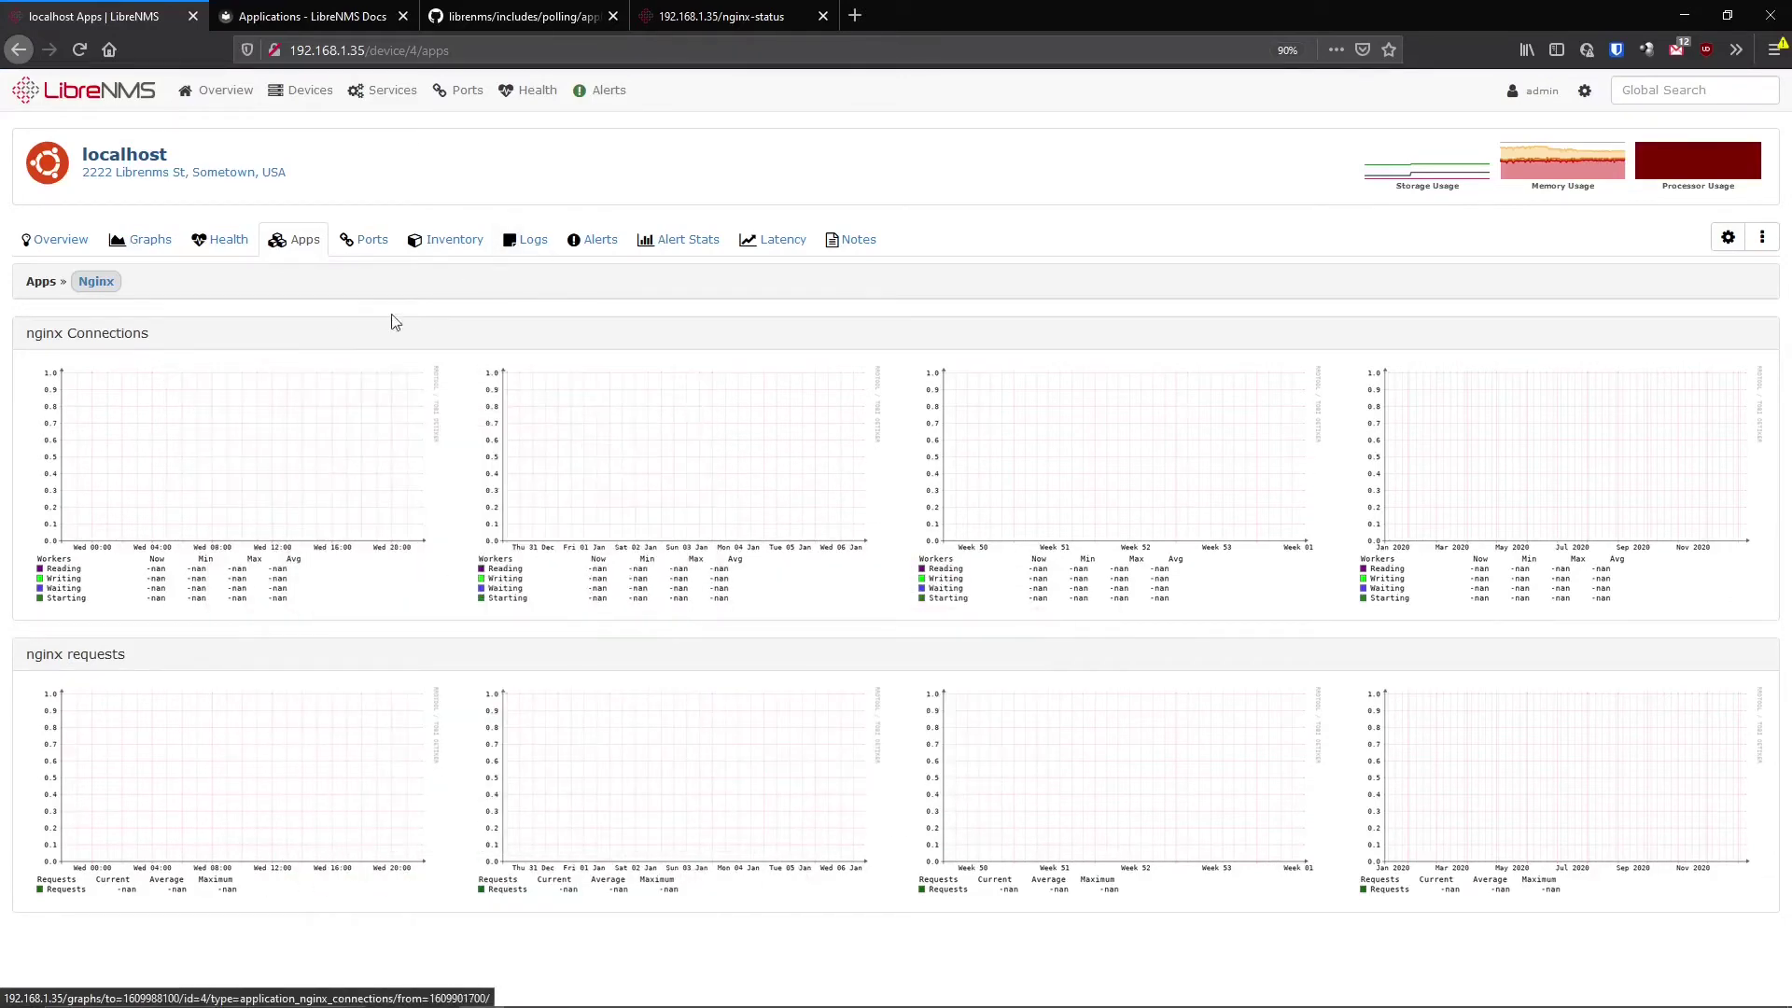
{"action": "left_click", "coordinate": [513, 17]}
- Search the LibreNMS docs for 'Maria' and jump to the MySQL application section
{"action": "left_click", "coordinate": [311, 26]}
{"action": "scroll", "coordinate": [872, 698], "scroll_direction": "up", "scroll_amount": 20}
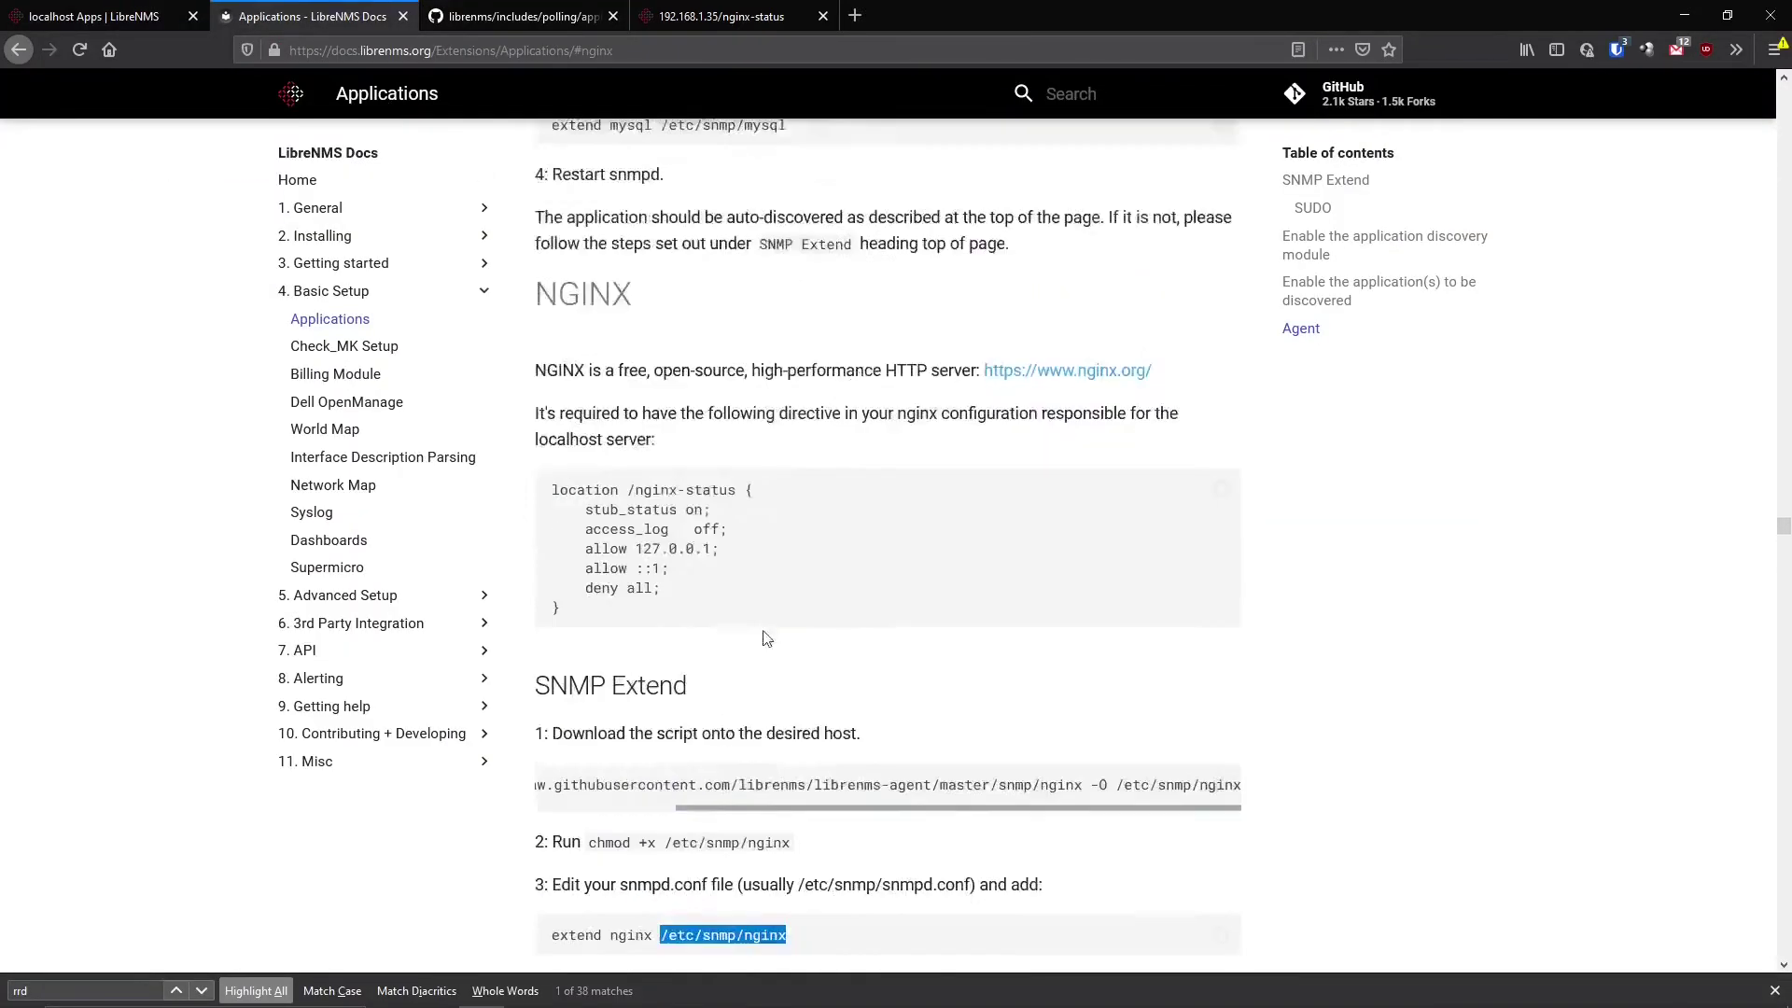
{"action": "scroll", "coordinate": [995, 567], "scroll_direction": "up", "scroll_amount": 15}
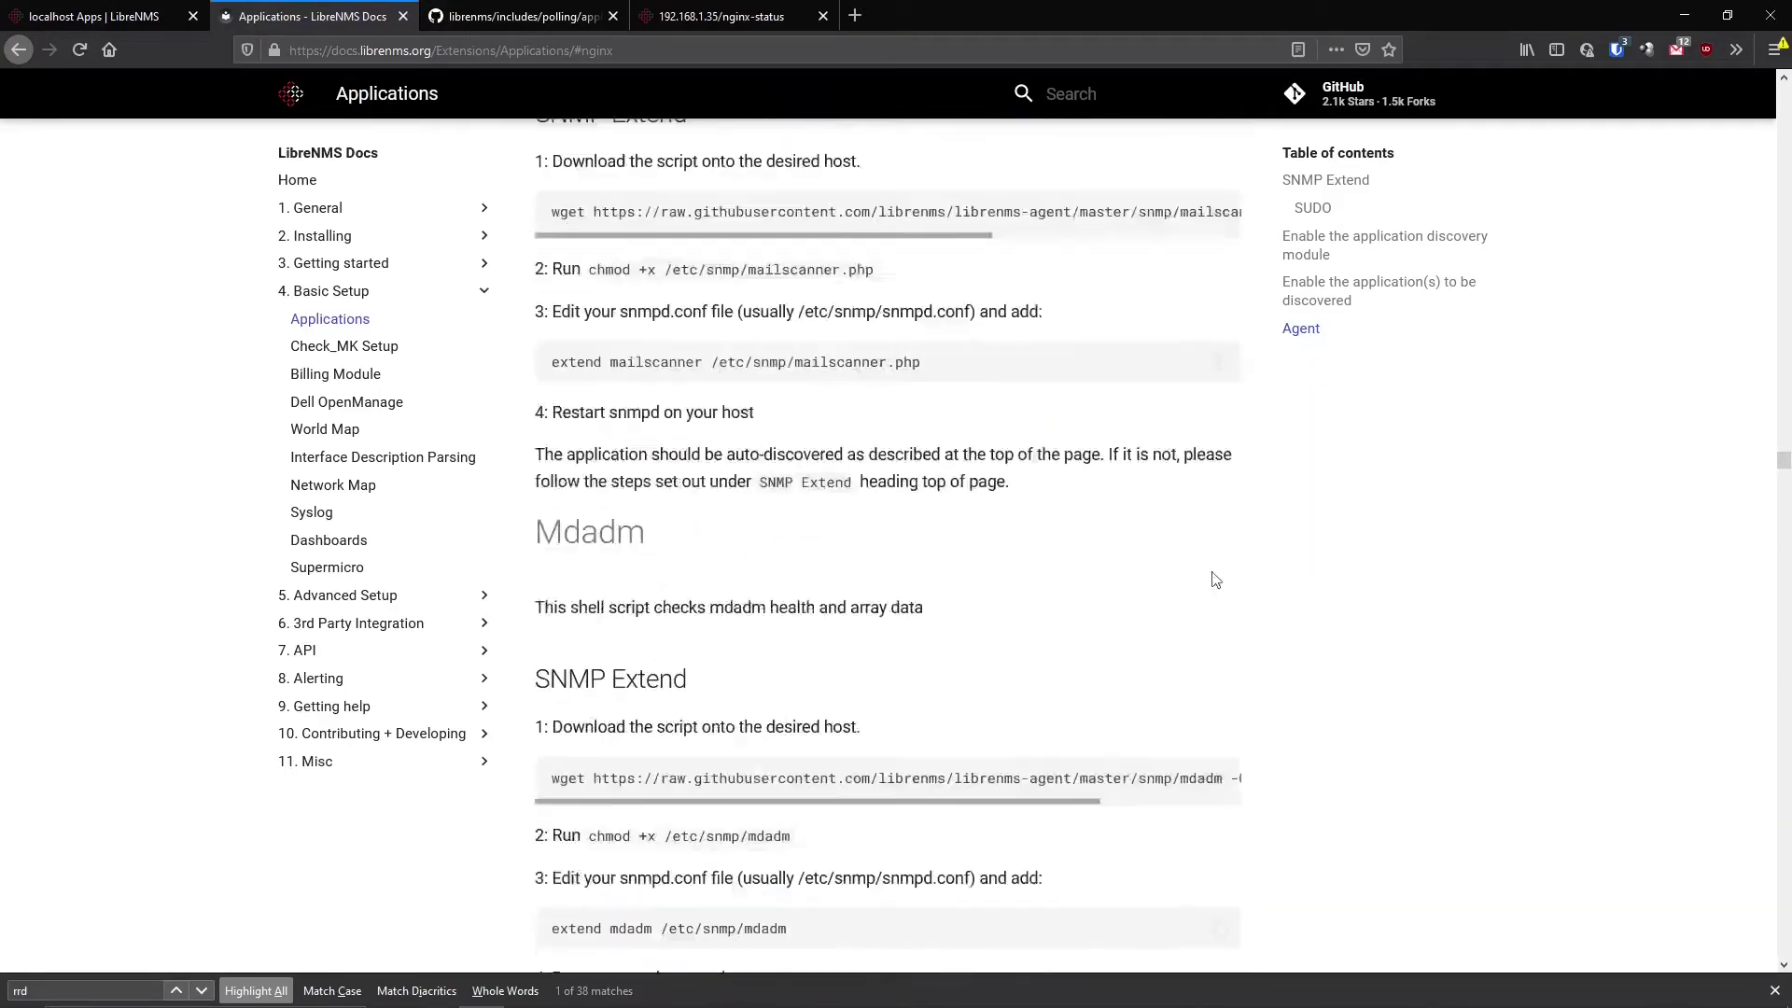
{"action": "left_click_drag", "start_coordinate": [1783, 461], "coordinate": [1783, 347]}
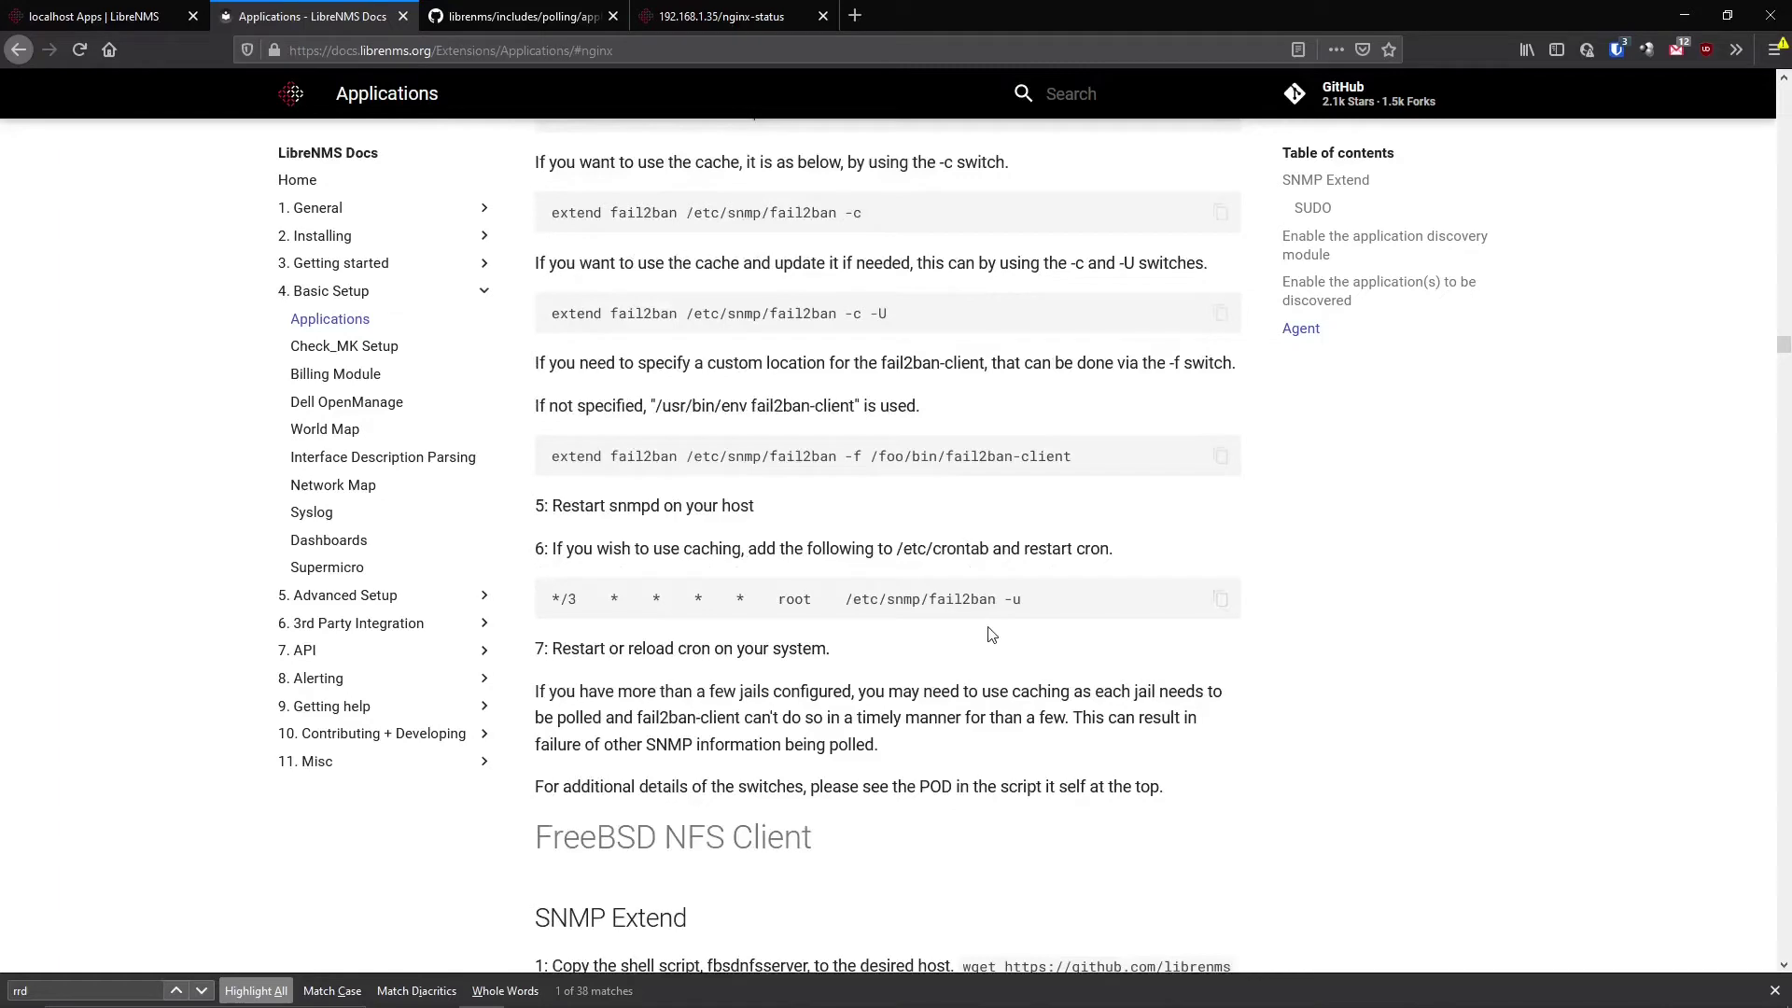
{"action": "key", "text": "BackSpace"}
{"action": "type", "text": "Maria"}
{"action": "scroll", "coordinate": [616, 374], "scroll_direction": "up", "scroll_amount": 15}
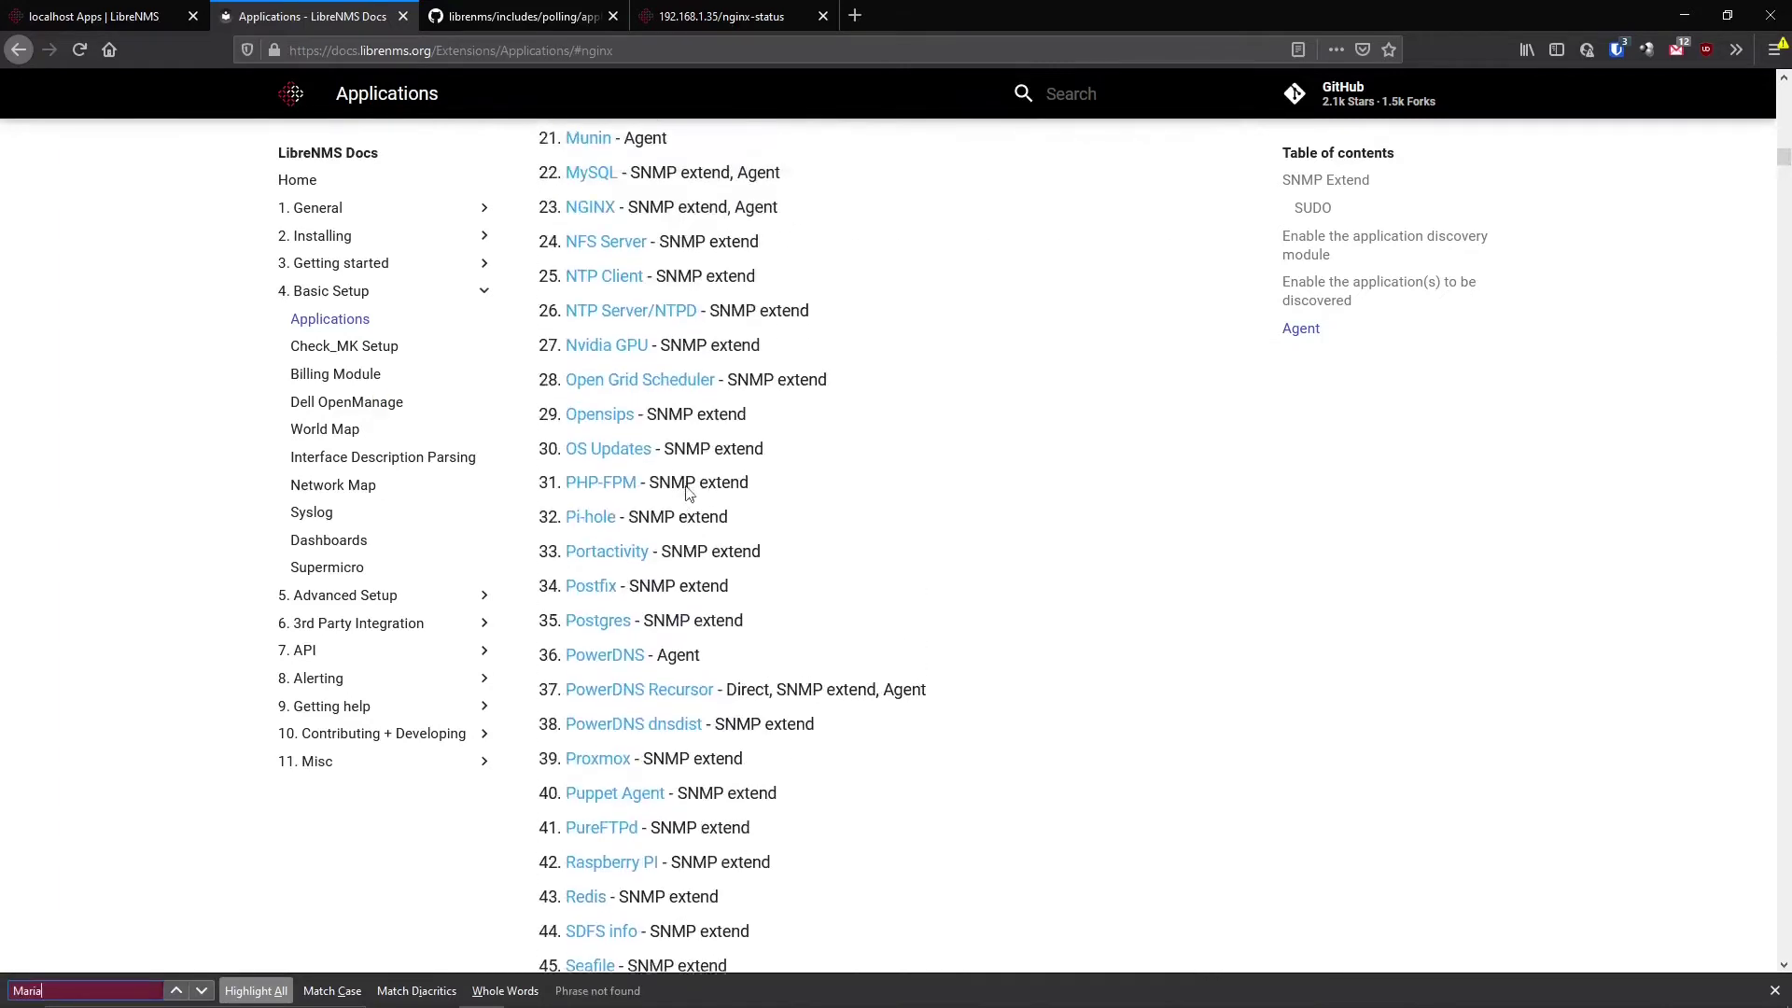
{"action": "scroll", "coordinate": [572, 328], "scroll_direction": "up", "scroll_amount": 2}
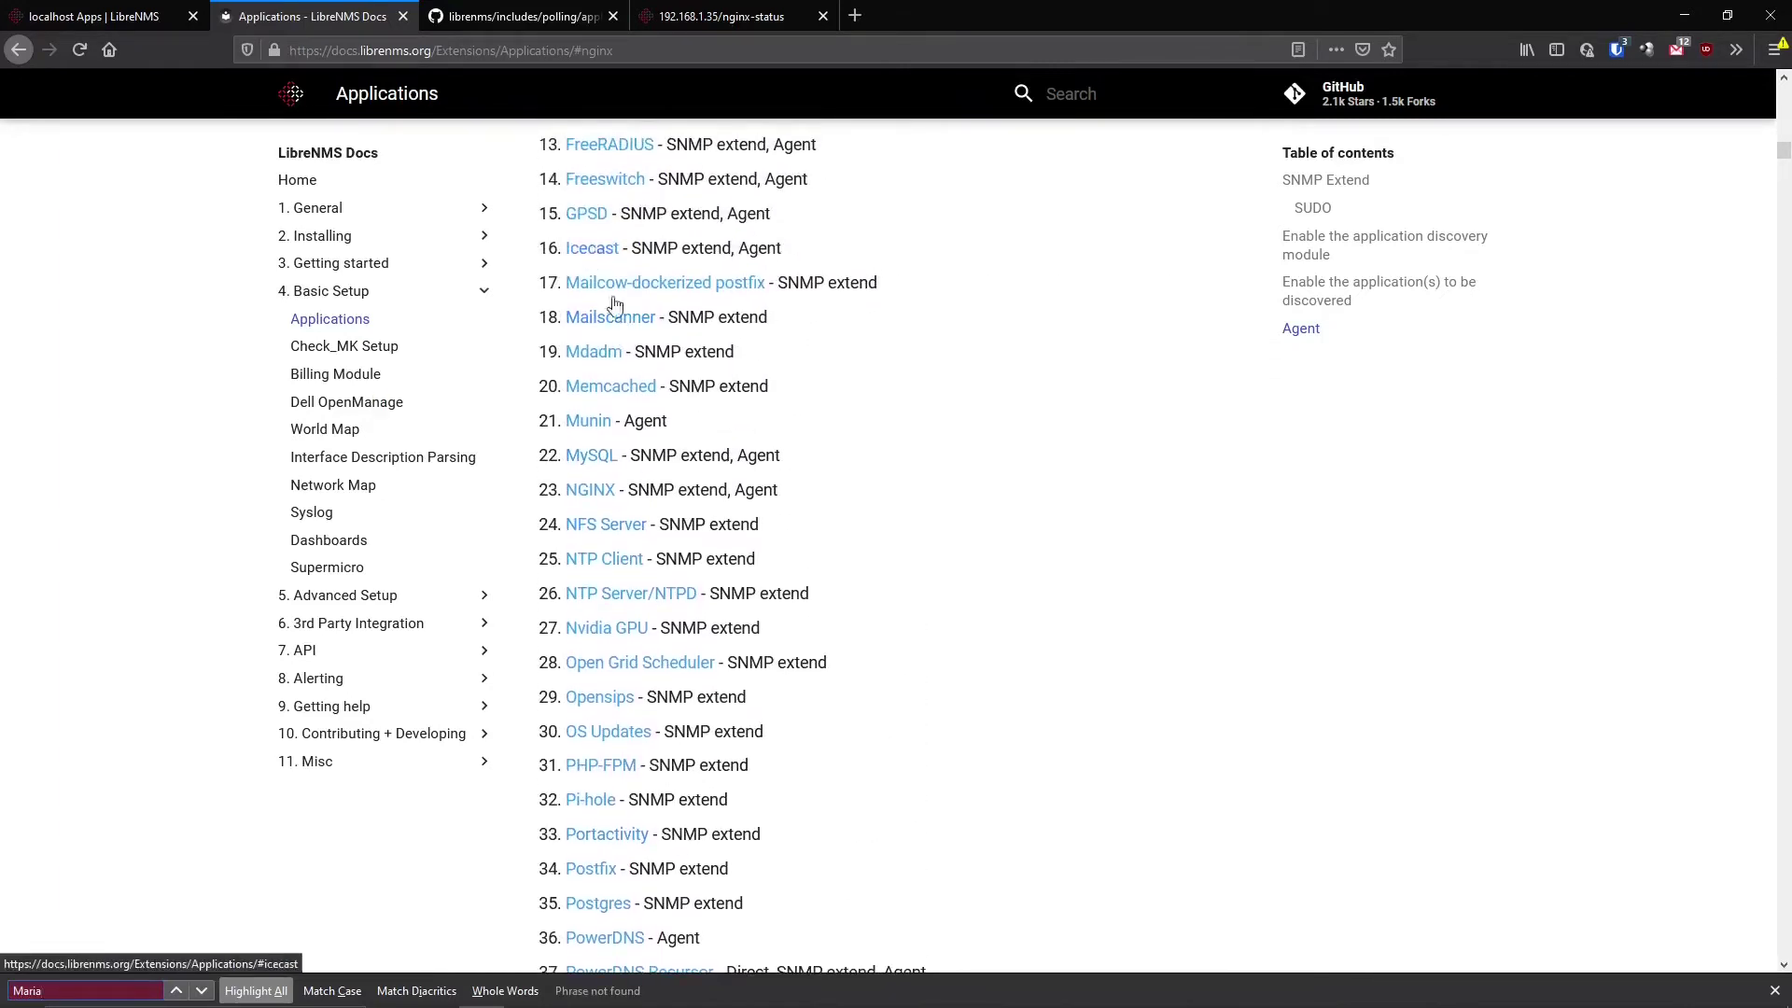
{"action": "left_click", "coordinate": [598, 454]}
- Copy the 'mkdir -p /var/cache/librenms/' command from the docs
{"action": "left_click_drag", "start_coordinate": [808, 313], "coordinate": [512, 306]}
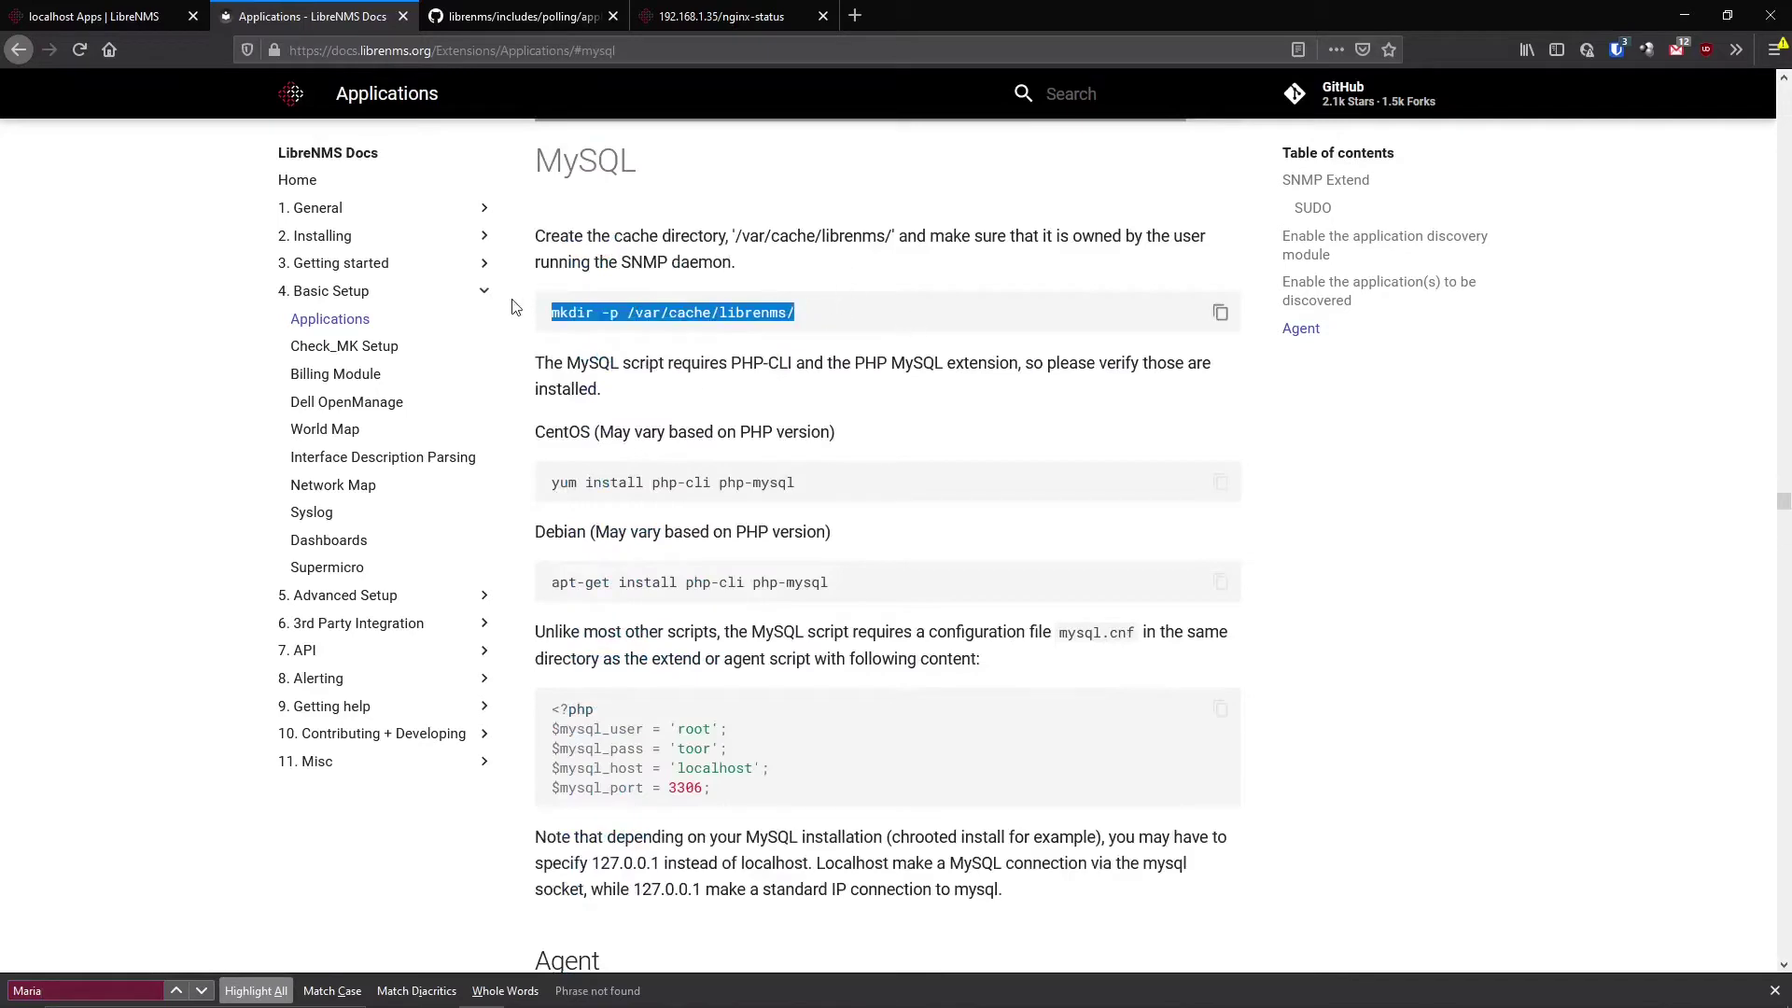
{"action": "right_click", "coordinate": [624, 312]}
{"action": "left_click", "coordinate": [679, 336]}
- Paste and run mkdir -p /var/cache/librenms/ in the SSH terminal
{"action": "key", "text": "alt+Tab"}
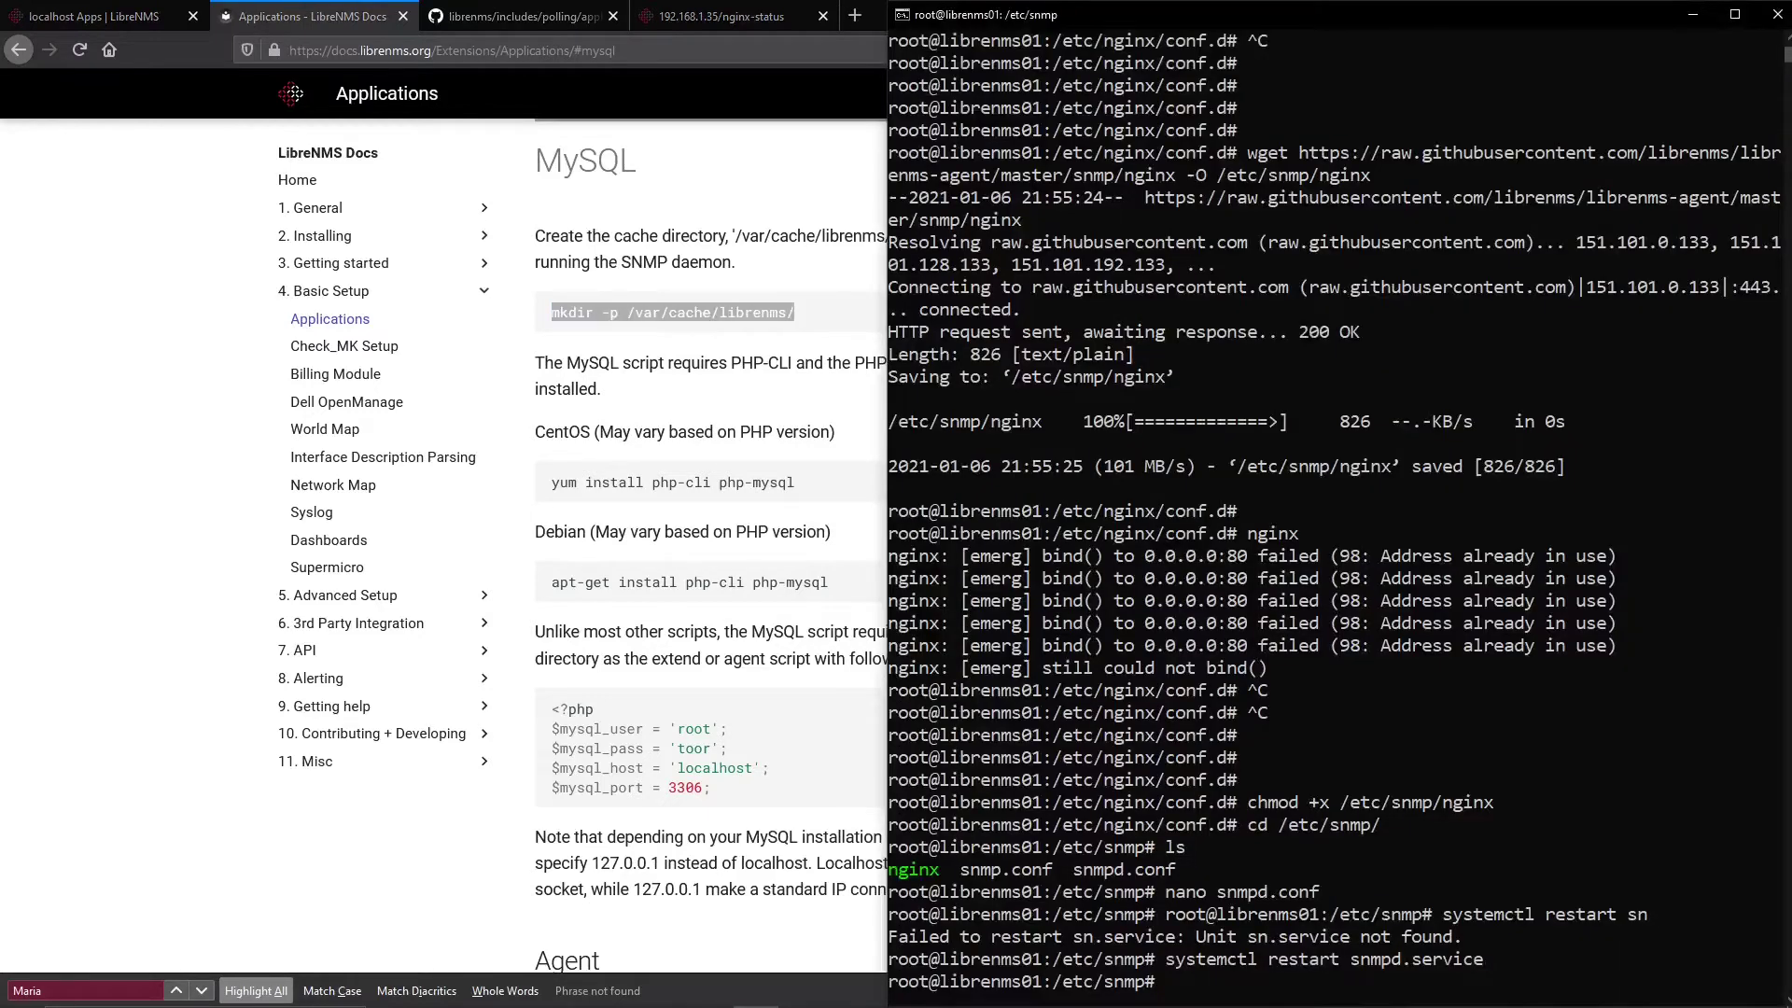
{"action": "key", "text": "ctrl+v"}
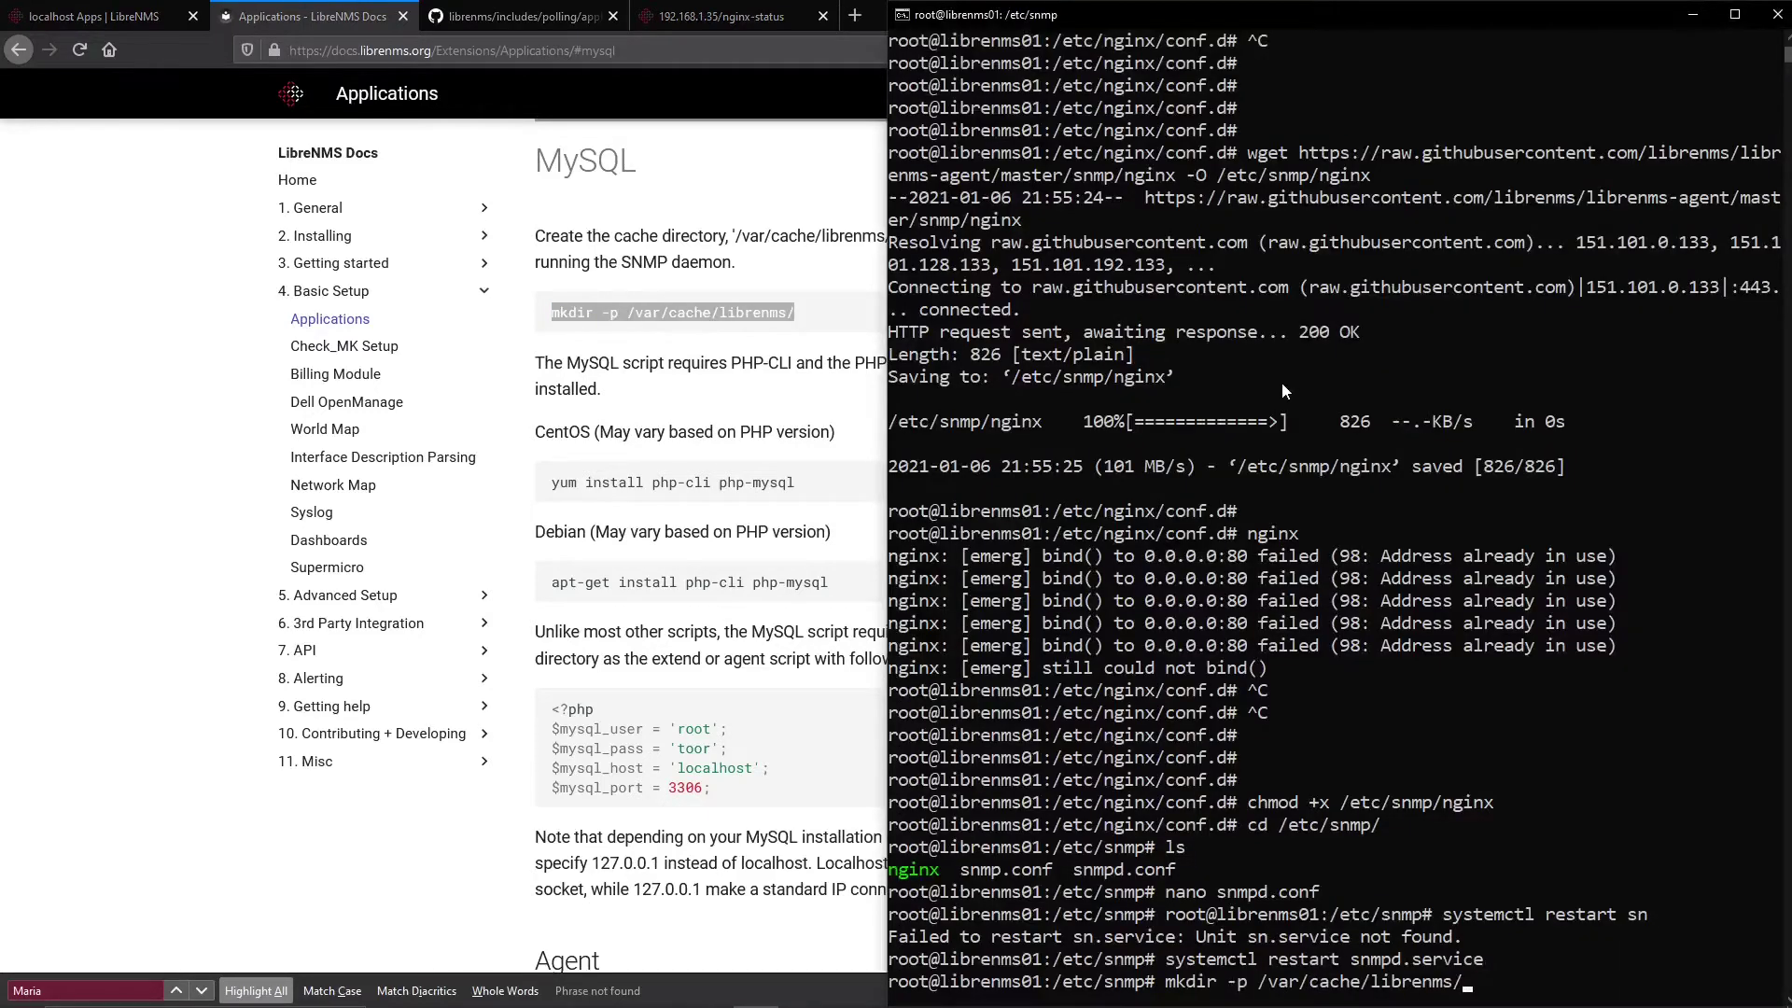
{"action": "key", "text": "Return"}
- Copy the Debian 'apt-get install php-cli php-mysql' command from the docs and run it
{"action": "left_click", "coordinate": [752, 386]}
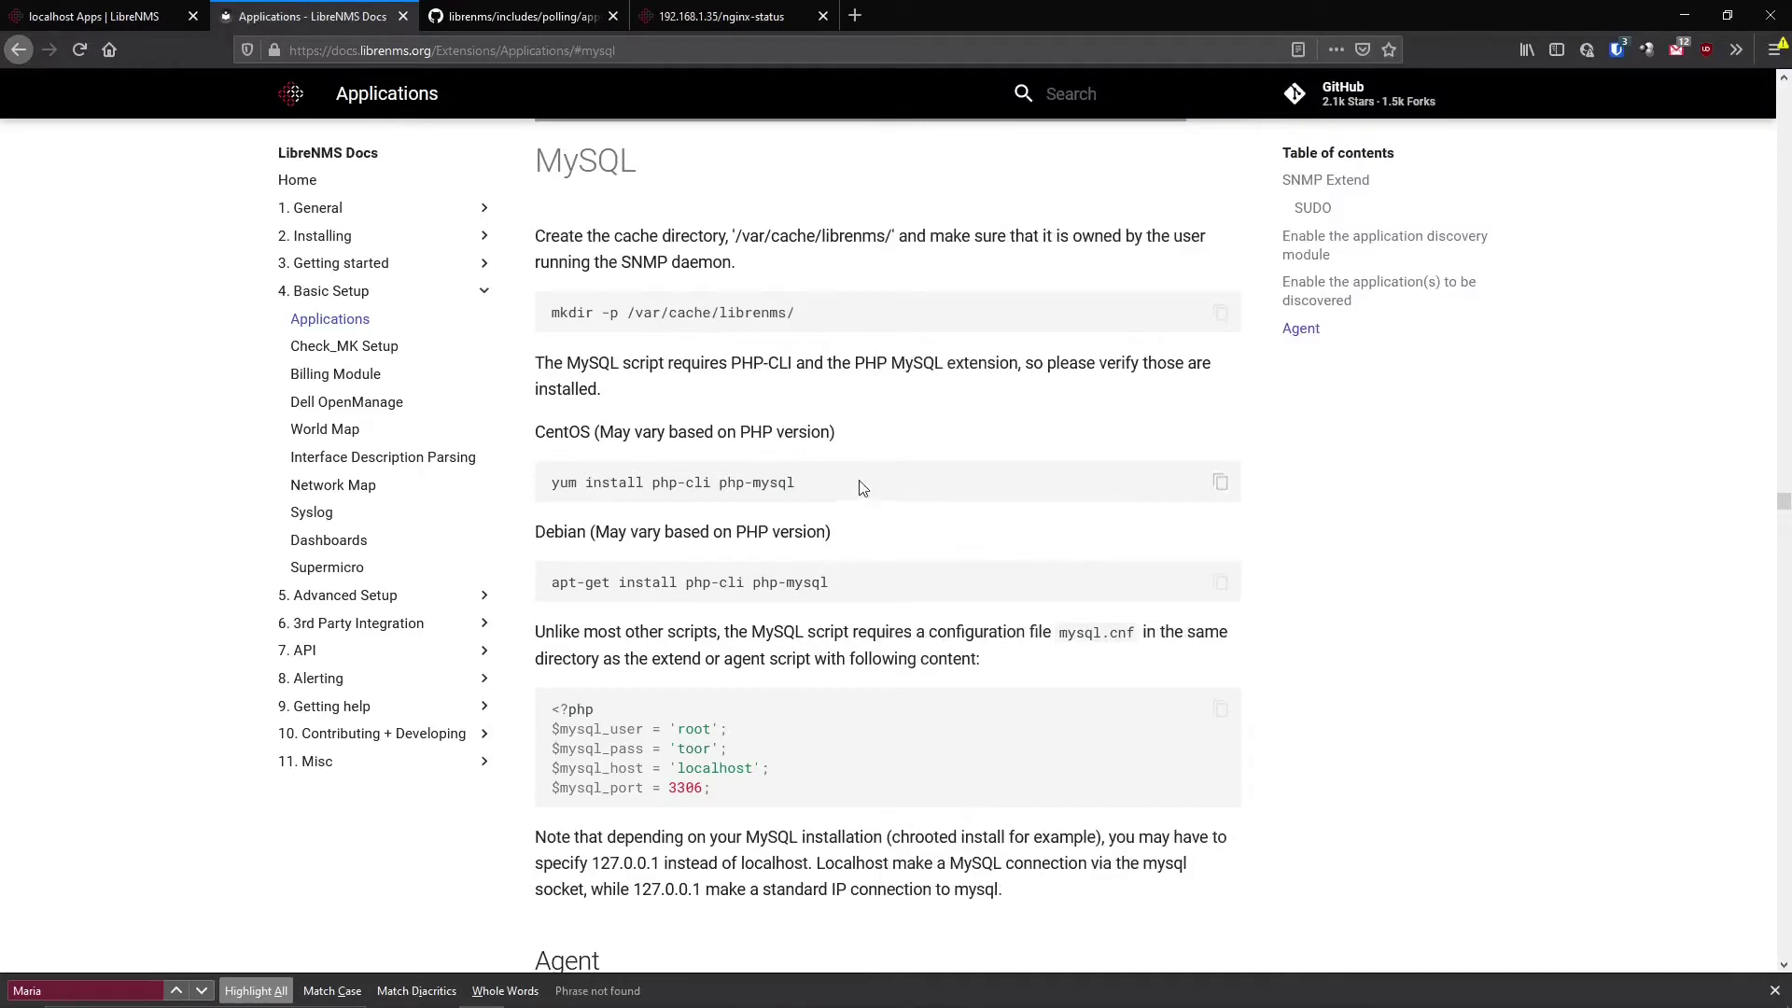
{"action": "left_click_drag", "start_coordinate": [860, 487], "coordinate": [569, 485]}
{"action": "left_click_drag", "start_coordinate": [833, 581], "coordinate": [560, 575]}
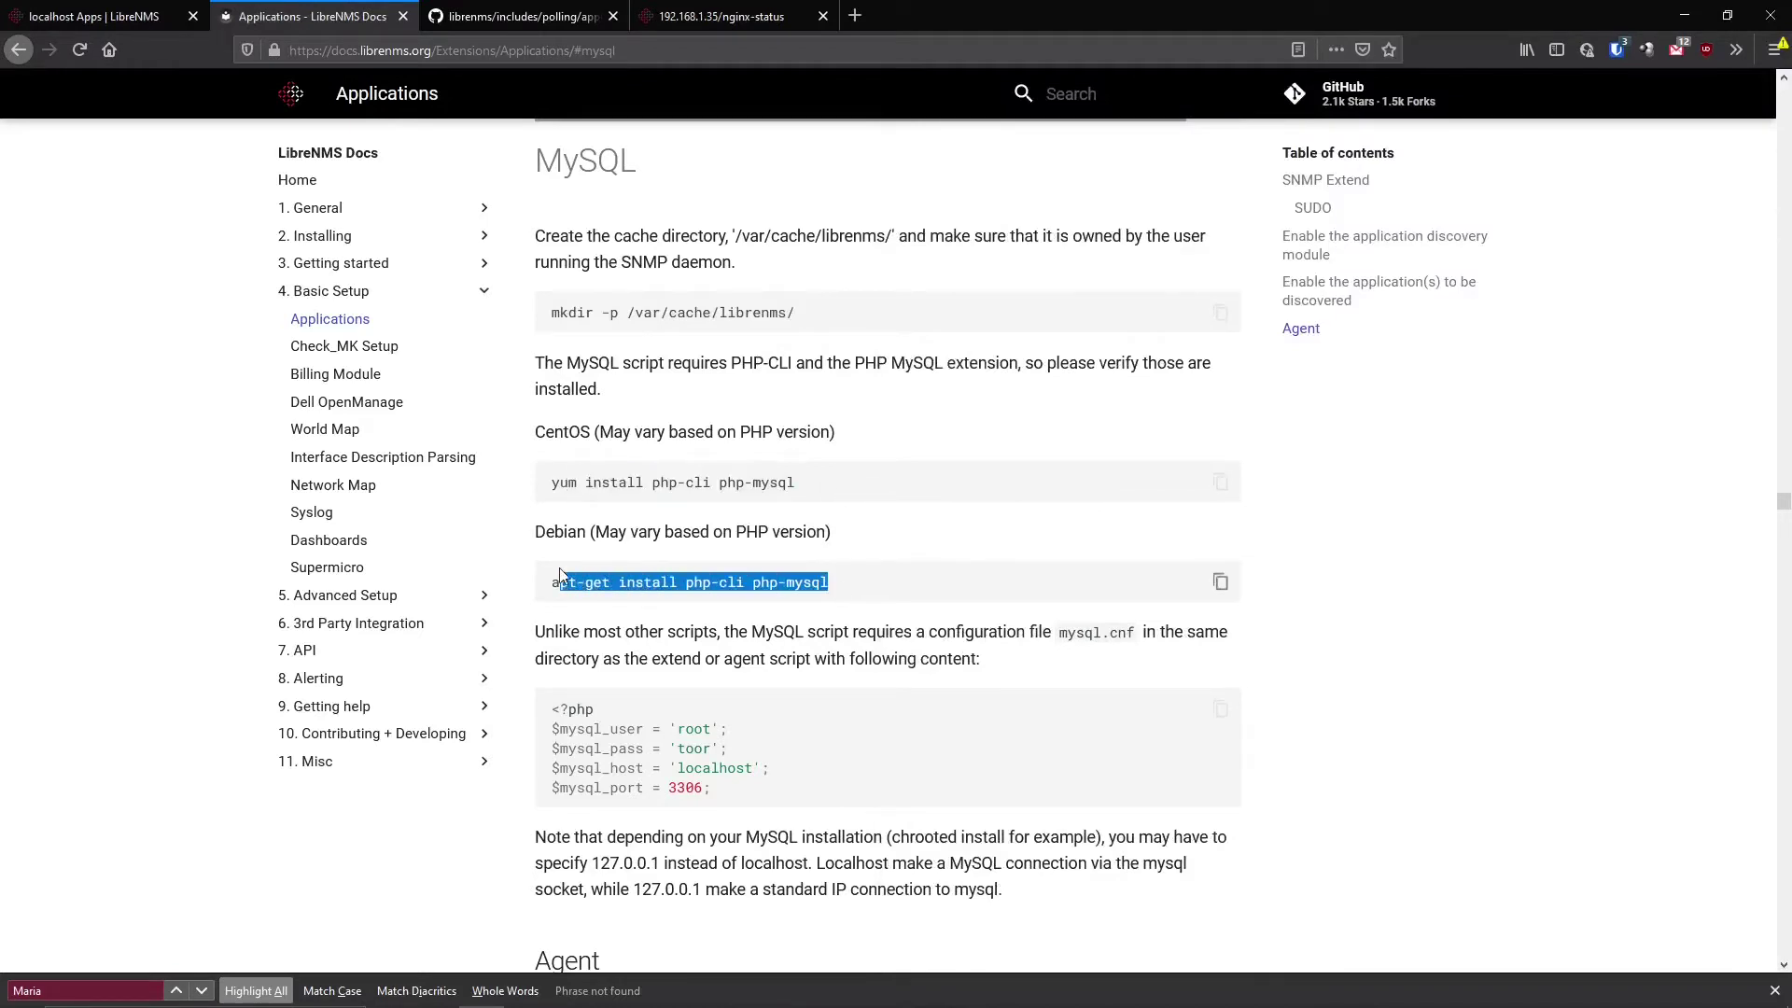
{"action": "right_click", "coordinate": [622, 586]}
{"action": "left_click", "coordinate": [651, 602]}
{"action": "left_click", "coordinate": [780, 989]}
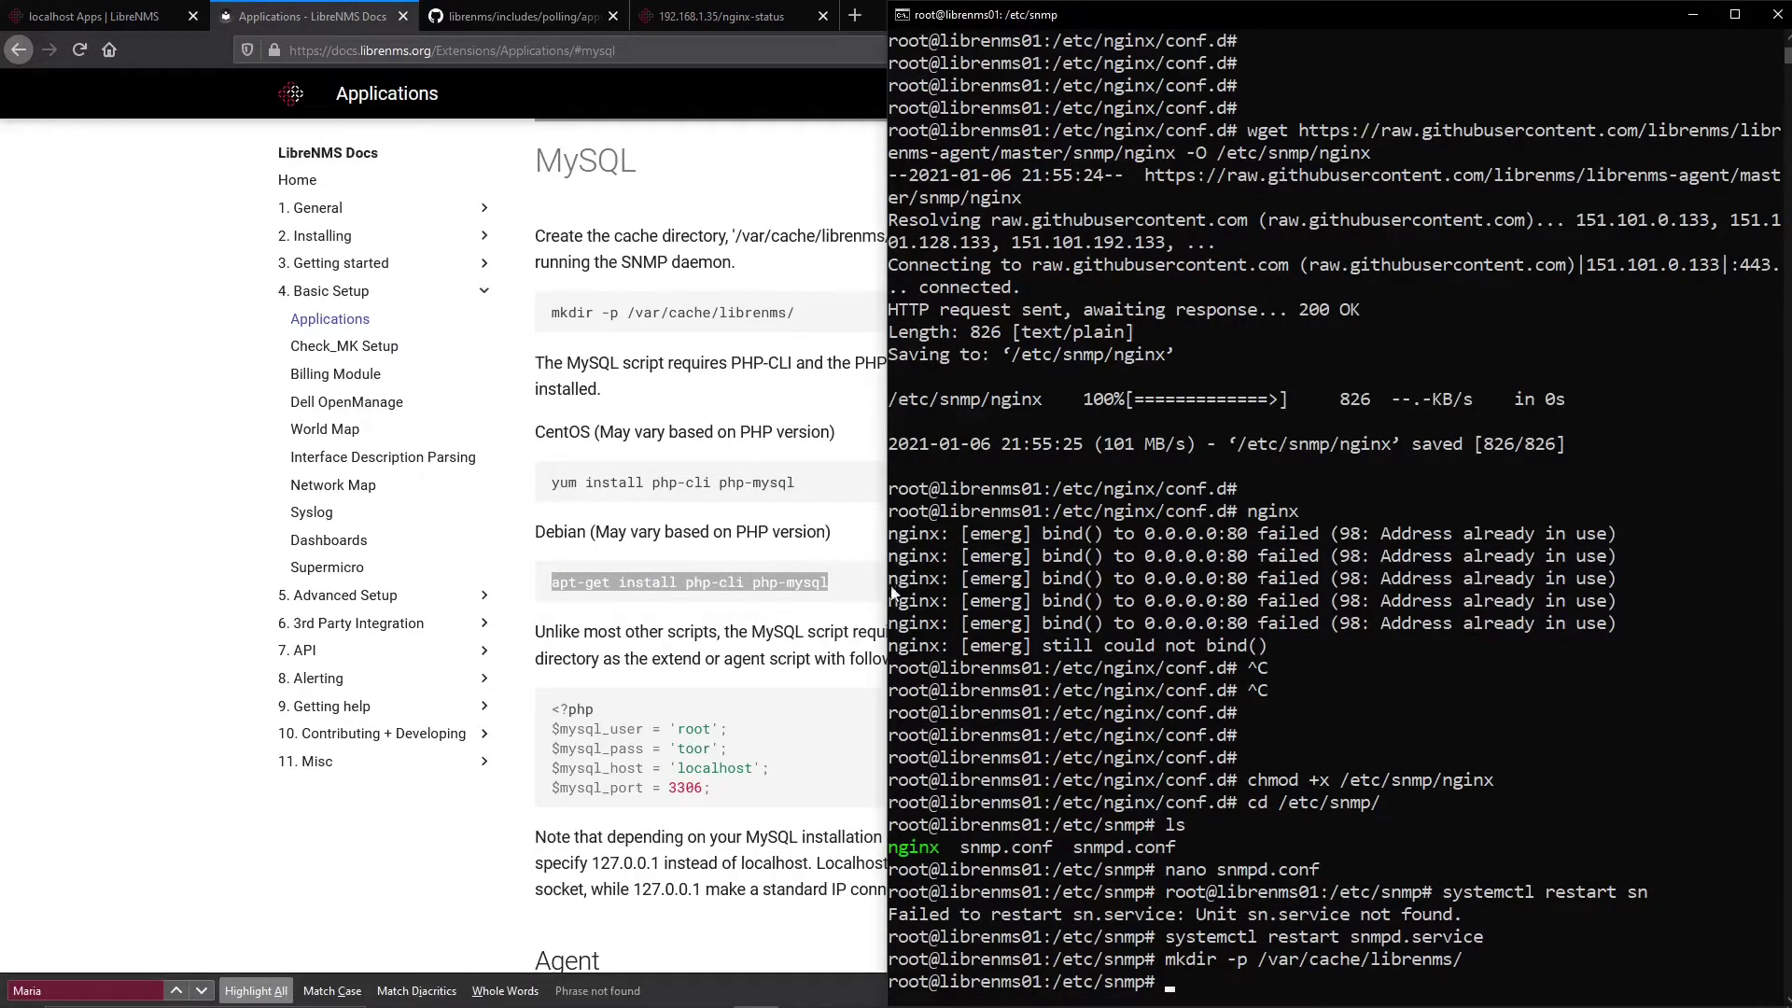
{"action": "scroll", "coordinate": [840, 597], "scroll_direction": "down", "scroll_amount": 5}
{"action": "scroll", "coordinate": [840, 598], "scroll_direction": "up", "scroll_amount": 6}
{"action": "right_click", "coordinate": [1204, 588]}
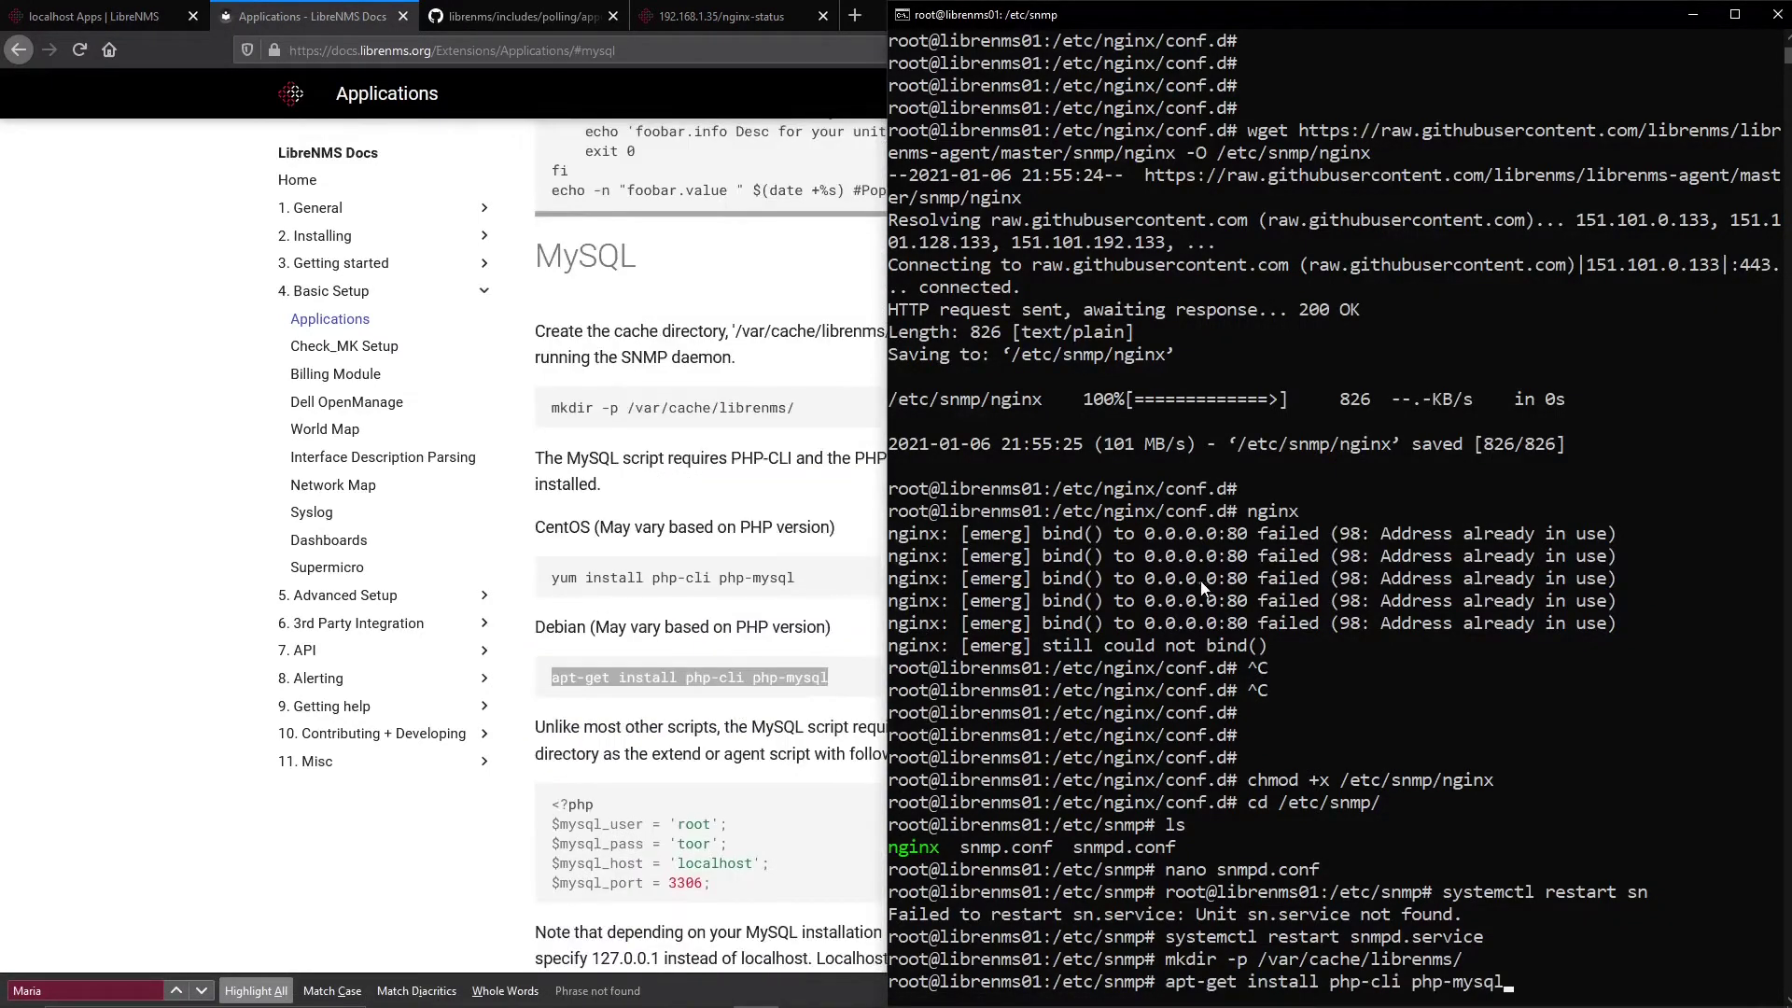
{"action": "key", "text": "Return"}
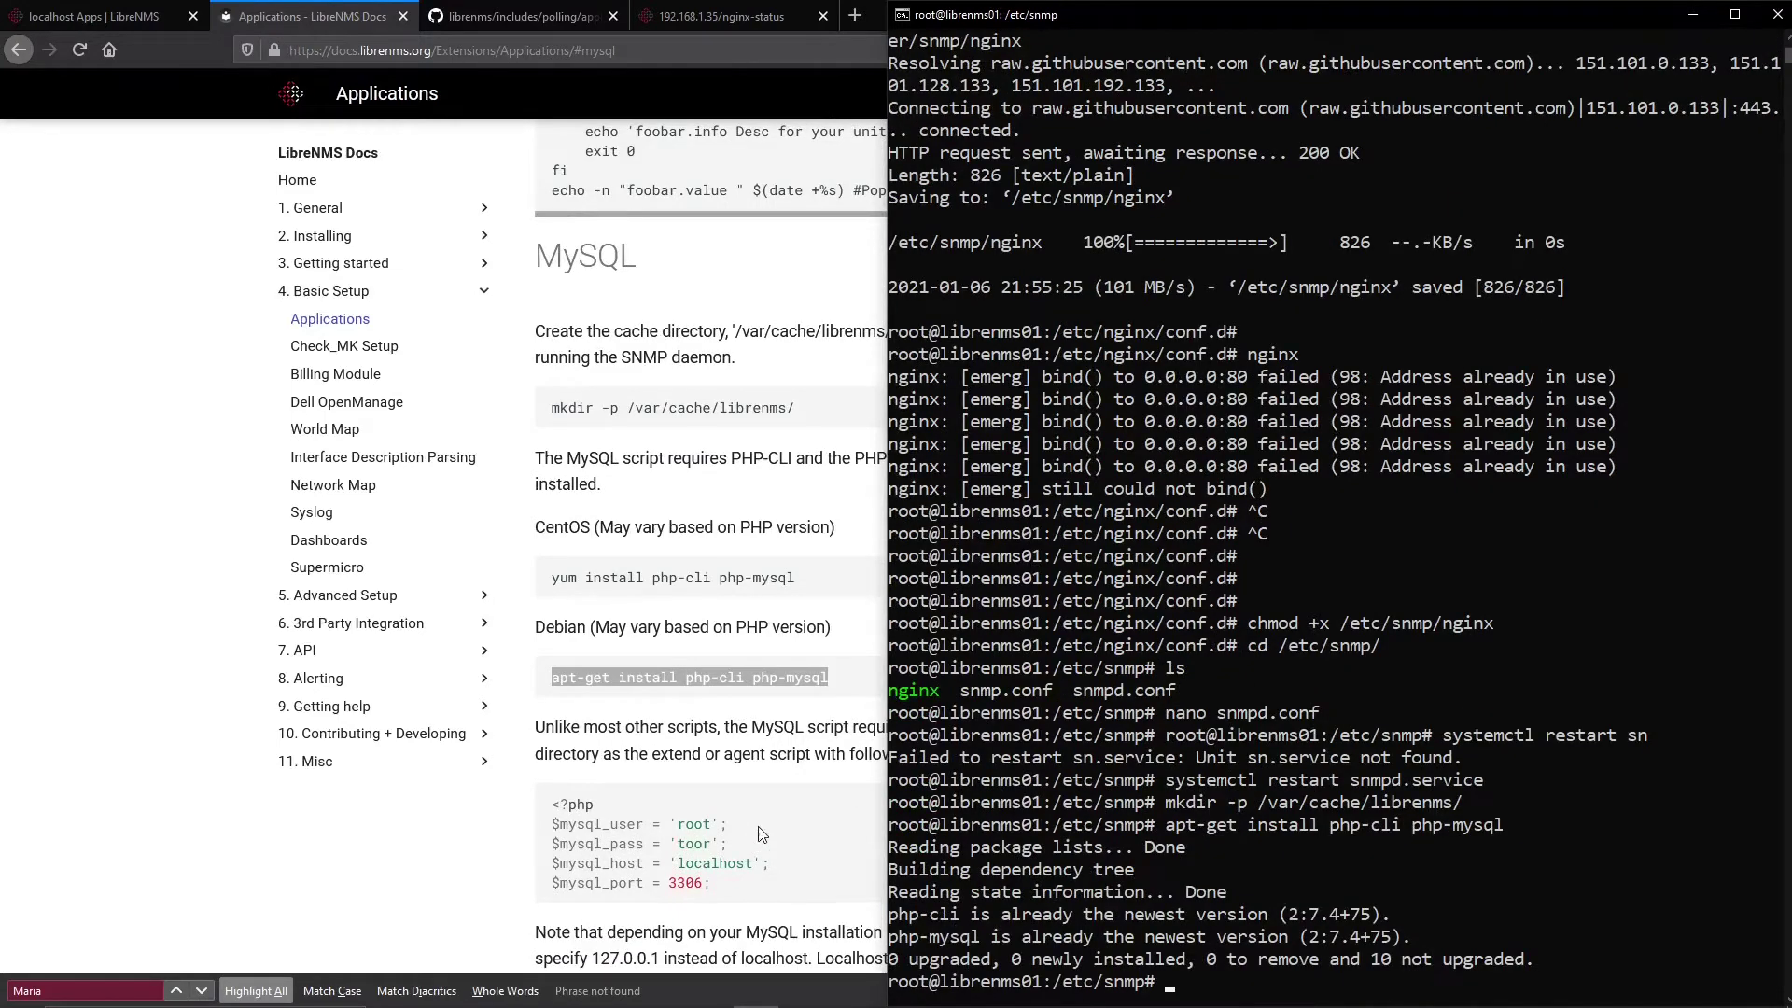
- Check the output showing php-cli and php-mysql already at newest version 2:7.4+75
{"action": "scroll", "coordinate": [709, 747], "scroll_direction": "down", "scroll_amount": 2}
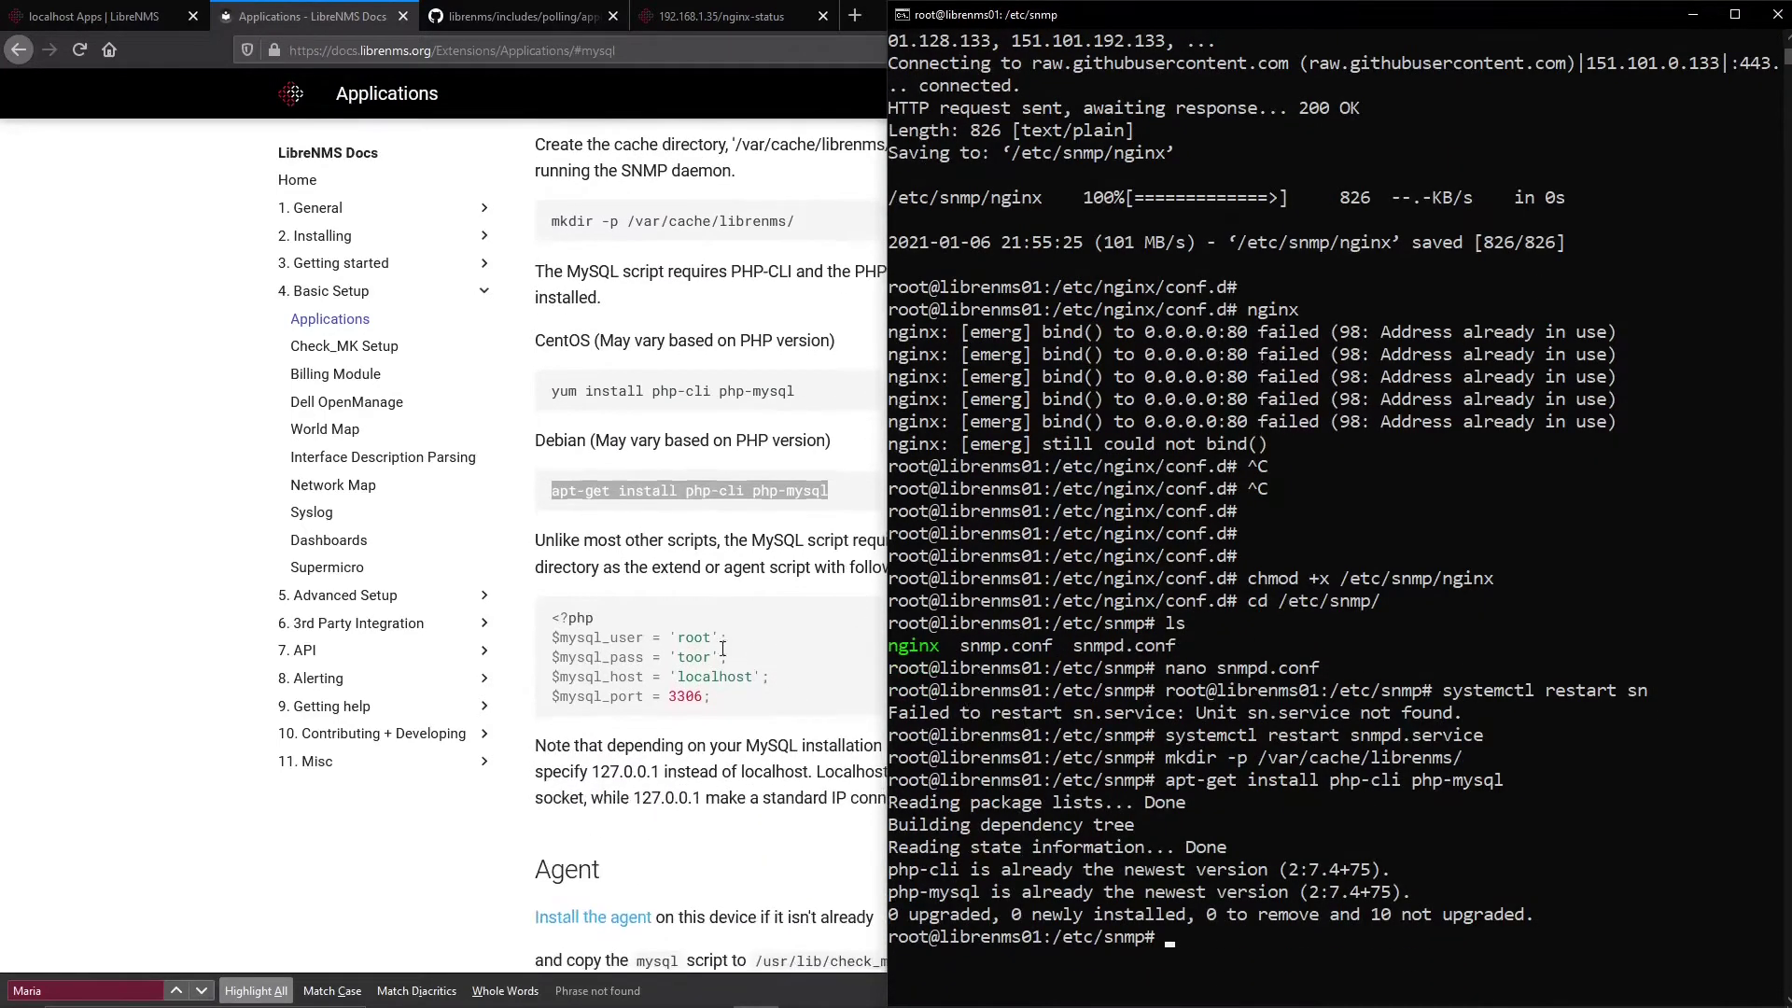
{"action": "left_click_drag", "start_coordinate": [712, 696], "coordinate": [553, 627]}
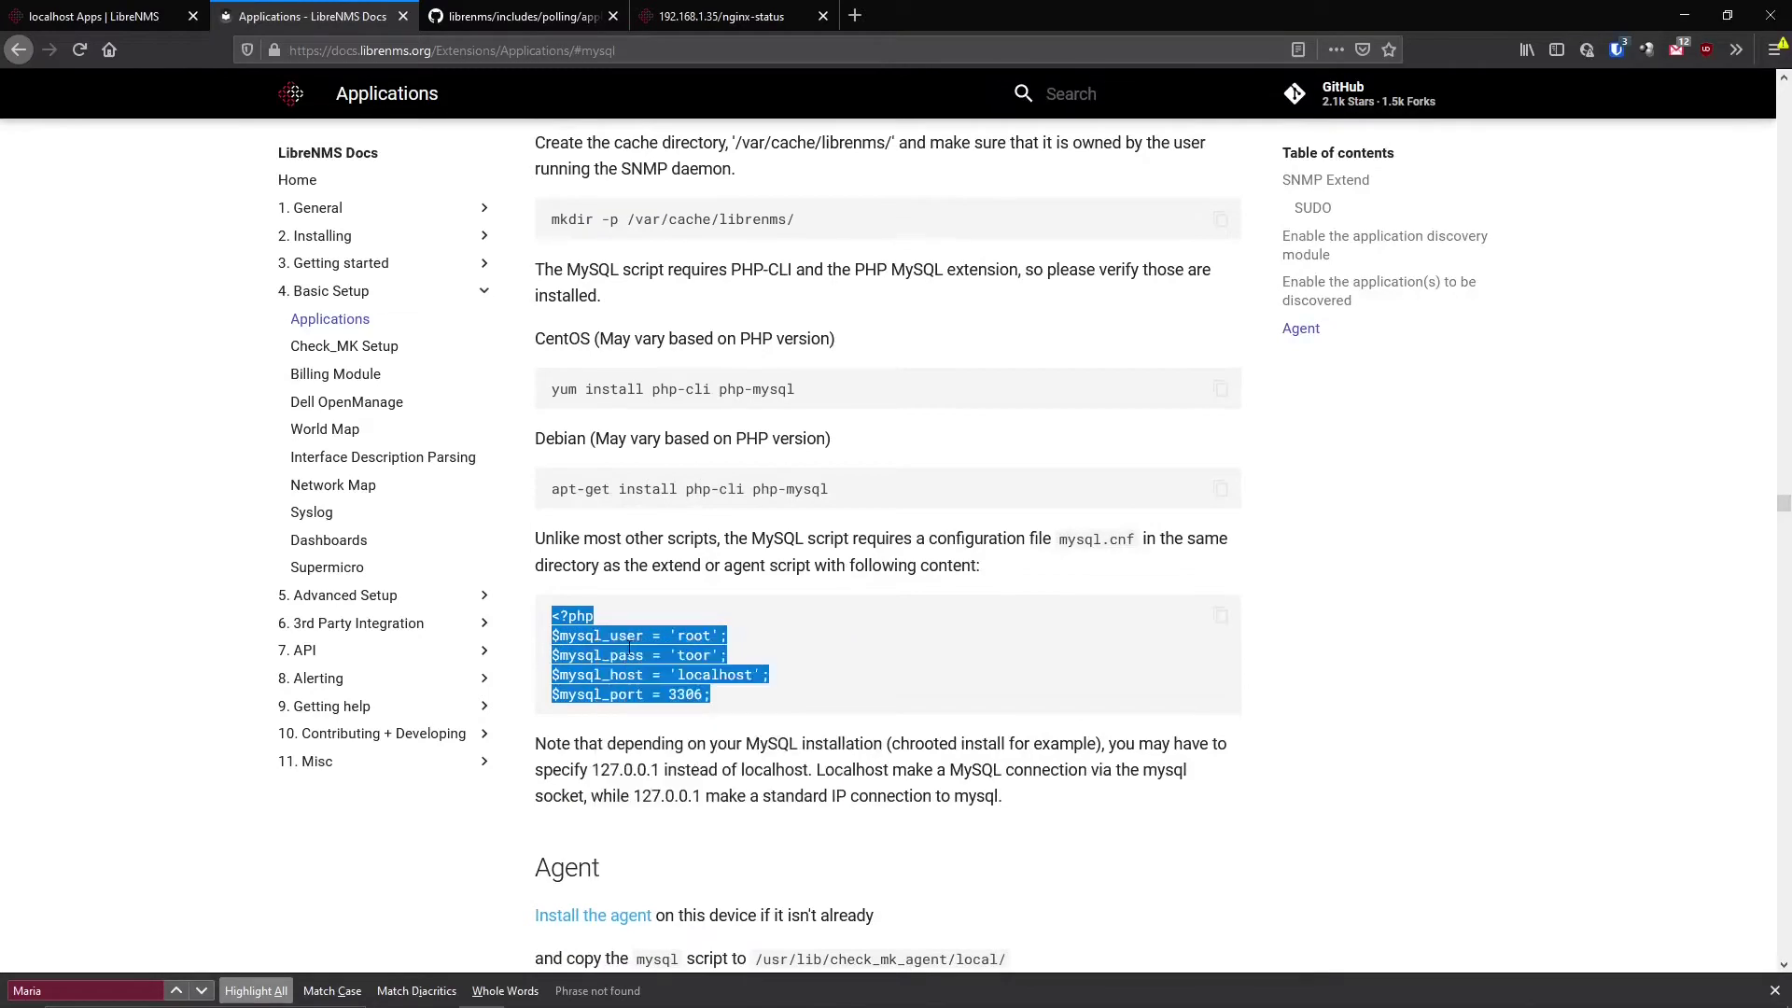
{"action": "left_click", "coordinate": [755, 991]}
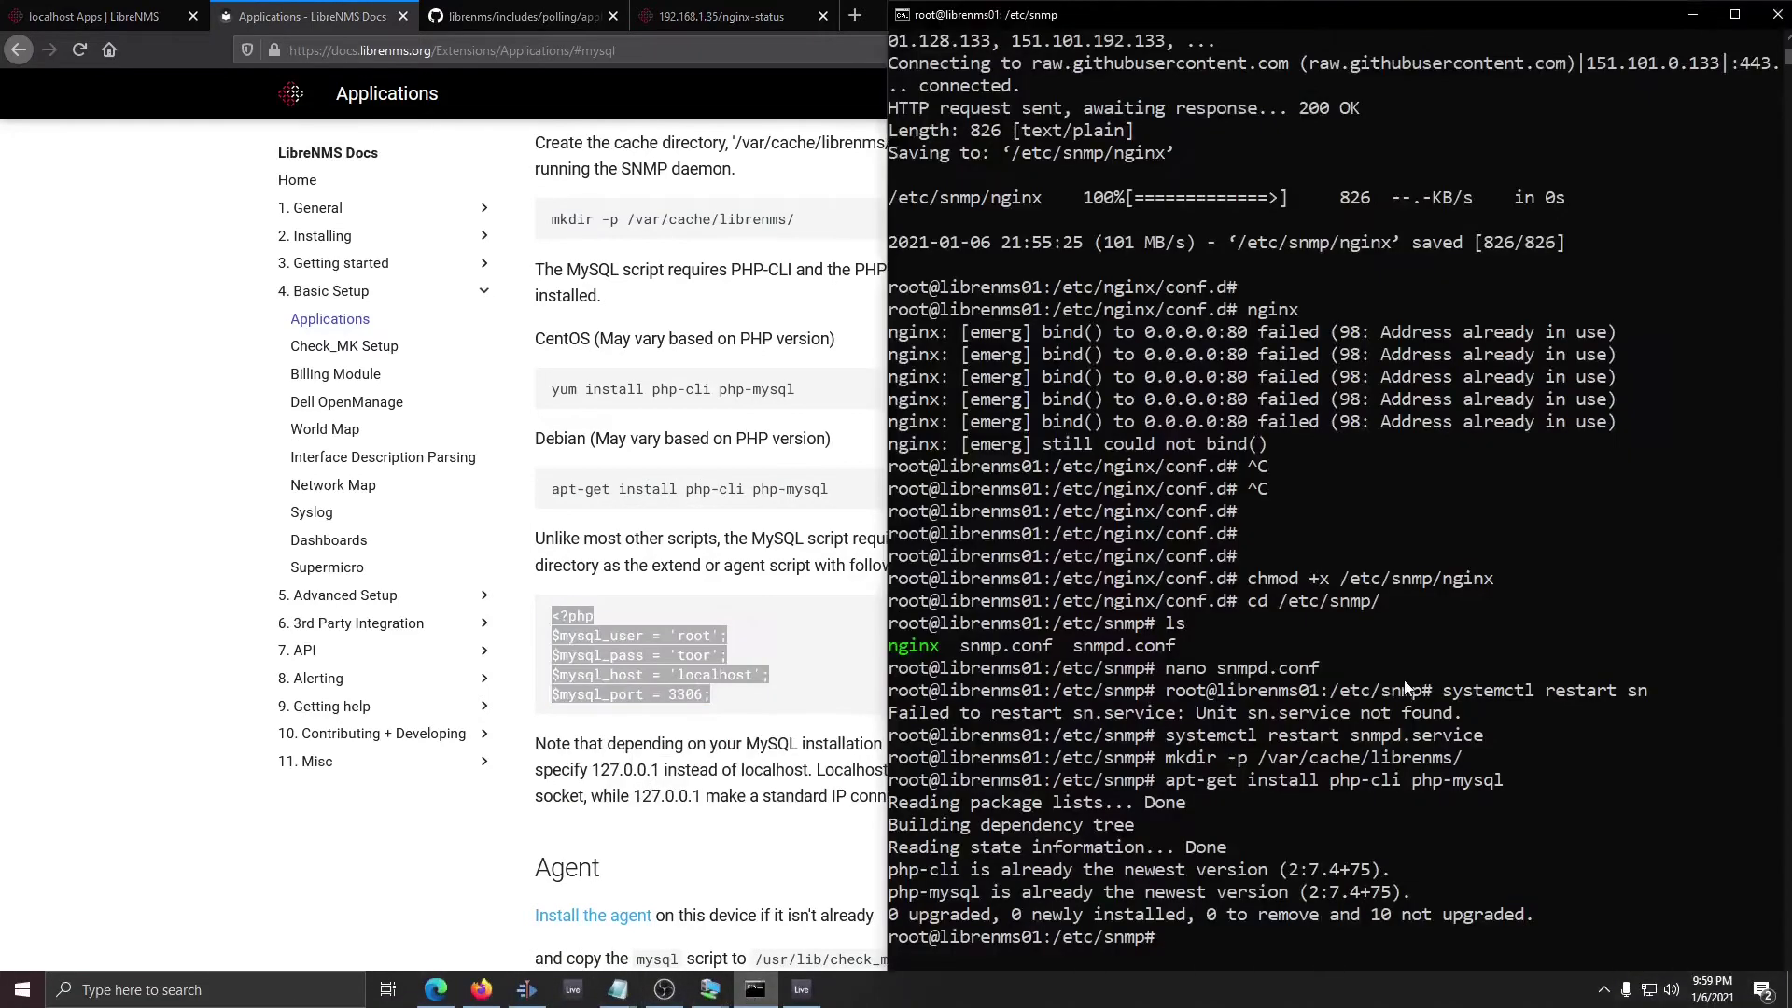
{"action": "key", "text": "Return"}
{"action": "key", "text": "Return"}
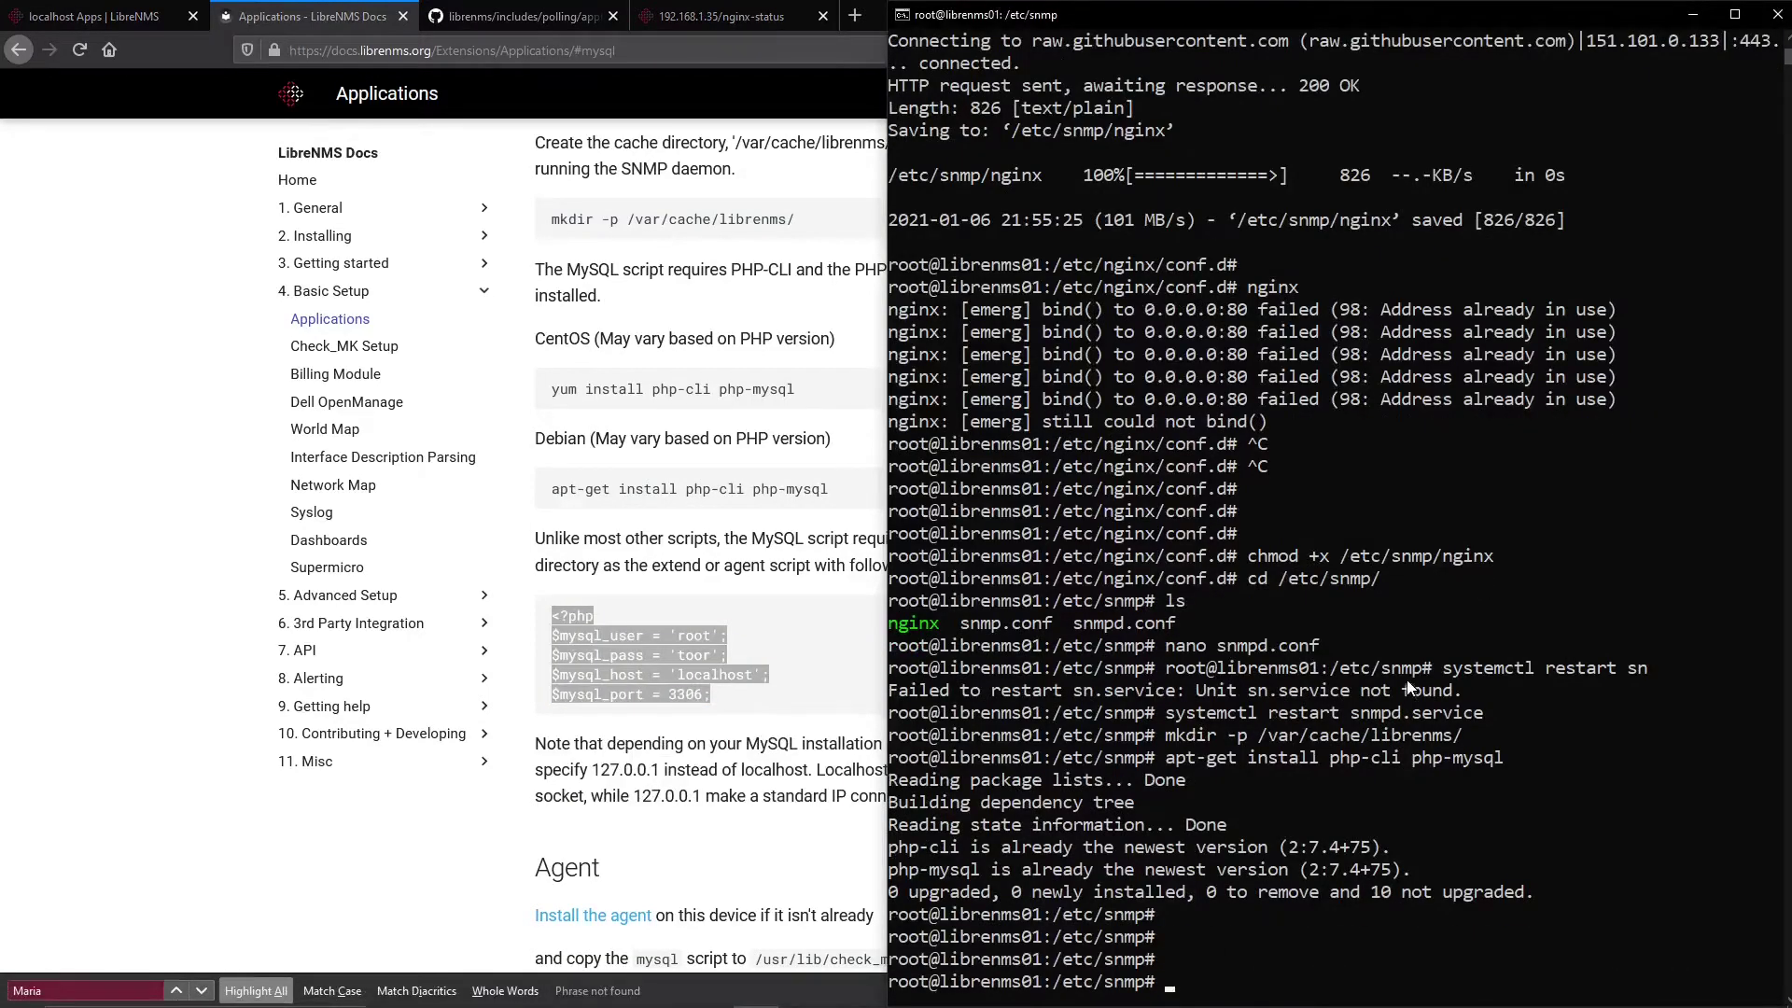
{"action": "left_click", "coordinate": [821, 643]}
- Copy the mysql.cnf configuration block from the docs
{"action": "left_click_drag", "start_coordinate": [735, 714], "coordinate": [530, 620]}
{"action": "right_click", "coordinate": [646, 656]}
{"action": "left_click", "coordinate": [688, 667]}
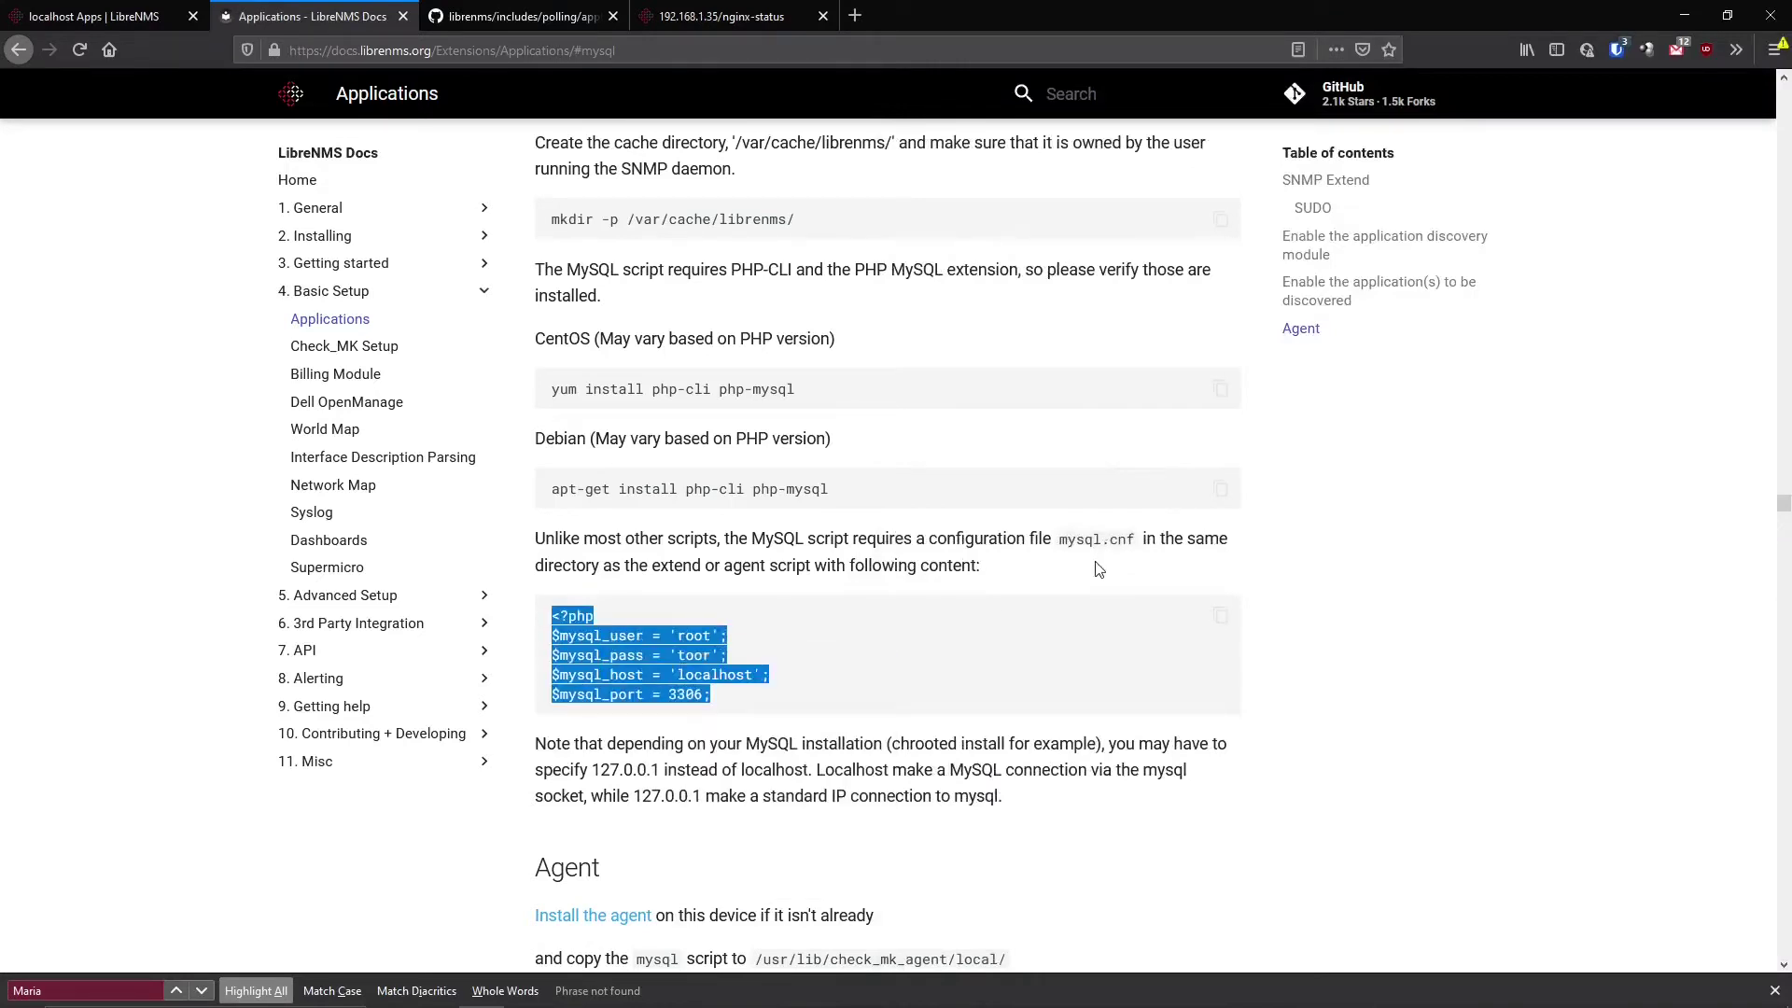
- Copy the wget command and download the mysql extend script to /etc/snmp/mysql
{"action": "mouse_move", "coordinate": [754, 1007]}
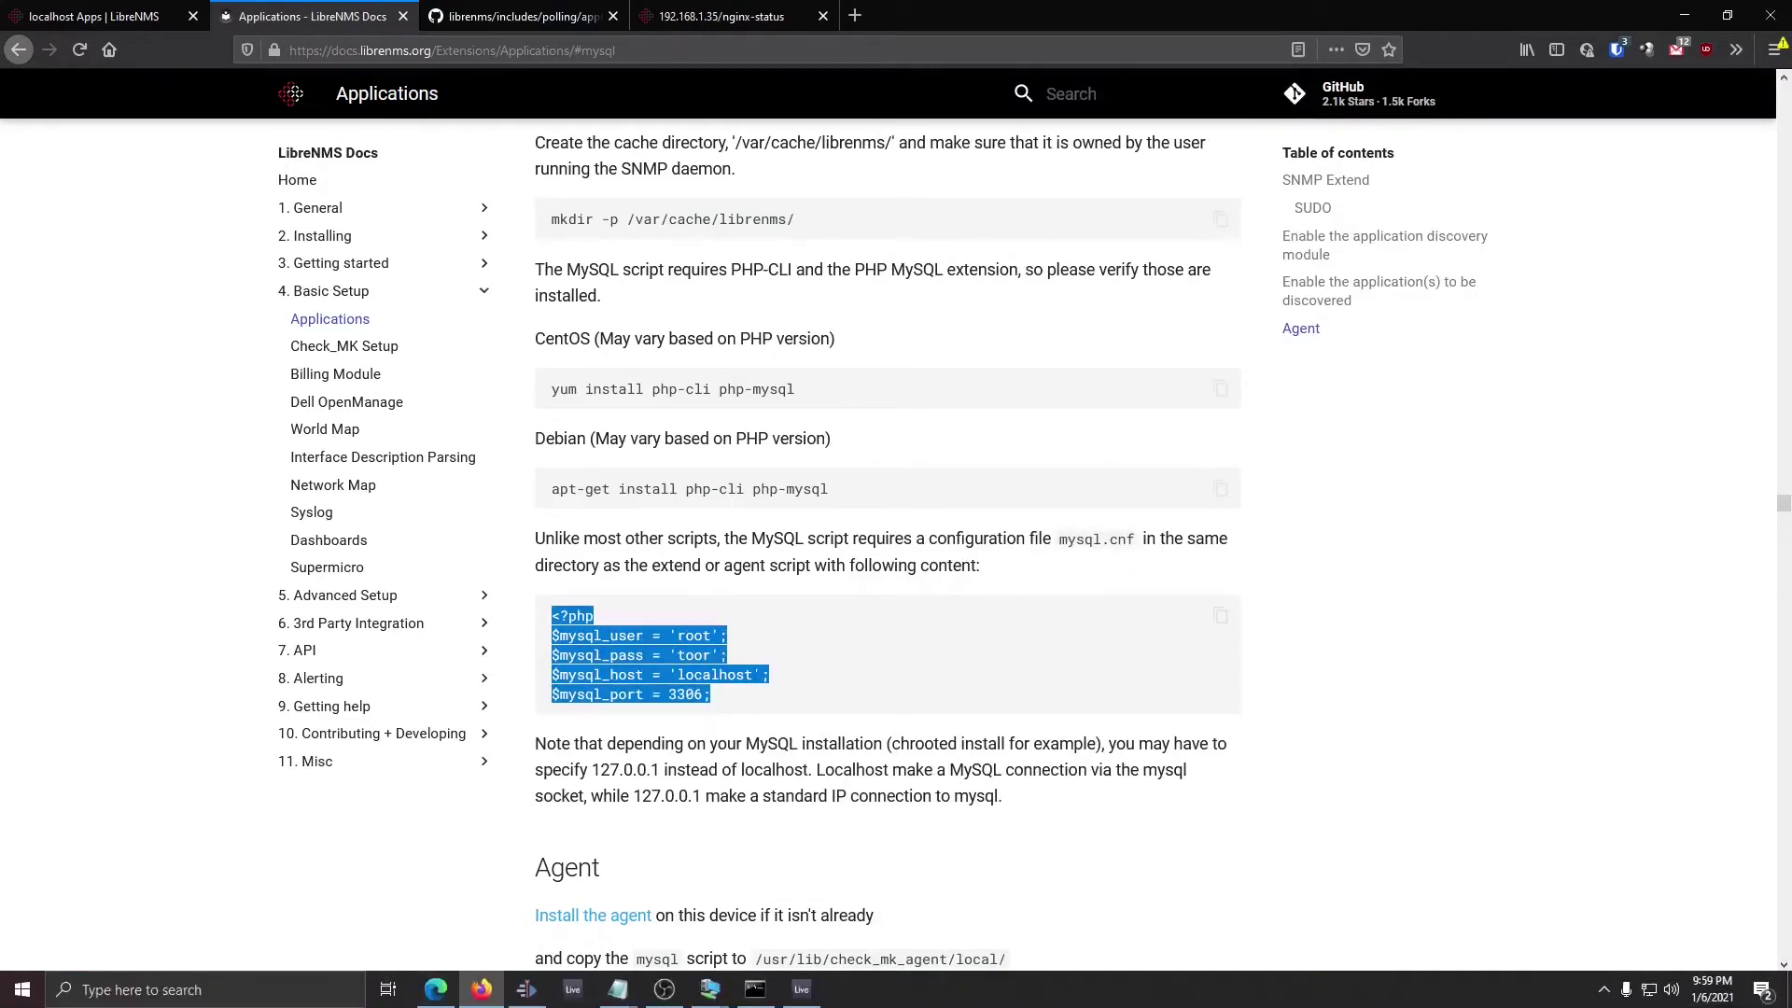
{"action": "scroll", "coordinate": [715, 693], "scroll_direction": "down", "scroll_amount": 3}
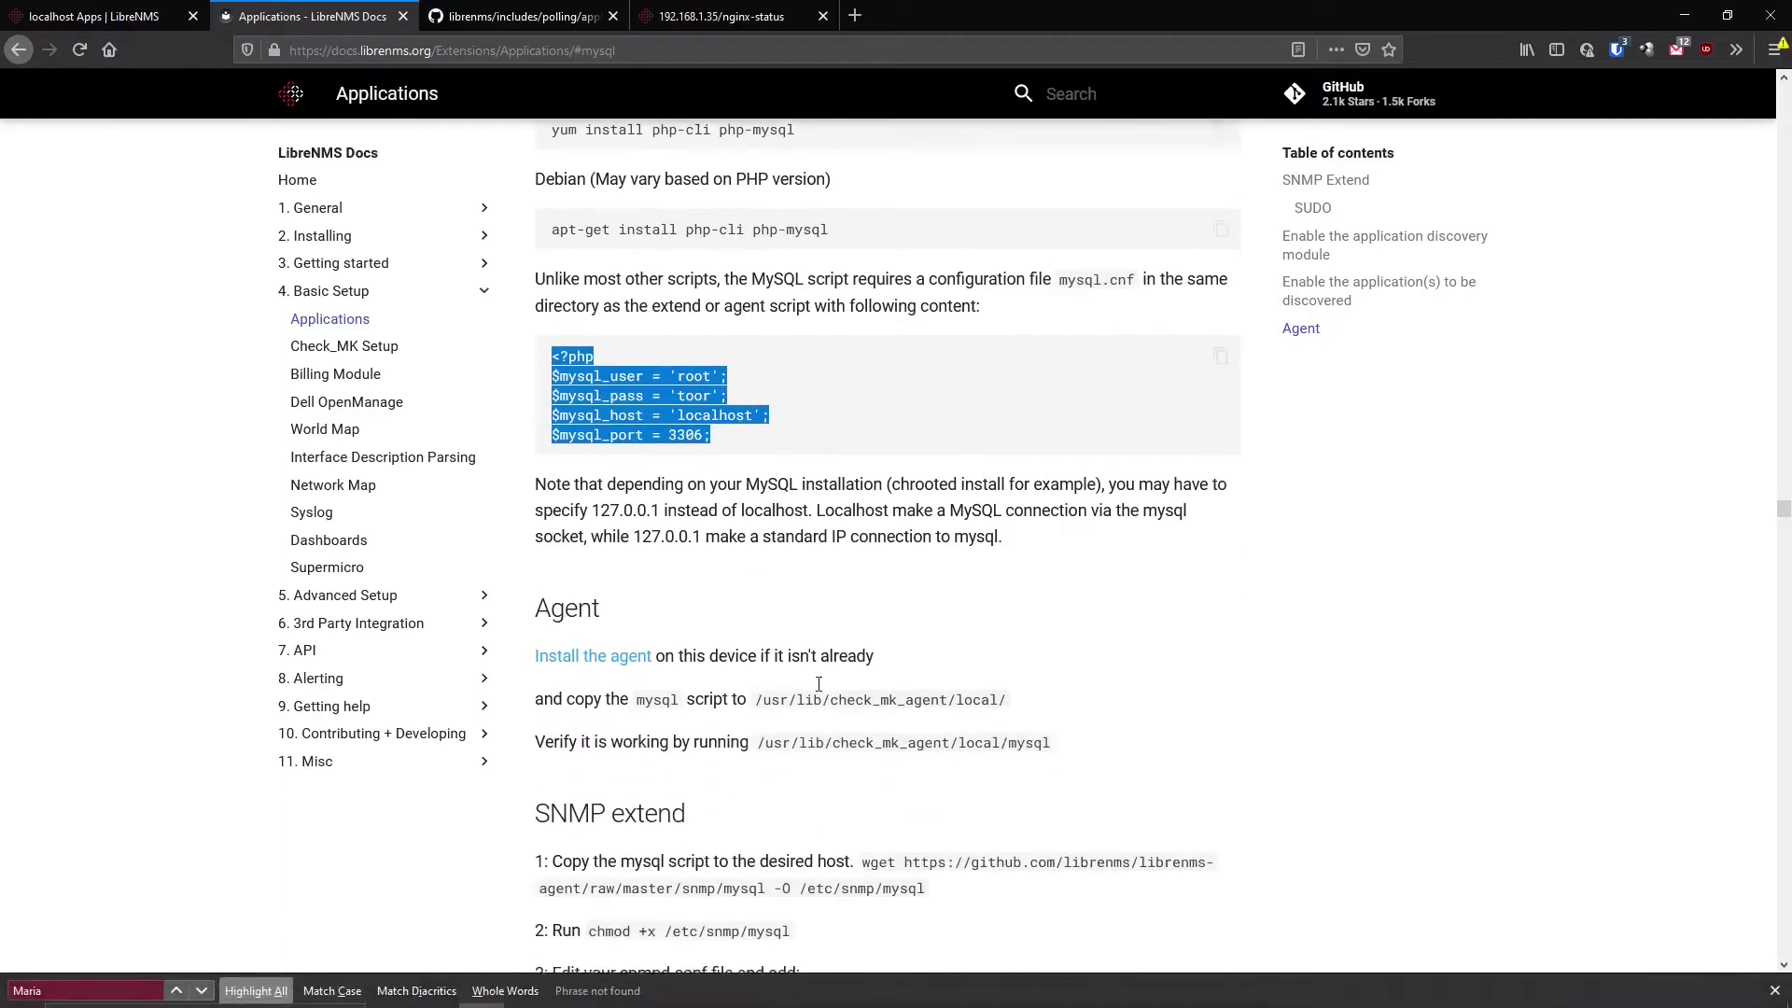
{"action": "scroll", "coordinate": [714, 693], "scroll_direction": "down", "scroll_amount": 3}
{"action": "left_click_drag", "start_coordinate": [926, 579], "coordinate": [870, 537]}
{"action": "right_click", "coordinate": [1030, 550]}
{"action": "left_click", "coordinate": [1027, 563]}
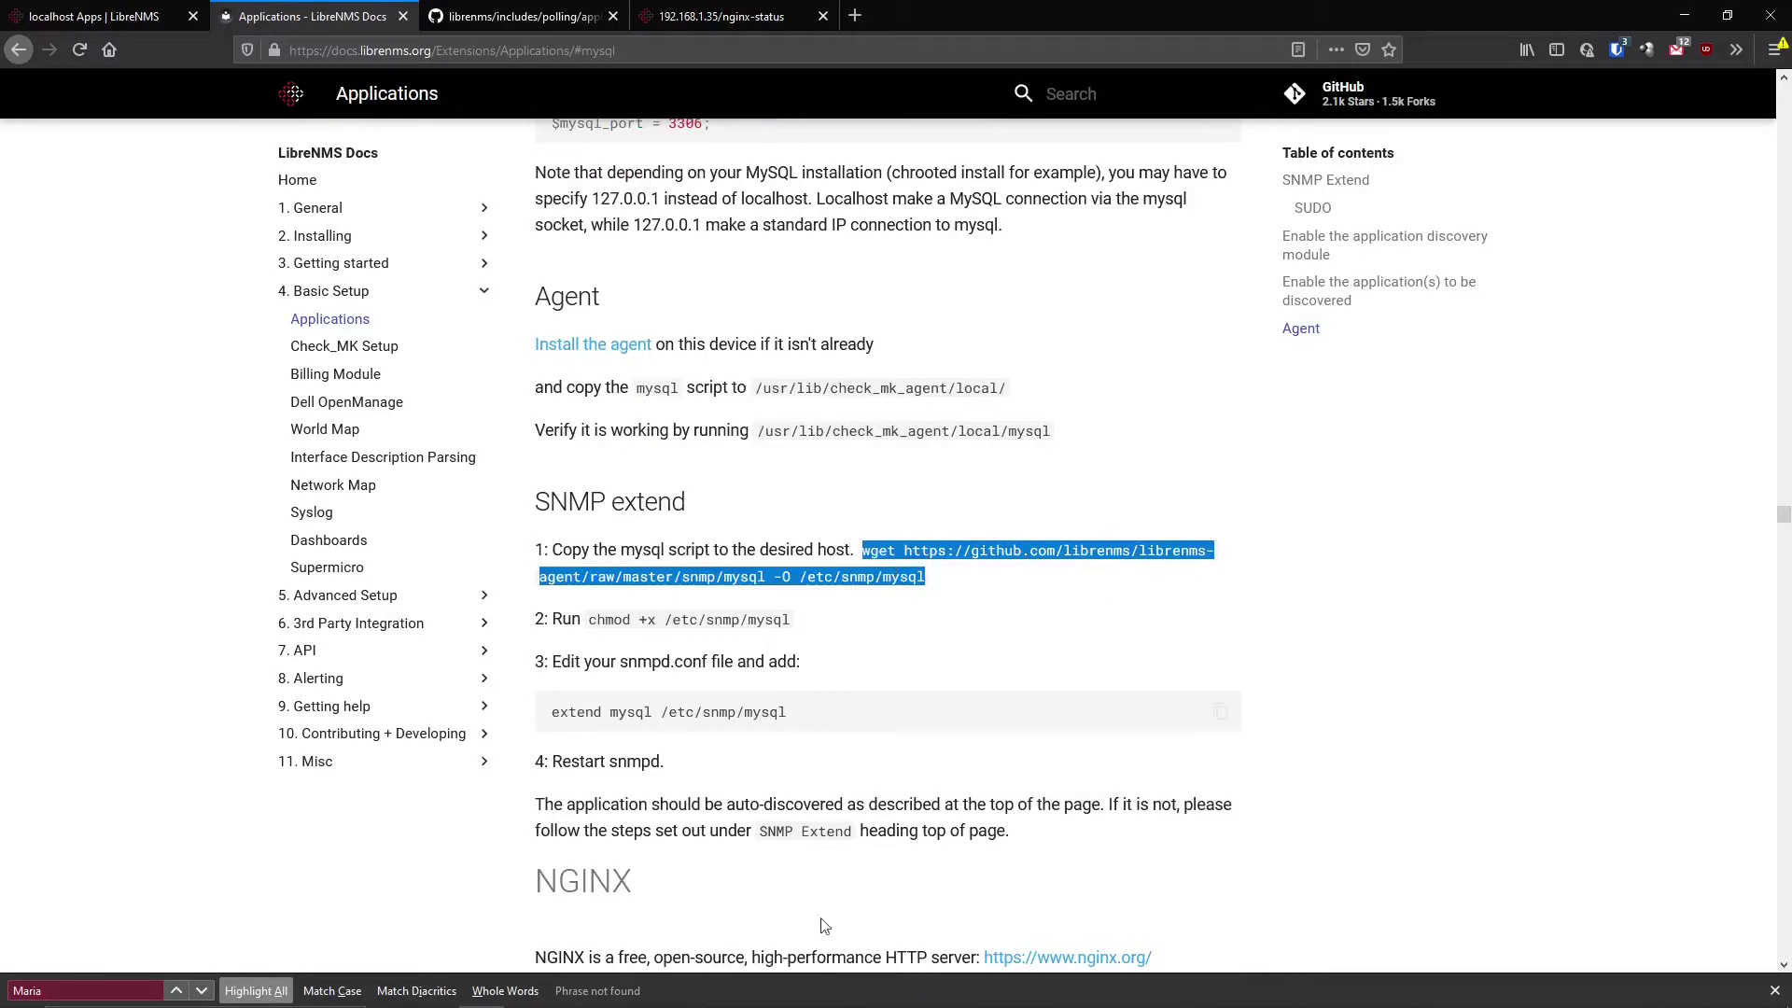
{"action": "mouse_move", "coordinate": [821, 982]}
{"action": "left_click", "coordinate": [756, 989]}
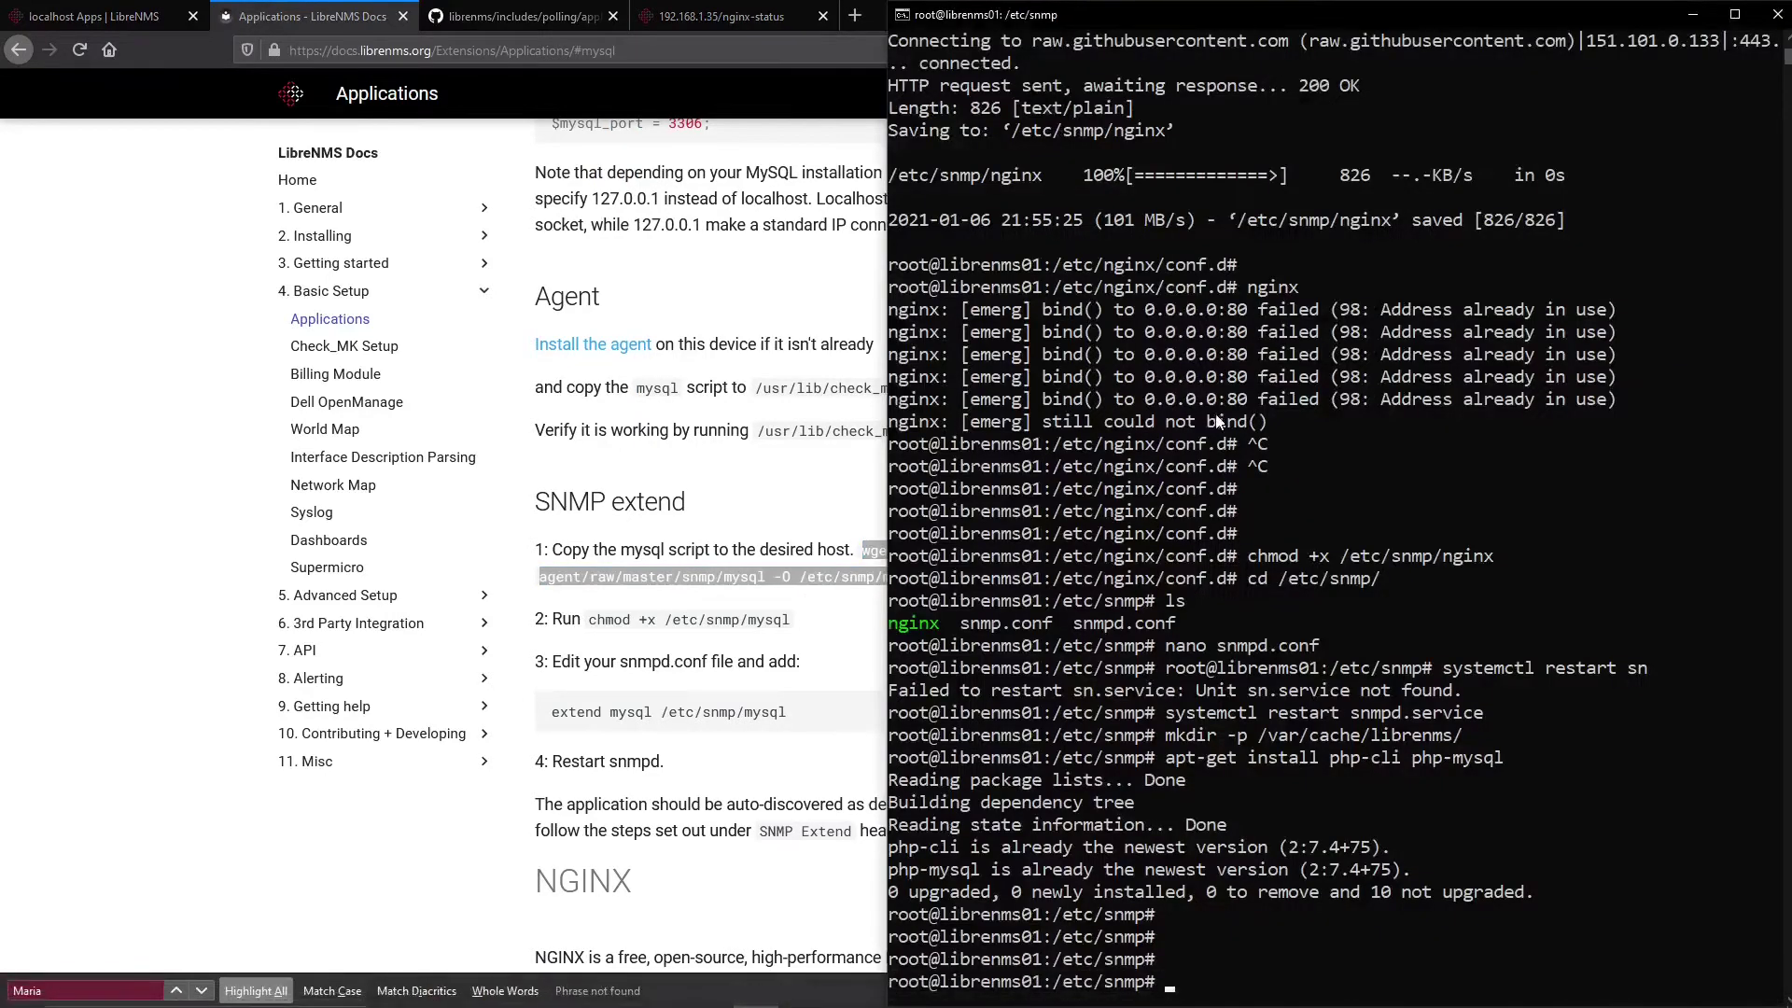
{"action": "right_click", "coordinate": [1233, 439]}
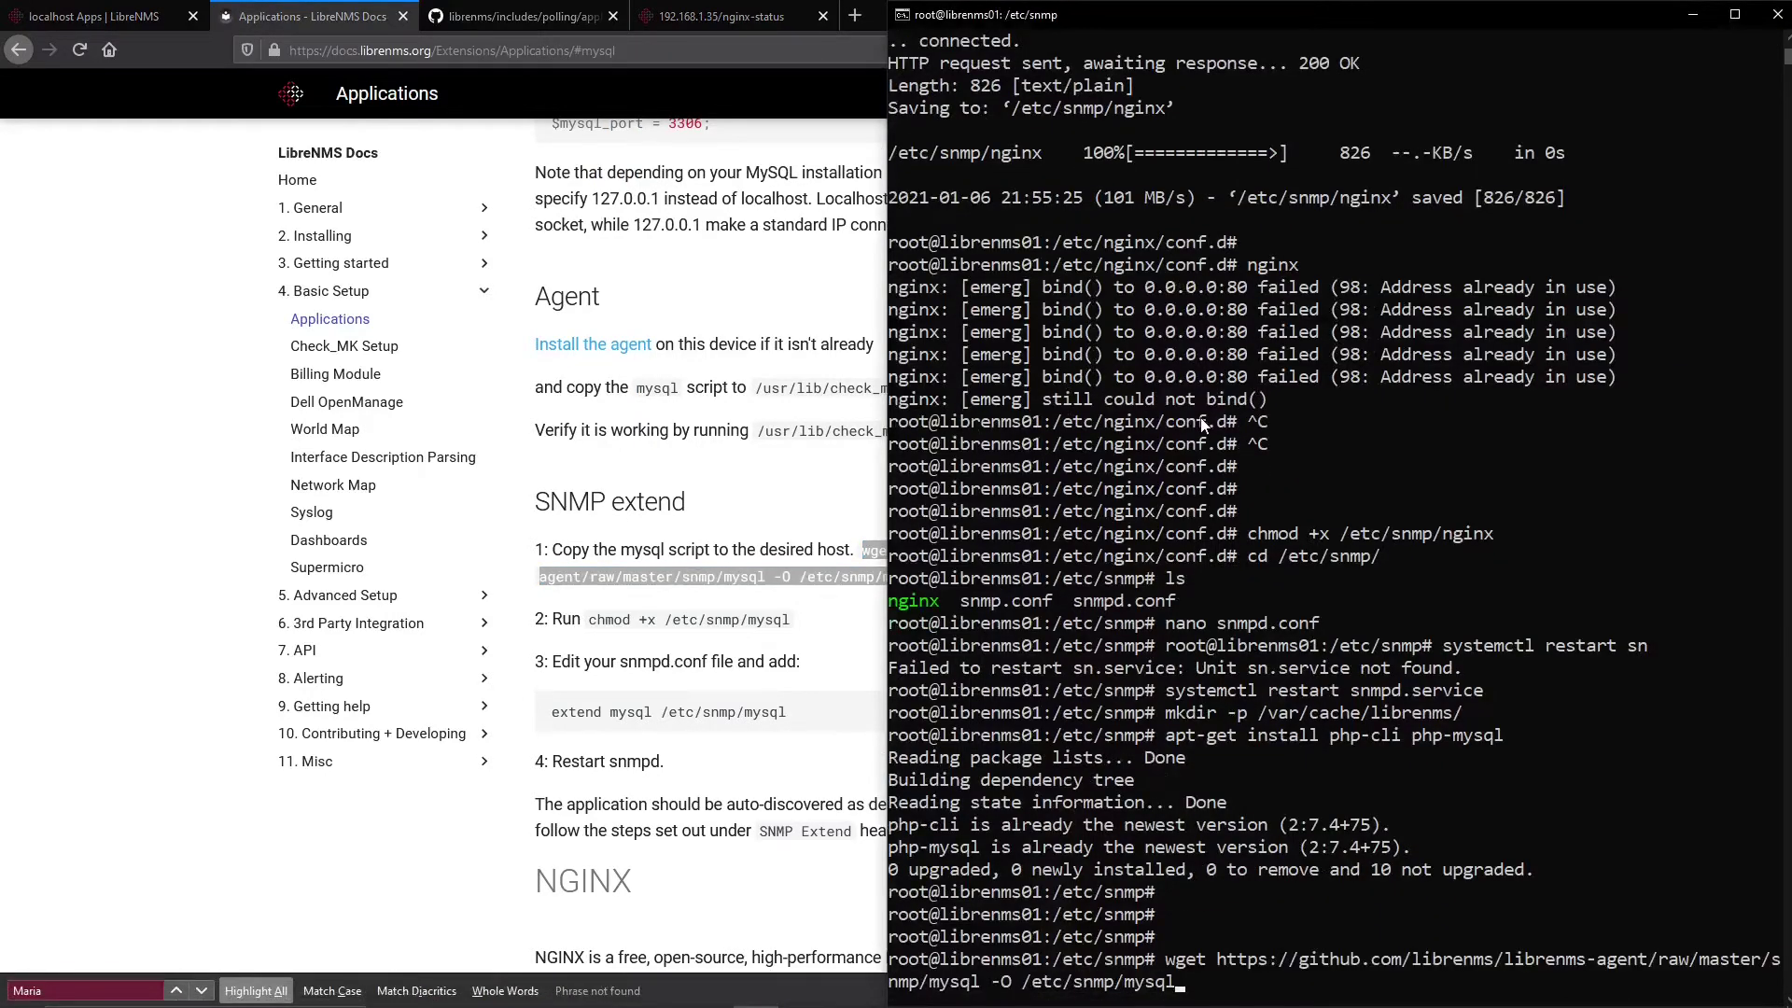
{"action": "key", "text": "Return"}
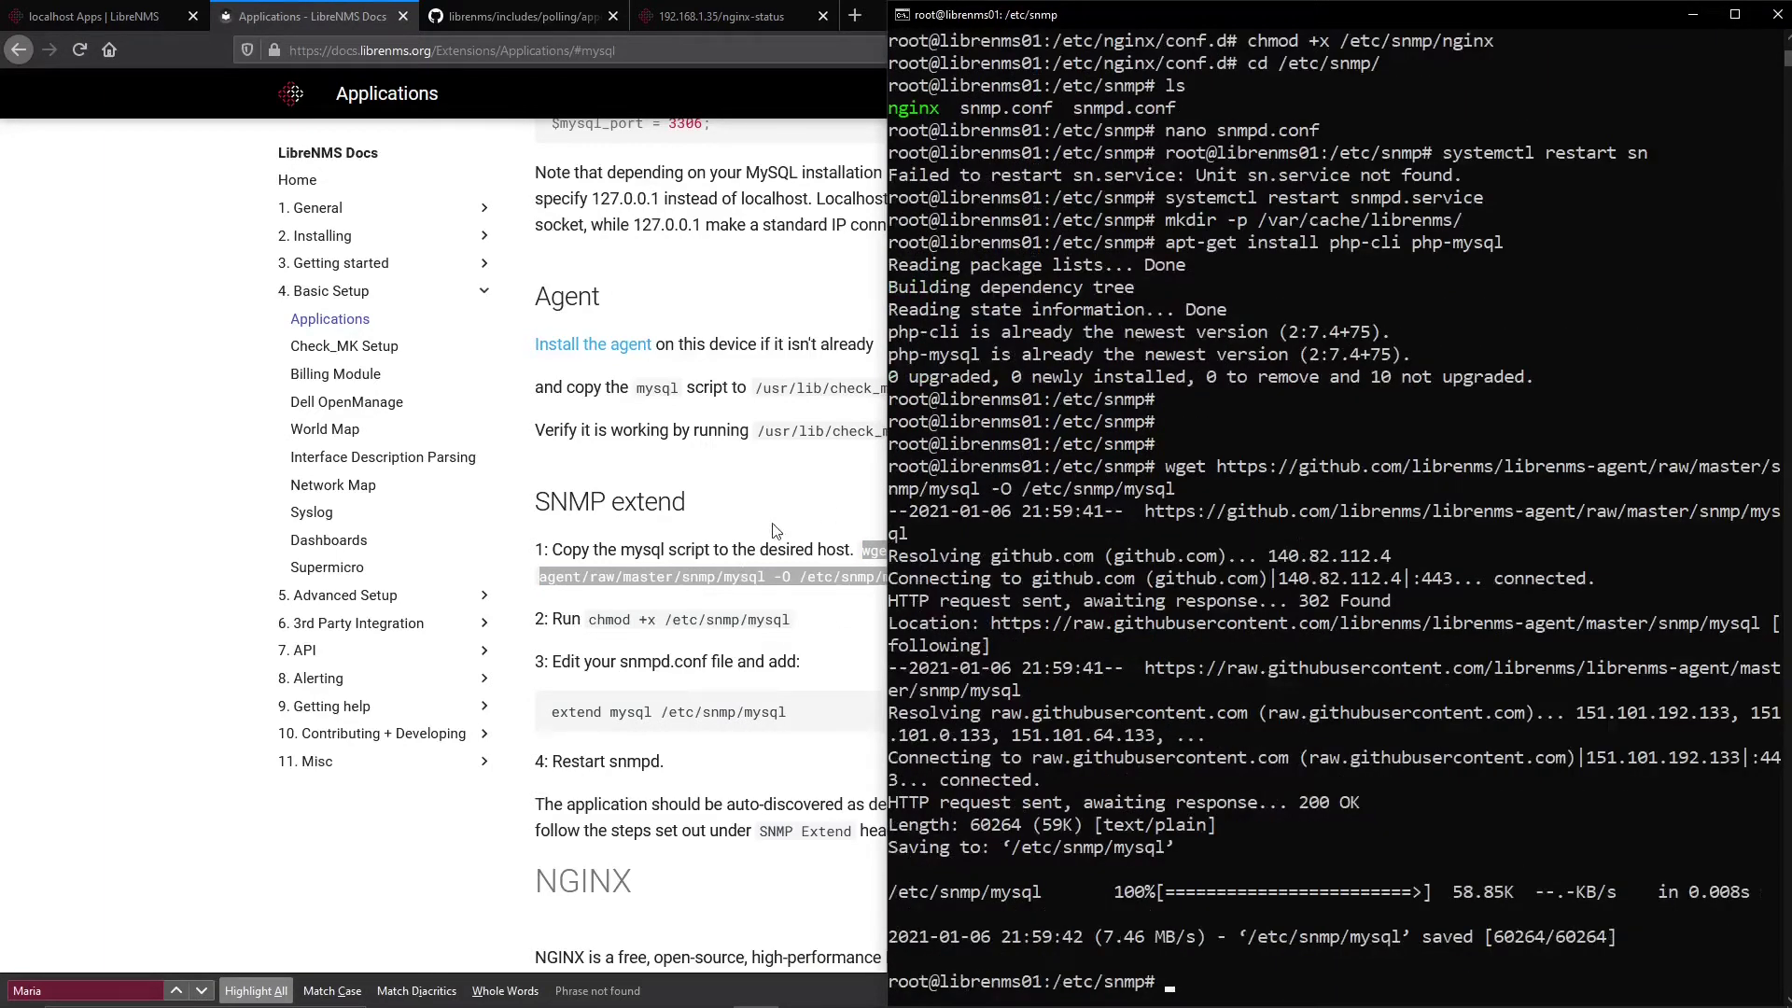
- Copy and run chmod +x /etc/snmp/mysql to make the script executable
{"action": "scroll", "coordinate": [780, 549], "scroll_direction": "up", "scroll_amount": 1}
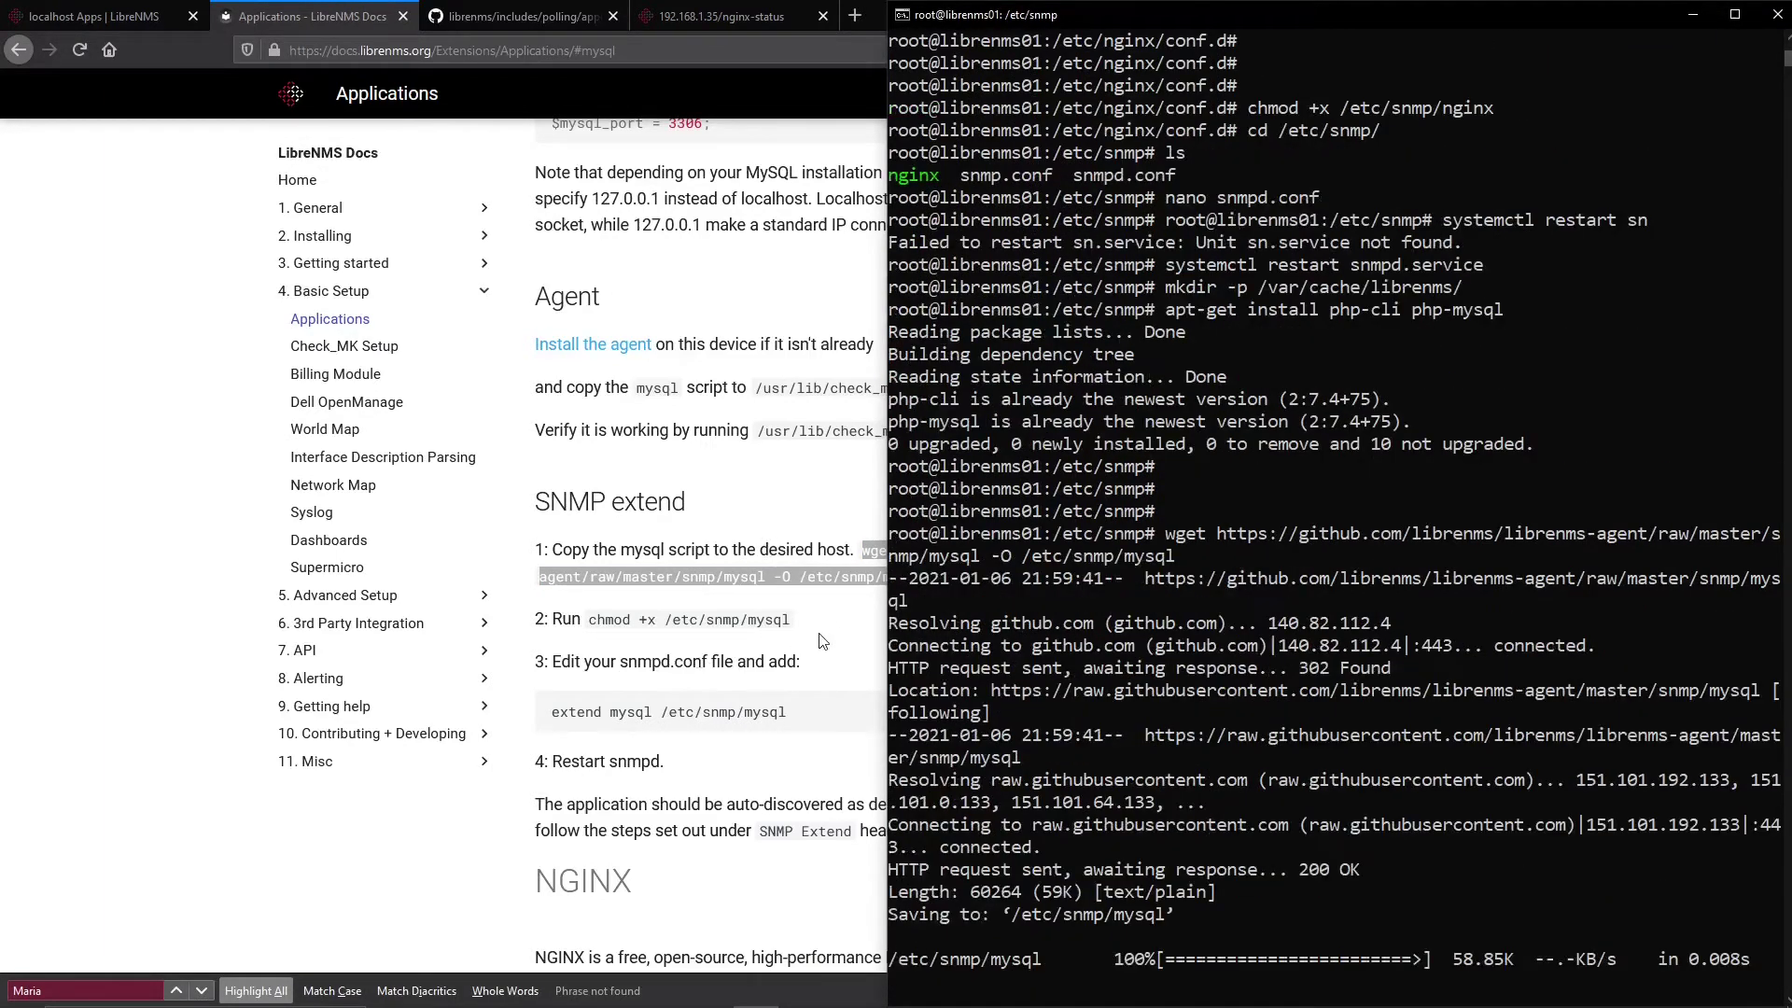
{"action": "left_click_drag", "start_coordinate": [792, 620], "coordinate": [600, 620]}
{"action": "right_click", "coordinate": [589, 620]}
{"action": "left_click", "coordinate": [635, 628]}
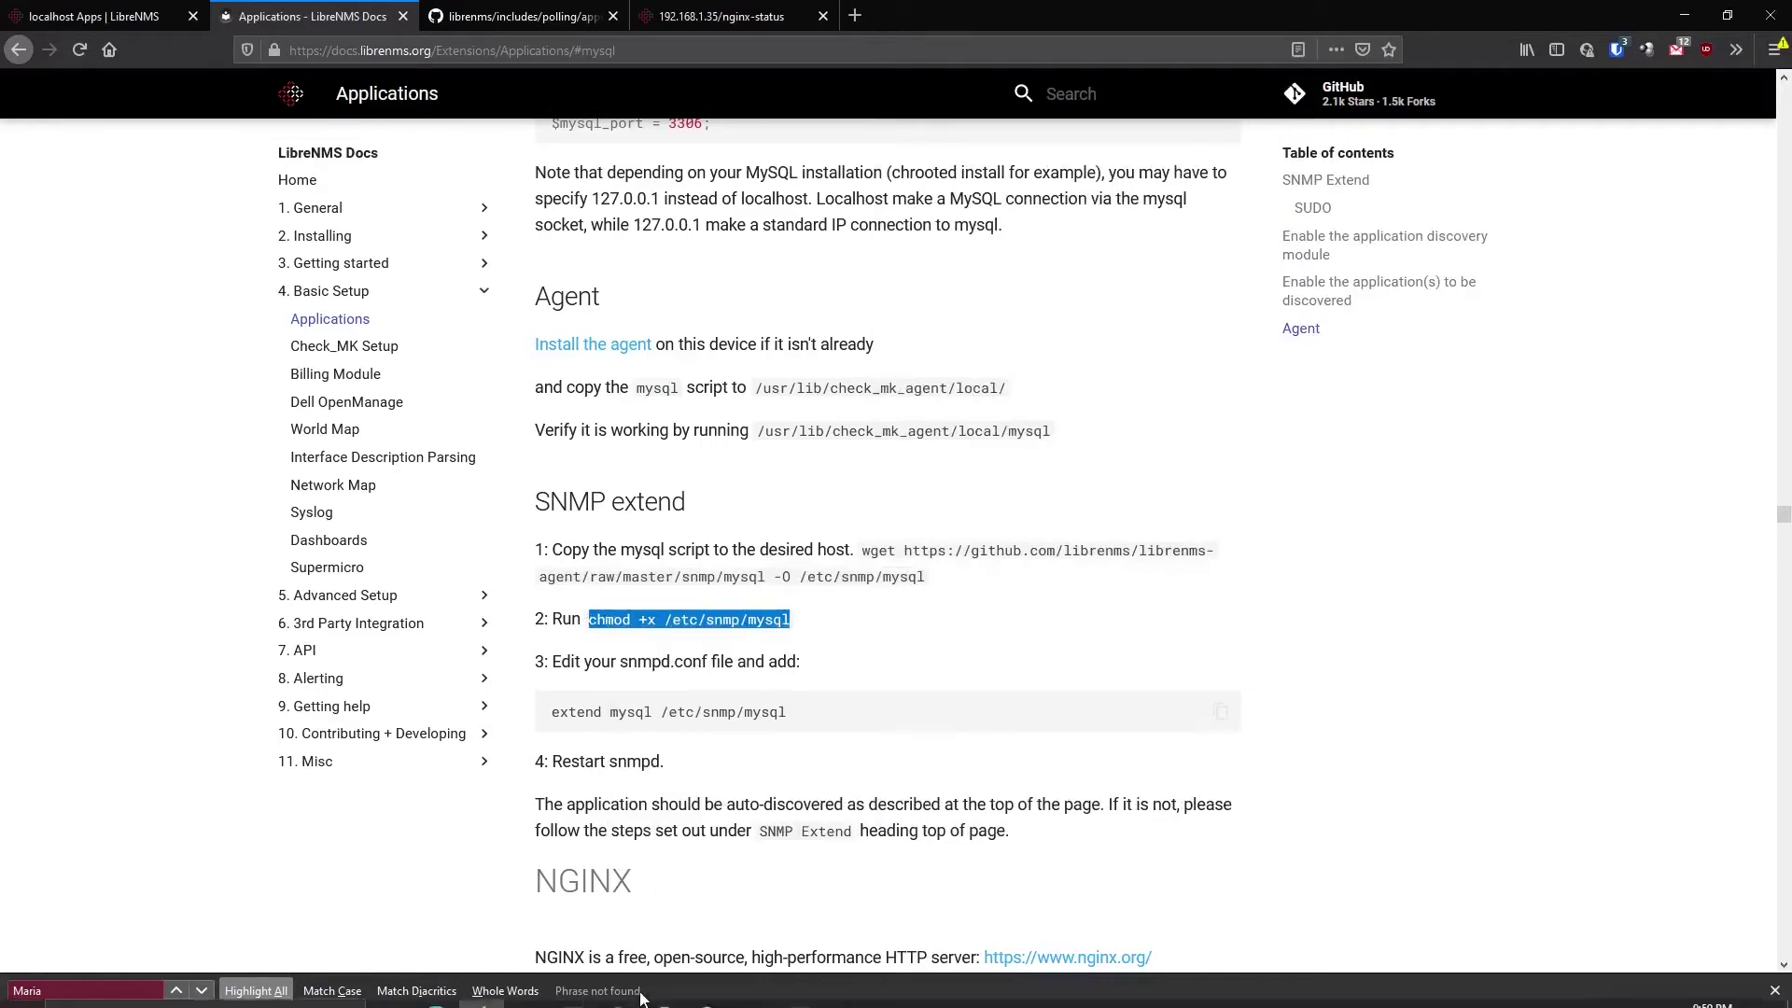
{"action": "left_click", "coordinate": [755, 990]}
{"action": "right_click", "coordinate": [1373, 766]}
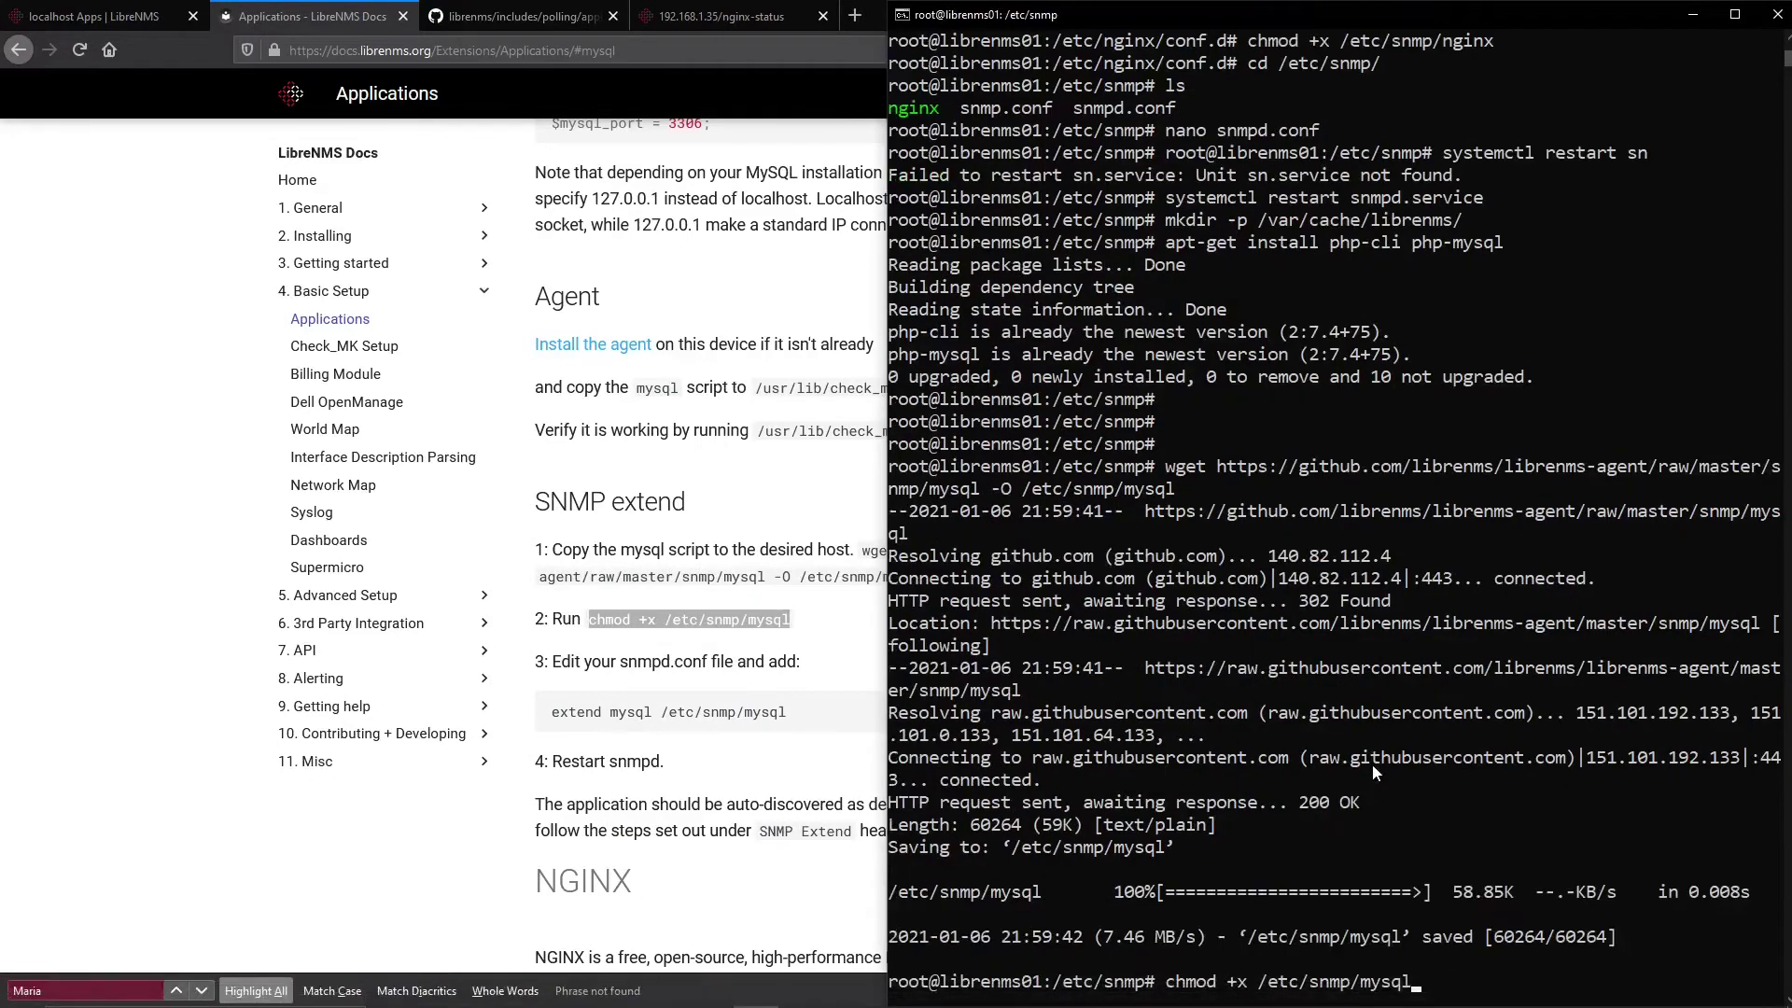
{"action": "key", "text": "Return"}
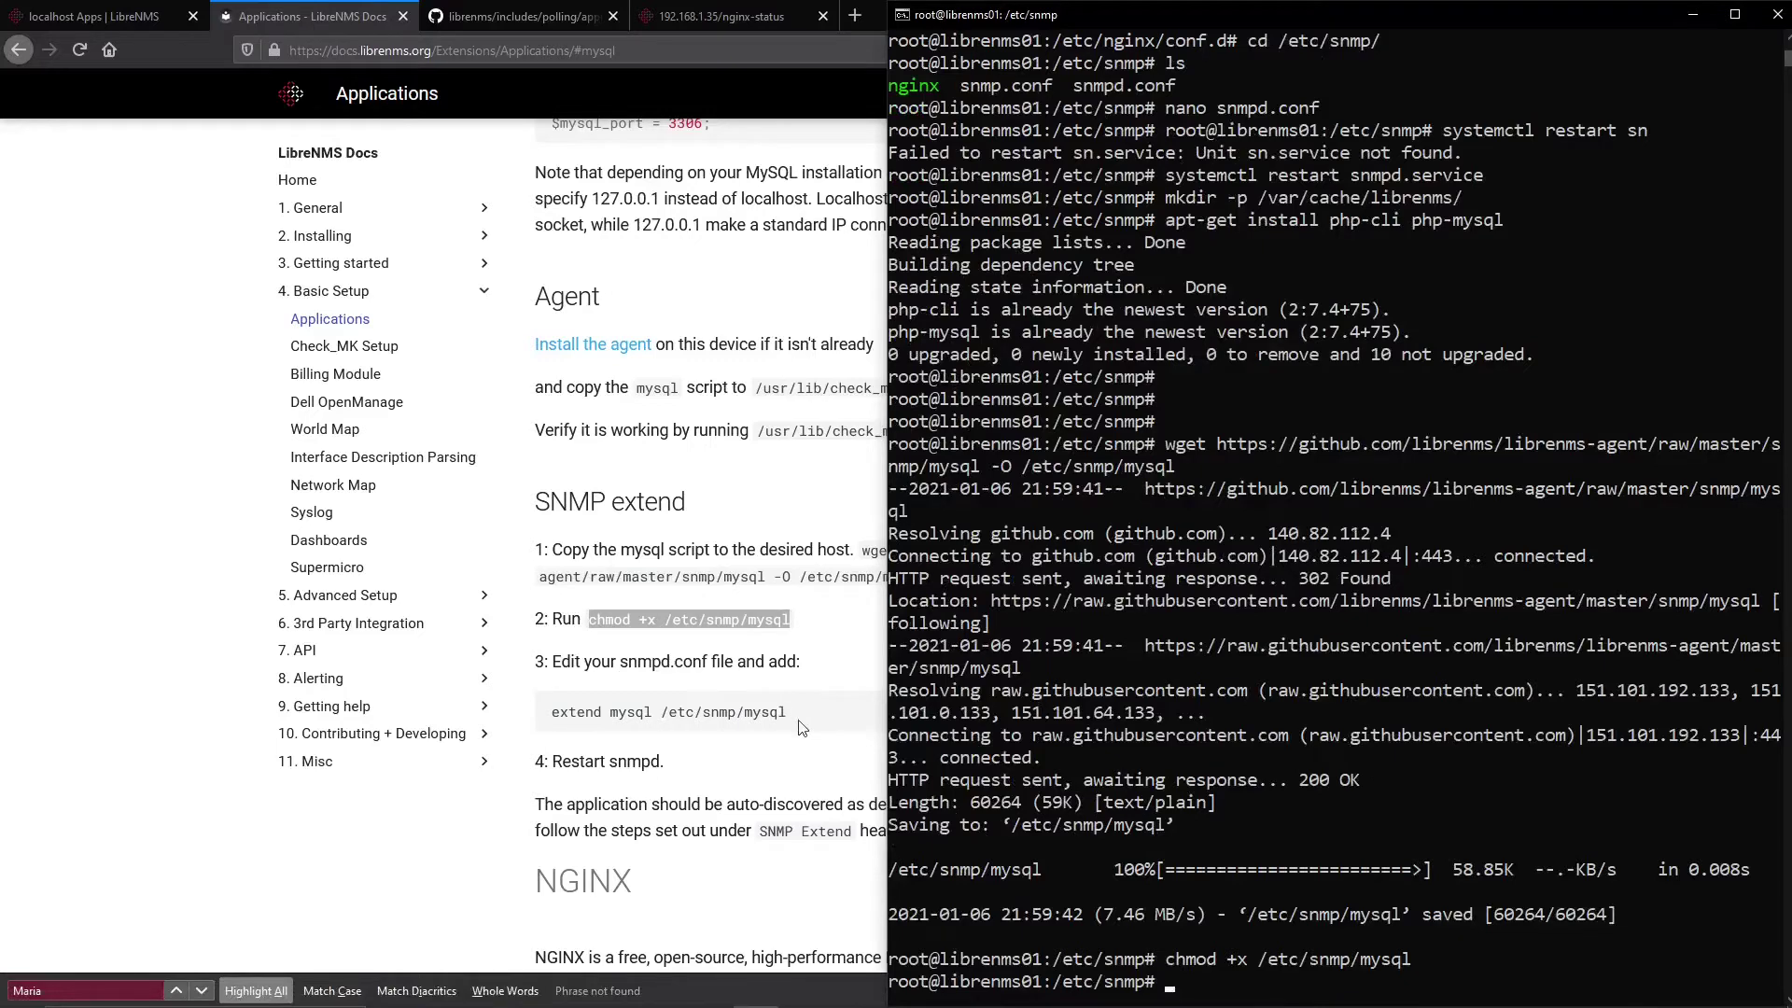
{"action": "left_click_drag", "start_coordinate": [801, 727], "coordinate": [576, 713]}
- Copy the sample mysql.cnf <?php config lines from the docs
{"action": "scroll", "coordinate": [556, 715], "scroll_direction": "up", "scroll_amount": 2}
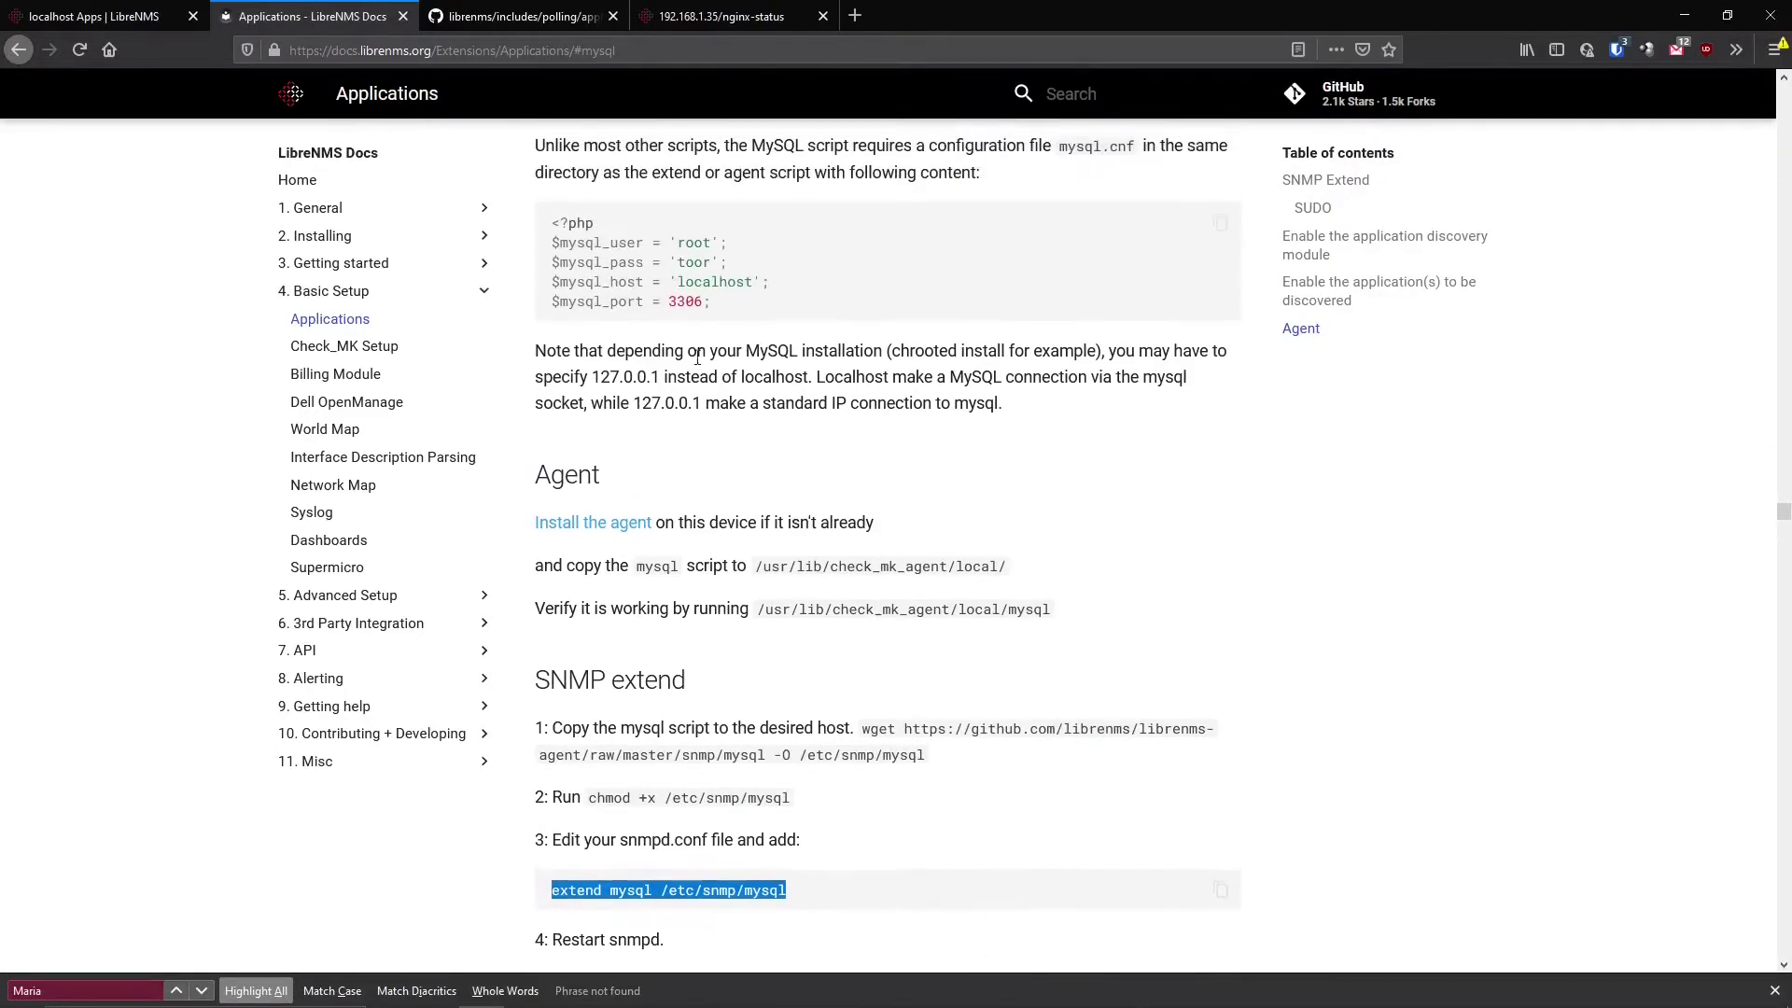
{"action": "left_click_drag", "start_coordinate": [714, 314], "coordinate": [547, 233]}
{"action": "right_click", "coordinate": [598, 236]}
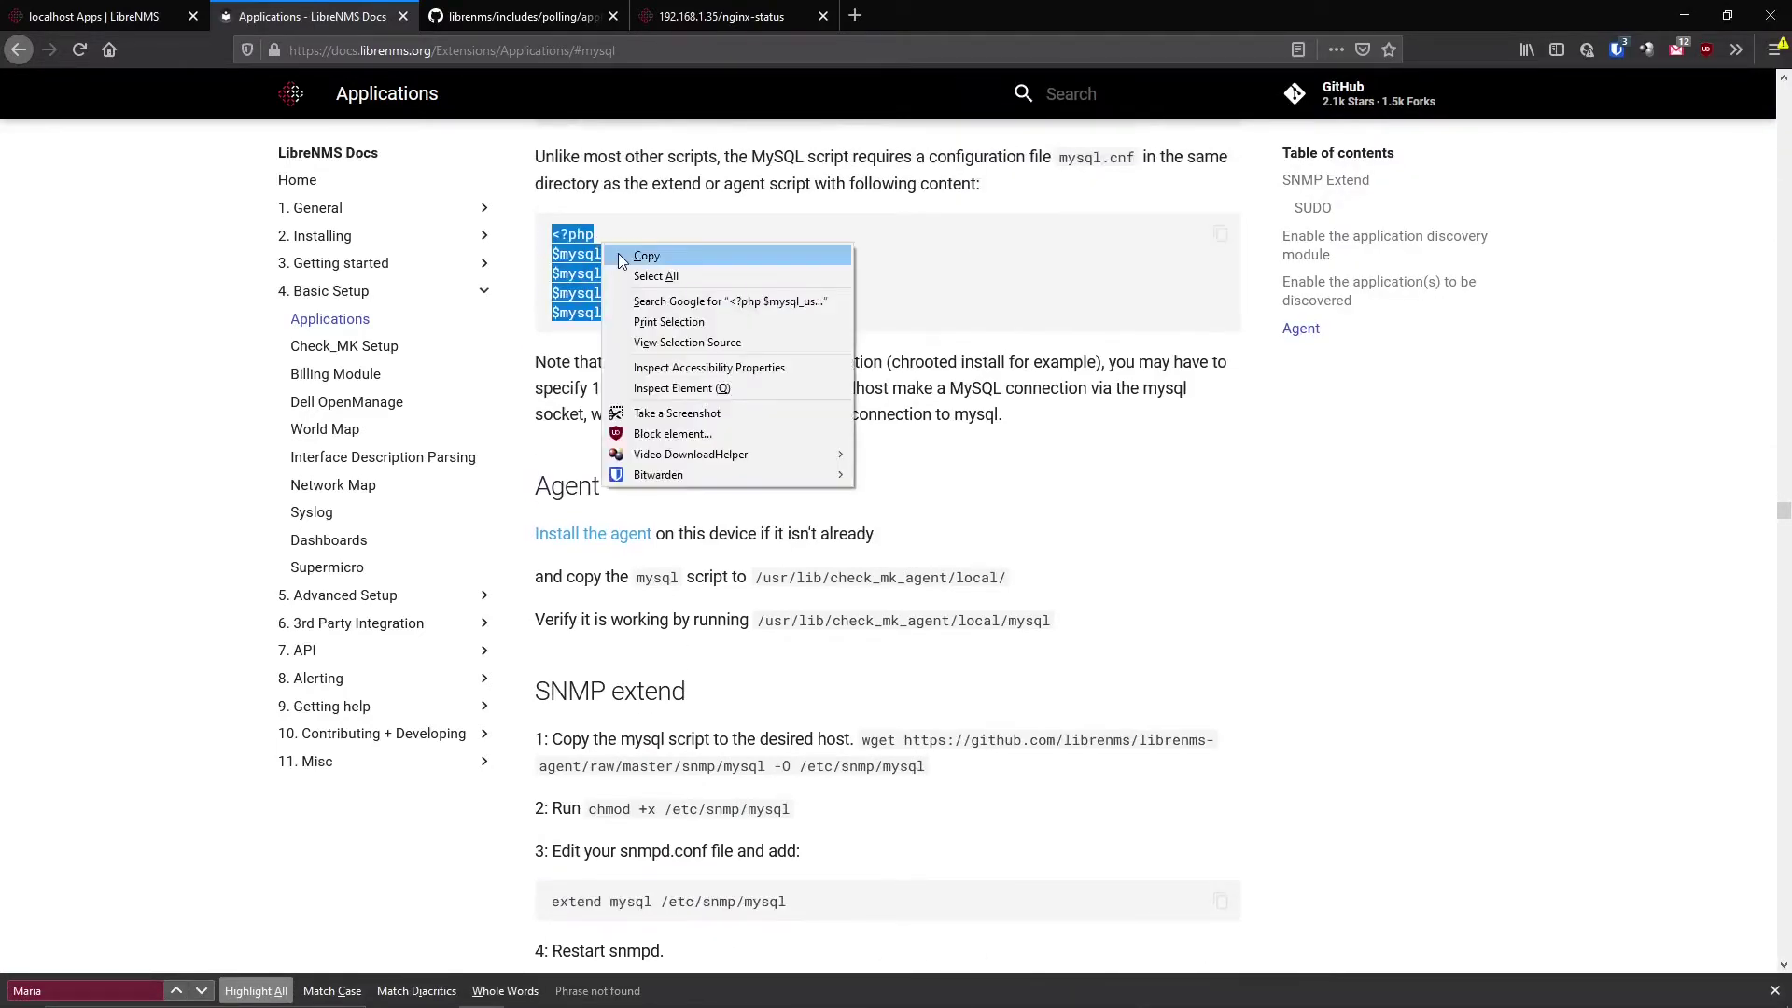
{"action": "left_click", "coordinate": [631, 246]}
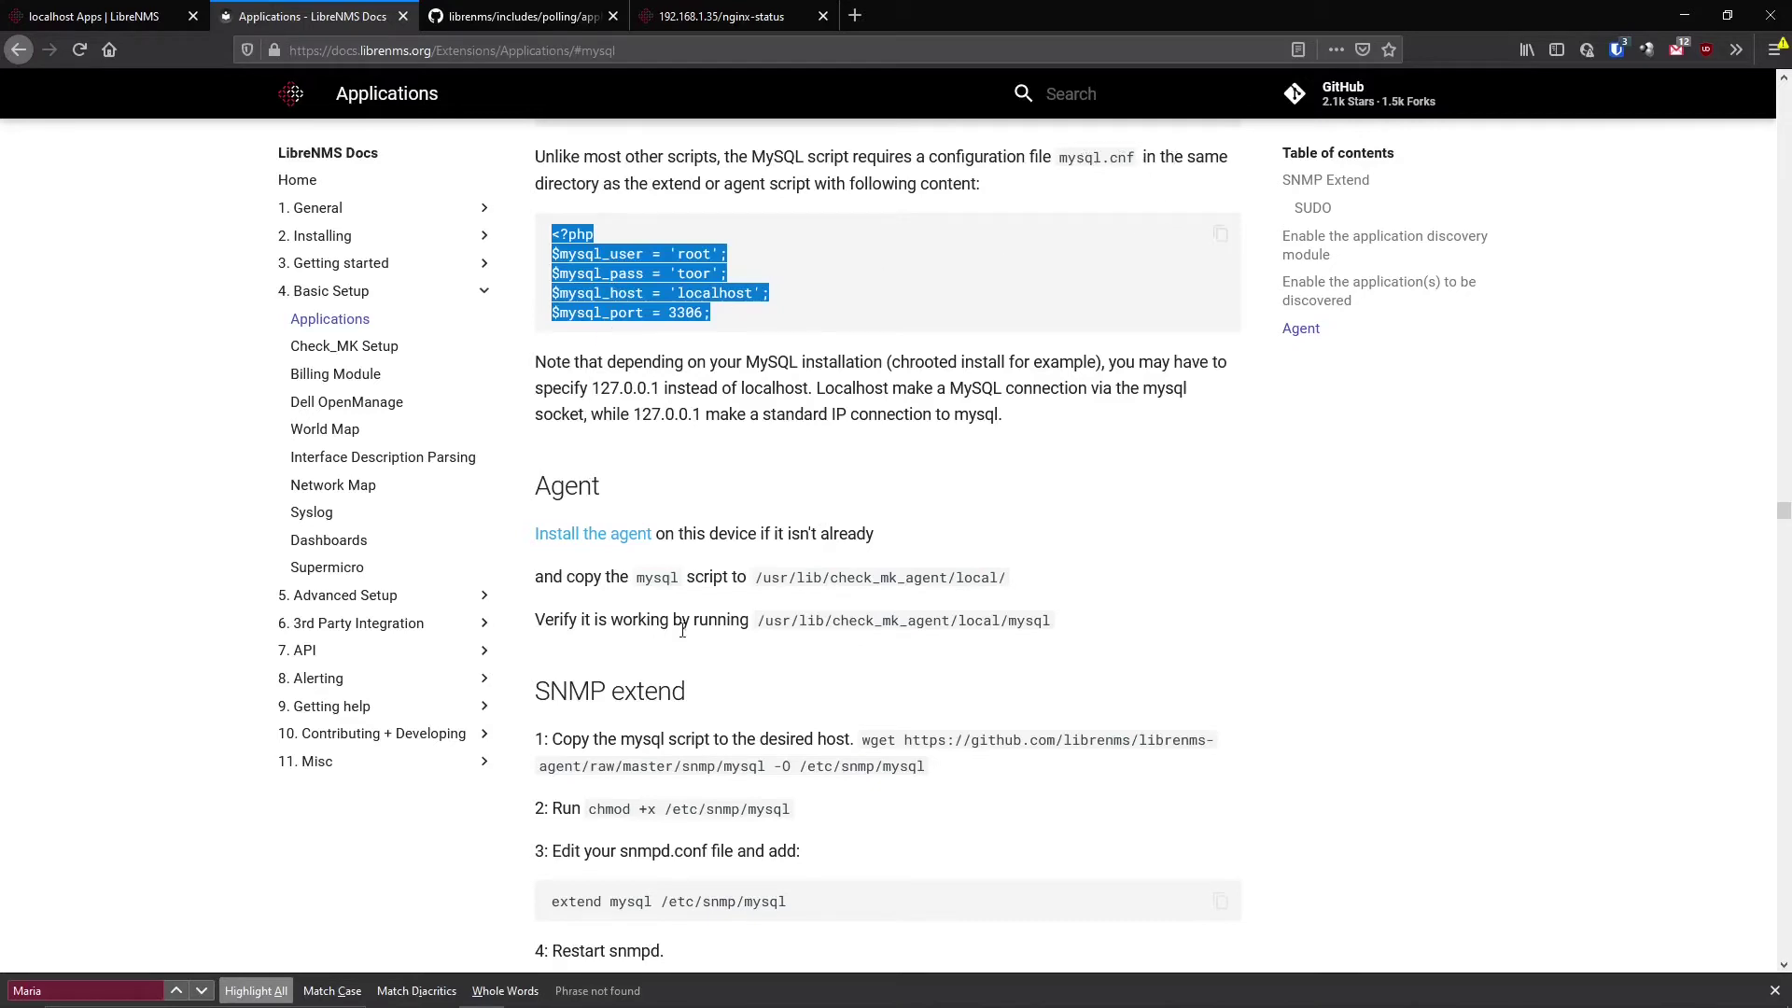
- Run ls in /etc/snmp to confirm the mysql script sits beside nginx
{"action": "scroll", "coordinate": [881, 733], "scroll_direction": "down", "scroll_amount": 1}
{"action": "mouse_move", "coordinate": [873, 1005]}
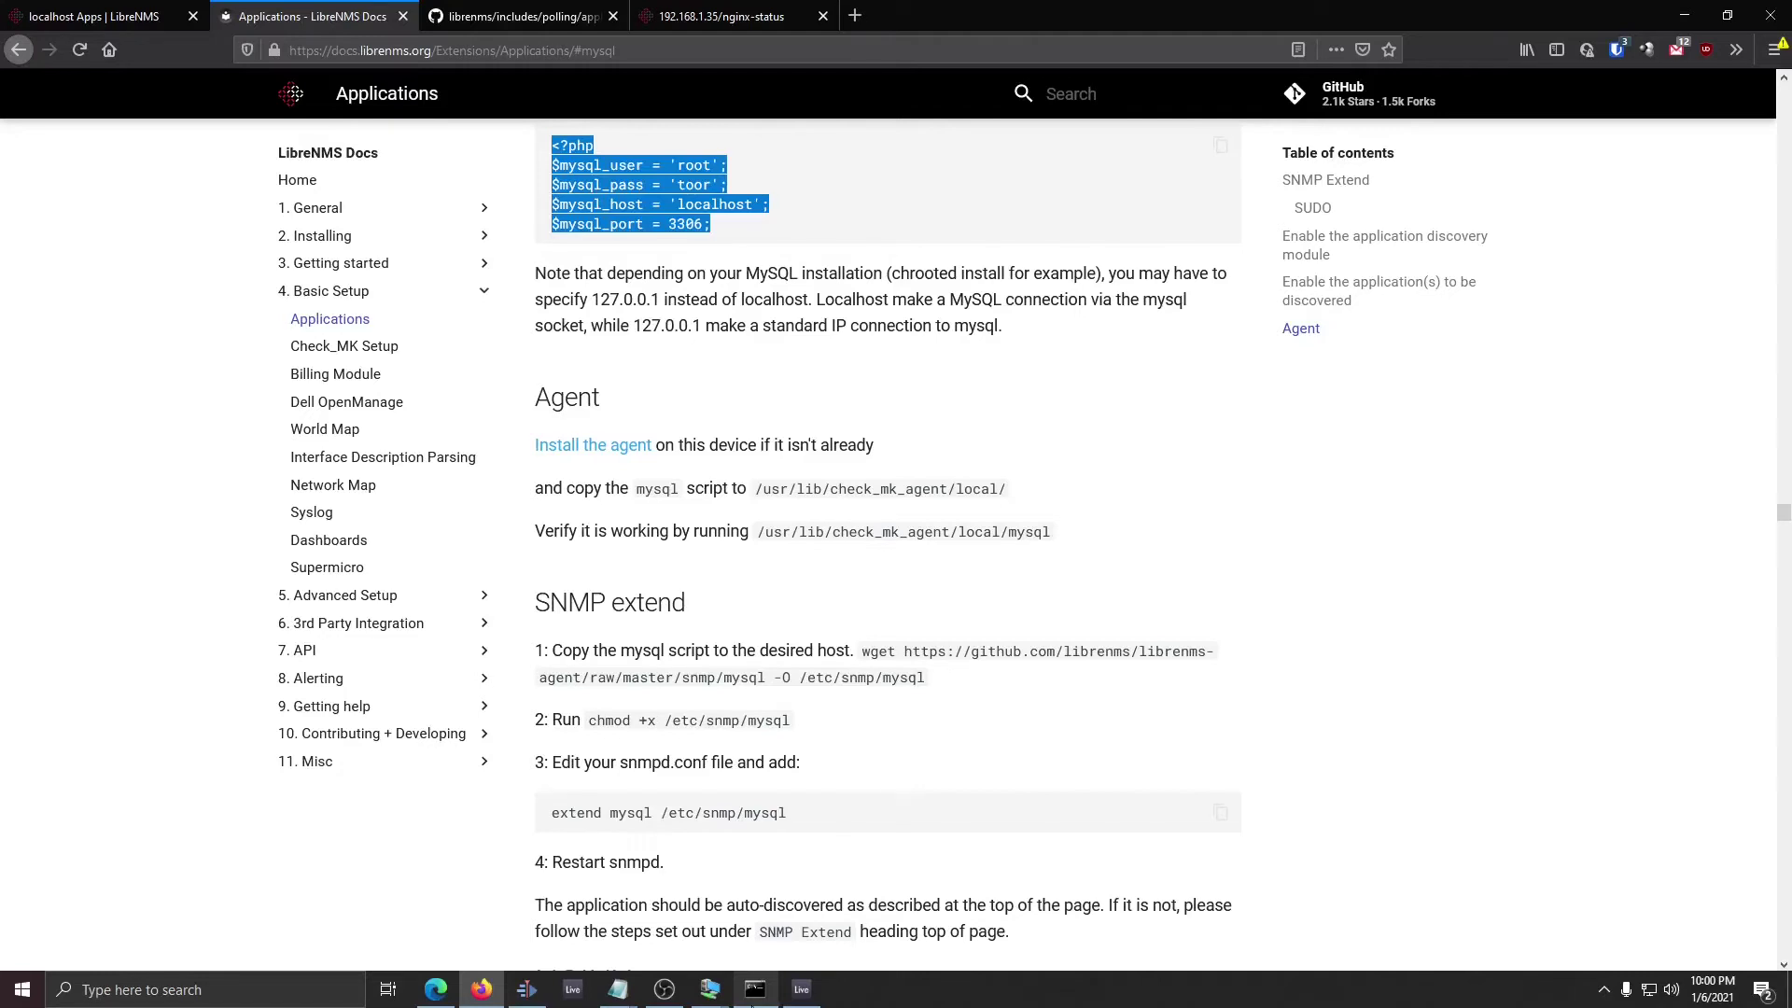
{"action": "left_click", "coordinate": [753, 997]}
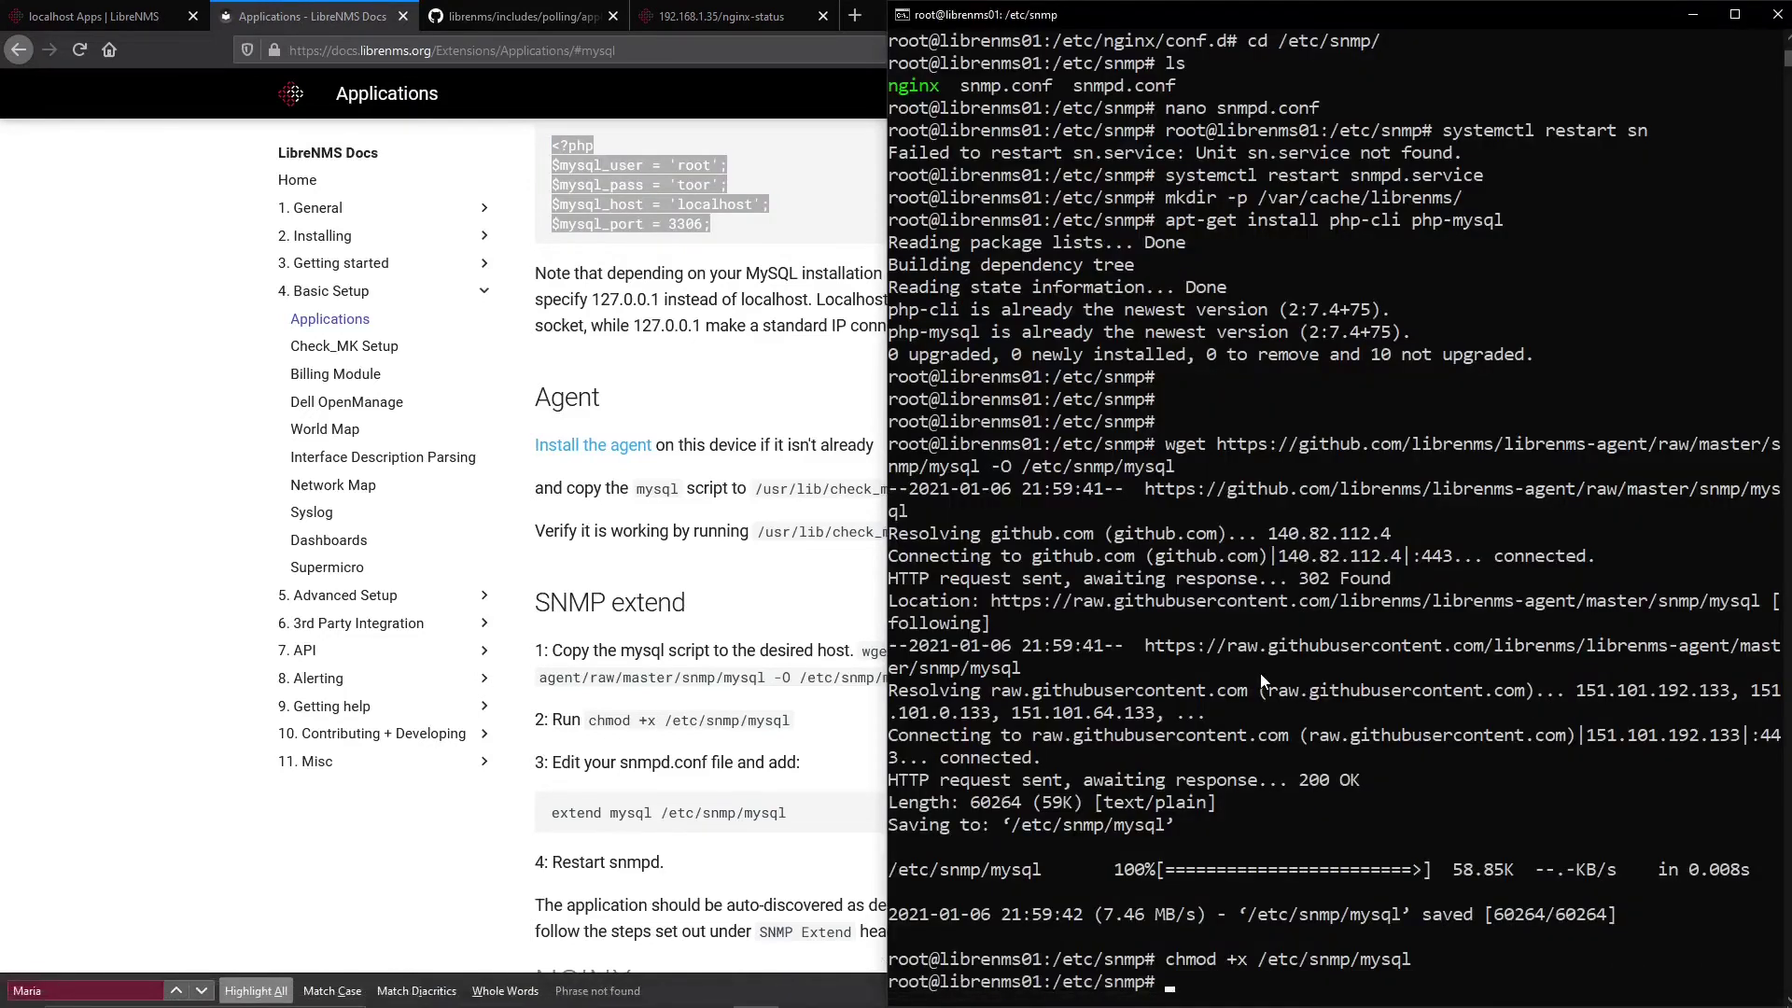
{"action": "type", "text": "ks"}
{"action": "key", "text": "BackSpace"}
{"action": "key", "text": "BackSpace"}
{"action": "type", "text": "ls"}
{"action": "key", "text": "Return"}
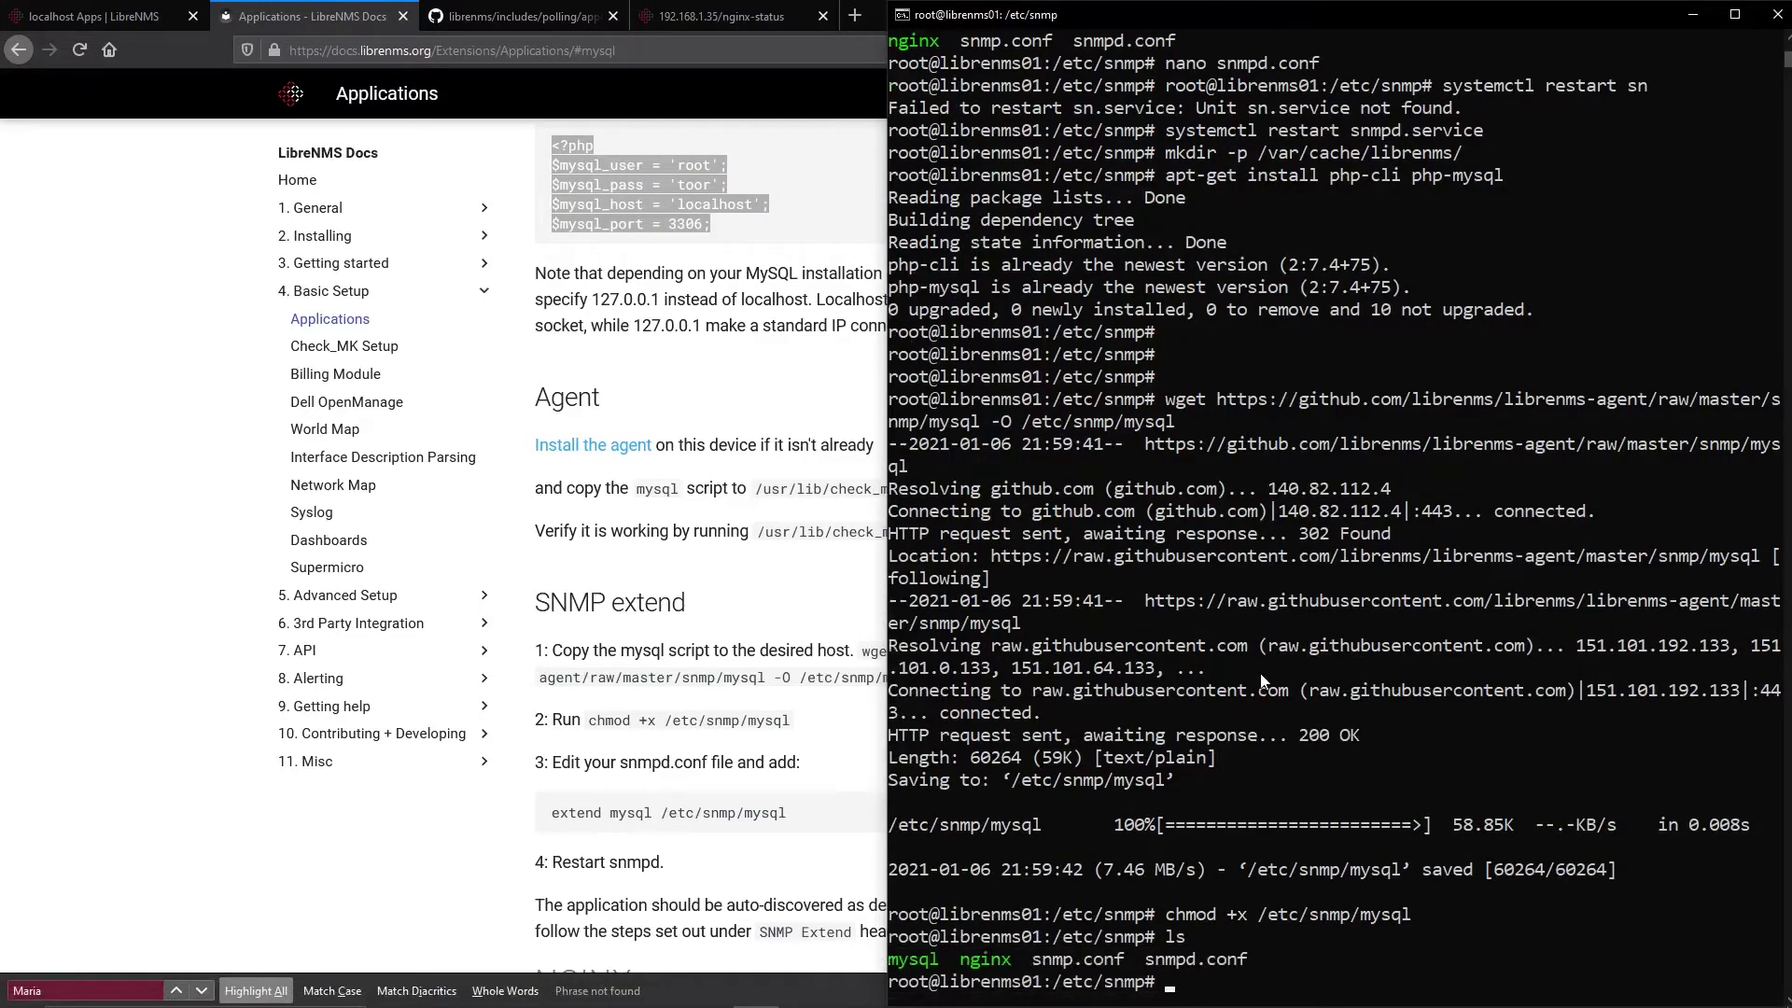
{"action": "left_click", "coordinate": [854, 329]}
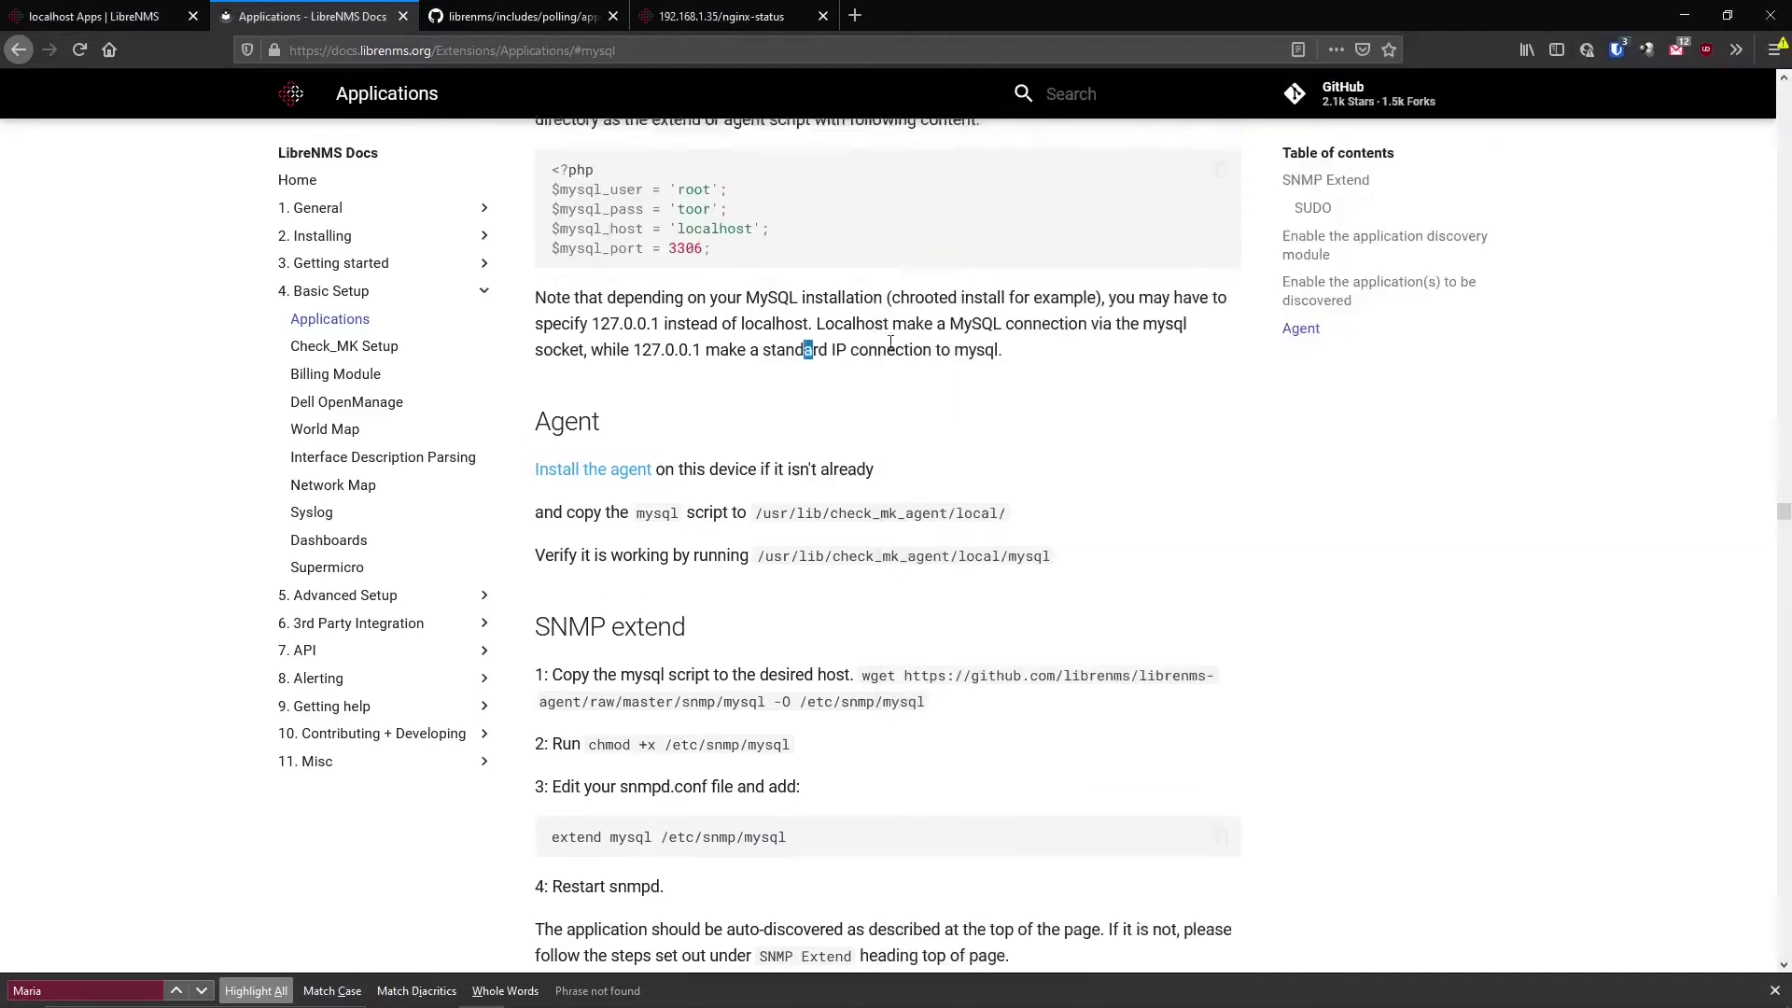
{"action": "scroll", "coordinate": [919, 317], "scroll_direction": "up", "scroll_amount": 3}
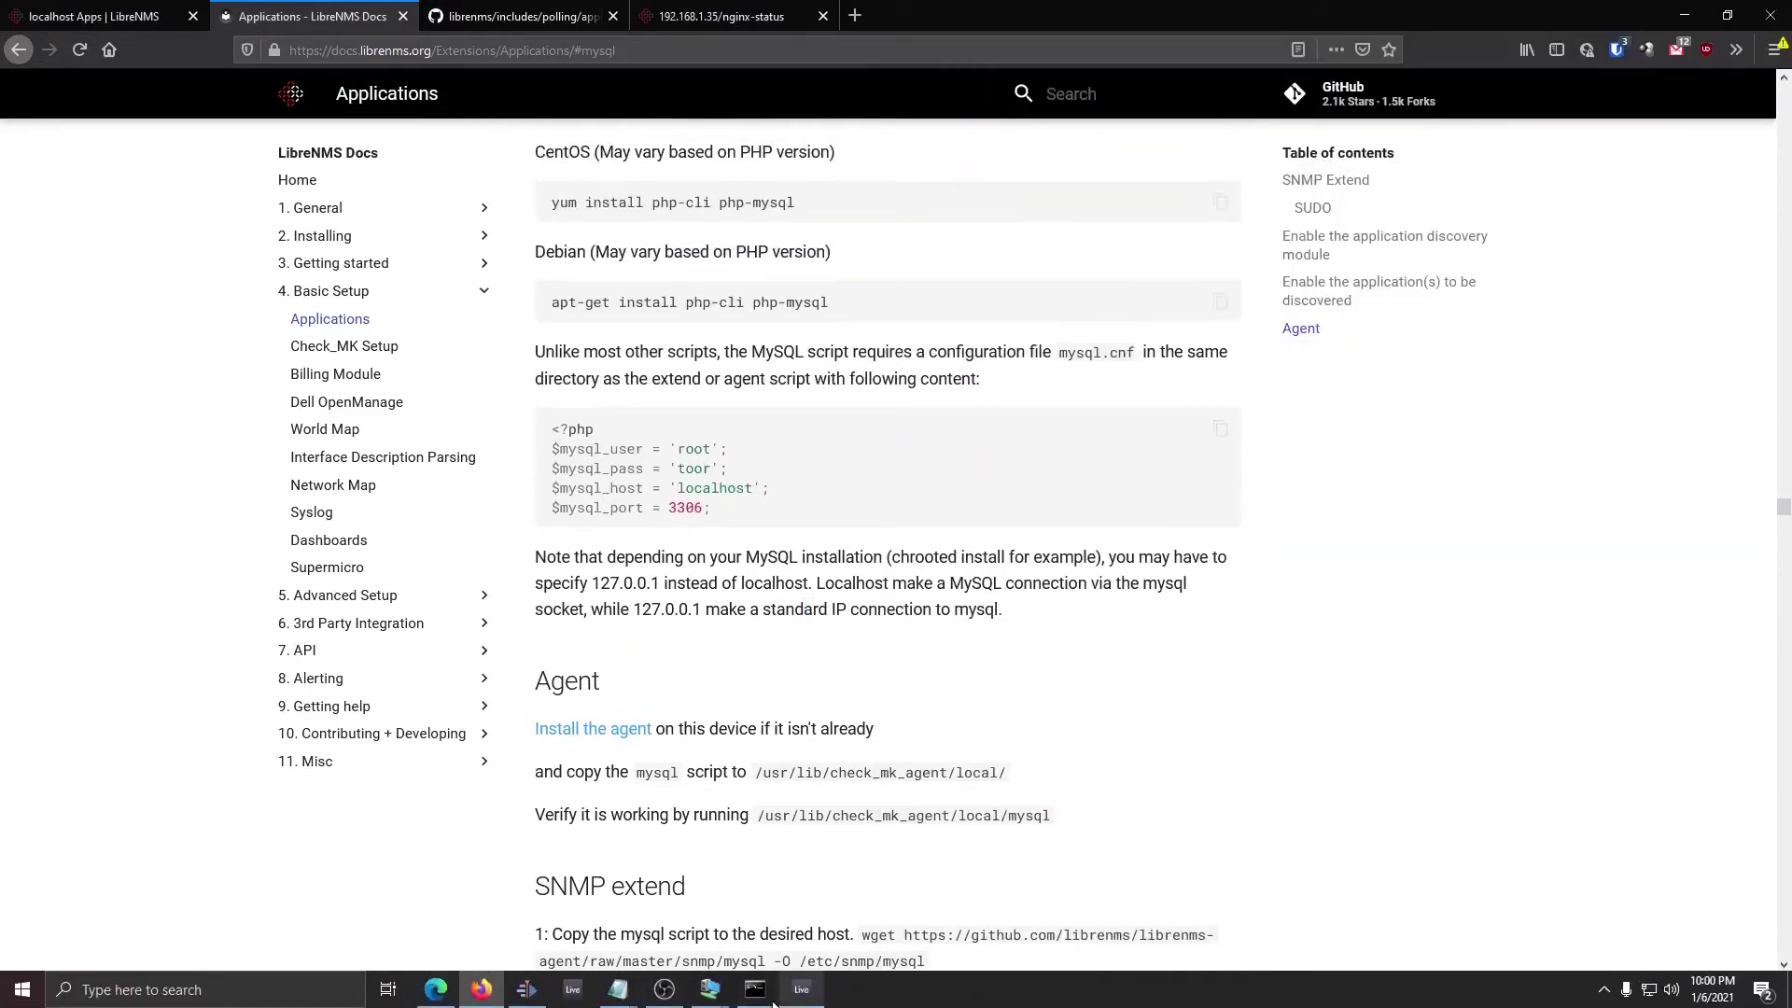
- Create mysql.cnf in nano and paste the five sample config lines from the docs
{"action": "left_click", "coordinate": [755, 997]}
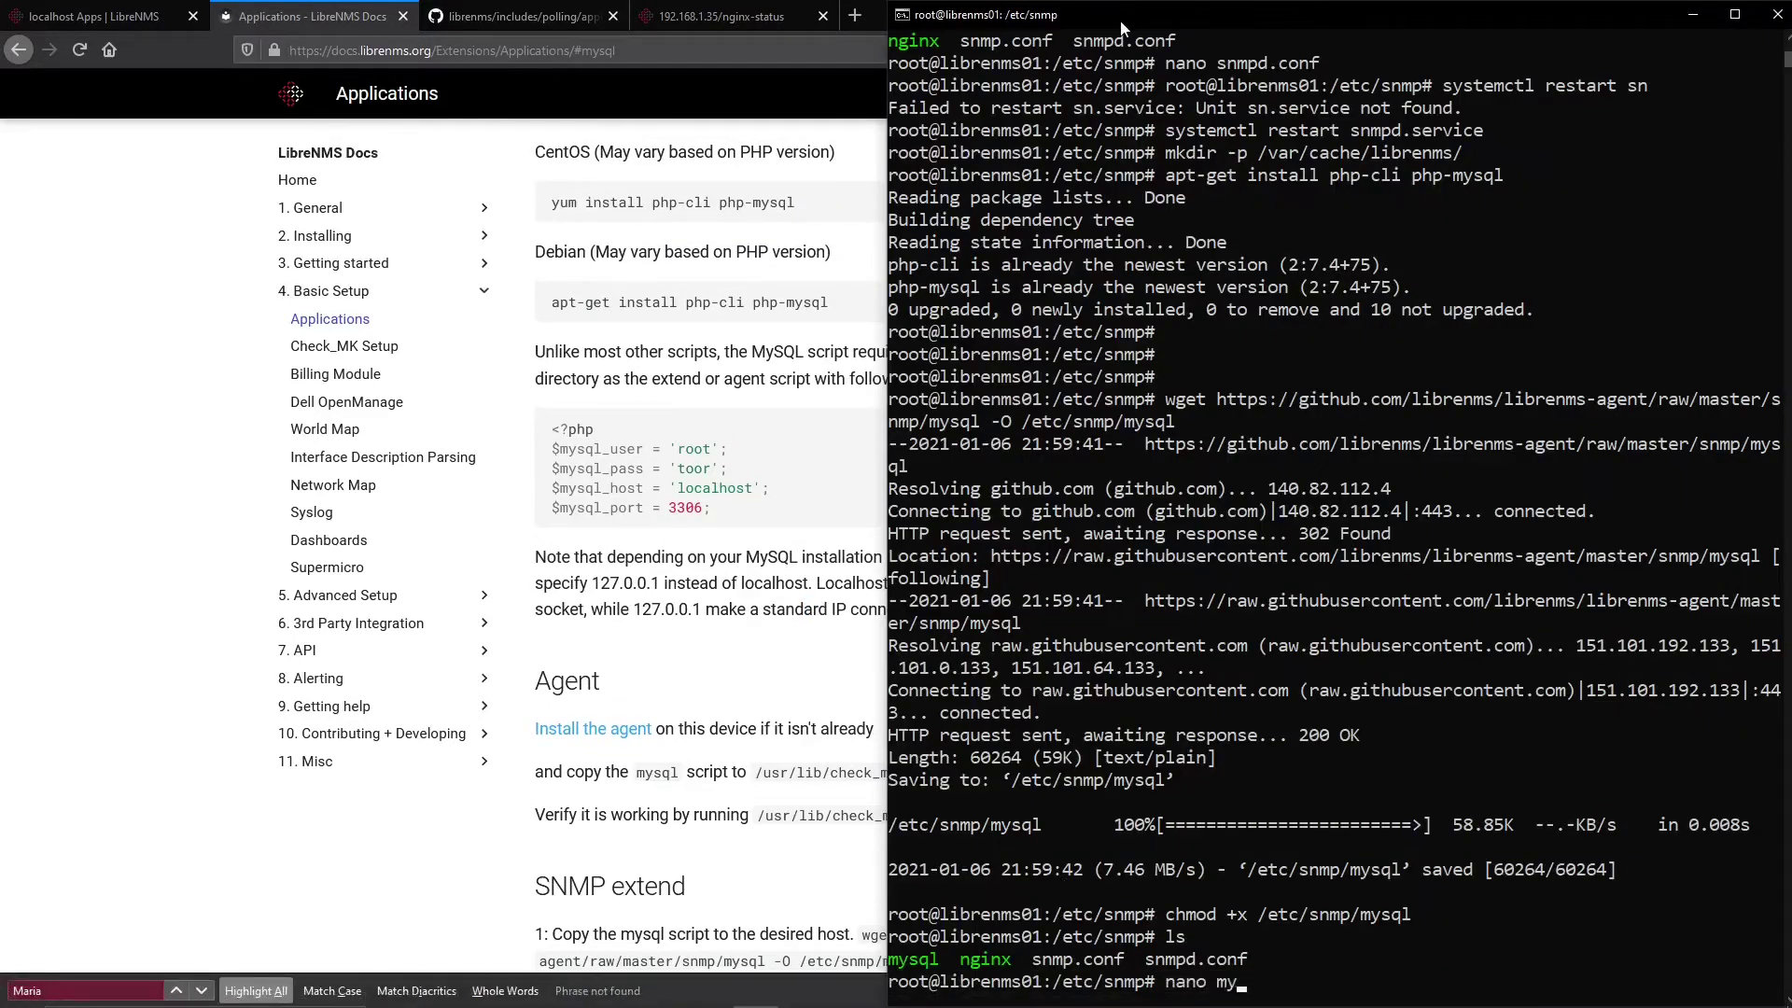
{"action": "type", "text": "nano mysql.cnf"}
{"action": "key", "text": "Return"}
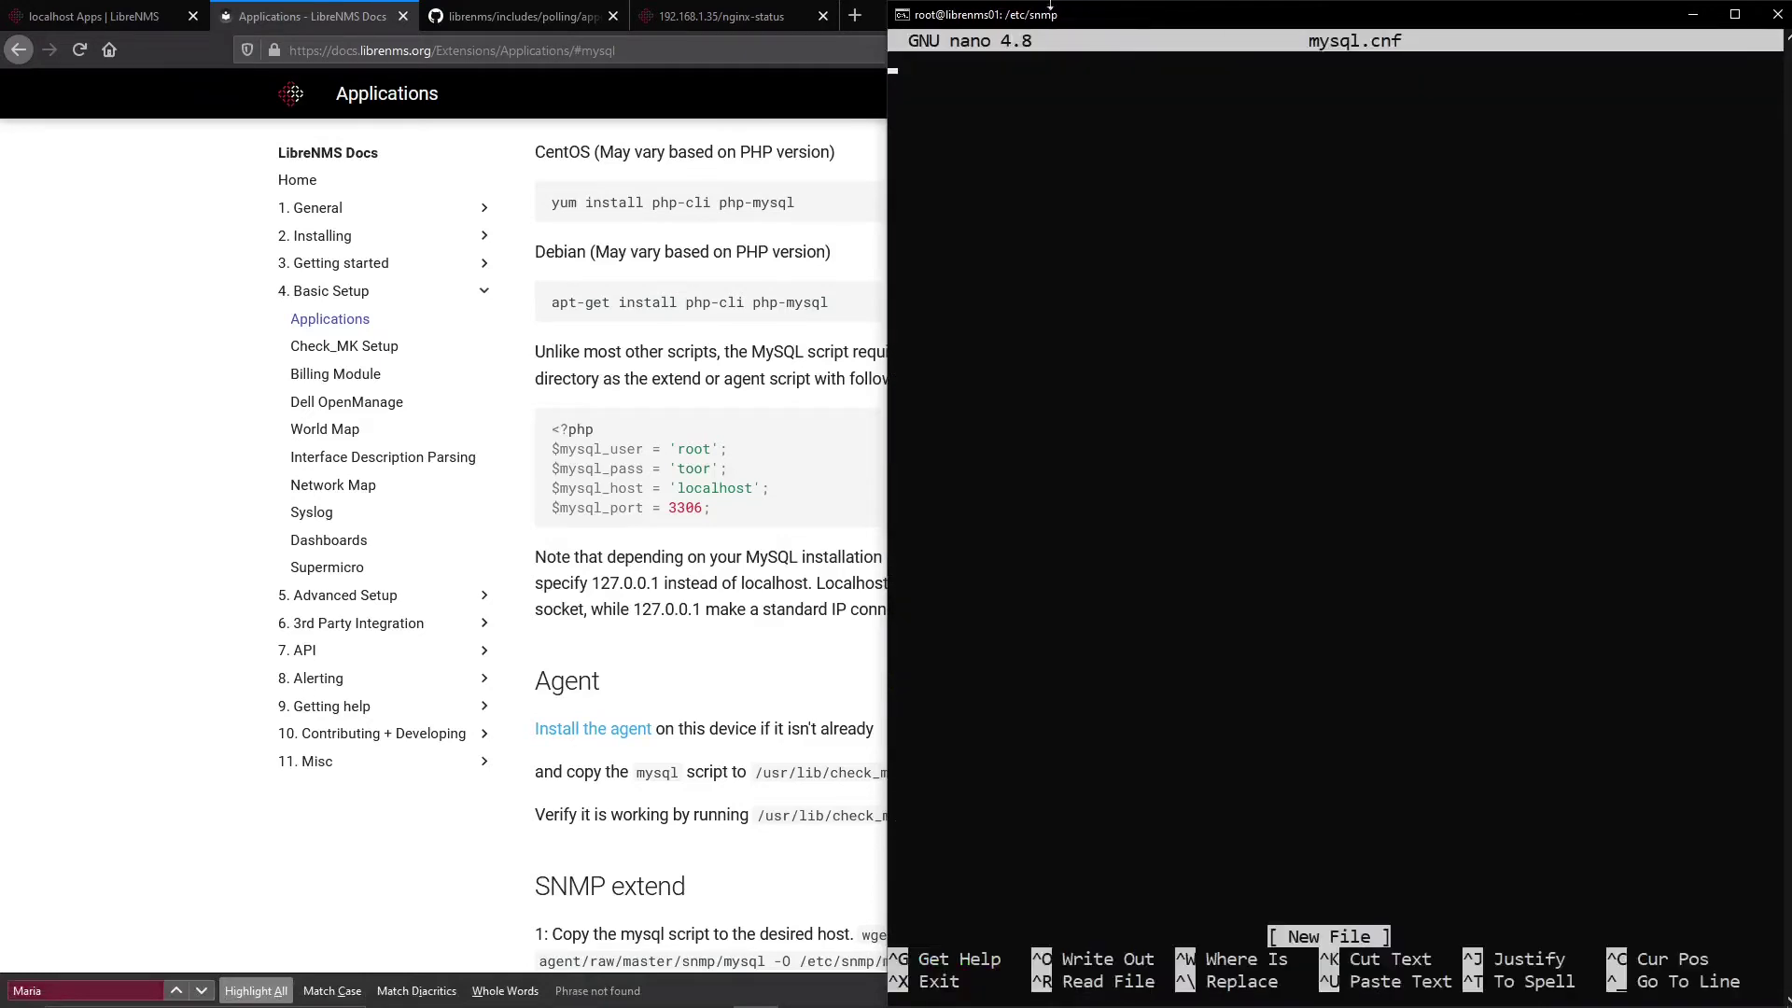
{"action": "left_click", "coordinate": [845, 254]}
{"action": "left_click_drag", "start_coordinate": [767, 512], "coordinate": [550, 430]}
{"action": "right_click", "coordinate": [567, 449]}
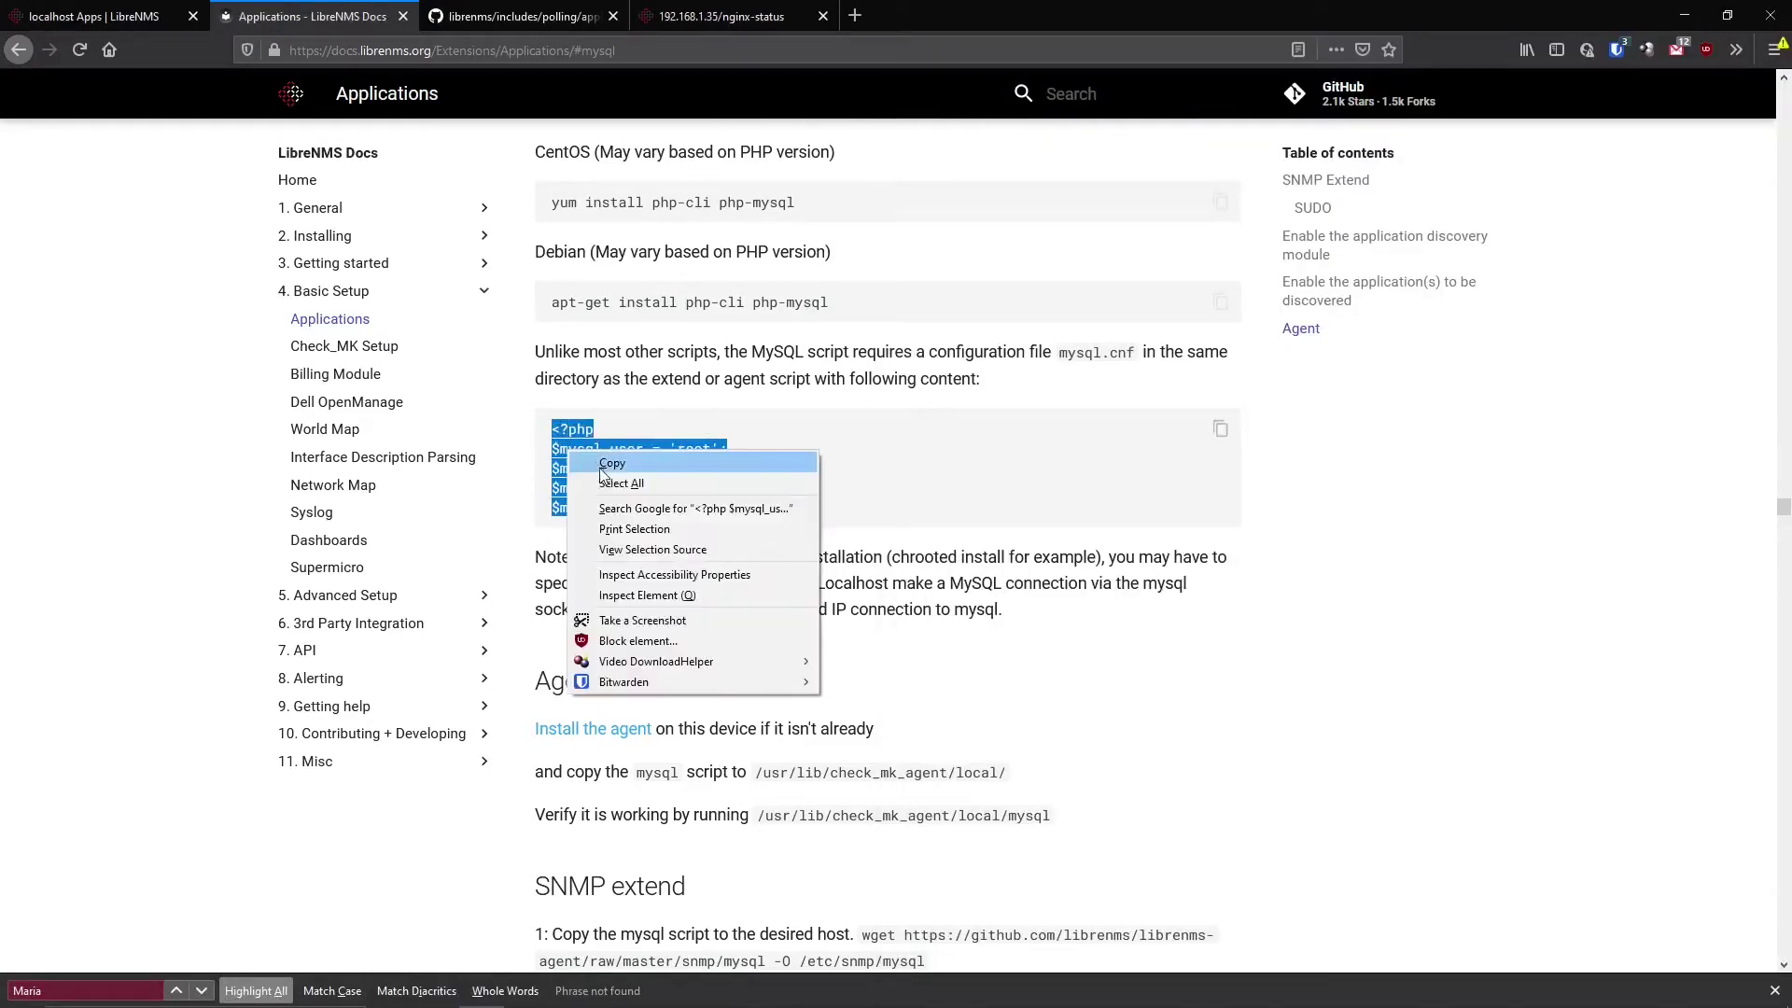
{"action": "left_click", "coordinate": [611, 464]}
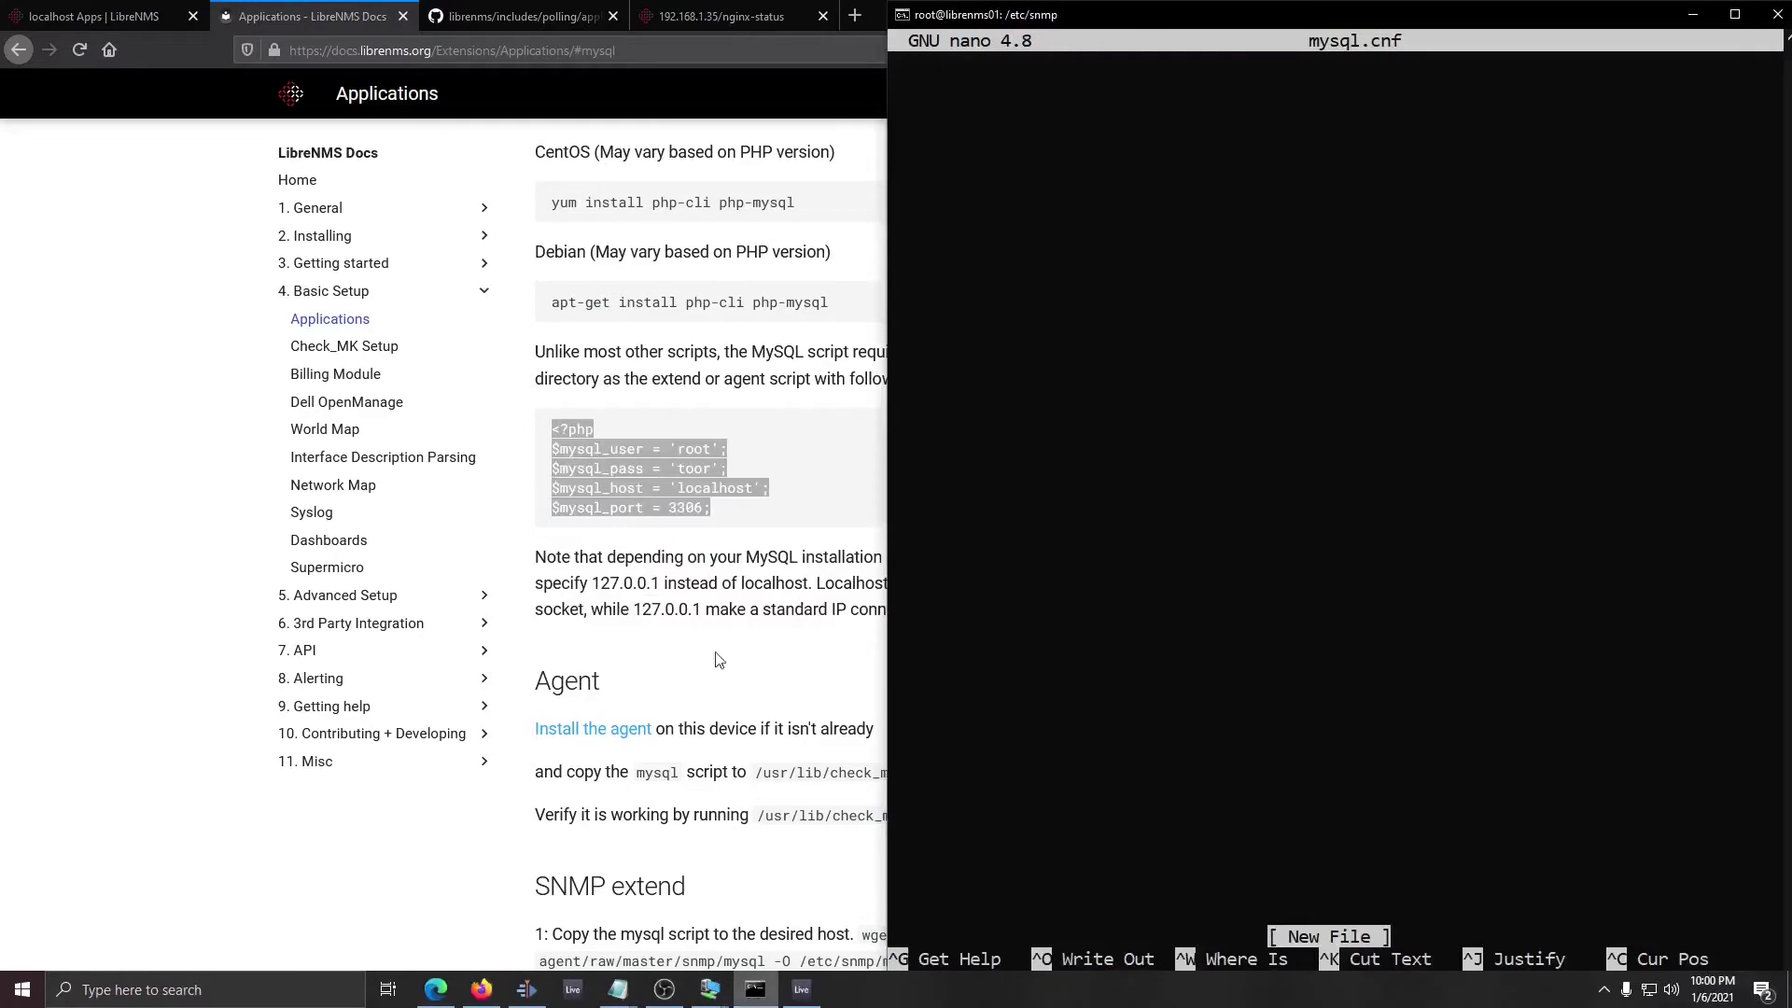
{"action": "left_click", "coordinate": [712, 990]}
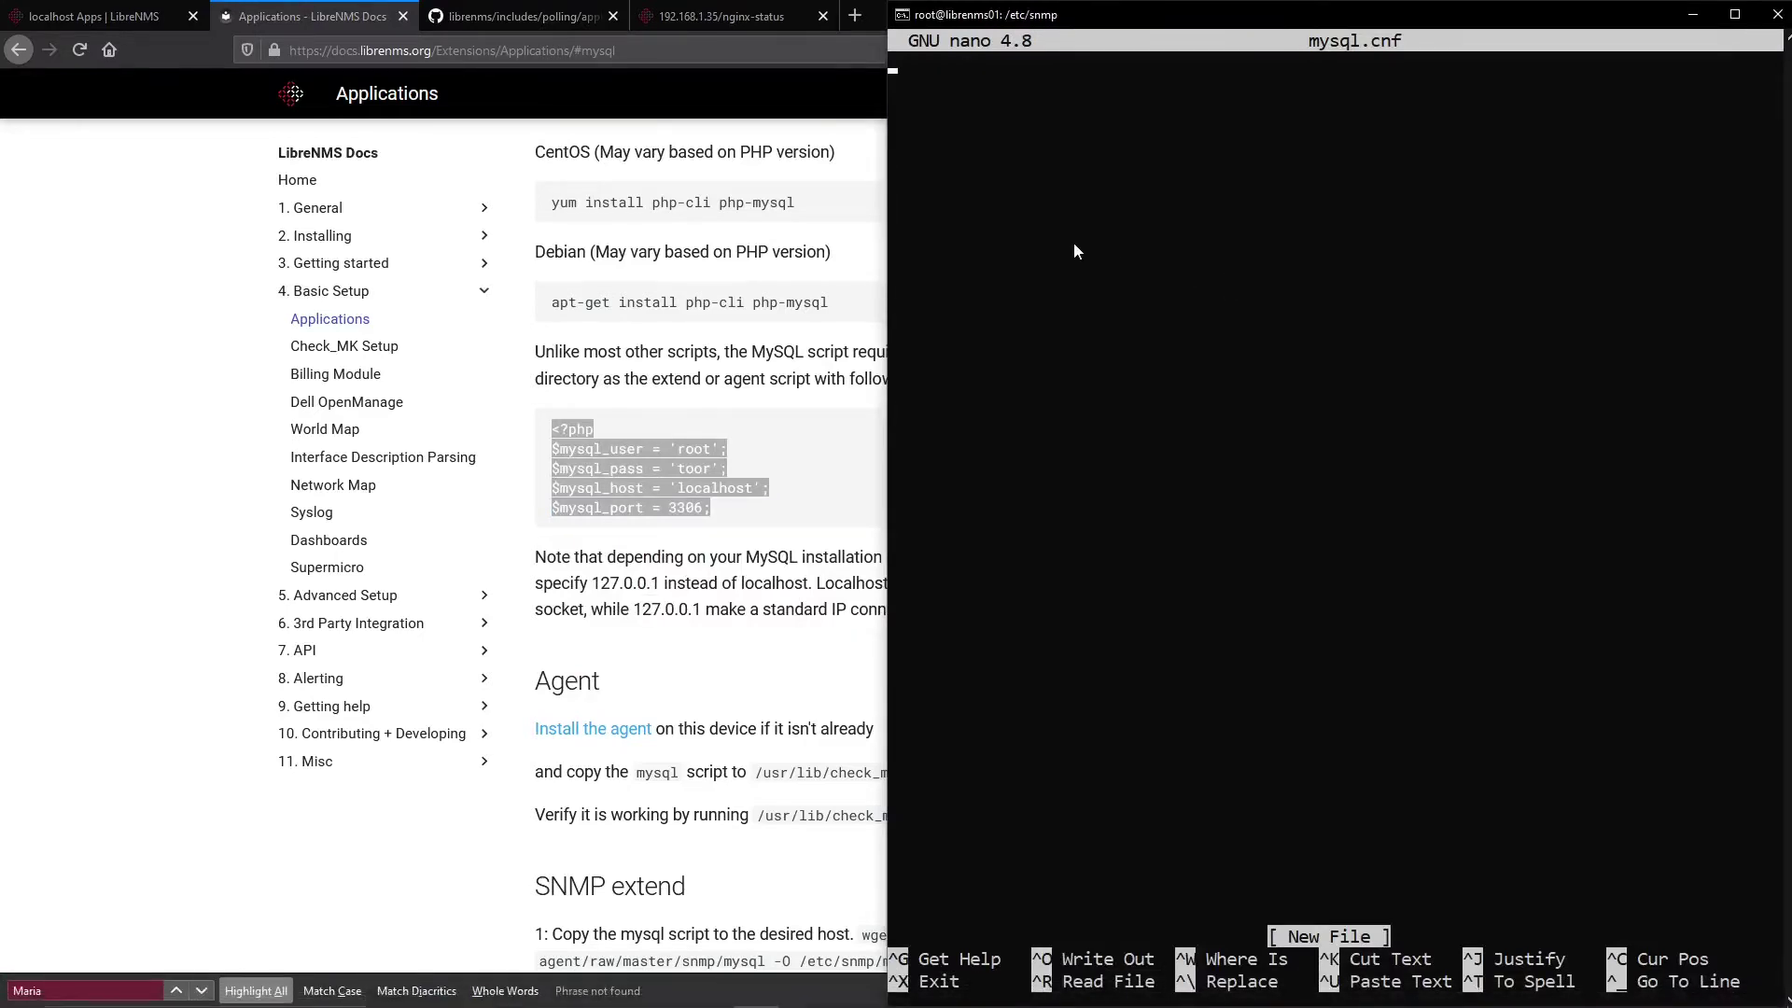
{"action": "right_click", "coordinate": [699, 451]}
{"action": "left_click", "coordinate": [756, 477]}
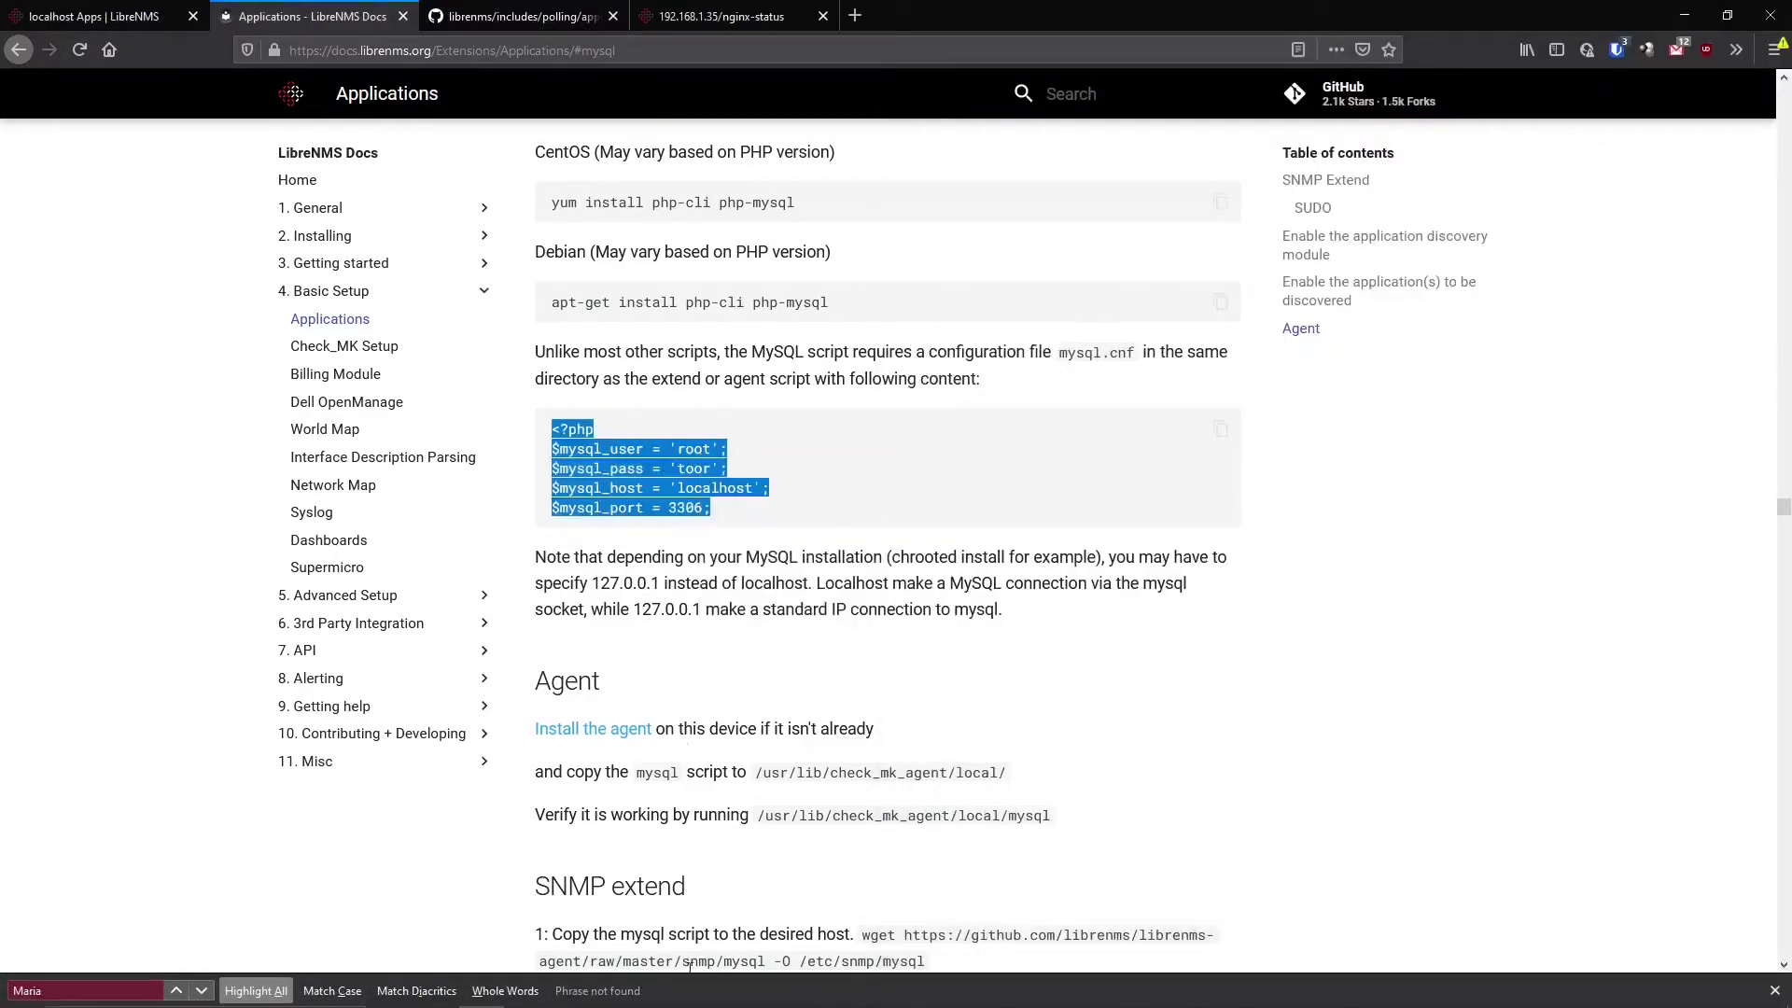
{"action": "left_click", "coordinate": [755, 1001]}
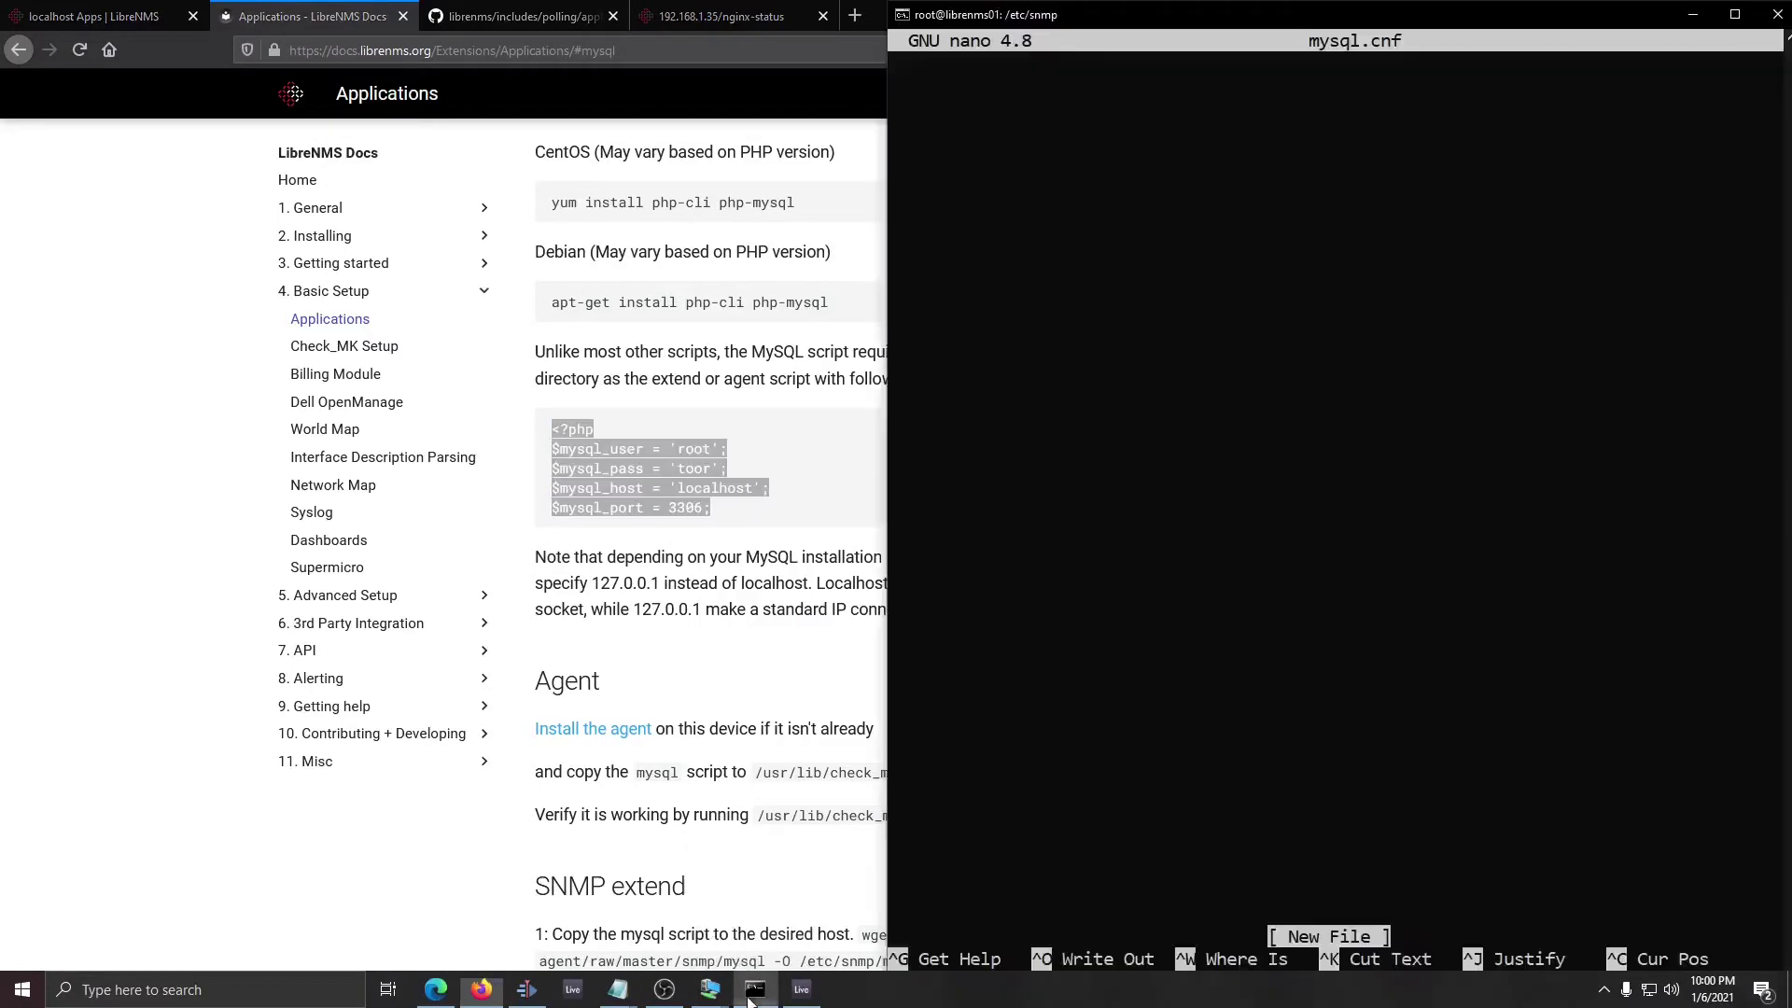
{"action": "right_click", "coordinate": [1206, 330]}
- Change the user to librenms, set the database password, then save mysql.cnf and exit nano
{"action": "key", "text": "Up"}
{"action": "key", "text": "Up"}
{"action": "key", "text": "Up"}
{"action": "key", "text": "Up"}
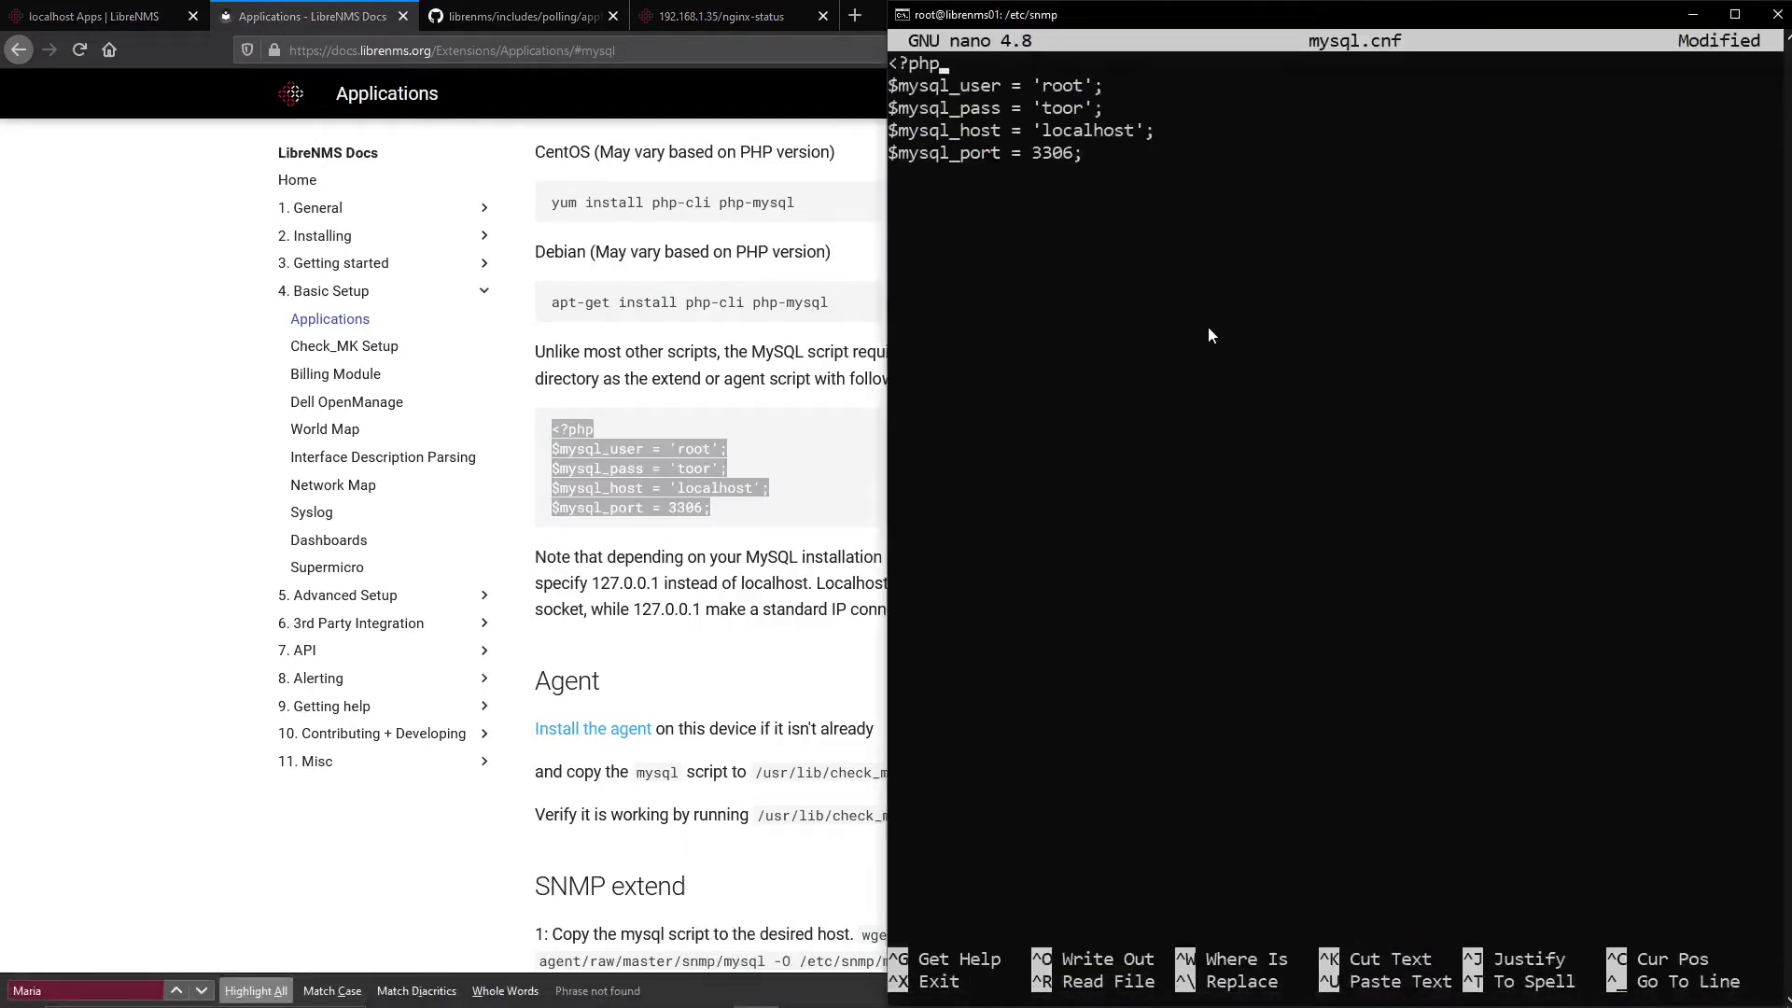
{"action": "key", "text": "Right"}
{"action": "key", "text": "Right"}
{"action": "key", "text": "Right"}
{"action": "key", "text": "Right"}
{"action": "key", "text": "Right"}
{"action": "key", "text": "Right"}
{"action": "key", "text": "Right"}
{"action": "key", "text": "Right"}
{"action": "key", "text": "Right"}
{"action": "key", "text": "Right"}
{"action": "key", "text": "Right"}
{"action": "key", "text": "Right"}
{"action": "key", "text": "Right"}
{"action": "key", "text": "Right"}
{"action": "key", "text": "BackSpace"}
{"action": "key", "text": "BackSpace"}
{"action": "key", "text": "BackSpace"}
{"action": "key", "text": "BackSpace"}
{"action": "type", "text": "librenms"}
{"action": "key", "text": "Down"}
{"action": "key", "text": "Left"}
{"action": "key", "text": "Left"}
{"action": "key", "text": "BackSpace"}
{"action": "key", "text": "BackSpace"}
{"action": "key", "text": "BackSpace"}
{"action": "key", "text": "BackSpace"}
{"action": "type", "text": "passo"}
{"action": "key", "text": "BackSpace"}
{"action": "type", "text": "word"}
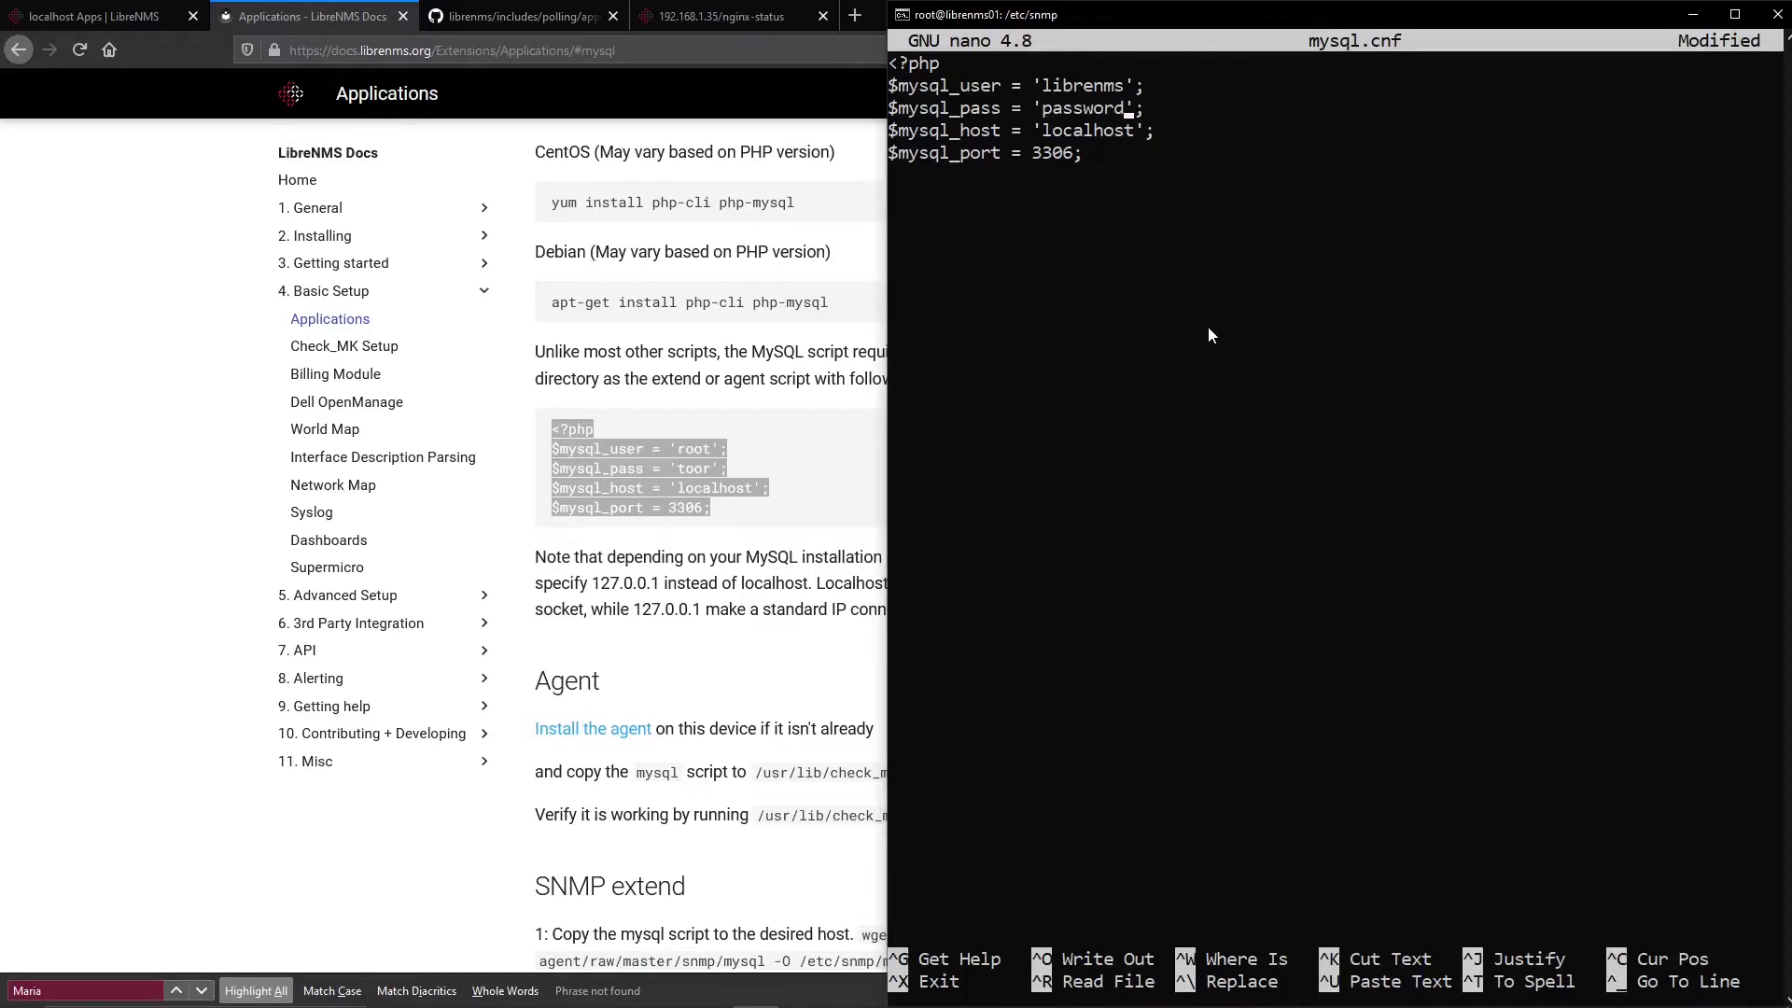
{"action": "key", "text": "ctrl+o"}
{"action": "key", "text": "Return"}
{"action": "key", "text": "ctrl+x"}
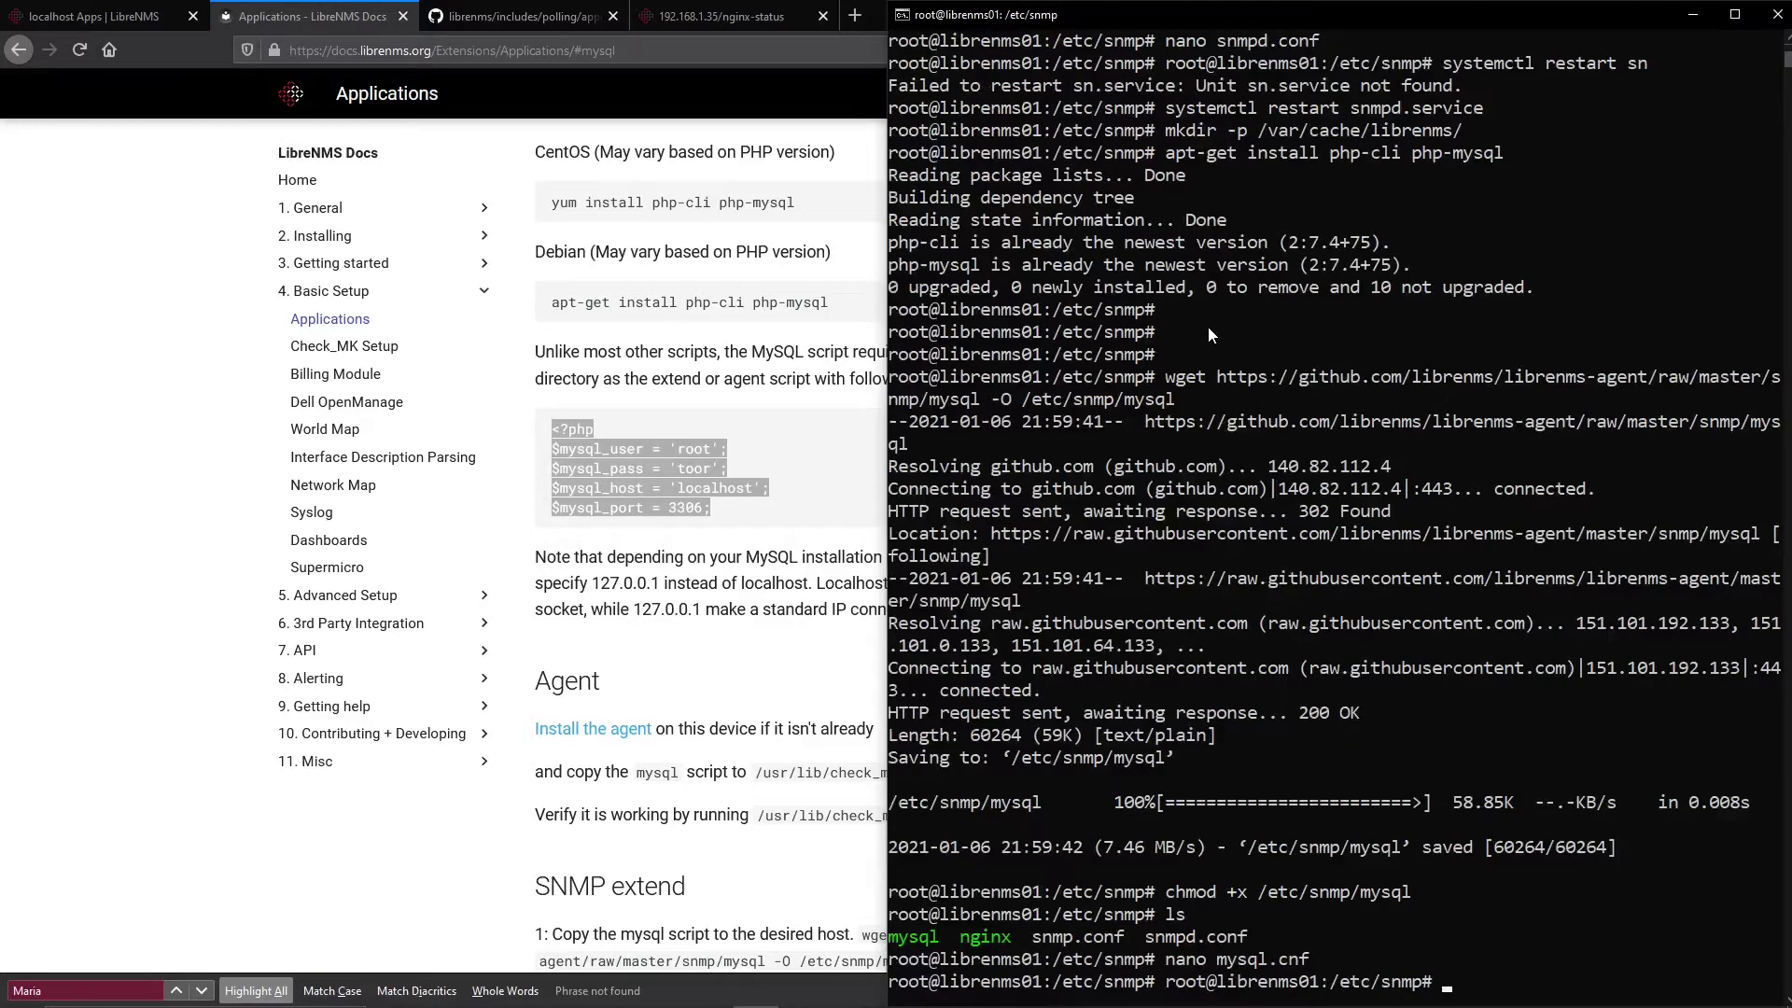
{"action": "scroll", "coordinate": [704, 609], "scroll_direction": "down", "scroll_amount": 4}
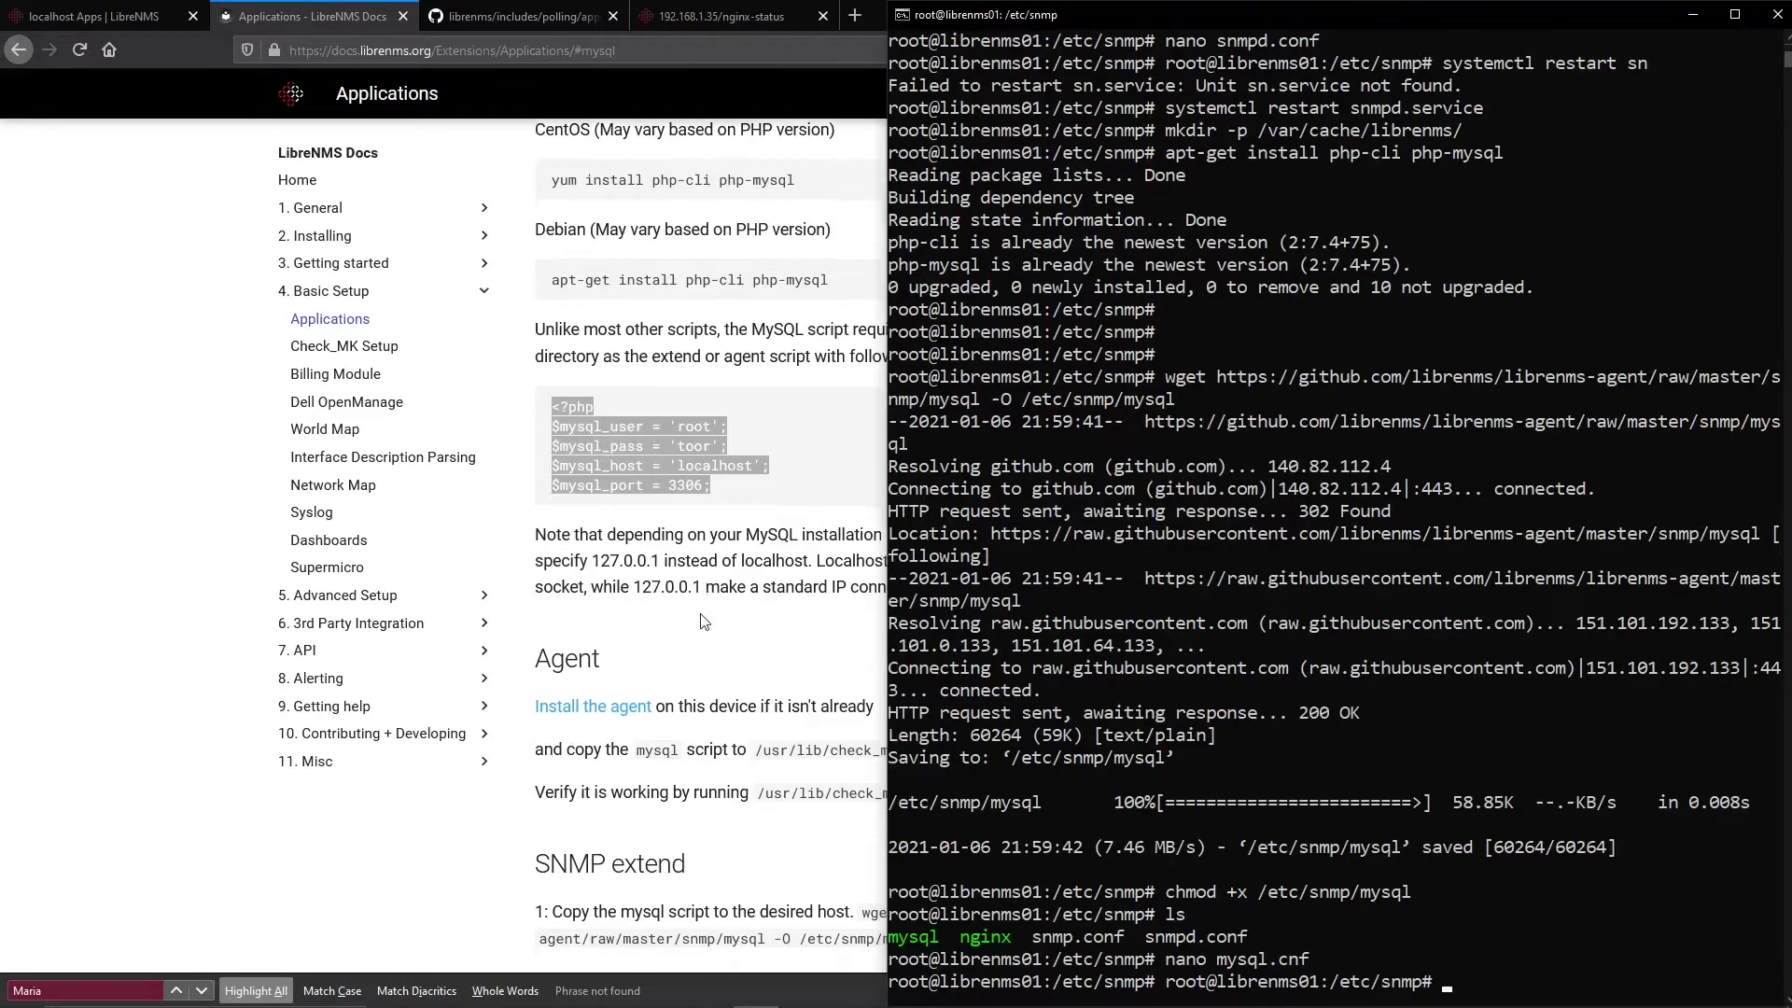
- Copy the 'extend mysql /etc/snmp/mysql' line from the LibreNMS docs
{"action": "double_click", "coordinate": [765, 716]}
{"action": "triple_click", "coordinate": [671, 711]}
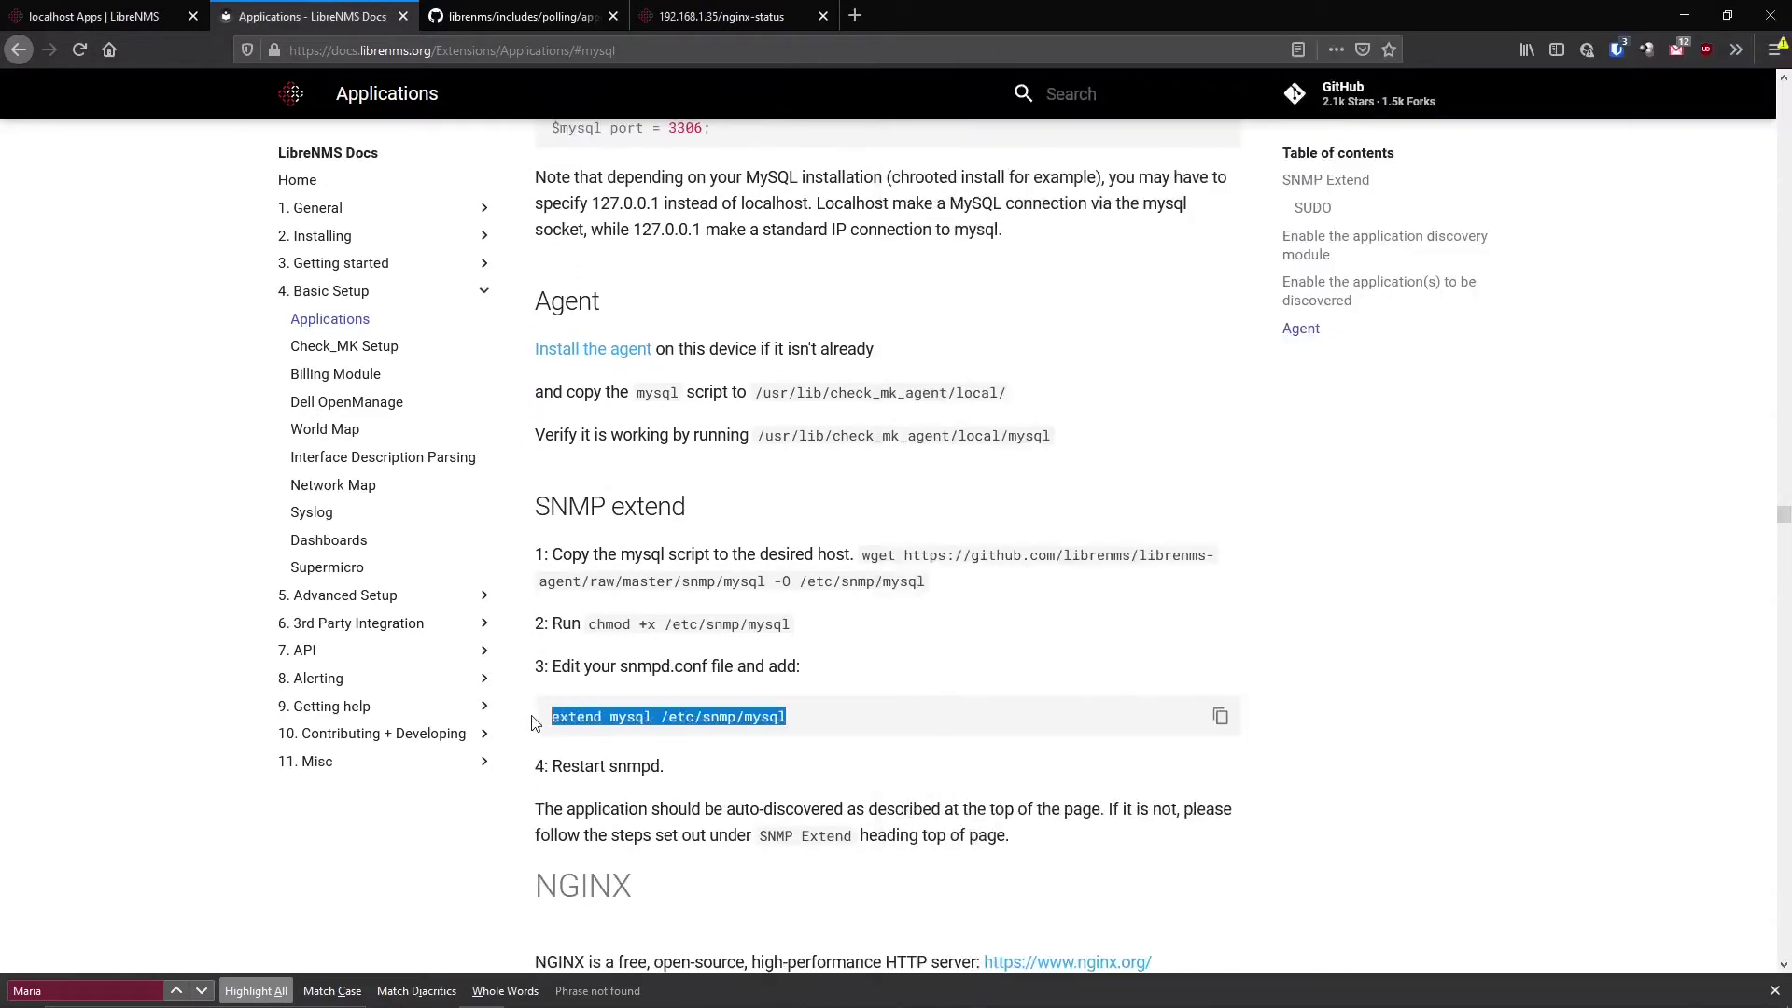
{"action": "right_click", "coordinate": [622, 739]}
{"action": "left_click", "coordinate": [658, 758]}
{"action": "mouse_move", "coordinate": [644, 997]}
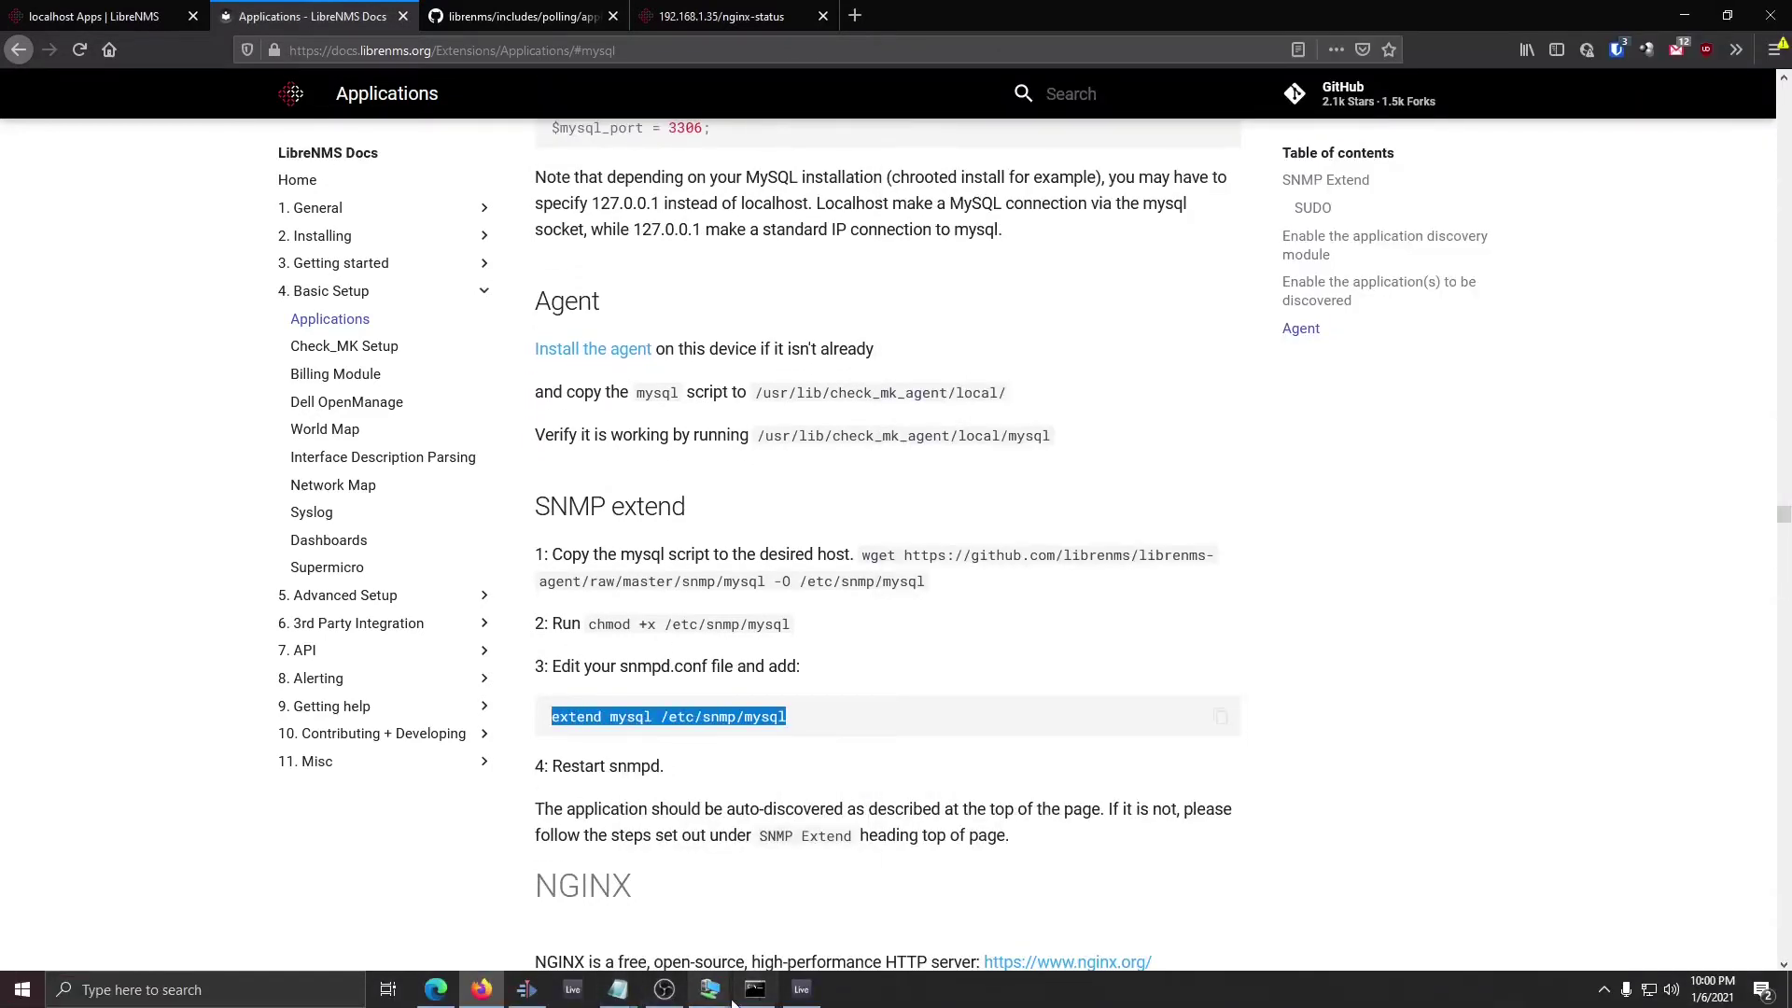
{"action": "mouse_move", "coordinate": [734, 990]}
- Add a '#MYSql Stats' comment and the extend mysql line to snmpd.conf in nano, then save
{"action": "left_click", "coordinate": [714, 863]}
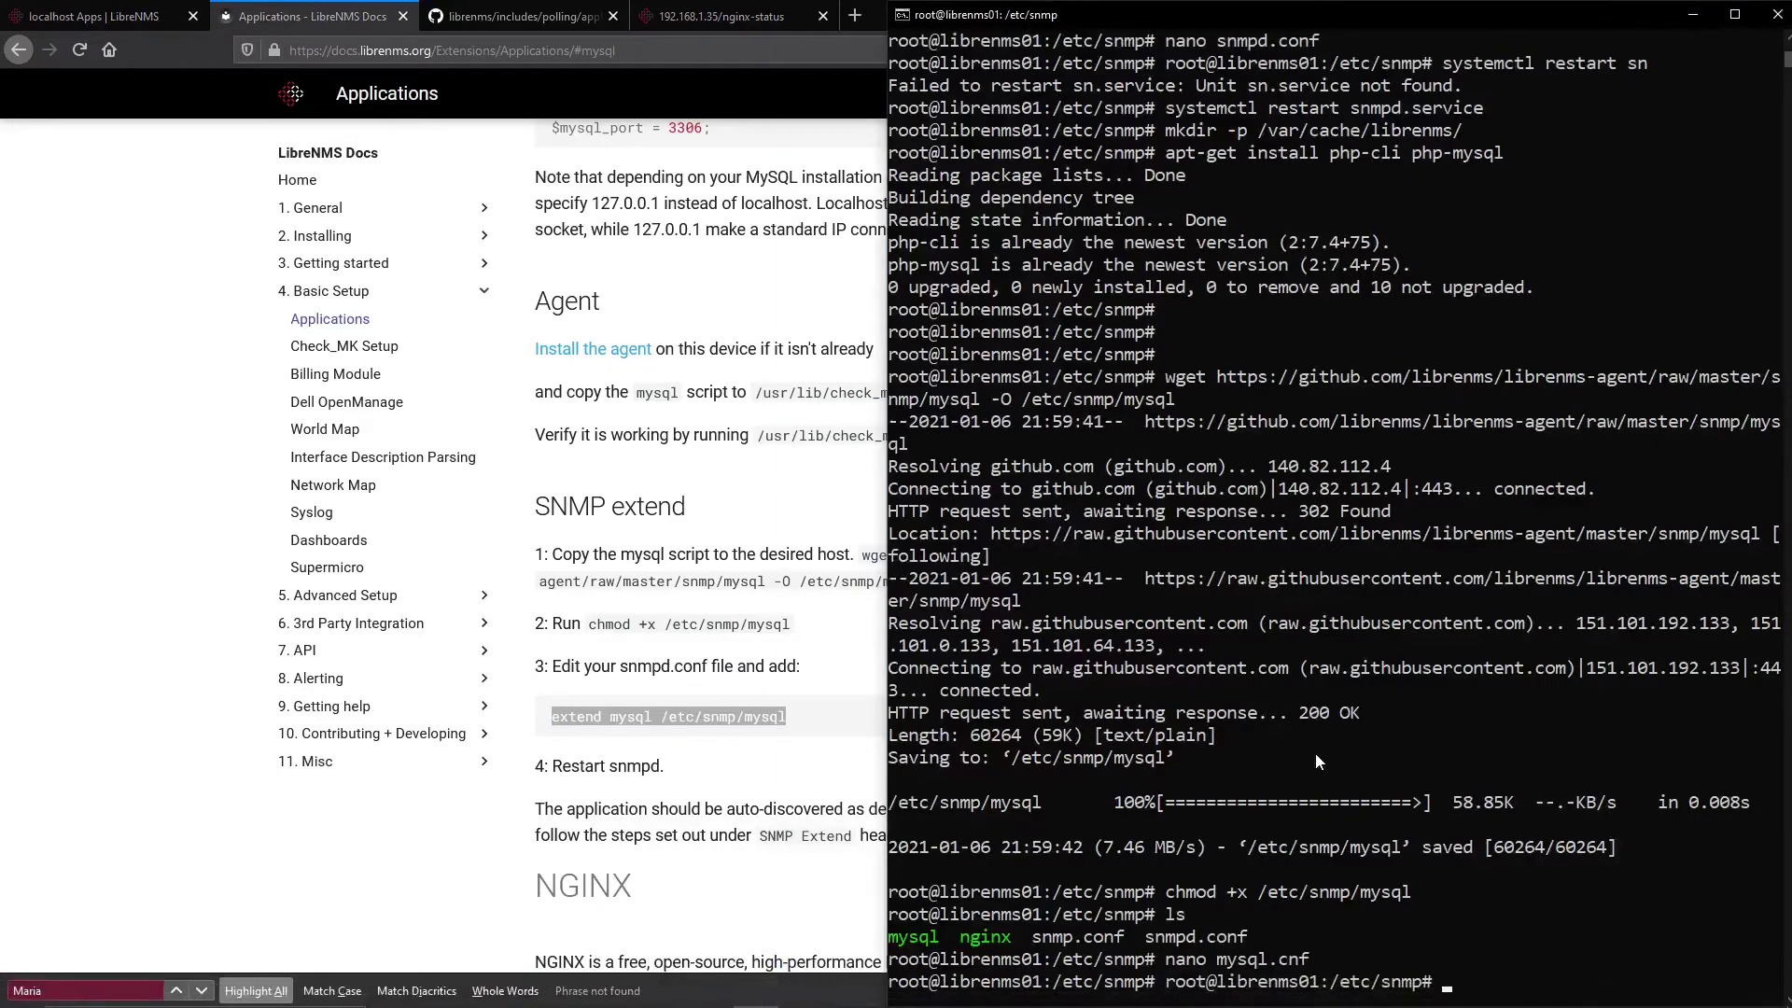
{"action": "type", "text": "nano snmpd.conf"}
{"action": "key", "text": "Return"}
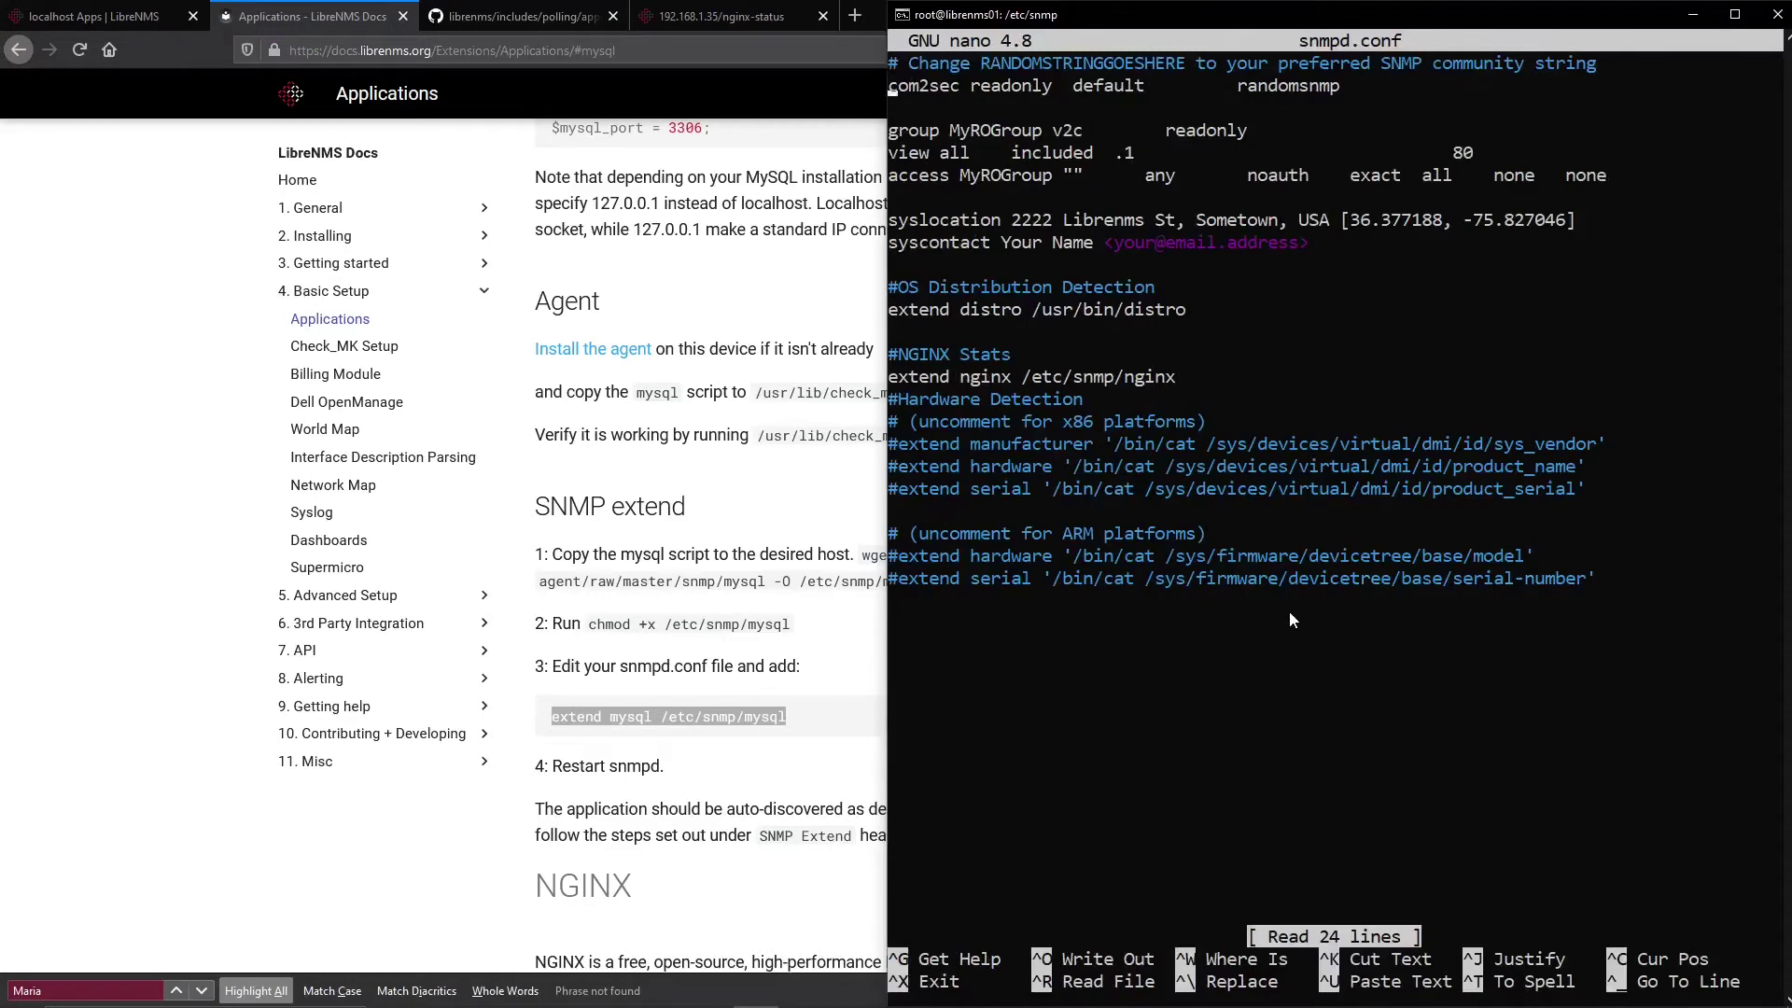
{"action": "key", "text": "Up"}
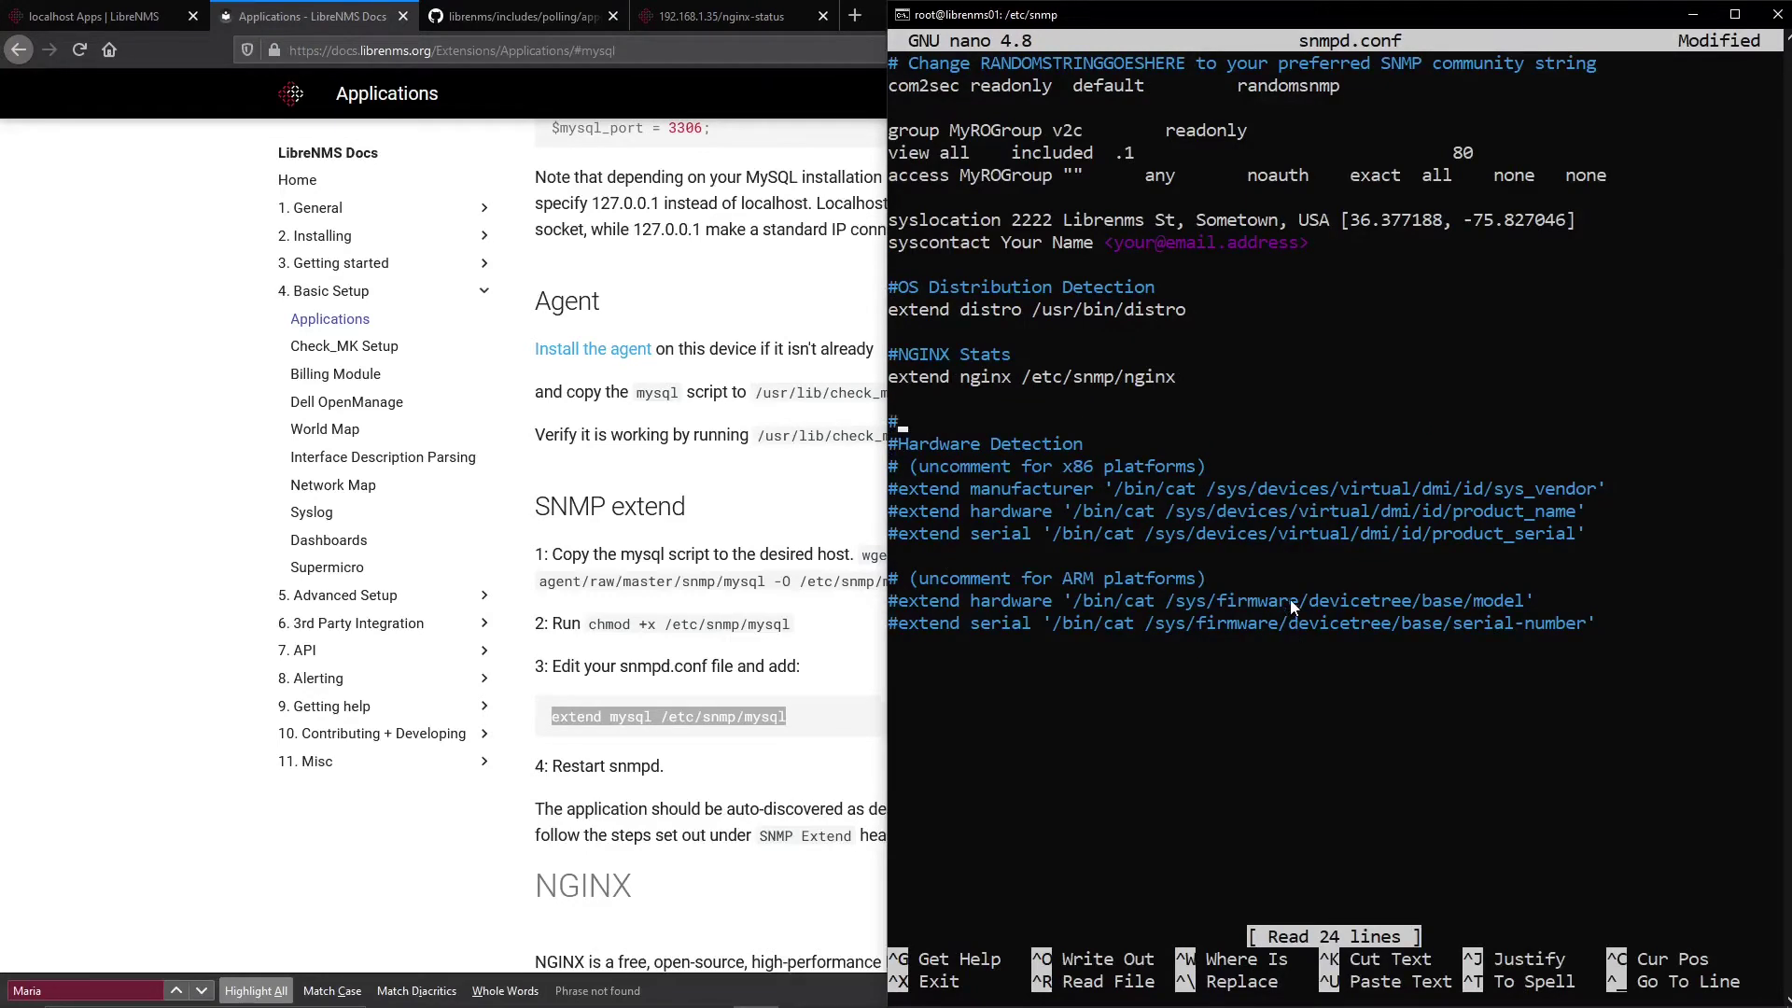
{"action": "type", "text": "sql"}
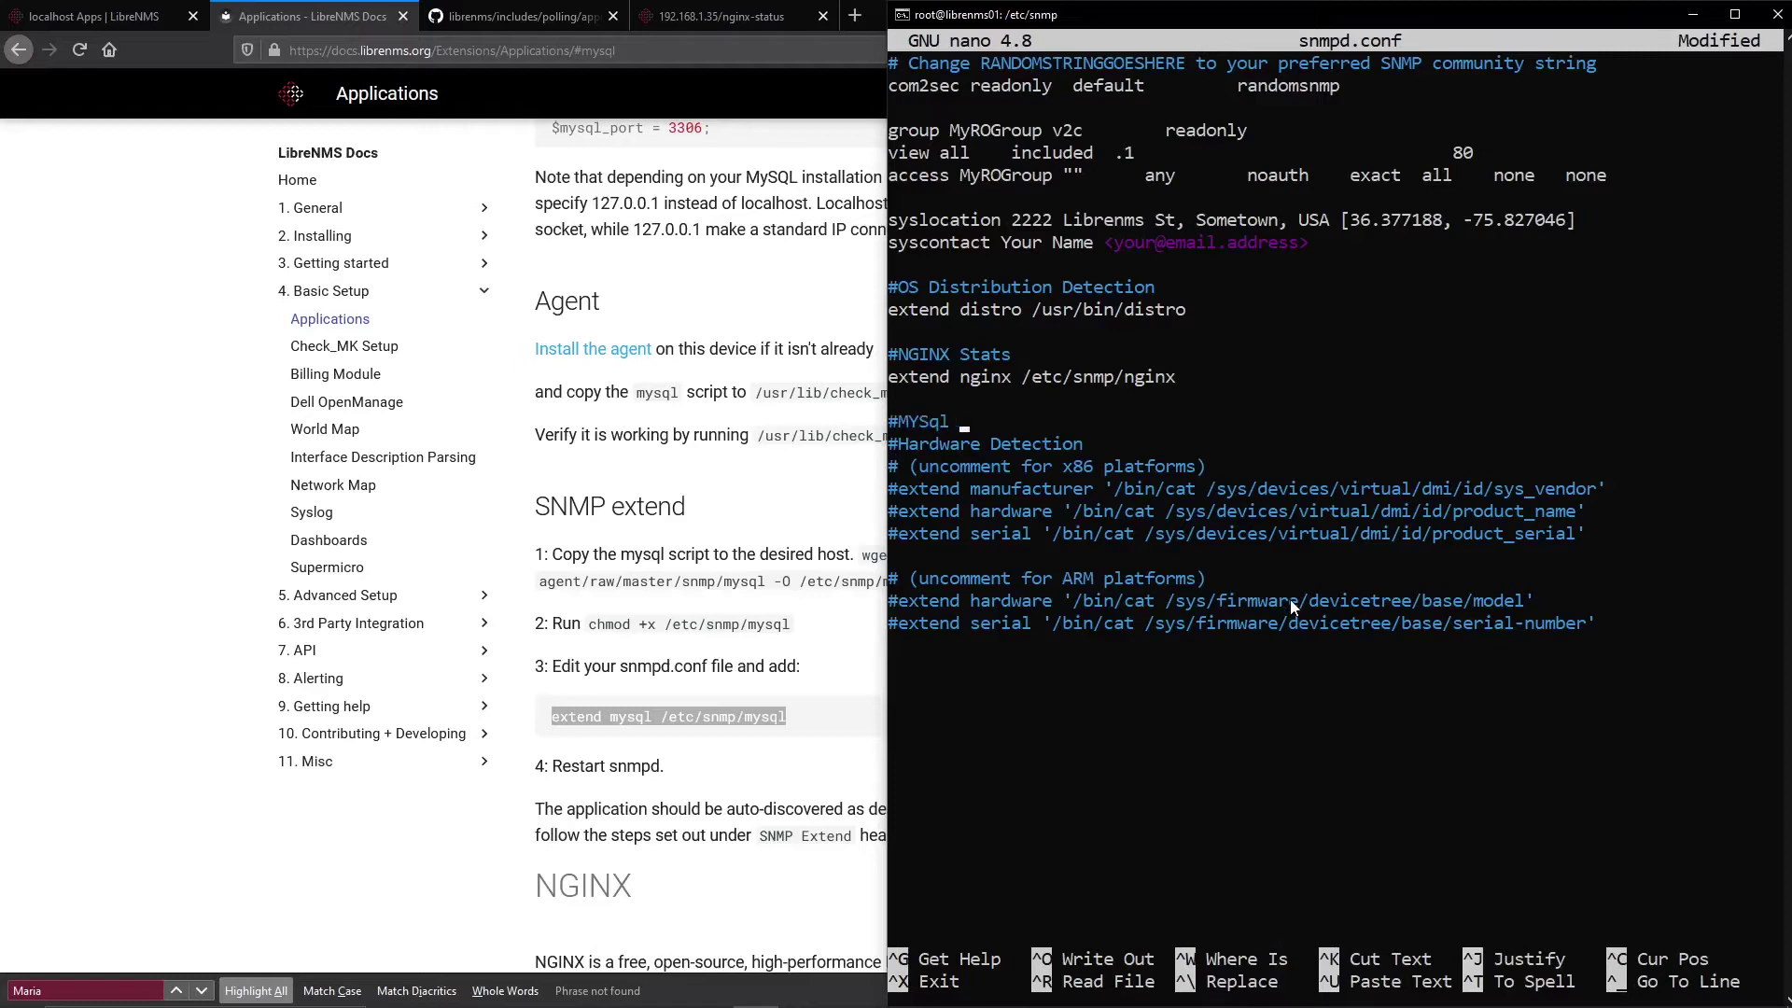
{"action": "type", "text": " Stats"}
{"action": "key", "text": "Return"}
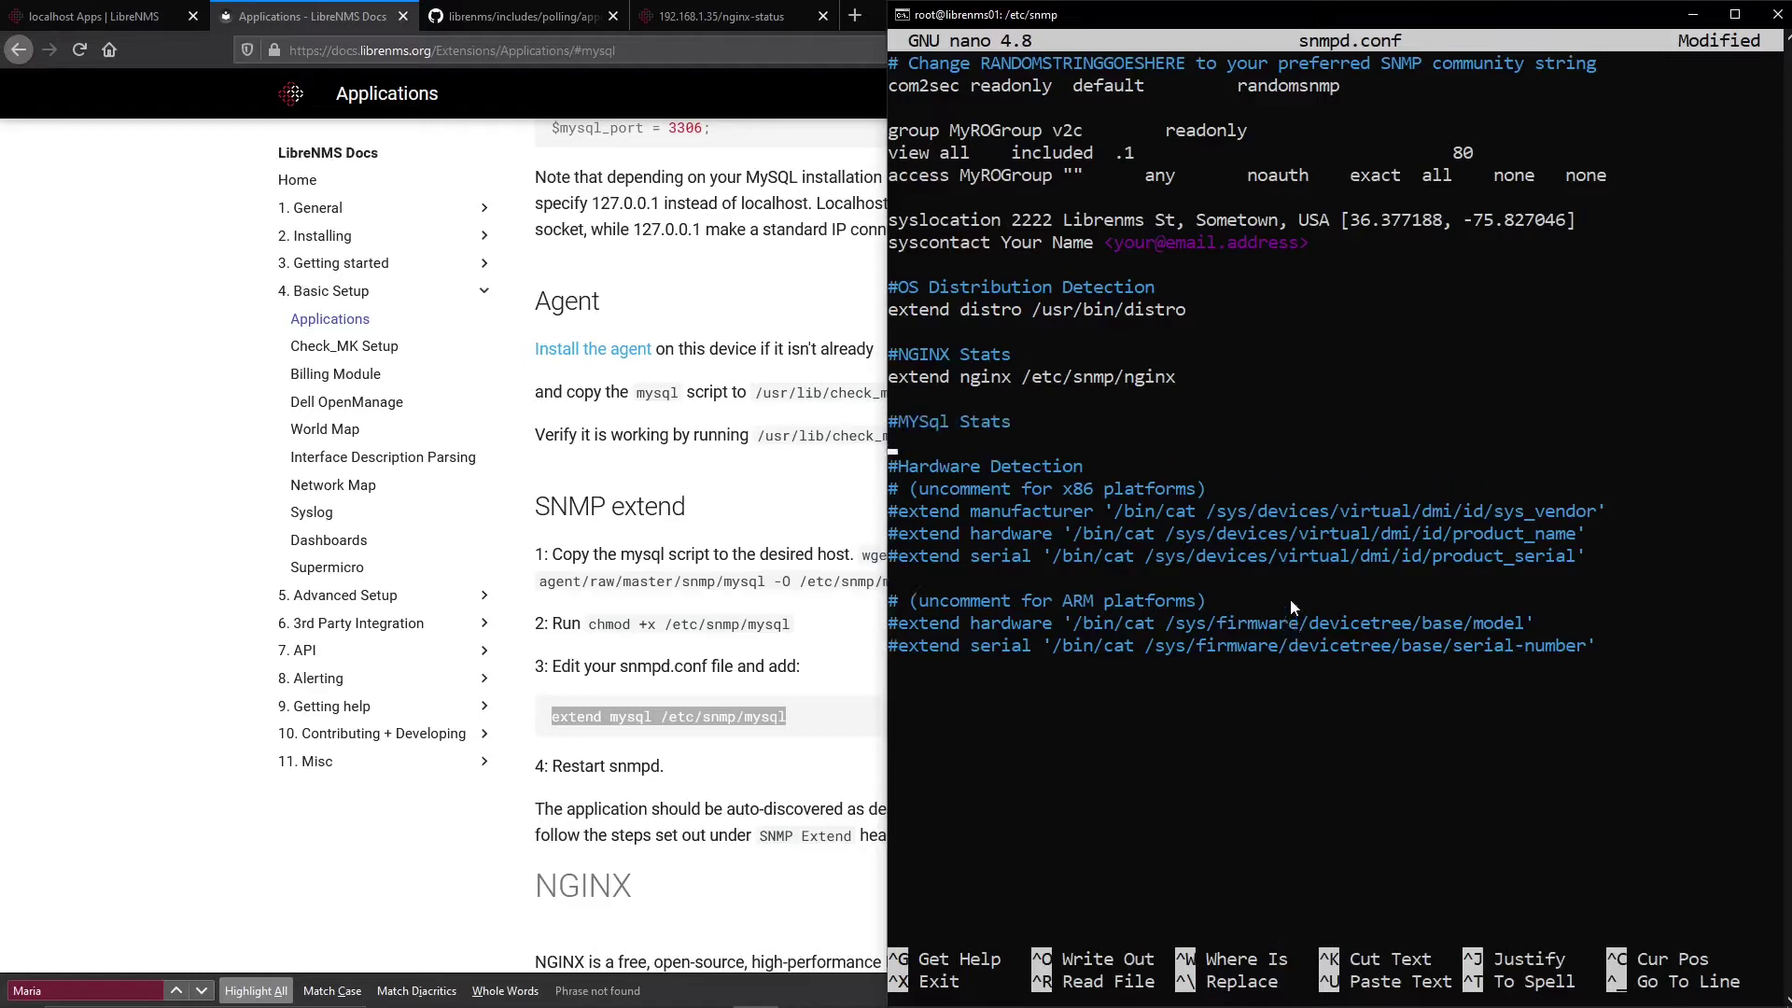
{"action": "right_click", "coordinate": [1273, 453]}
{"action": "key", "text": "ctrl+o"}
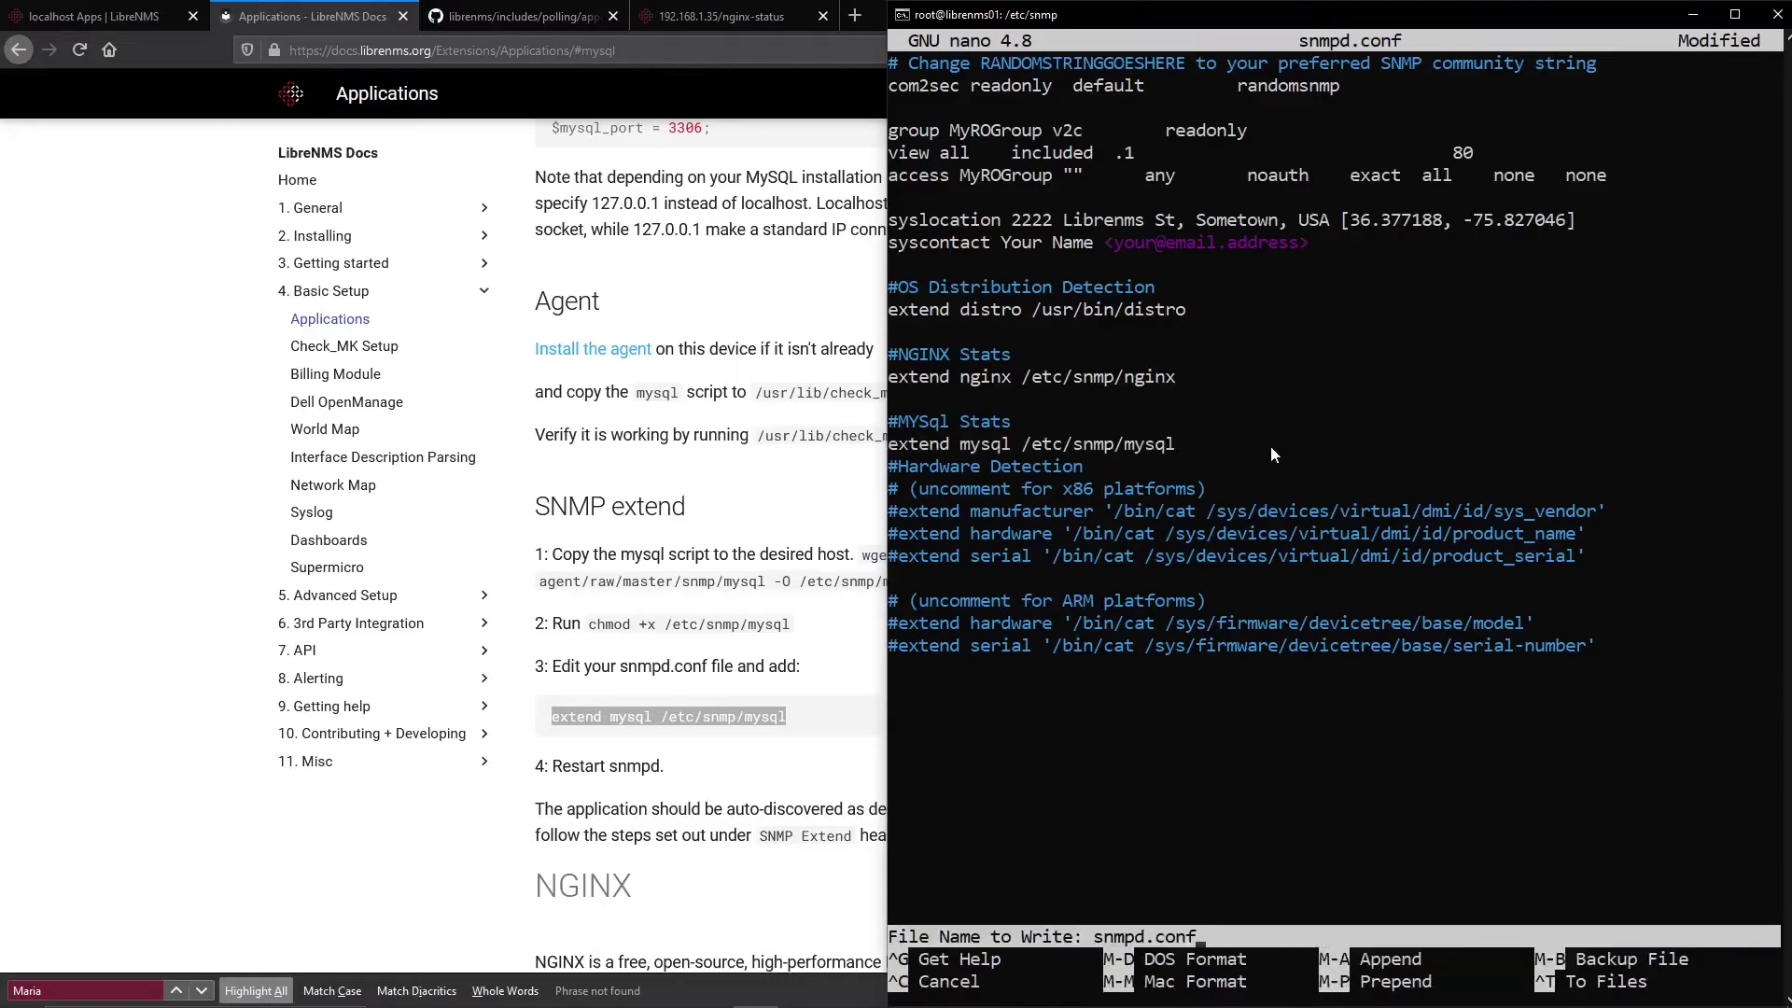
{"action": "key", "text": "Return"}
{"action": "key", "text": "ctrl+x"}
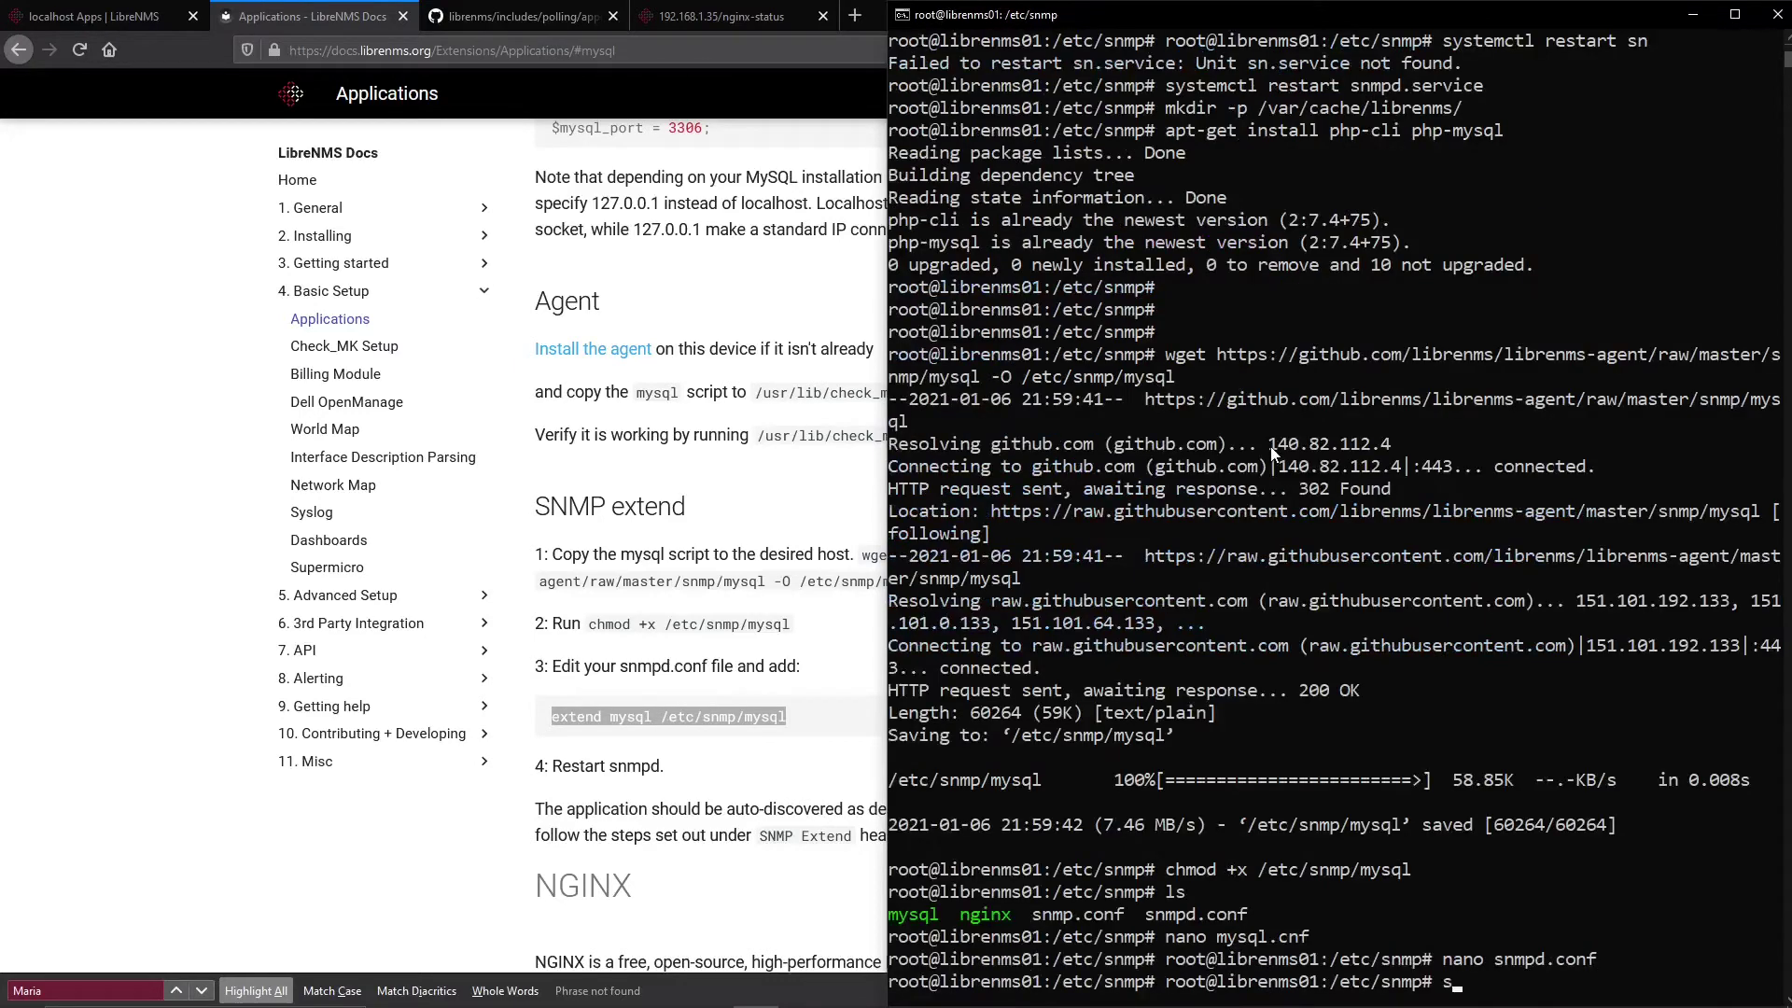
- Restart snmpd with 'systemctl restart snmpd.service'
{"action": "type", "text": "systen"}
{"action": "key", "text": "BackSpace"}
{"action": "type", "text": "mctl restart snmpd.service"}
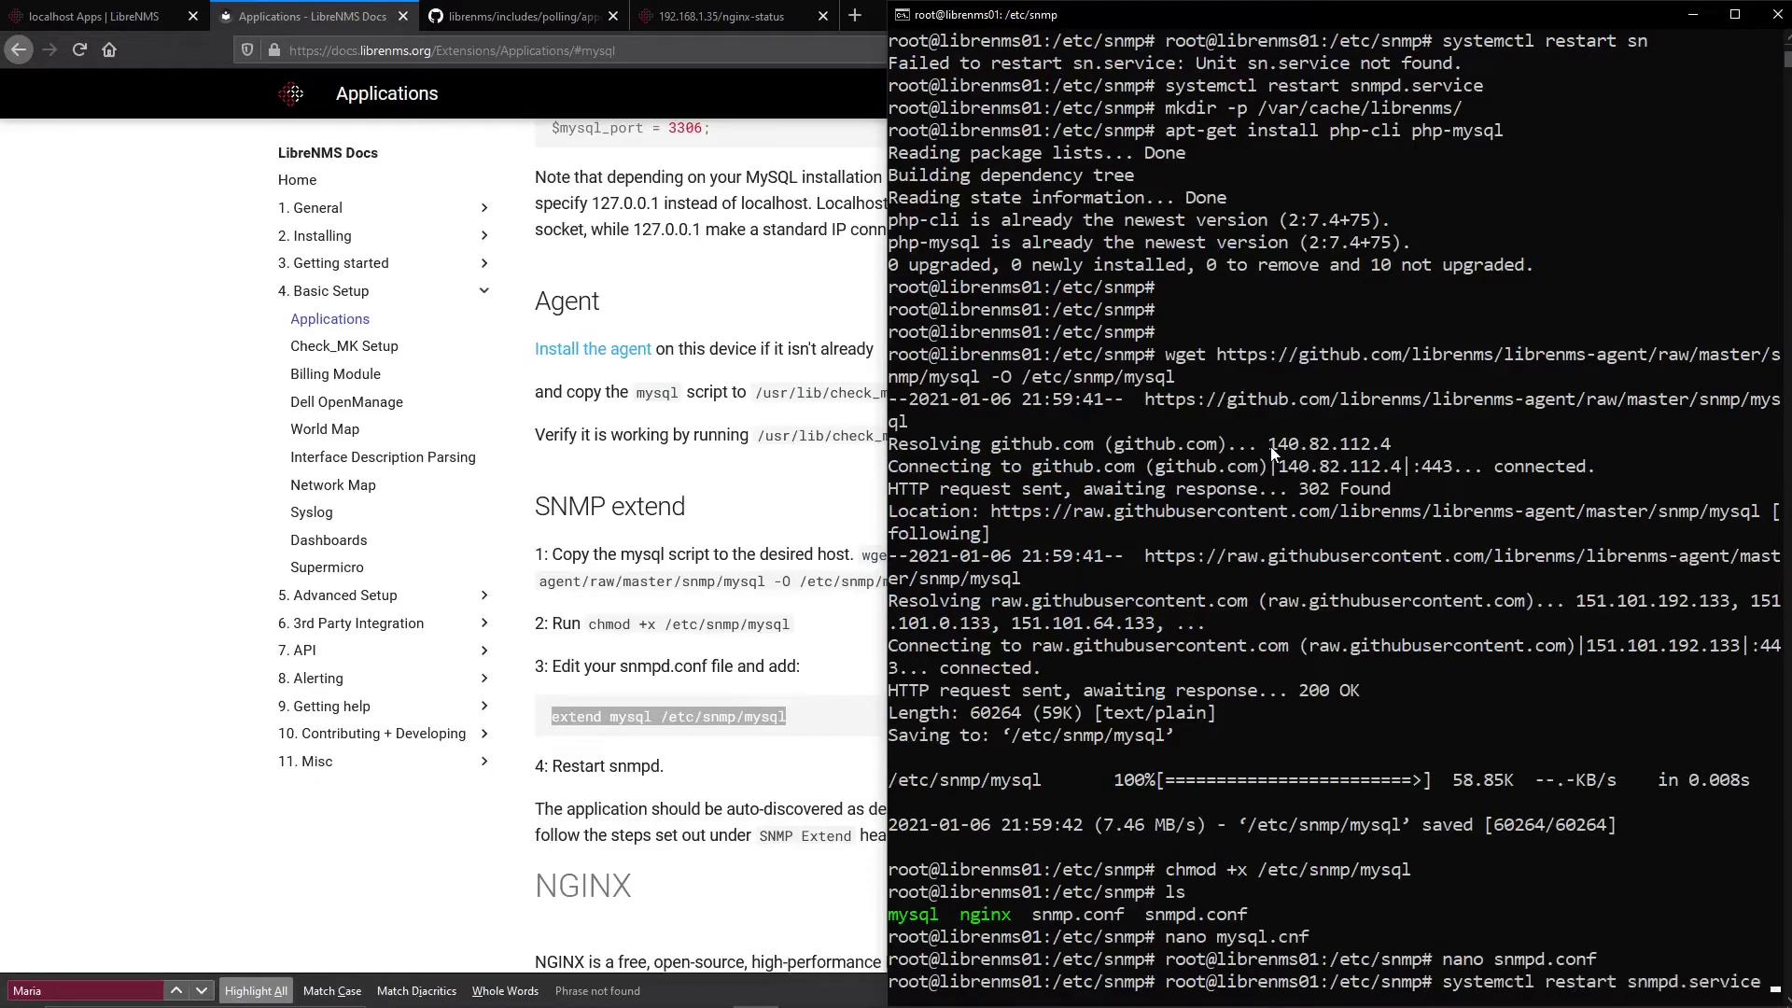
{"action": "key", "text": "Return"}
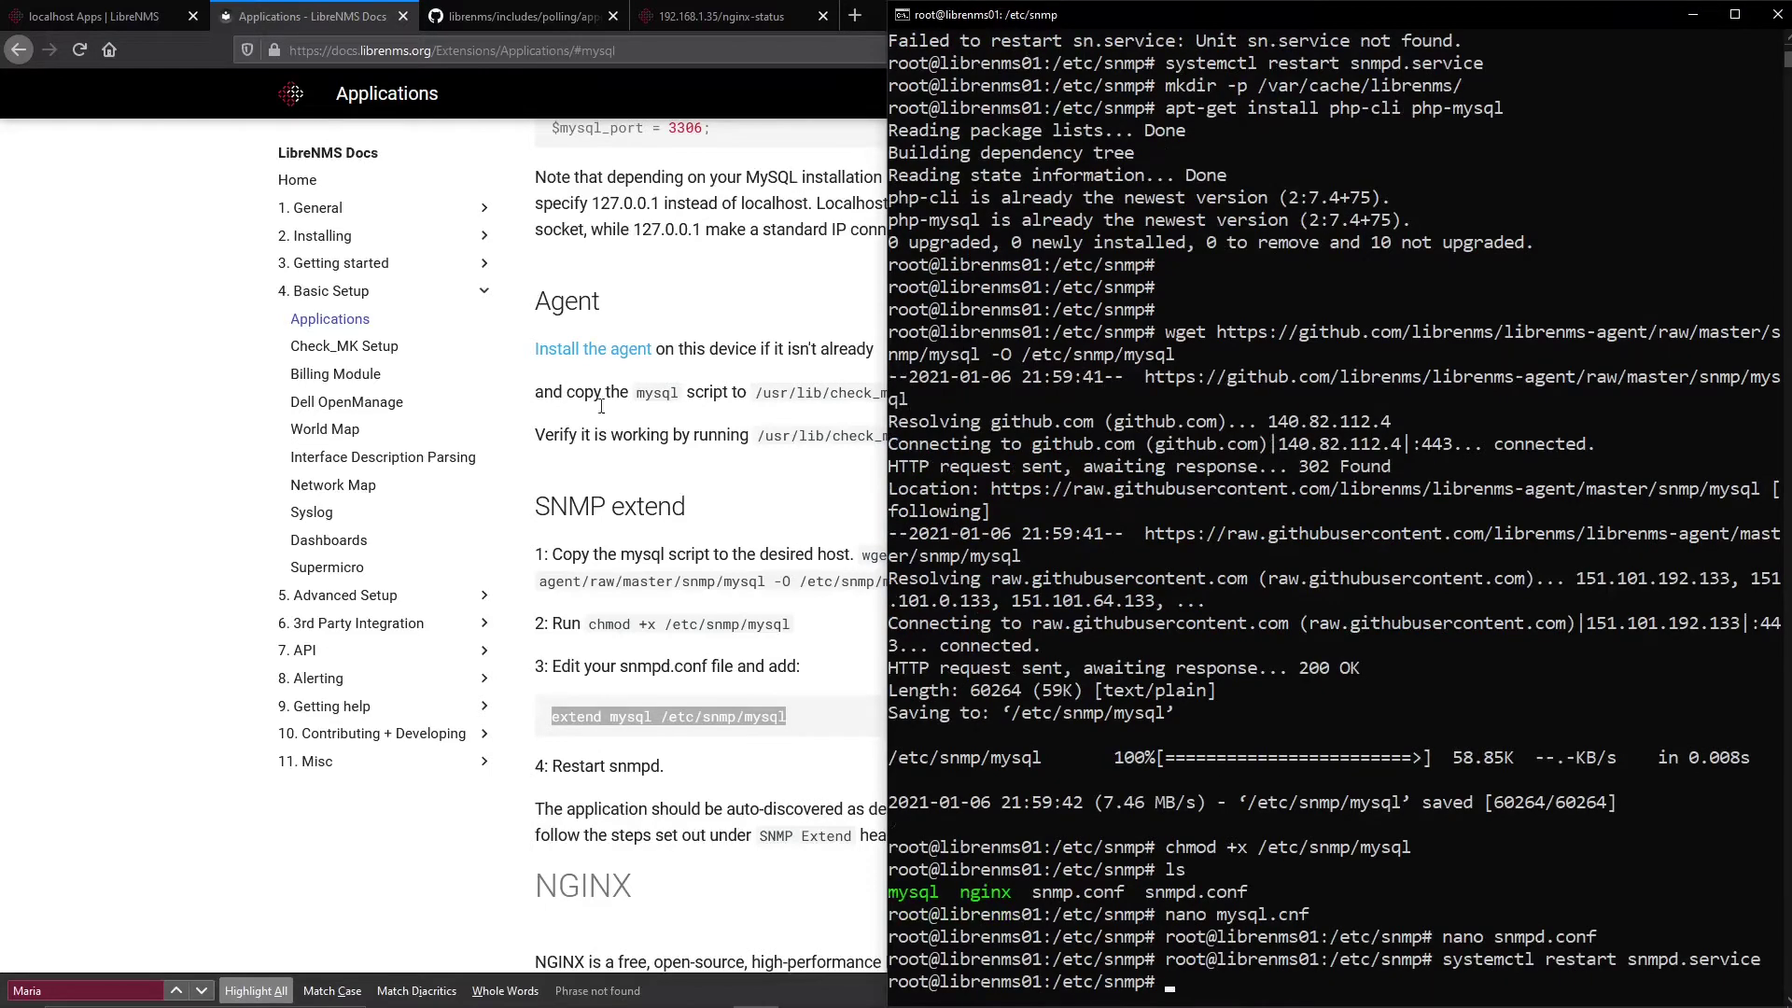
{"action": "left_click", "coordinate": [649, 597]}
- Run a discovery debug capture for localhost and confirm MySQL now appears under Apps
{"action": "key", "text": "ctrl+shift+Tab"}
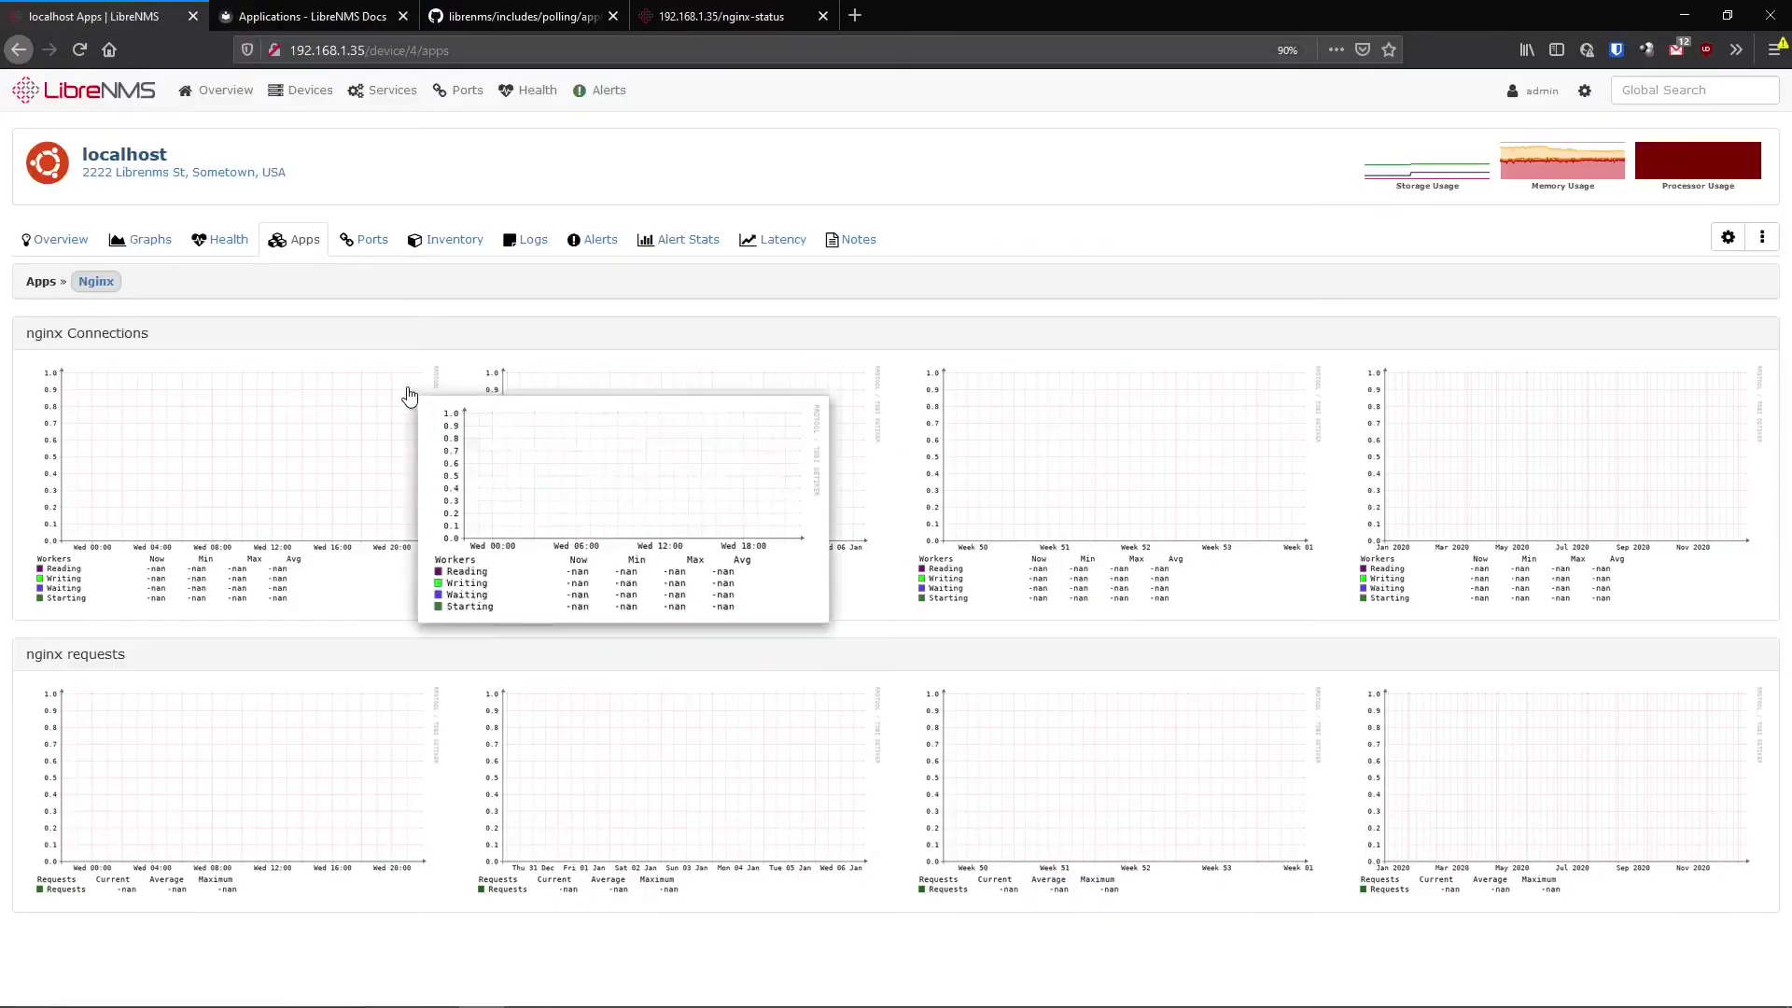
{"action": "left_click", "coordinate": [216, 243]}
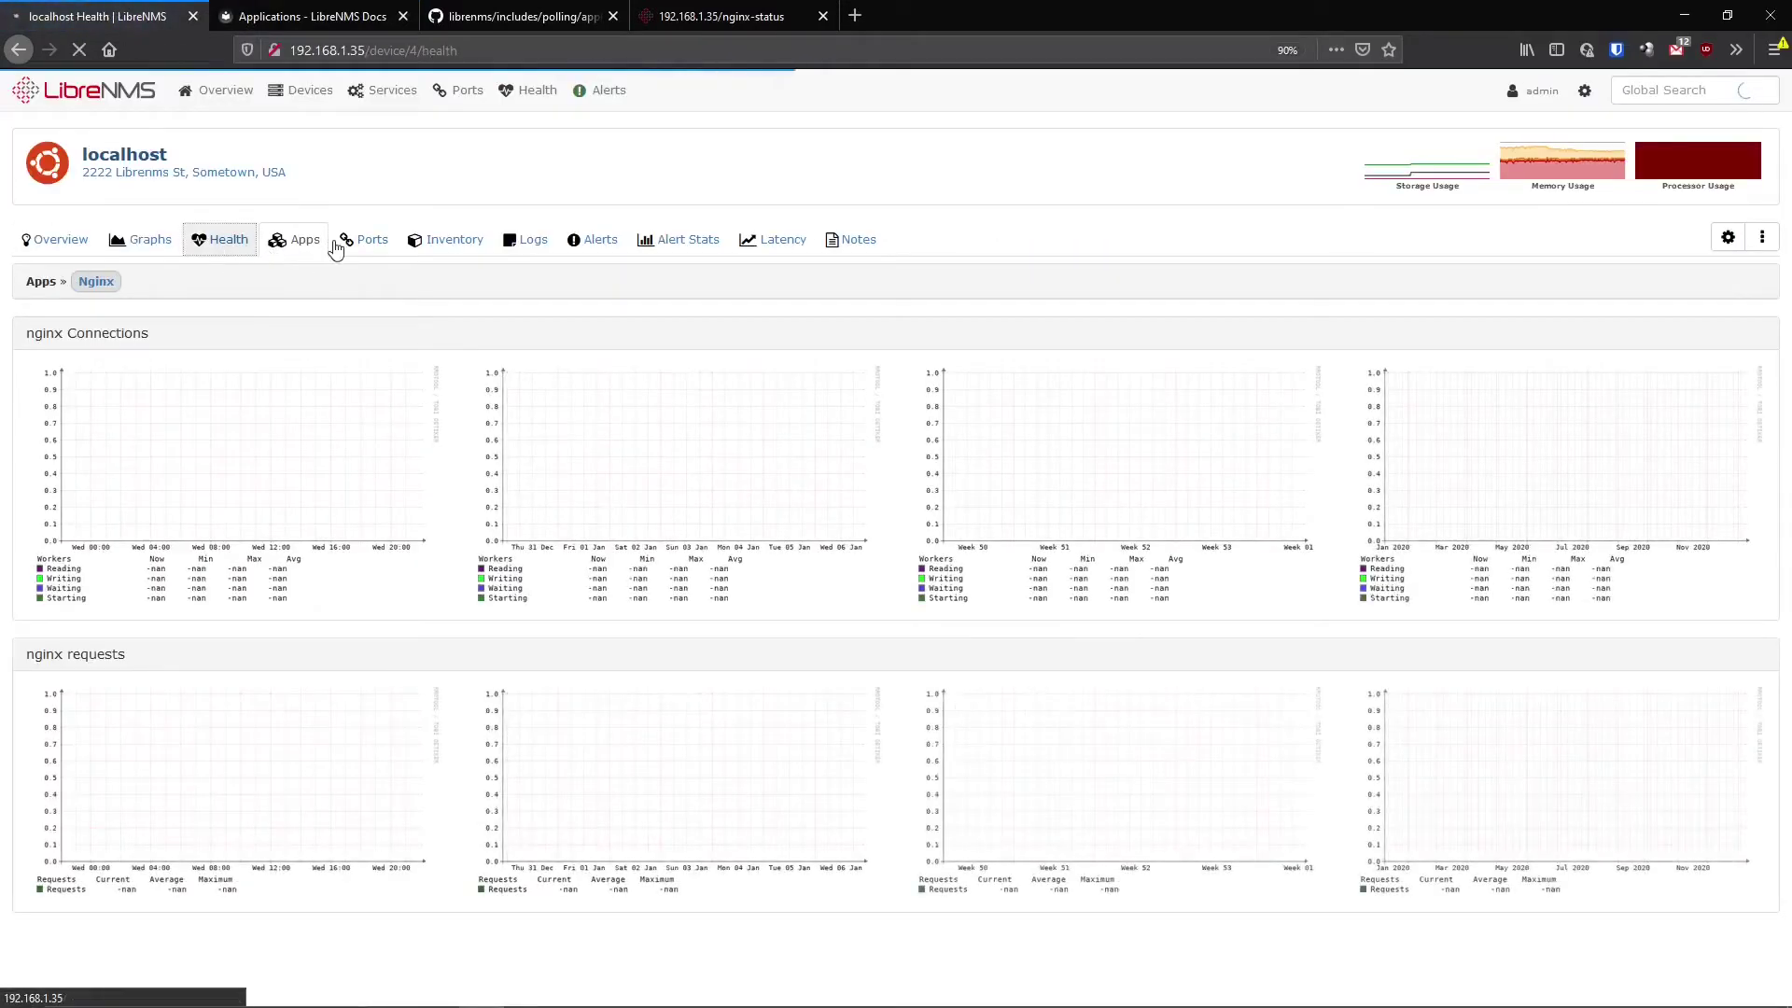
{"action": "left_click", "coordinate": [299, 240]}
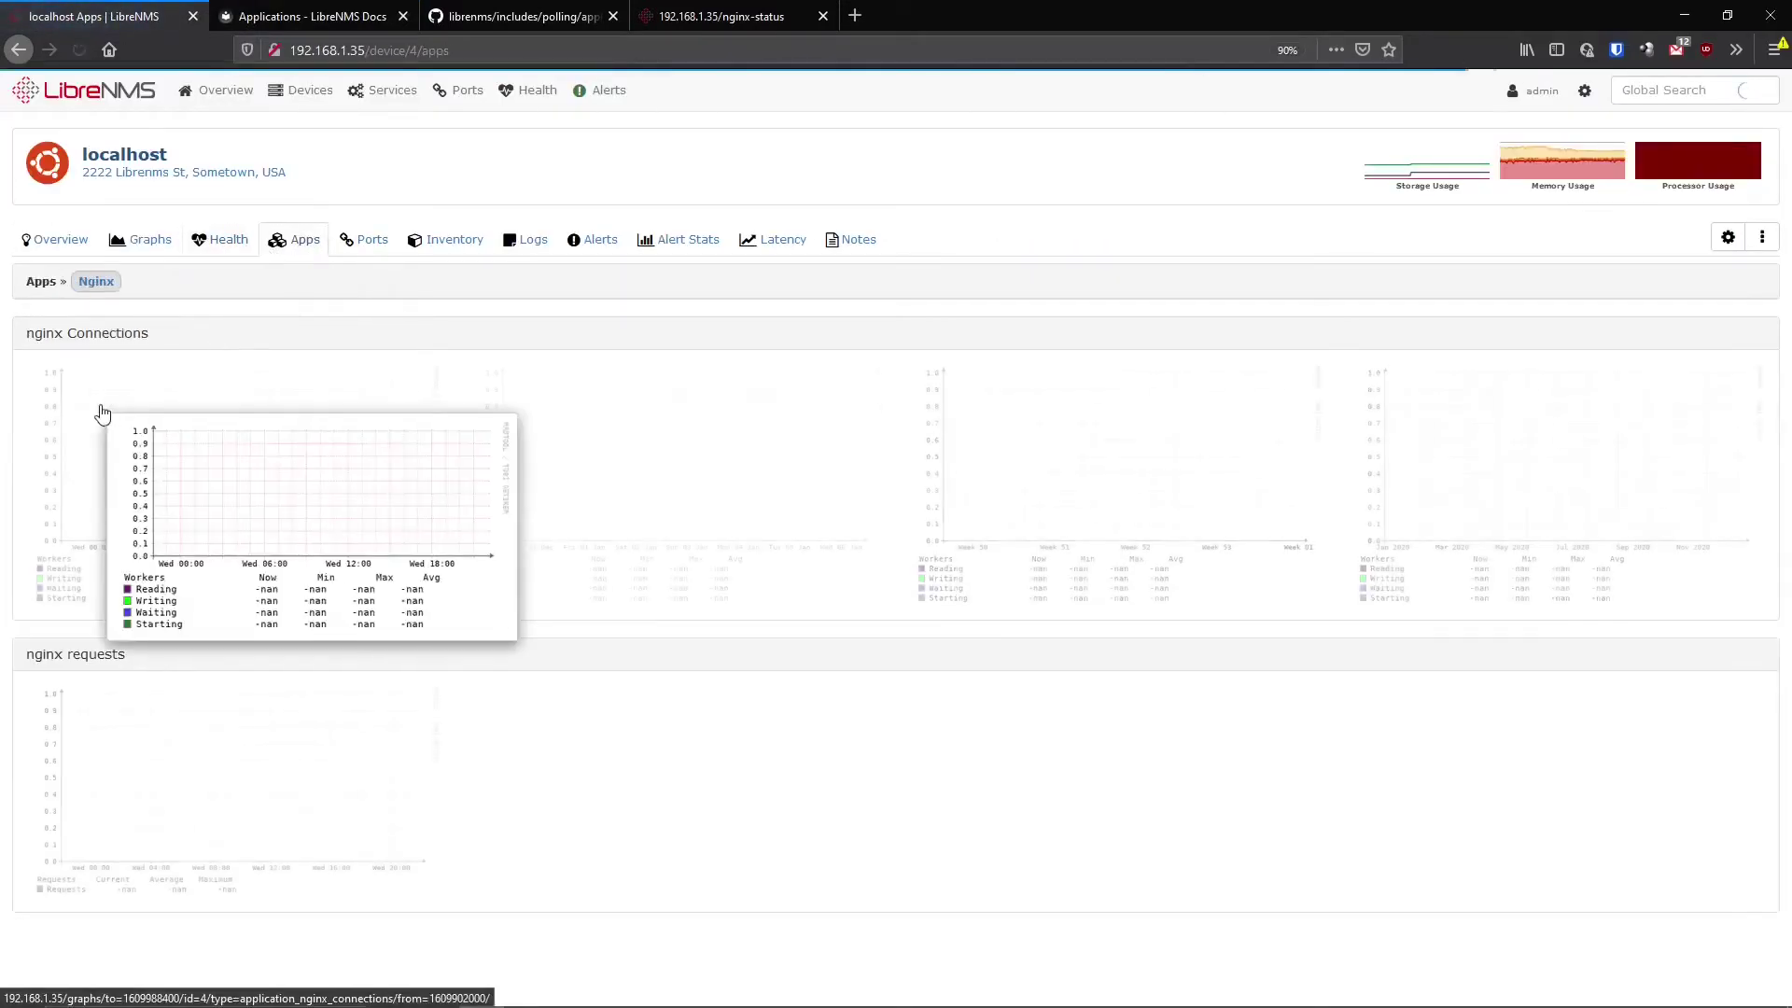
{"action": "mouse_move", "coordinate": [93, 161]}
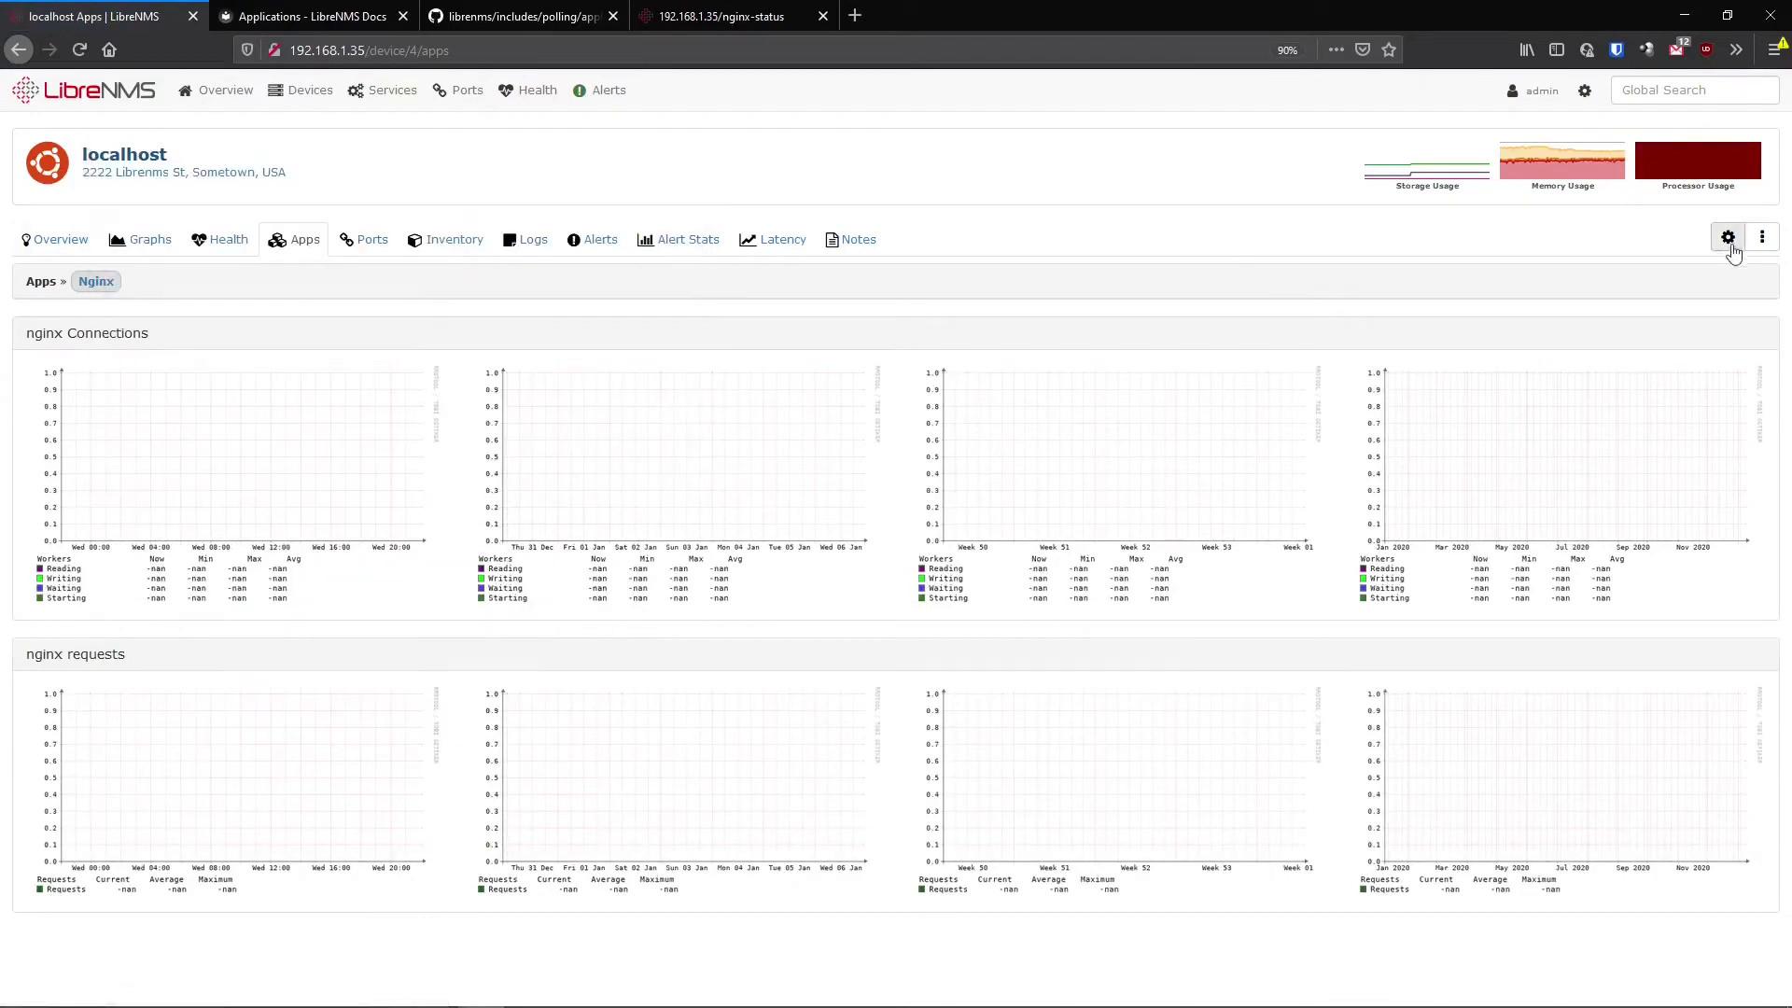
{"action": "left_click", "coordinate": [1763, 237]}
{"action": "left_click", "coordinate": [1730, 335]}
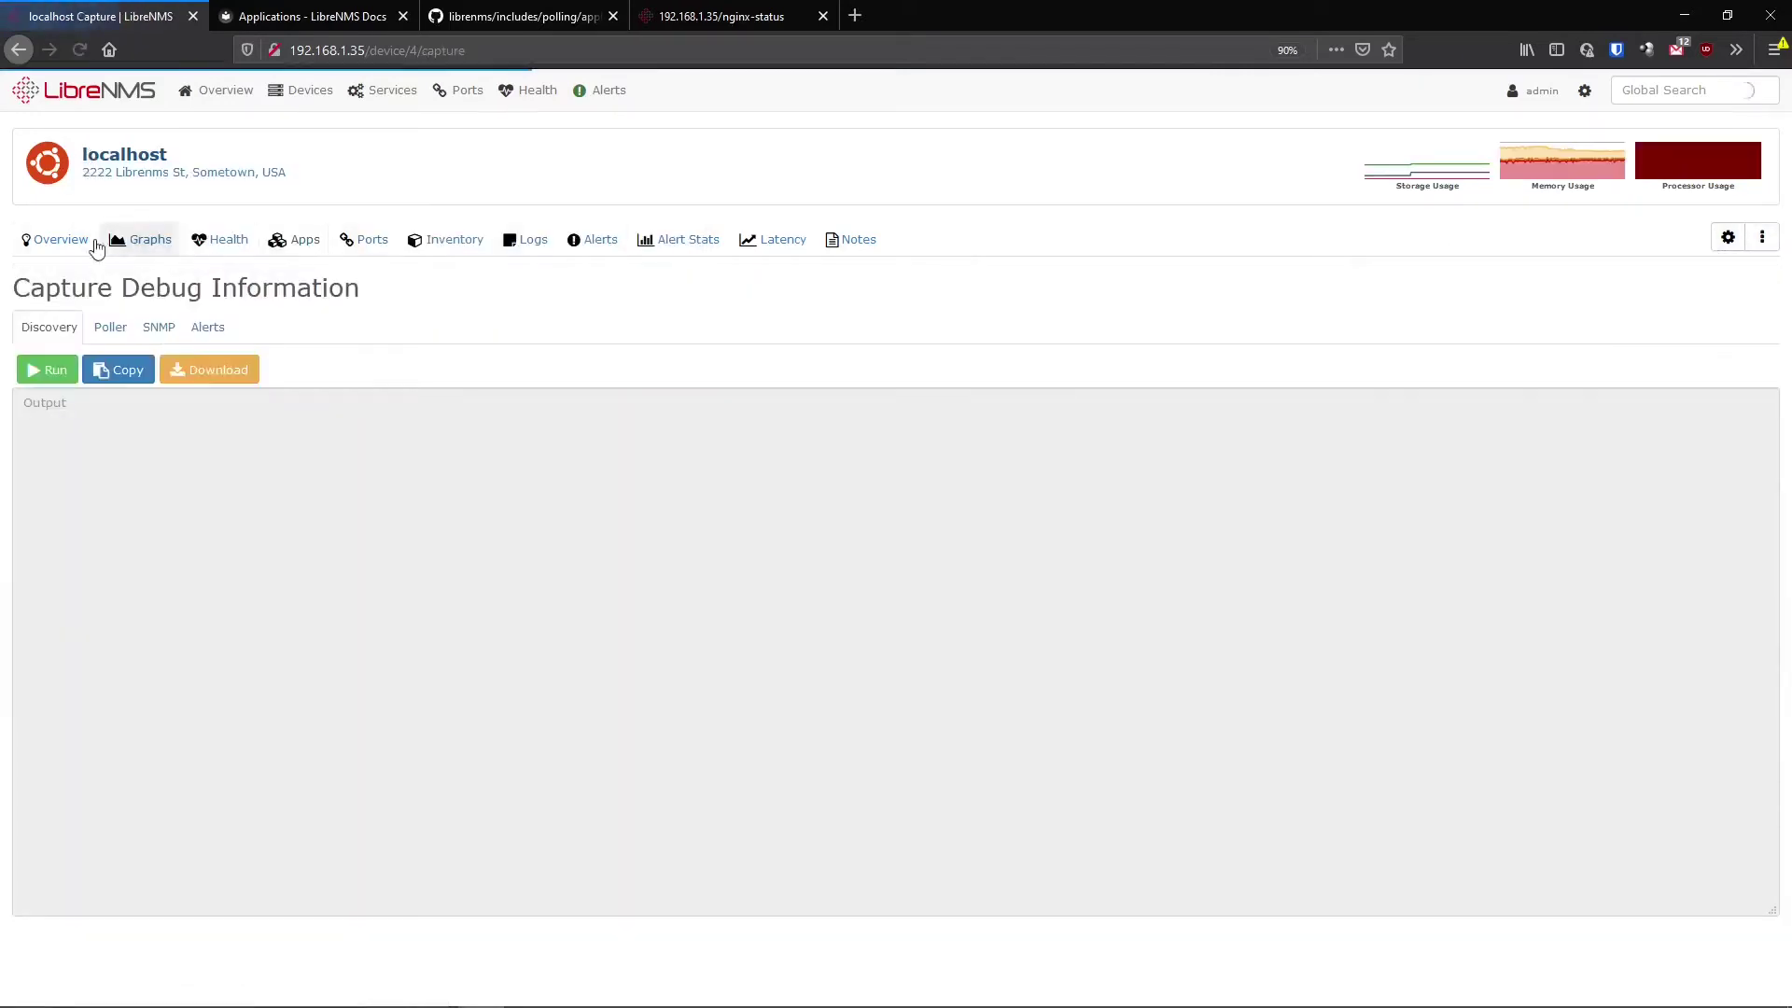
{"action": "left_click", "coordinate": [54, 371]}
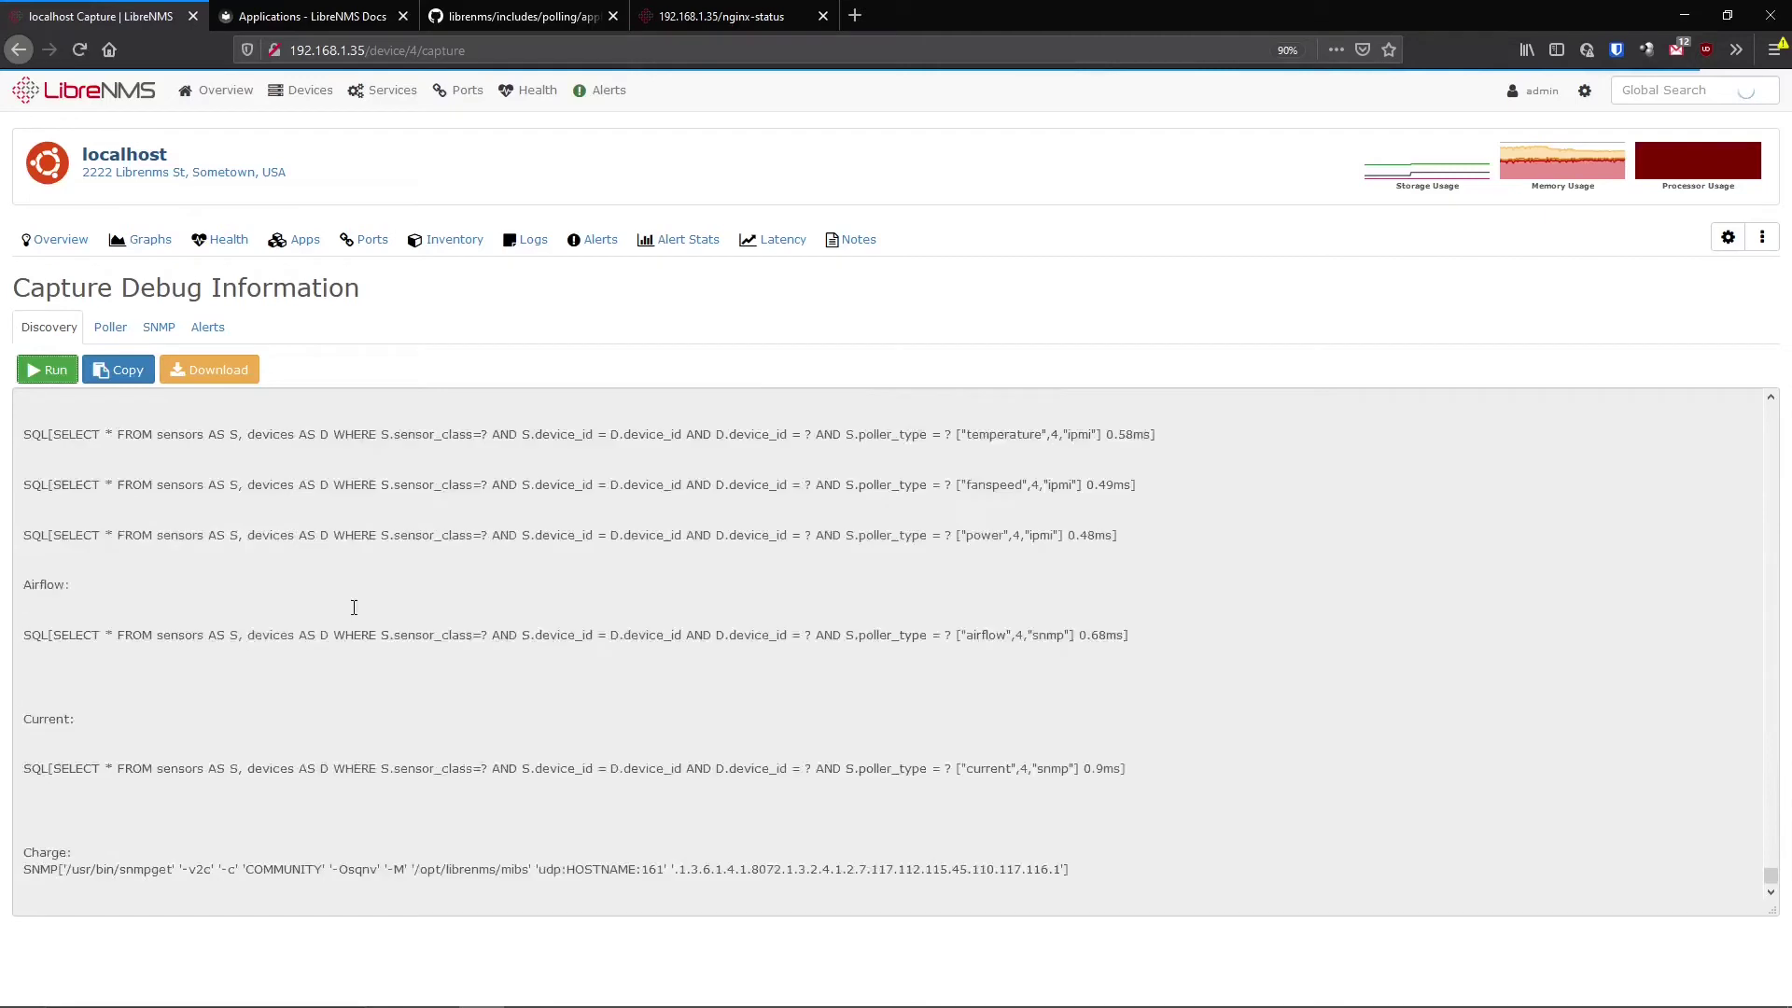
{"action": "left_click", "coordinate": [314, 243]}
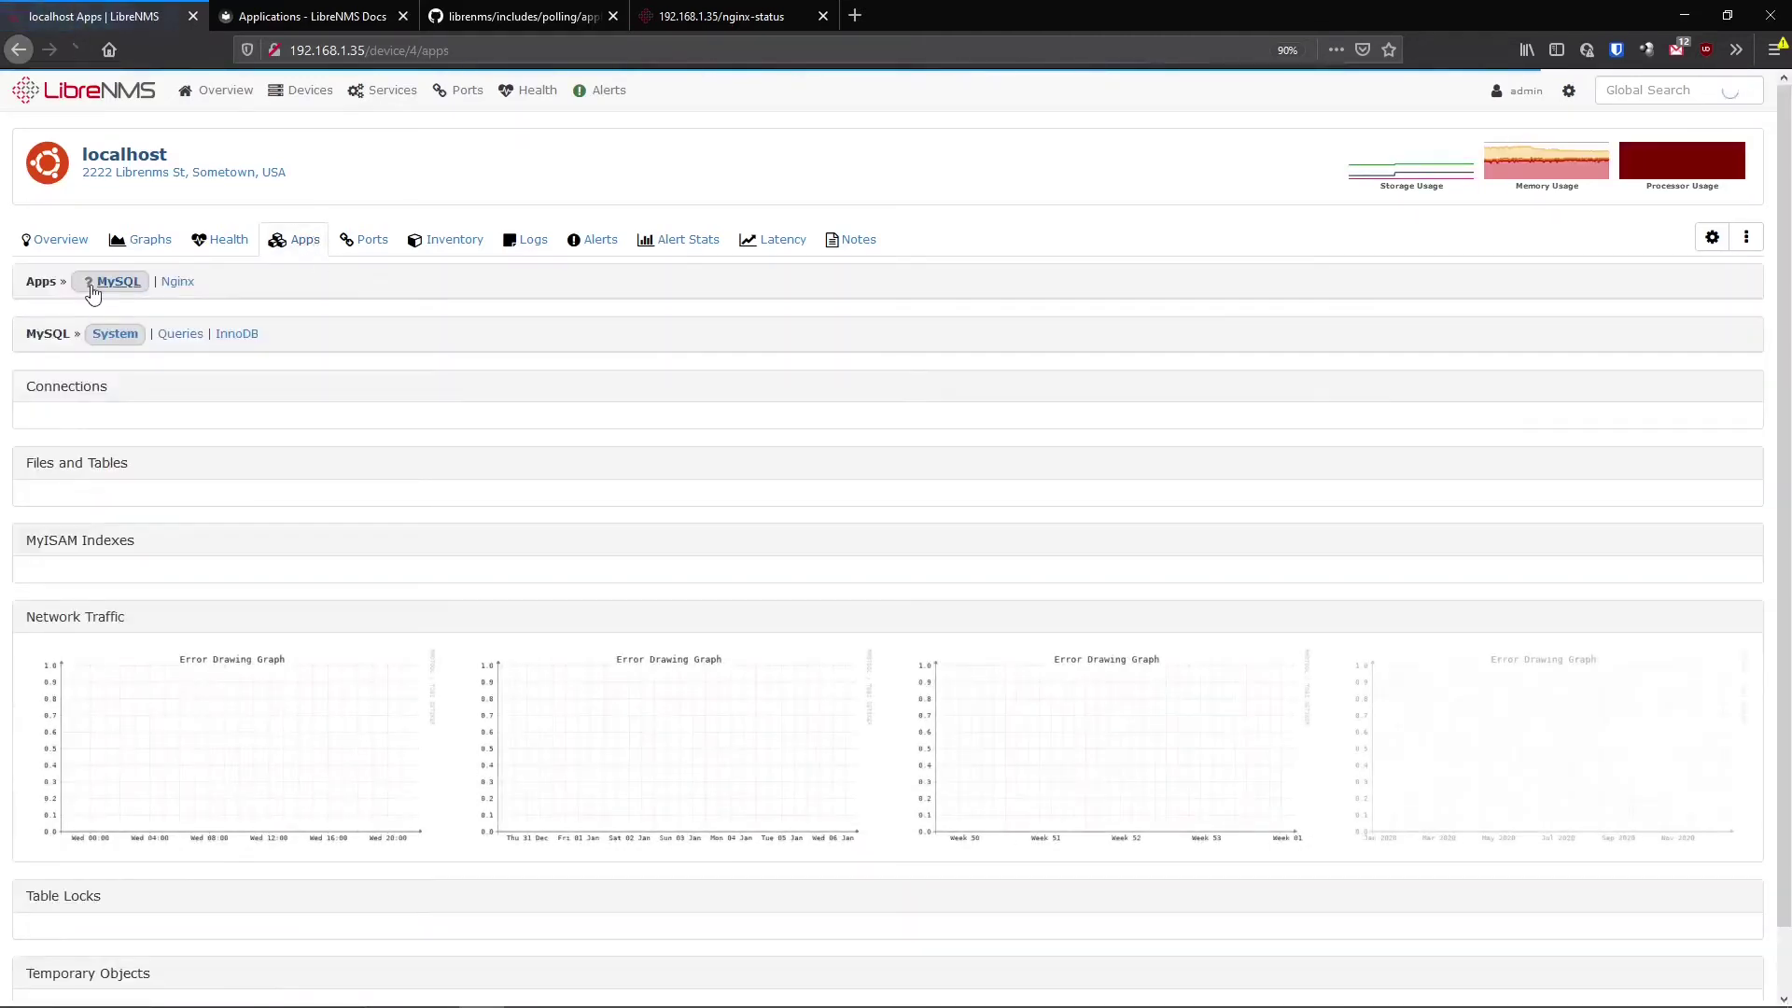
{"action": "left_click", "coordinate": [179, 282]}
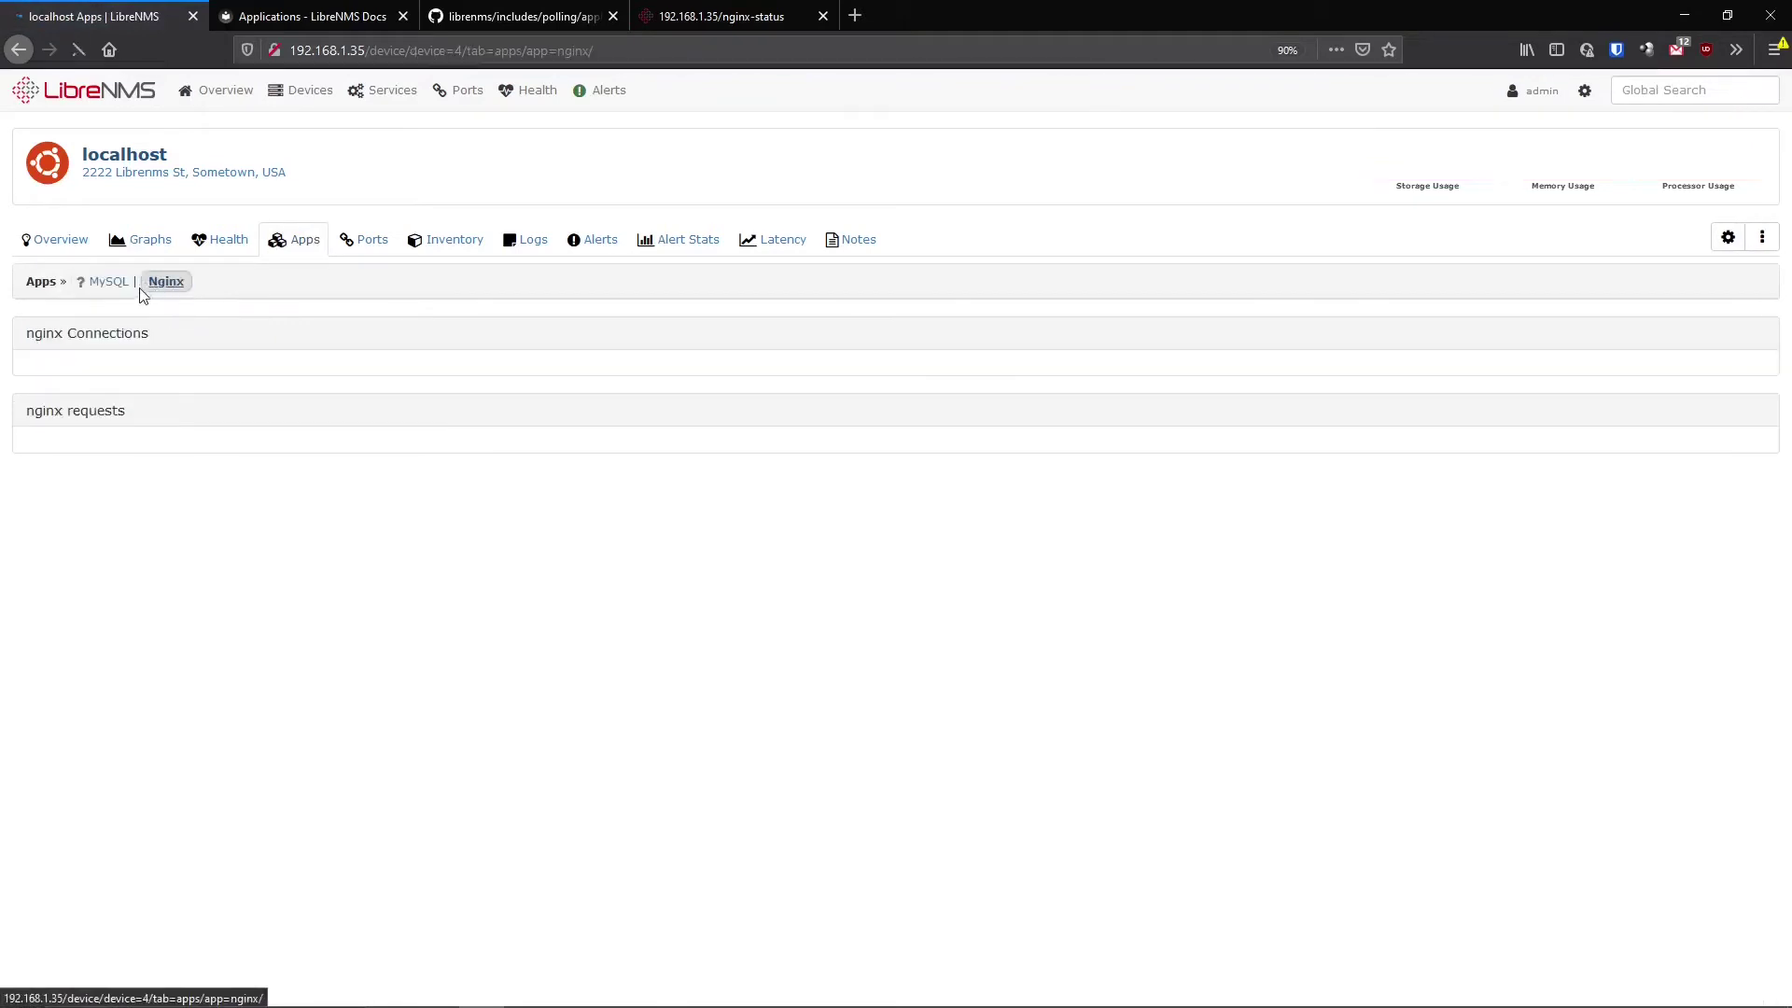
{"action": "left_click", "coordinate": [120, 285]}
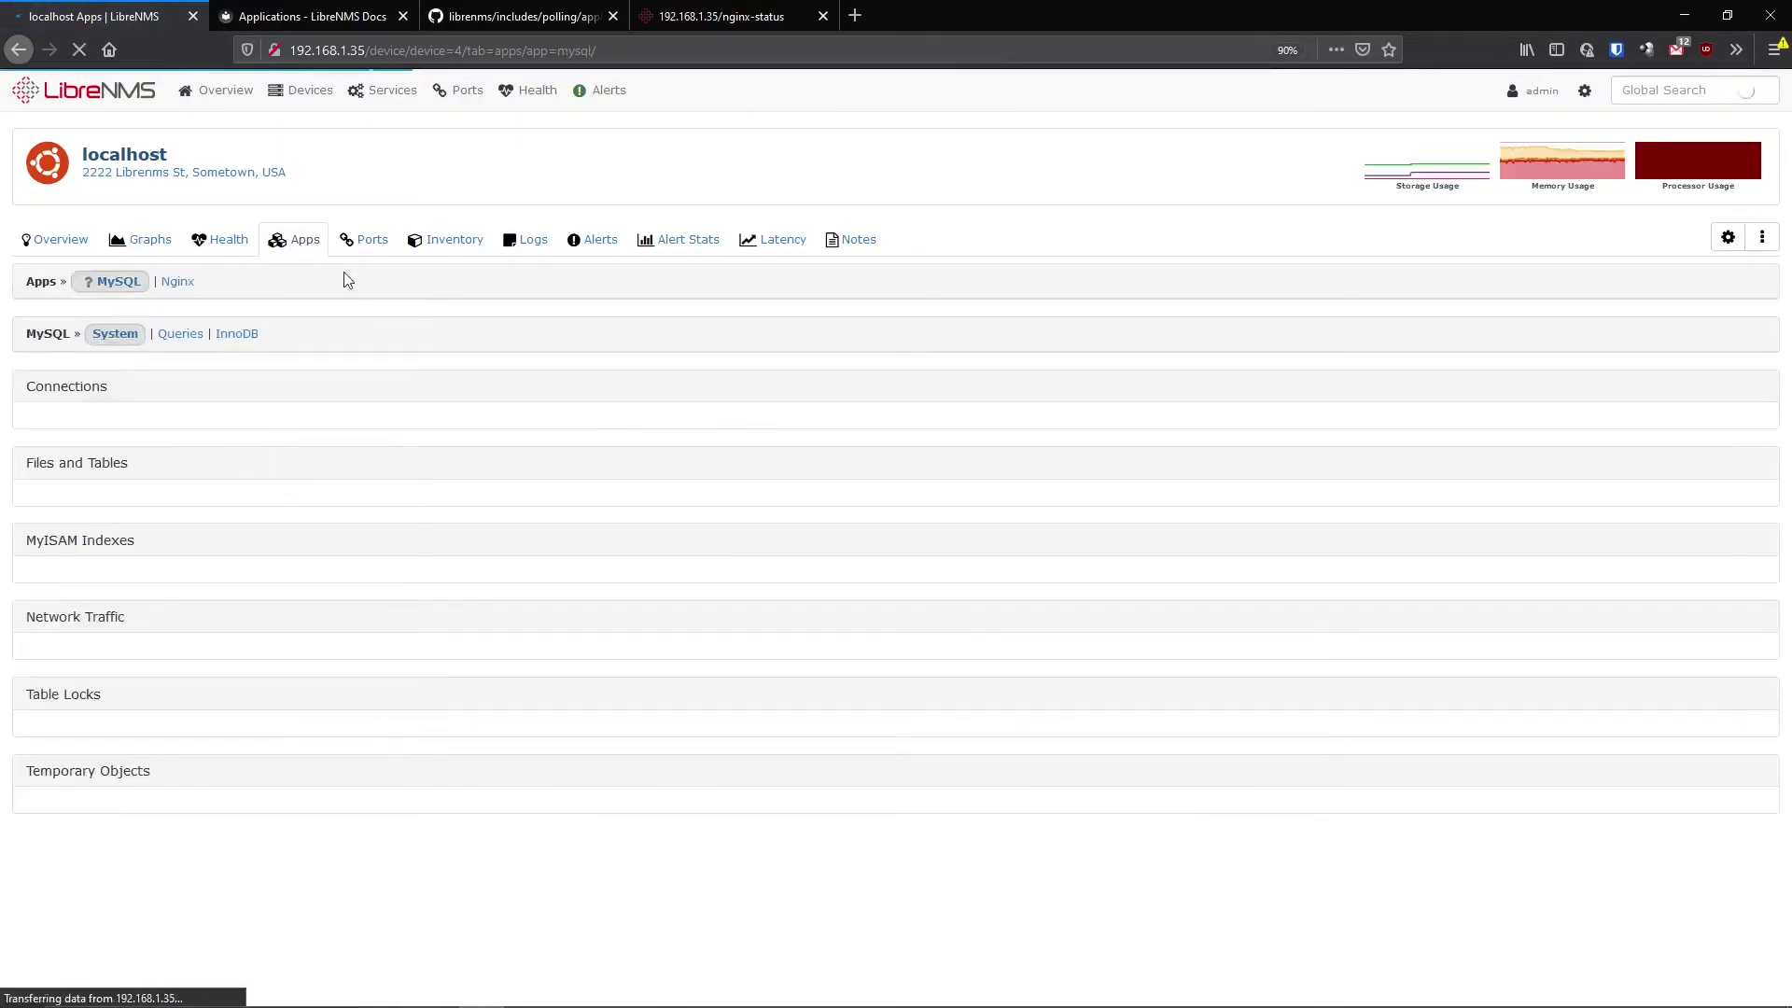
- Run a poller debug capture, then review the MySQL System, Queries and InnoDB pages
{"action": "left_click", "coordinate": [1746, 237]}
{"action": "left_click", "coordinate": [1690, 340]}
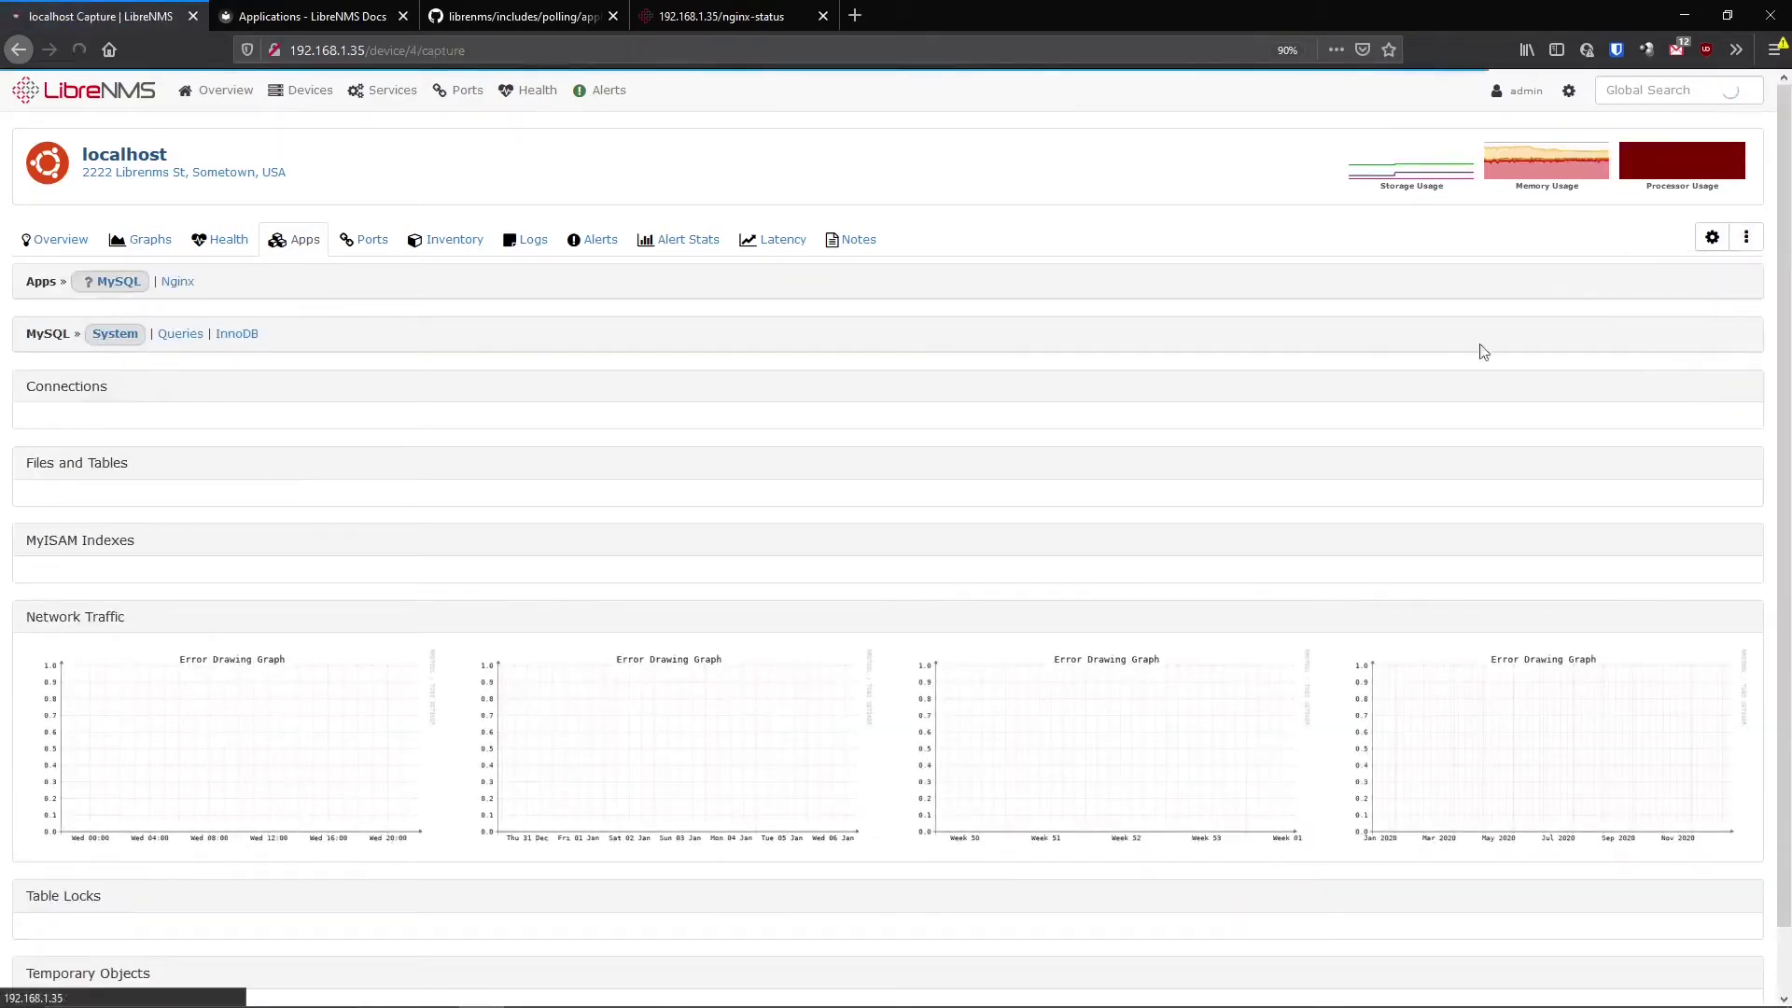
{"action": "left_click", "coordinate": [47, 370]}
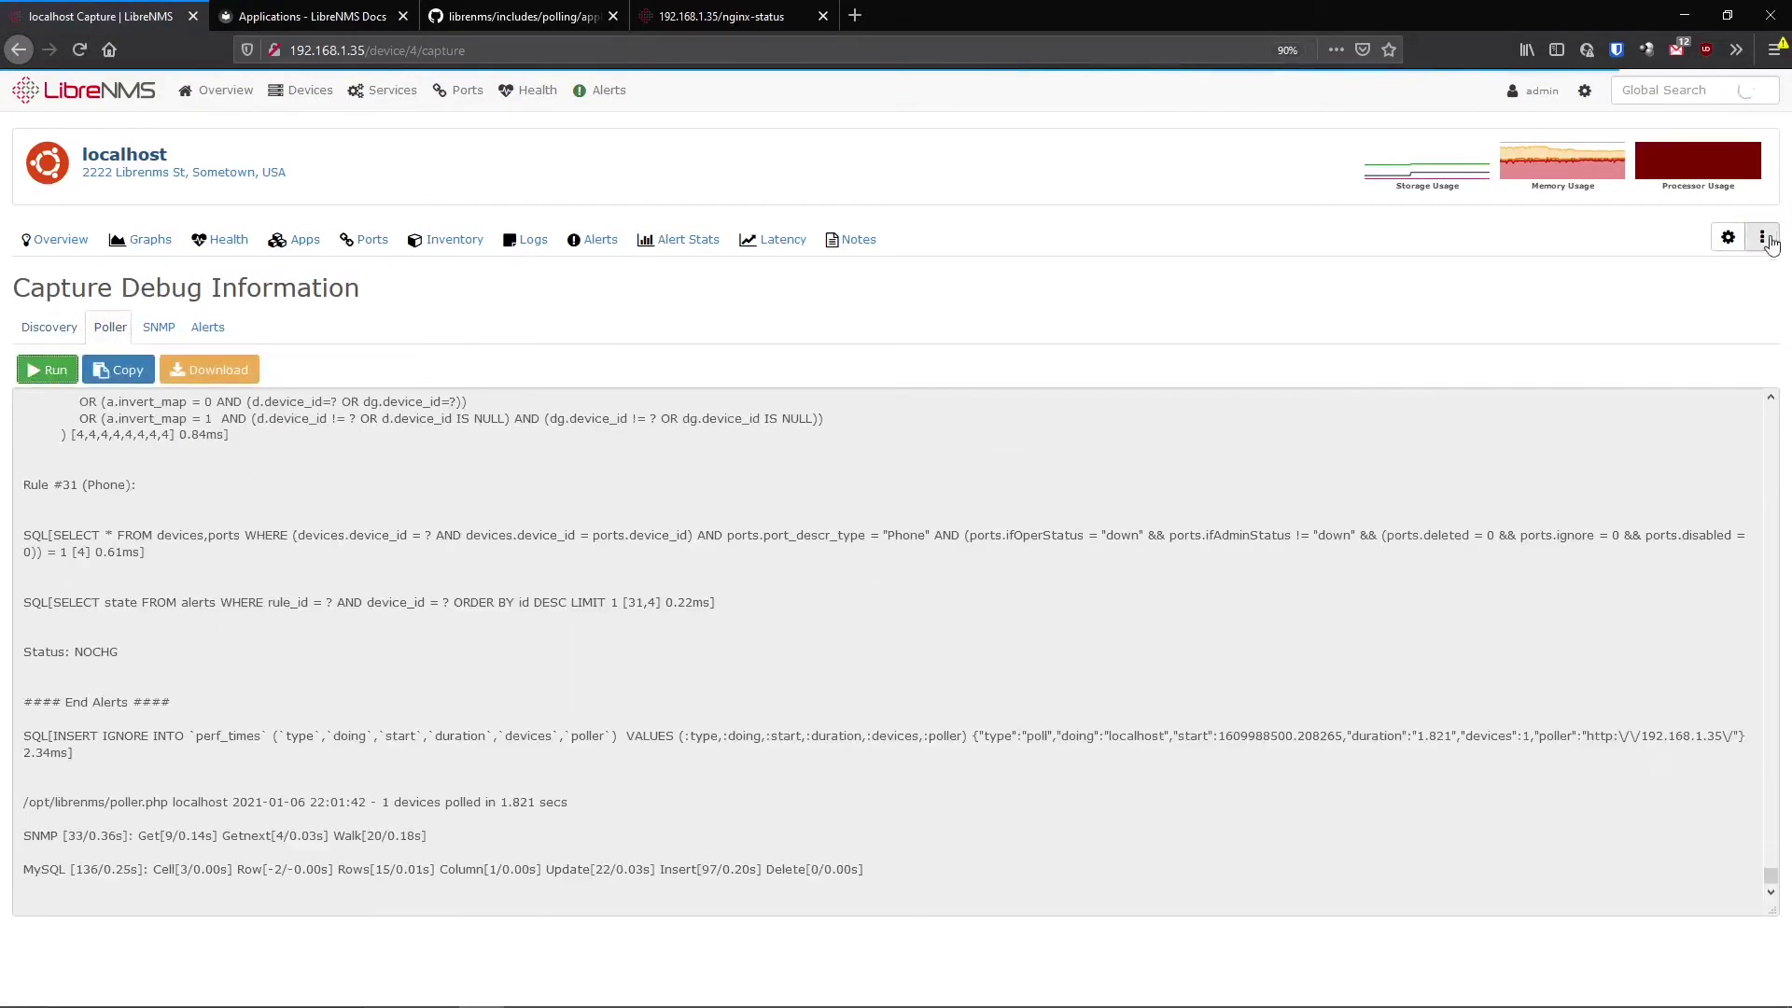
{"action": "left_click", "coordinate": [300, 250]}
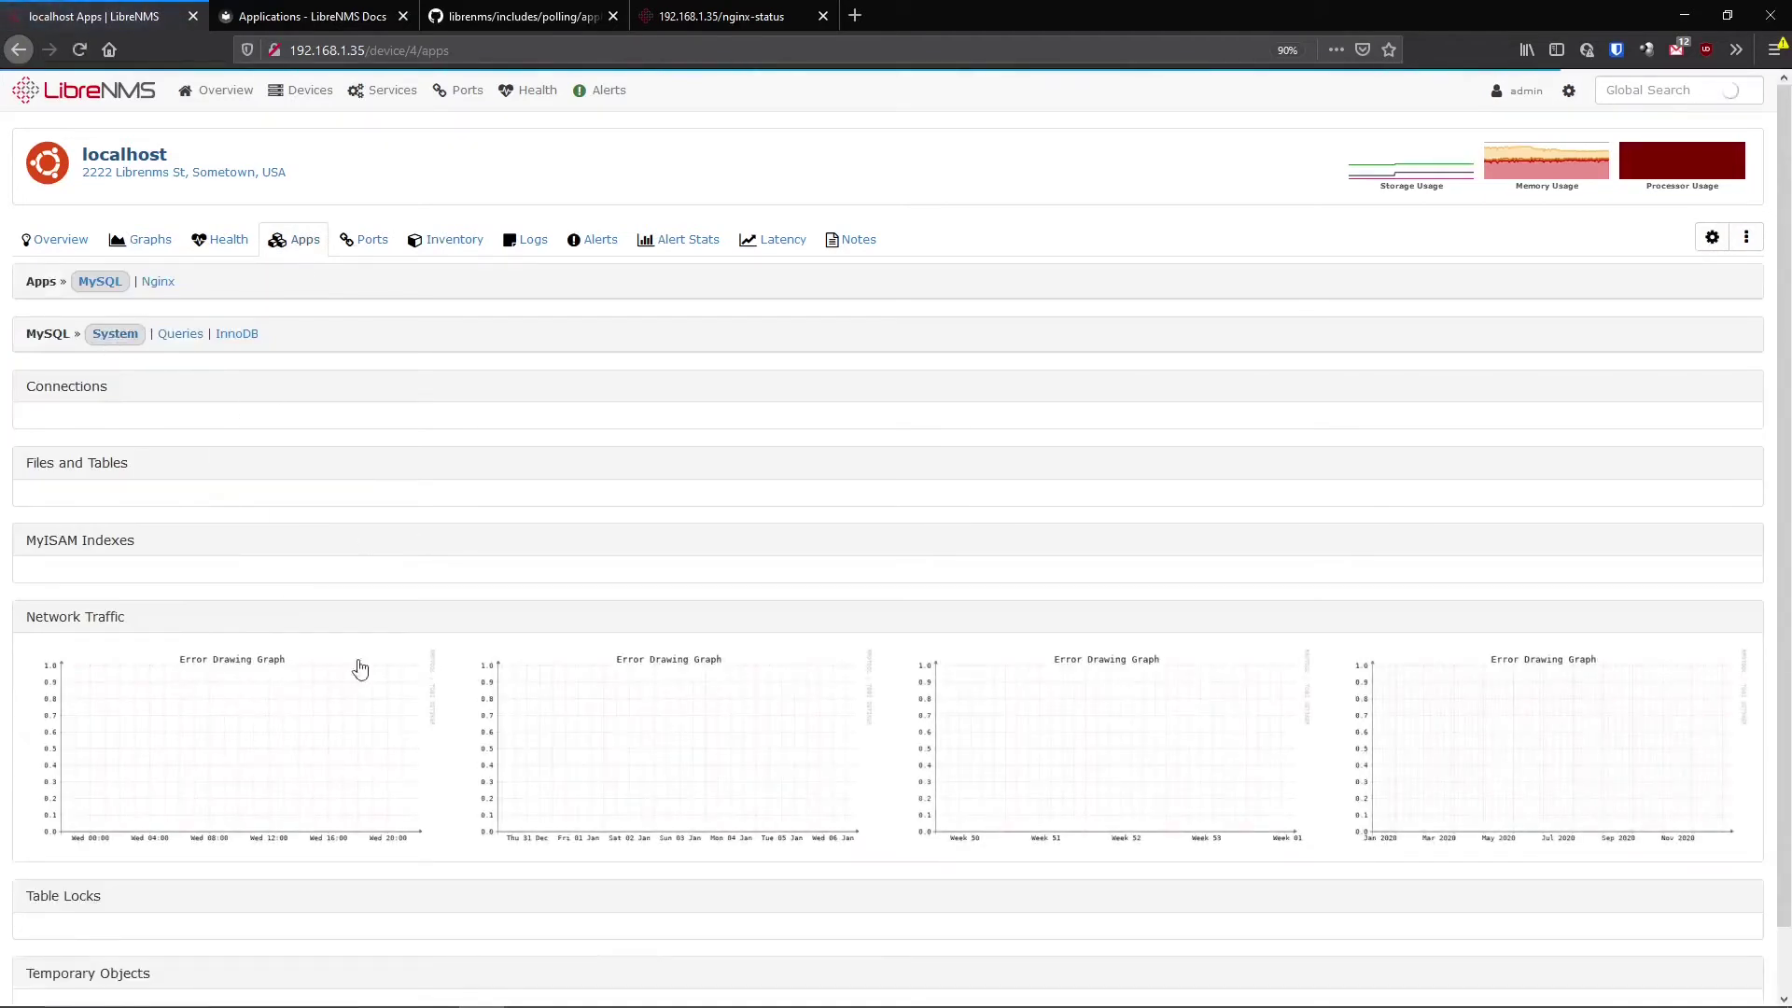
{"action": "scroll", "coordinate": [200, 660], "scroll_direction": "down", "scroll_amount": 1}
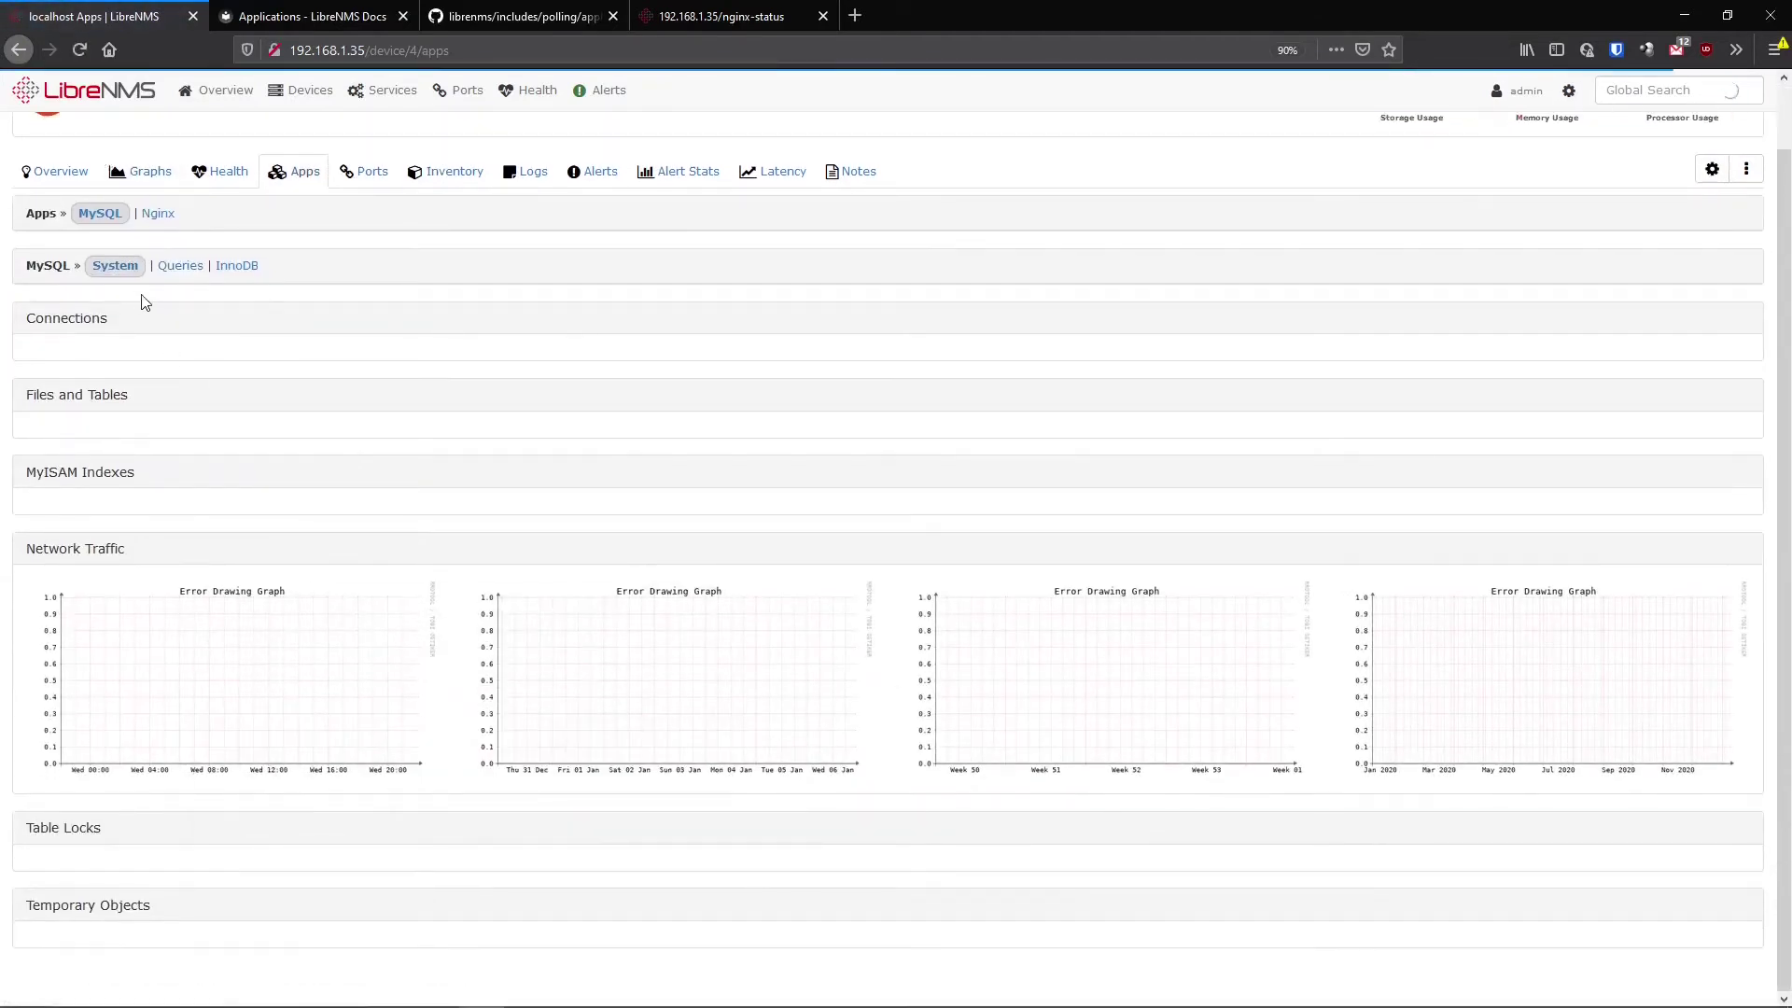
{"action": "left_click", "coordinate": [171, 268]}
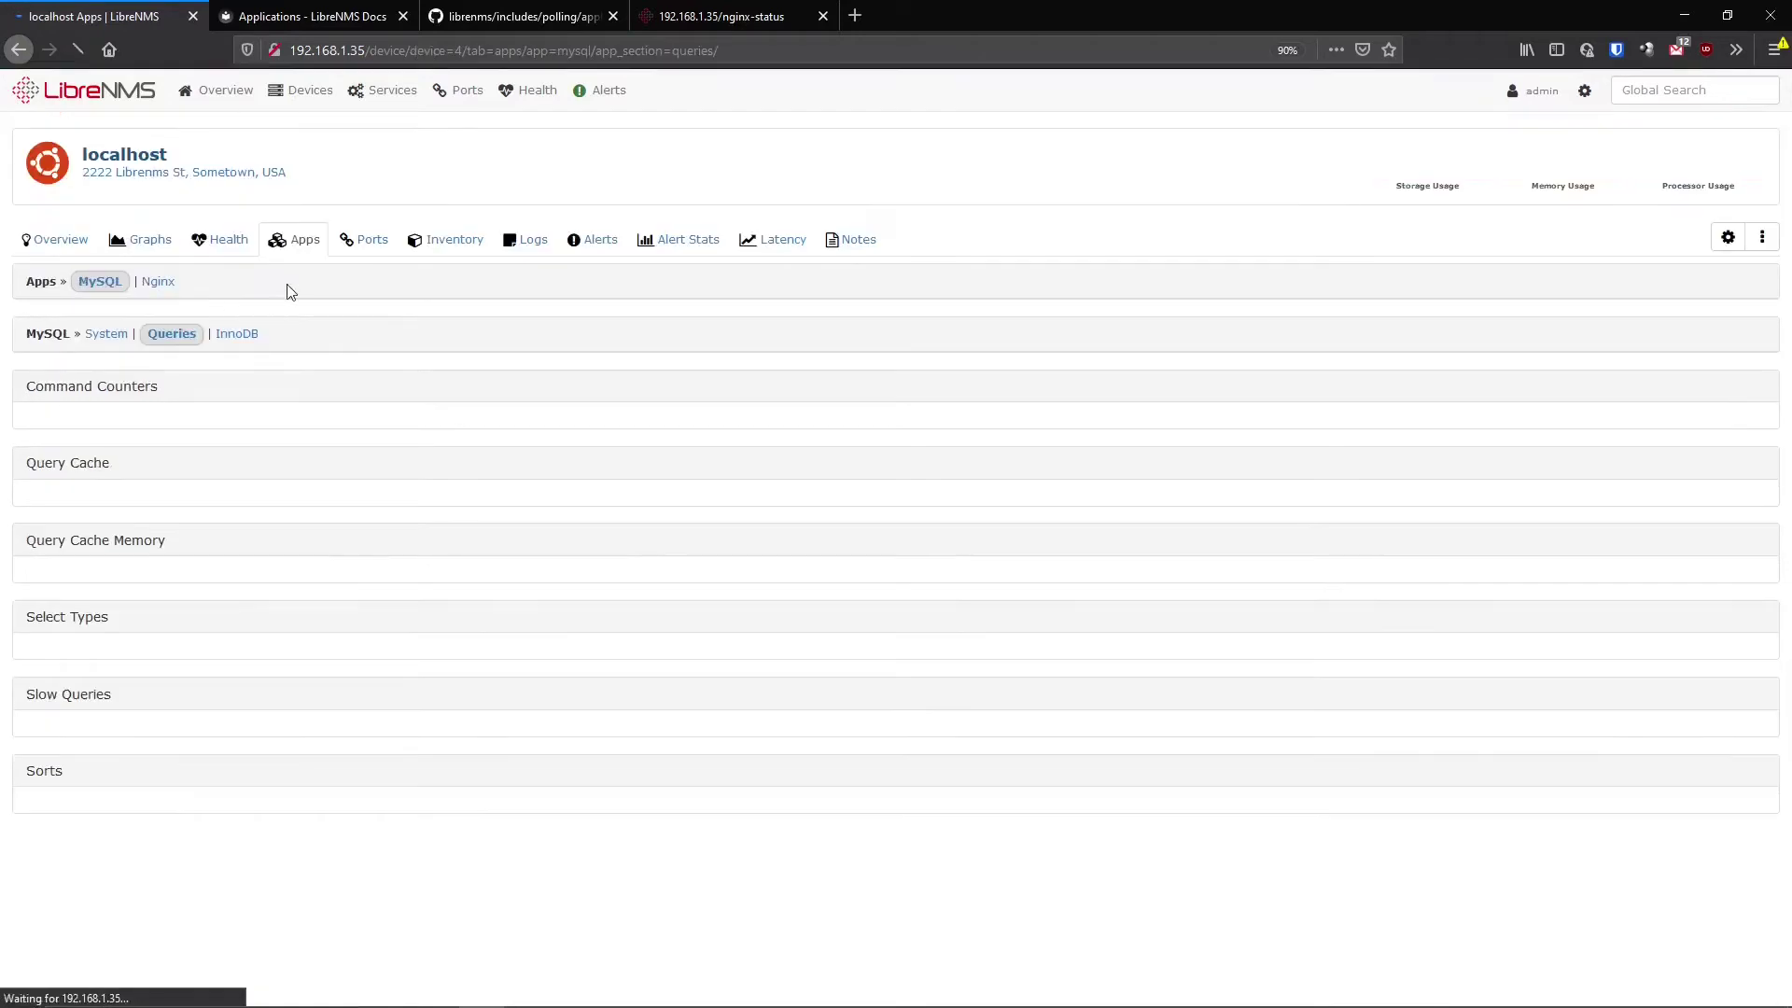
{"action": "left_click", "coordinate": [226, 338]}
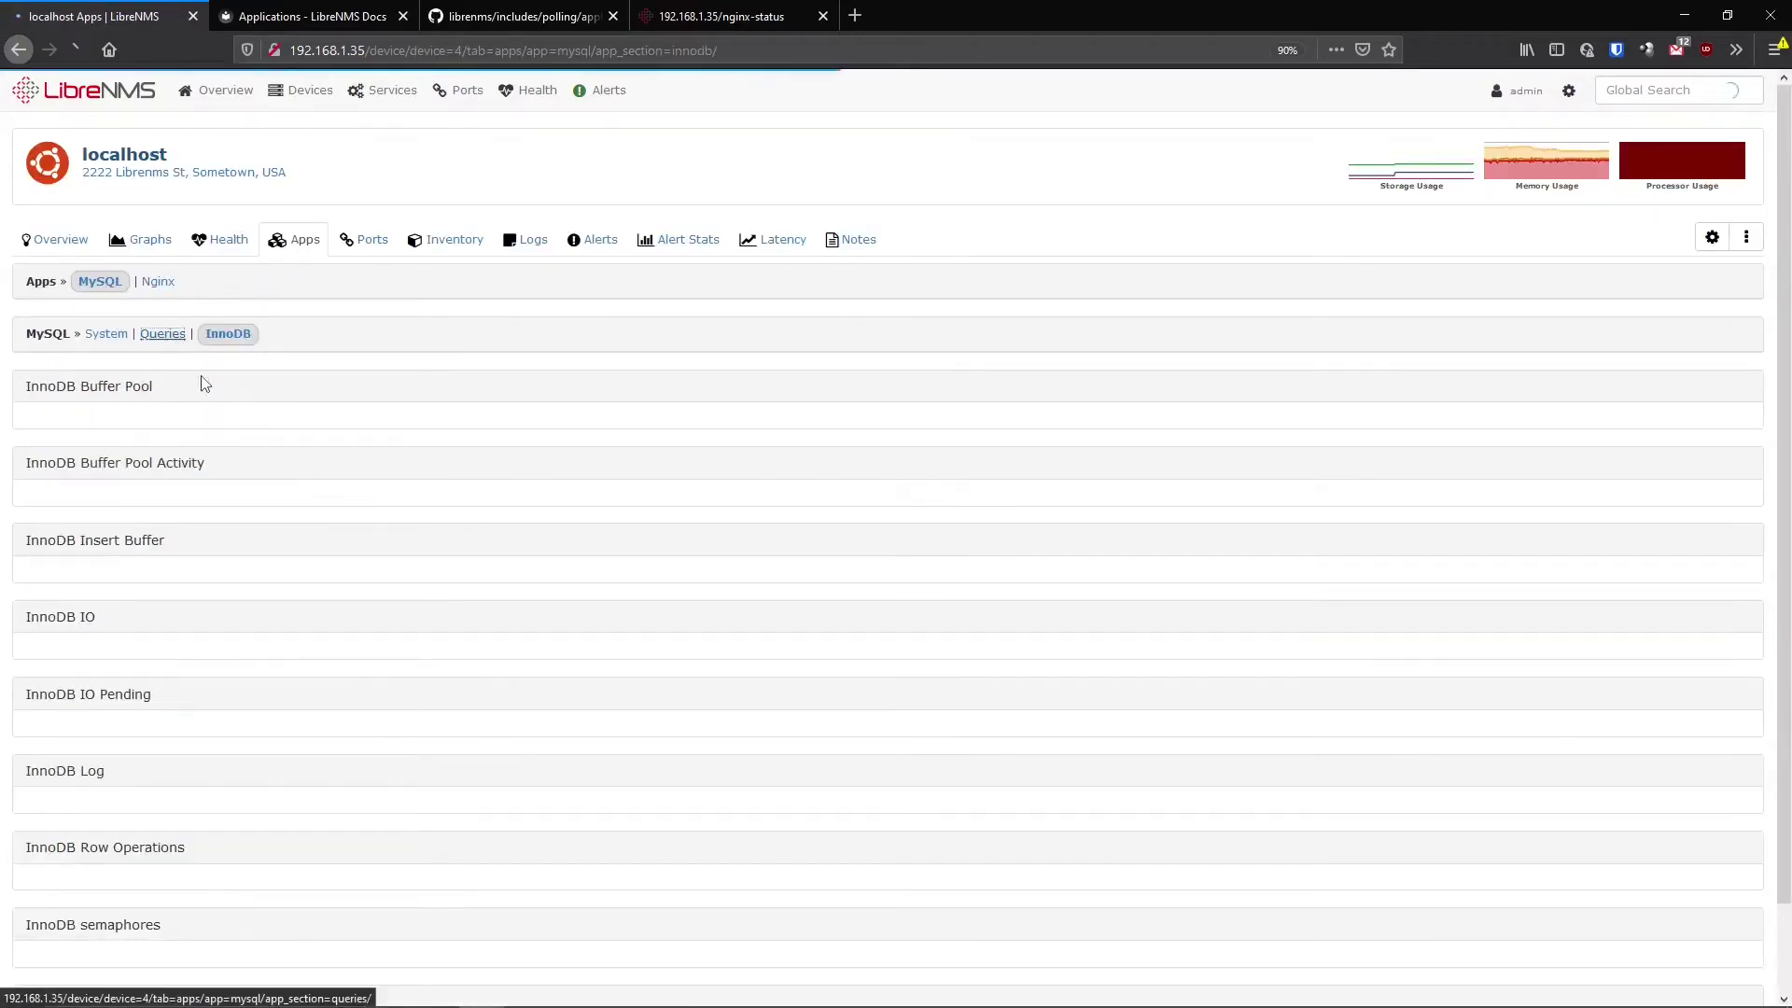
{"action": "left_click", "coordinate": [181, 326]}
{"action": "left_click", "coordinate": [107, 333]}
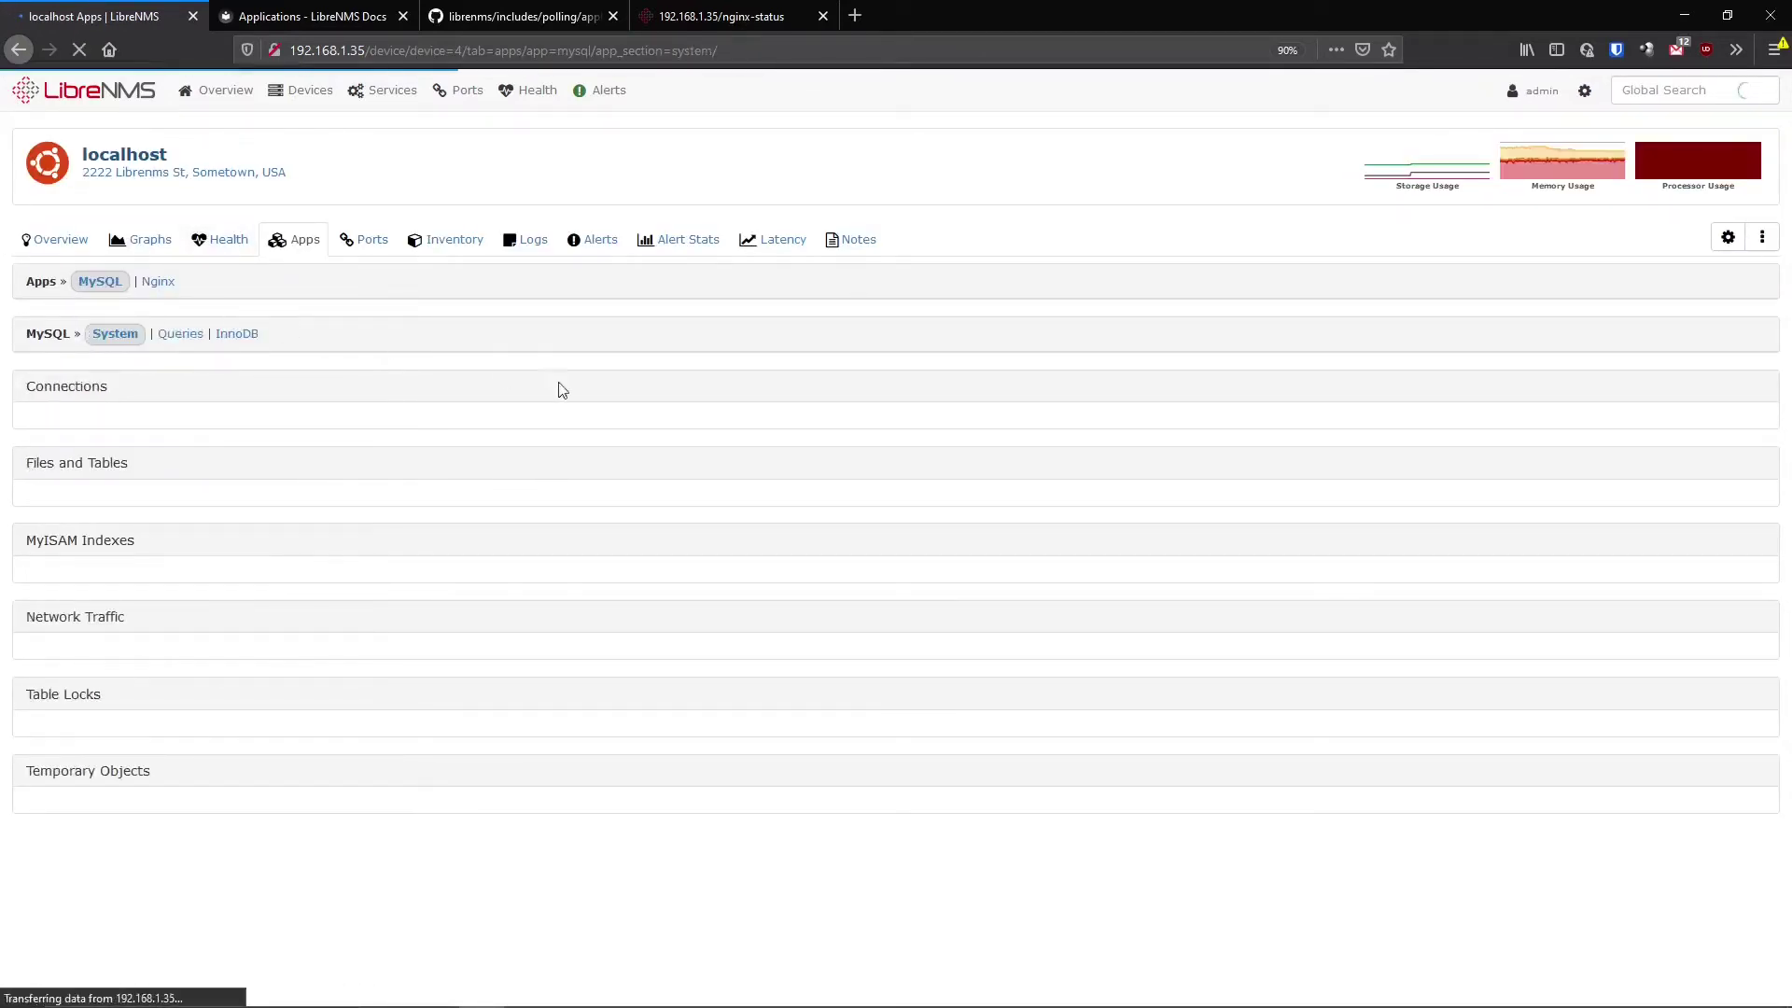
{"action": "left_click", "coordinate": [579, 7]}
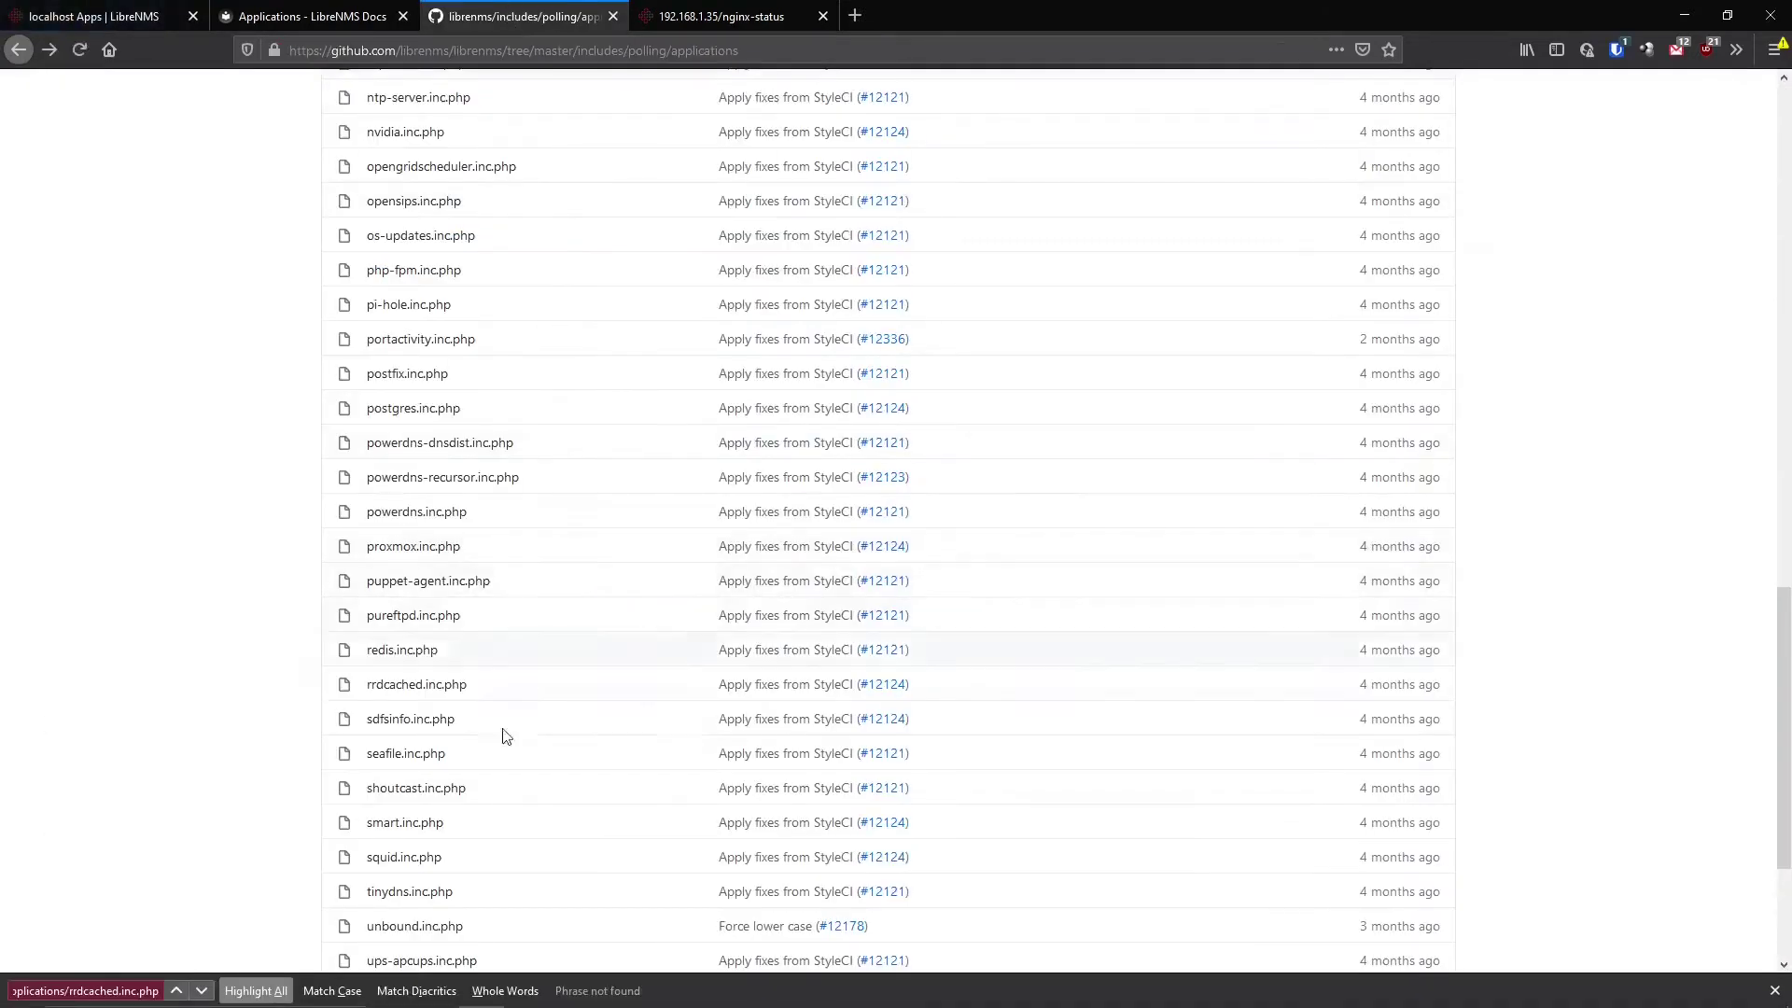
- Return to the LibreNMS tab and open Global Settings from the gear menu
{"action": "left_click", "coordinate": [355, 9]}
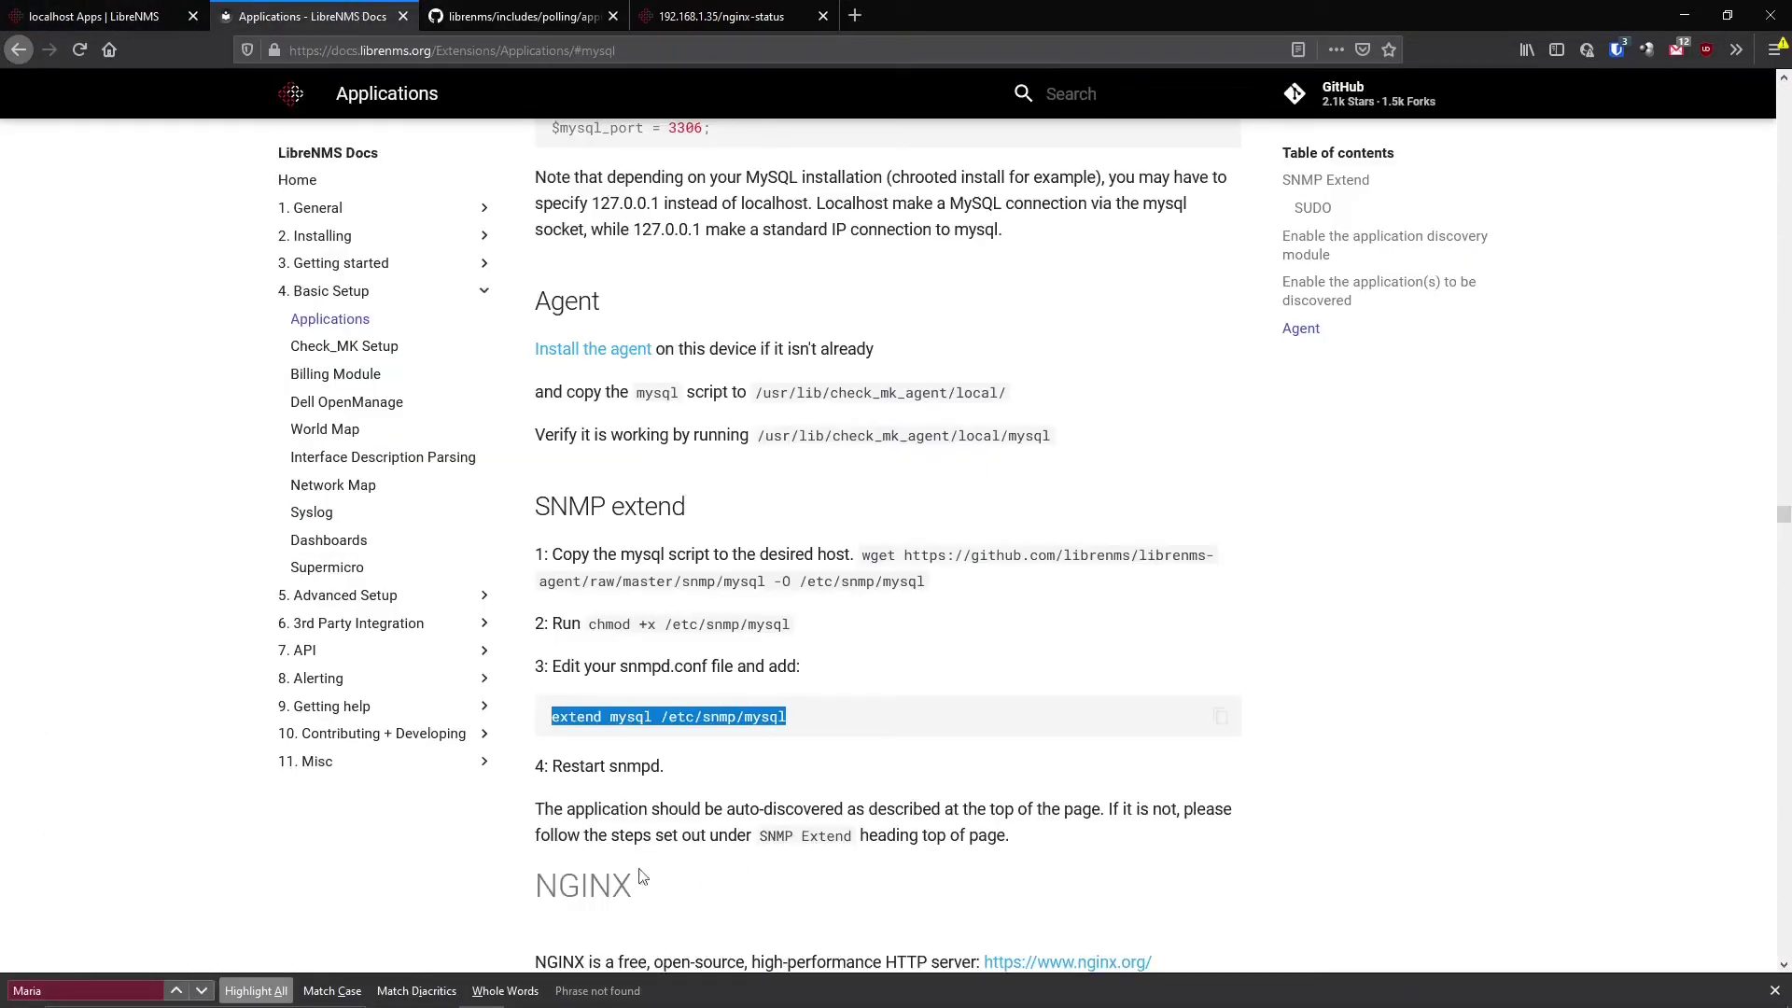
{"action": "left_click", "coordinate": [518, 11]}
{"action": "left_click", "coordinate": [346, 11]}
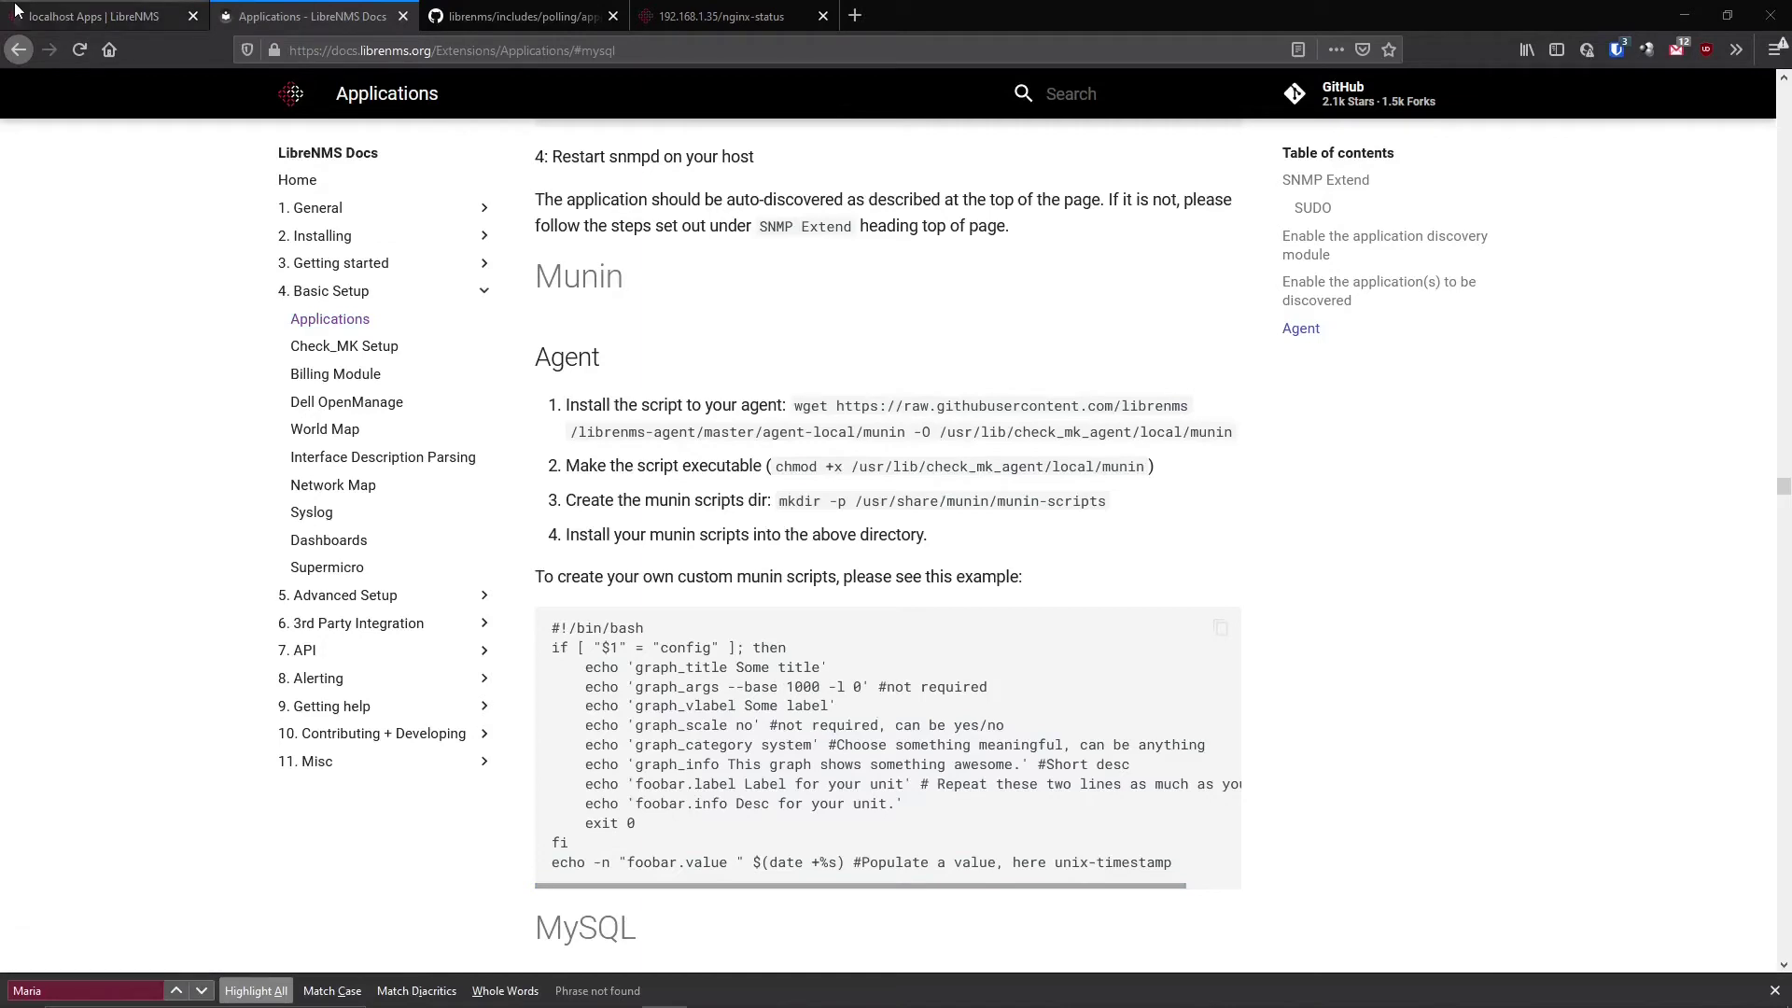
{"action": "left_click", "coordinate": [84, 16]}
{"action": "mouse_move", "coordinate": [301, 90]}
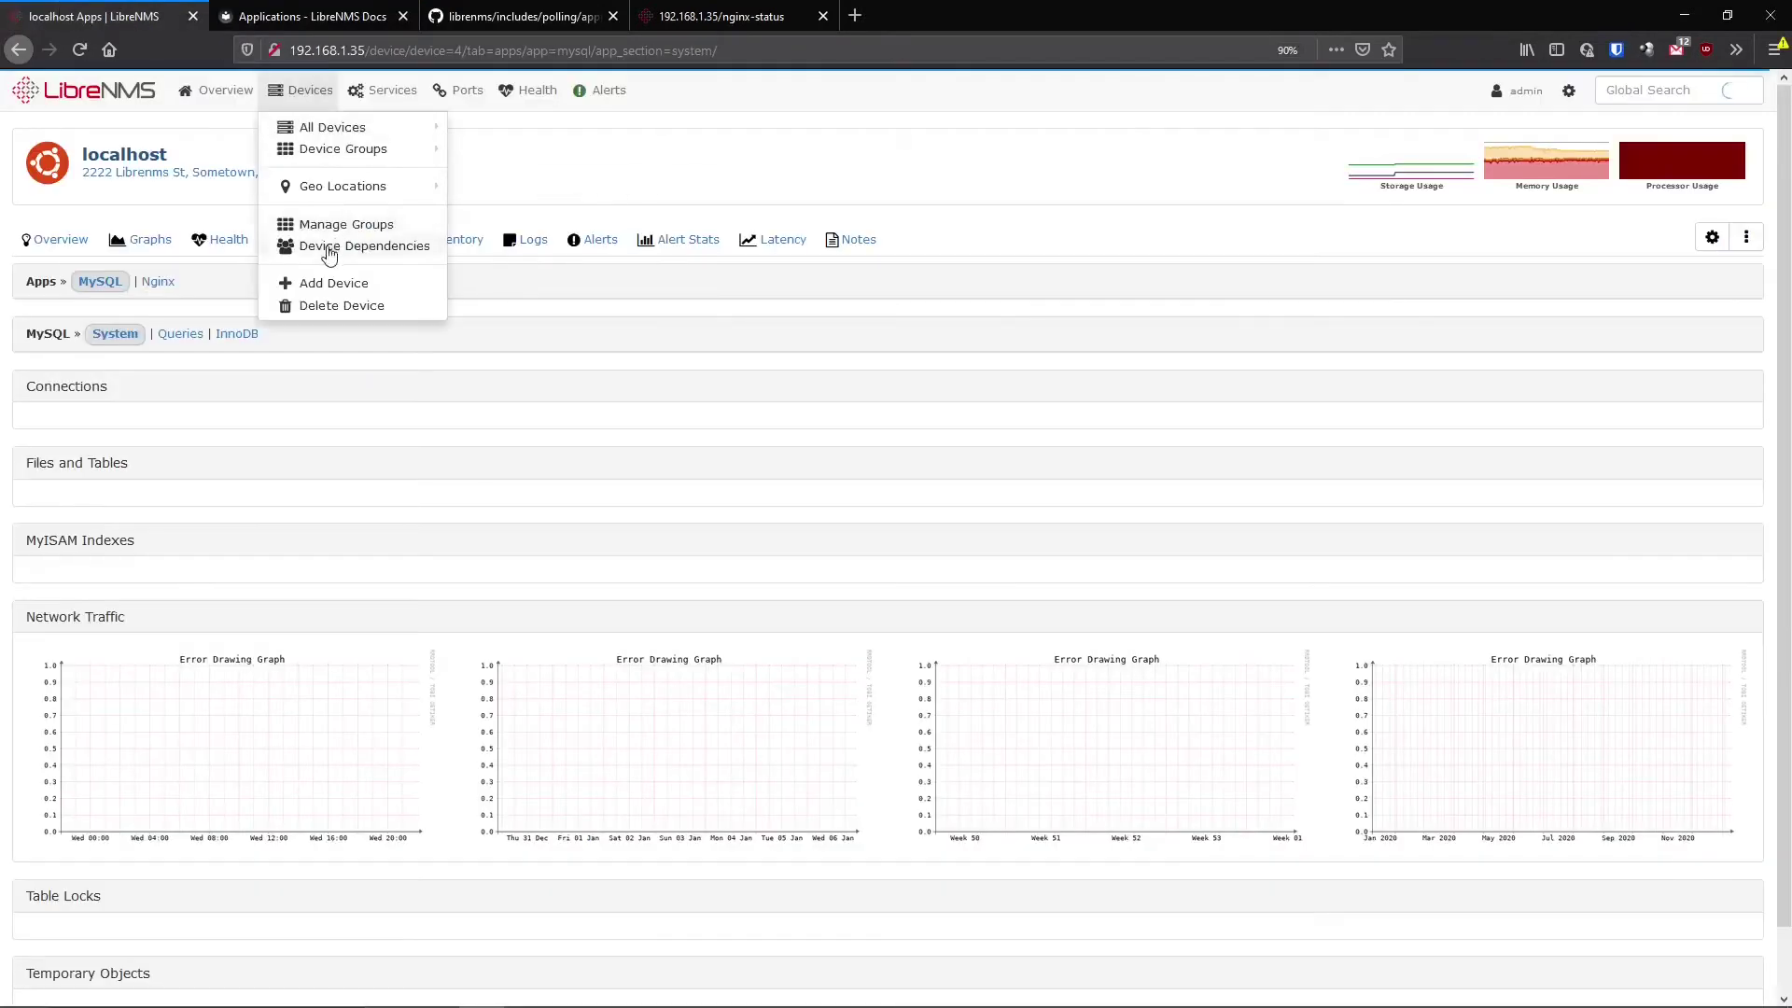
{"action": "mouse_move", "coordinate": [1569, 90]}
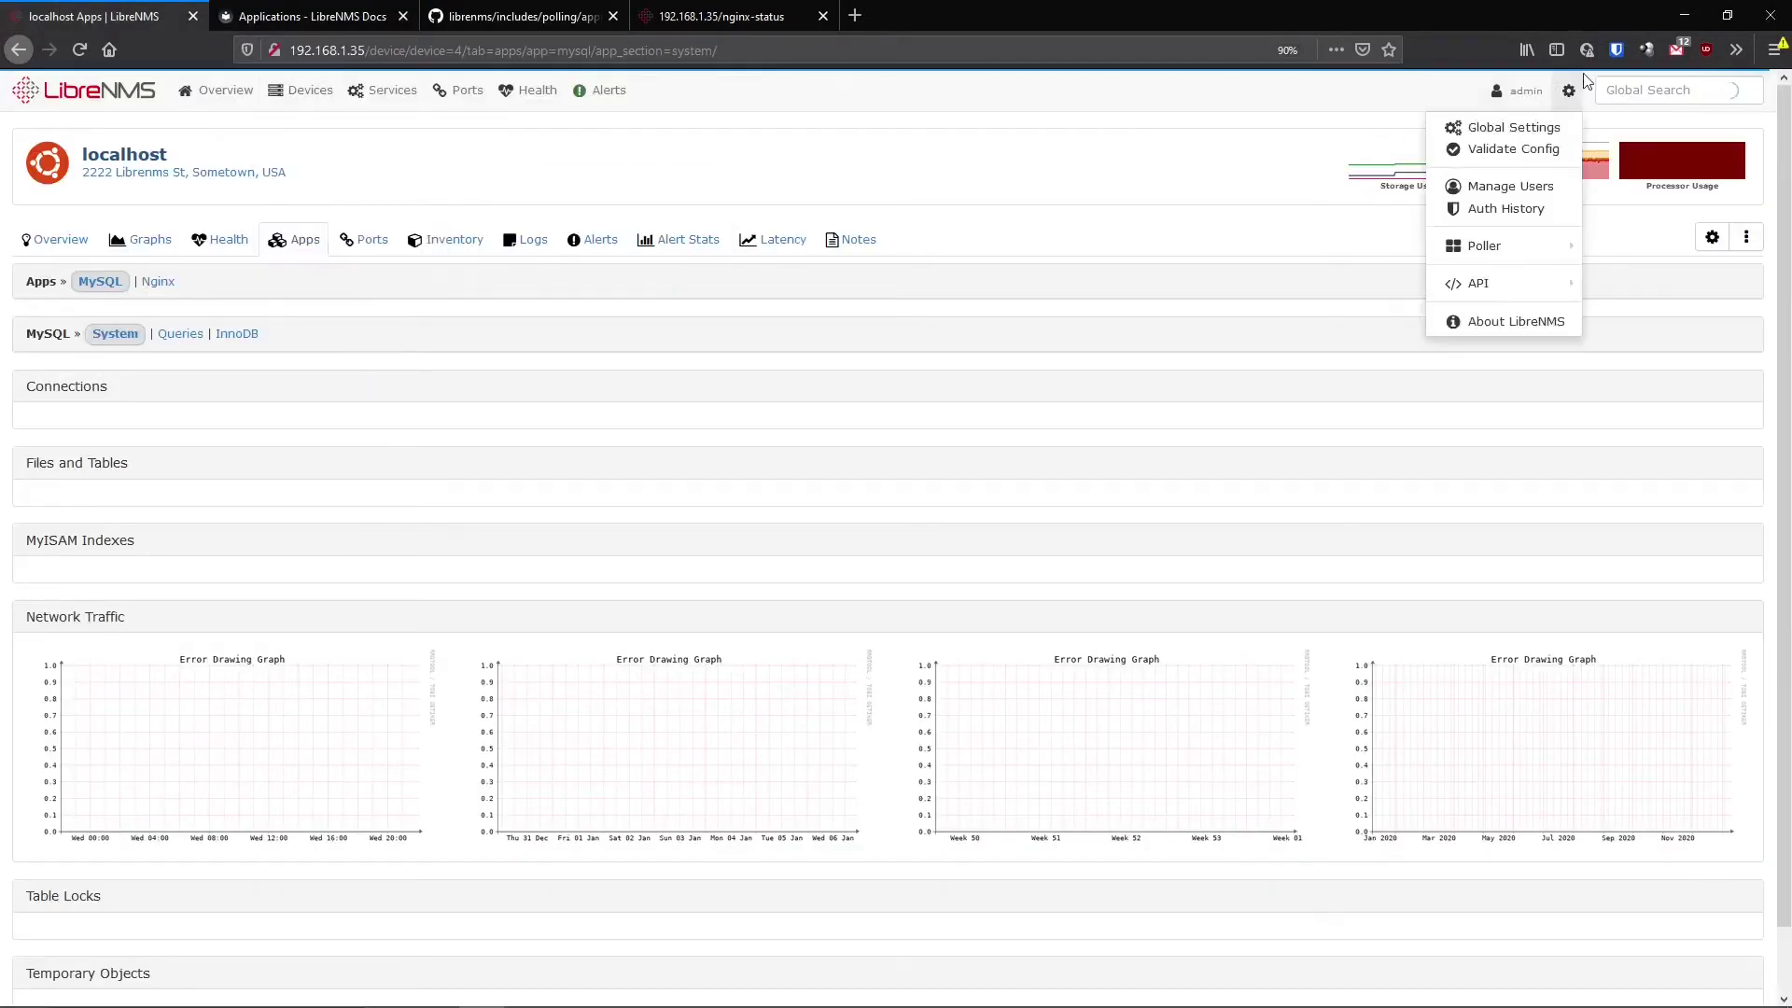
{"action": "left_click", "coordinate": [1542, 128]}
- Under Poller > Datastore: RRDTool, replace the rrdcached socket with 192.168.1.35:42217
{"action": "left_click", "coordinate": [967, 155]}
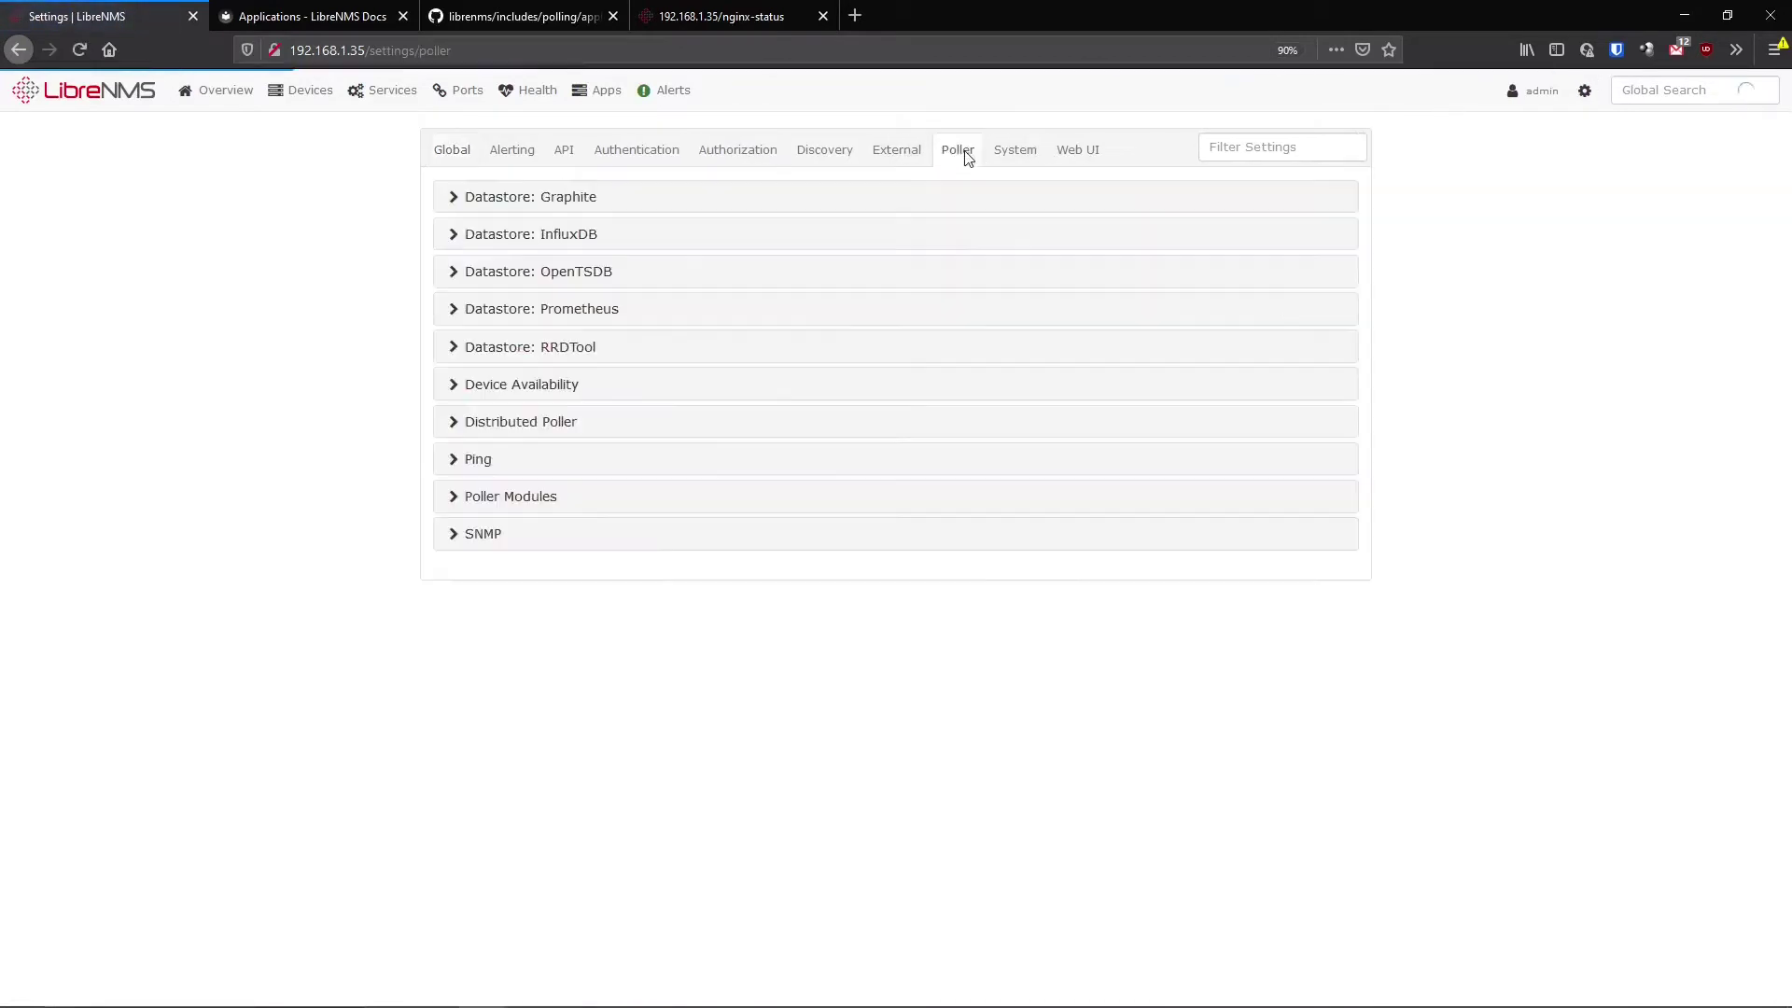
{"action": "double_click", "coordinate": [552, 359]}
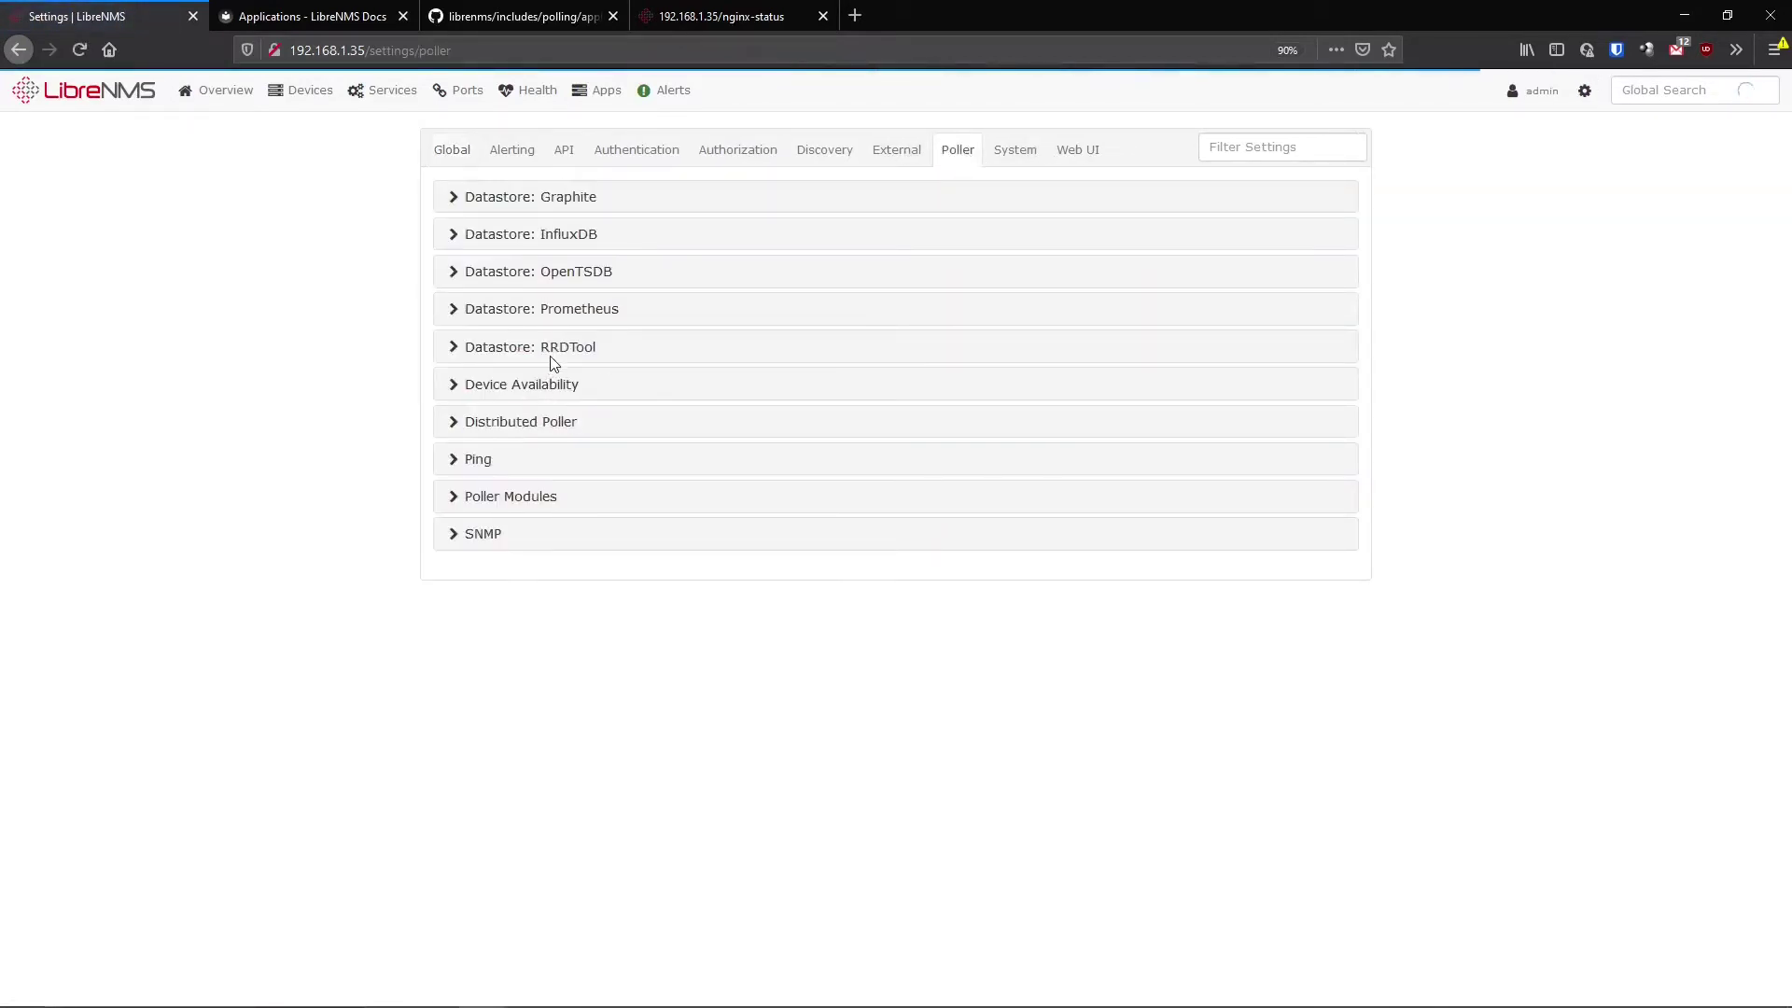
{"action": "left_click", "coordinate": [553, 360]}
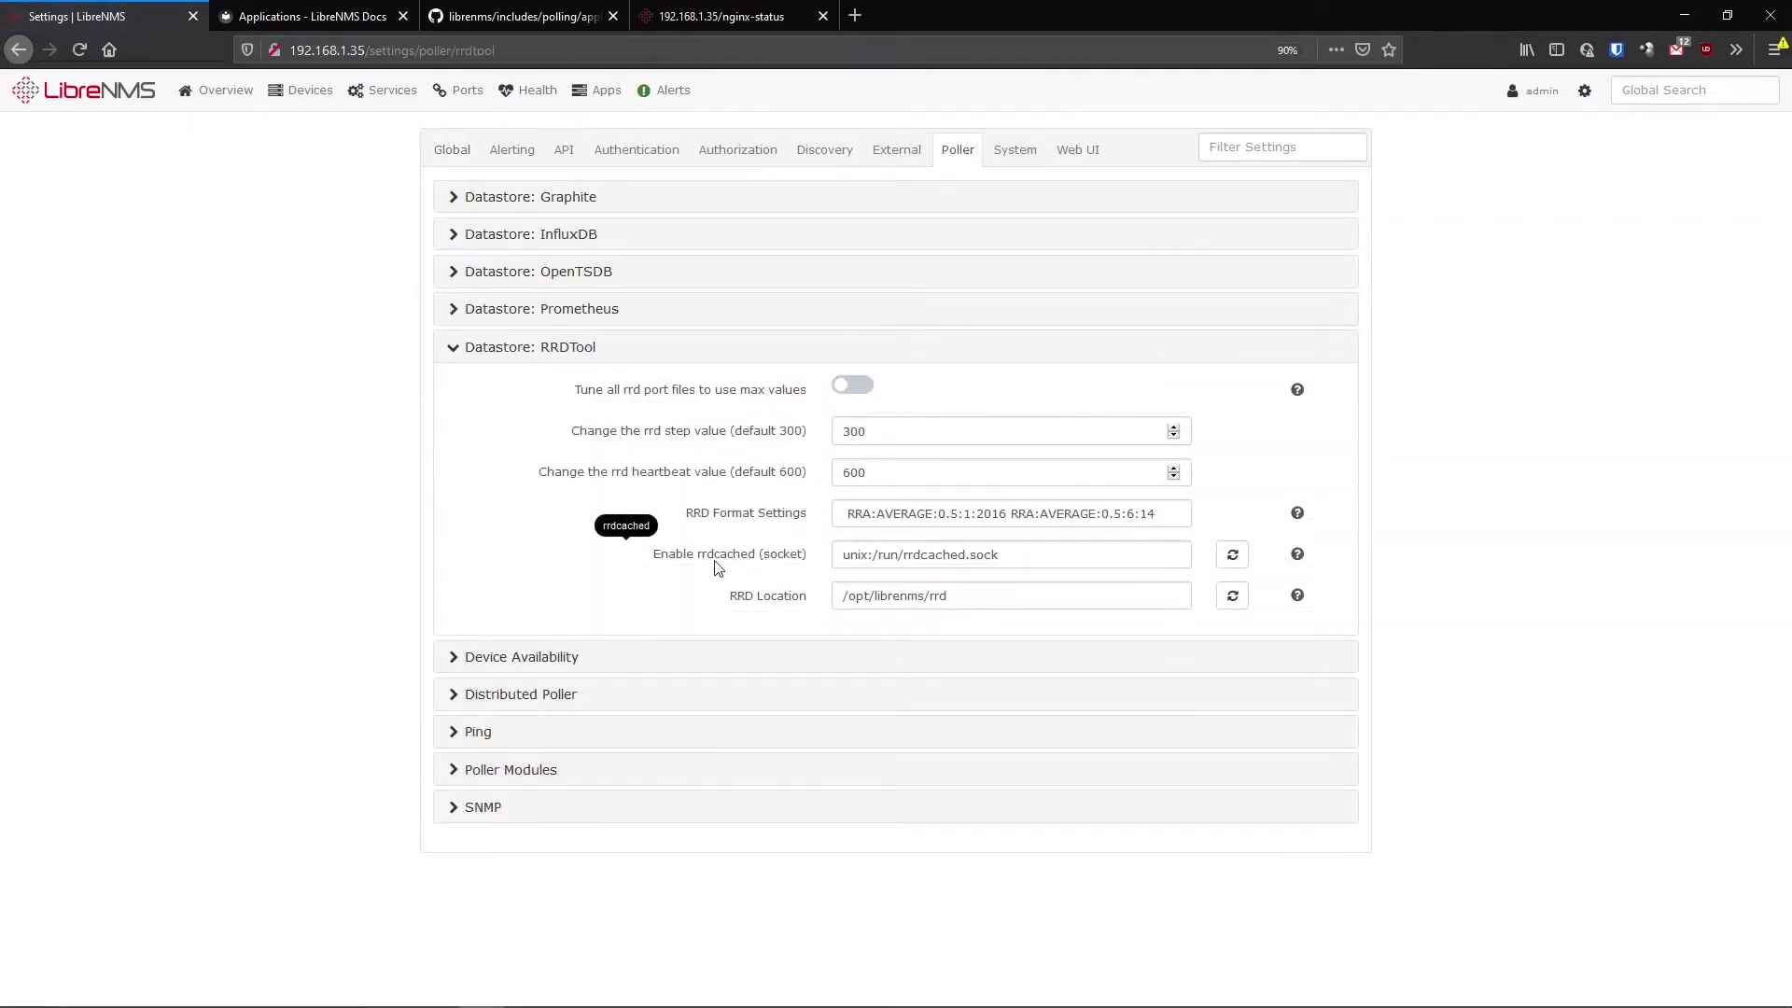
{"action": "triple_click", "coordinate": [852, 552]}
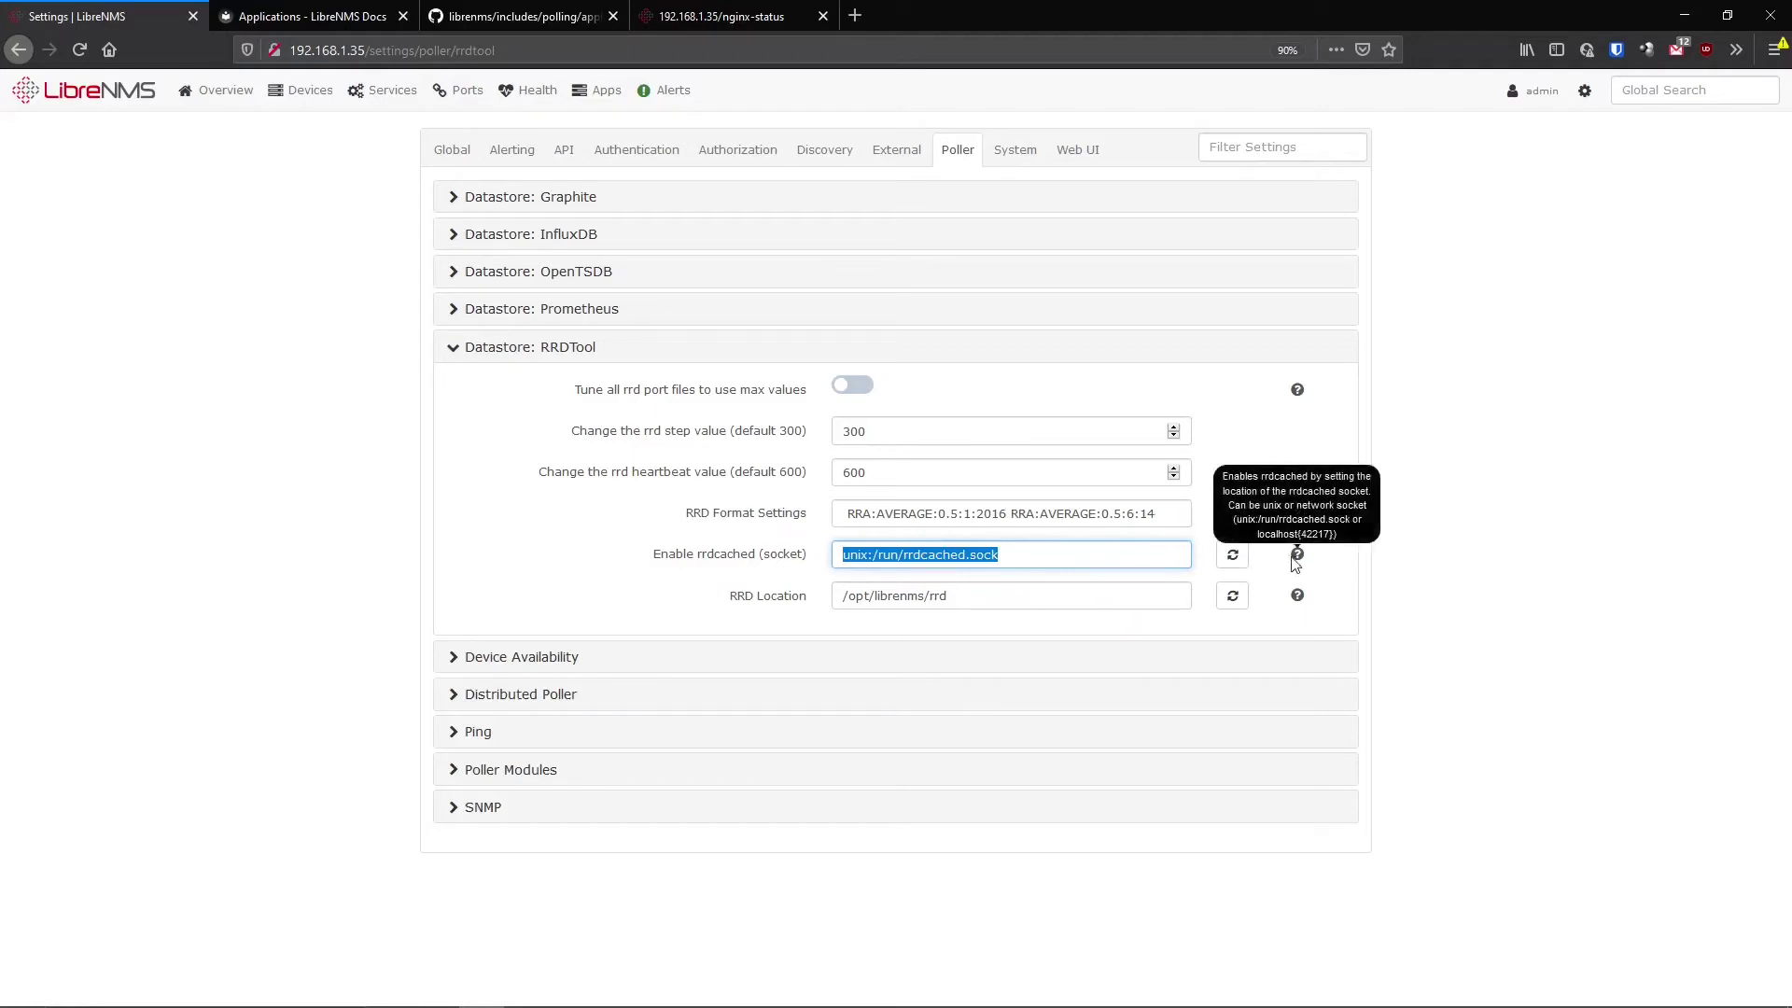
{"action": "key", "text": "alt+Tab"}
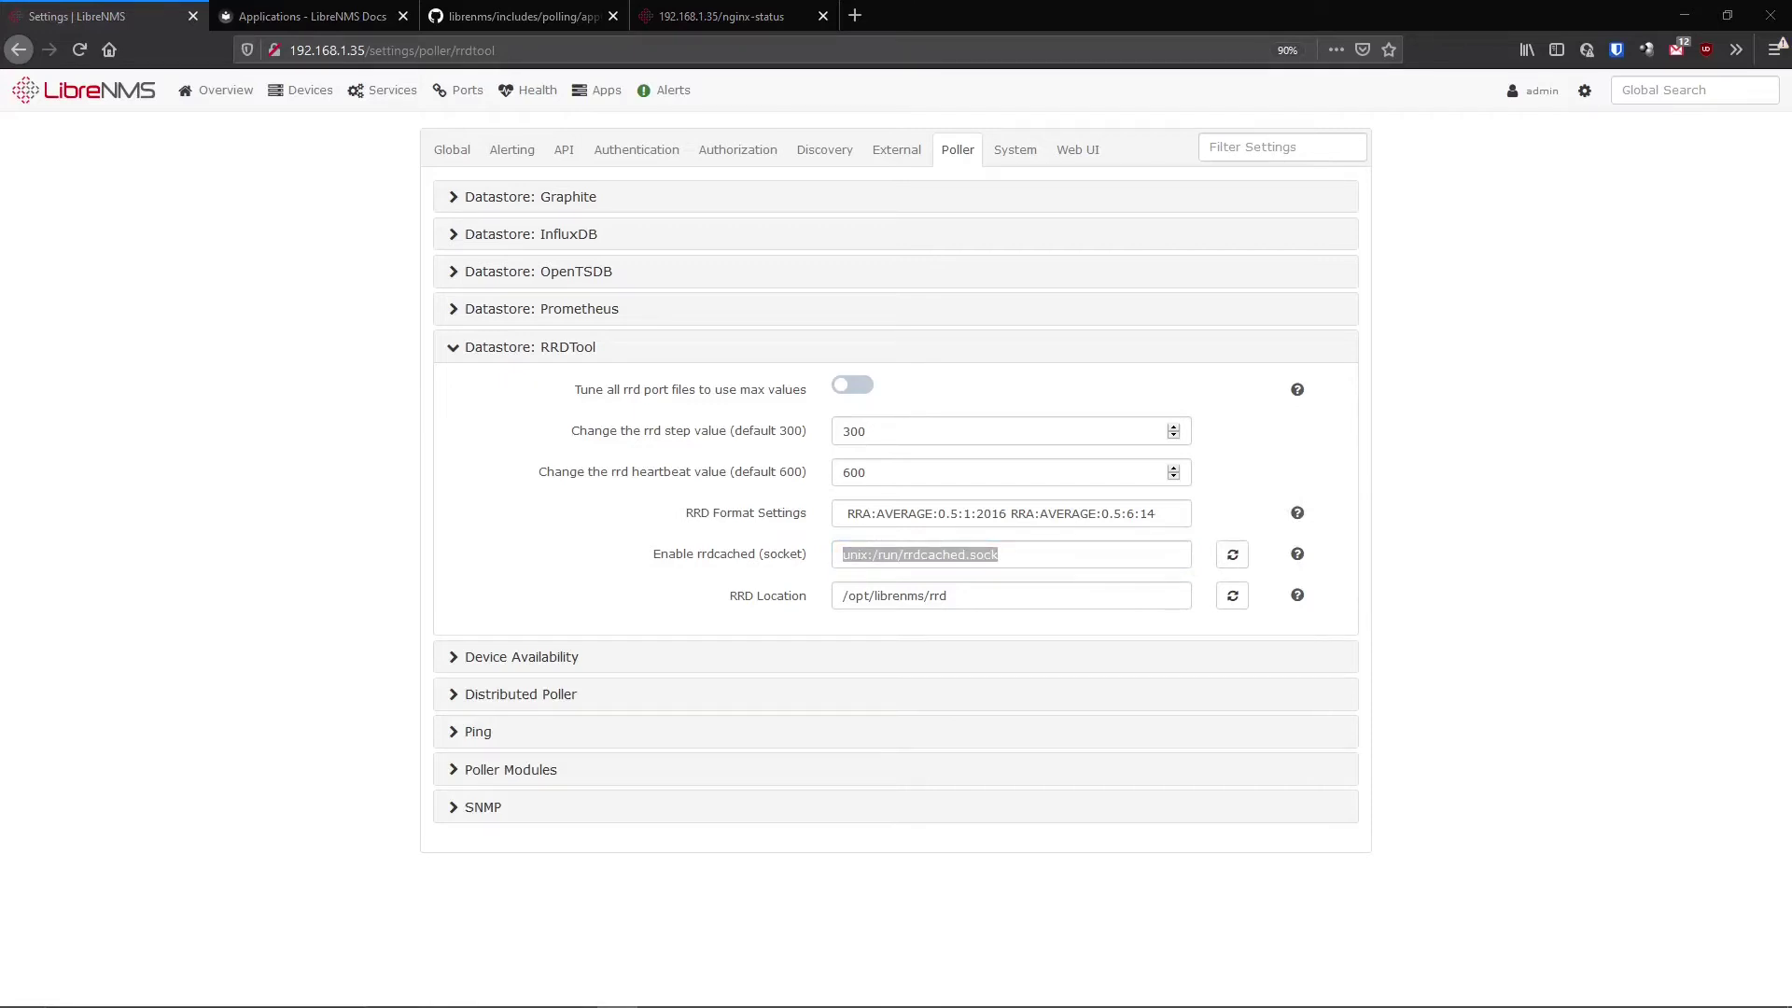
{"action": "key", "text": "alt+Tab"}
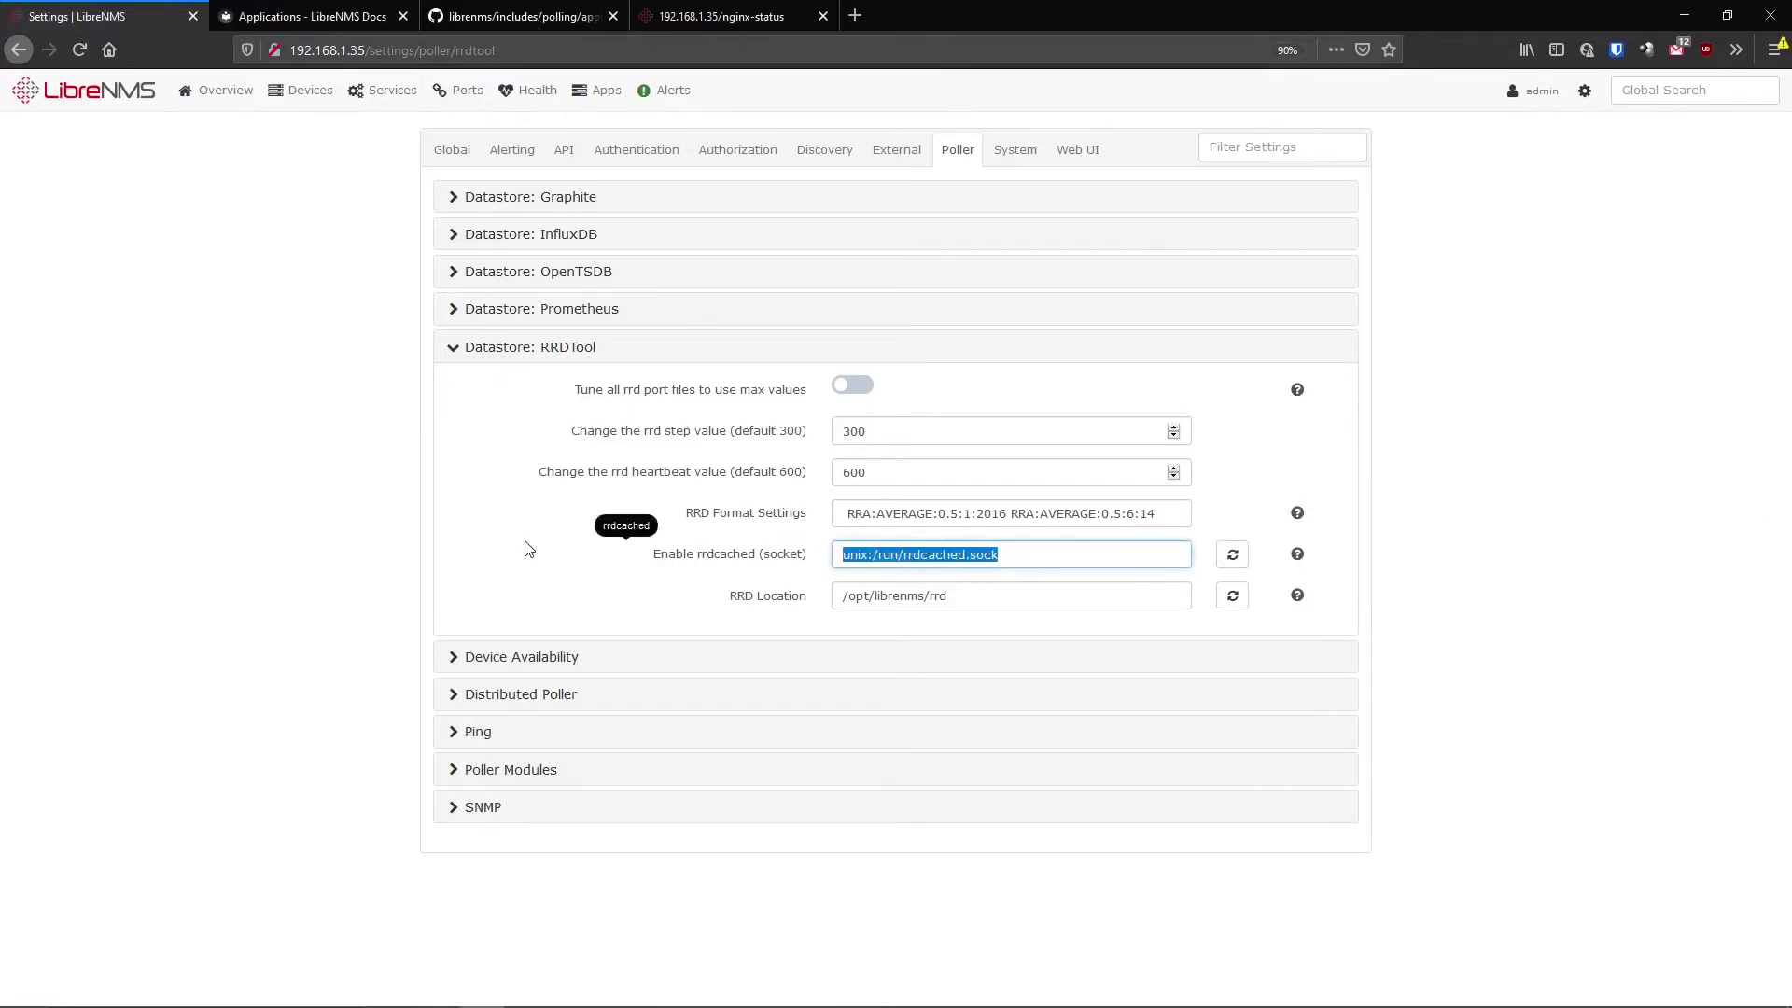
{"action": "type", "text": "192.168.1.35:42217"}
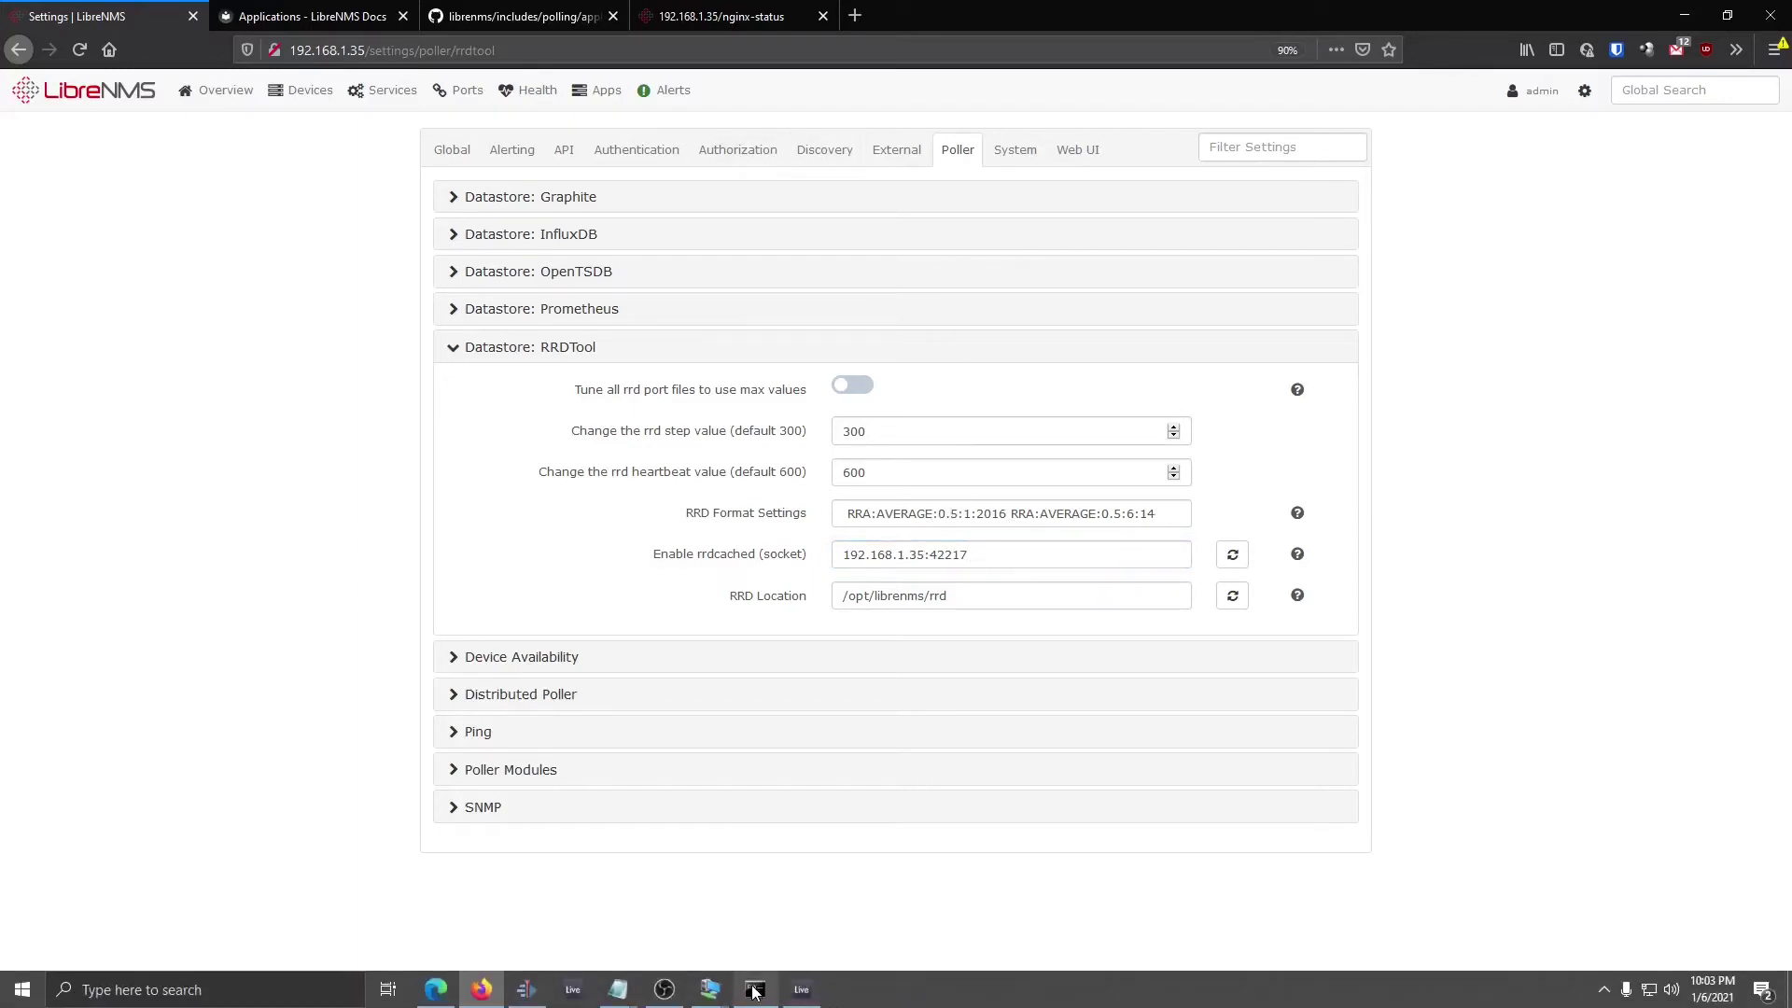
{"action": "left_click", "coordinate": [755, 989]}
- Change into /etc/default and list its files
{"action": "type", "text": "cd"}
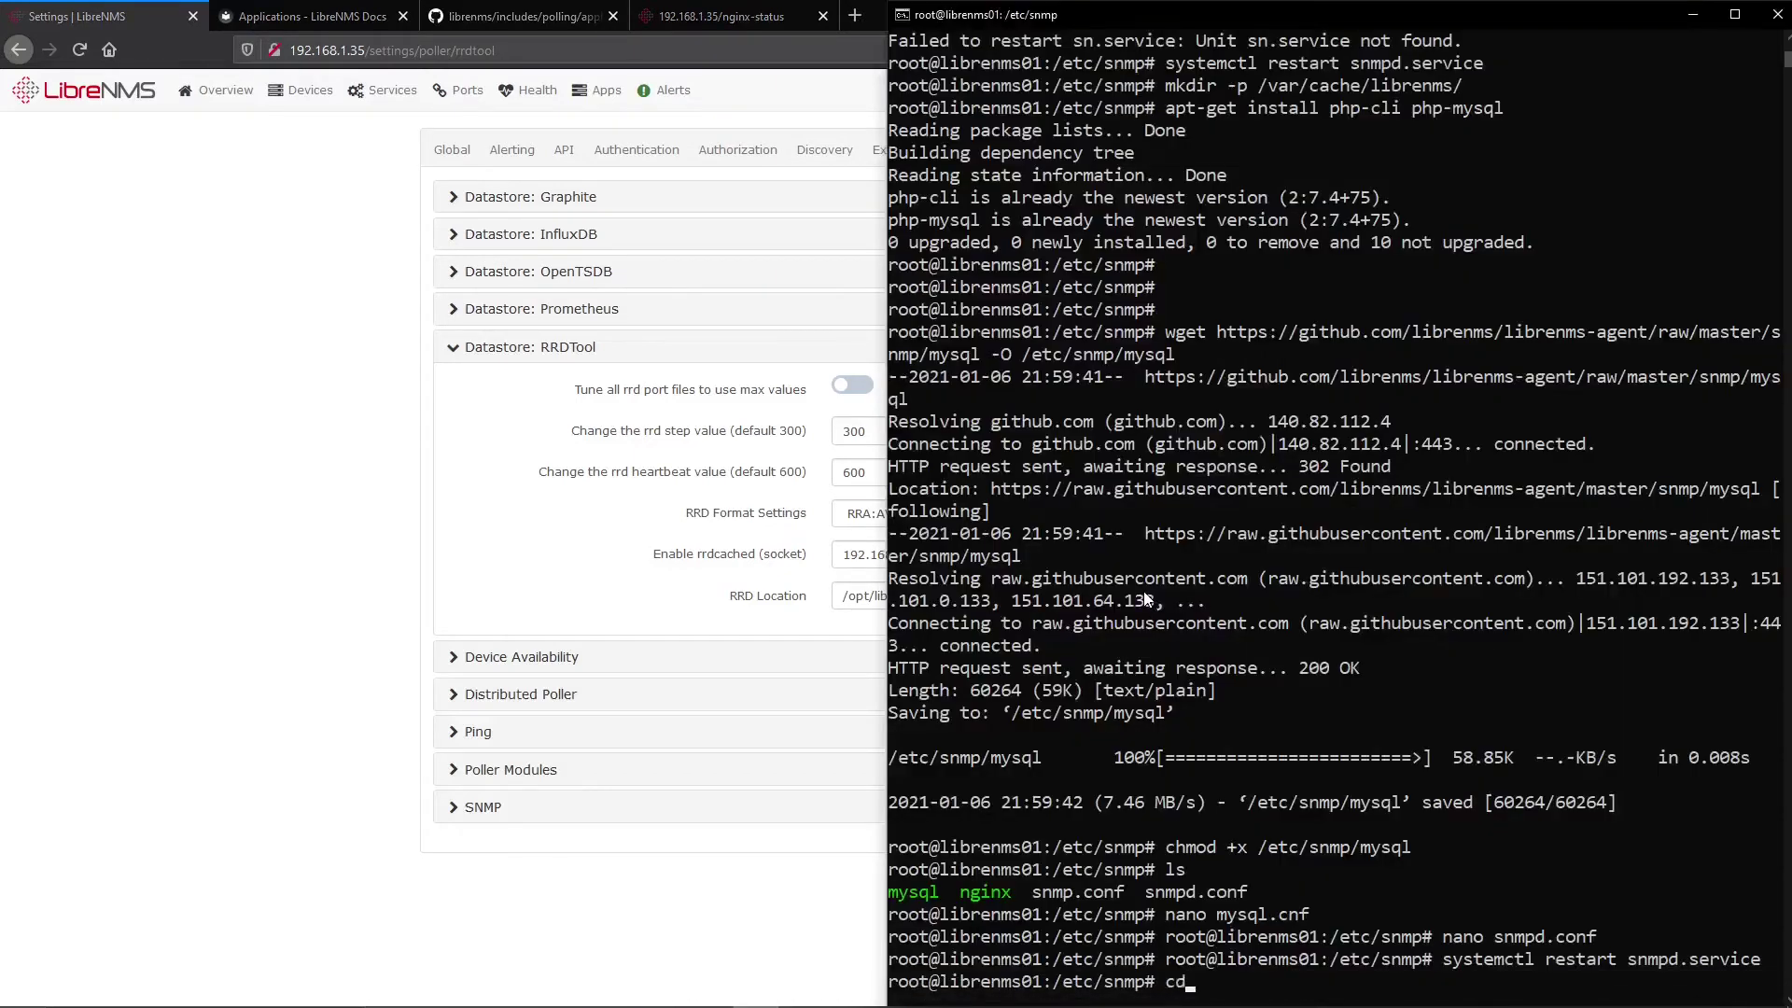
{"action": "type", "text": " /etc/de"}
{"action": "key", "text": "Tab"}
{"action": "key", "text": "Tab"}
{"action": "type", "text": "f"}
{"action": "key", "text": "Tab"}
{"action": "key", "text": "Return"}
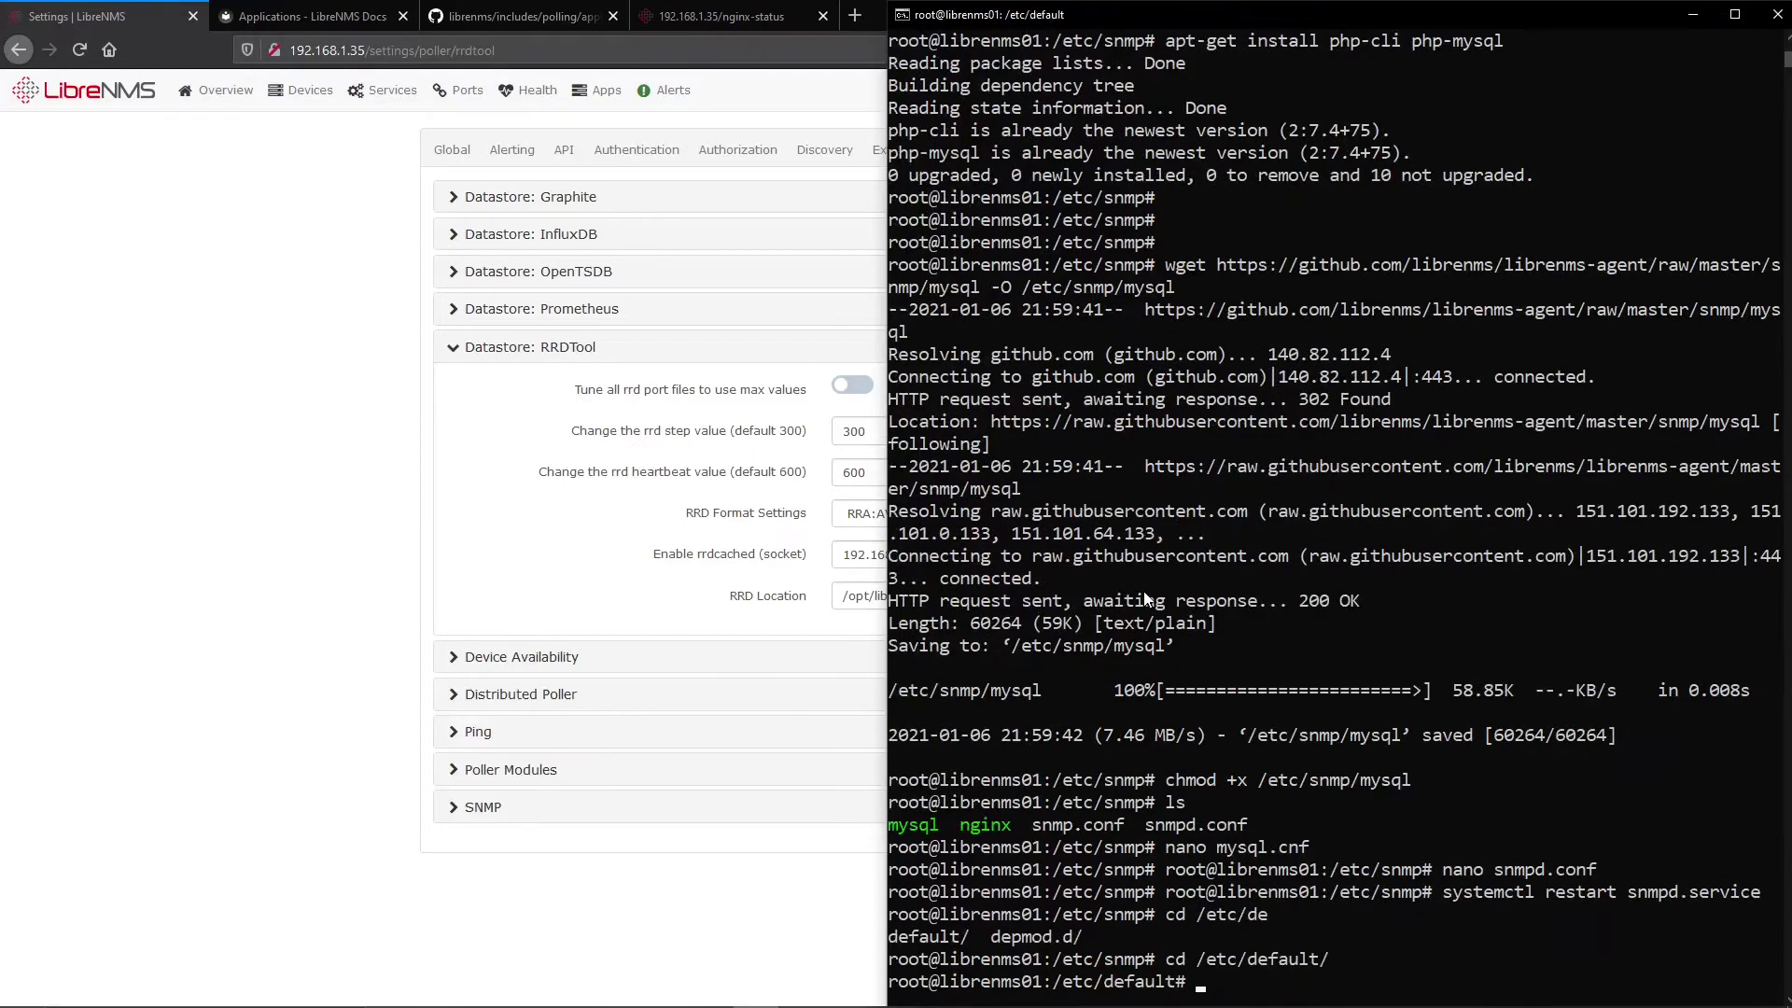
{"action": "type", "text": "ls"}
{"action": "key", "text": "Return"}
- Append '-l 0:42217' to BASE_OPTIONS in the rrdcached defaults file and save it
{"action": "type", "text": "nano rrd"}
{"action": "key", "text": "Tab"}
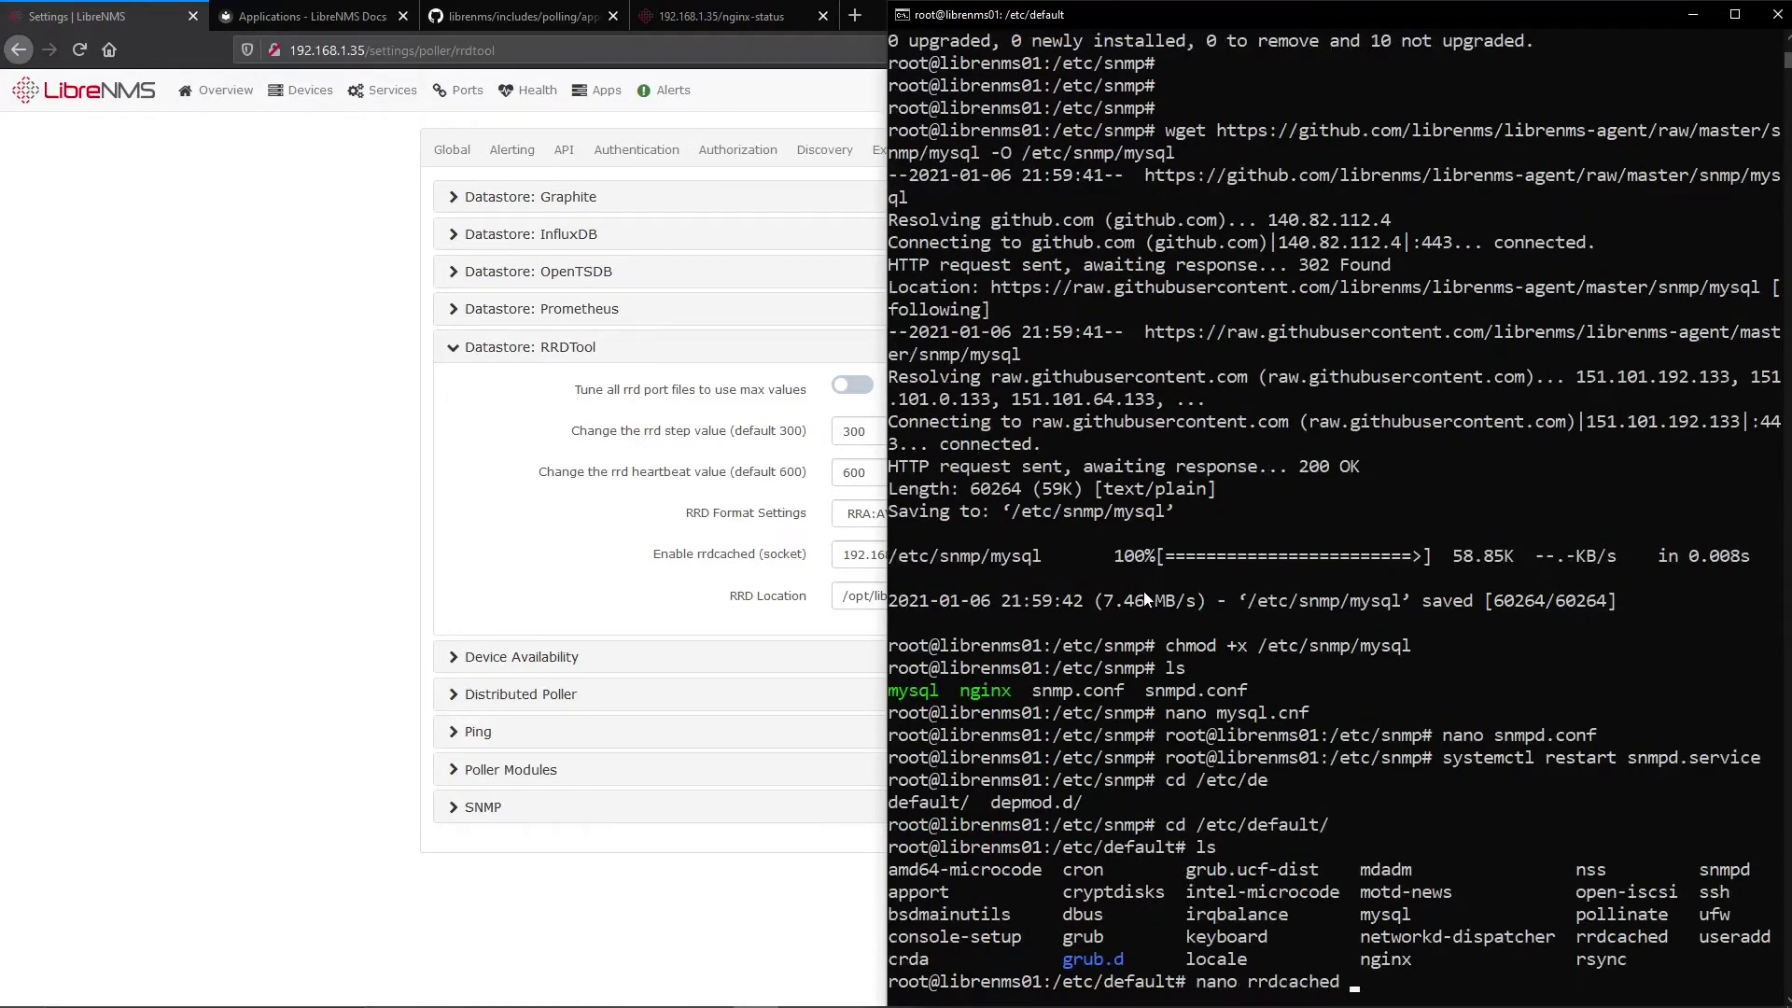
{"action": "key", "text": "Return"}
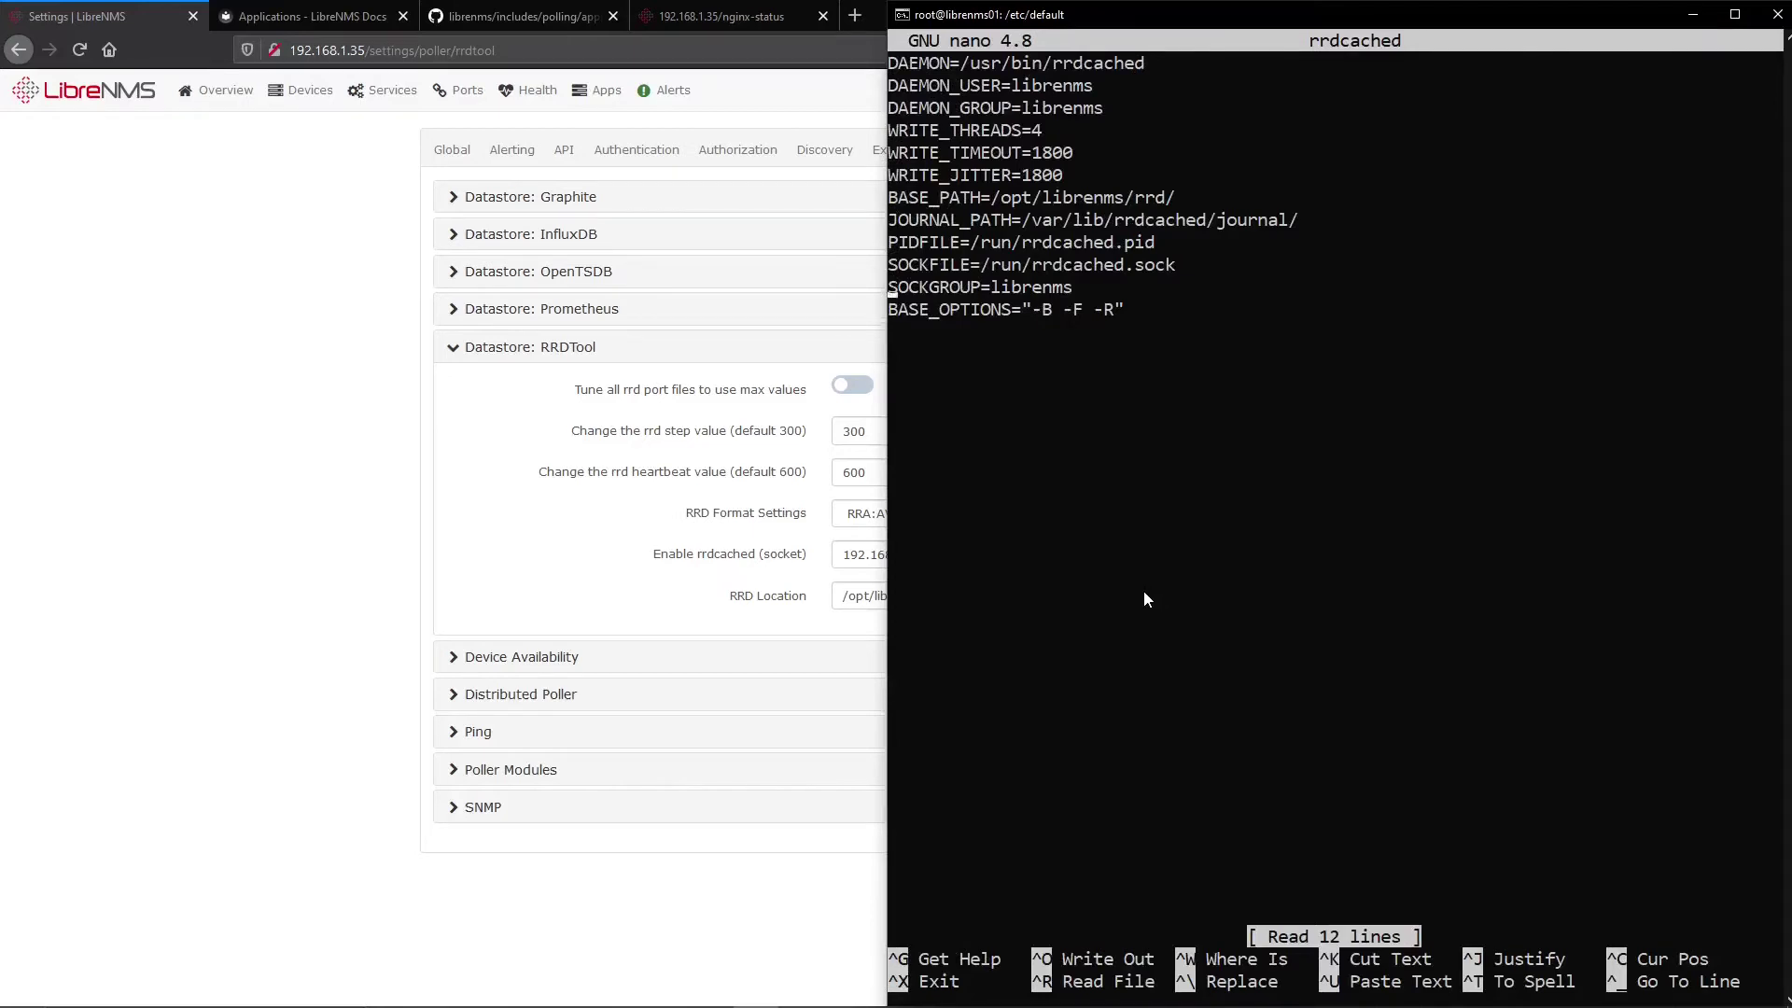
{"action": "key", "text": "Right"}
{"action": "key", "text": "Right"}
{"action": "key", "text": "Right"}
{"action": "key", "text": "Right"}
{"action": "key", "text": "Right"}
{"action": "key", "text": "Right"}
{"action": "key", "text": "Right"}
{"action": "key", "text": "Right"}
{"action": "key", "text": "Right"}
{"action": "key", "text": "Right"}
{"action": "key", "text": "Right"}
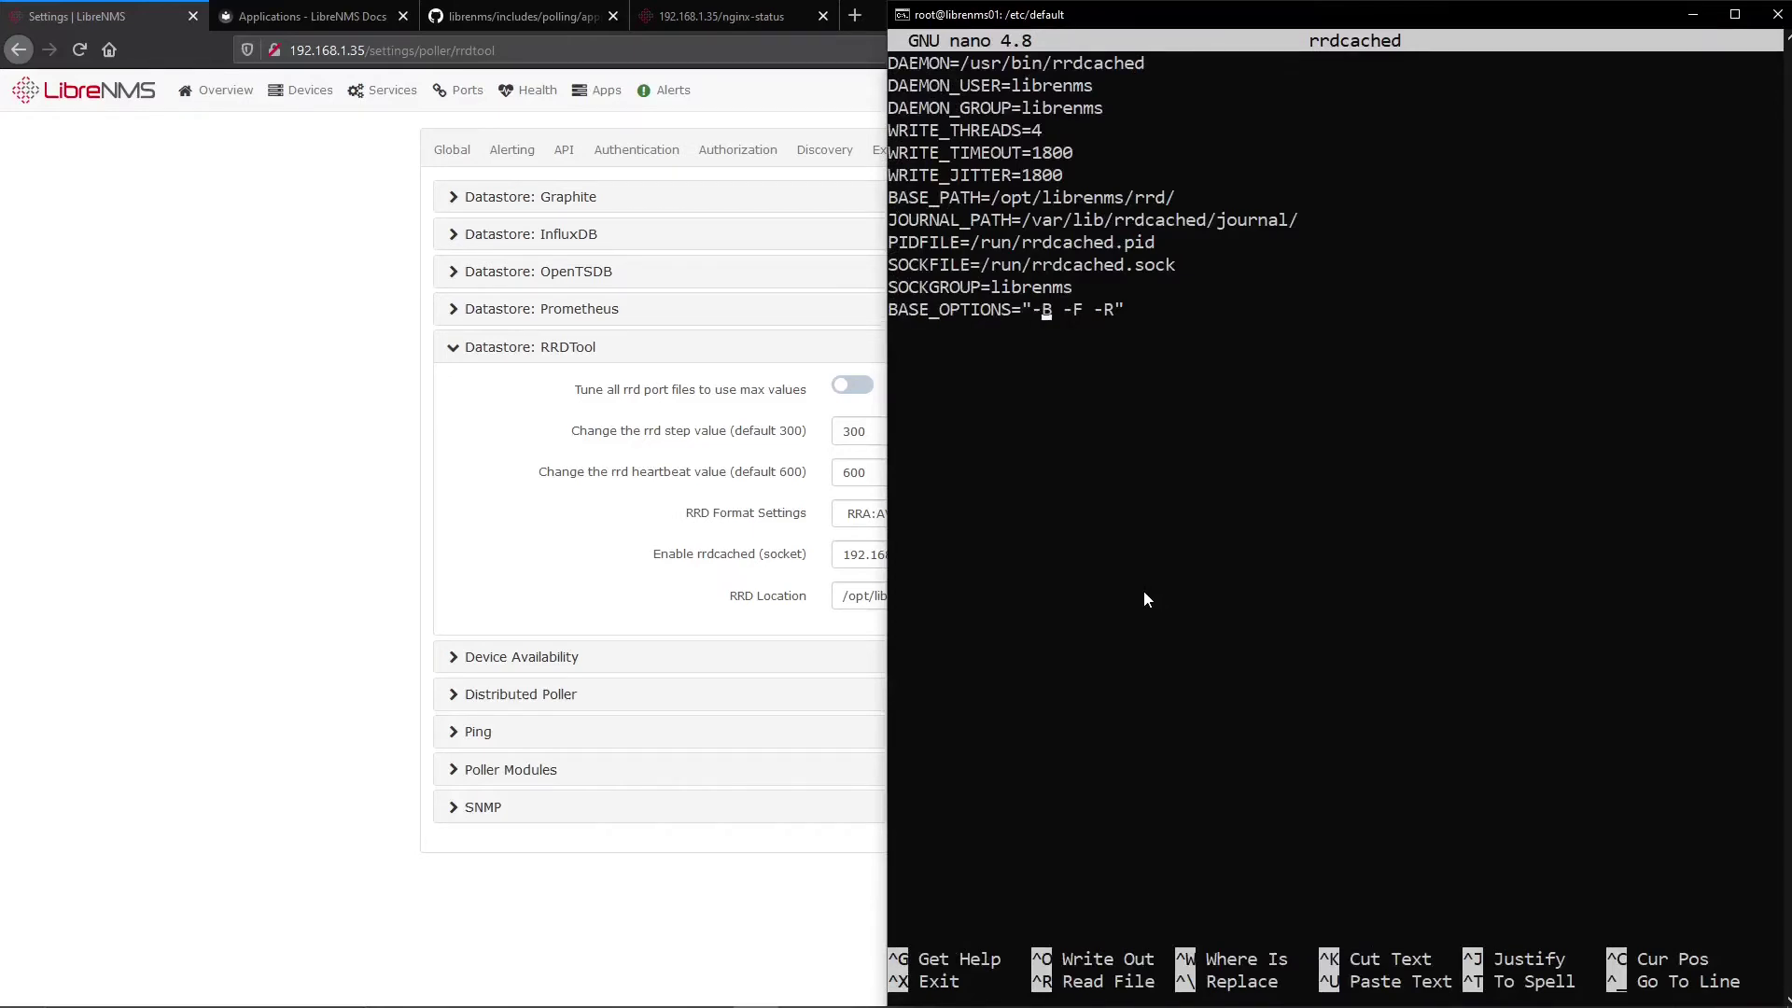
{"action": "key", "text": "alt+Tab"}
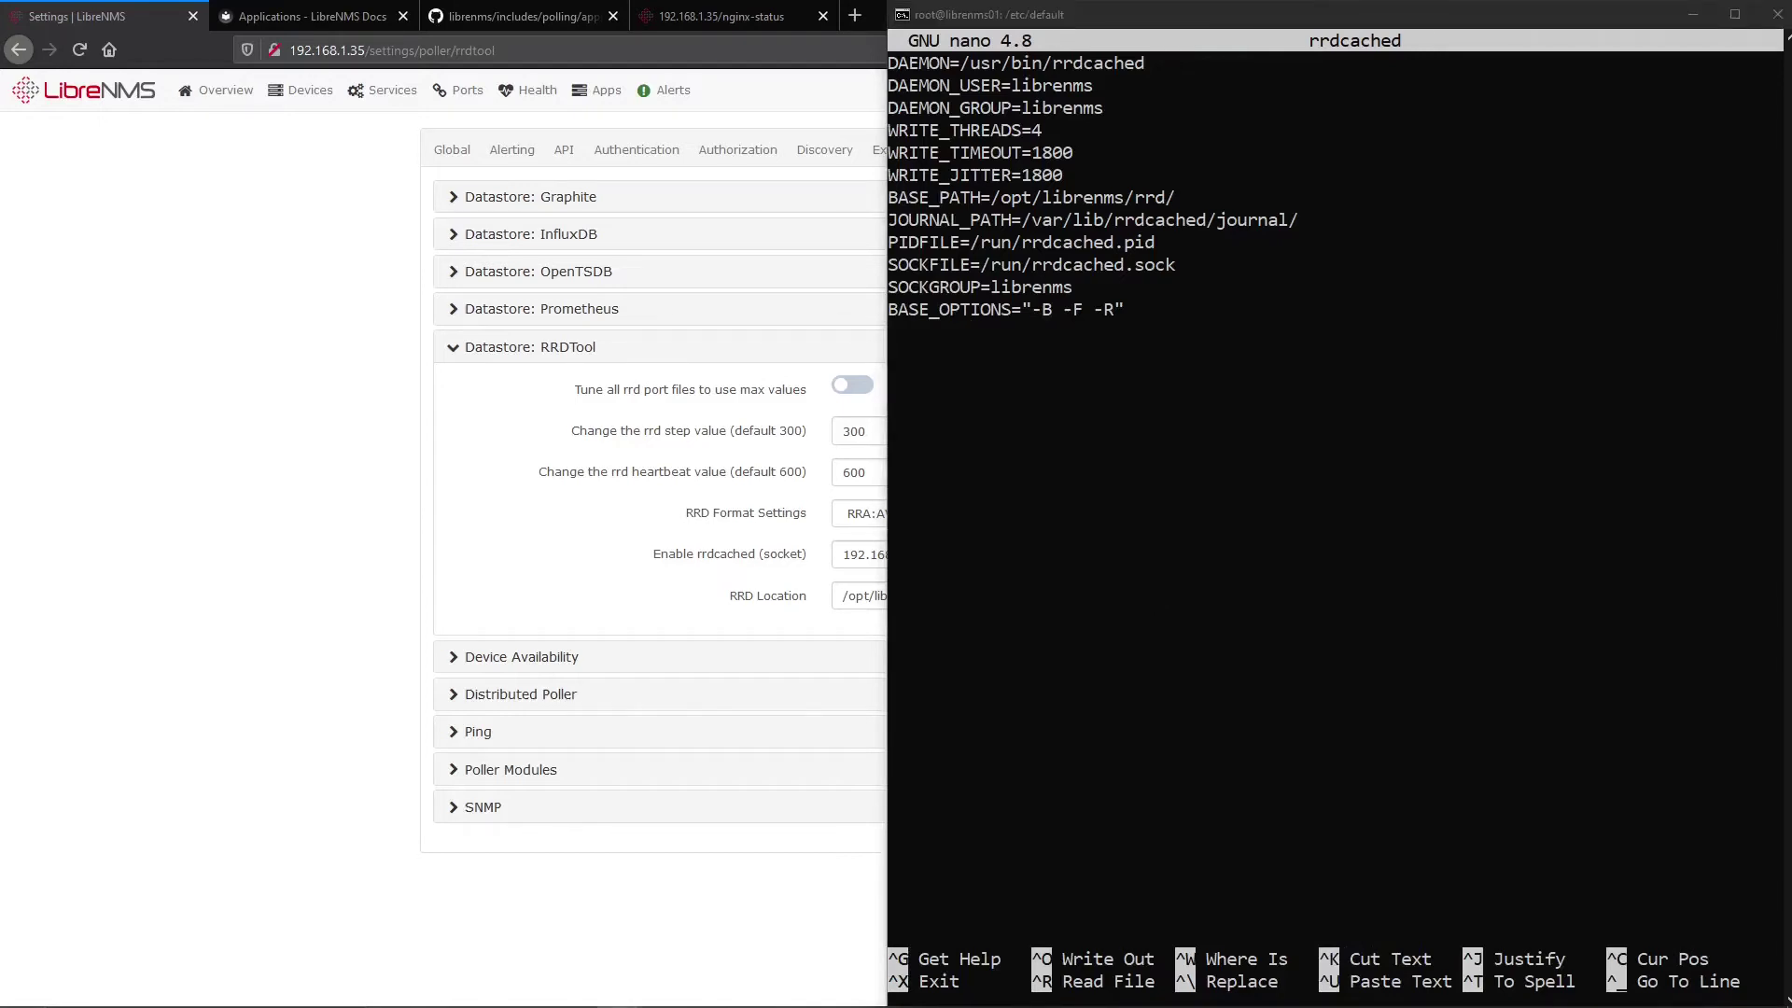
{"action": "left_click", "coordinate": [1516, 206]}
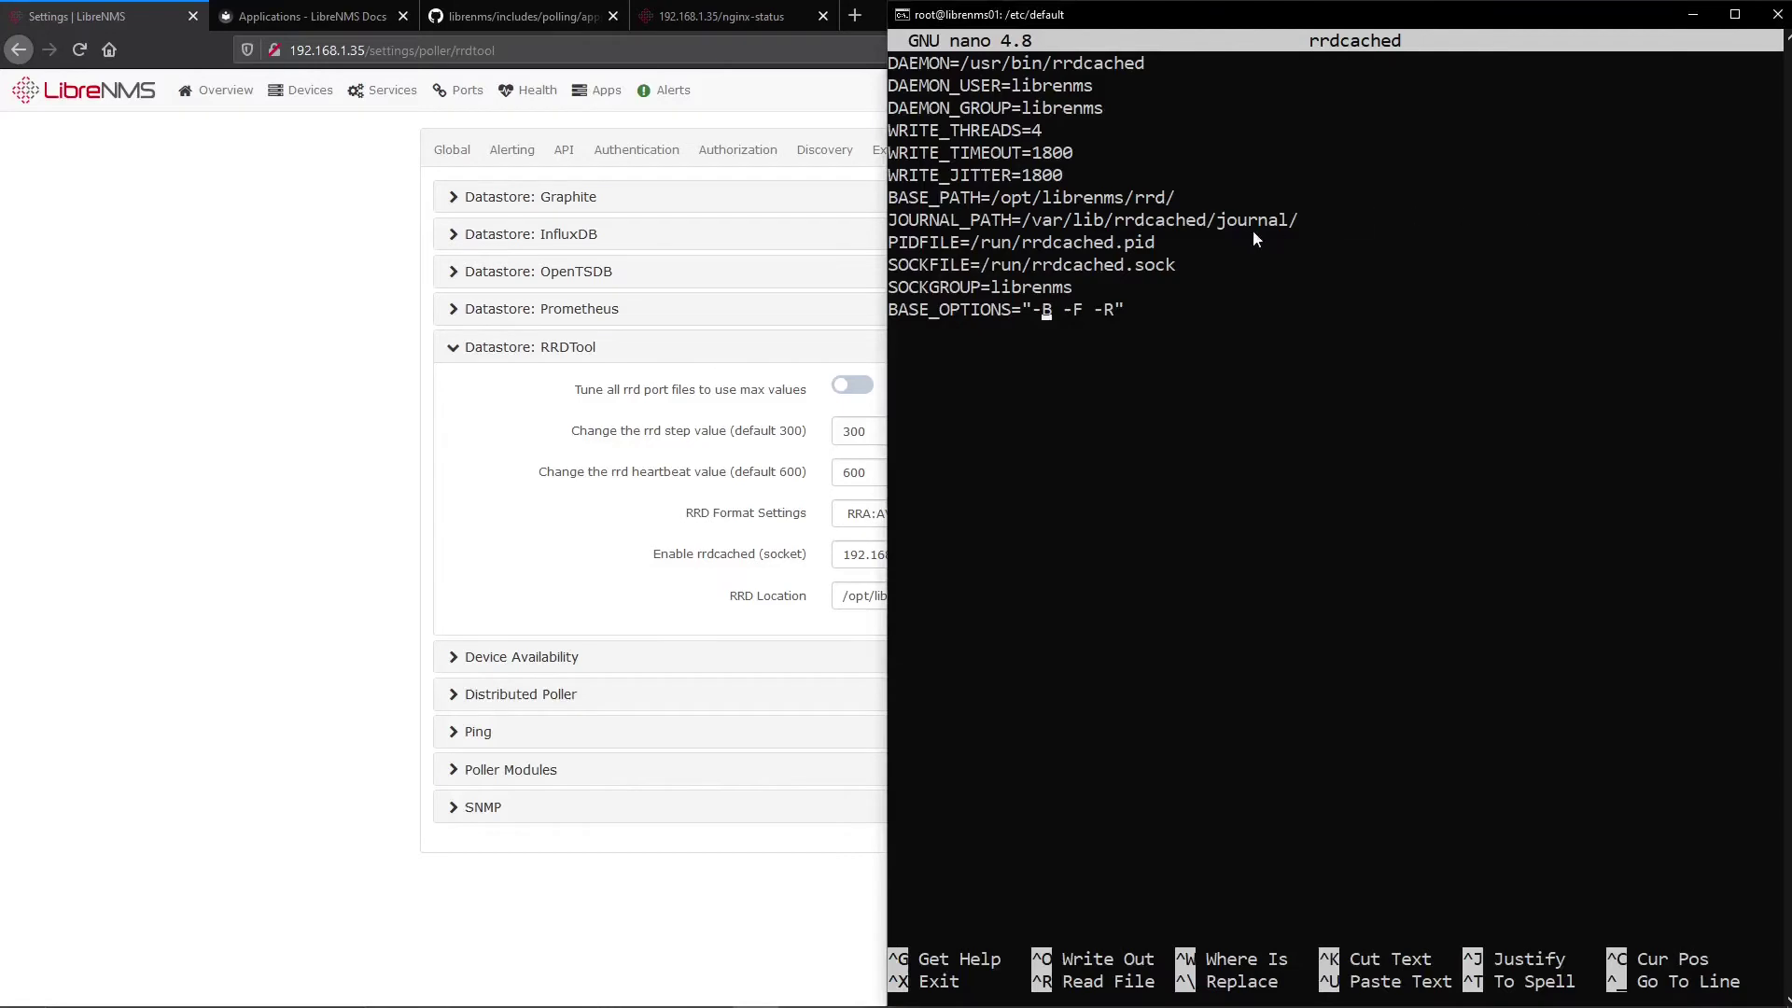
{"action": "key", "text": "Down"}
{"action": "key", "text": "Right"}
{"action": "key", "text": "Right"}
{"action": "key", "text": "Right"}
{"action": "key", "text": "Right"}
{"action": "key", "text": "Right"}
{"action": "key", "text": "Right"}
{"action": "key", "text": "Right"}
{"action": "key", "text": "Right"}
{"action": "key", "text": "Right"}
{"action": "key", "text": "Right"}
{"action": "key", "text": "Right"}
{"action": "key", "text": "Right"}
{"action": "key", "text": "Right"}
{"action": "key", "text": "Right"}
{"action": "key", "text": "Right"}
{"action": "key", "text": "Right"}
{"action": "key", "text": "Right"}
{"action": "key", "text": "Right"}
{"action": "key", "text": "Right"}
{"action": "key", "text": "Right"}
{"action": "right_click", "coordinate": [1245, 229]}
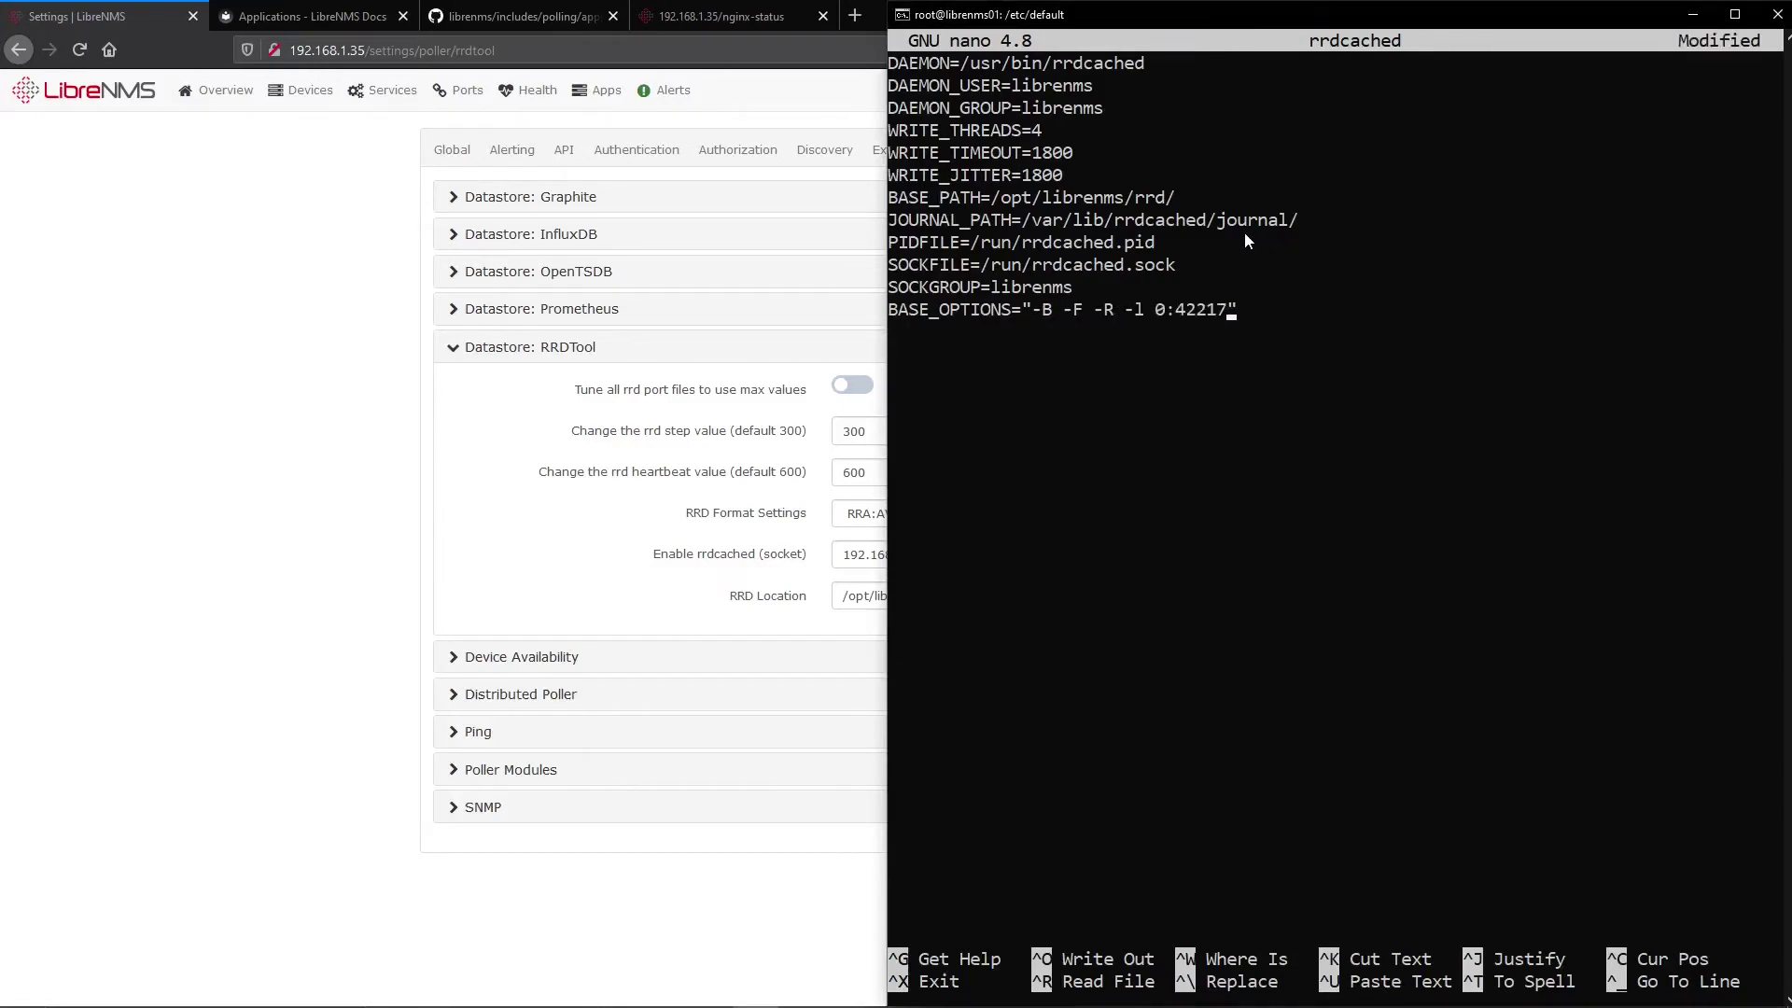
{"action": "key", "text": "ctrl+o"}
{"action": "key", "text": "Return"}
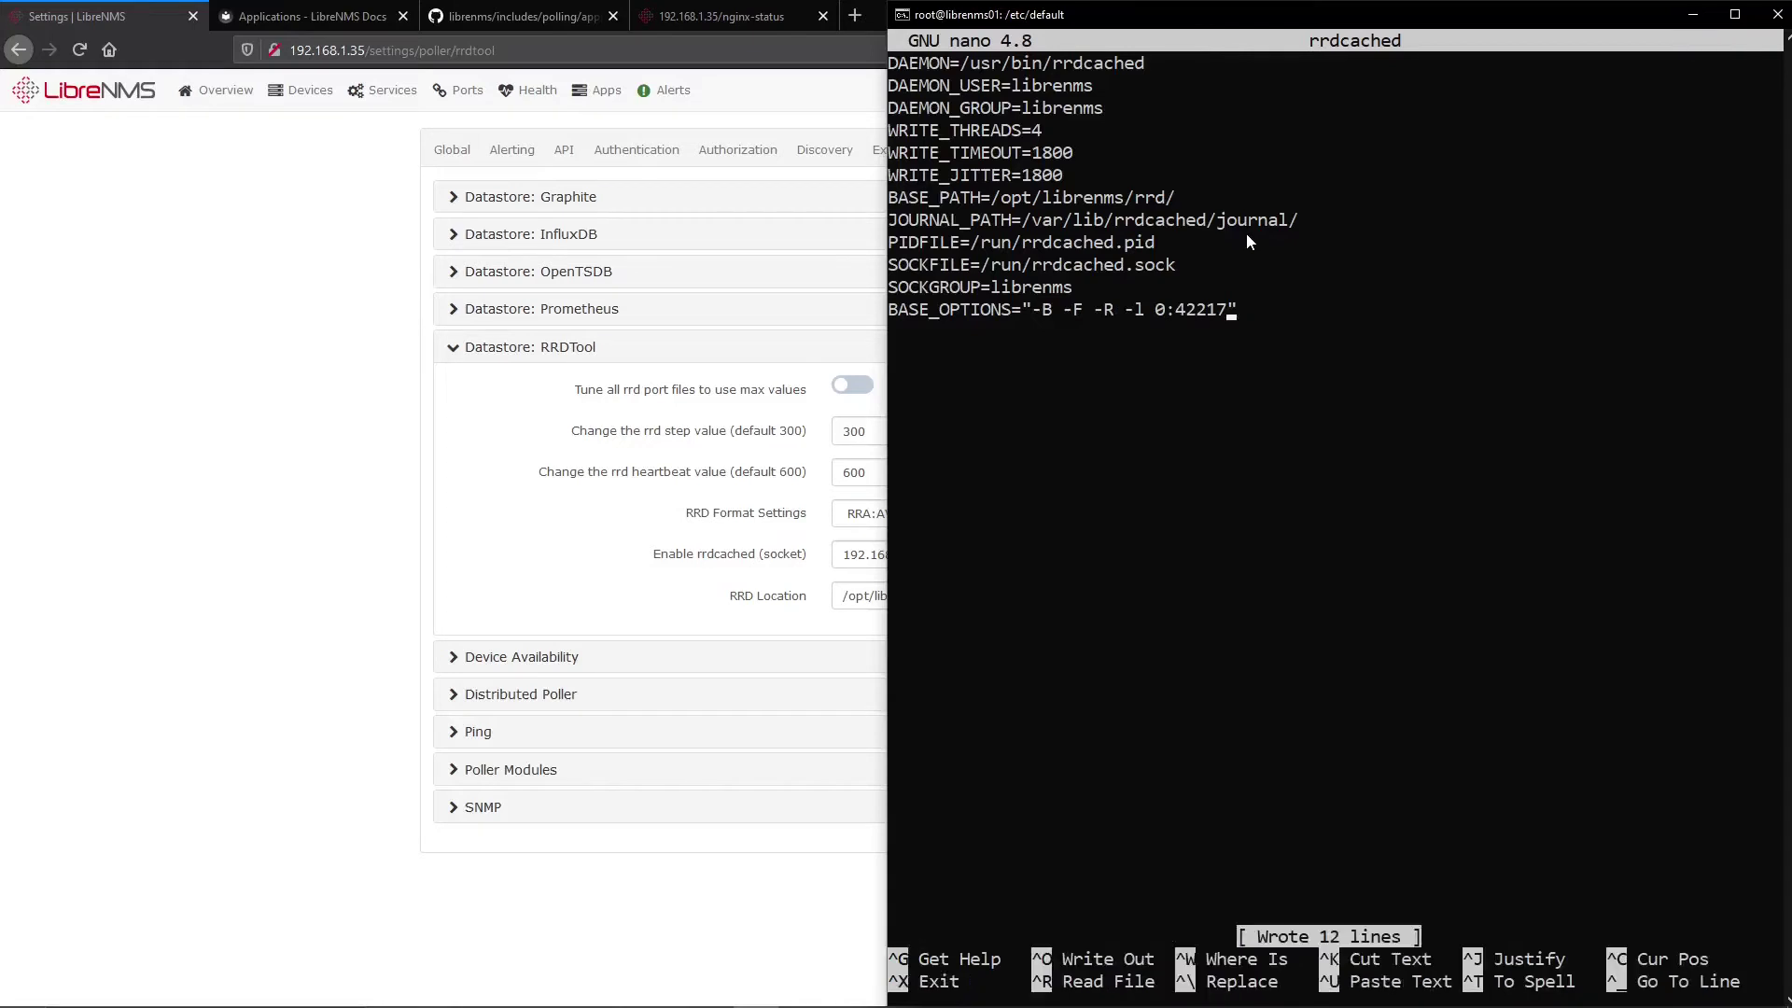
{"action": "key", "text": "ctrl+x"}
- Restart rrdcached.service with systemctl
{"action": "type", "text": "syste"}
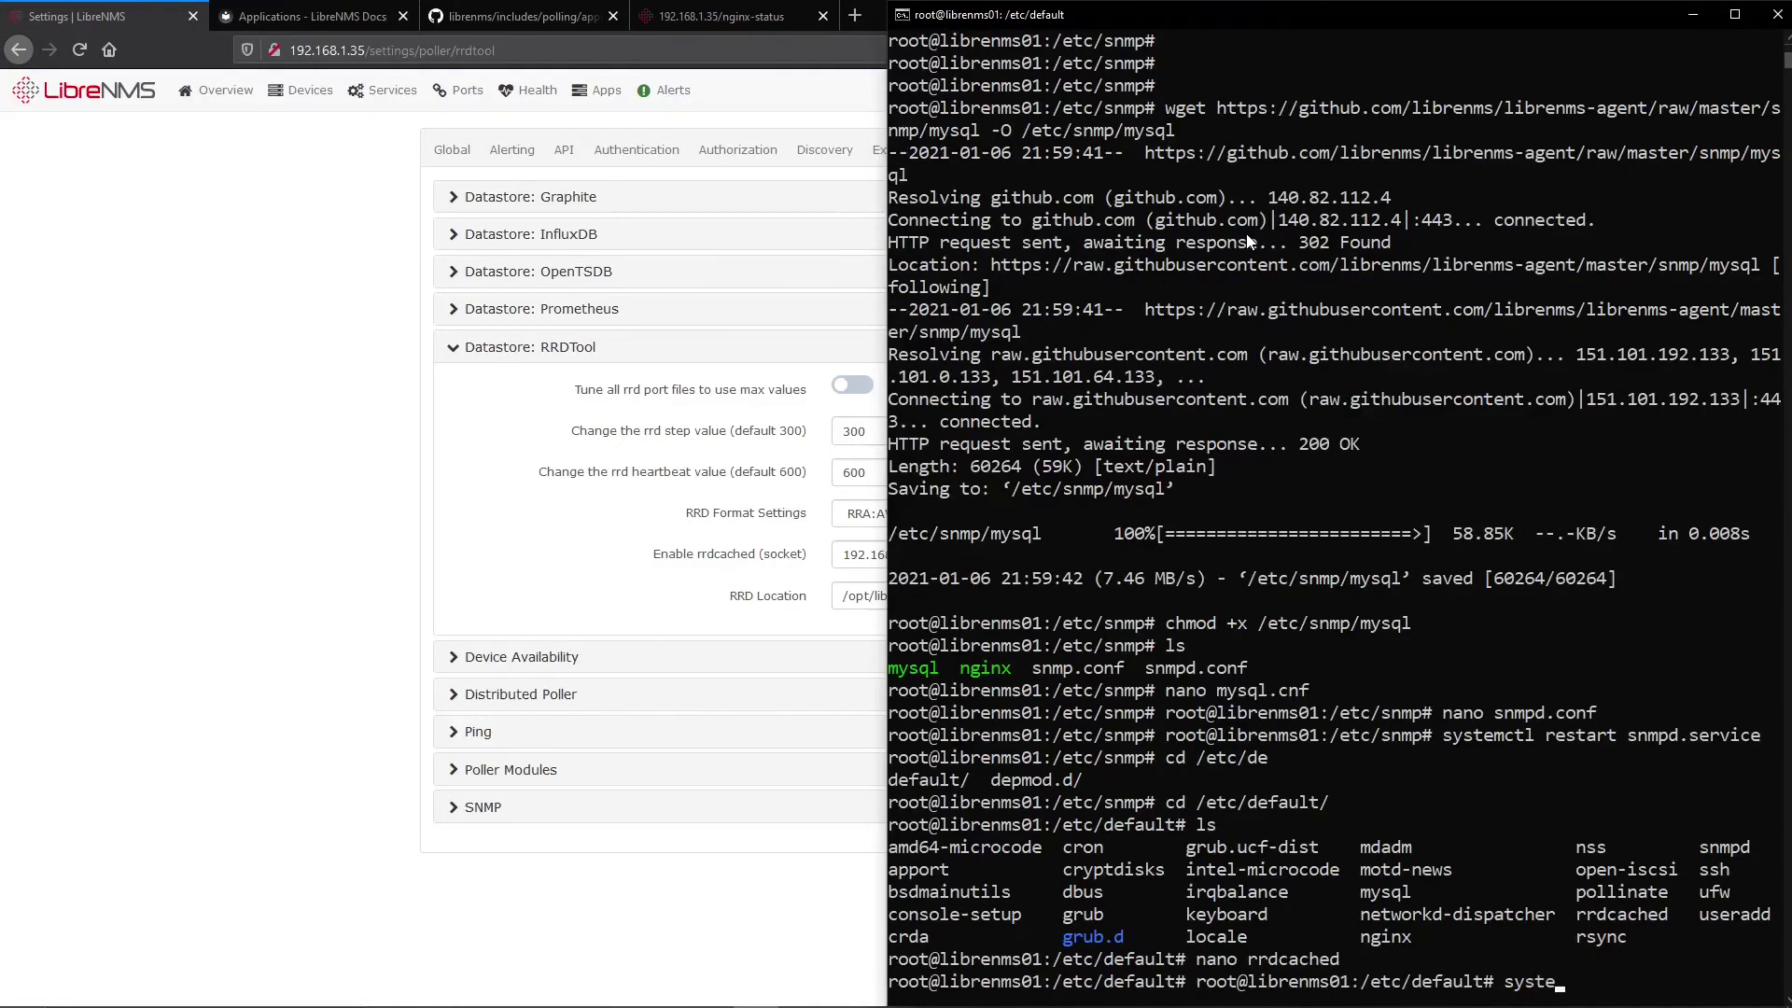
{"action": "type", "text": "mctl restart rrd"}
{"action": "key", "text": "Tab"}
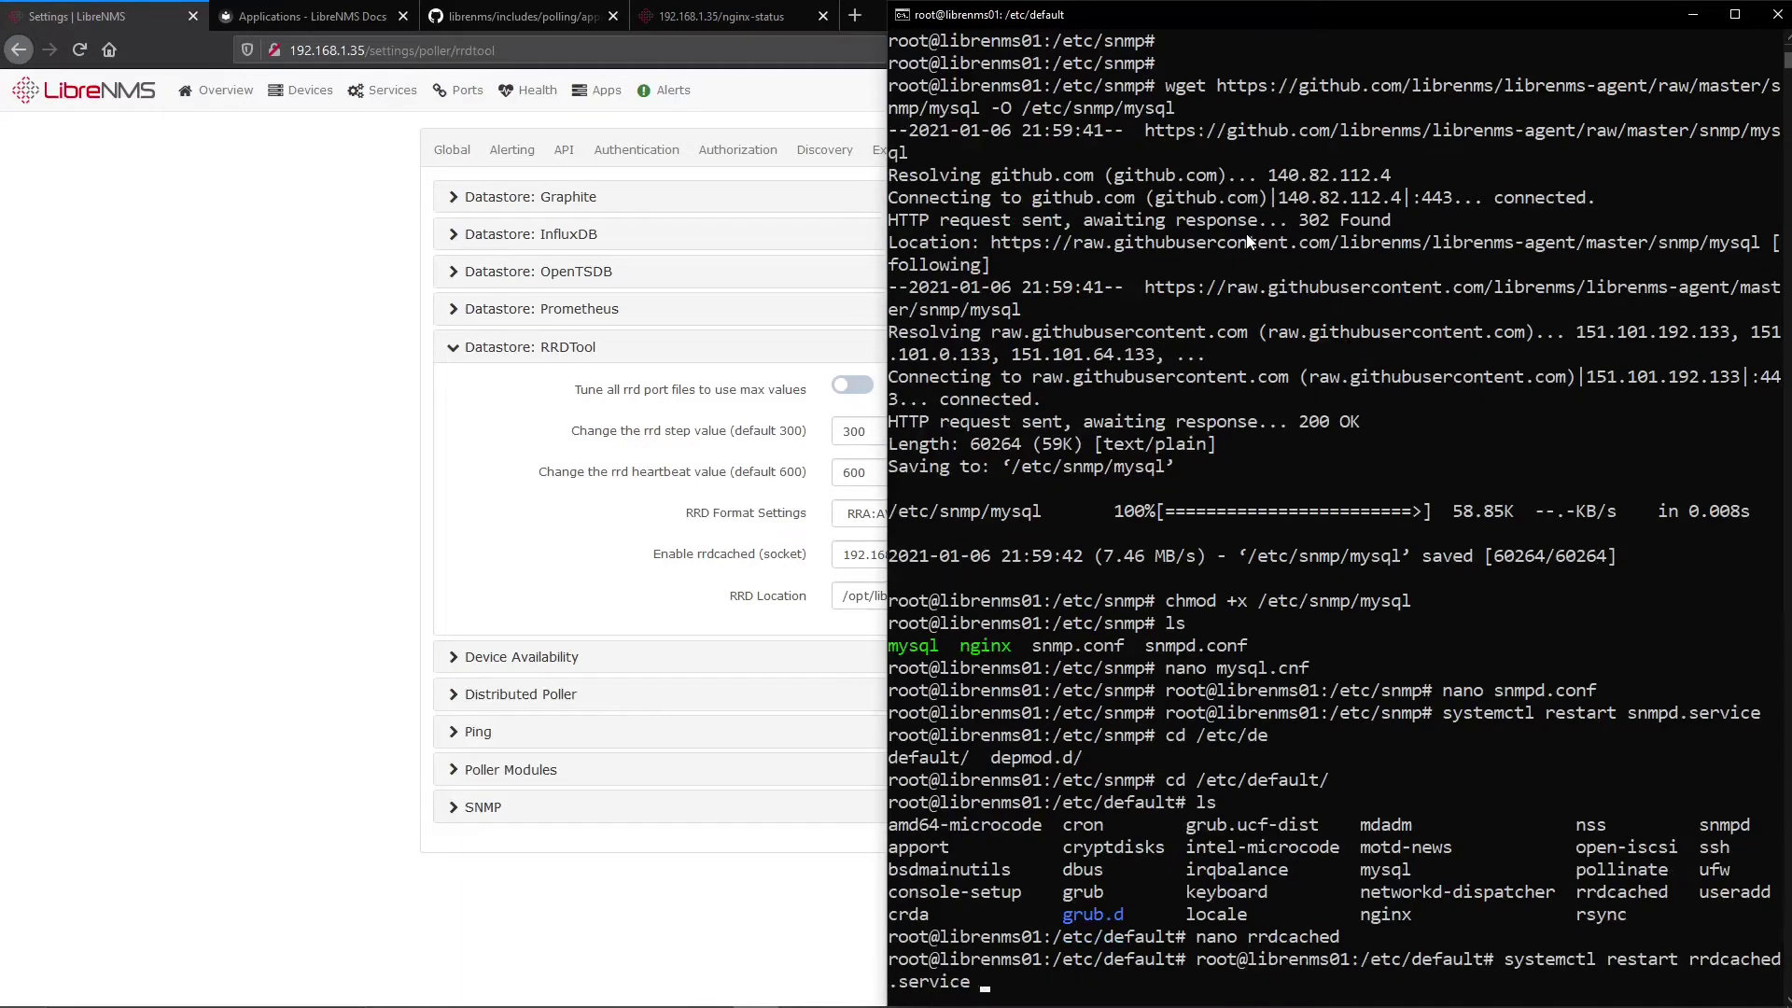
{"action": "key", "text": "Return"}
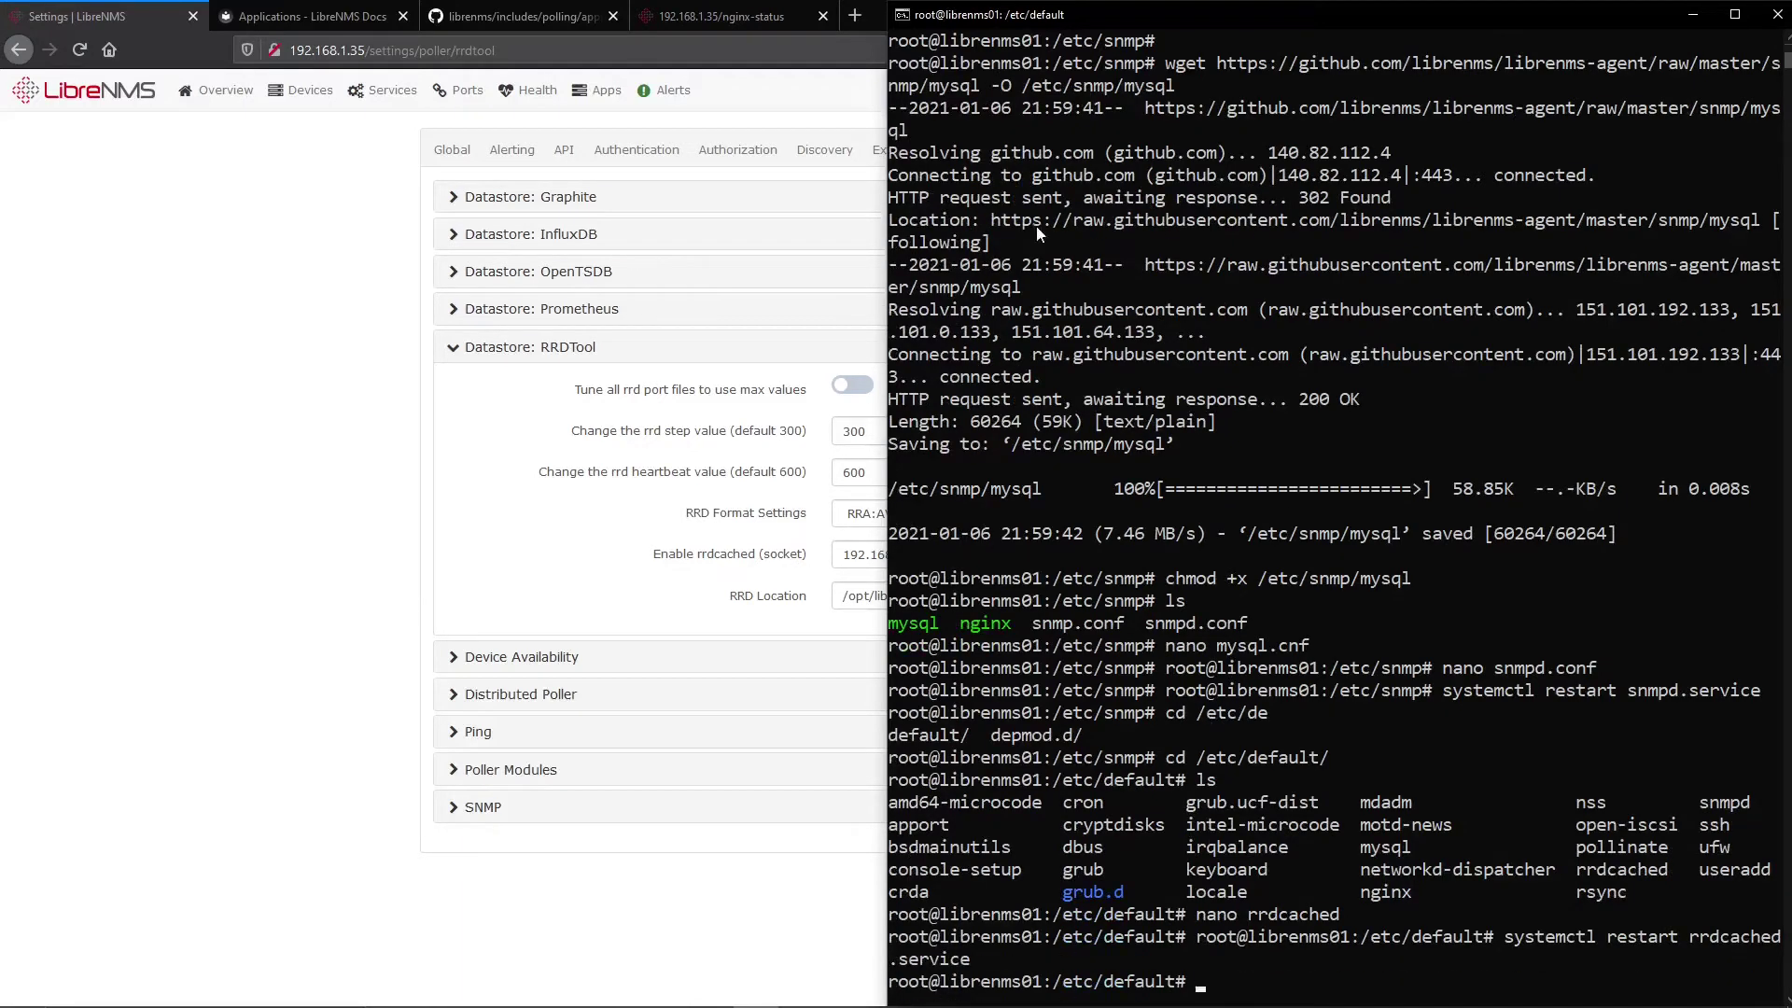
{"action": "mouse_move", "coordinate": [303, 90]}
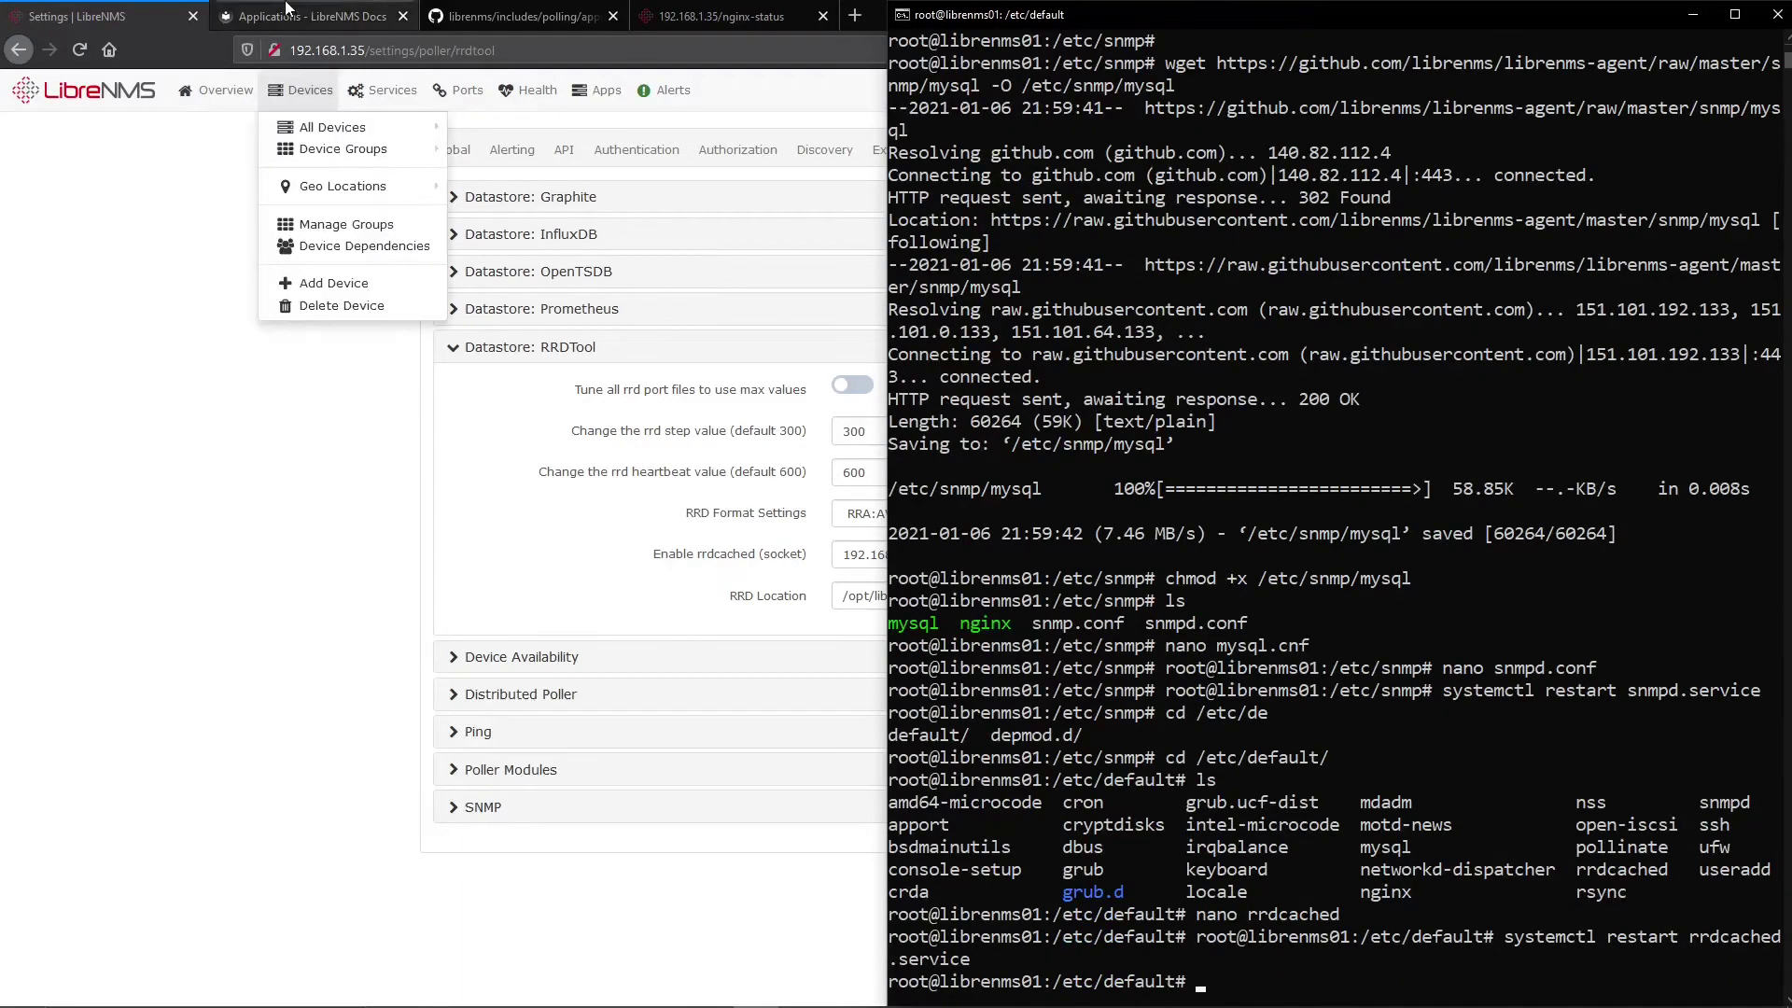
{"action": "left_click", "coordinate": [334, 128]}
- Run a discovery debug capture on localhost, check its Apps, then go to Device Settings
{"action": "left_click", "coordinate": [158, 650]}
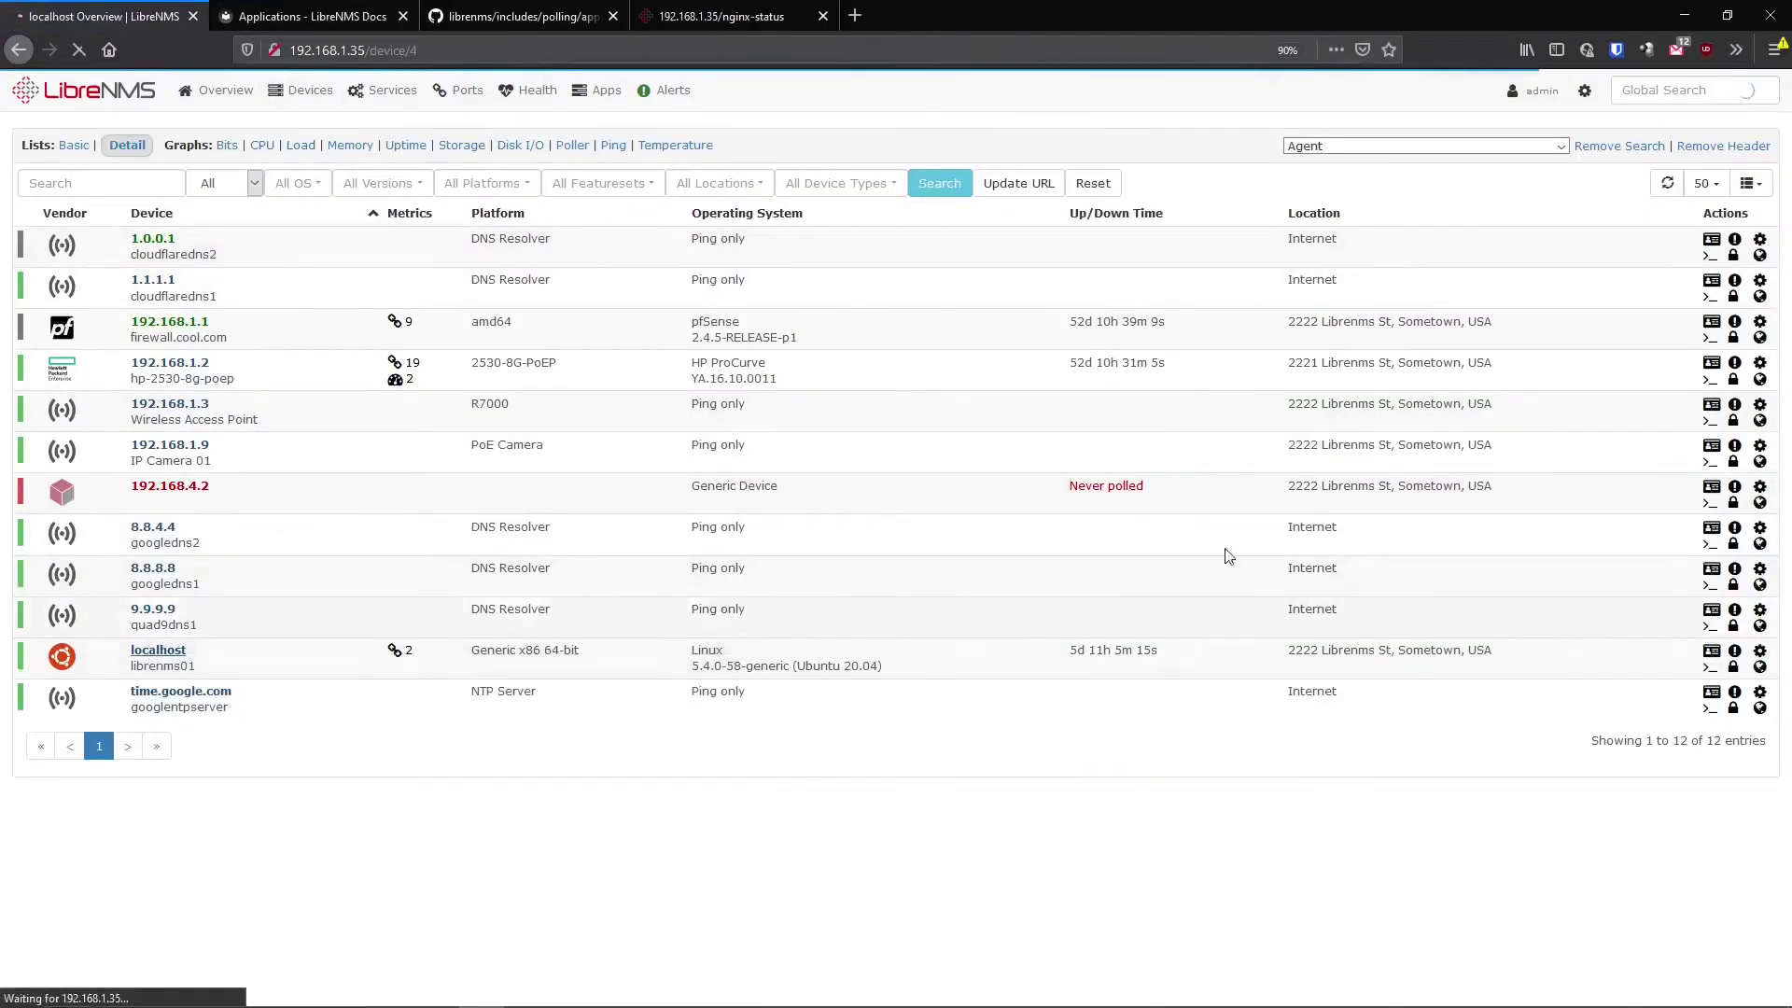
{"action": "left_click", "coordinate": [1763, 237]}
{"action": "left_click", "coordinate": [1686, 336]}
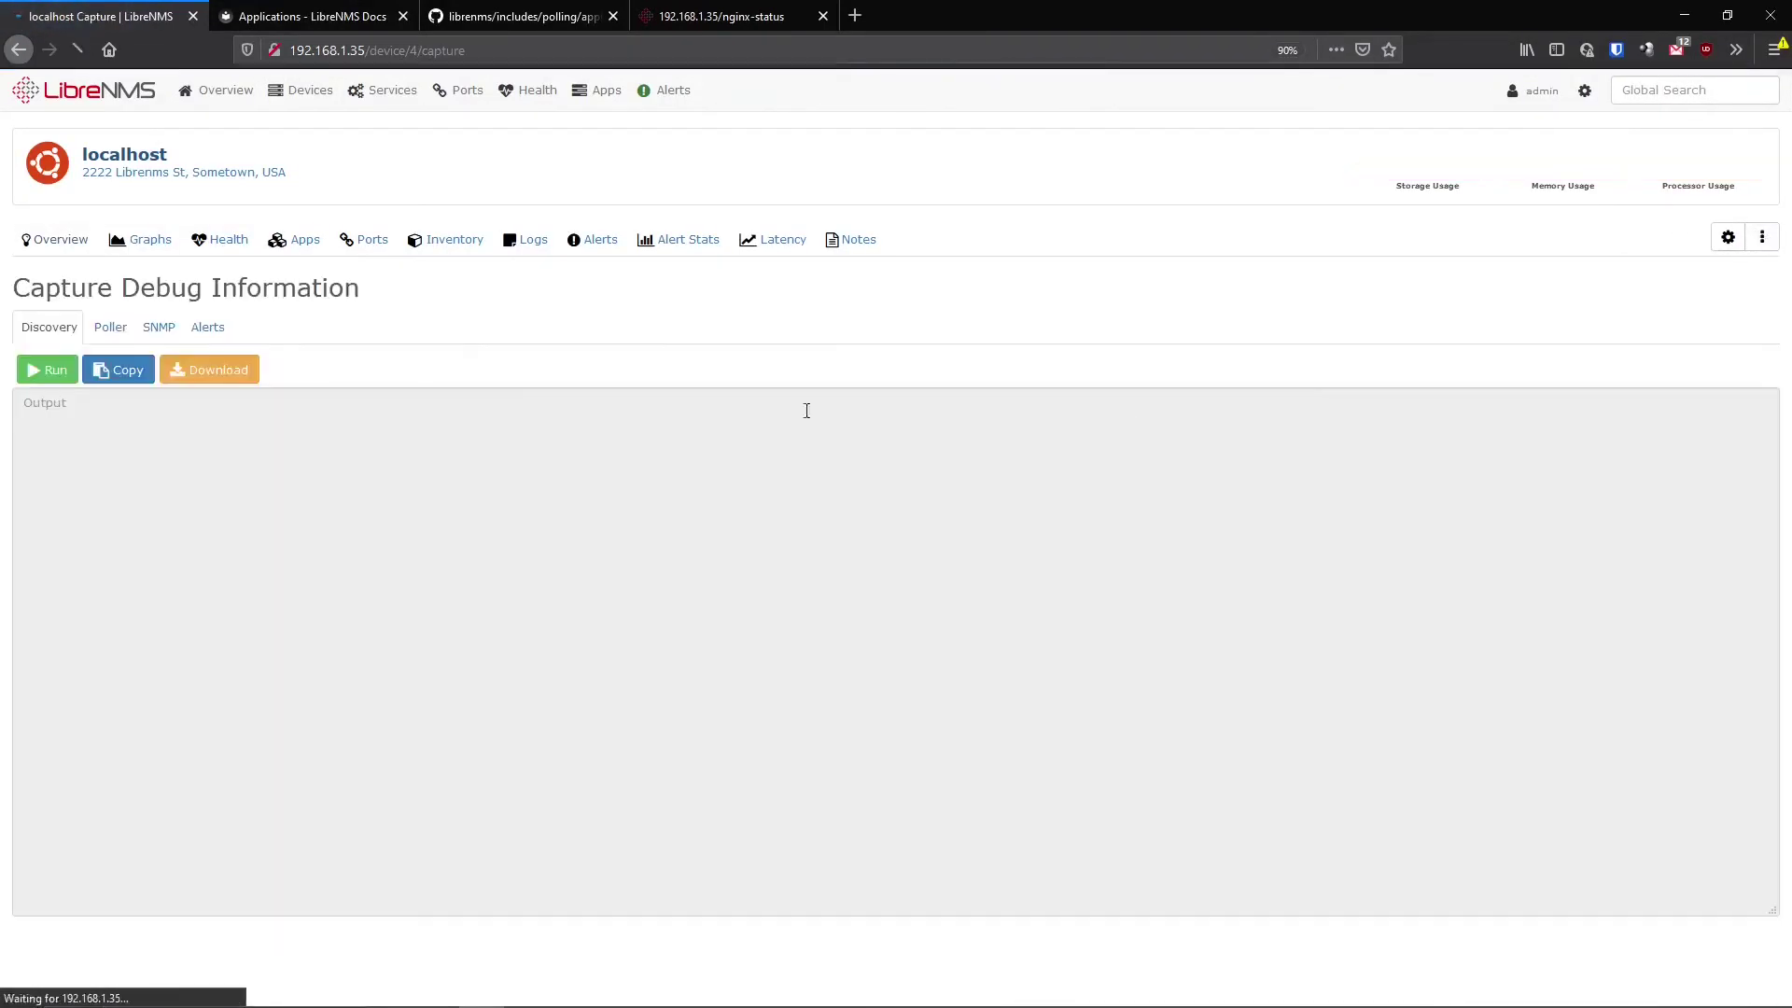
{"action": "left_click", "coordinate": [47, 371]}
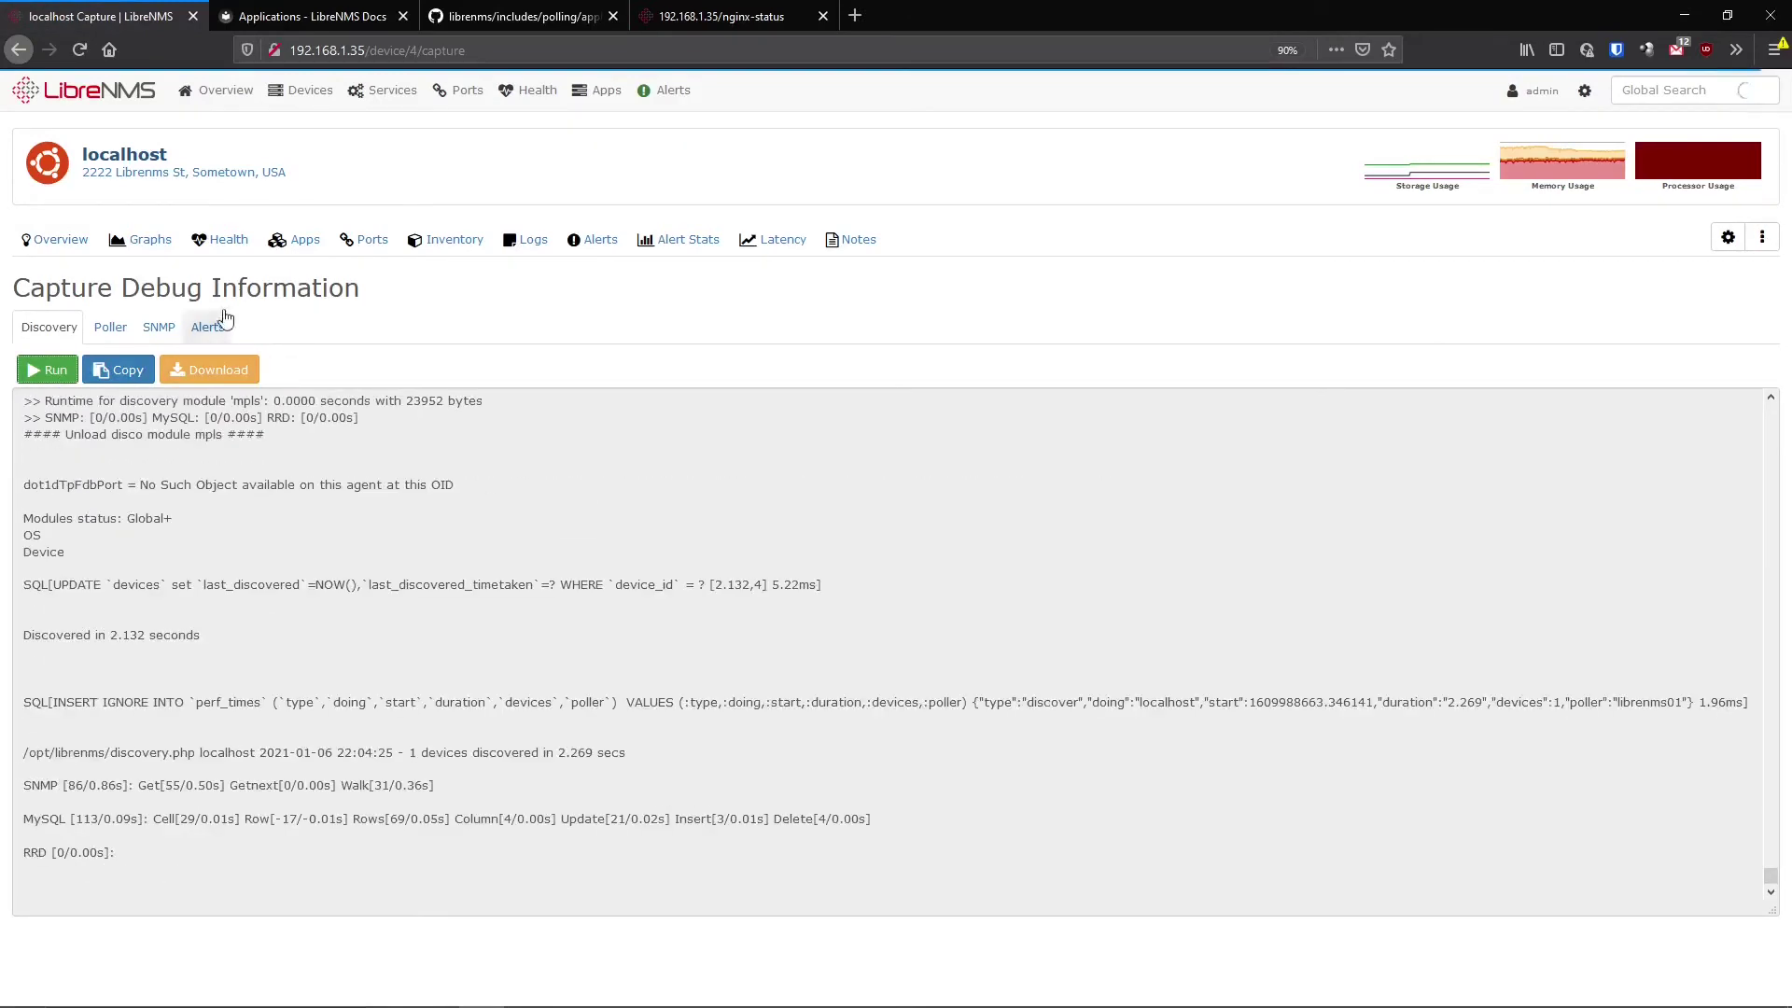
{"action": "left_click", "coordinate": [297, 239]}
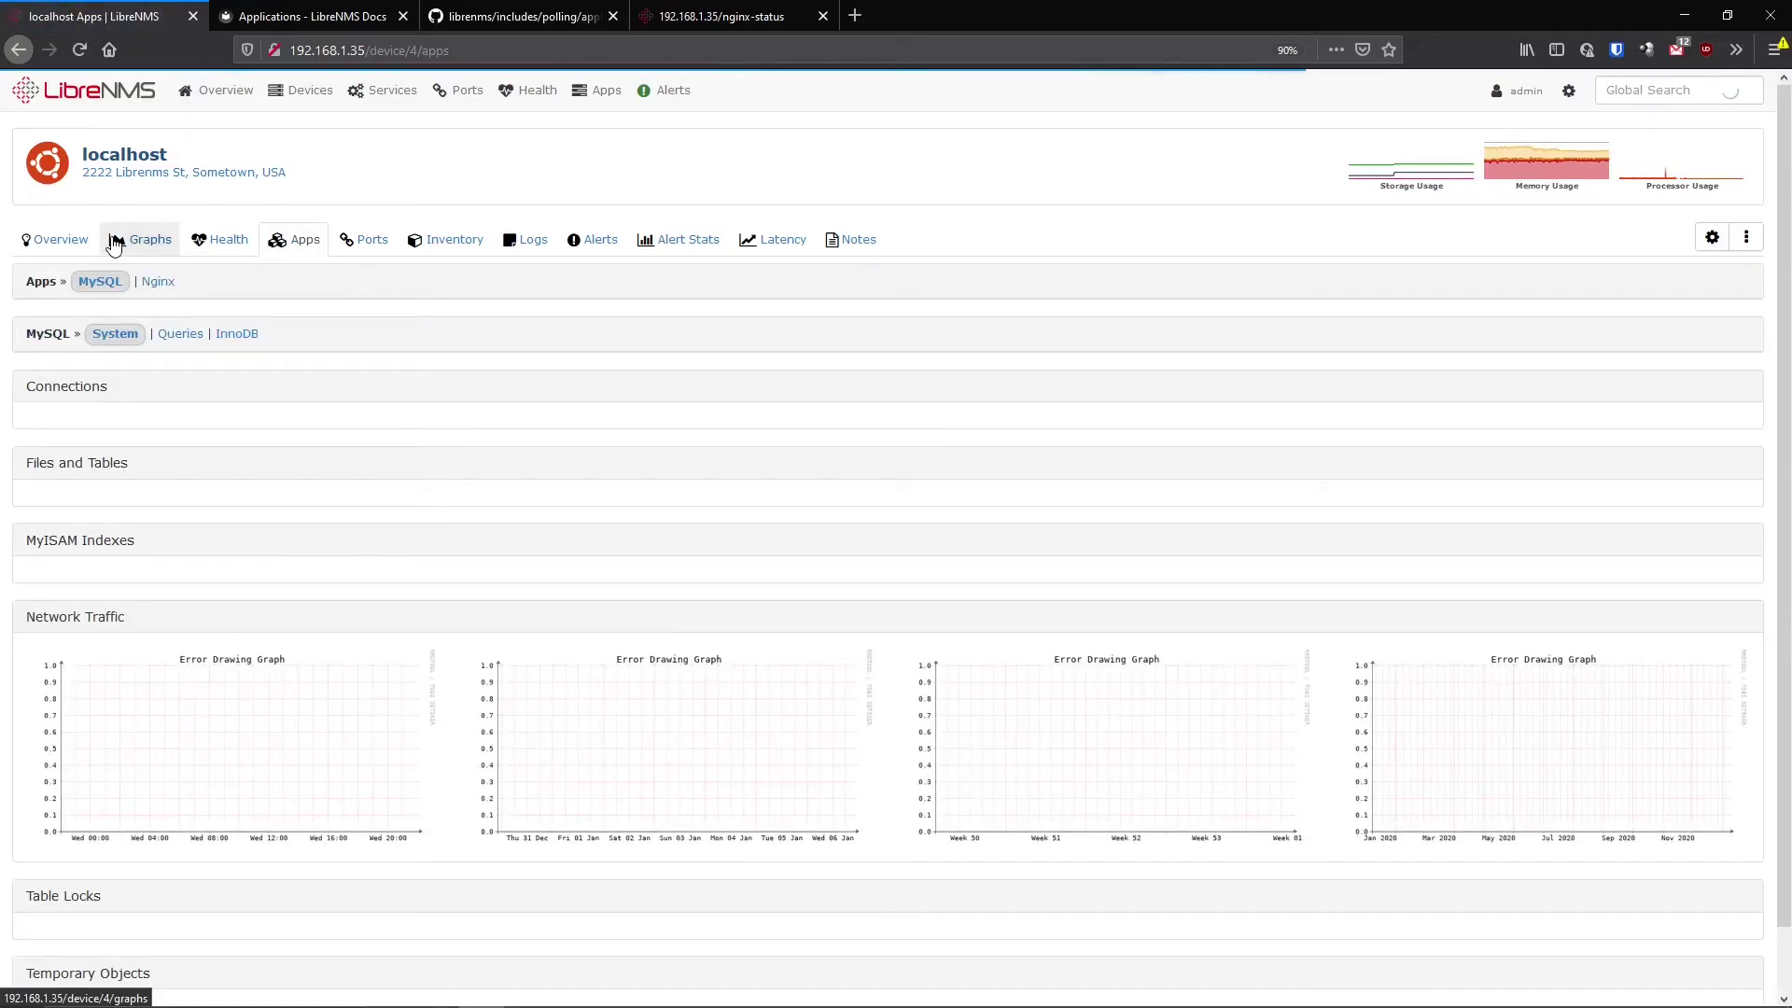
{"action": "left_click", "coordinate": [1712, 237]}
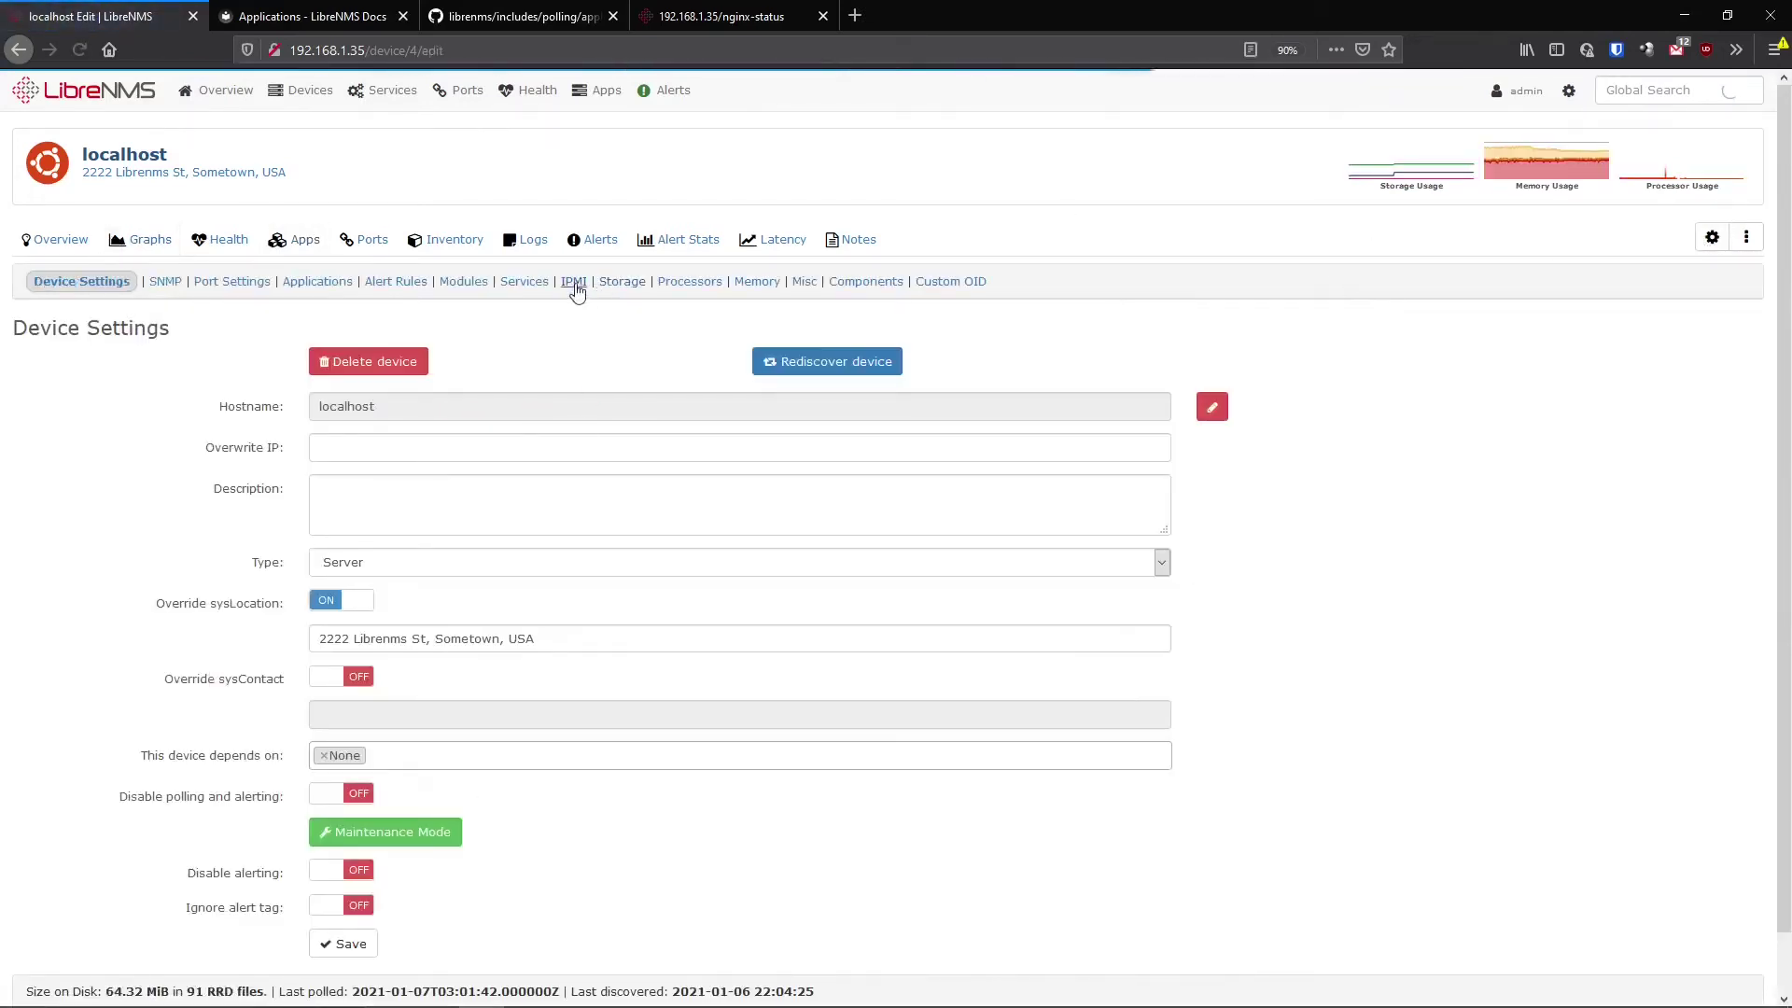
- Switch the RRDCached toggle to ON in localhost's Applications settings
{"action": "left_click", "coordinate": [297, 282]}
{"action": "scroll", "coordinate": [1058, 677], "scroll_direction": "down", "scroll_amount": 2}
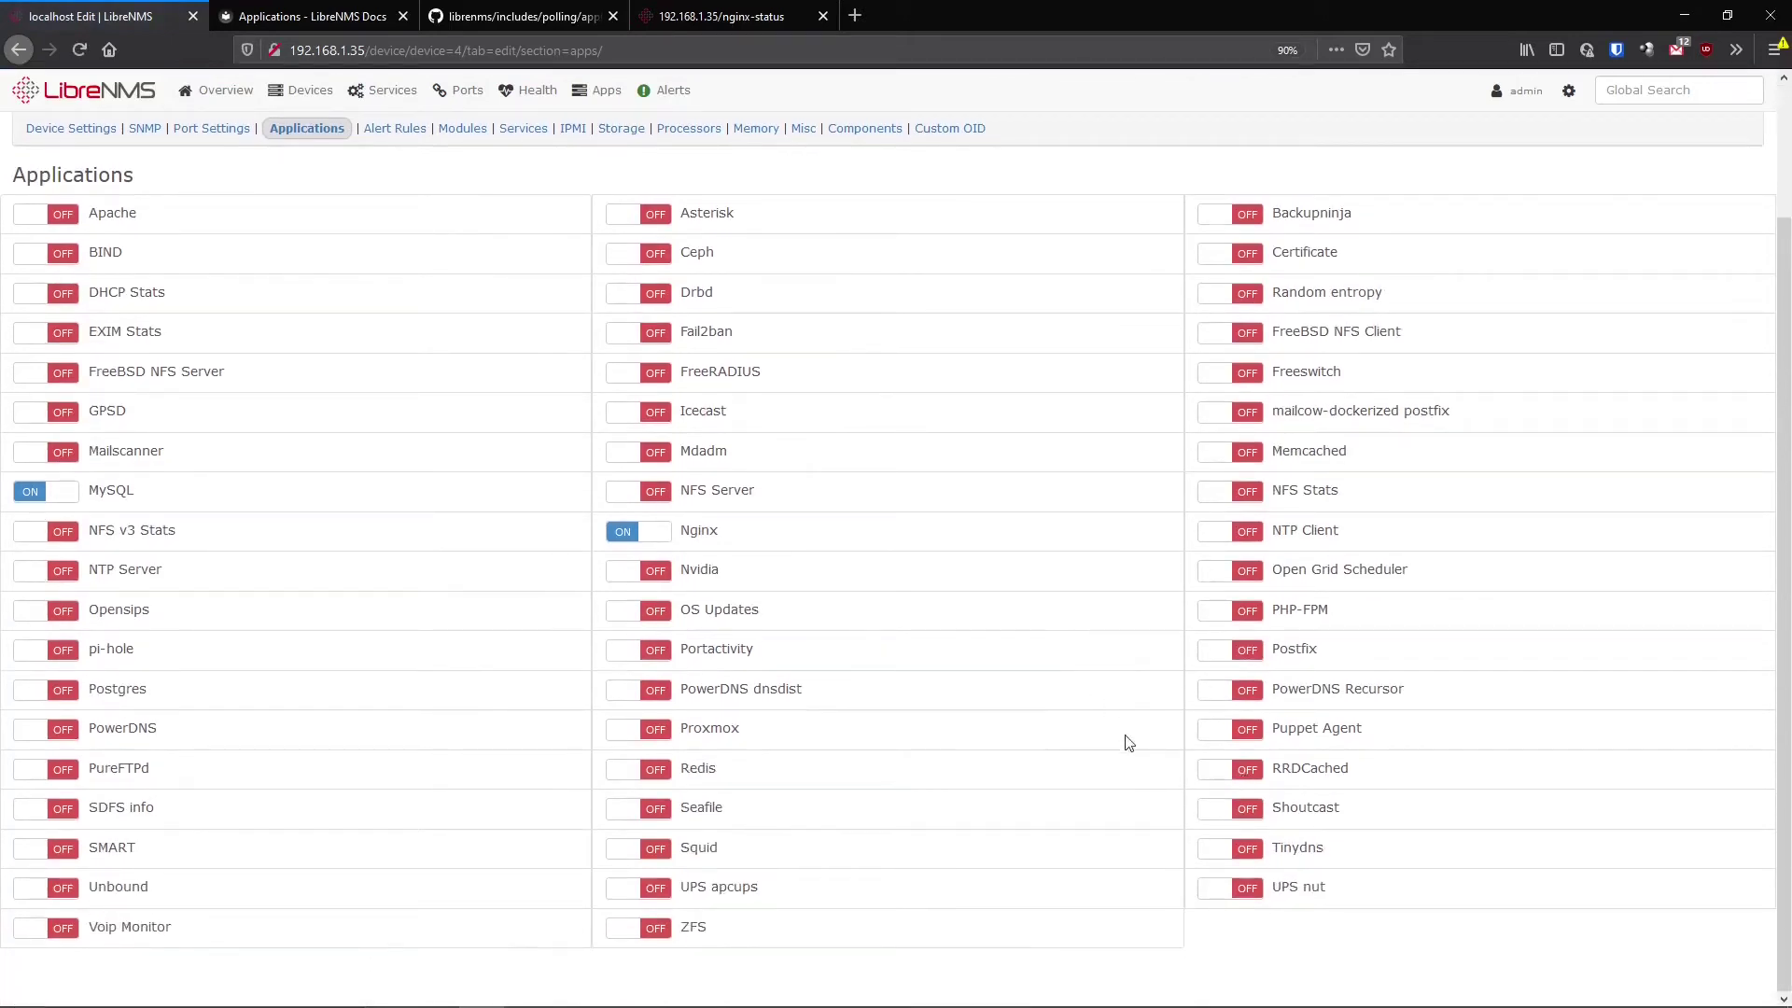
{"action": "scroll", "coordinate": [540, 353], "scroll_direction": "up", "scroll_amount": 2}
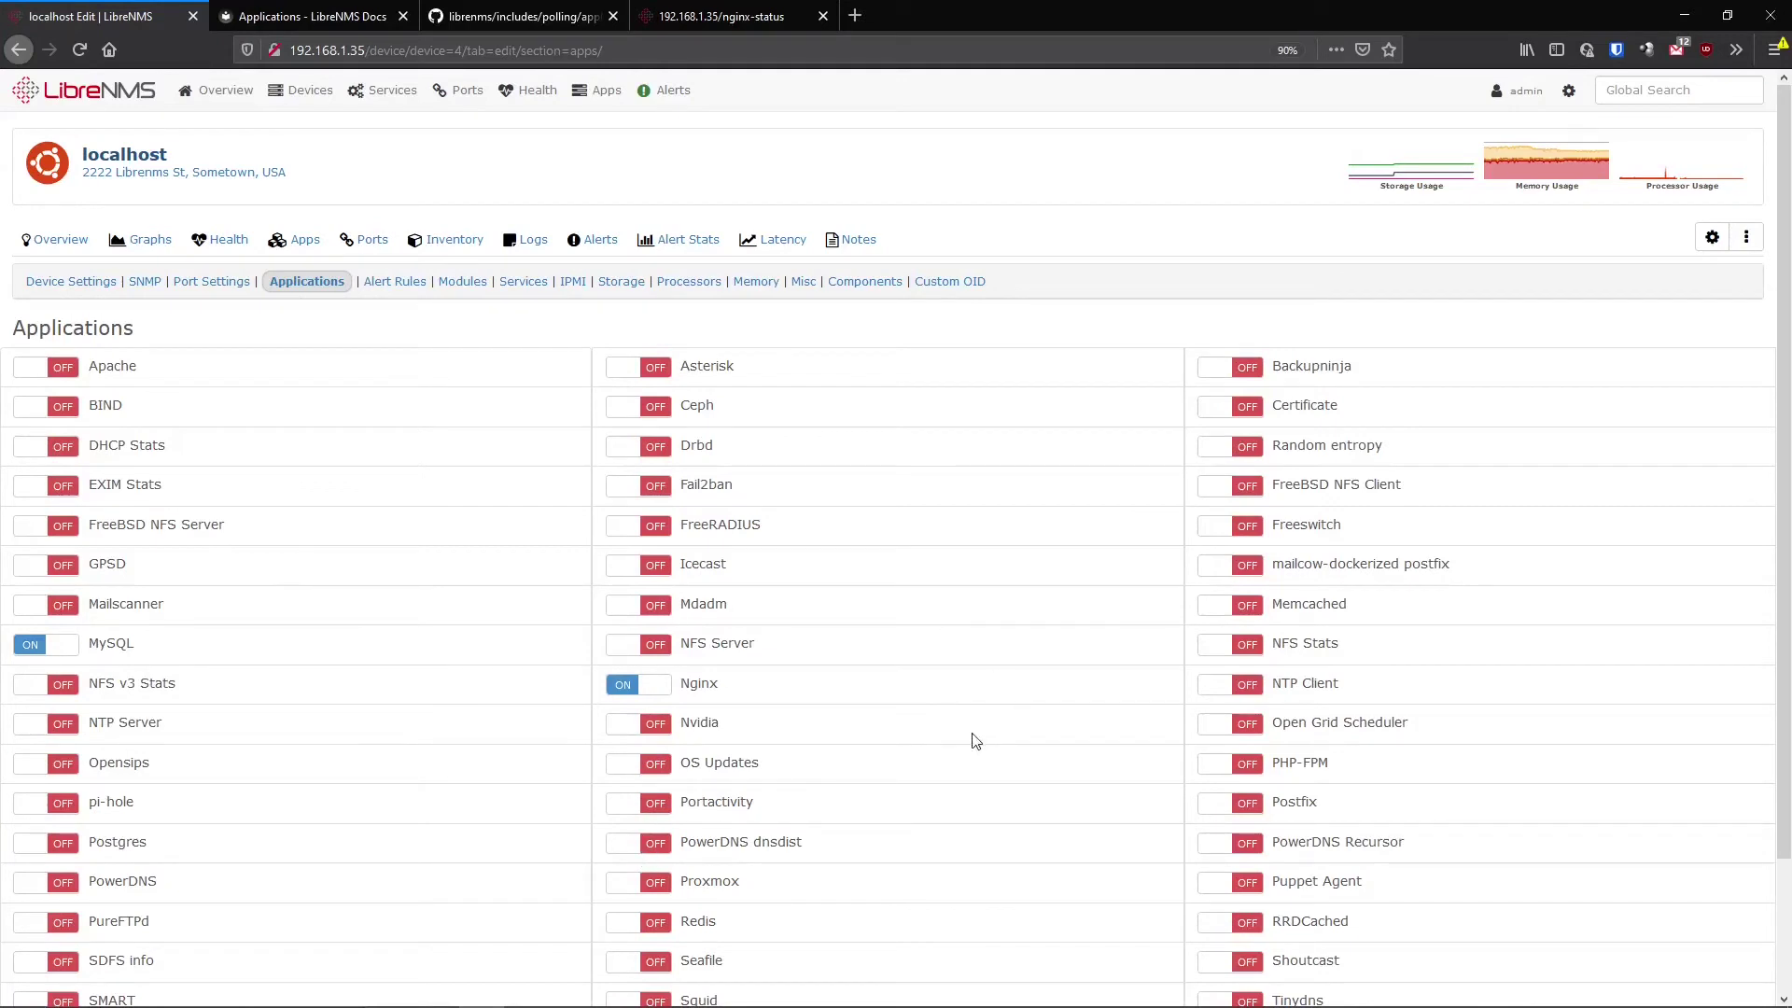
{"action": "scroll", "coordinate": [976, 740], "scroll_direction": "down", "scroll_amount": 2}
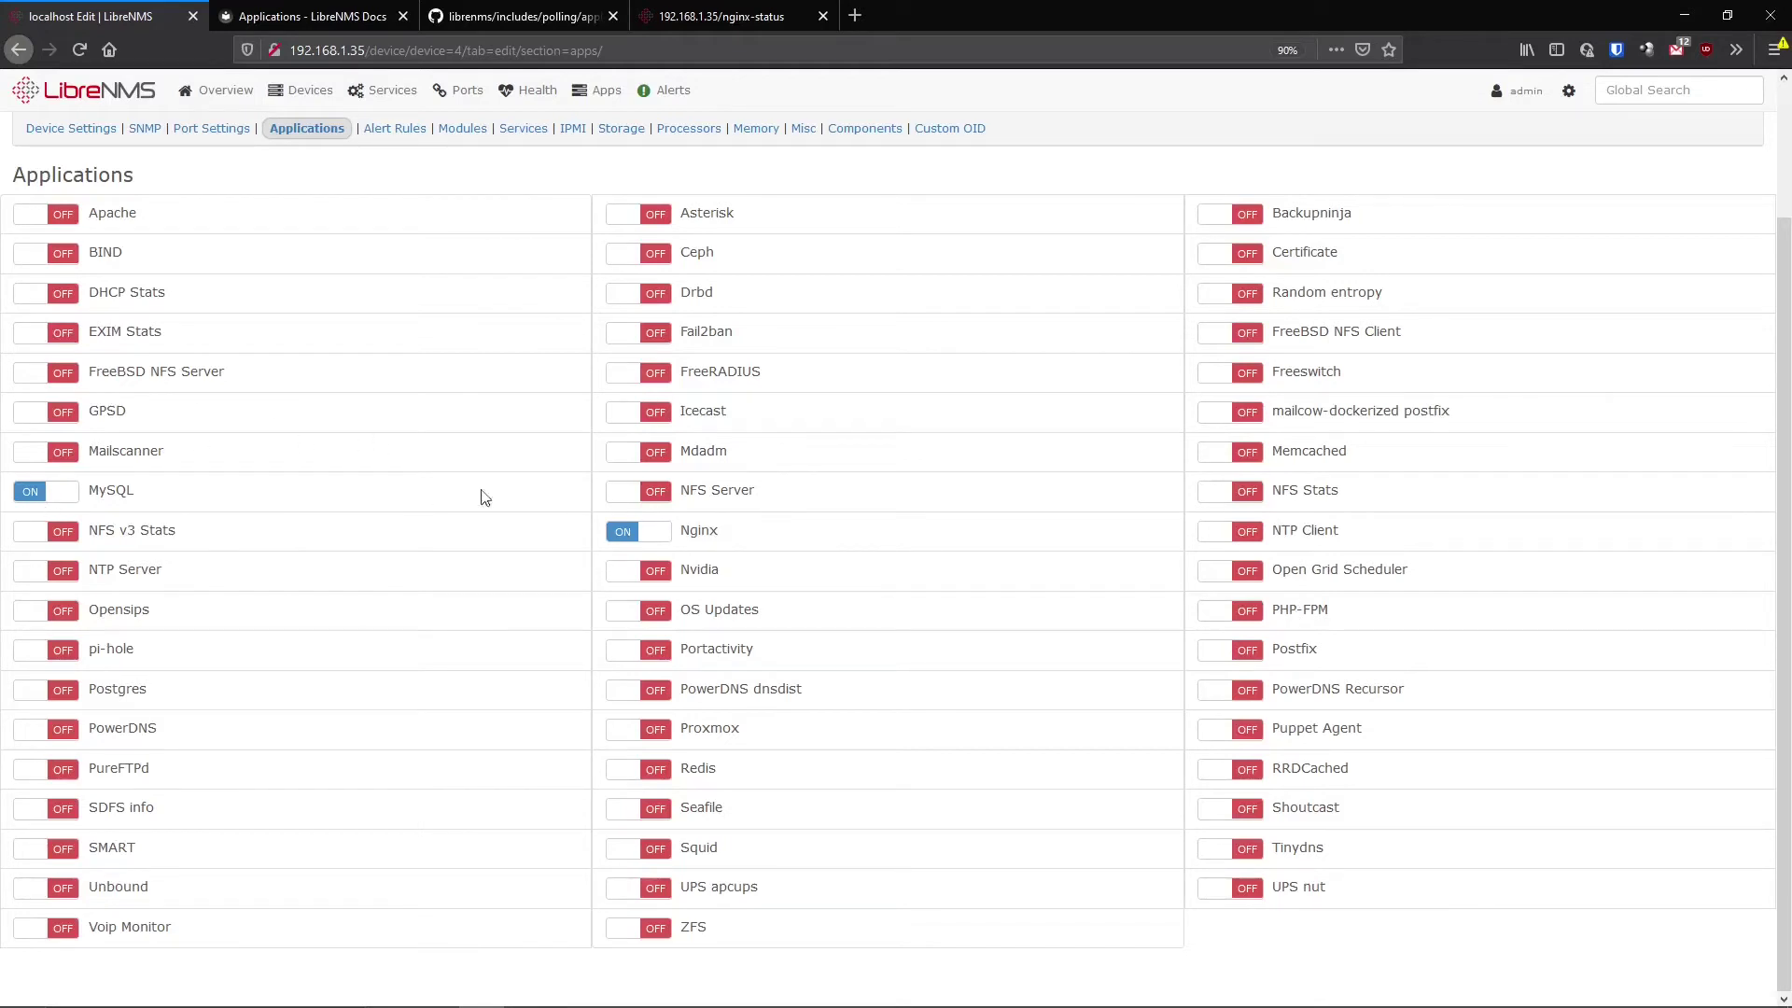
{"action": "left_click", "coordinate": [1245, 771]}
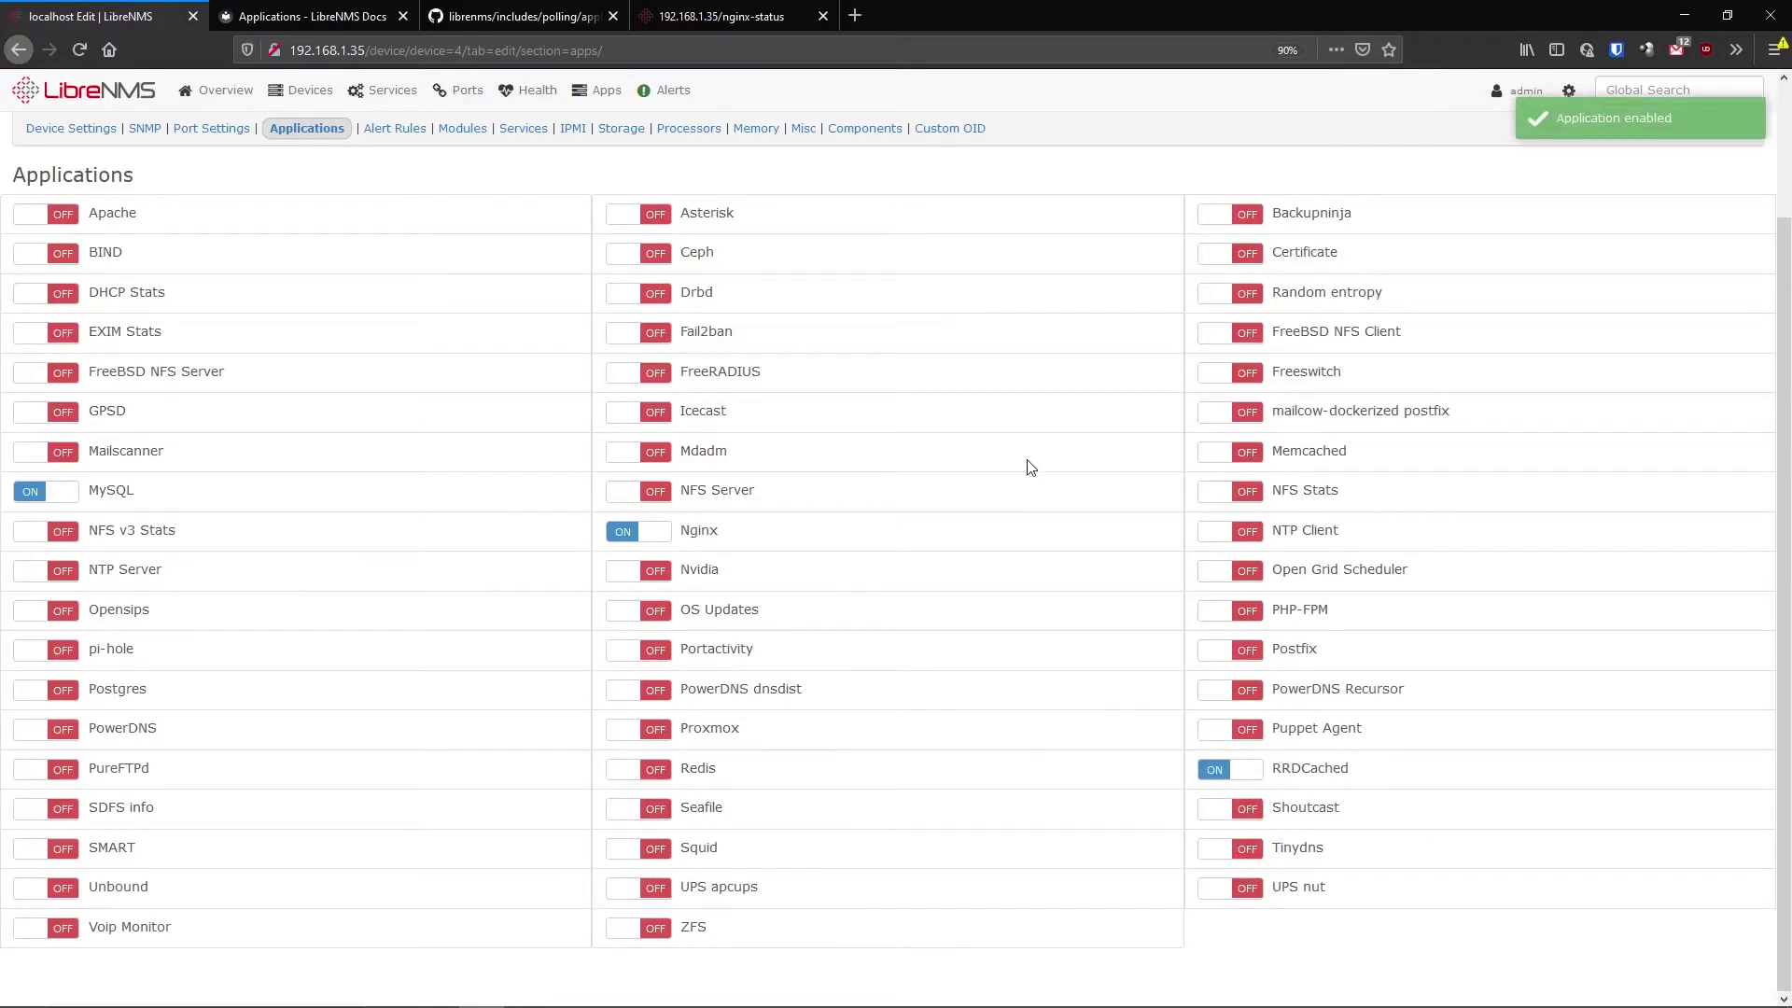
{"action": "scroll", "coordinate": [1362, 547], "scroll_direction": "up", "scroll_amount": 3}
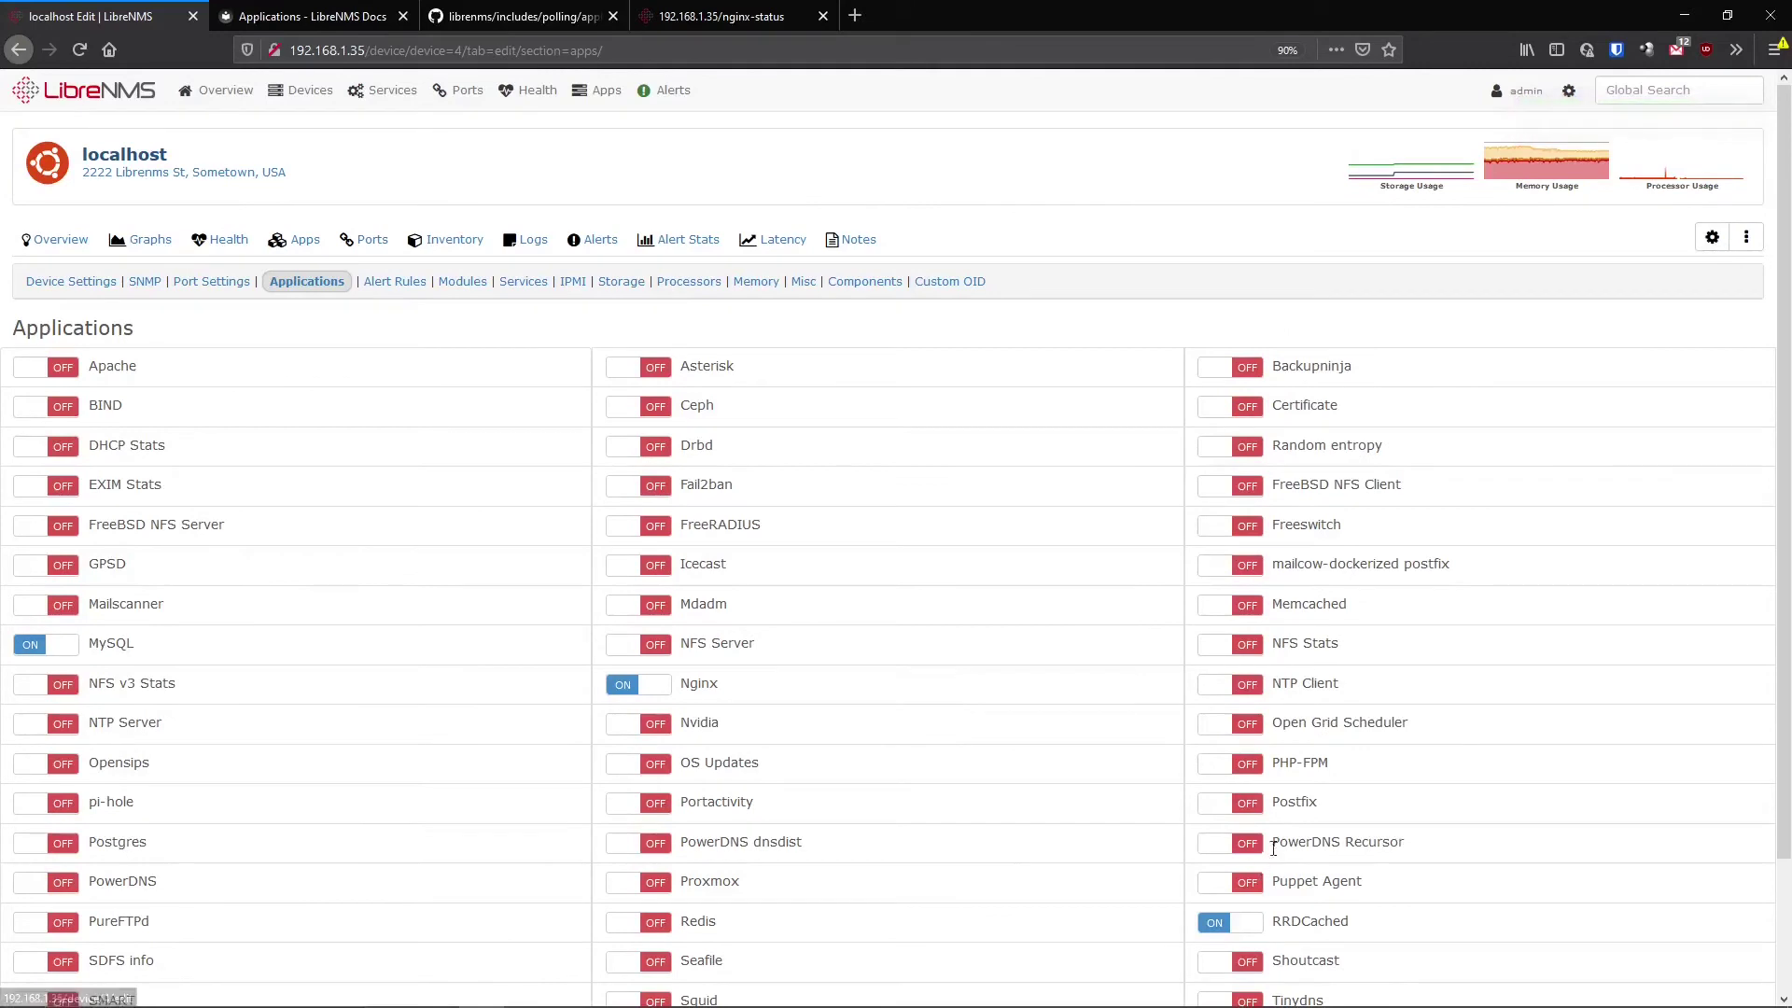
- Run a discovery debug capture for localhost and check the RRDCached graphs
{"action": "left_click", "coordinate": [1747, 237]}
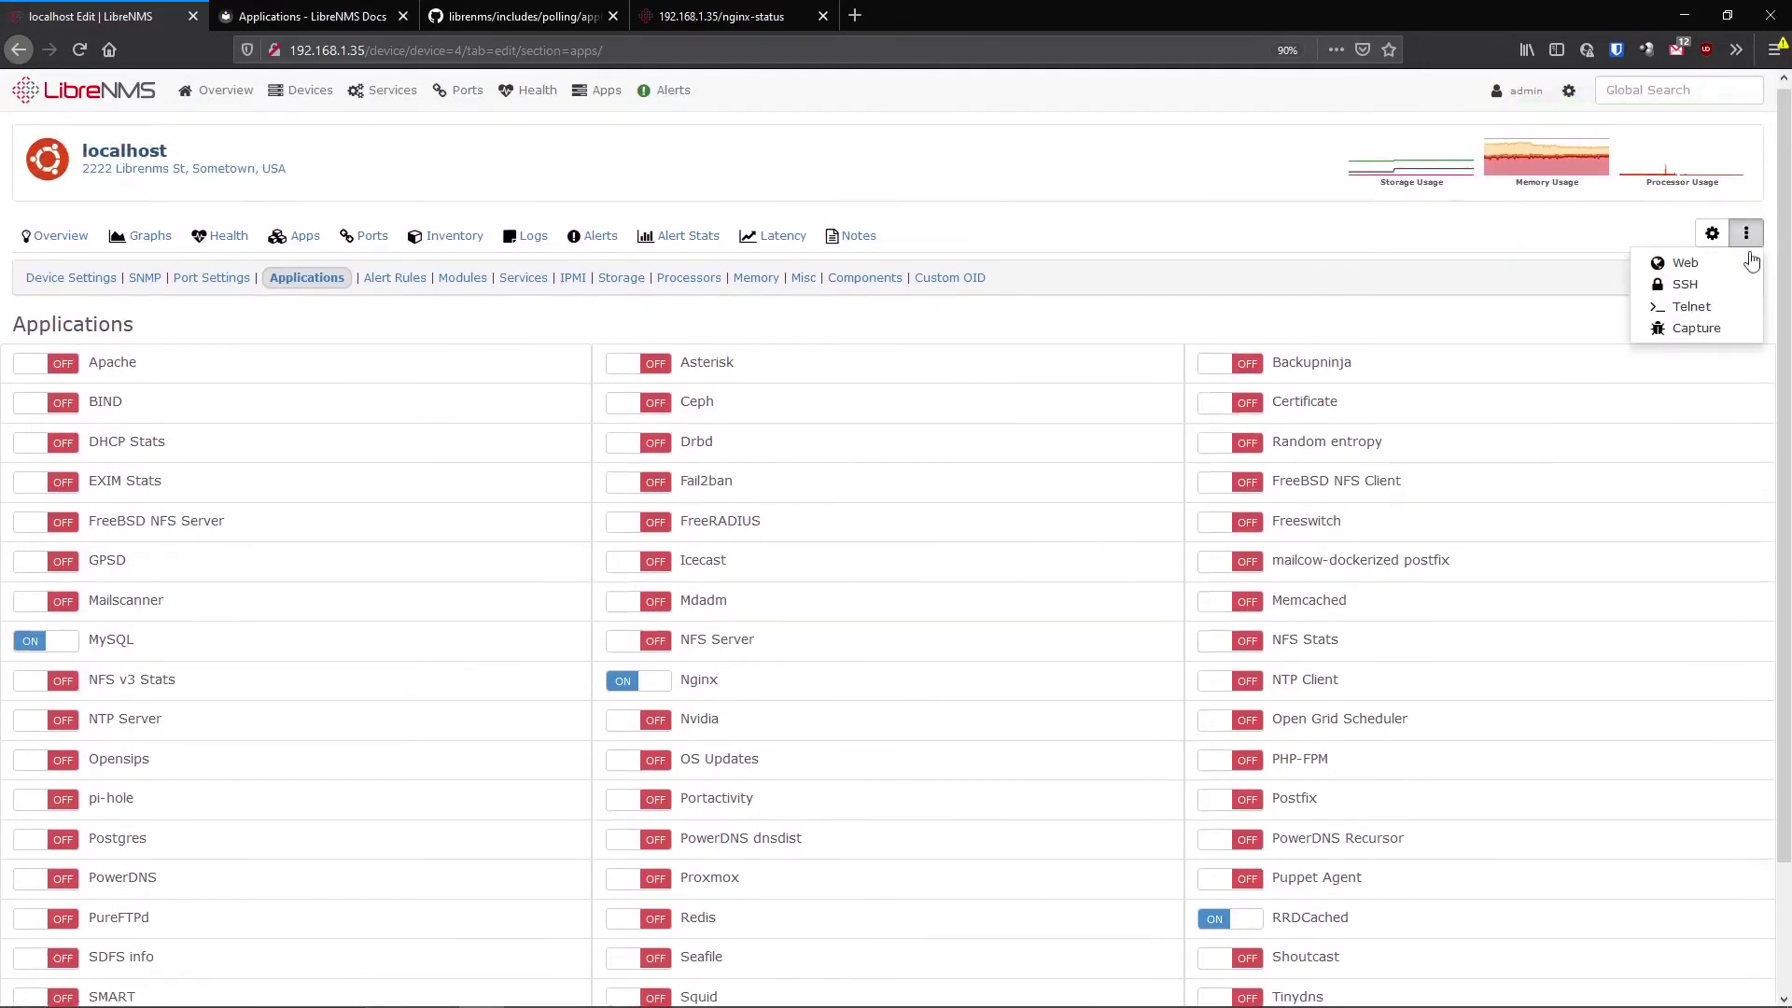
{"action": "left_click", "coordinate": [1696, 330]}
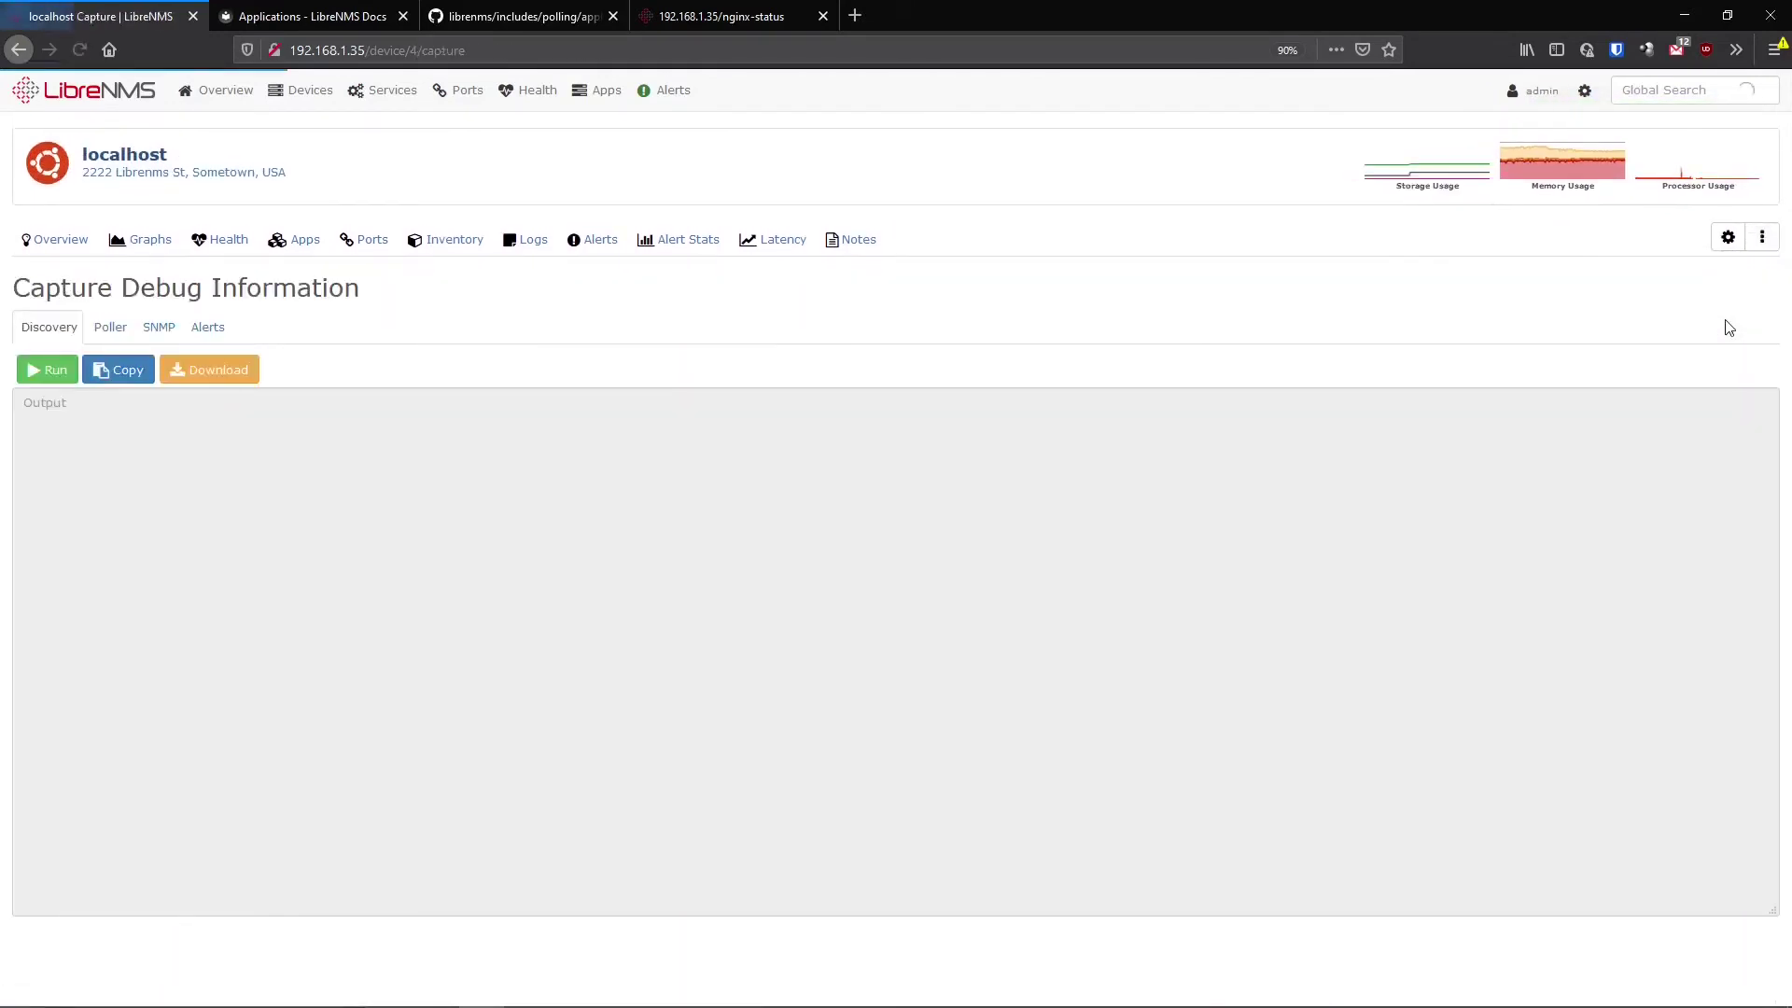
{"action": "left_click", "coordinate": [51, 371]}
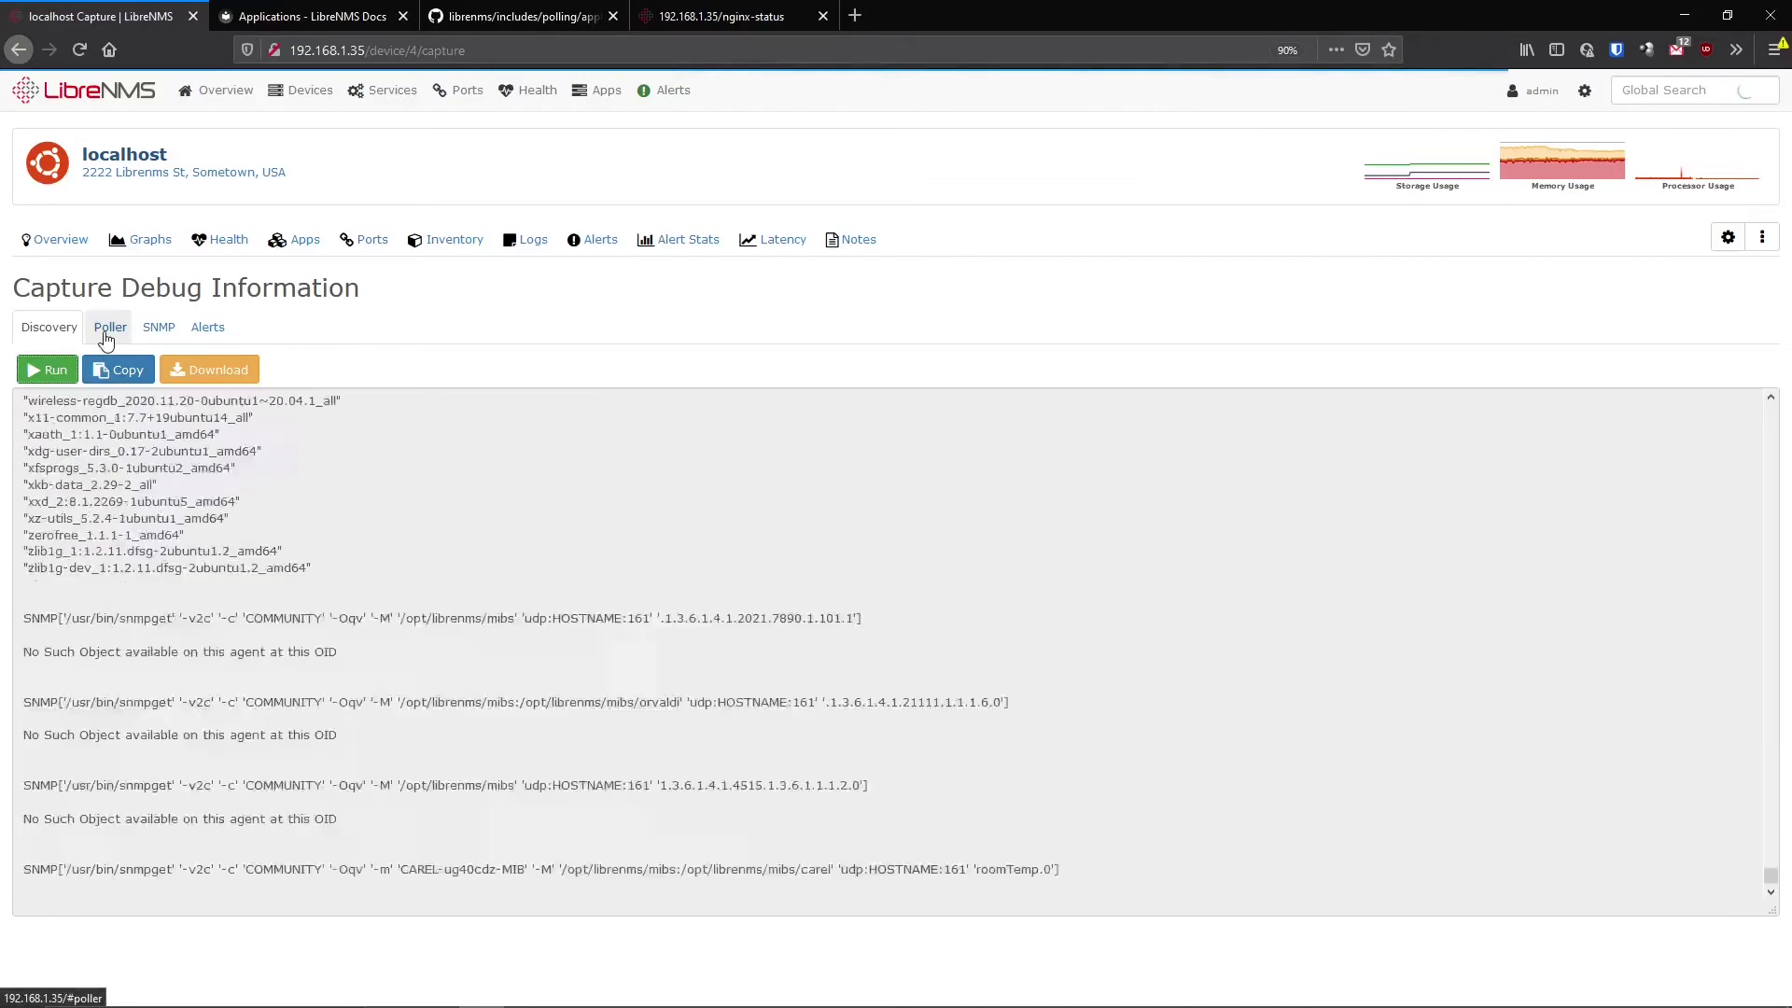
{"action": "left_click", "coordinate": [302, 245]}
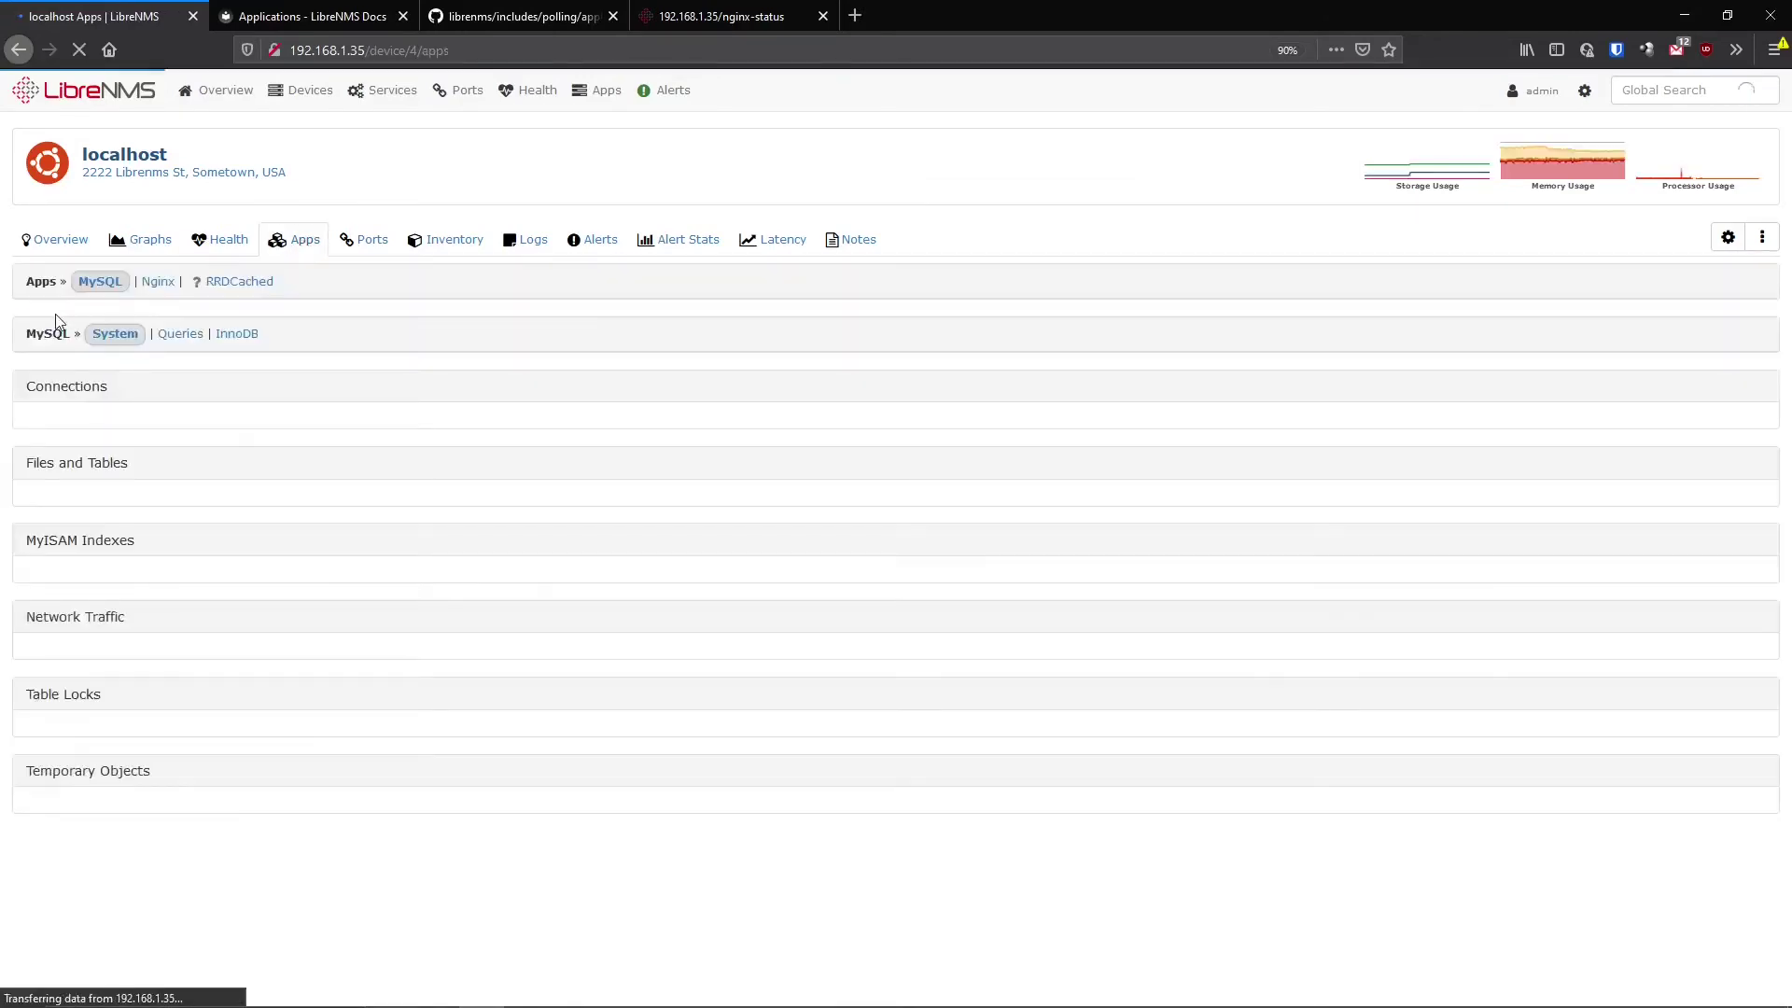
{"action": "left_click", "coordinate": [233, 284]}
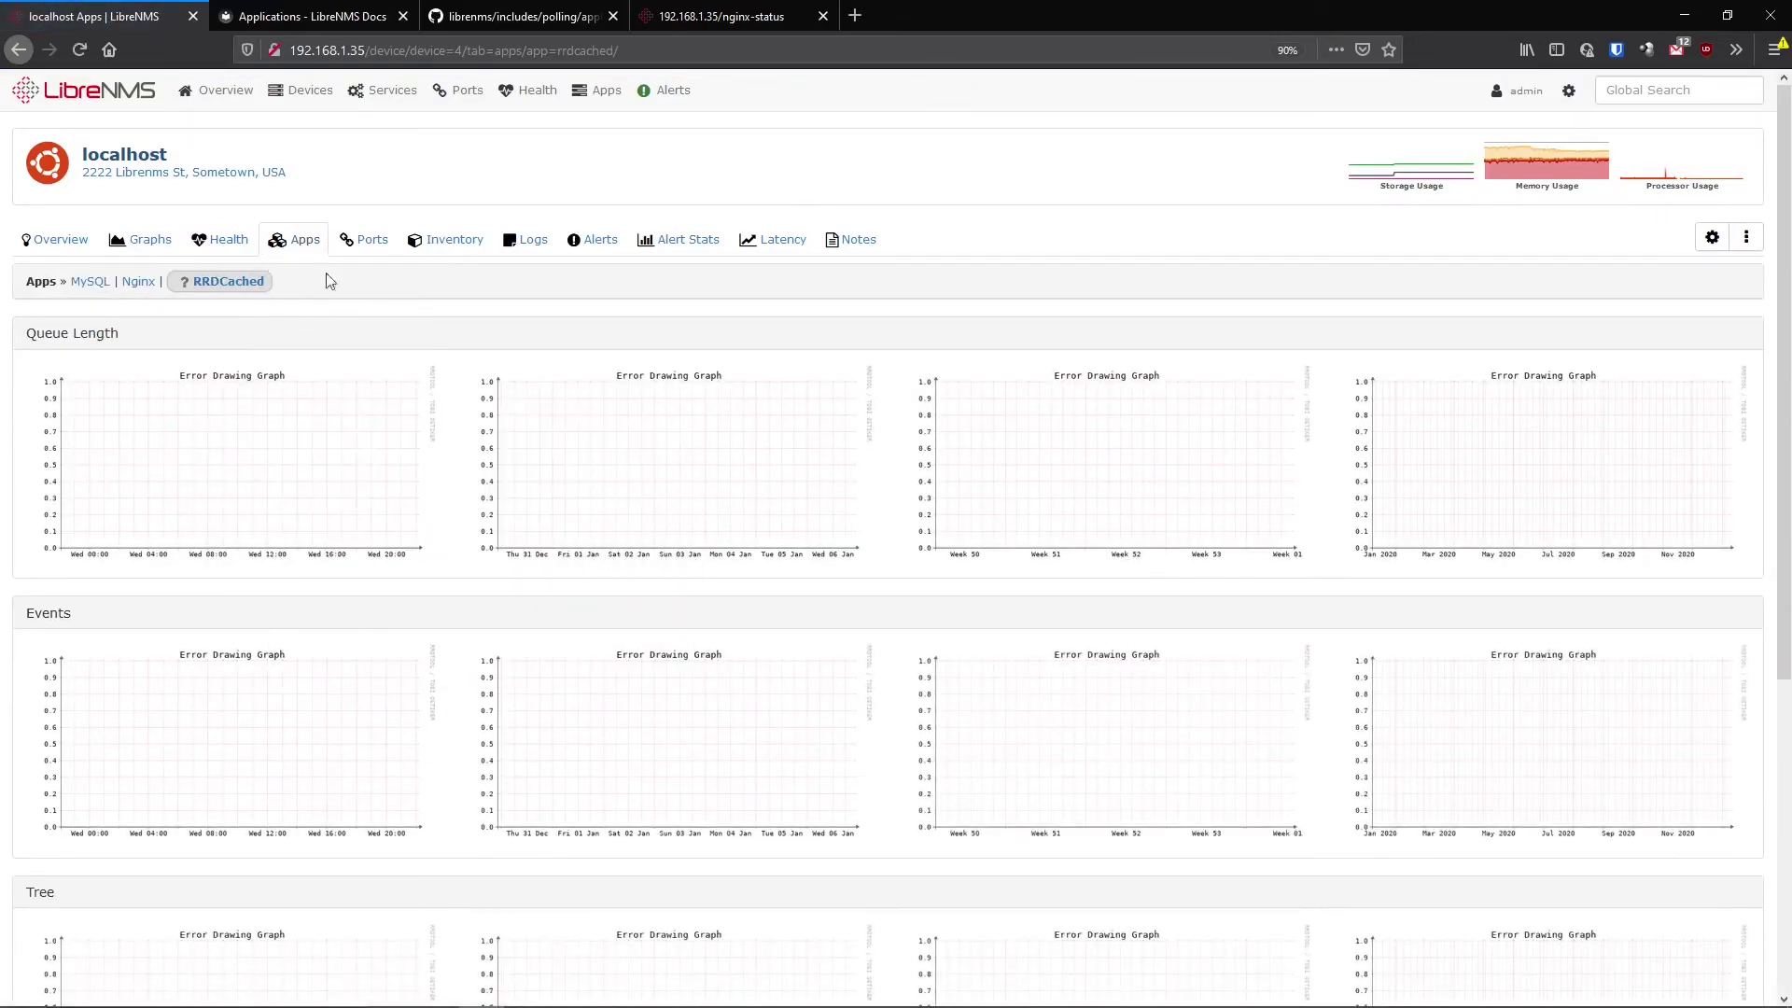
- Run a poller debug capture, then recheck the RRDCached and Nginx app graphs
{"action": "left_click", "coordinate": [1694, 332]}
{"action": "left_click", "coordinate": [51, 377]}
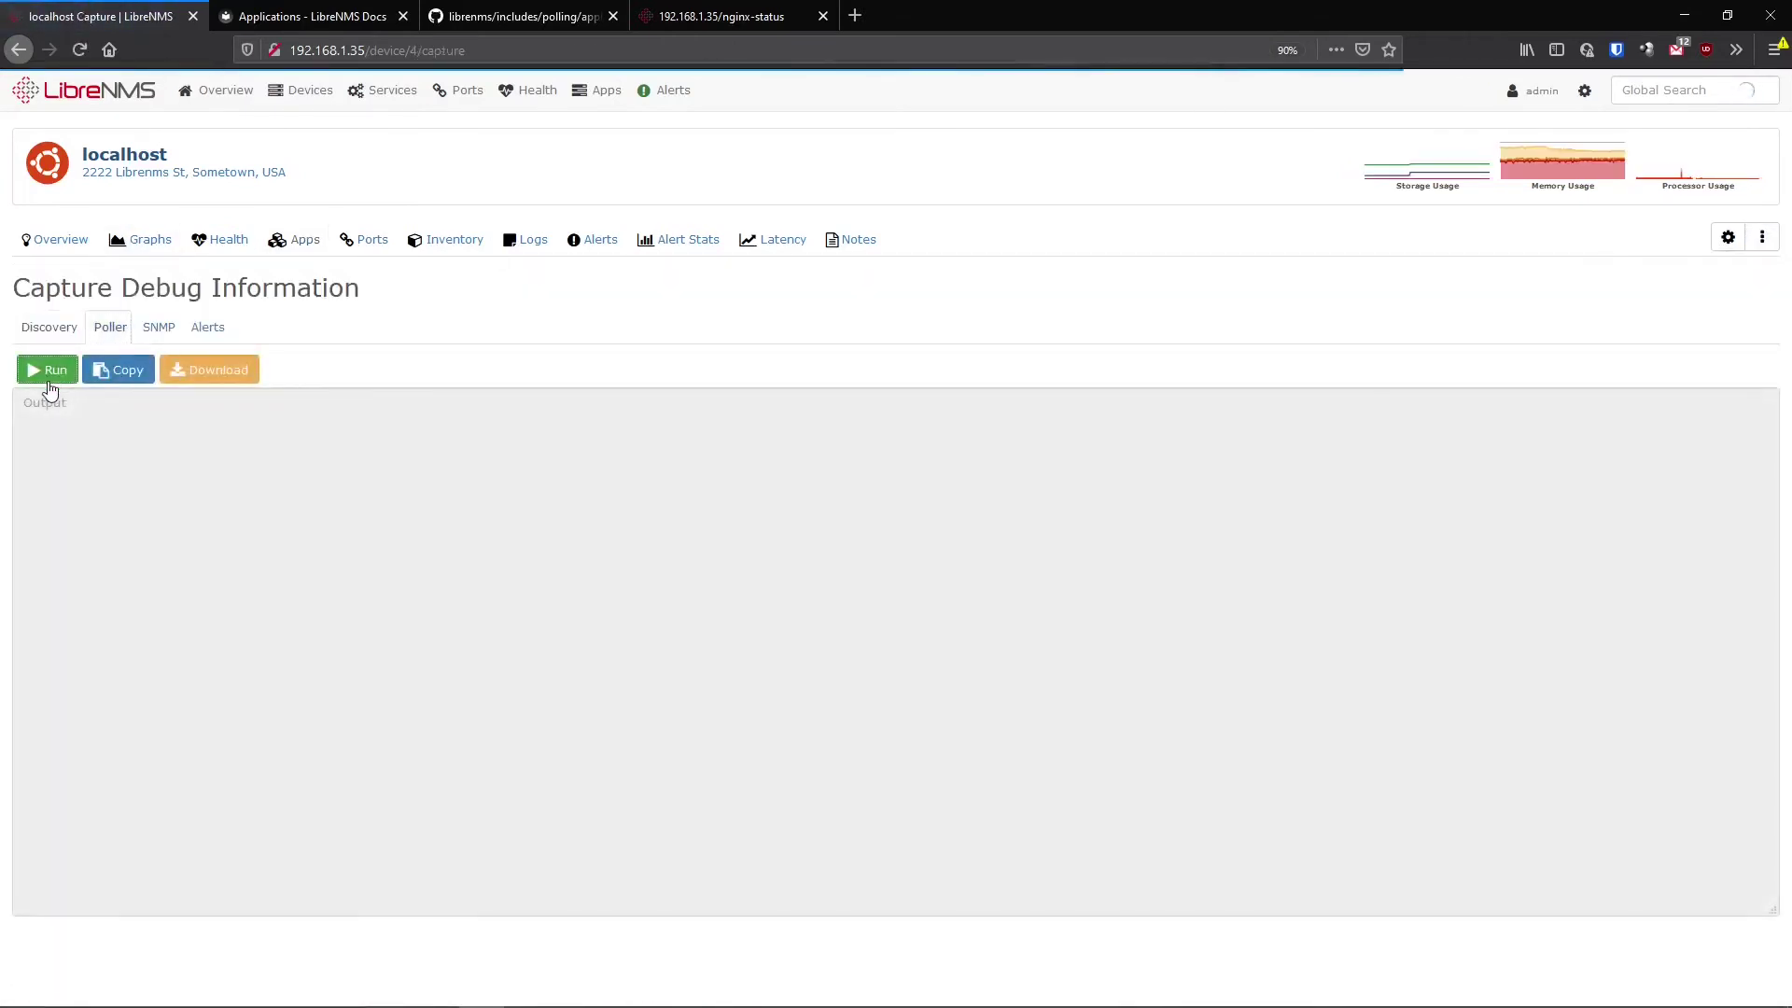
{"action": "left_click", "coordinate": [307, 247]}
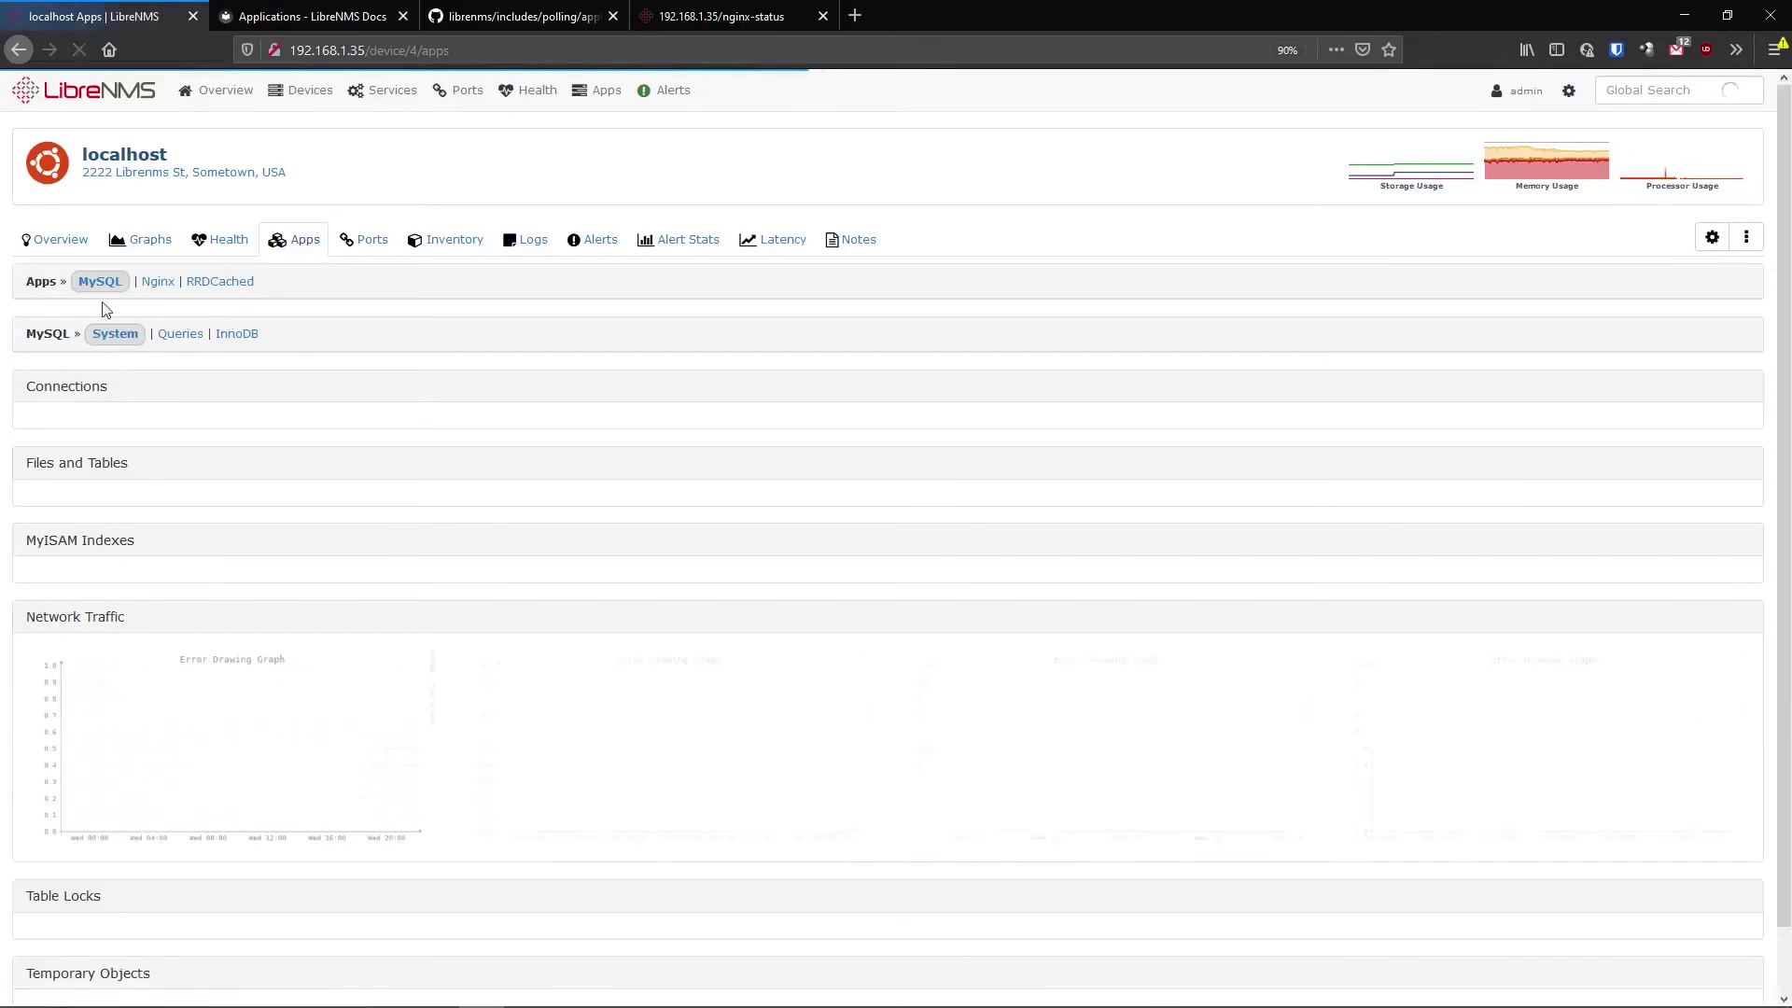
{"action": "left_click", "coordinate": [211, 282]}
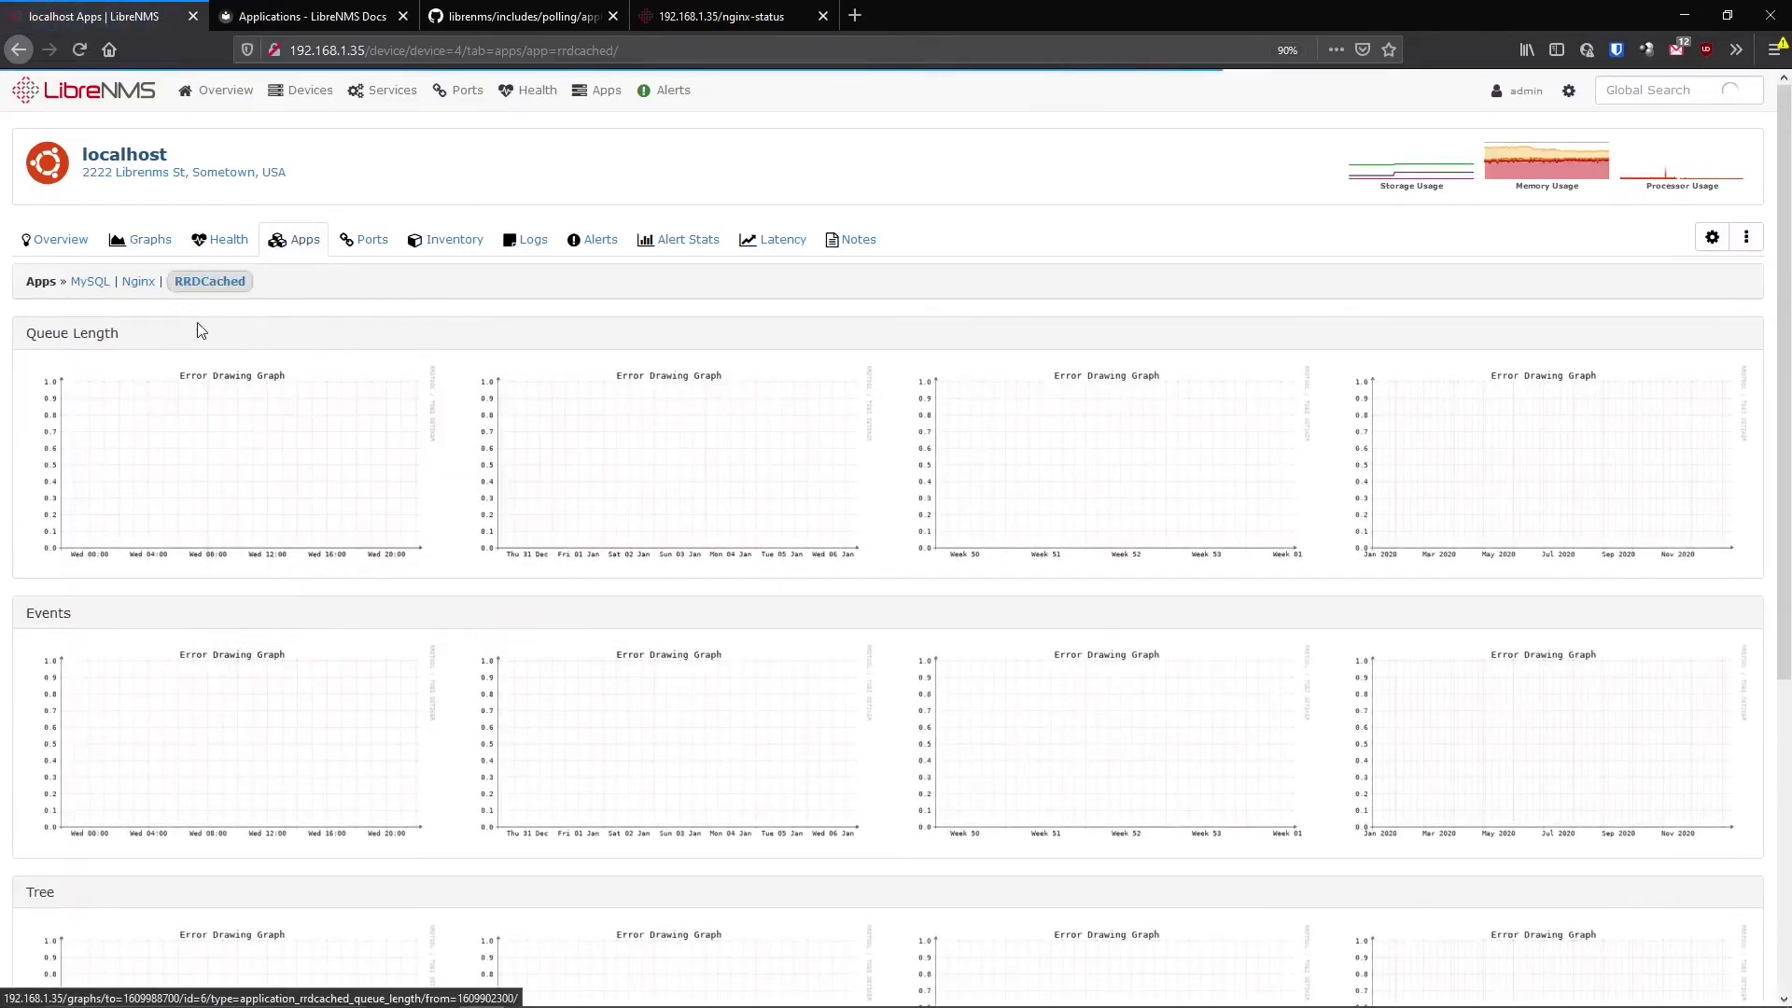
{"action": "left_click", "coordinate": [150, 285]}
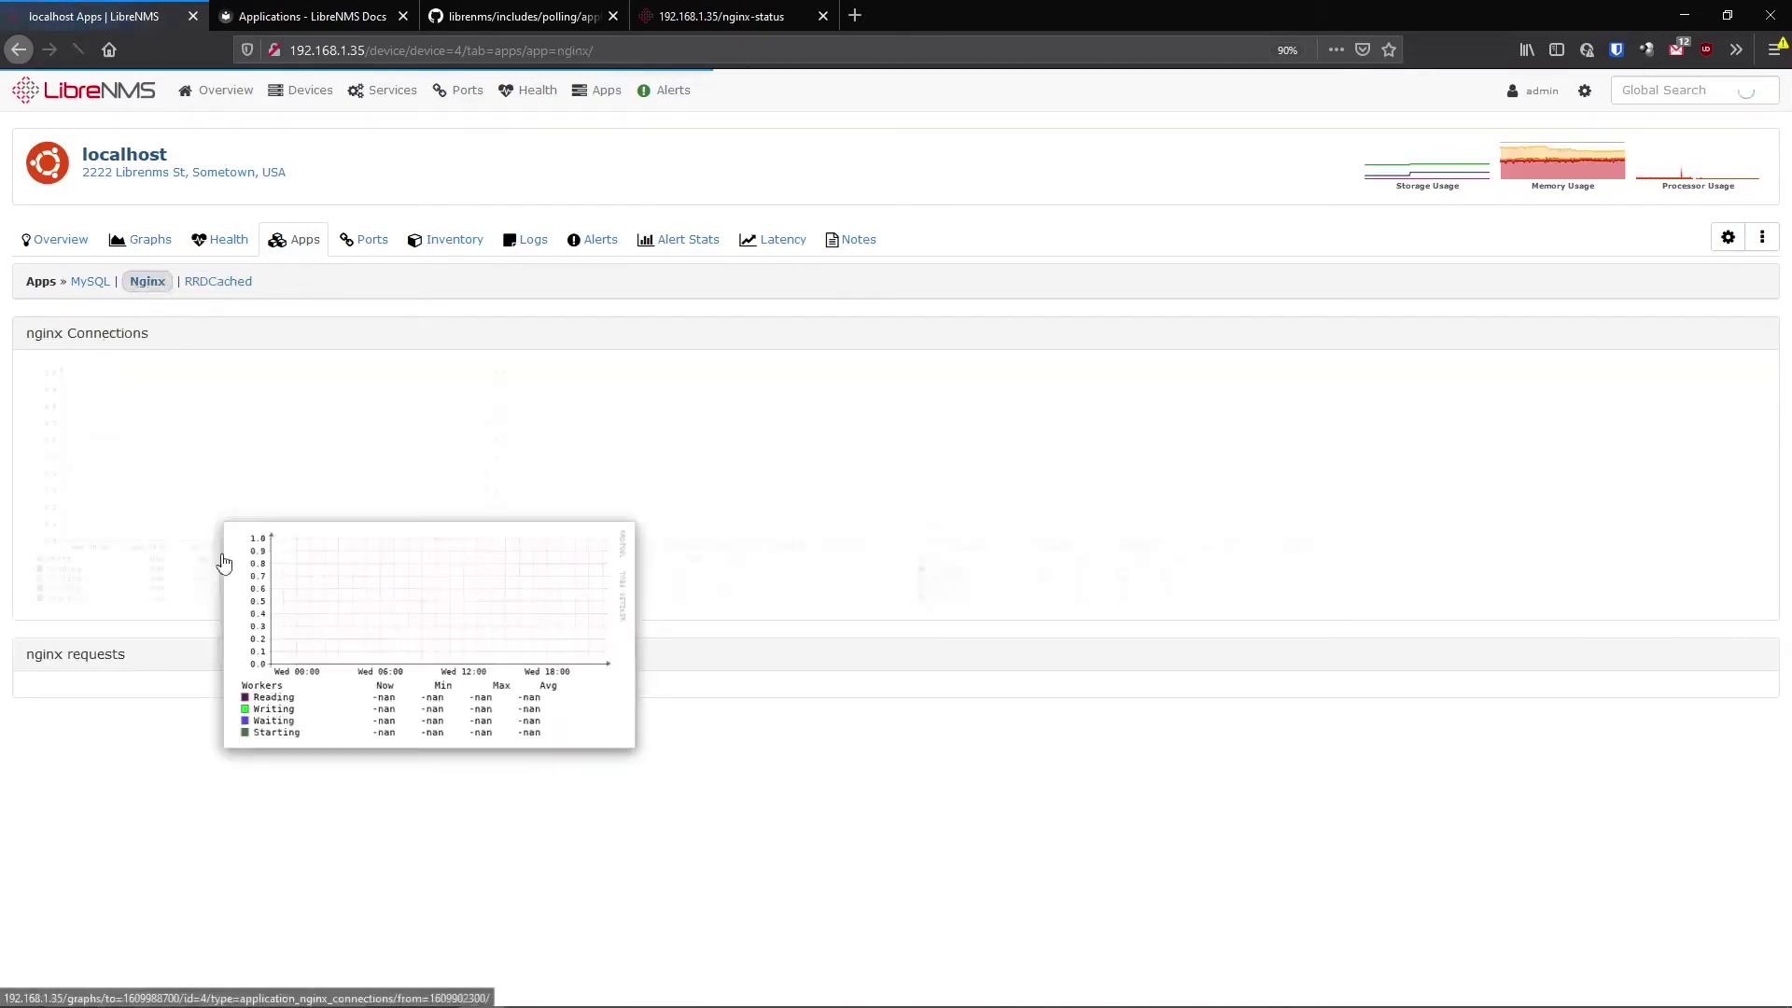
- Run a poller debug capture, reset page zoom, and search the output for 'rrdc'
{"action": "left_click", "coordinate": [89, 282]}
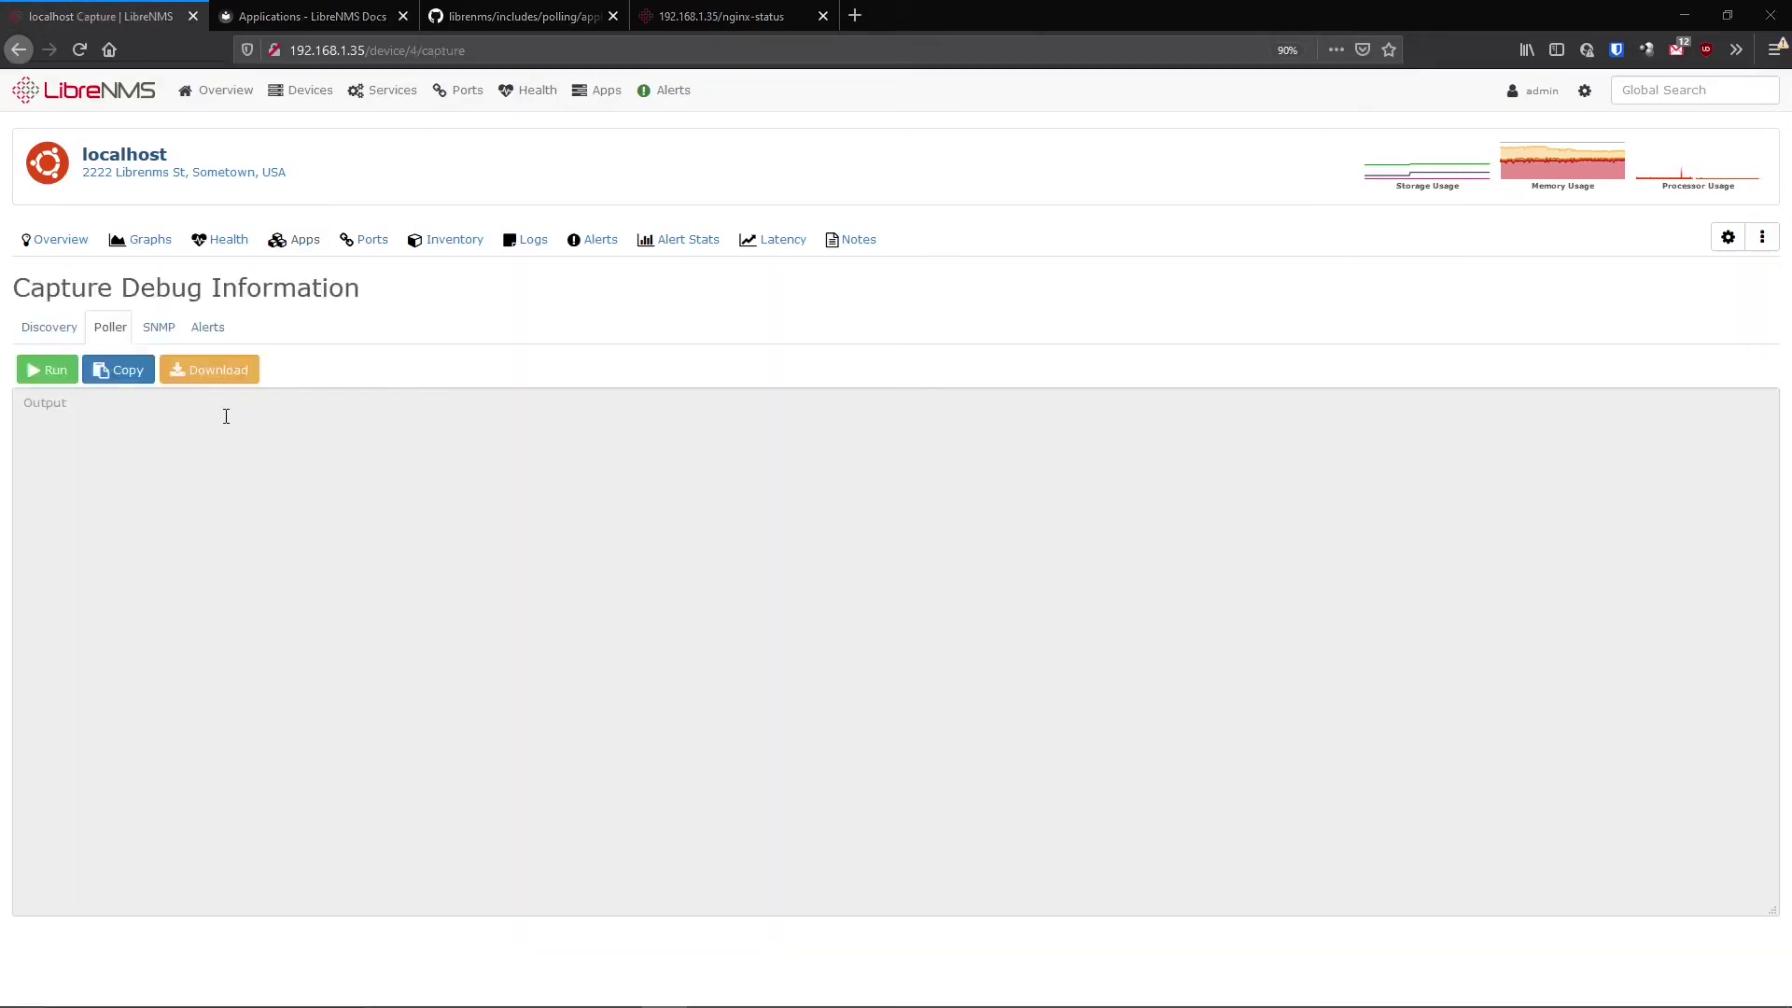
{"action": "left_click", "coordinate": [110, 327]}
{"action": "left_click", "coordinate": [53, 371]}
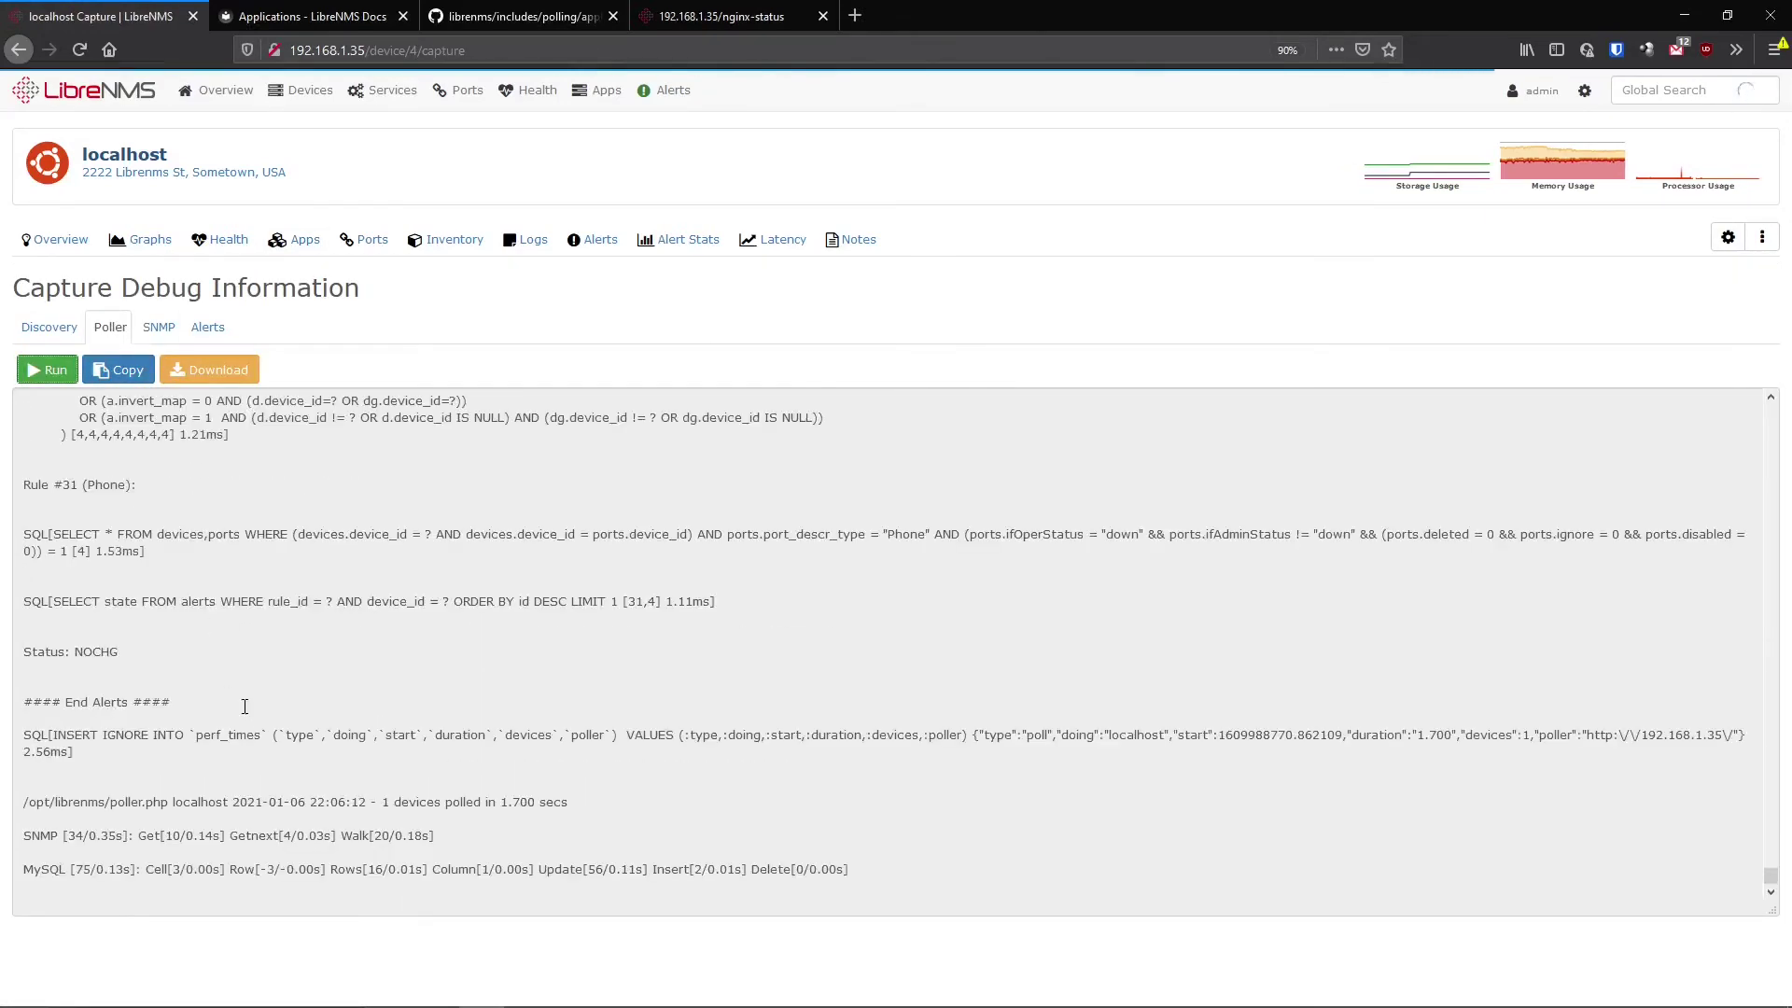
{"action": "scroll", "coordinate": [441, 712], "scroll_direction": "up", "scroll_amount": 15}
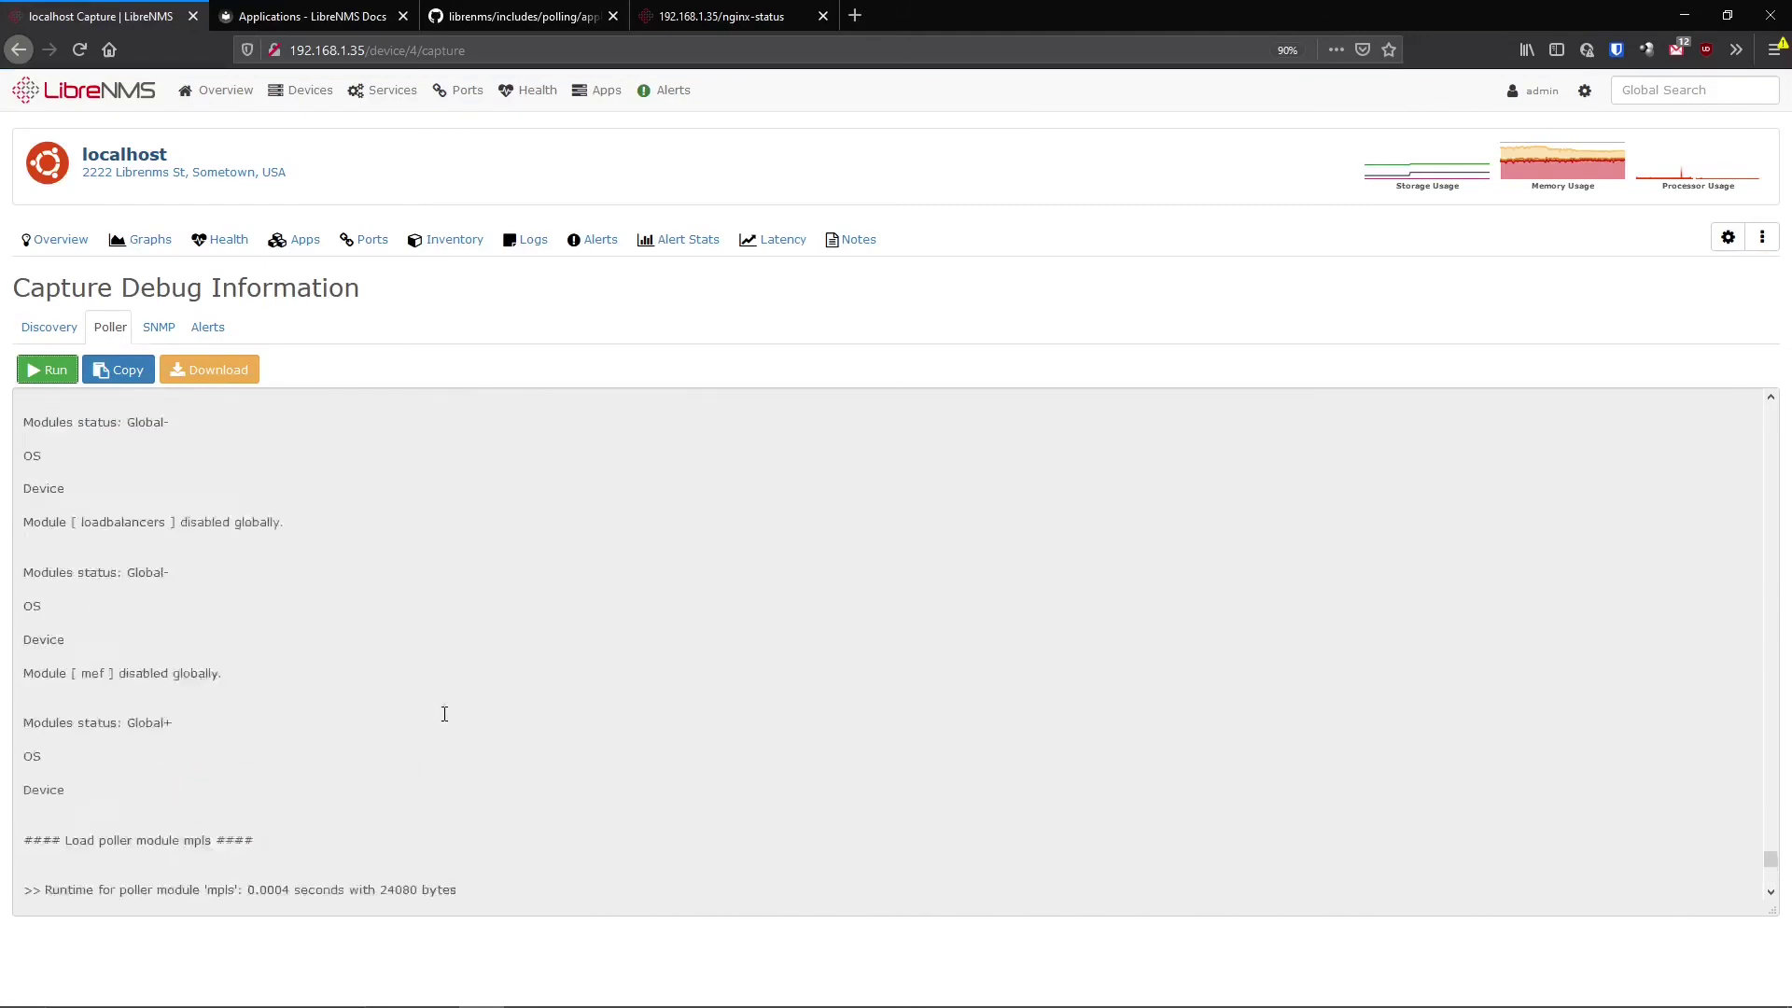
{"action": "key", "text": "ctrl+0"}
{"action": "key", "text": "ctrl+f"}
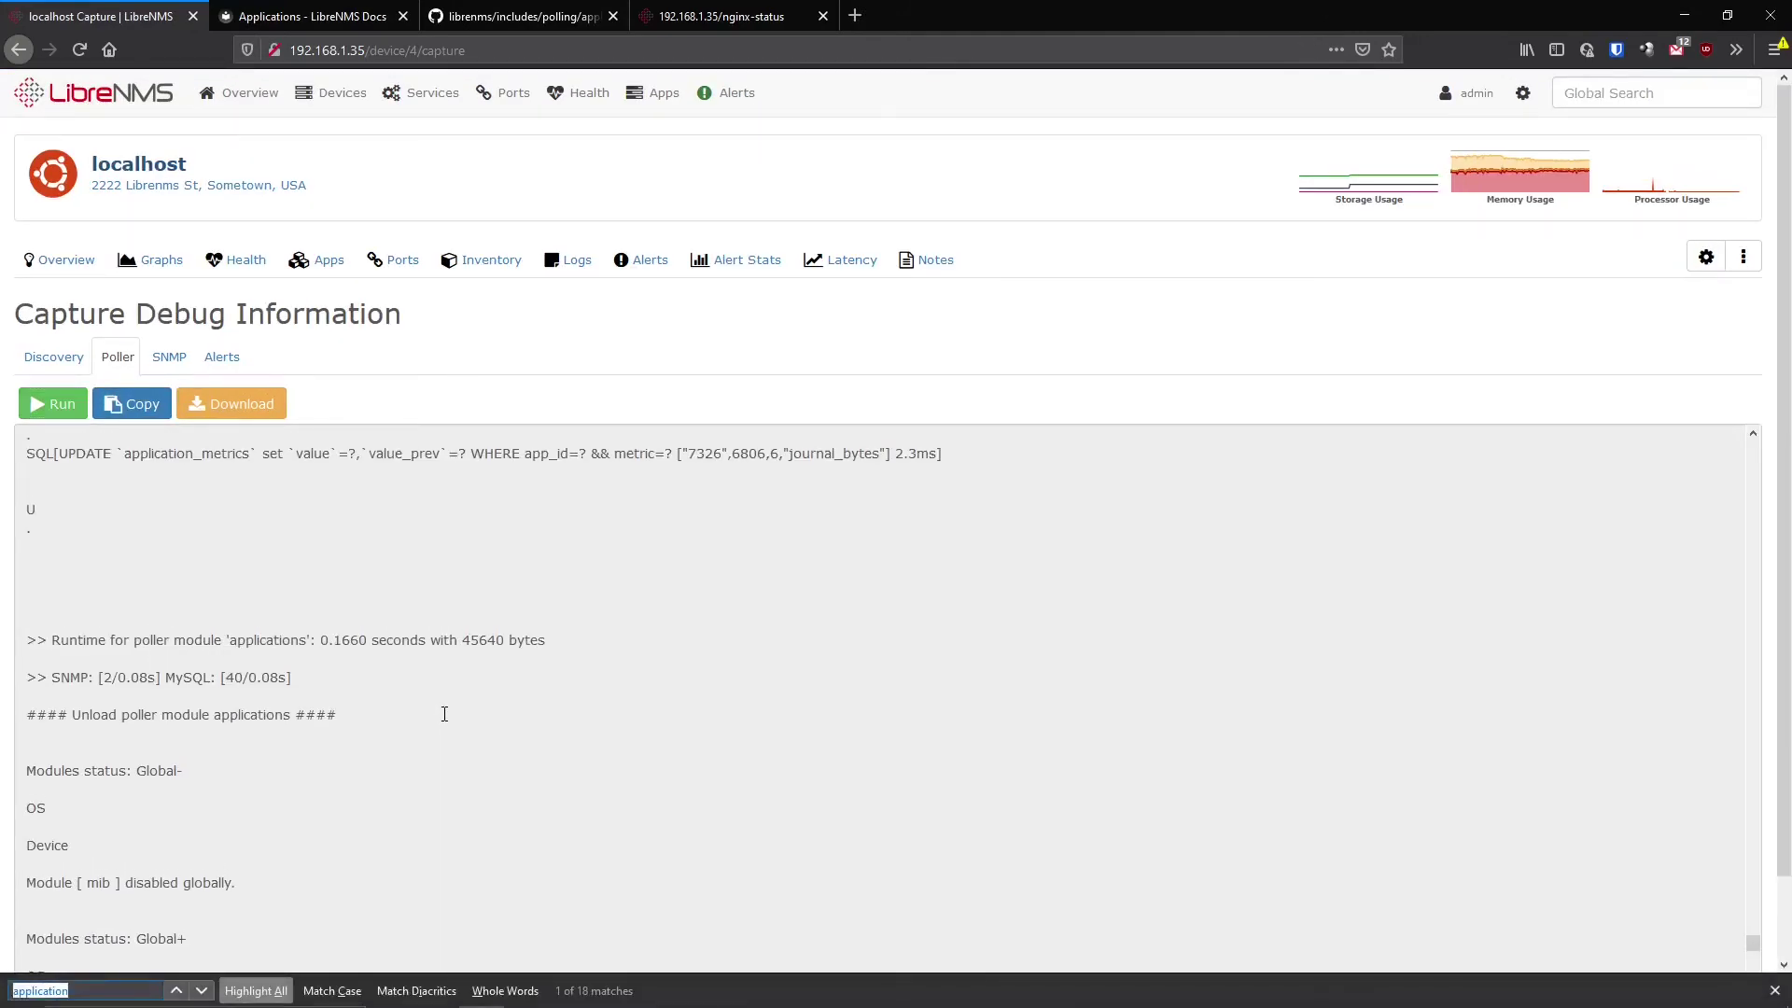
{"action": "type", "text": "rrdc"}
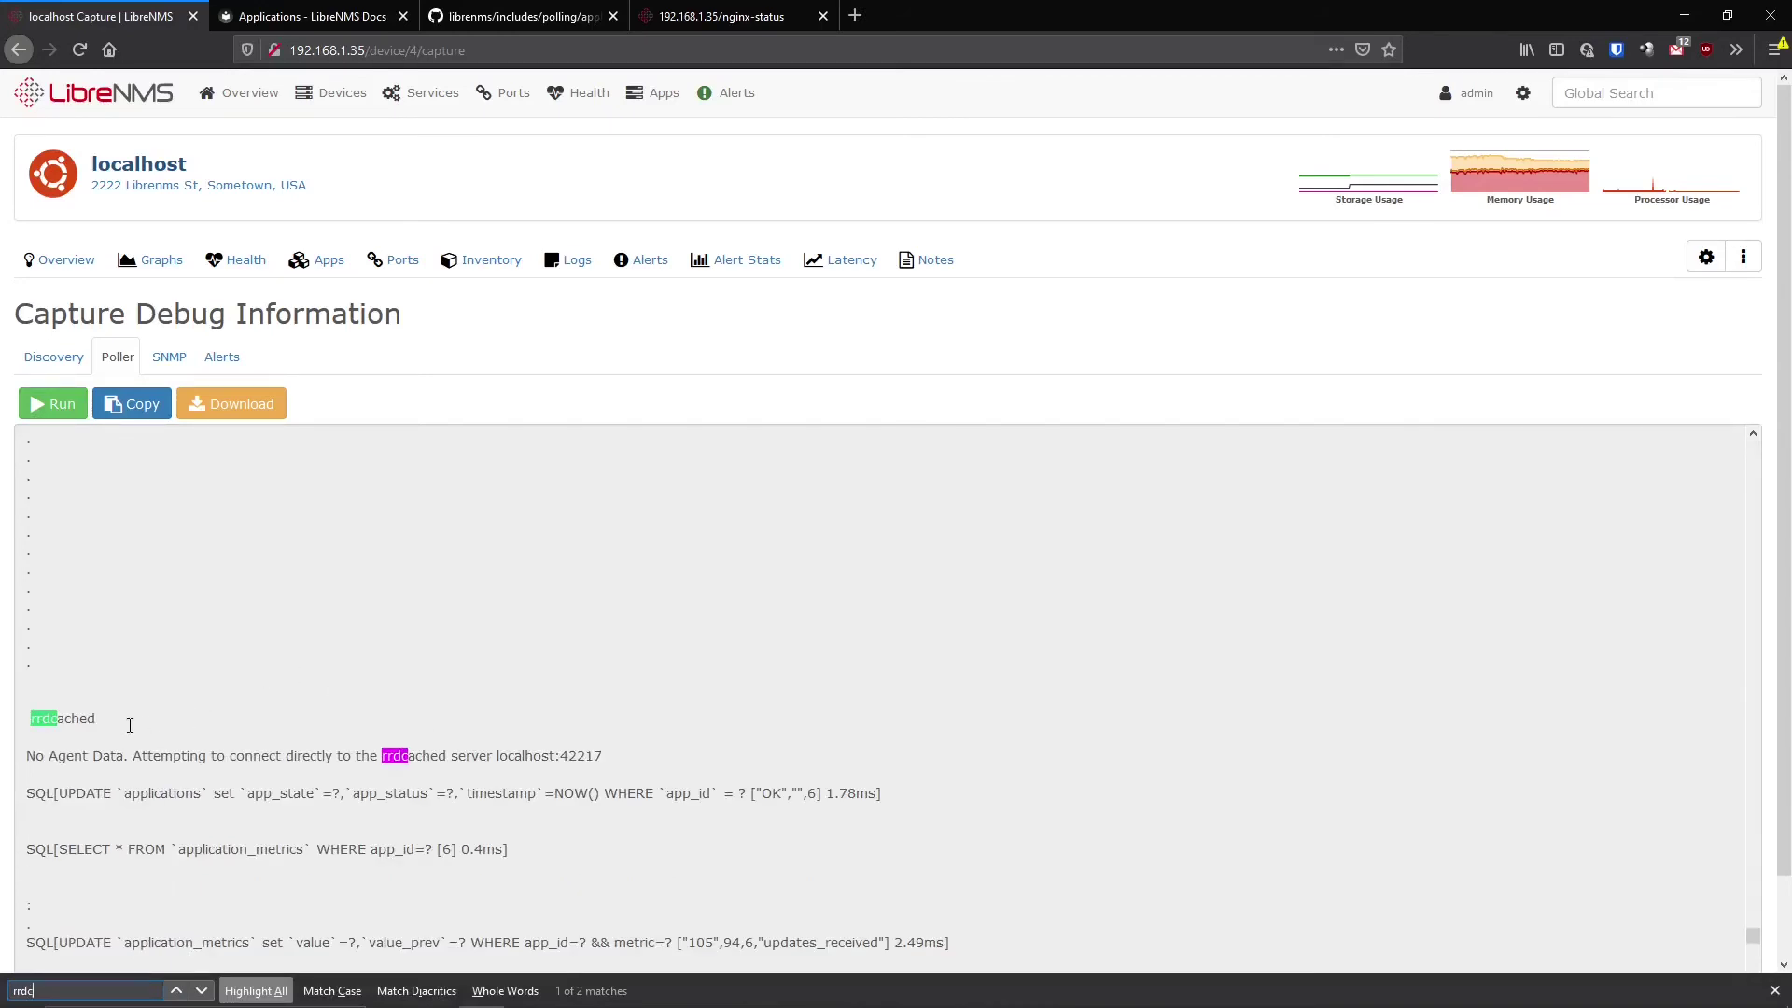
- Highlight 'localhost:42217' in the rrdcached output and scroll through the collected metrics
{"action": "left_click_drag", "start_coordinate": [135, 761], "coordinate": [49, 756]}
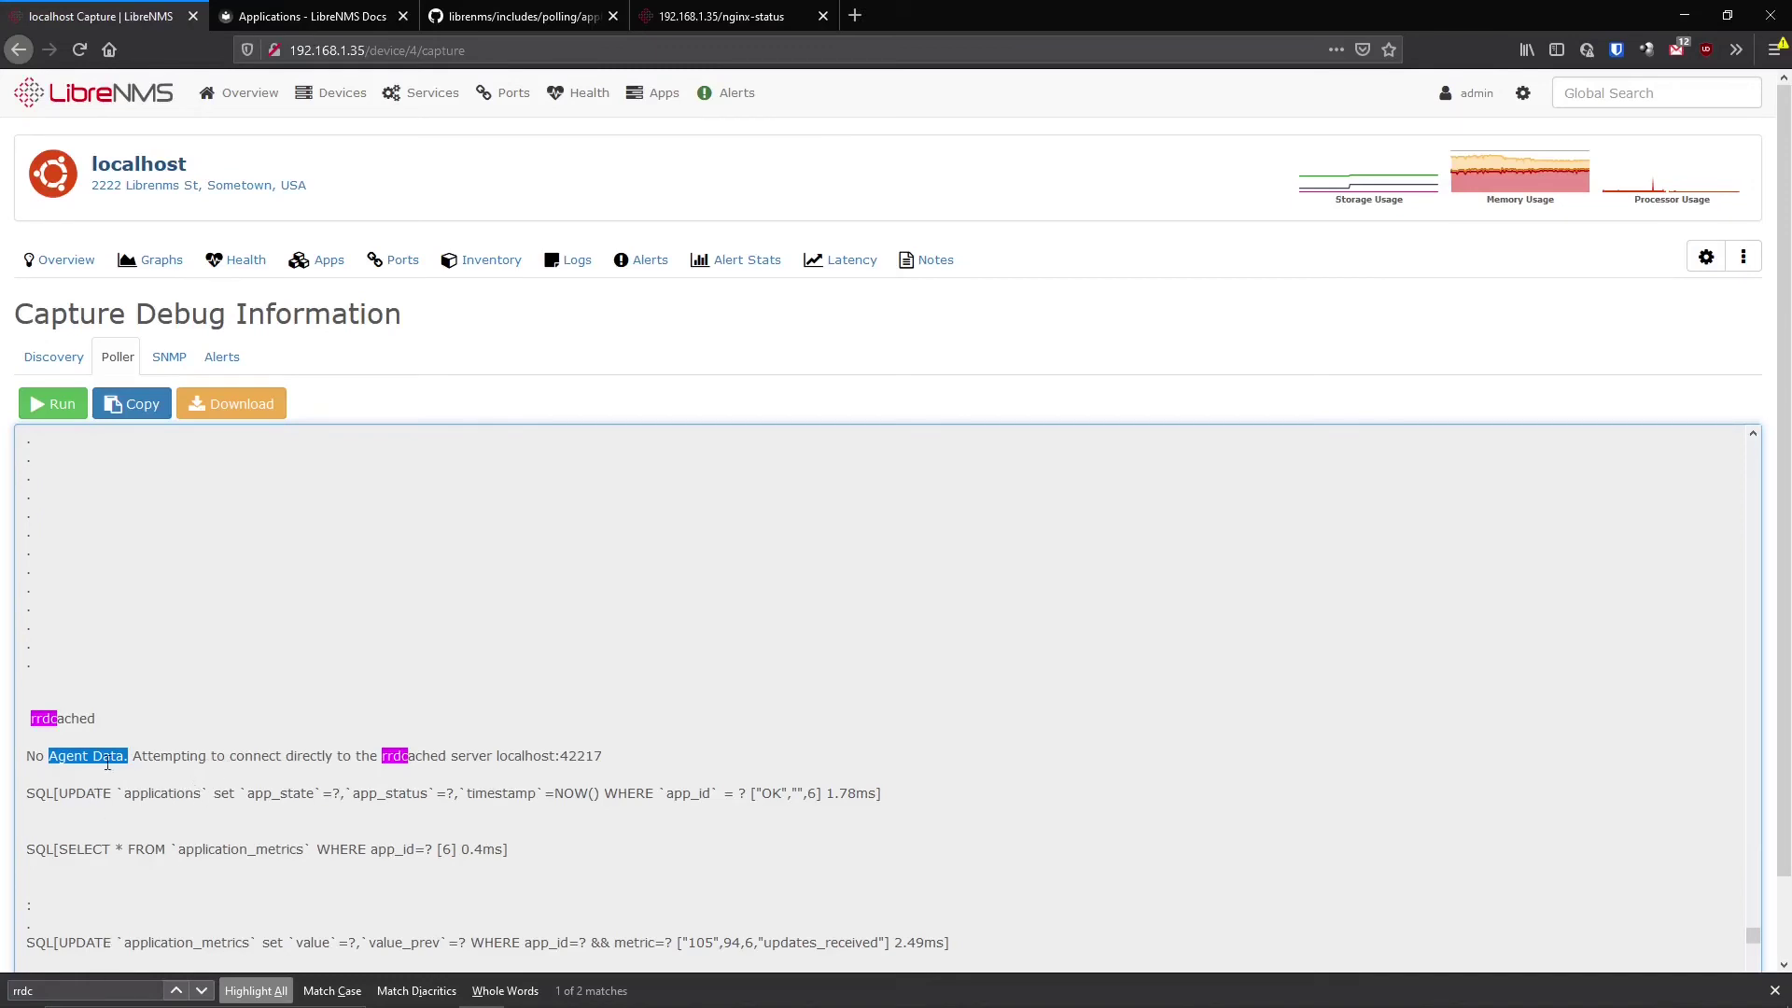
{"action": "left_click_drag", "start_coordinate": [609, 761], "coordinate": [485, 758]}
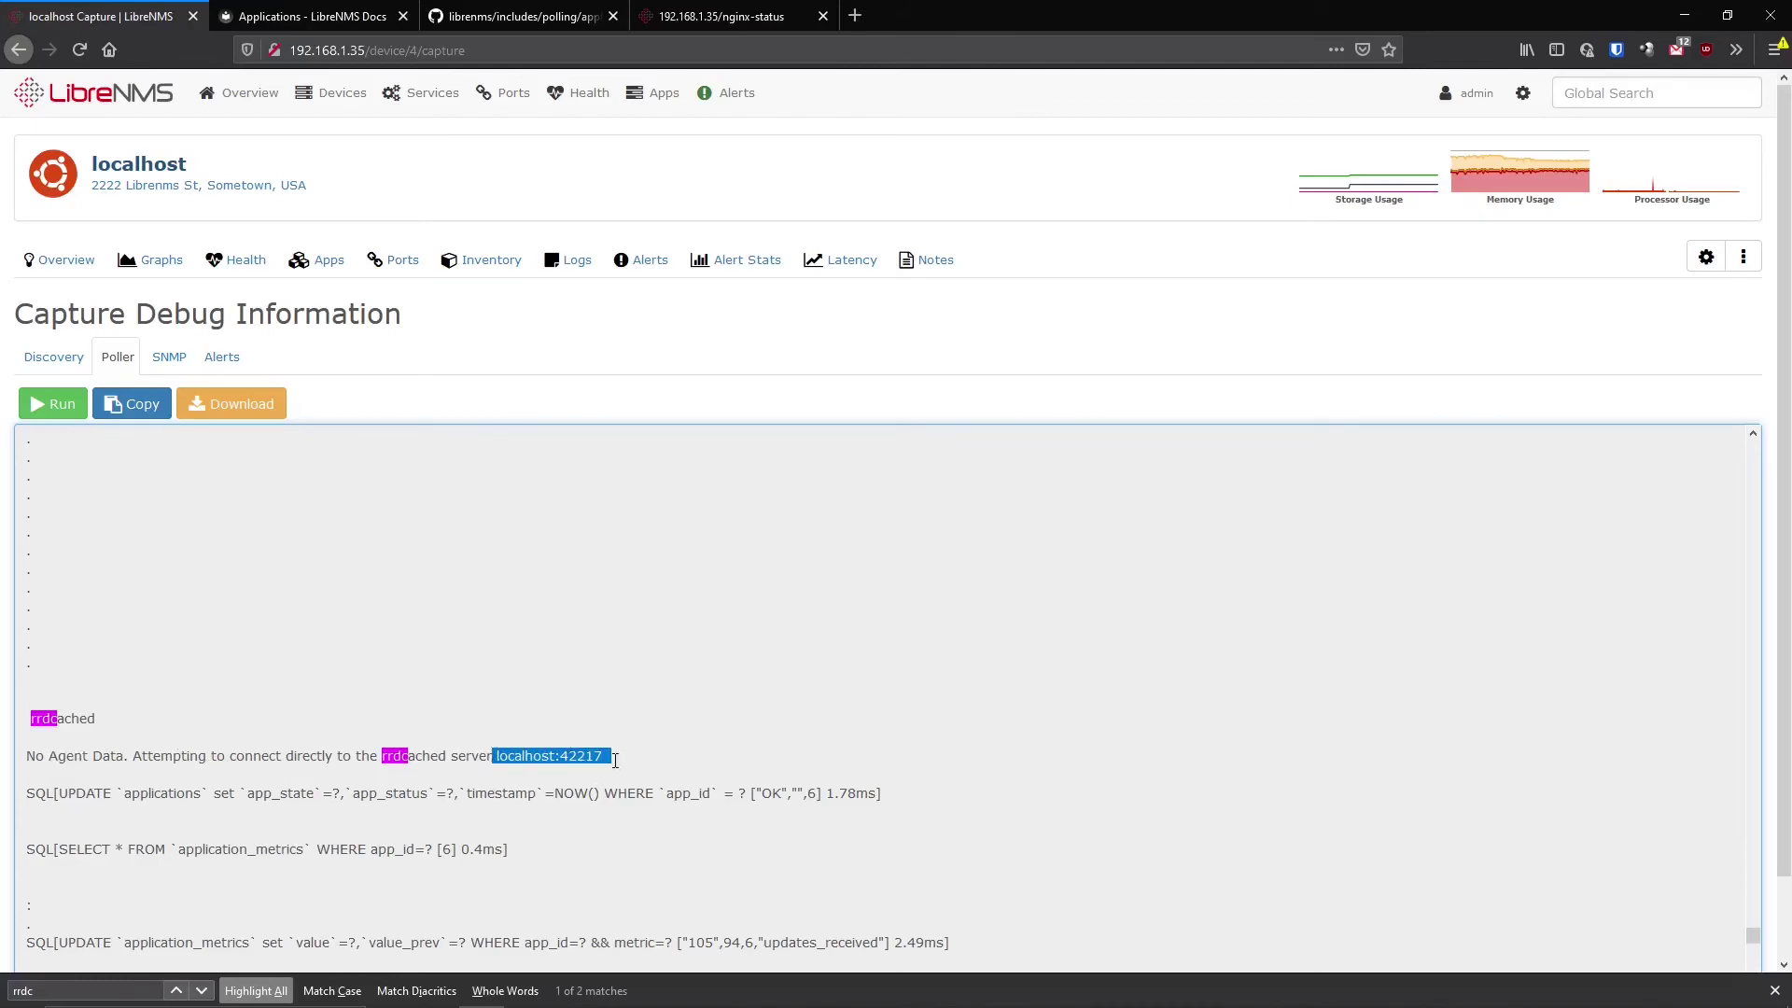
{"action": "scroll", "coordinate": [602, 768], "scroll_direction": "down", "scroll_amount": 2}
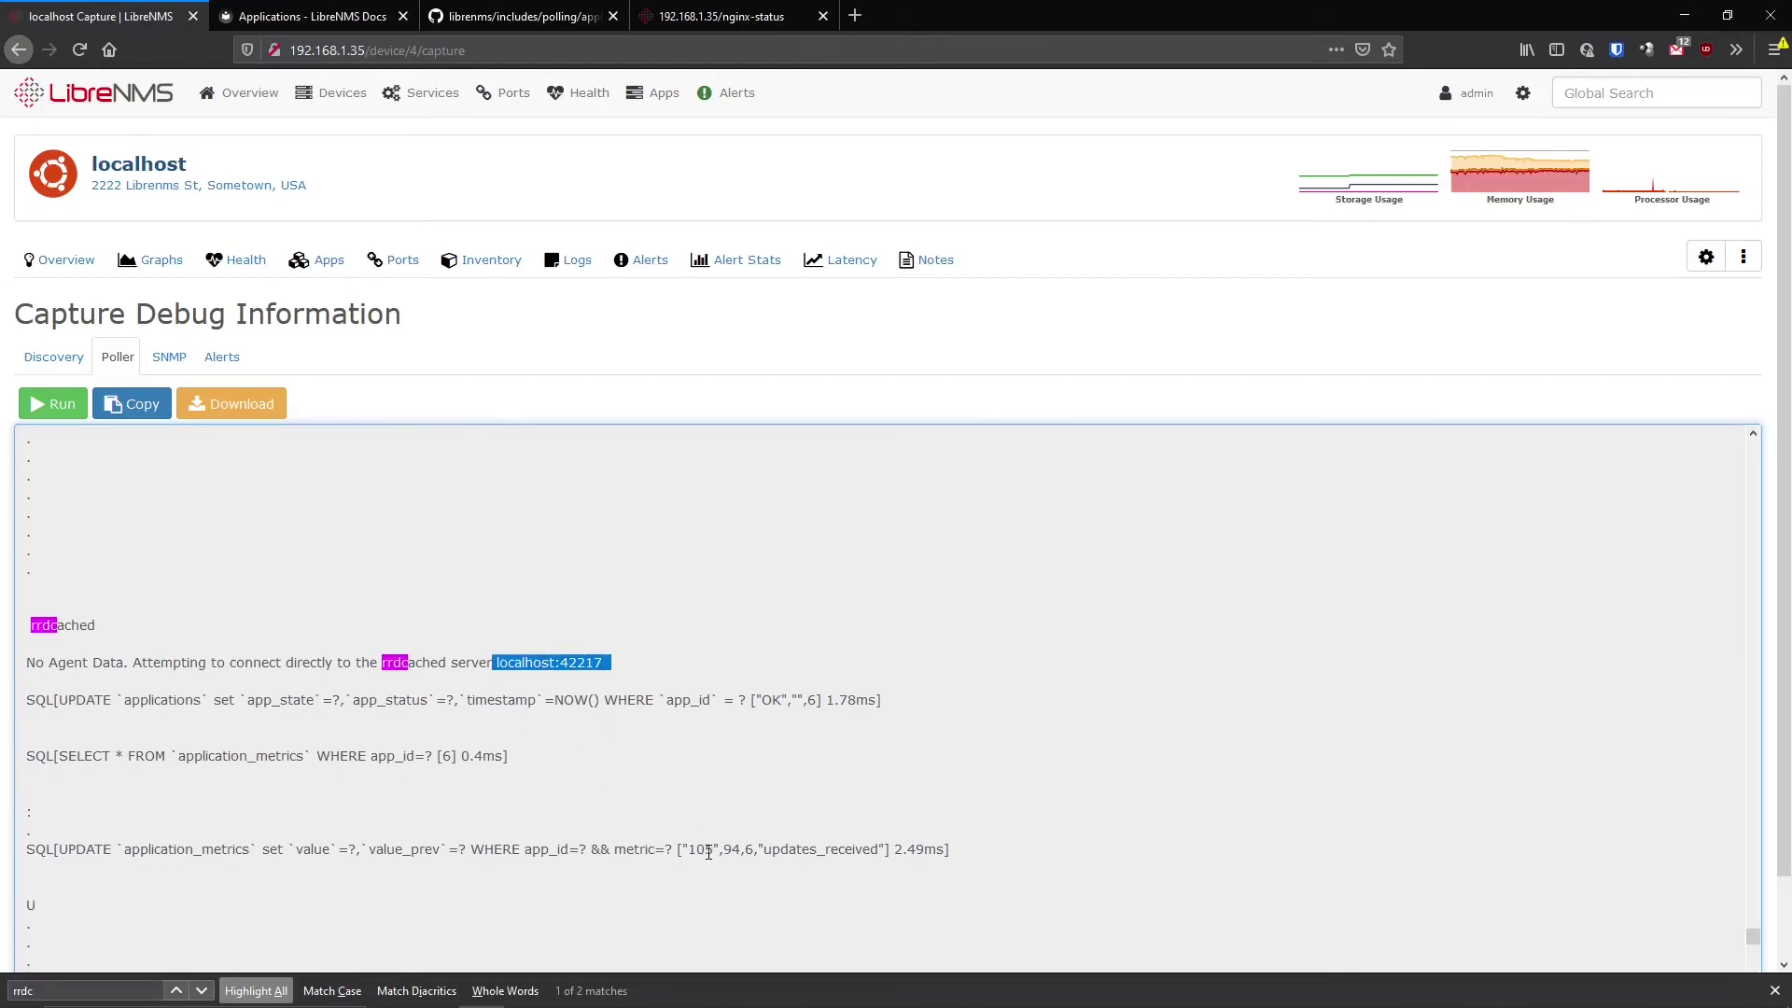
{"action": "scroll", "coordinate": [229, 821], "scroll_direction": "down", "scroll_amount": 2}
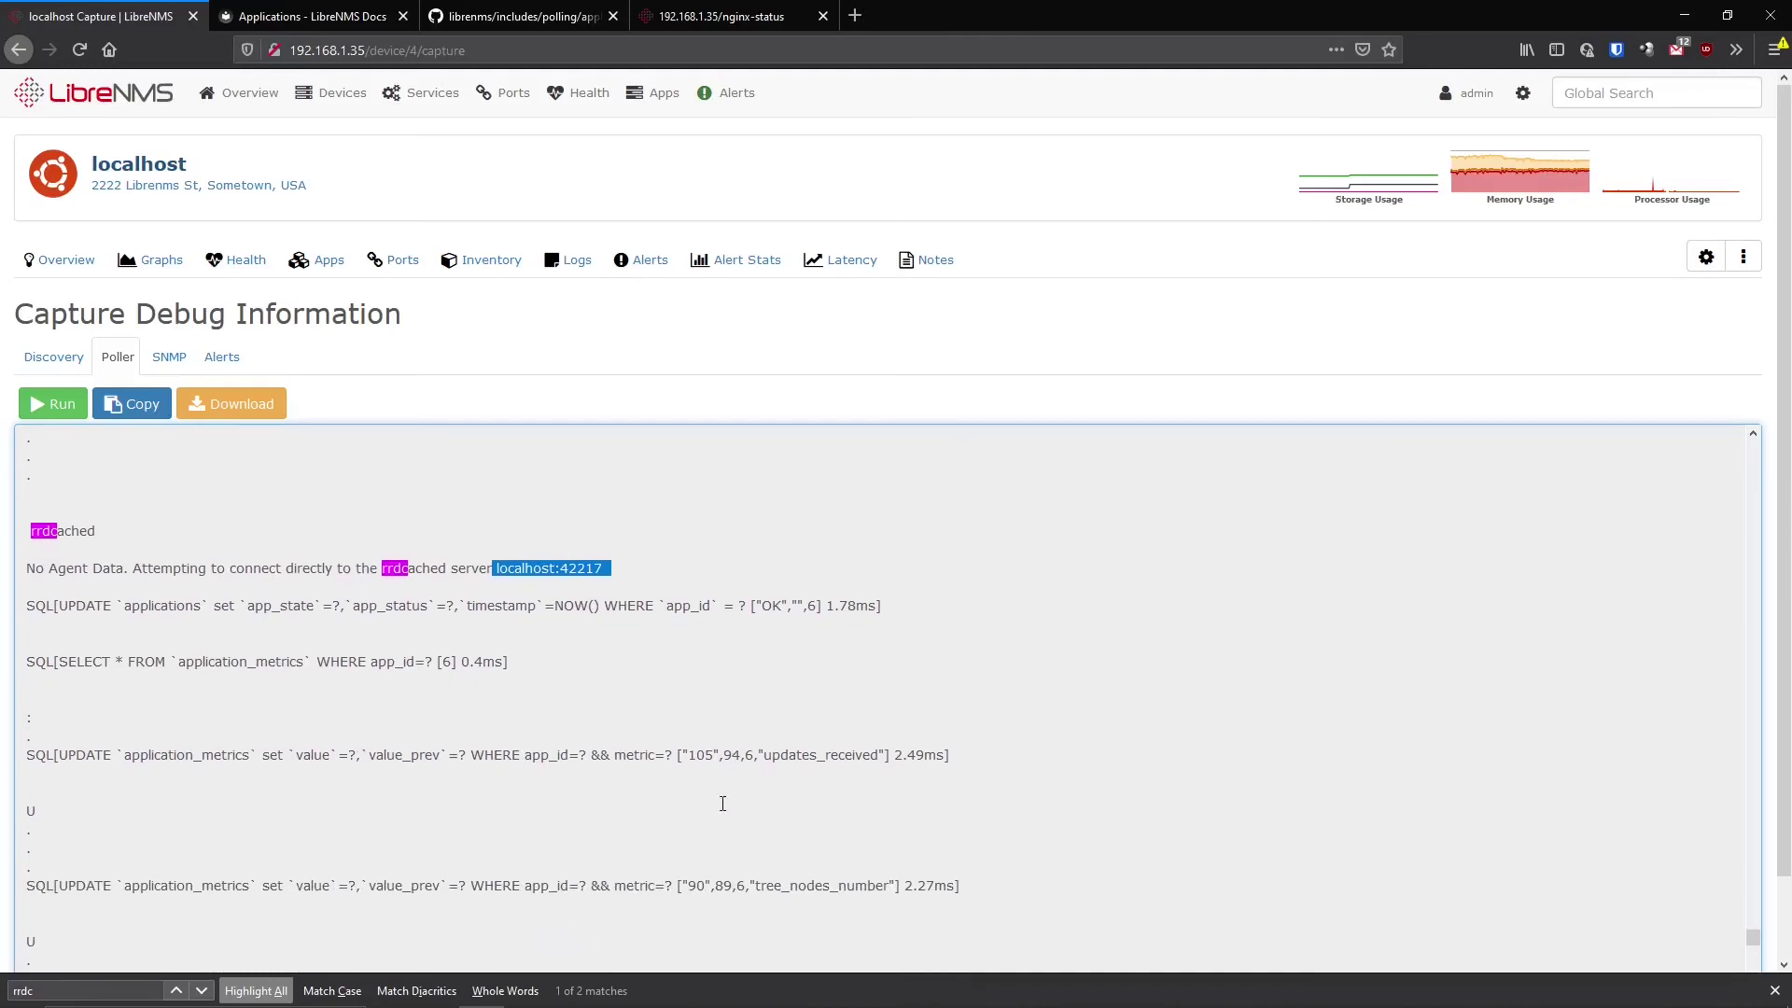
{"action": "scroll", "coordinate": [727, 801], "scroll_direction": "down", "scroll_amount": 2}
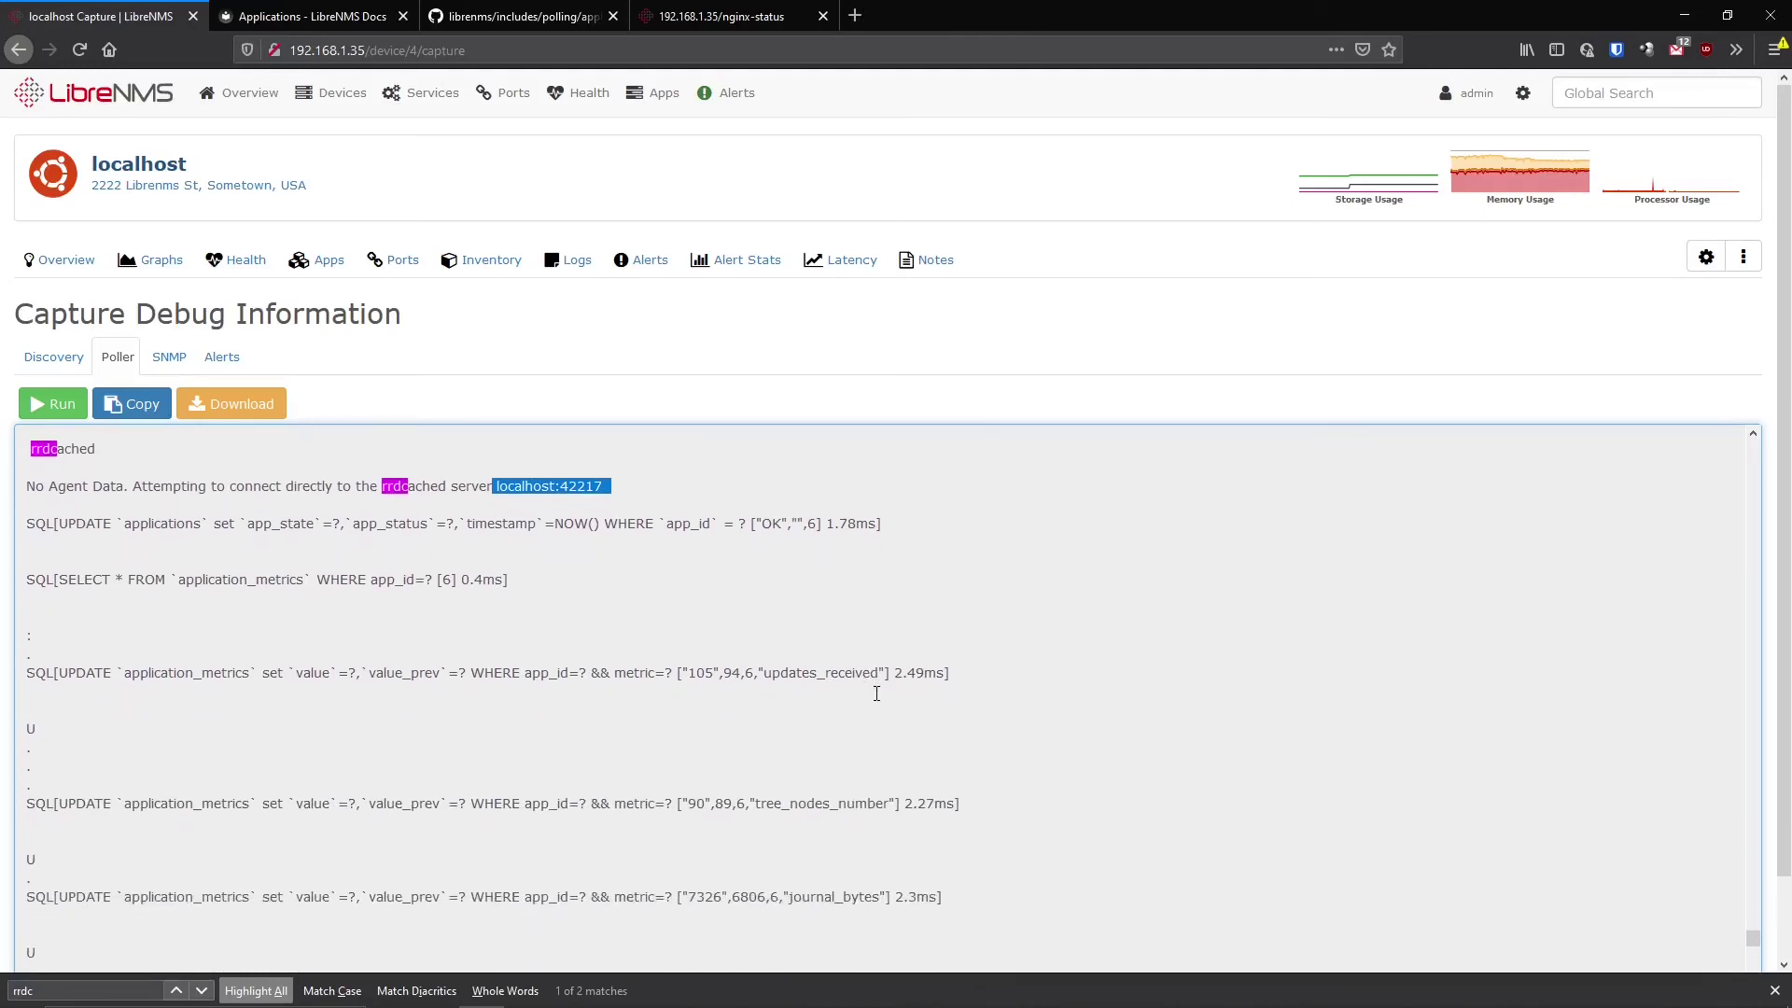
{"action": "scroll", "coordinate": [876, 694], "scroll_direction": "down", "scroll_amount": 1}
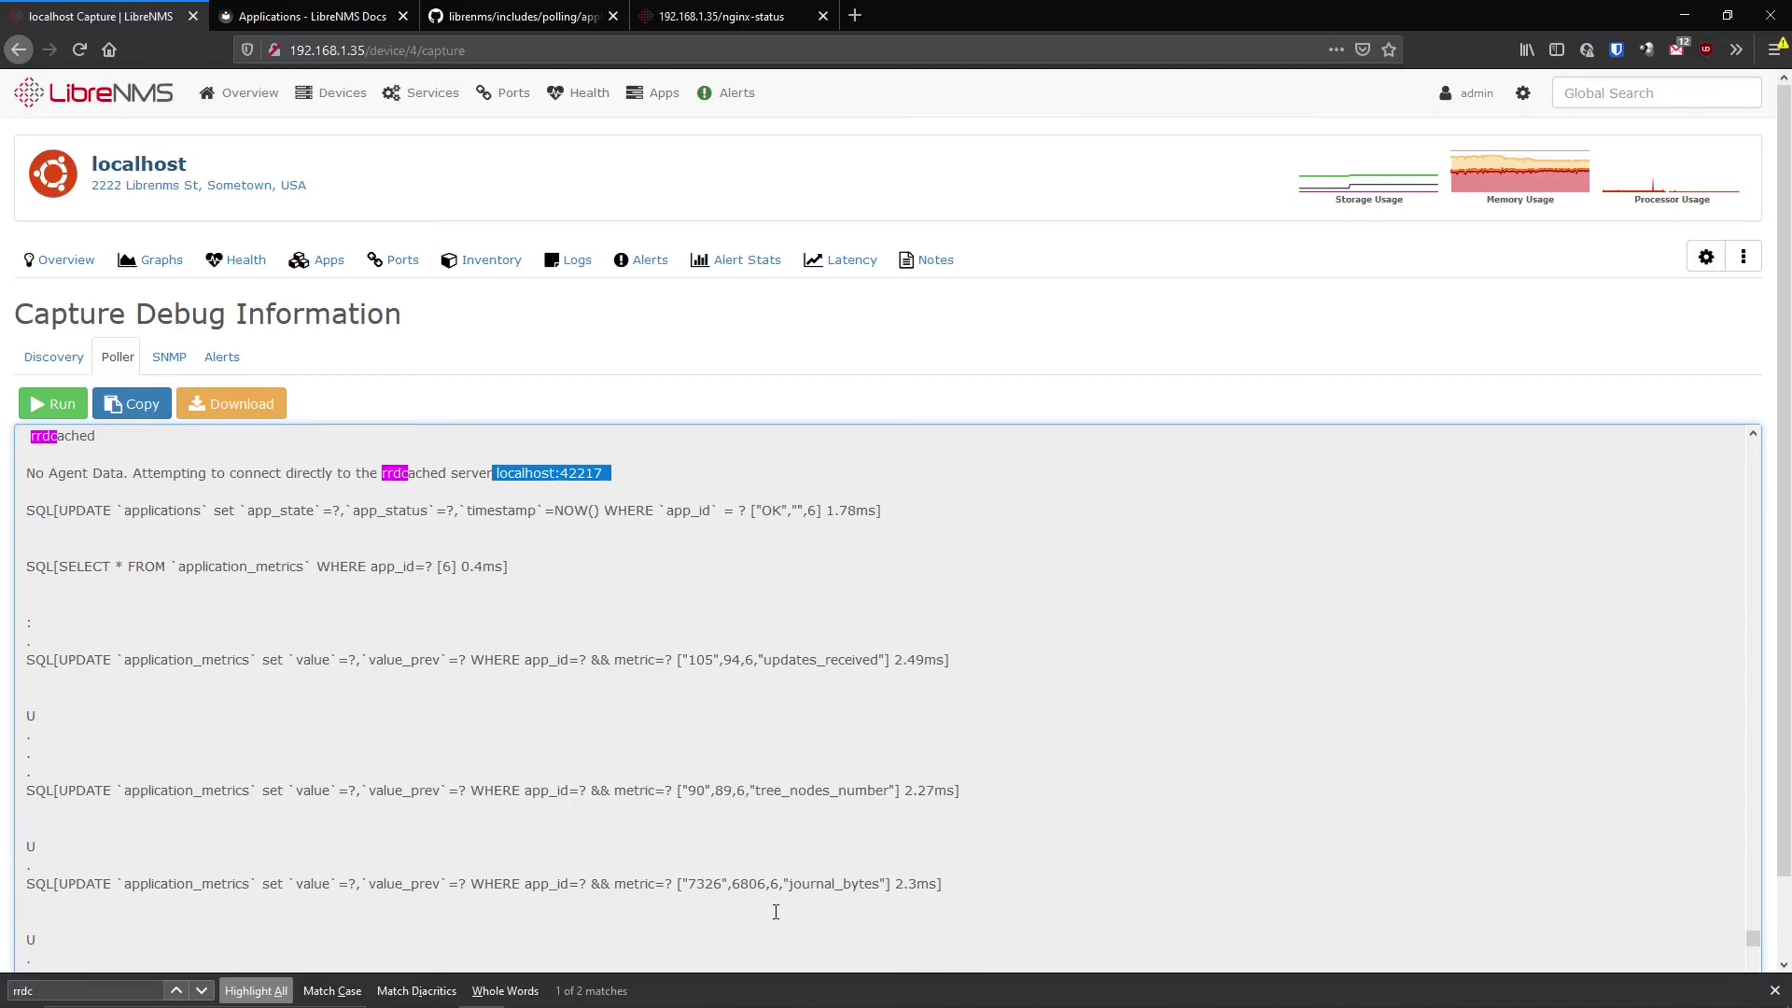
{"action": "scroll", "coordinate": [800, 889], "scroll_direction": "down", "scroll_amount": 5}
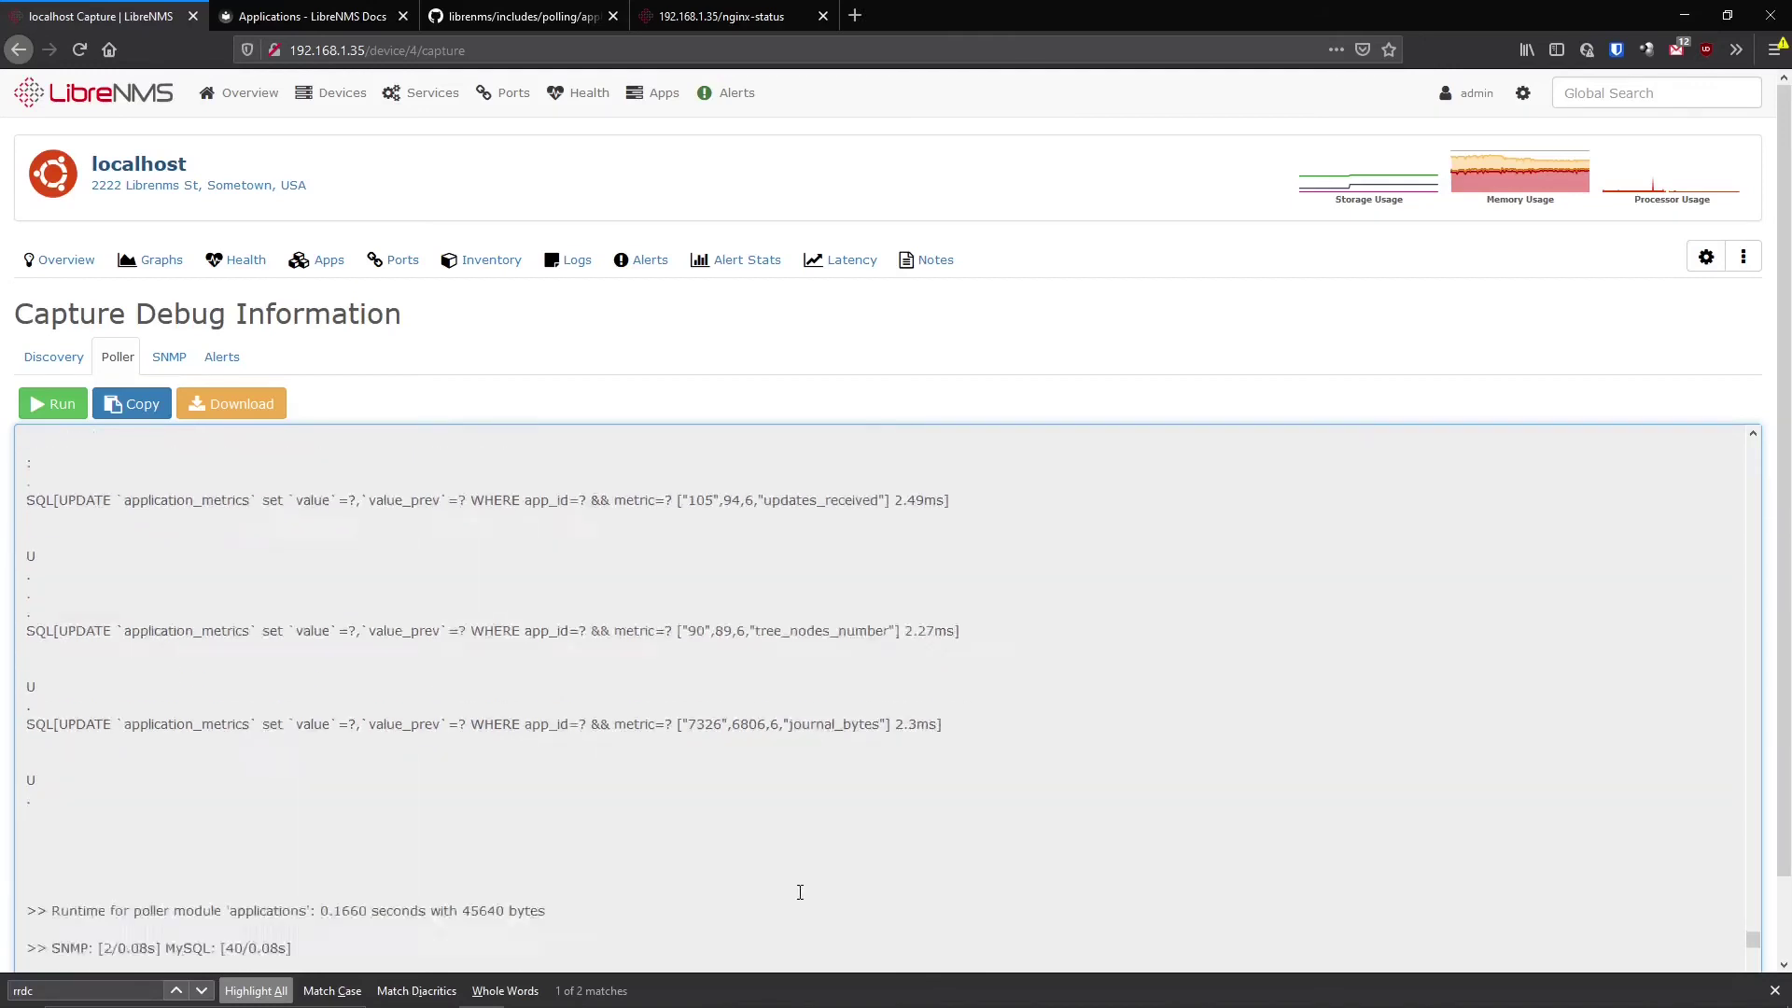
{"action": "scroll", "coordinate": [806, 857], "scroll_direction": "up", "scroll_amount": 3}
{"action": "scroll", "coordinate": [805, 857], "scroll_direction": "up", "scroll_amount": 1}
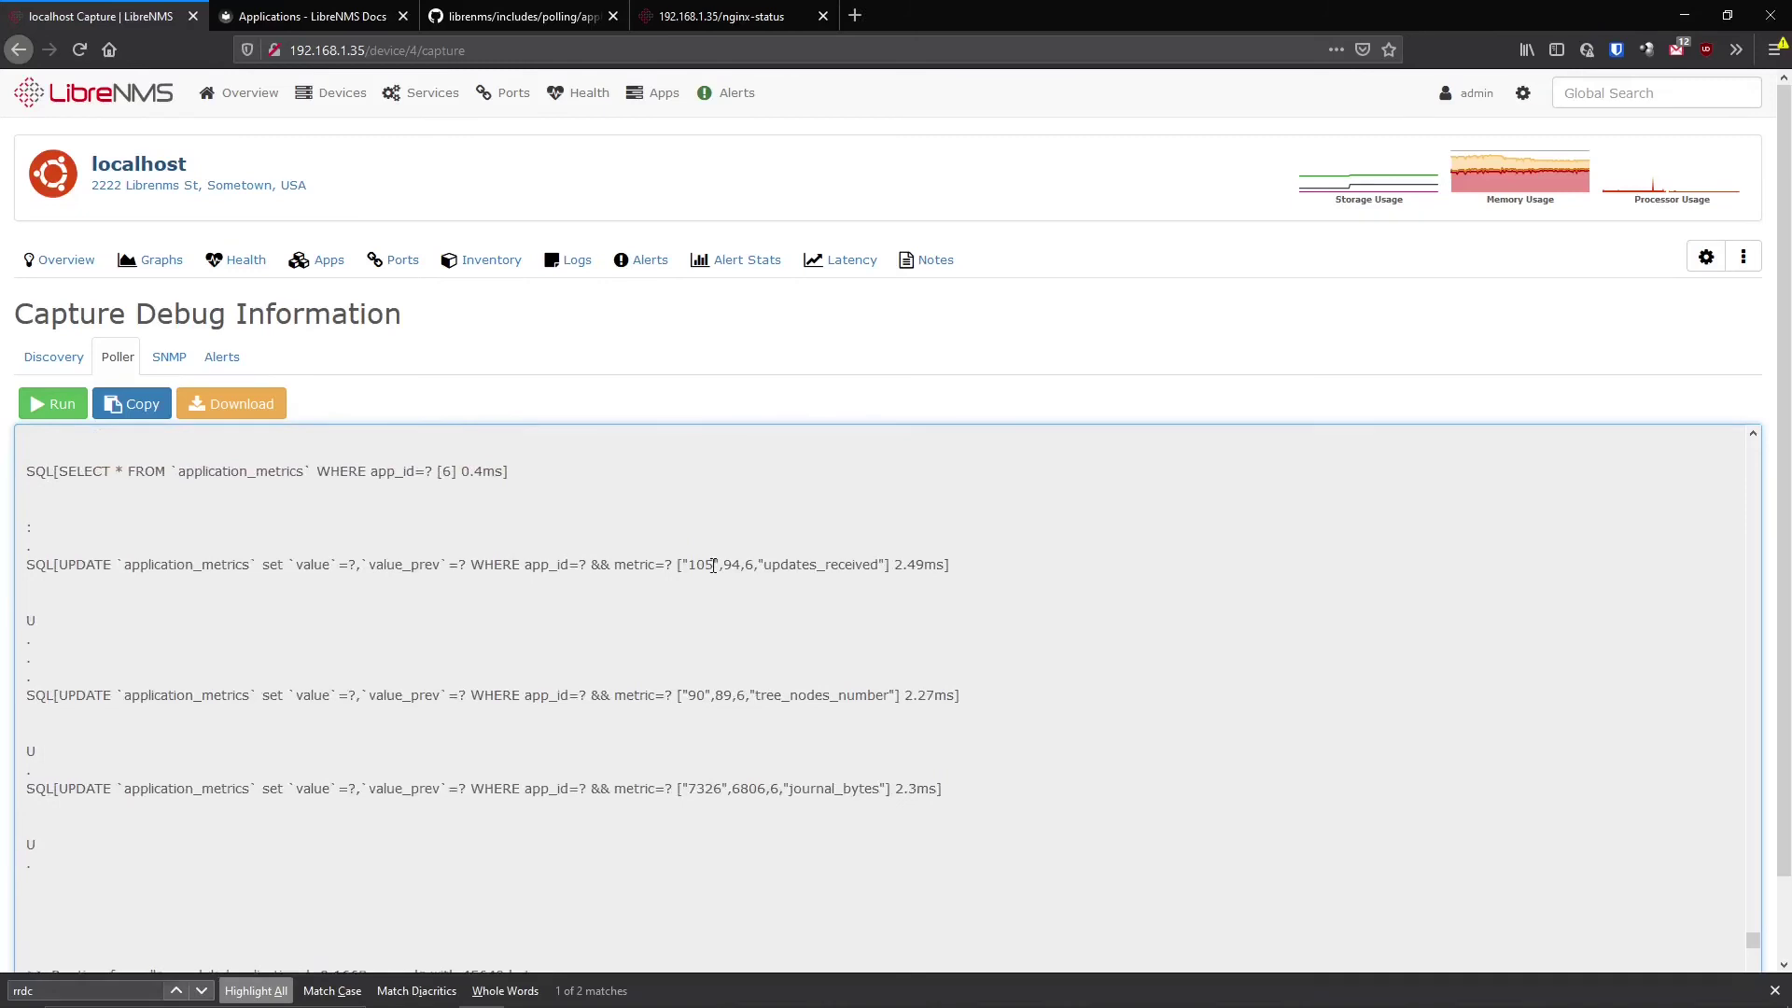
{"action": "scroll", "coordinate": [809, 772], "scroll_direction": "up", "scroll_amount": 3}
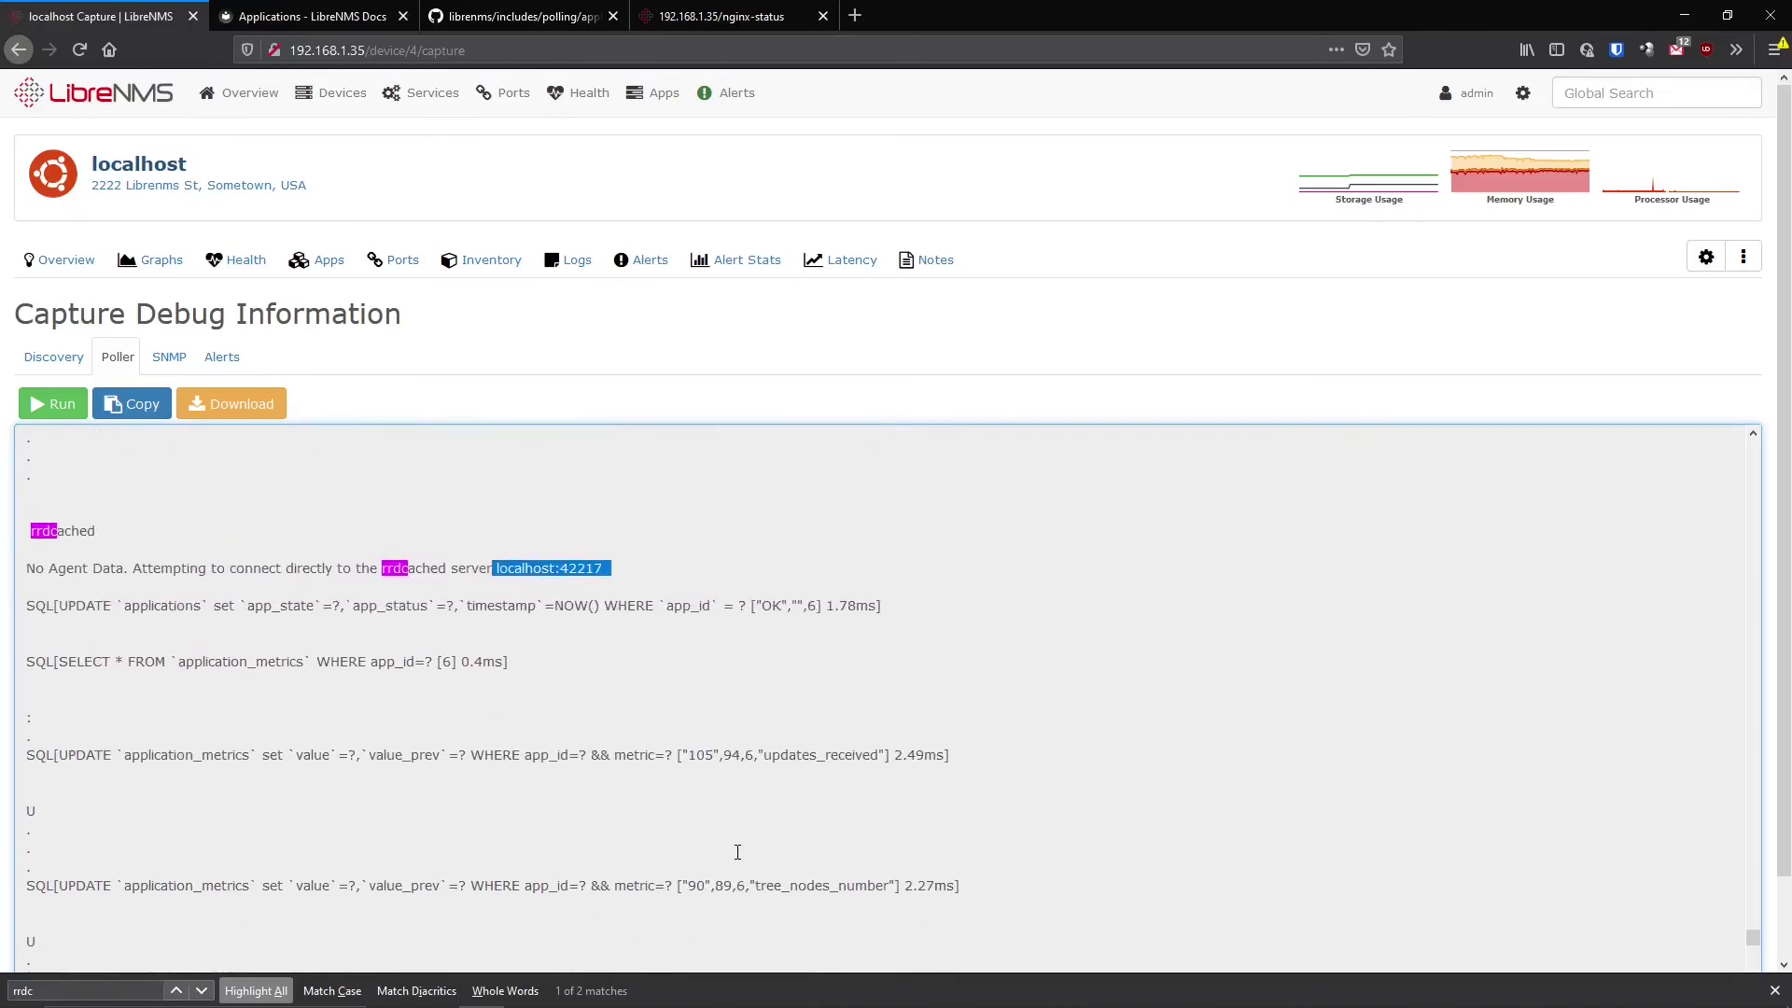
{"action": "scroll", "coordinate": [736, 821], "scroll_direction": "down", "scroll_amount": 3}
{"action": "scroll", "coordinate": [722, 756], "scroll_direction": "up", "scroll_amount": 10}
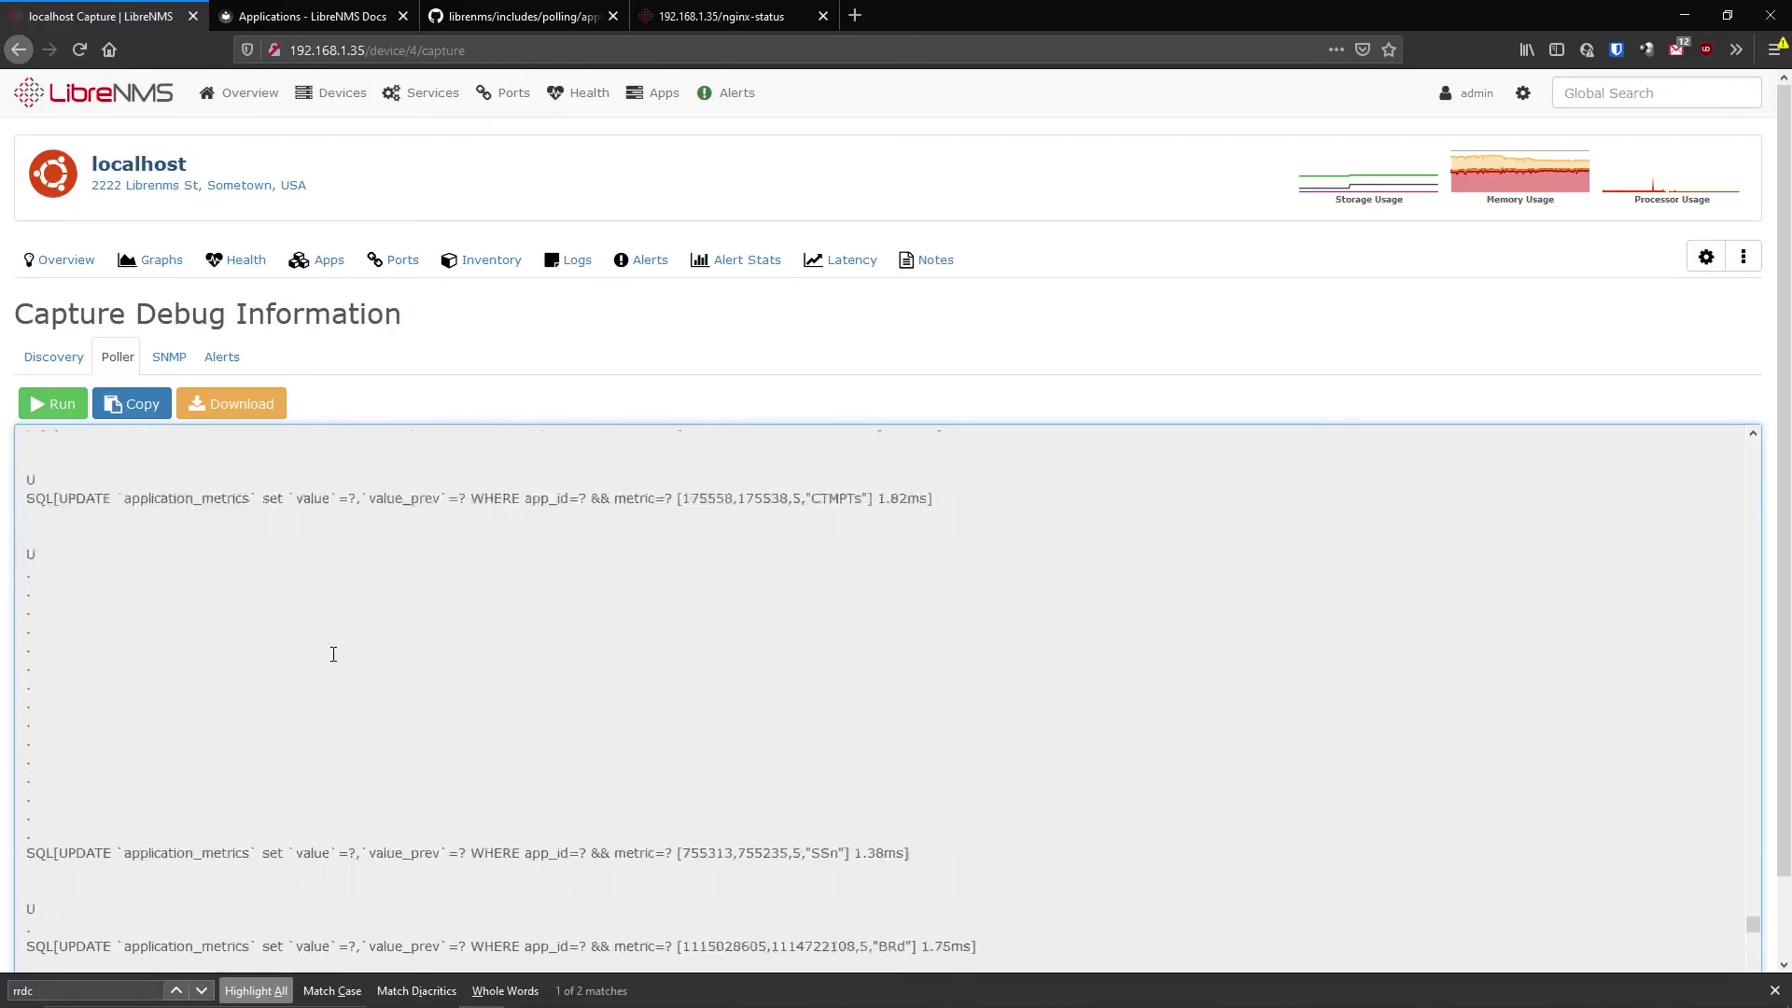
{"action": "scroll", "coordinate": [821, 773], "scroll_direction": "up", "scroll_amount": 10}
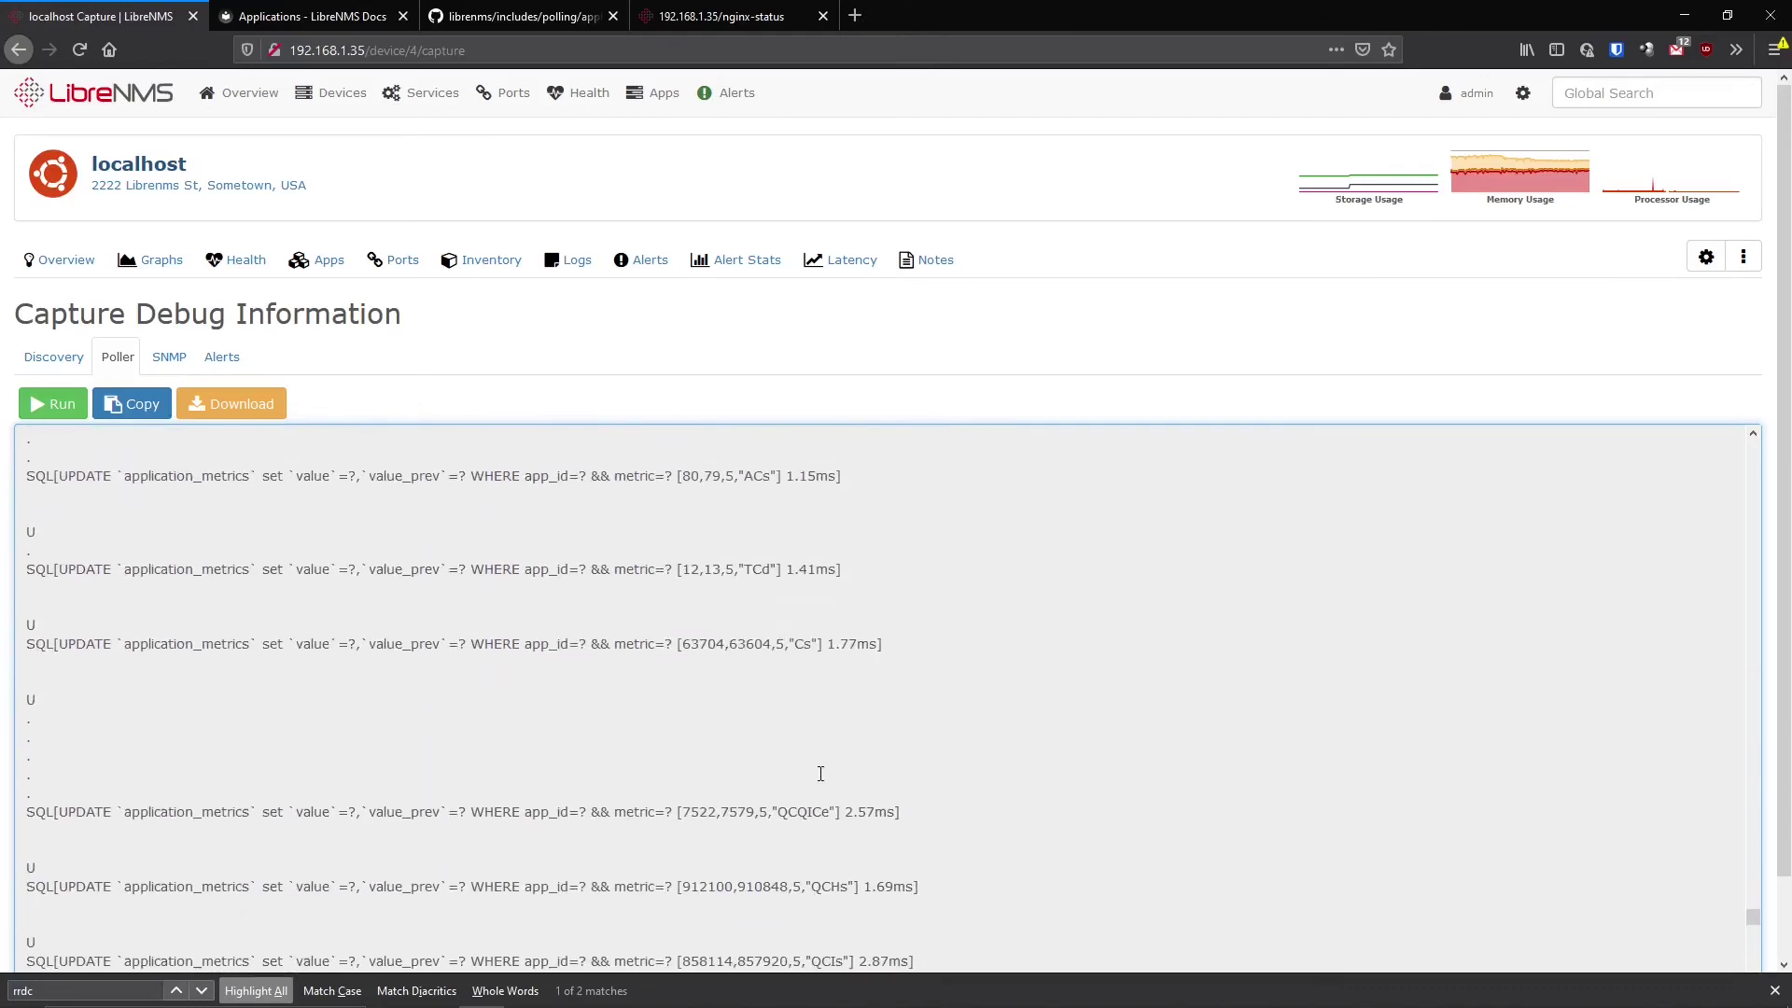
{"action": "scroll", "coordinate": [737, 653], "scroll_direction": "up", "scroll_amount": 10}
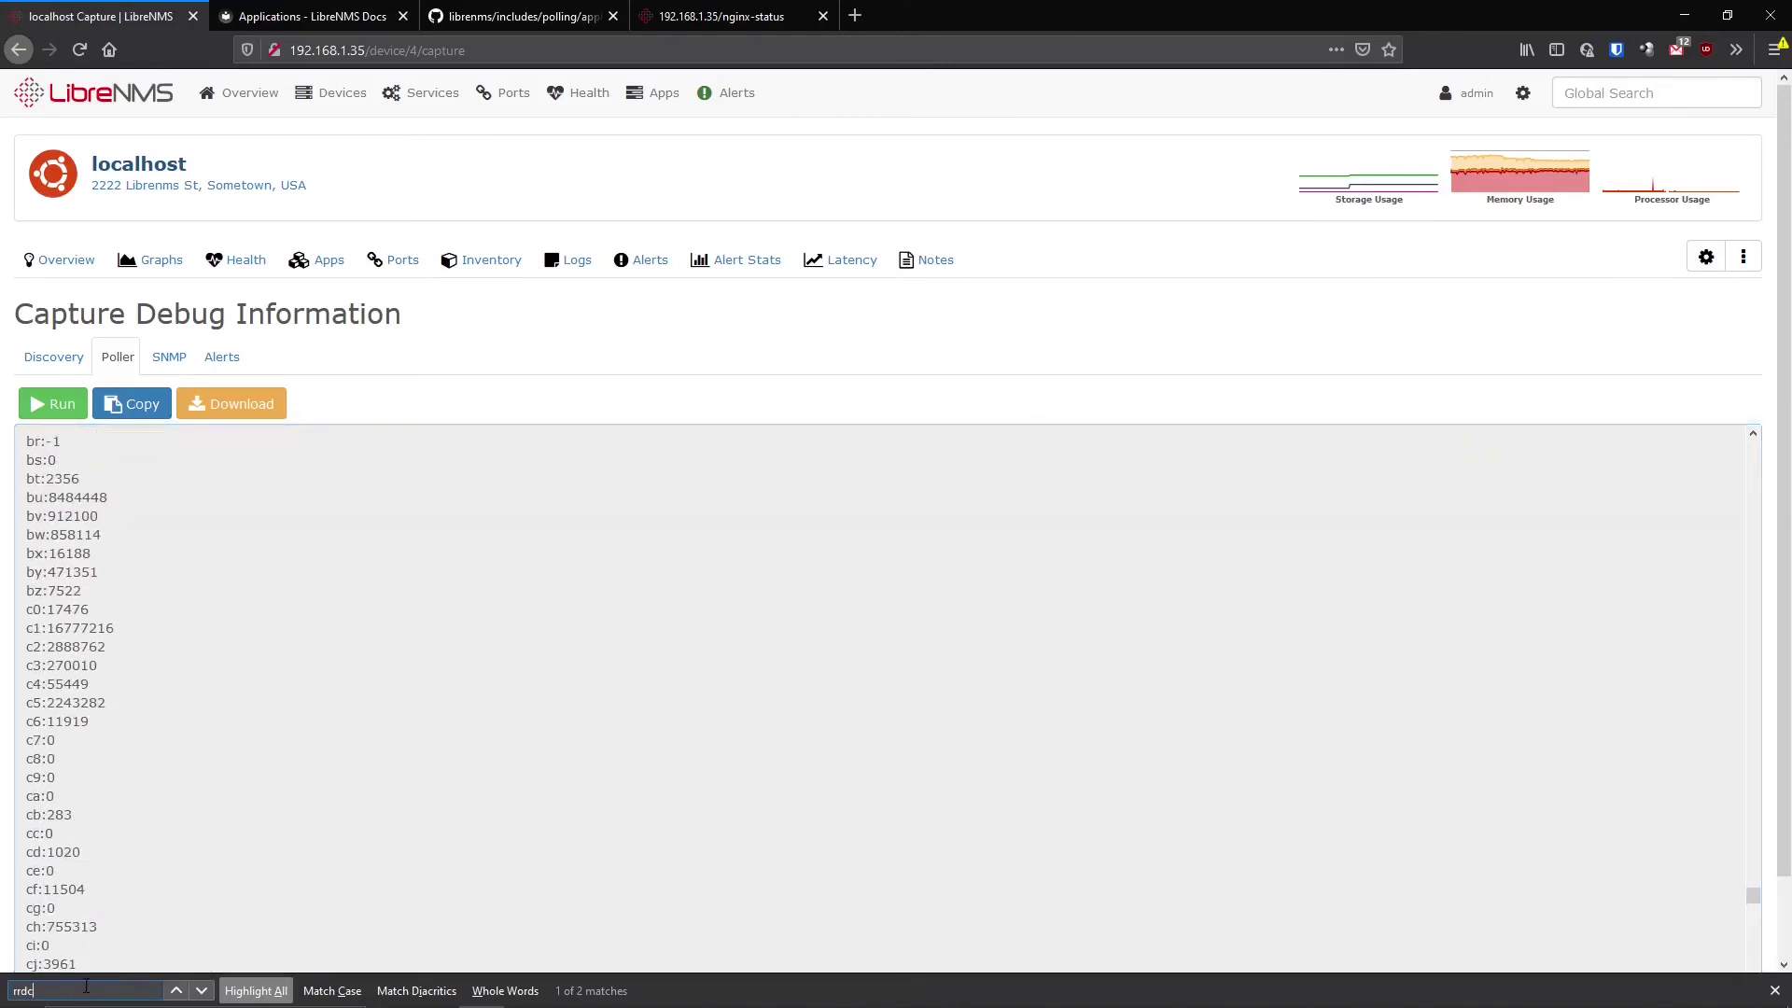
{"action": "type", "text": "mysql"}
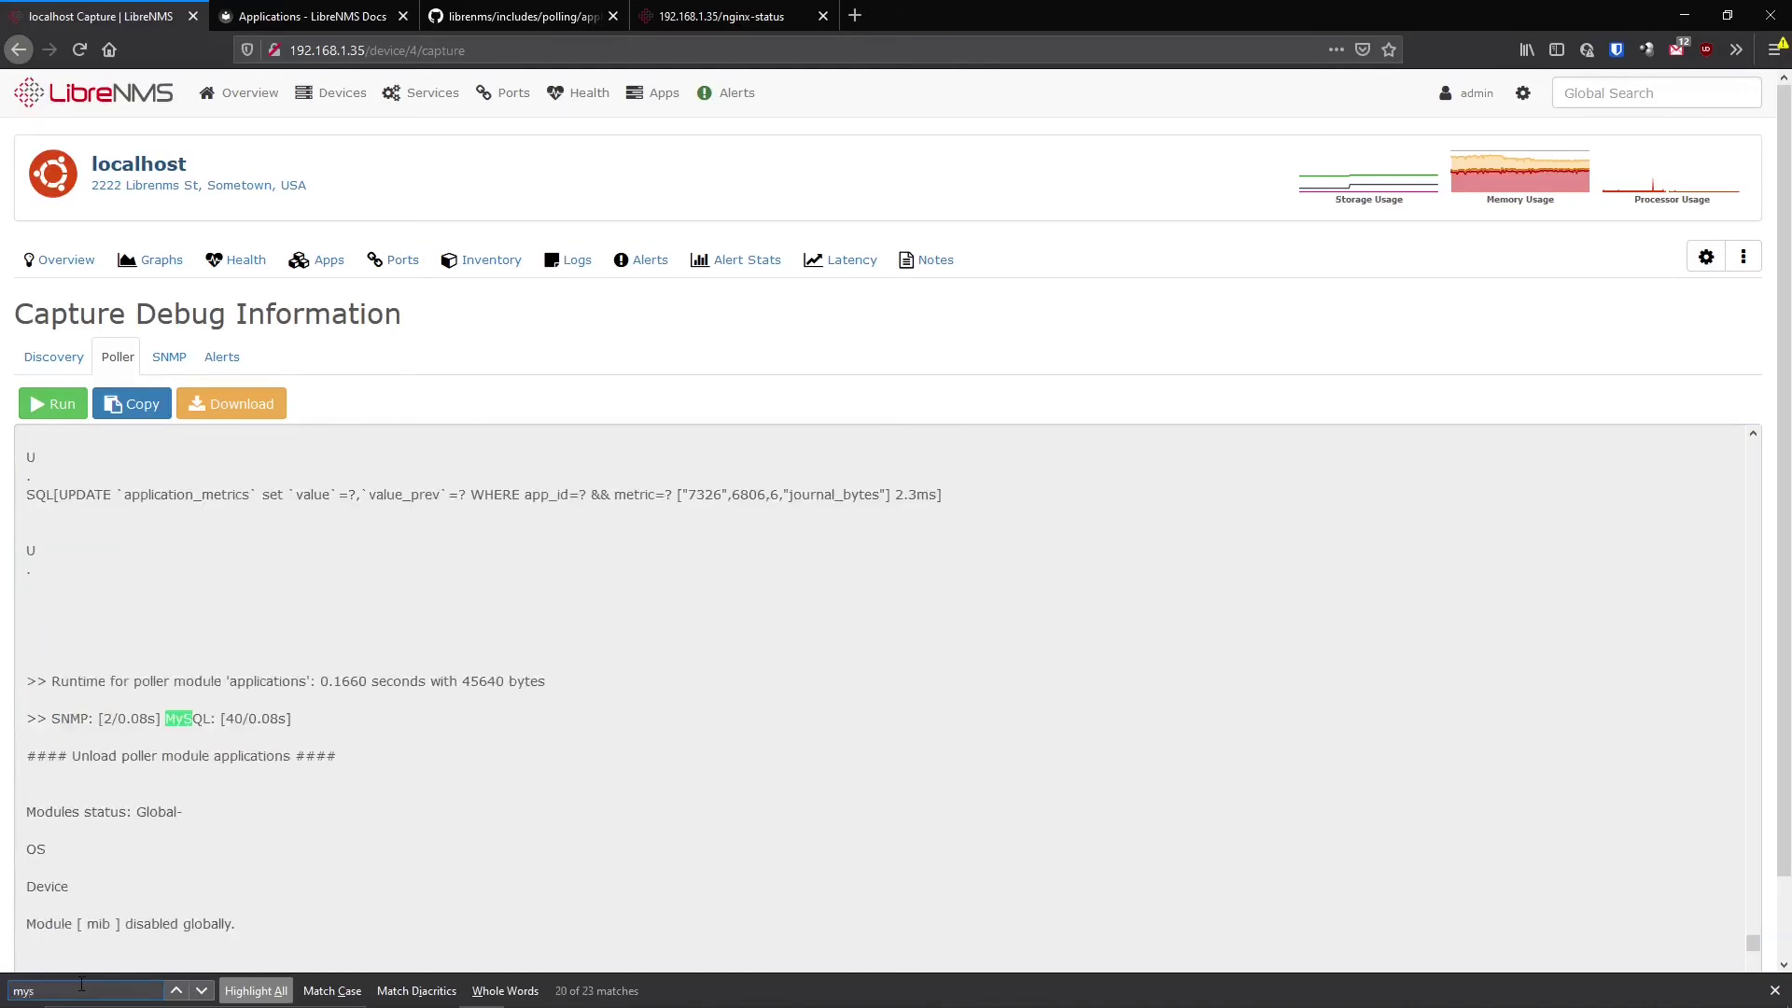
{"action": "key", "text": "BackSpace"}
{"action": "key", "text": "BackSpace"}
{"action": "key", "text": "BackSpace"}
{"action": "key", "text": "BackSpace"}
{"action": "scroll", "coordinate": [280, 747], "scroll_direction": "up", "scroll_amount": 10}
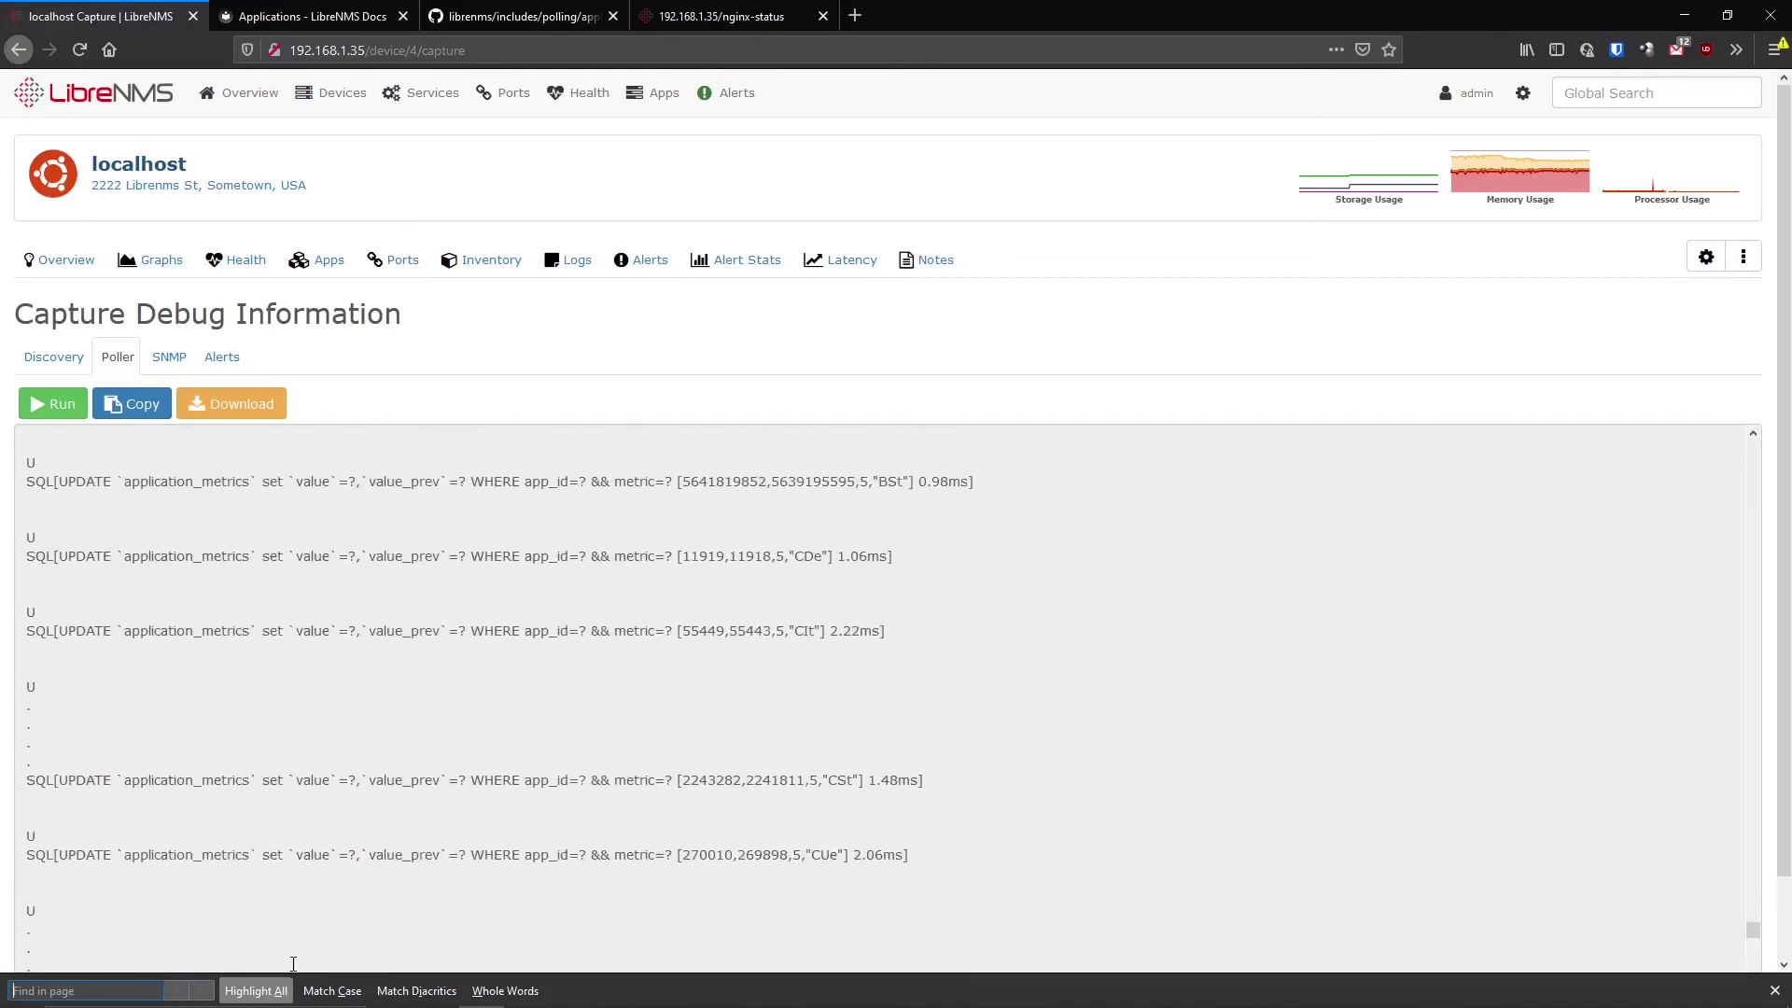
{"action": "scroll", "coordinate": [800, 728], "scroll_direction": "up", "scroll_amount": 10}
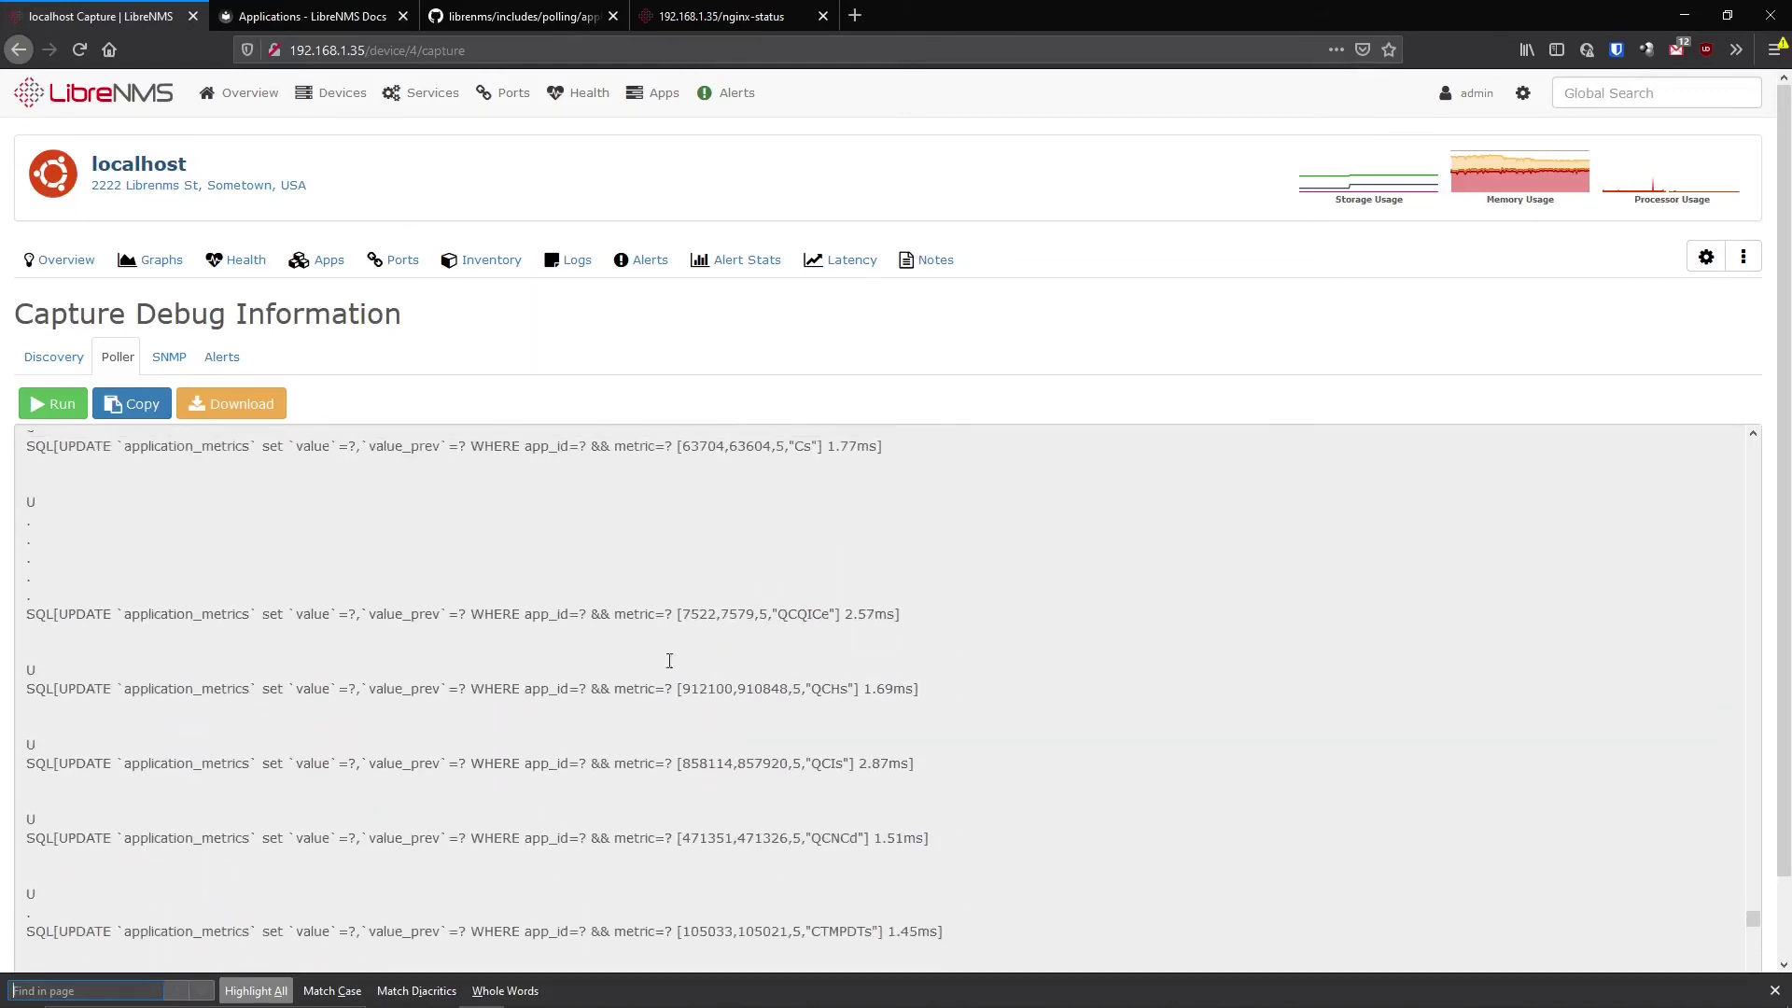
{"action": "scroll", "coordinate": [777, 642], "scroll_direction": "up", "scroll_amount": 8}
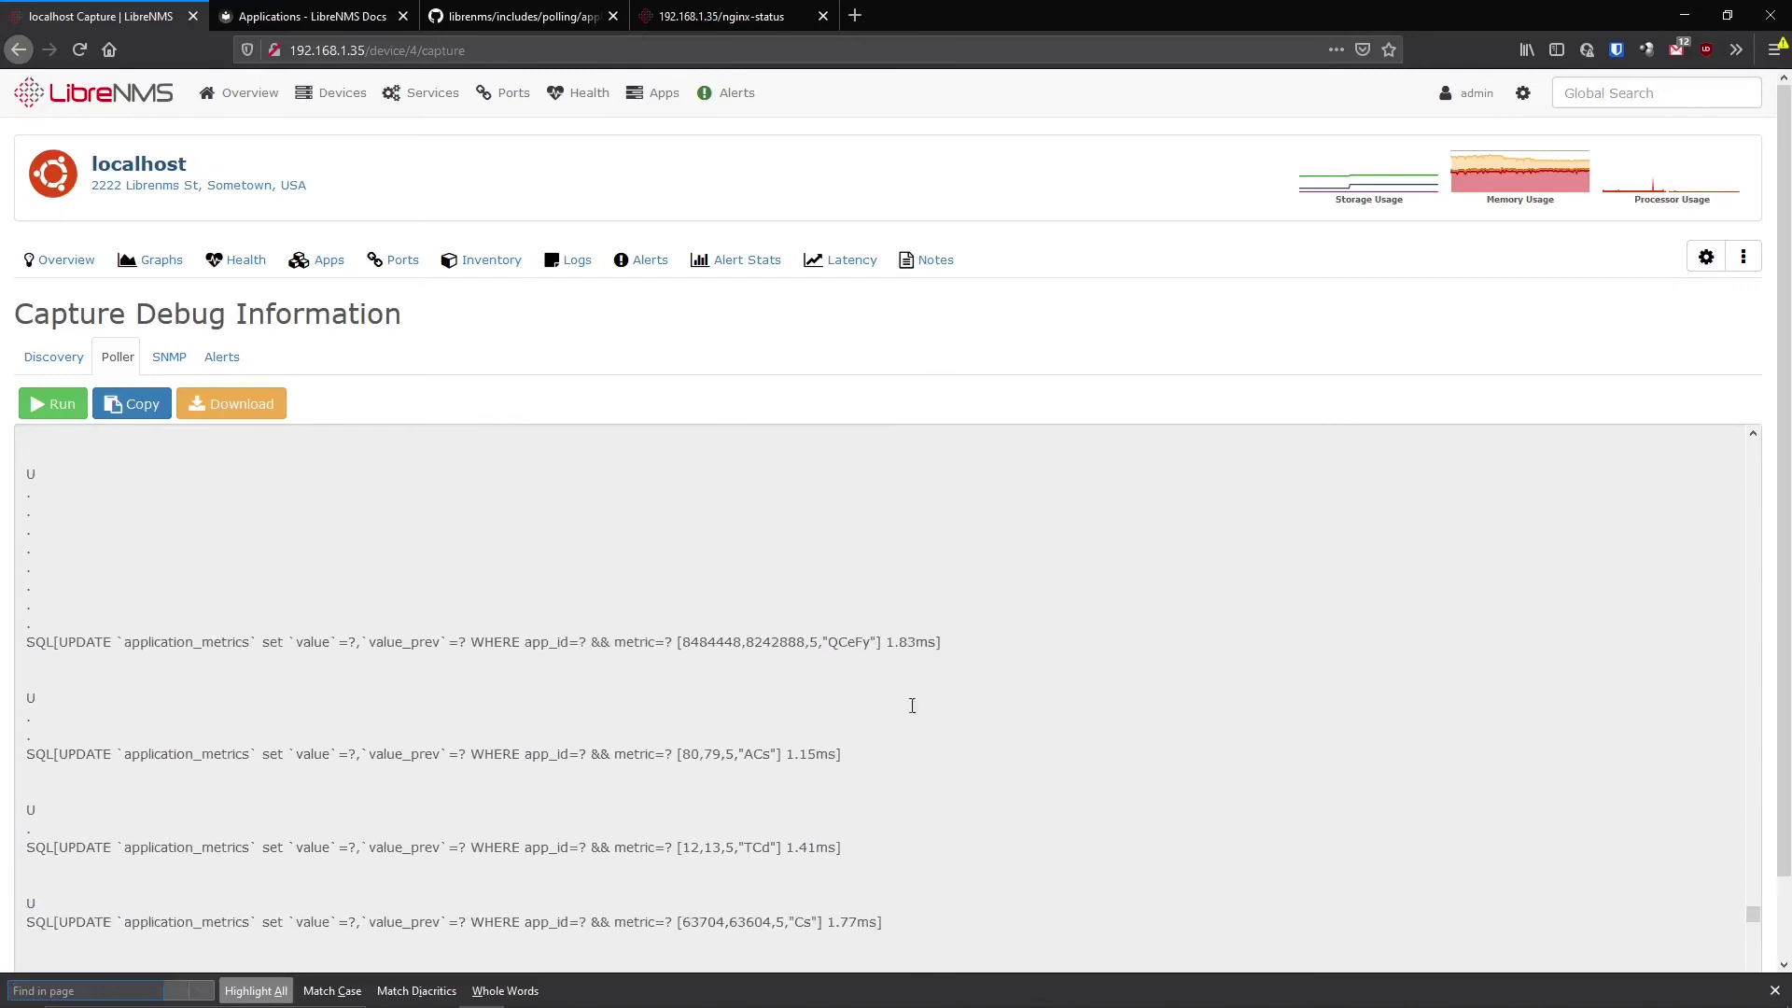
{"action": "scroll", "coordinate": [861, 741], "scroll_direction": "up", "scroll_amount": 10}
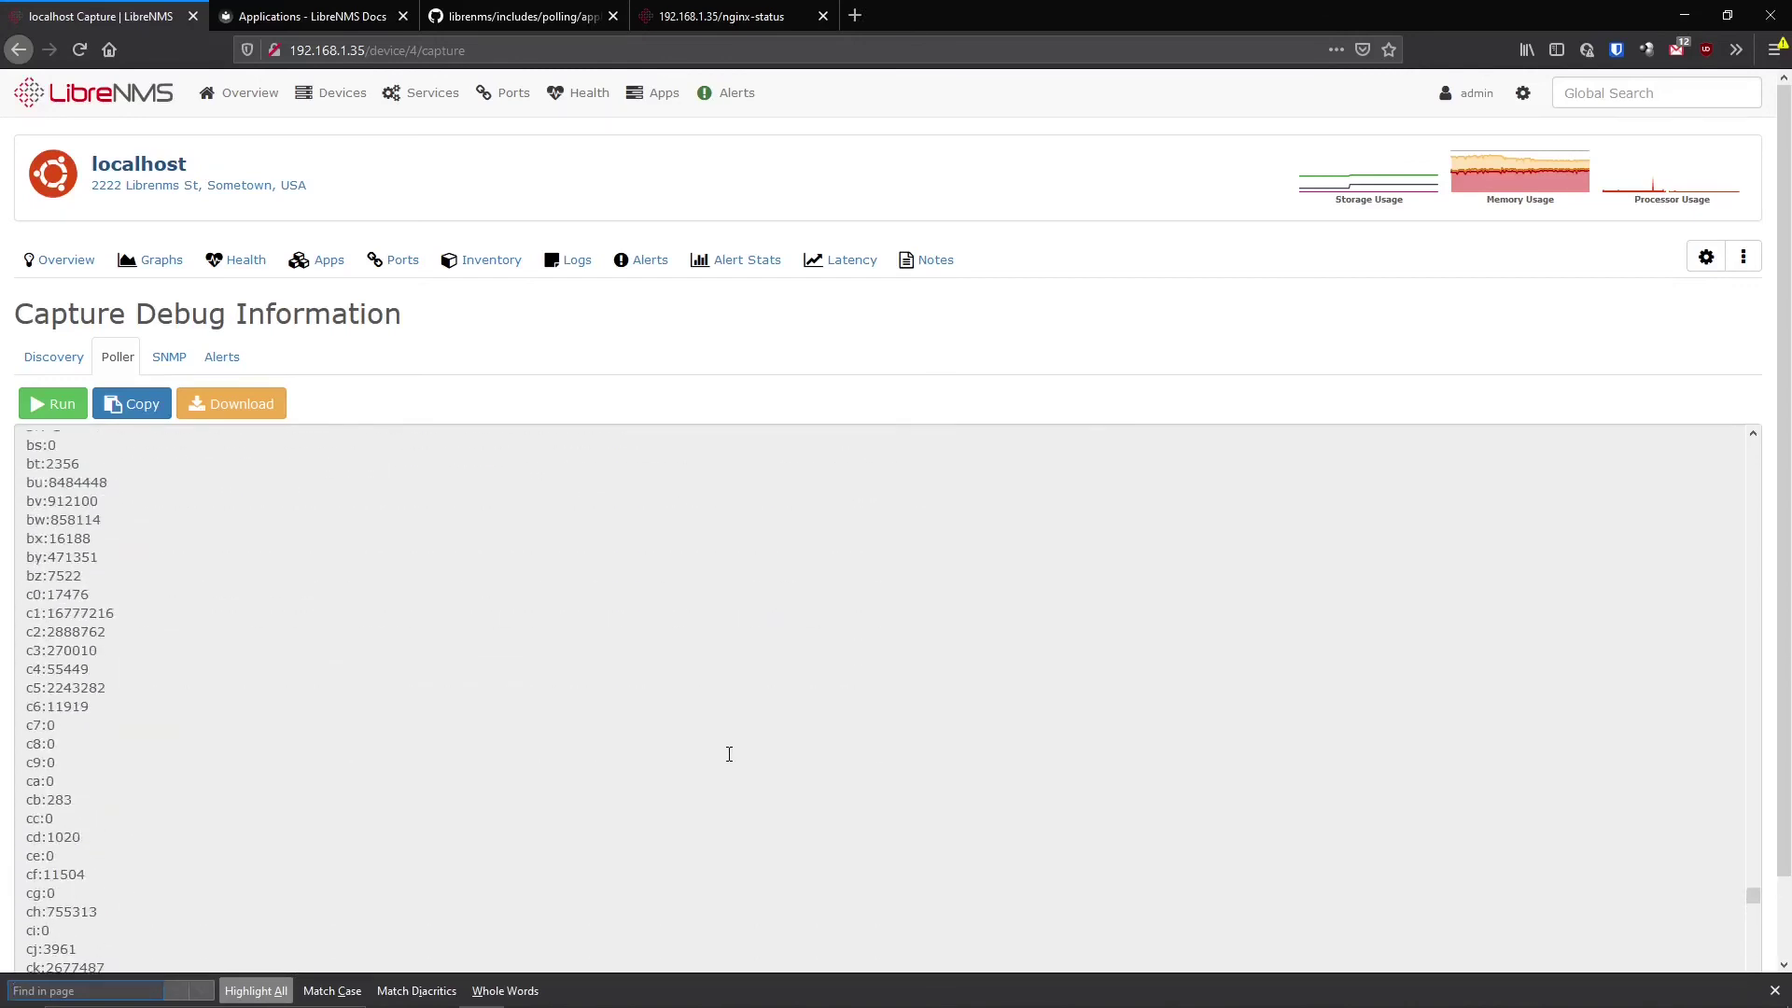
{"action": "scroll", "coordinate": [163, 673], "scroll_direction": "up", "scroll_amount": 10}
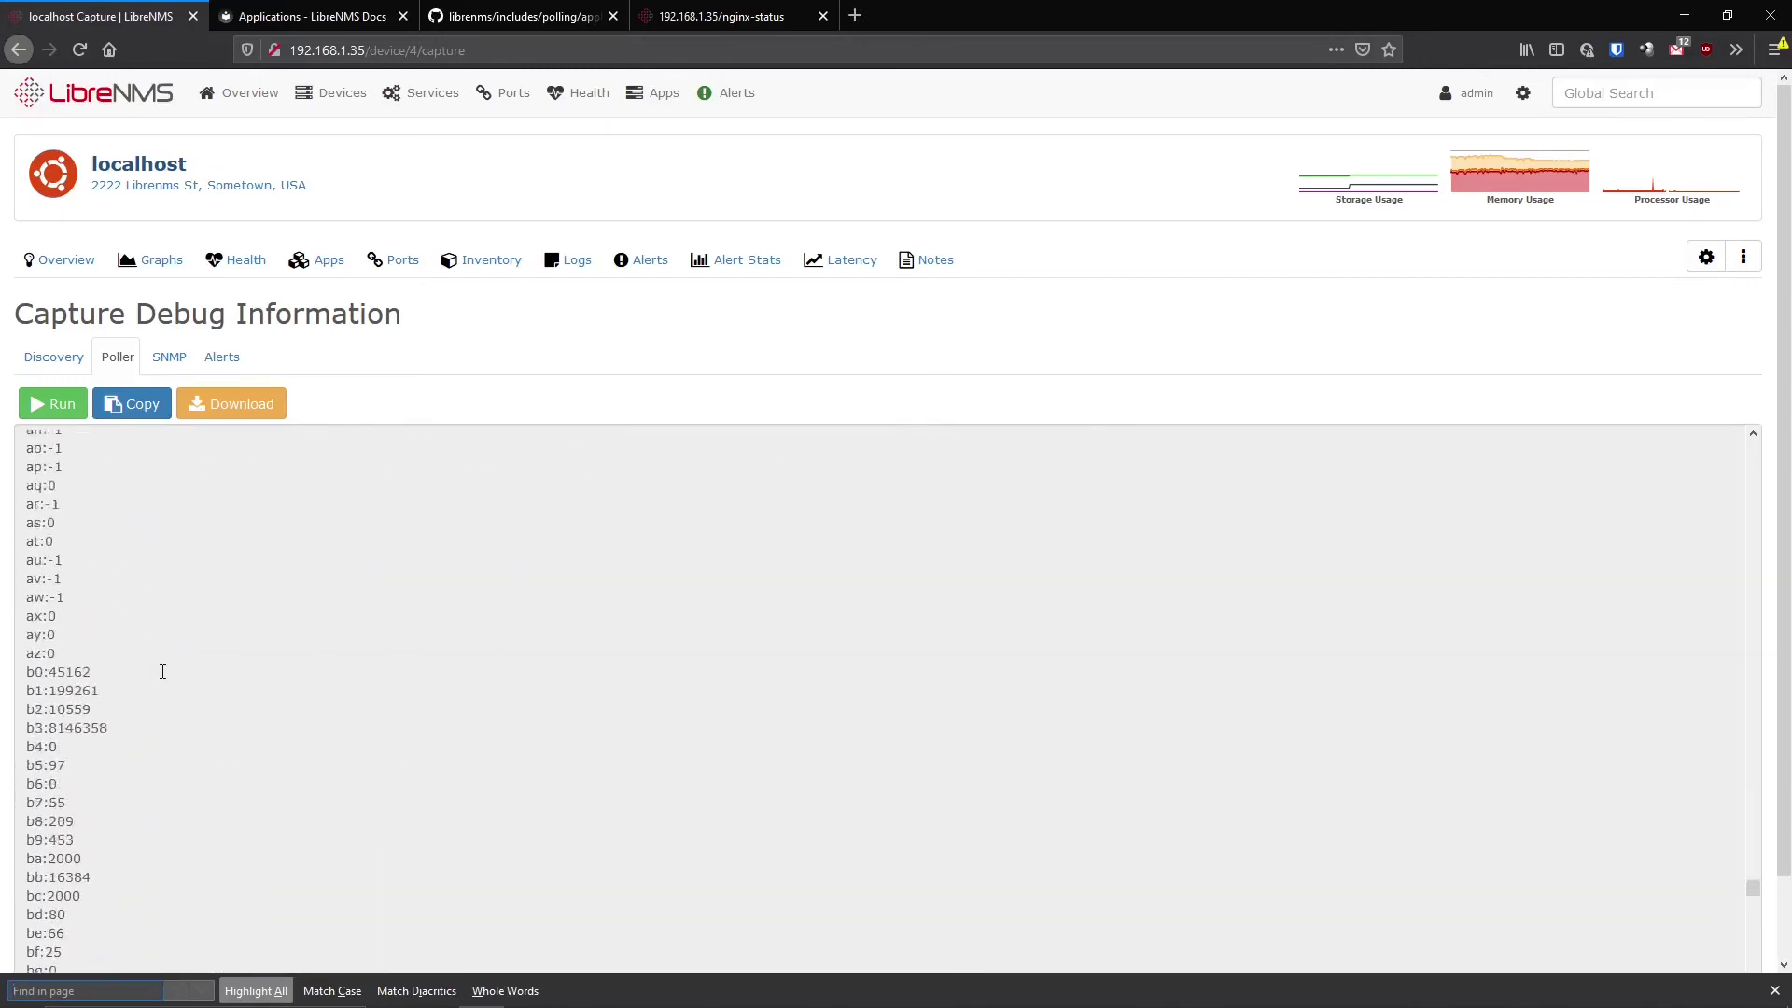
{"action": "scroll", "coordinate": [162, 673], "scroll_direction": "up", "scroll_amount": 8}
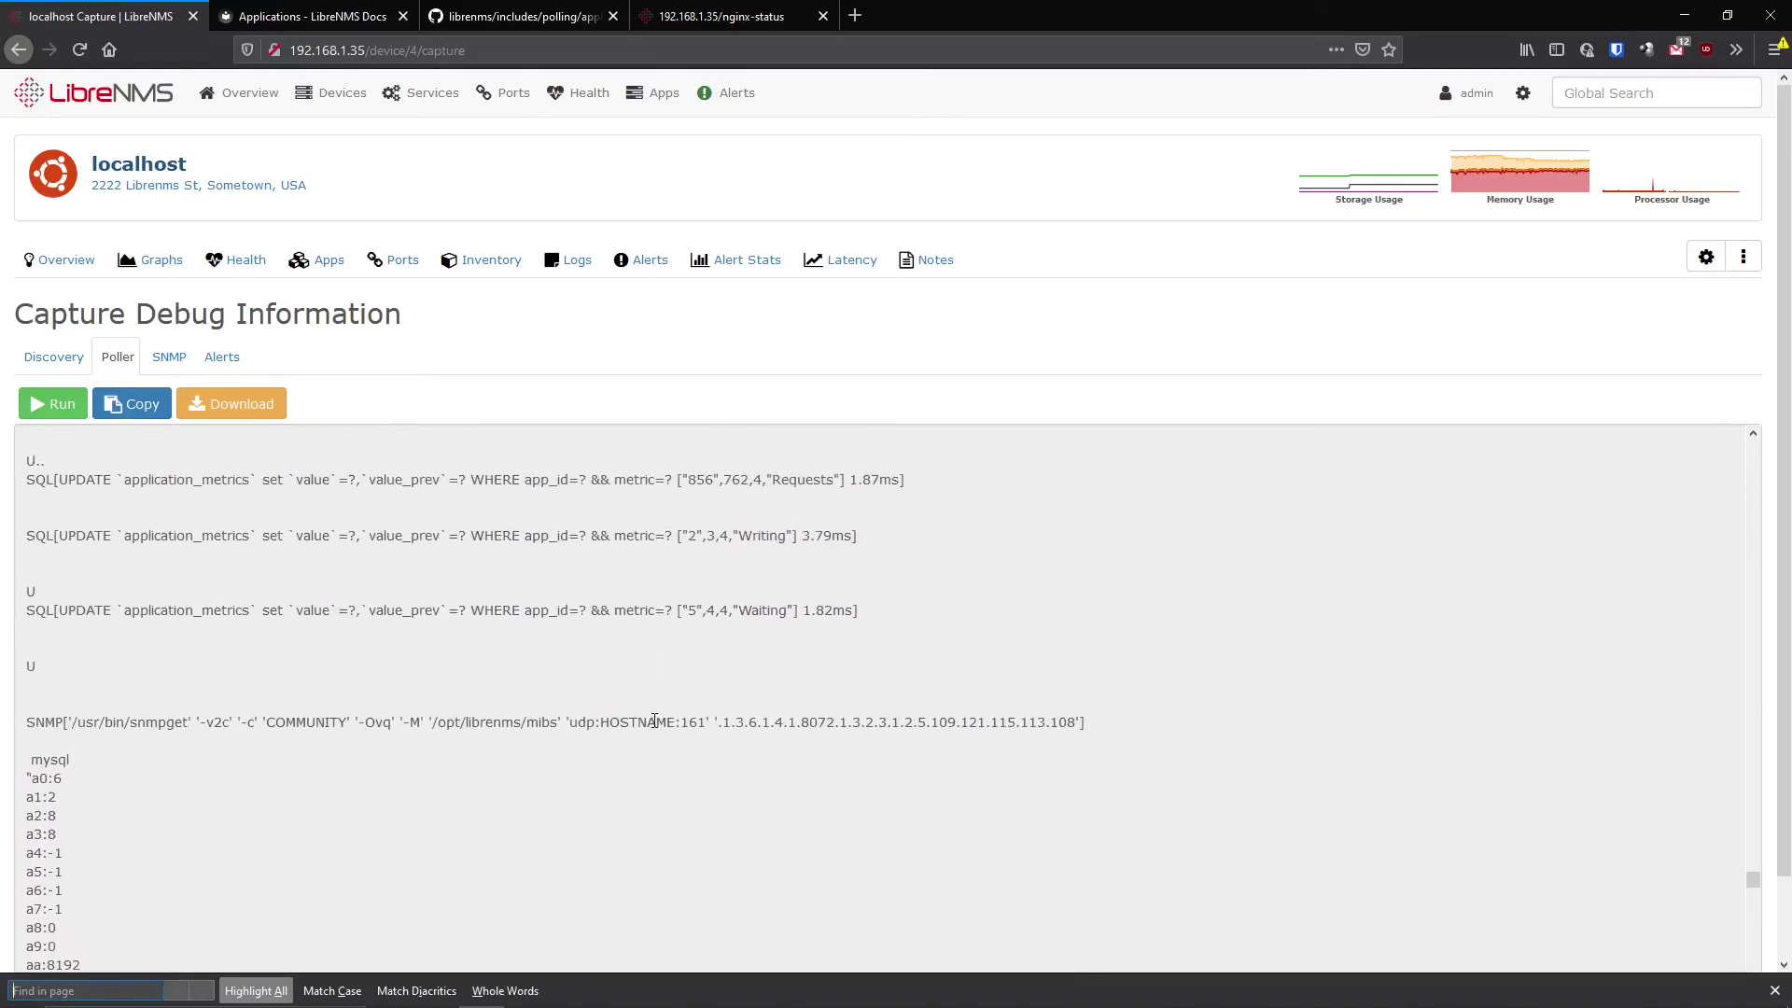
{"action": "left_click_drag", "start_coordinate": [1081, 725], "coordinate": [734, 729]}
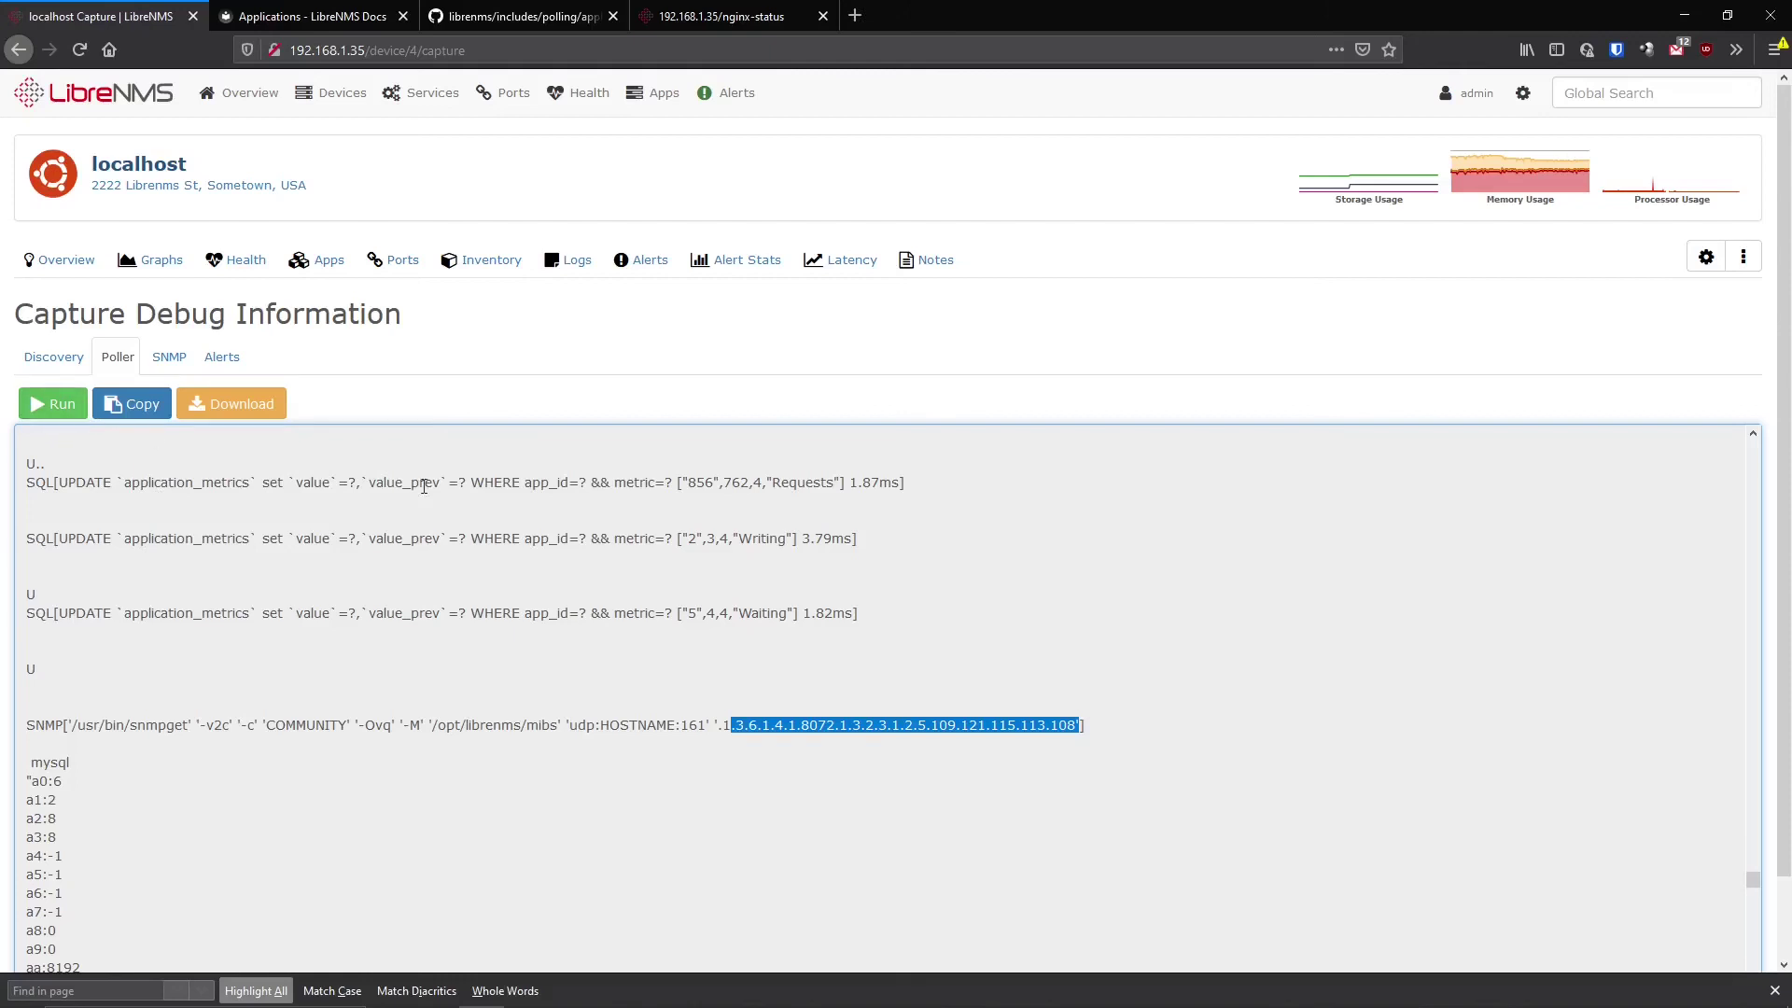
{"action": "left_click_drag", "start_coordinate": [1080, 727], "coordinate": [939, 720]}
{"action": "scroll", "coordinate": [27, 751], "scroll_direction": "down", "scroll_amount": 10}
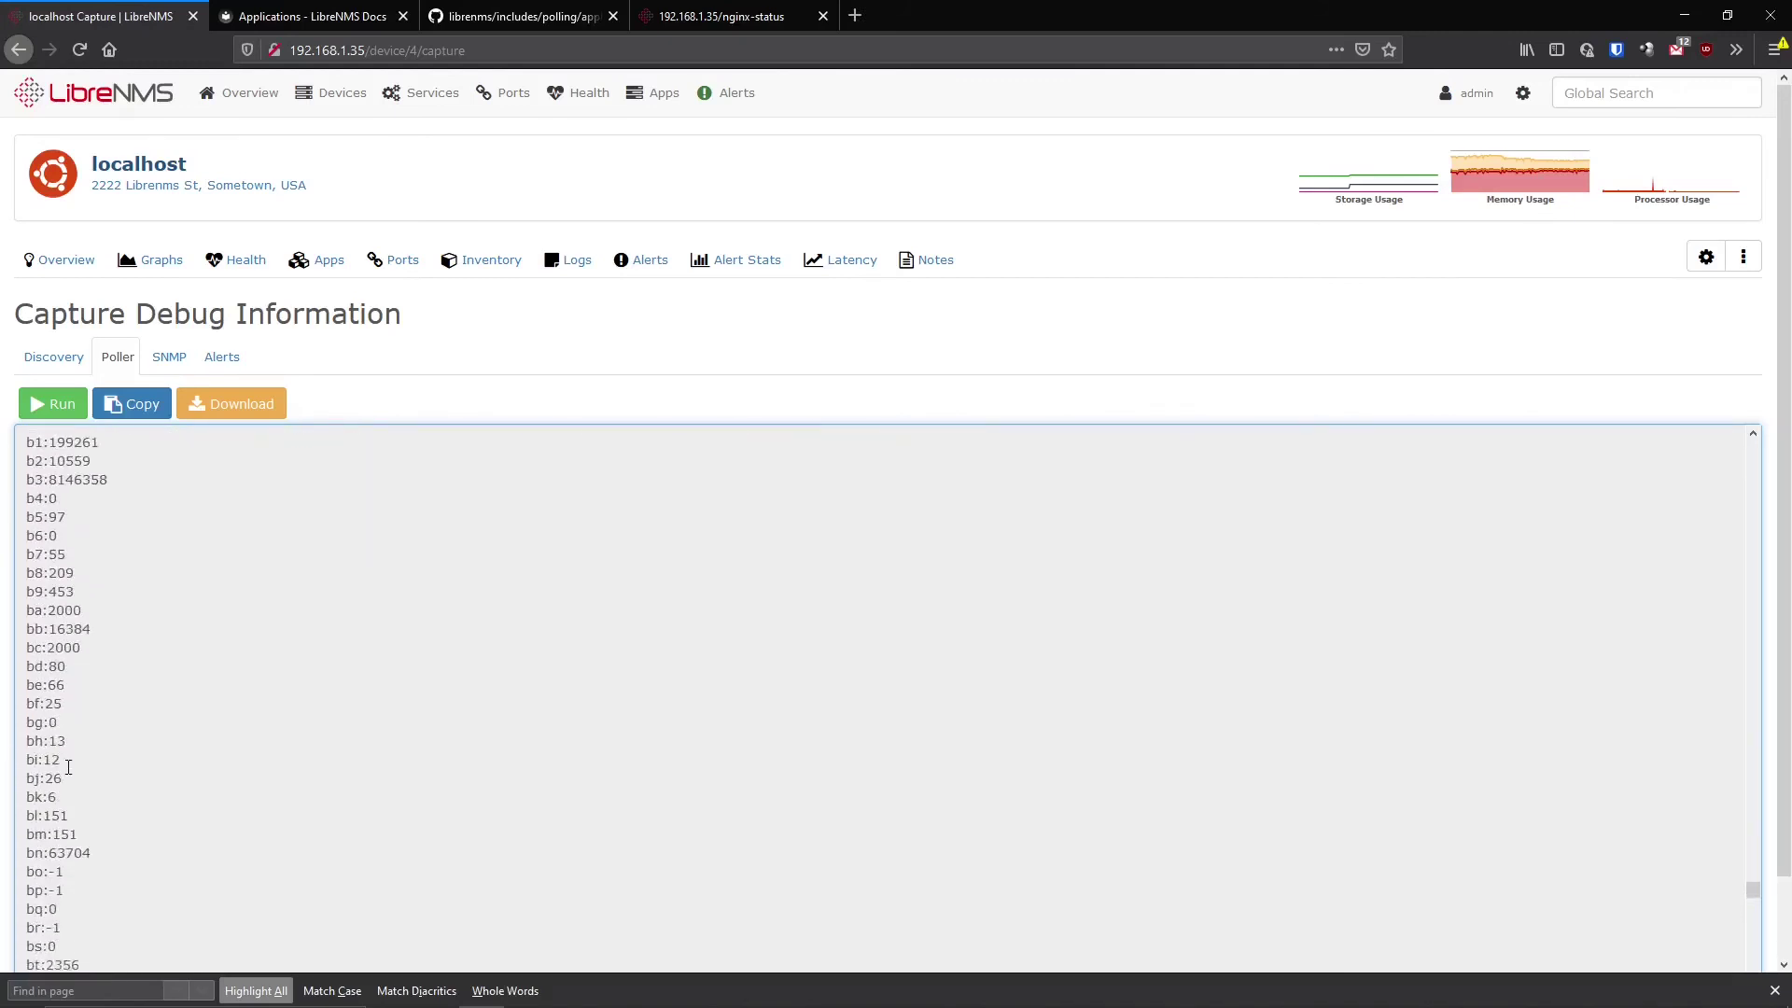
{"action": "scroll", "coordinate": [69, 767], "scroll_direction": "down", "scroll_amount": 3}
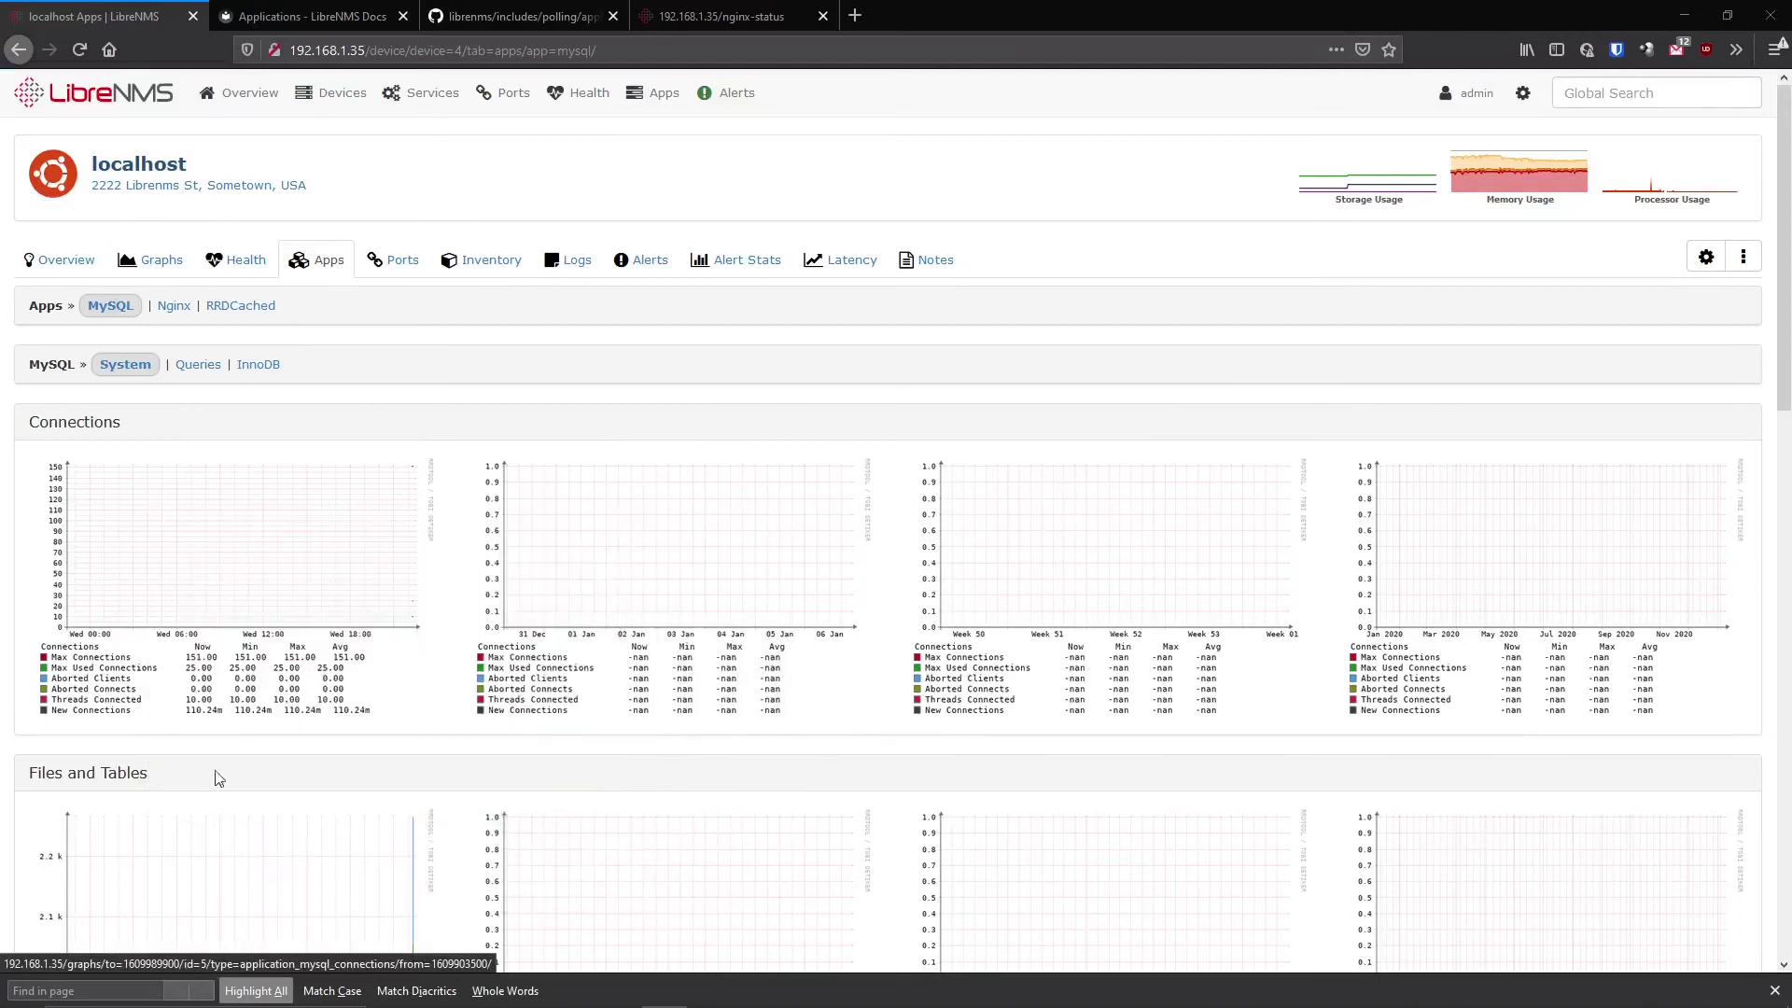
- Check the localhost Nginx graphs, then confirm RRDCached graphs show 21.53m updates written
{"action": "mouse_move", "coordinate": [262, 676]}
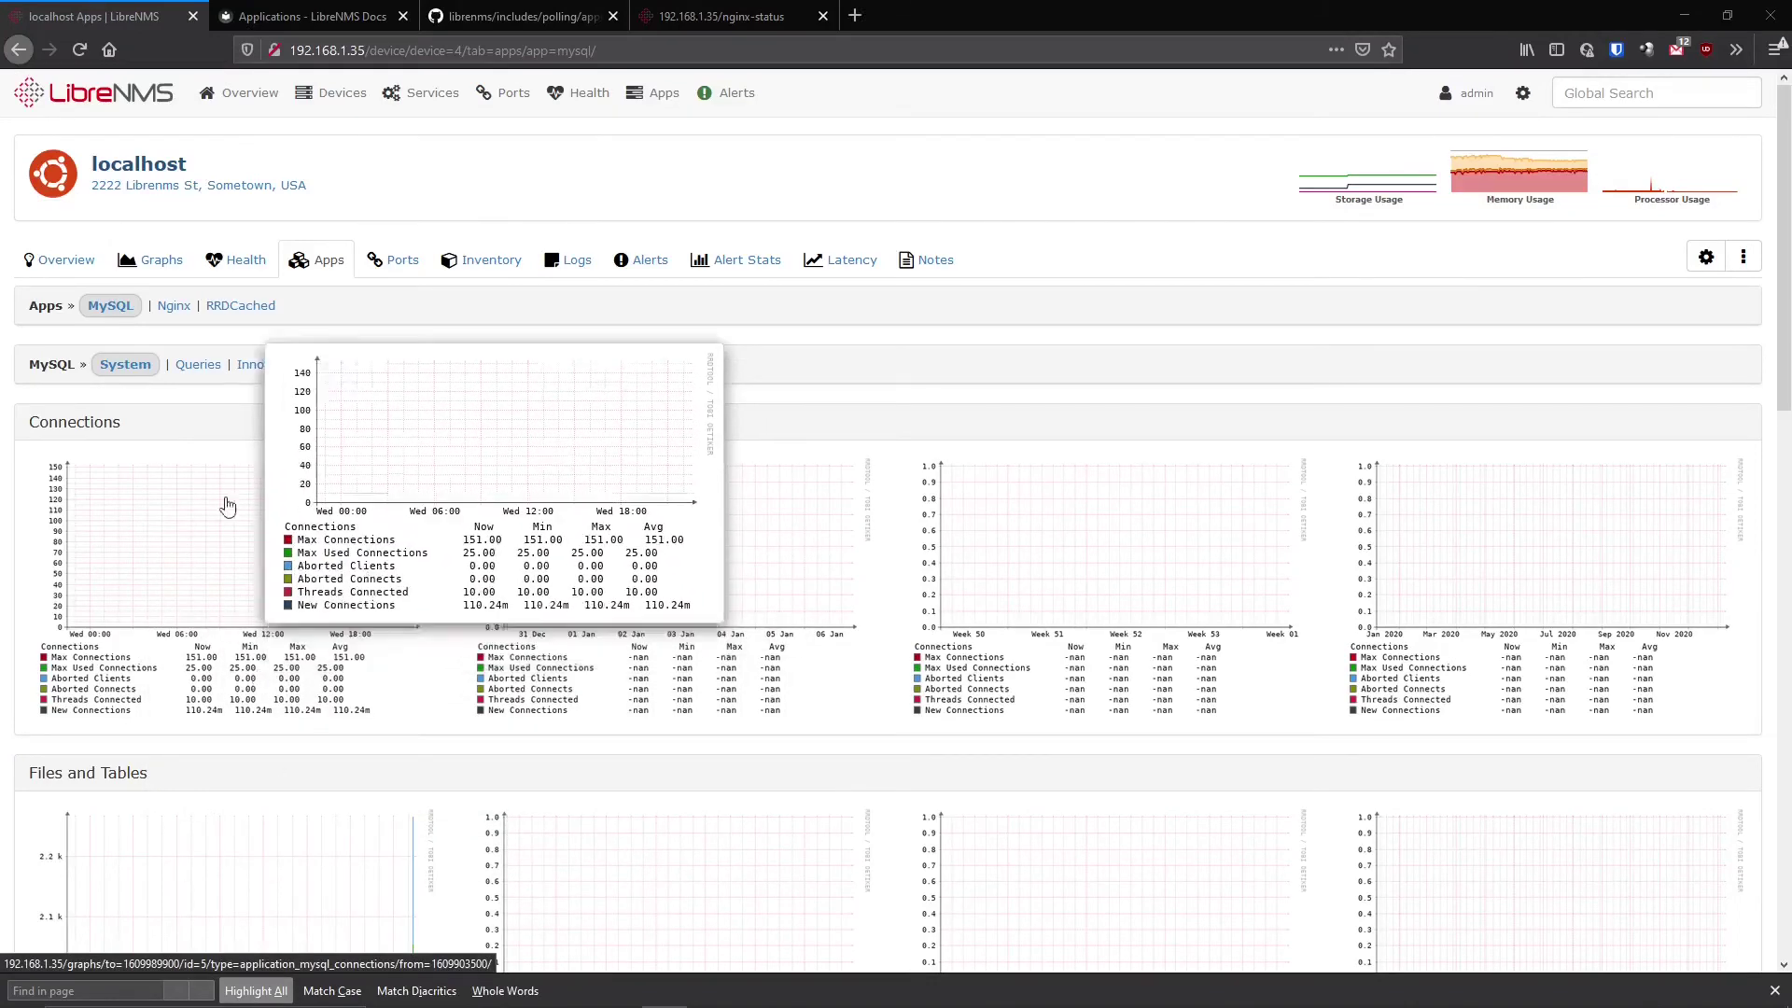
{"action": "left_click", "coordinate": [183, 309]}
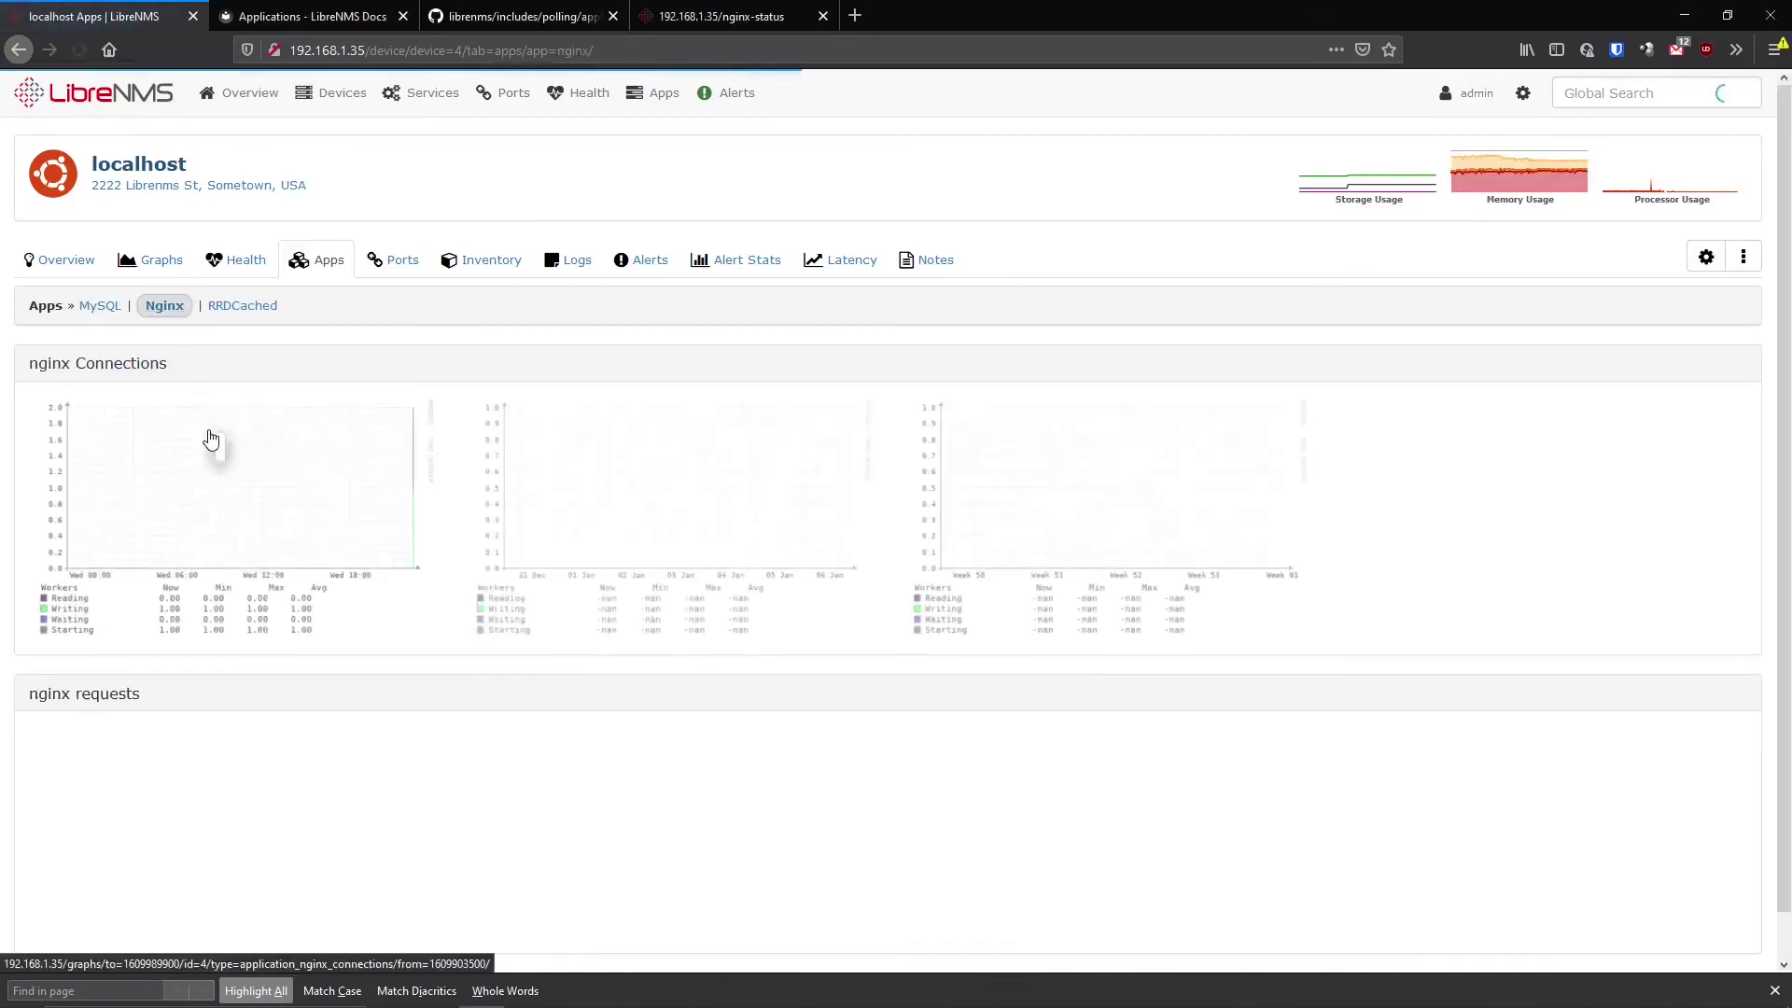
{"action": "scroll", "coordinate": [227, 688], "scroll_direction": "down", "scroll_amount": 1}
{"action": "mouse_move", "coordinate": [254, 571]}
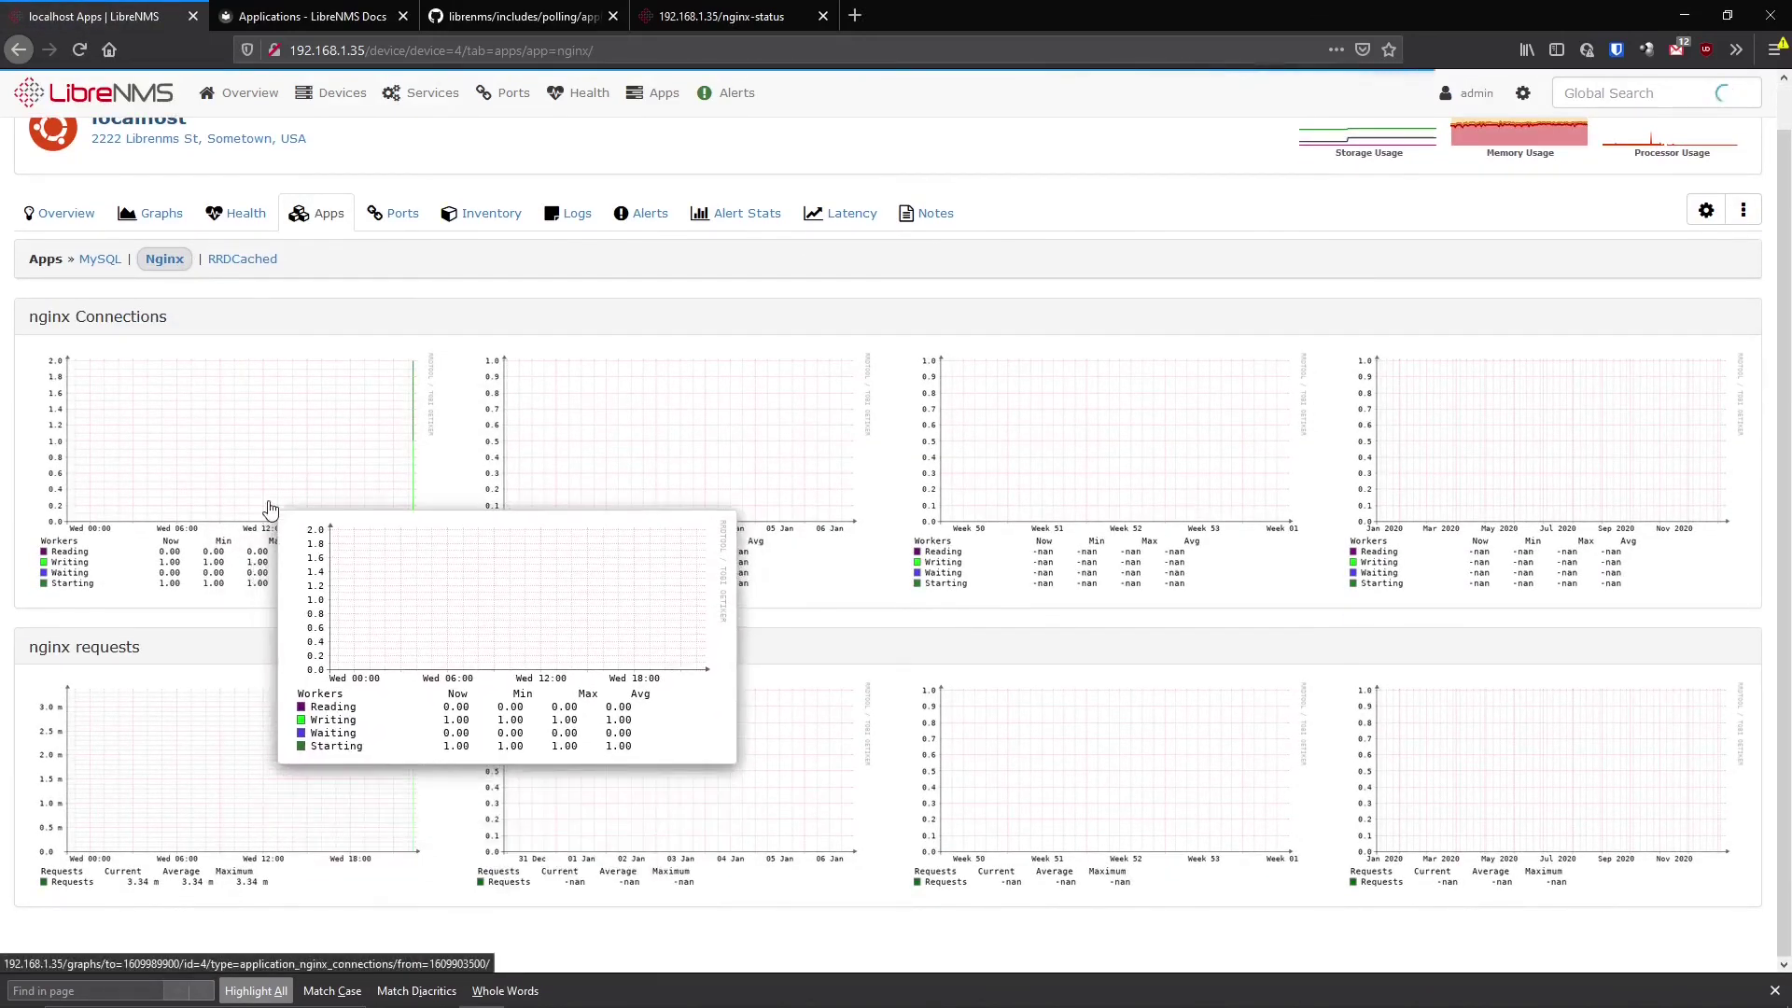
{"action": "left_click", "coordinate": [236, 263]}
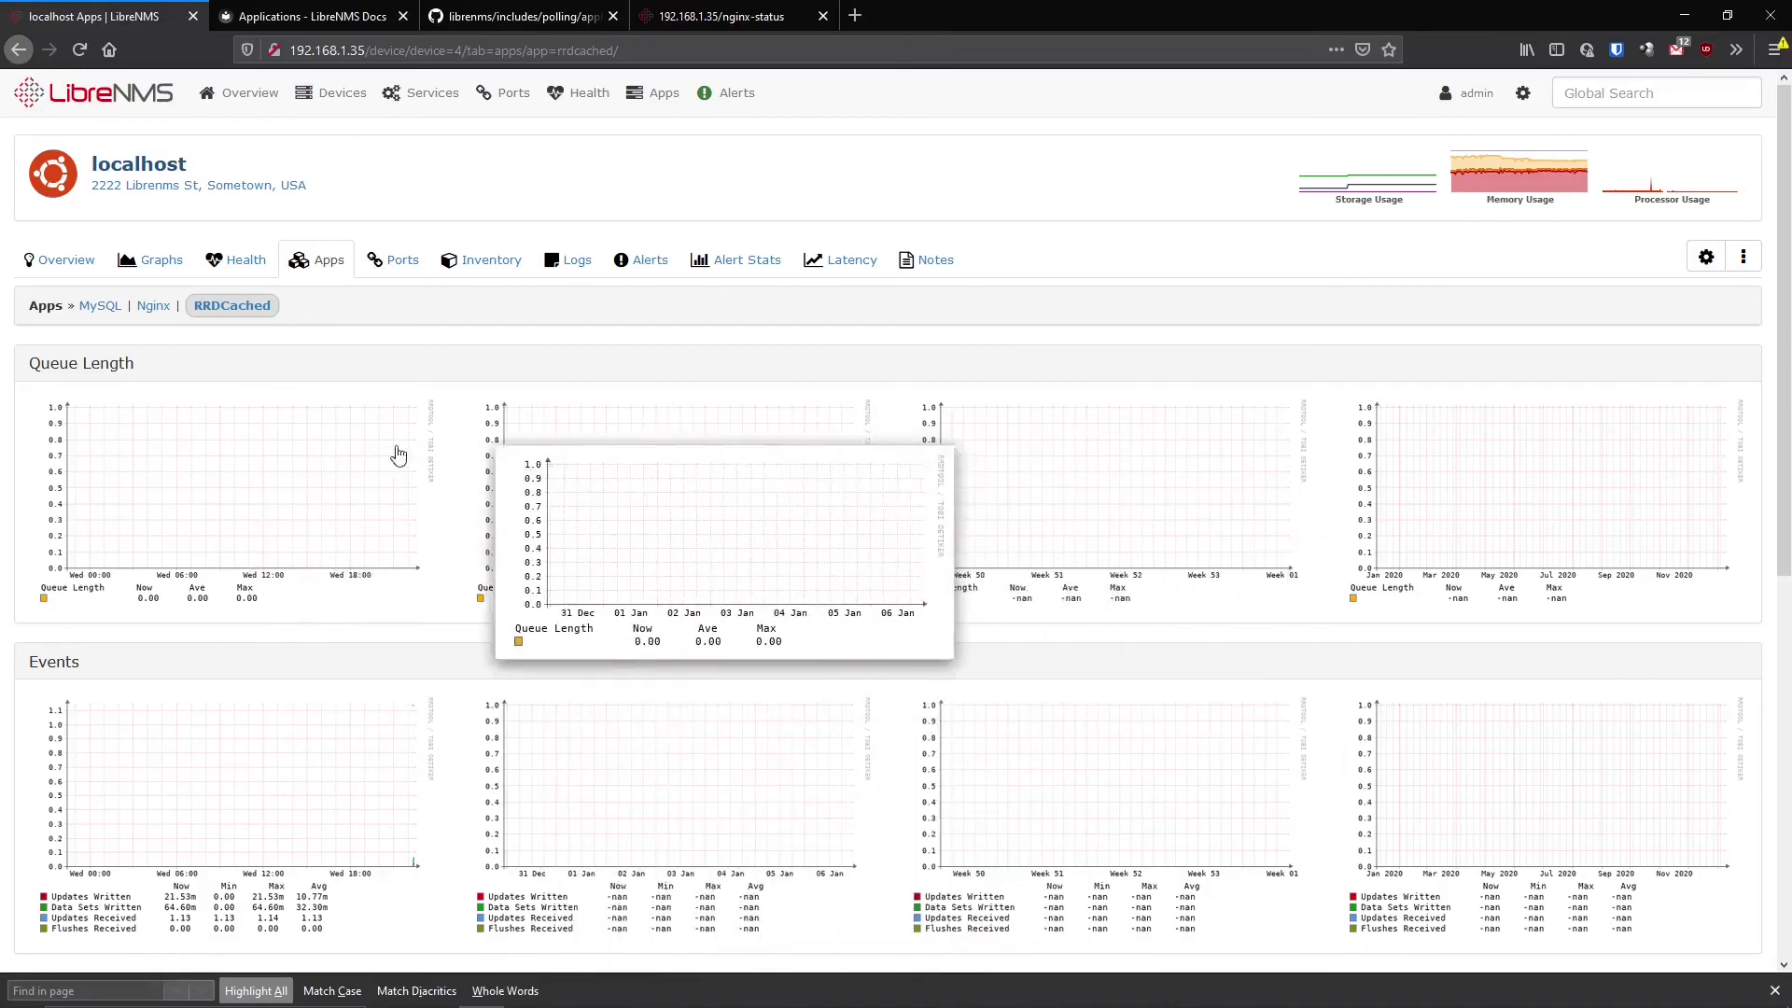
{"action": "mouse_move", "coordinate": [180, 480]}
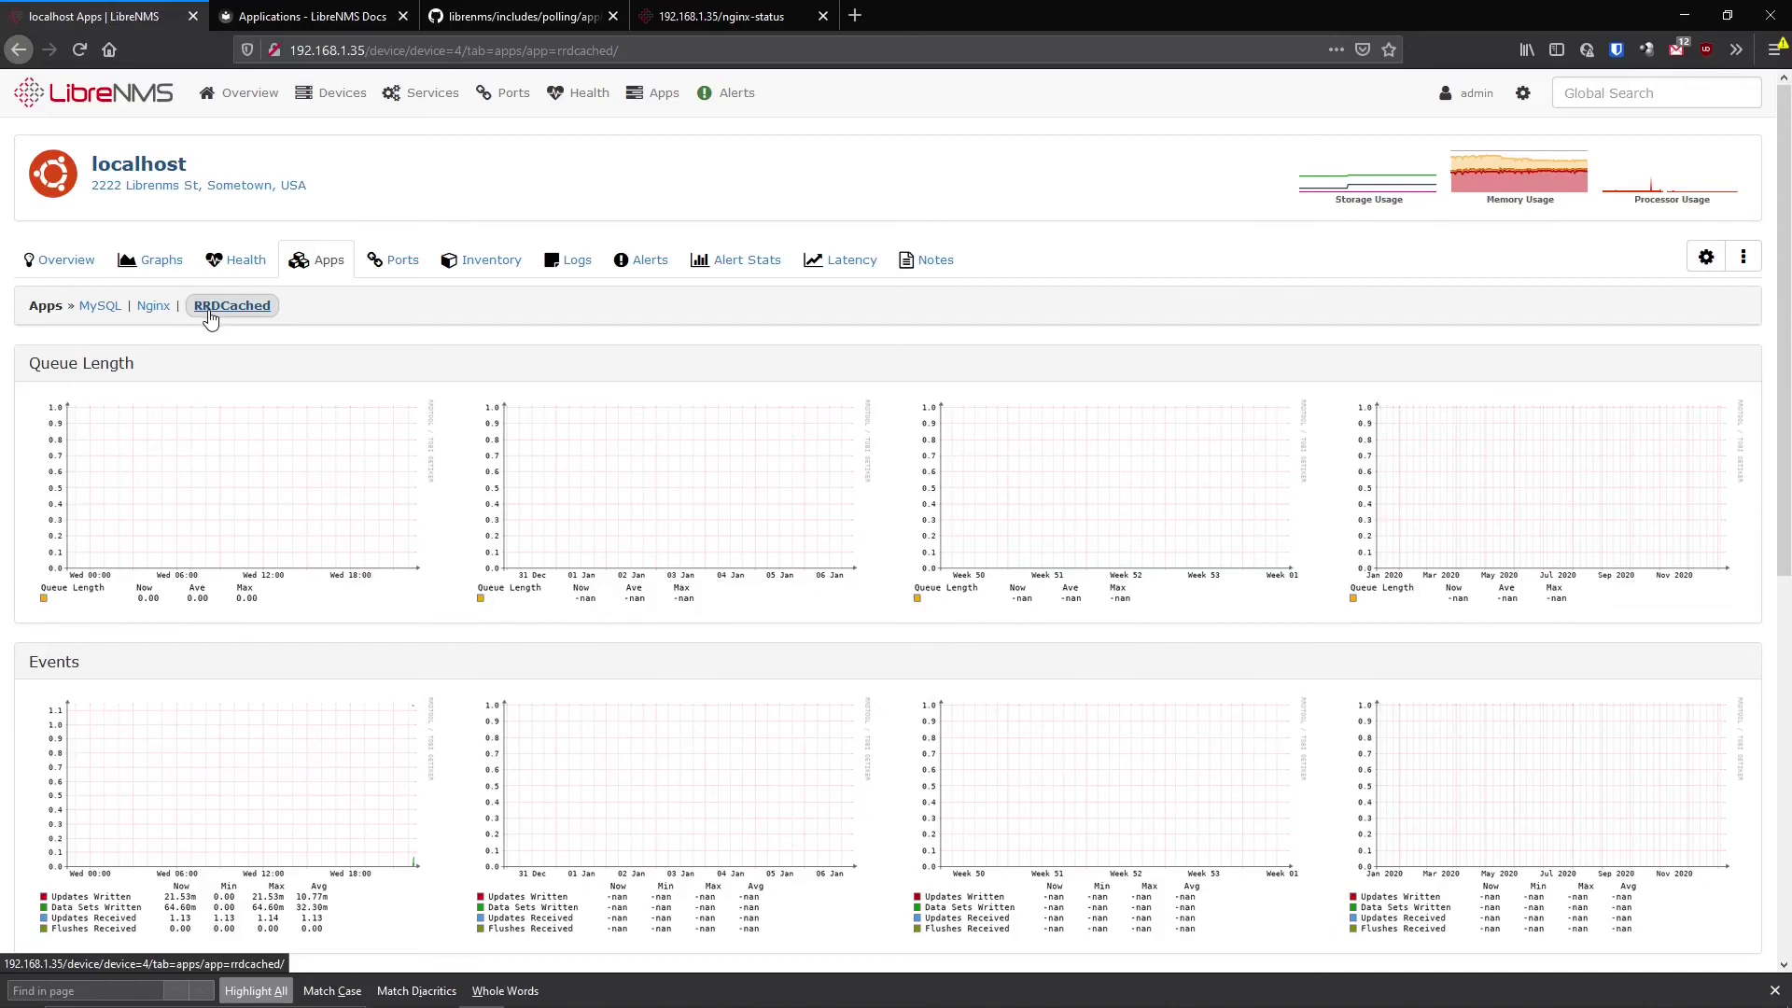
- Look back at the MySQL app graphs, then view the Poller cluster health page
{"action": "left_click", "coordinate": [103, 309]}
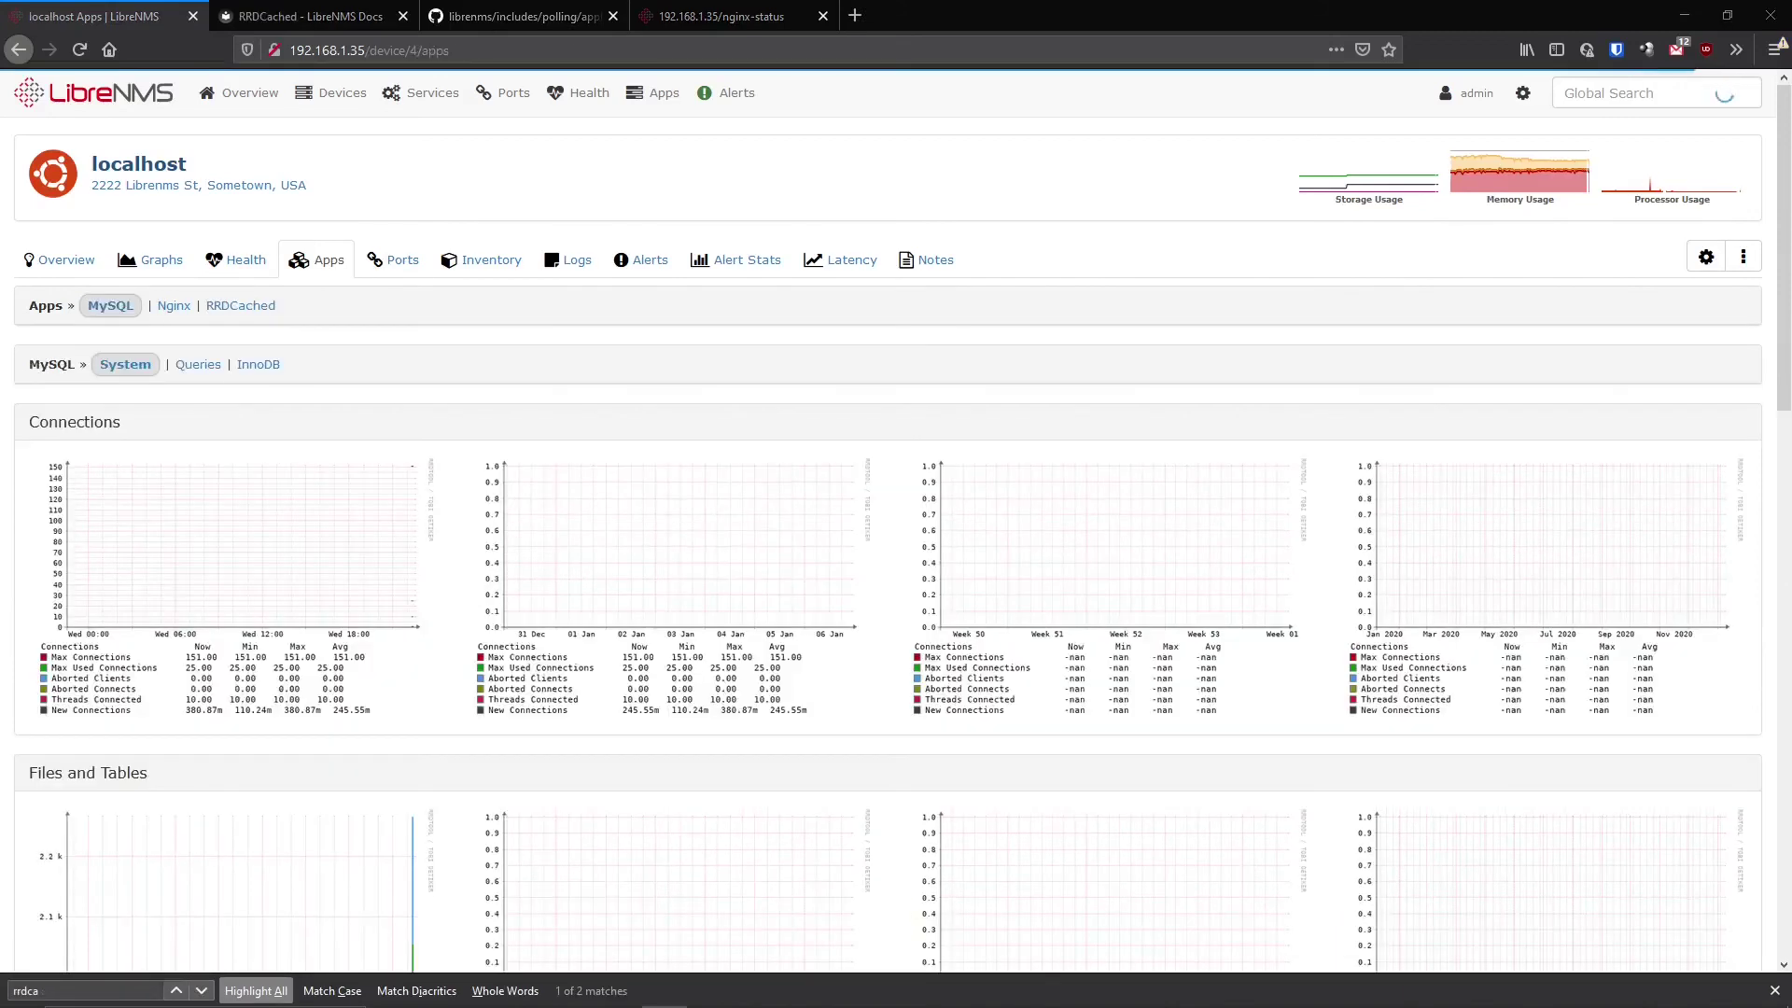
{"action": "mouse_move", "coordinate": [1521, 90]}
{"action": "mouse_move", "coordinate": [1522, 281]}
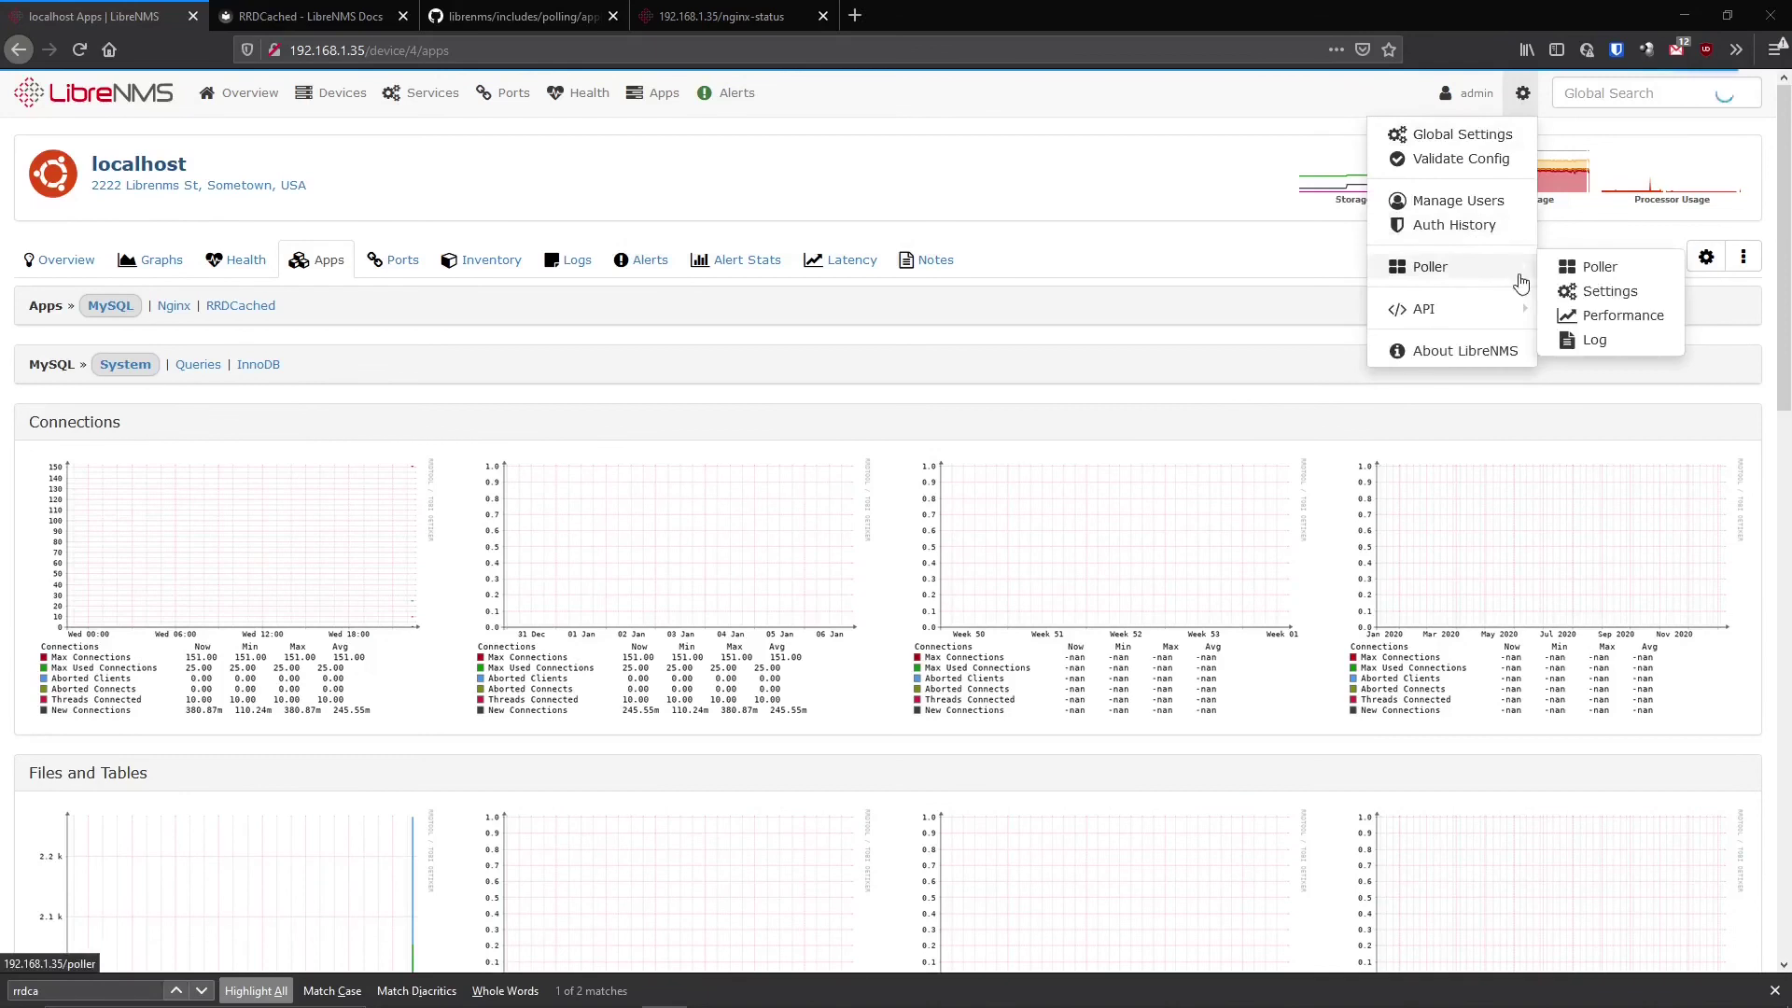
{"action": "left_click", "coordinate": [1591, 268]}
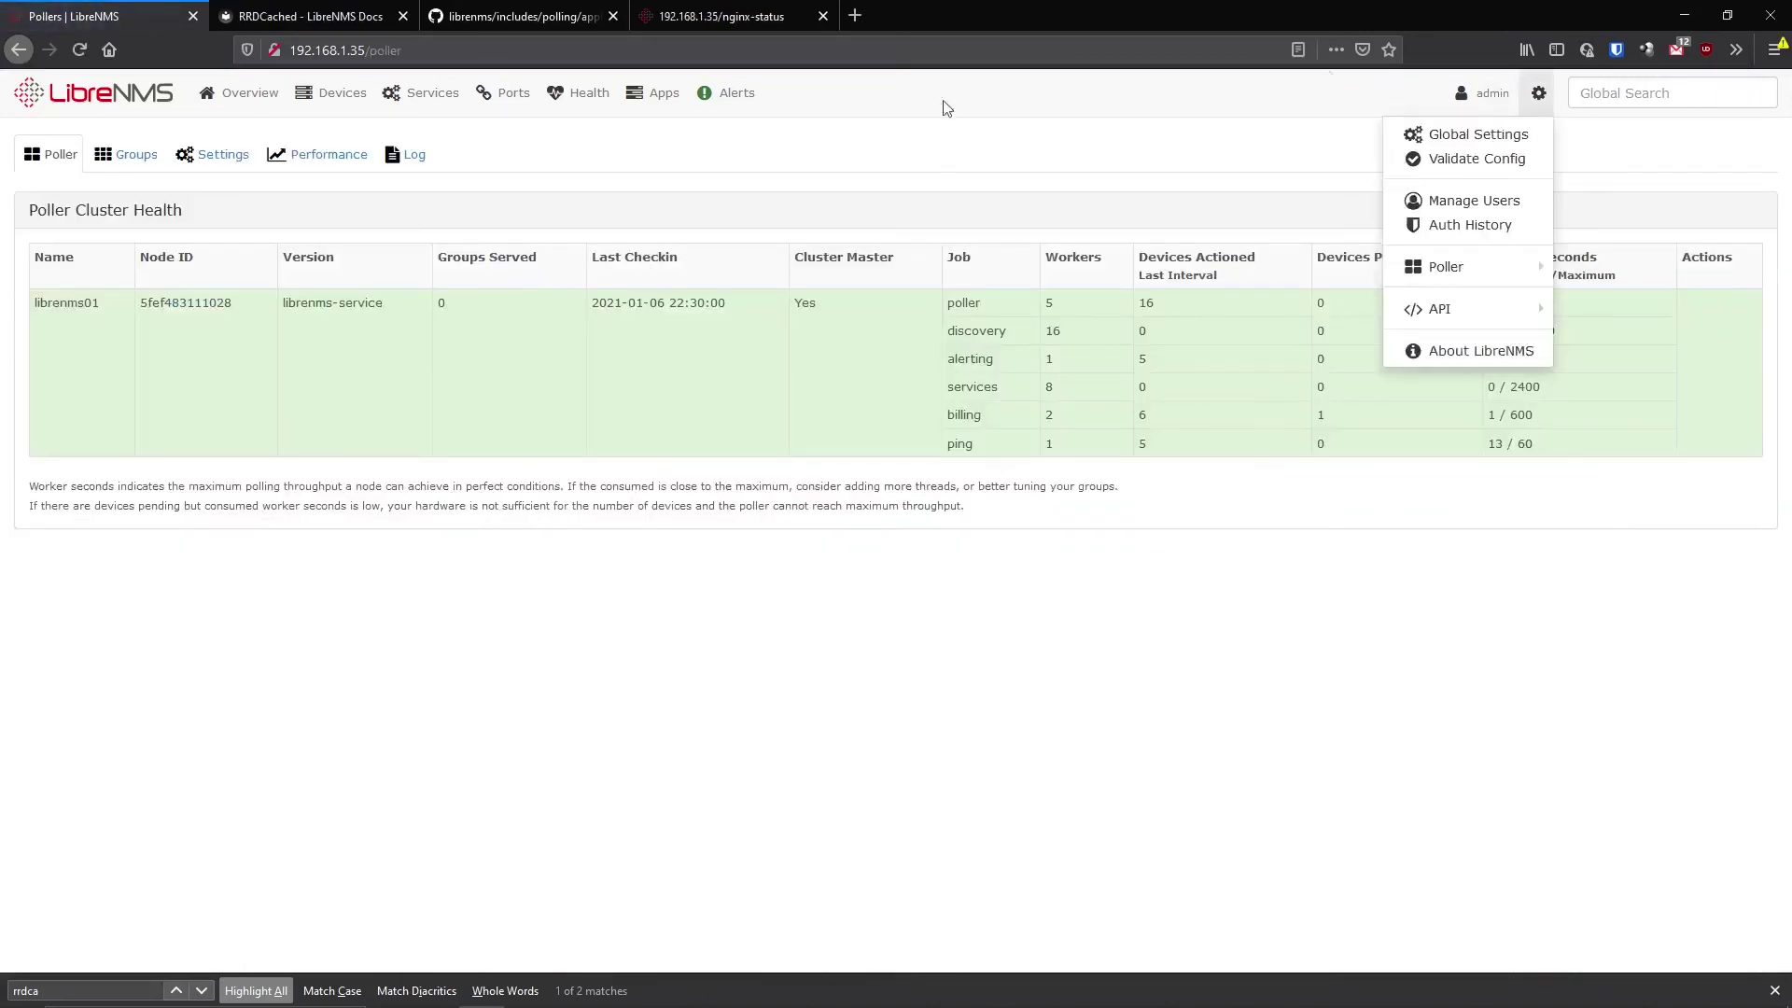
- In Global Settings' Poller tab, expand Datastore: RRDTool and inspect the rrdcached socket unix:/run/rrdcached.sock
{"action": "mouse_move", "coordinate": [1531, 101]}
{"action": "left_click", "coordinate": [1505, 133]}
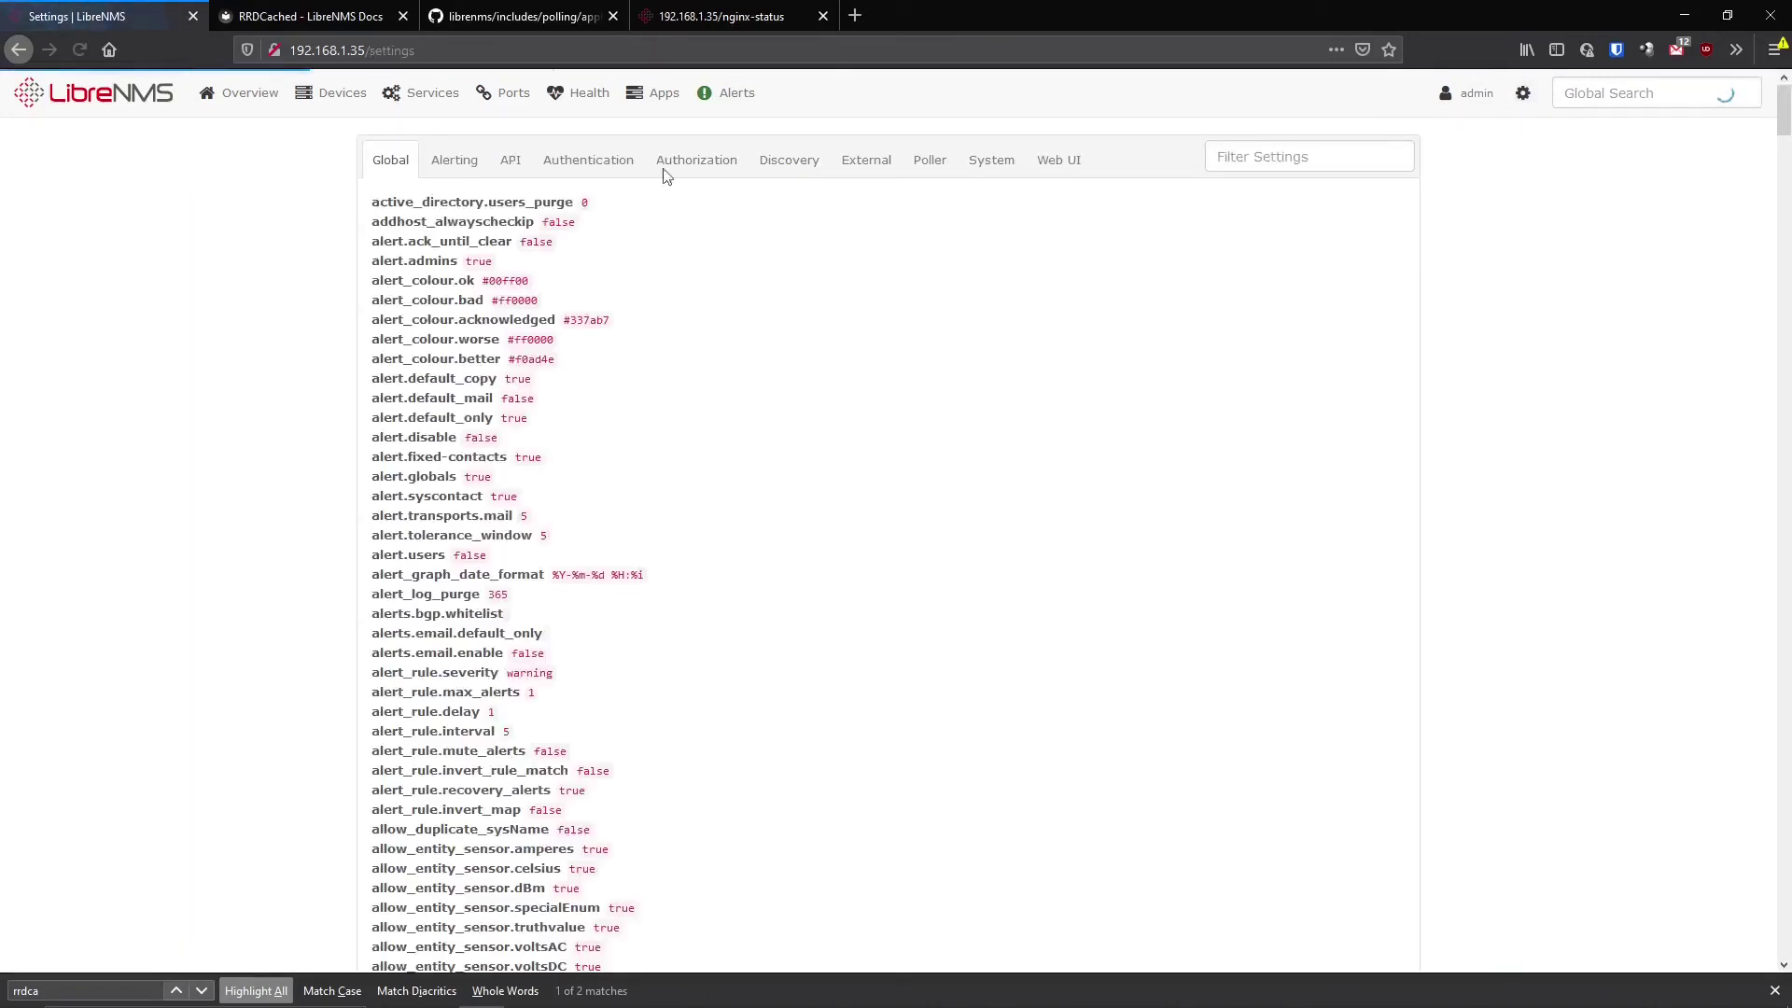
{"action": "left_click", "coordinate": [929, 159]}
{"action": "left_click", "coordinate": [523, 381]}
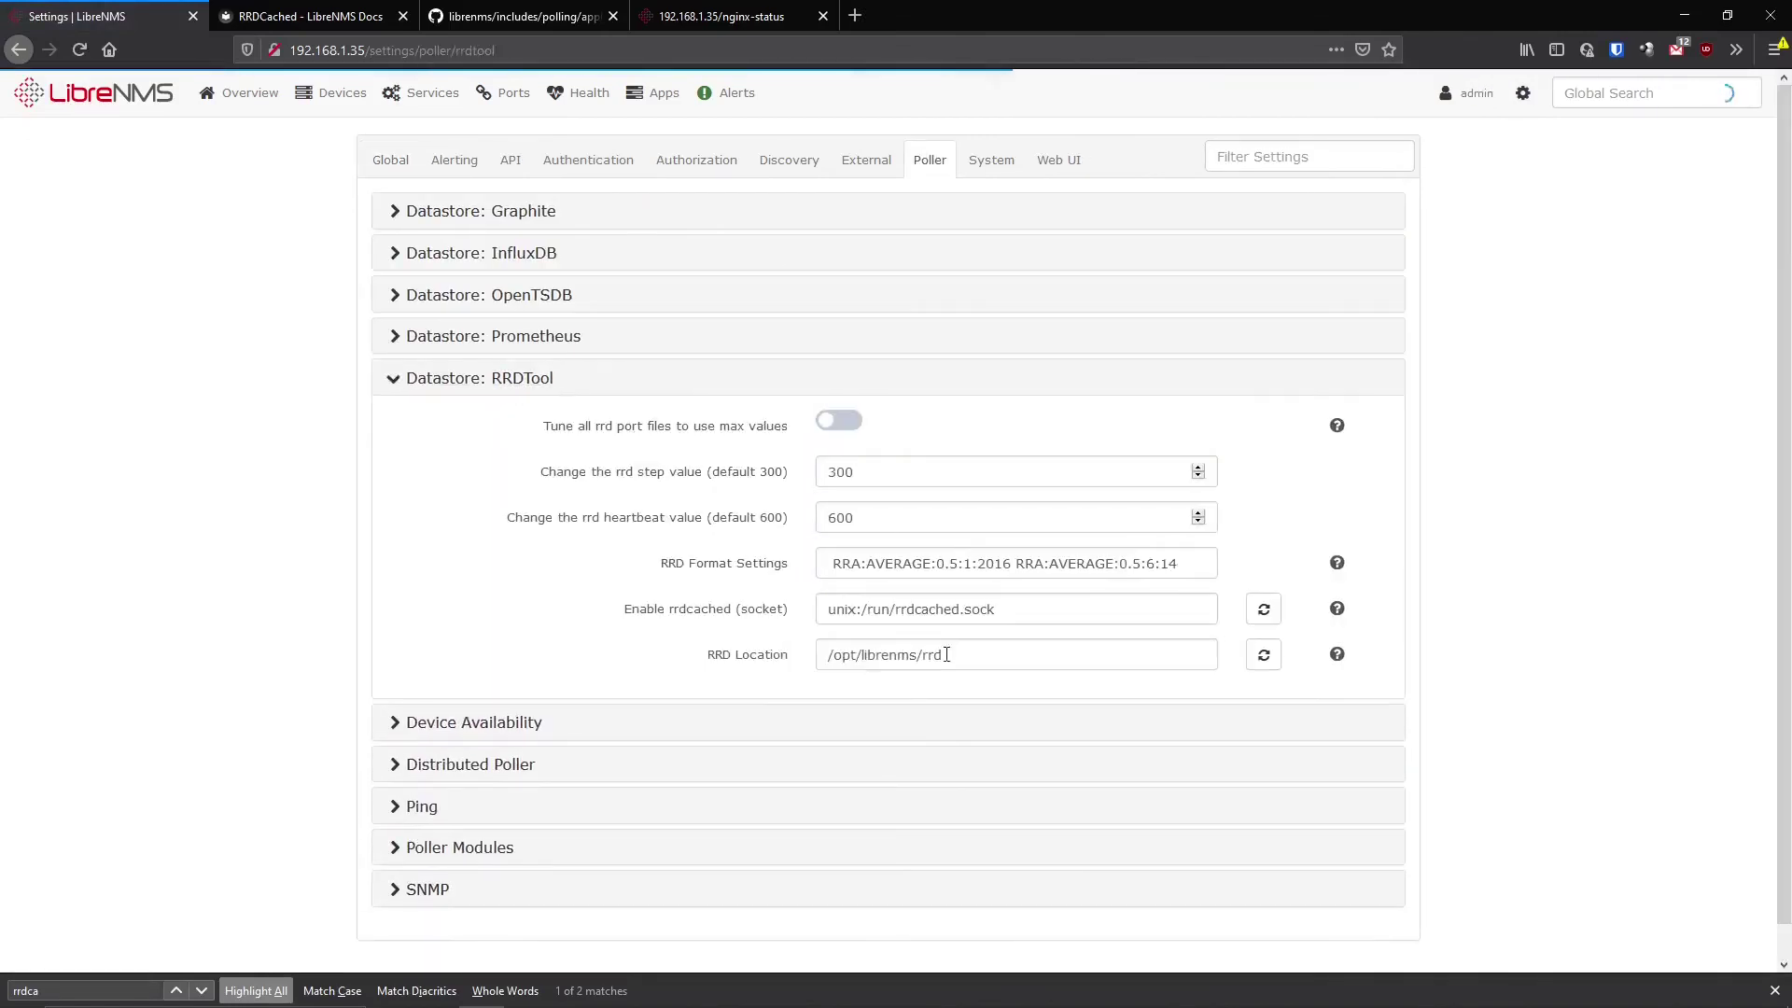
{"action": "left_click", "coordinate": [1020, 608]}
{"action": "key", "text": "ctrl+a"}
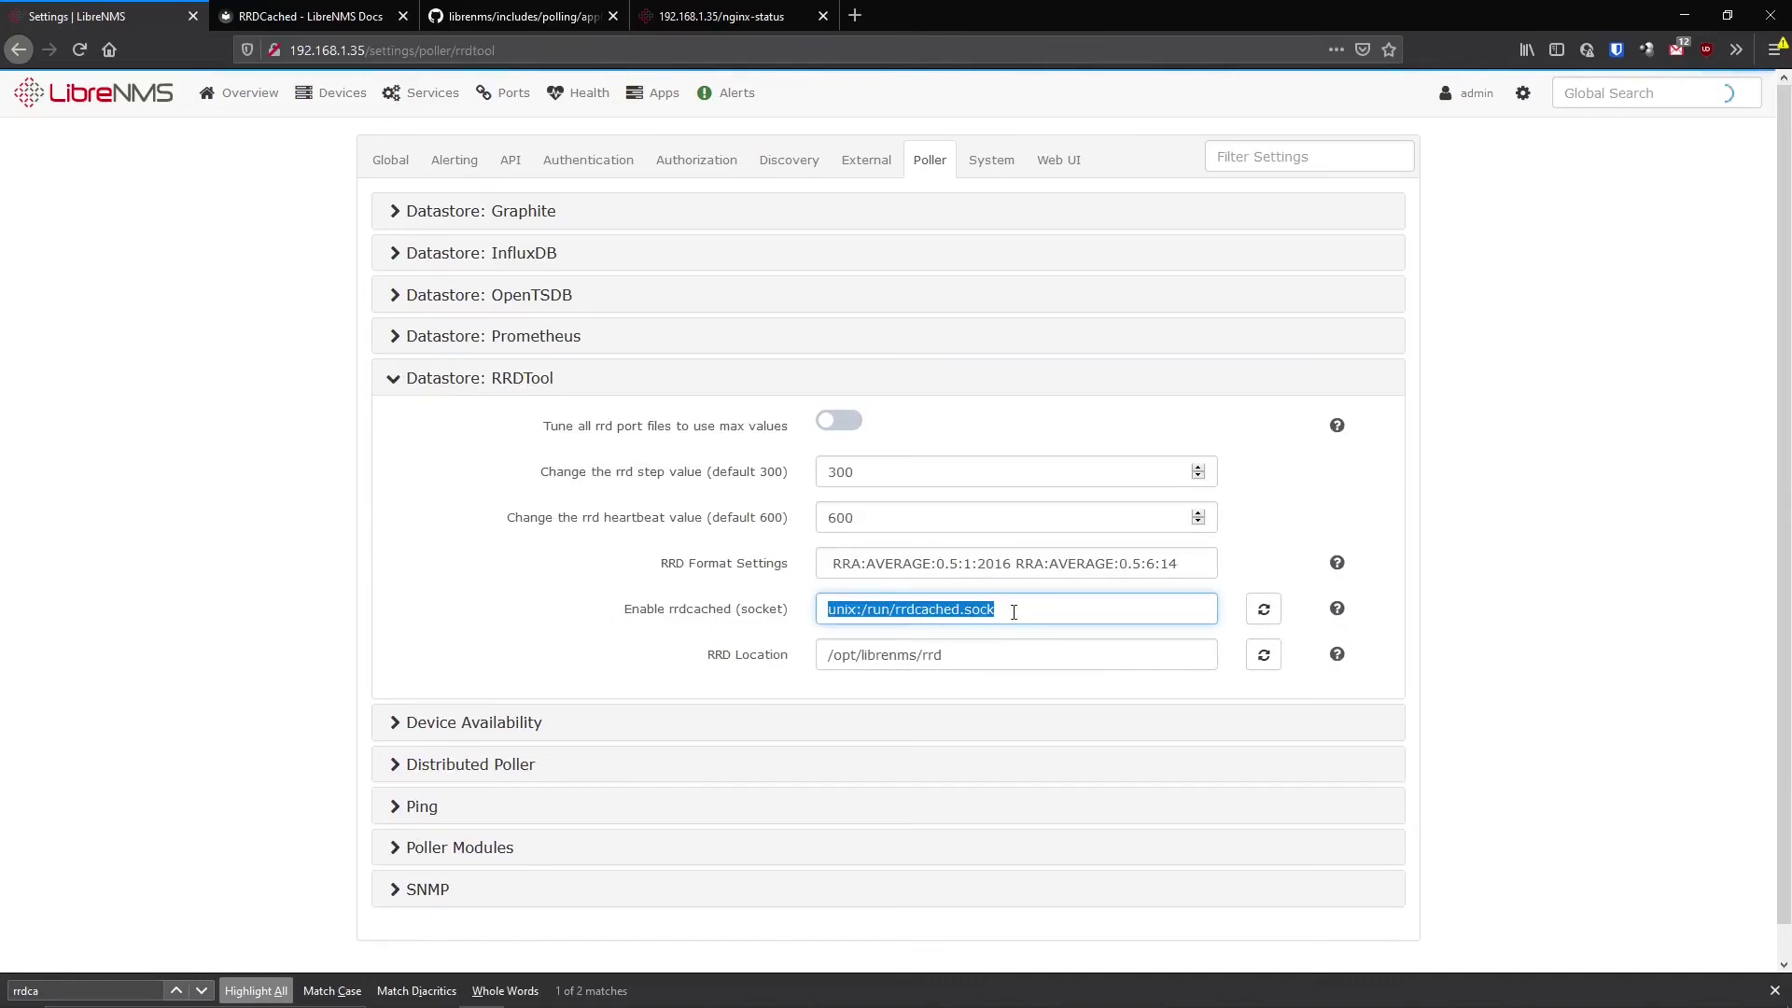
{"action": "left_click", "coordinate": [1014, 613]}
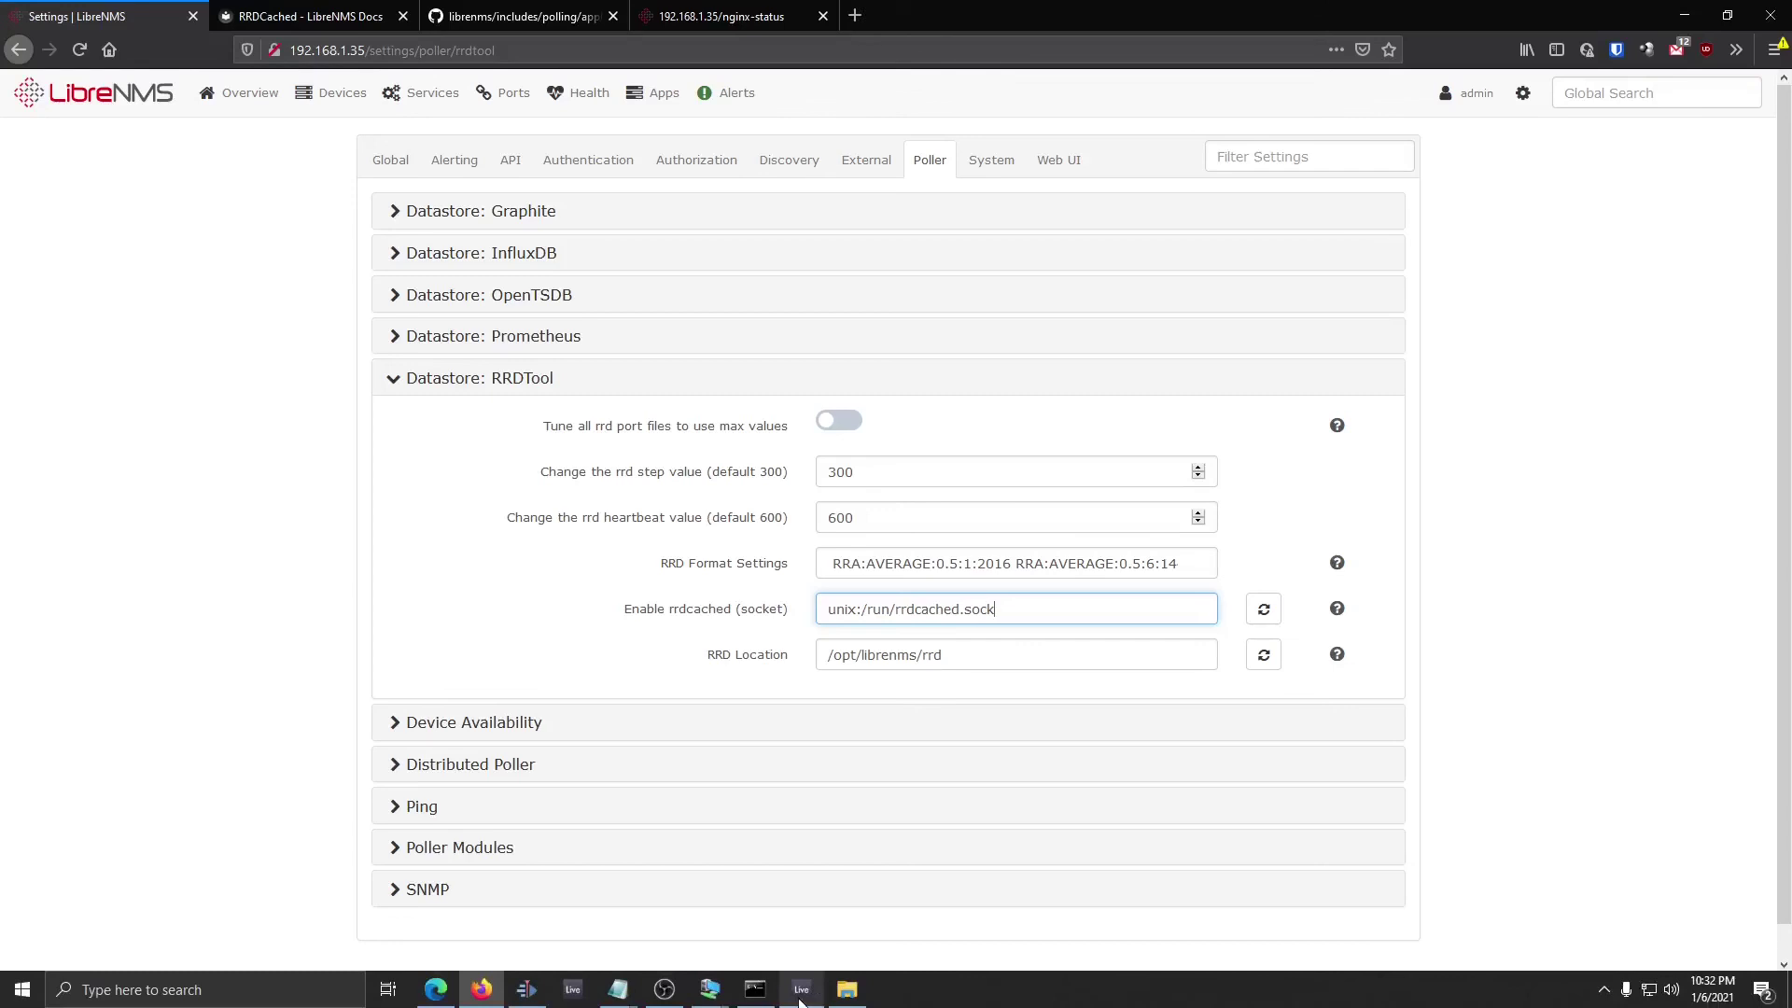
- In the SSH terminal, reopen /etc/default/rrdcached in nano with the earlier command
{"action": "left_click", "coordinate": [756, 987]}
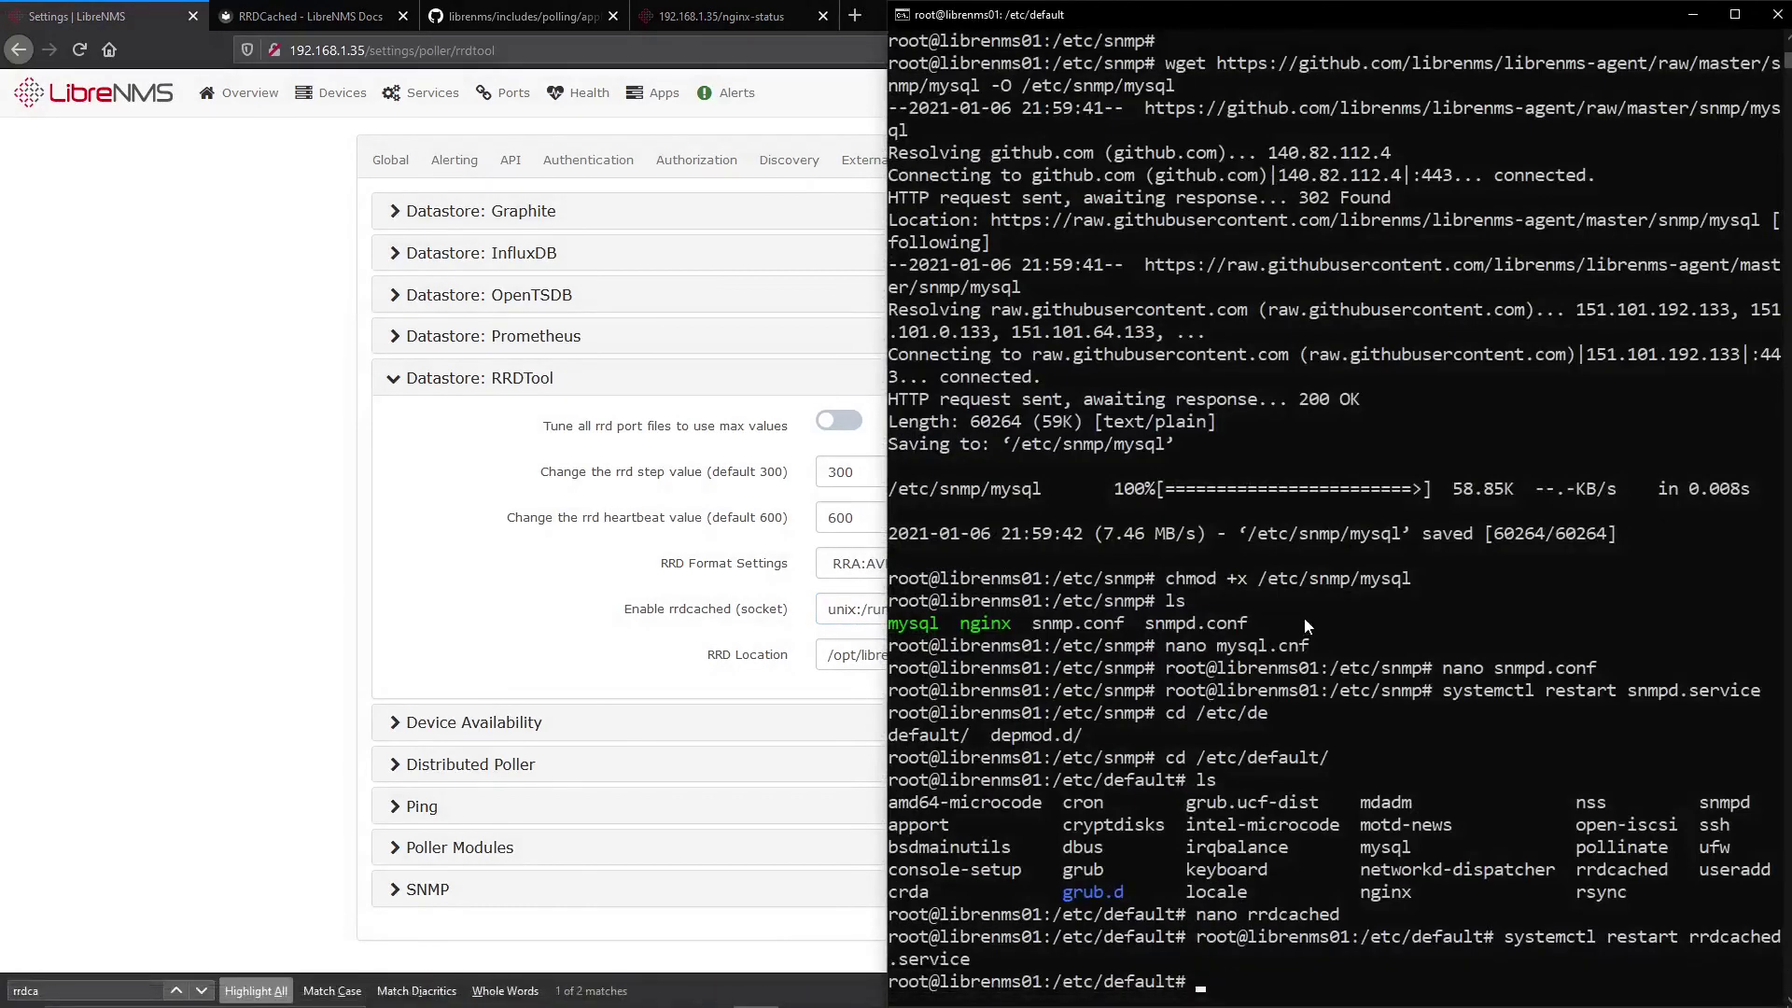
{"action": "key", "text": "Up"}
{"action": "key", "text": "Up"}
{"action": "key", "text": "Return"}
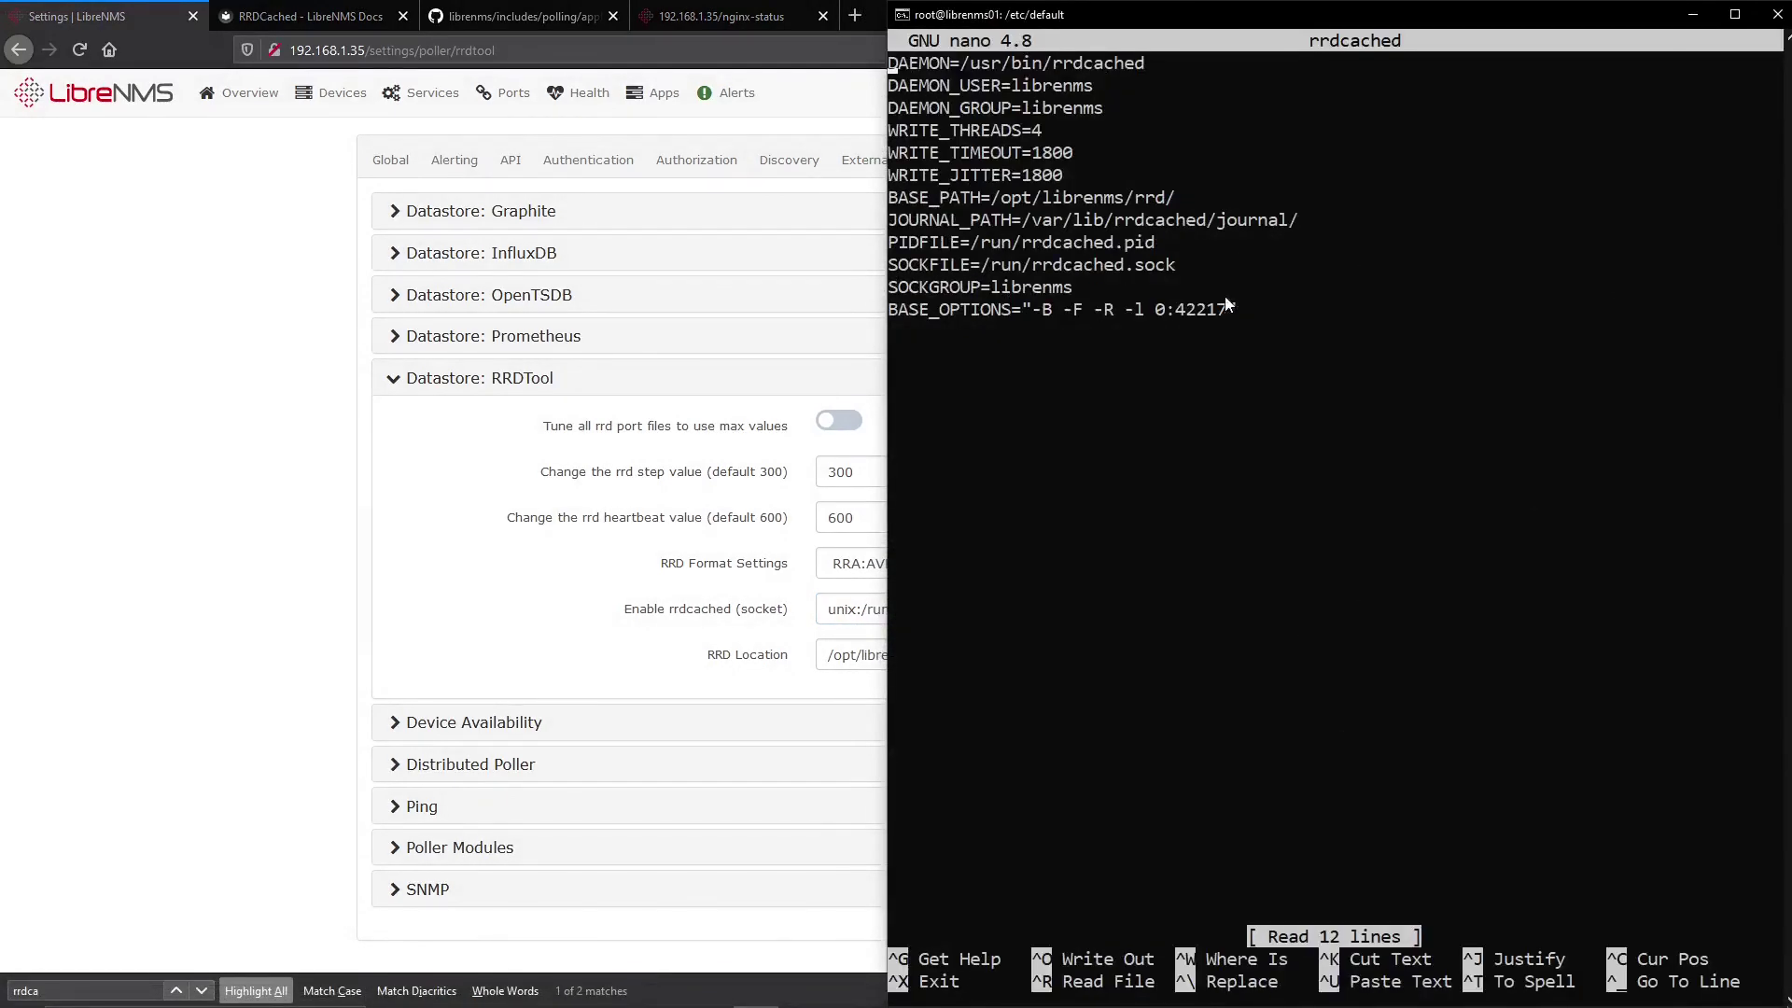
- Highlight the -l 0:42217 listen address on the BASE_OPTIONS line
{"action": "left_click_drag", "start_coordinate": [1227, 308], "coordinate": [1137, 313]}
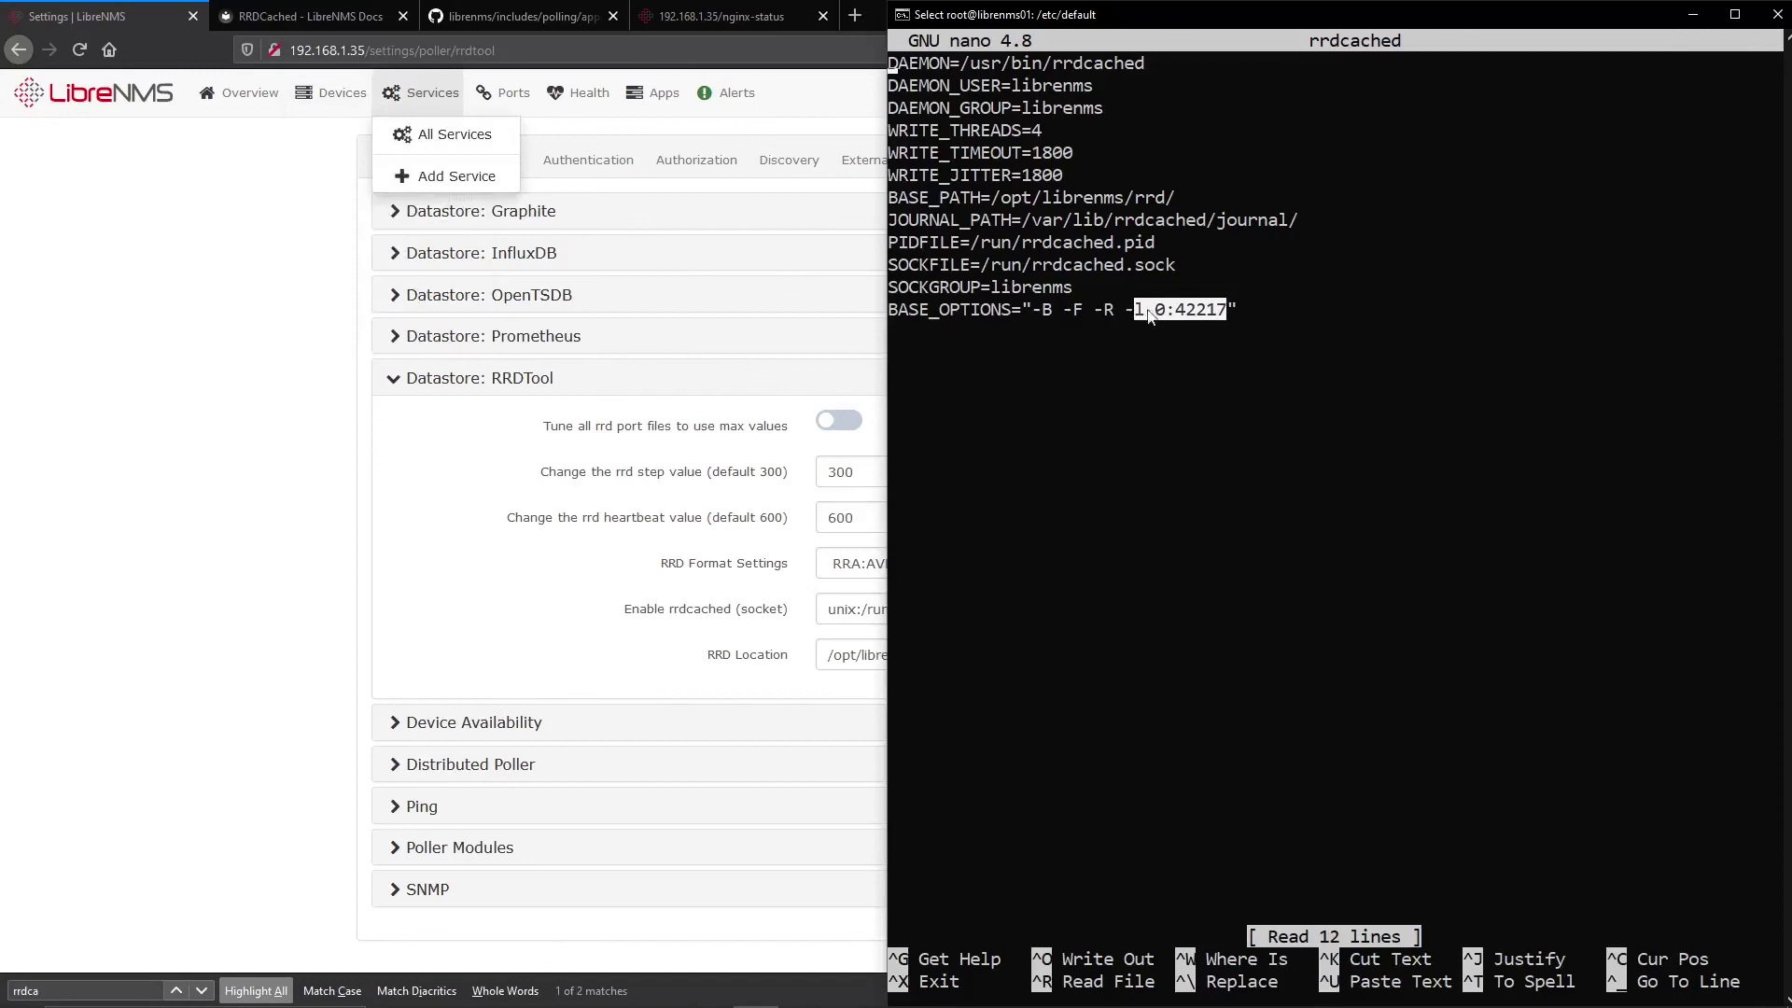
{"action": "left_click", "coordinate": [1225, 317]}
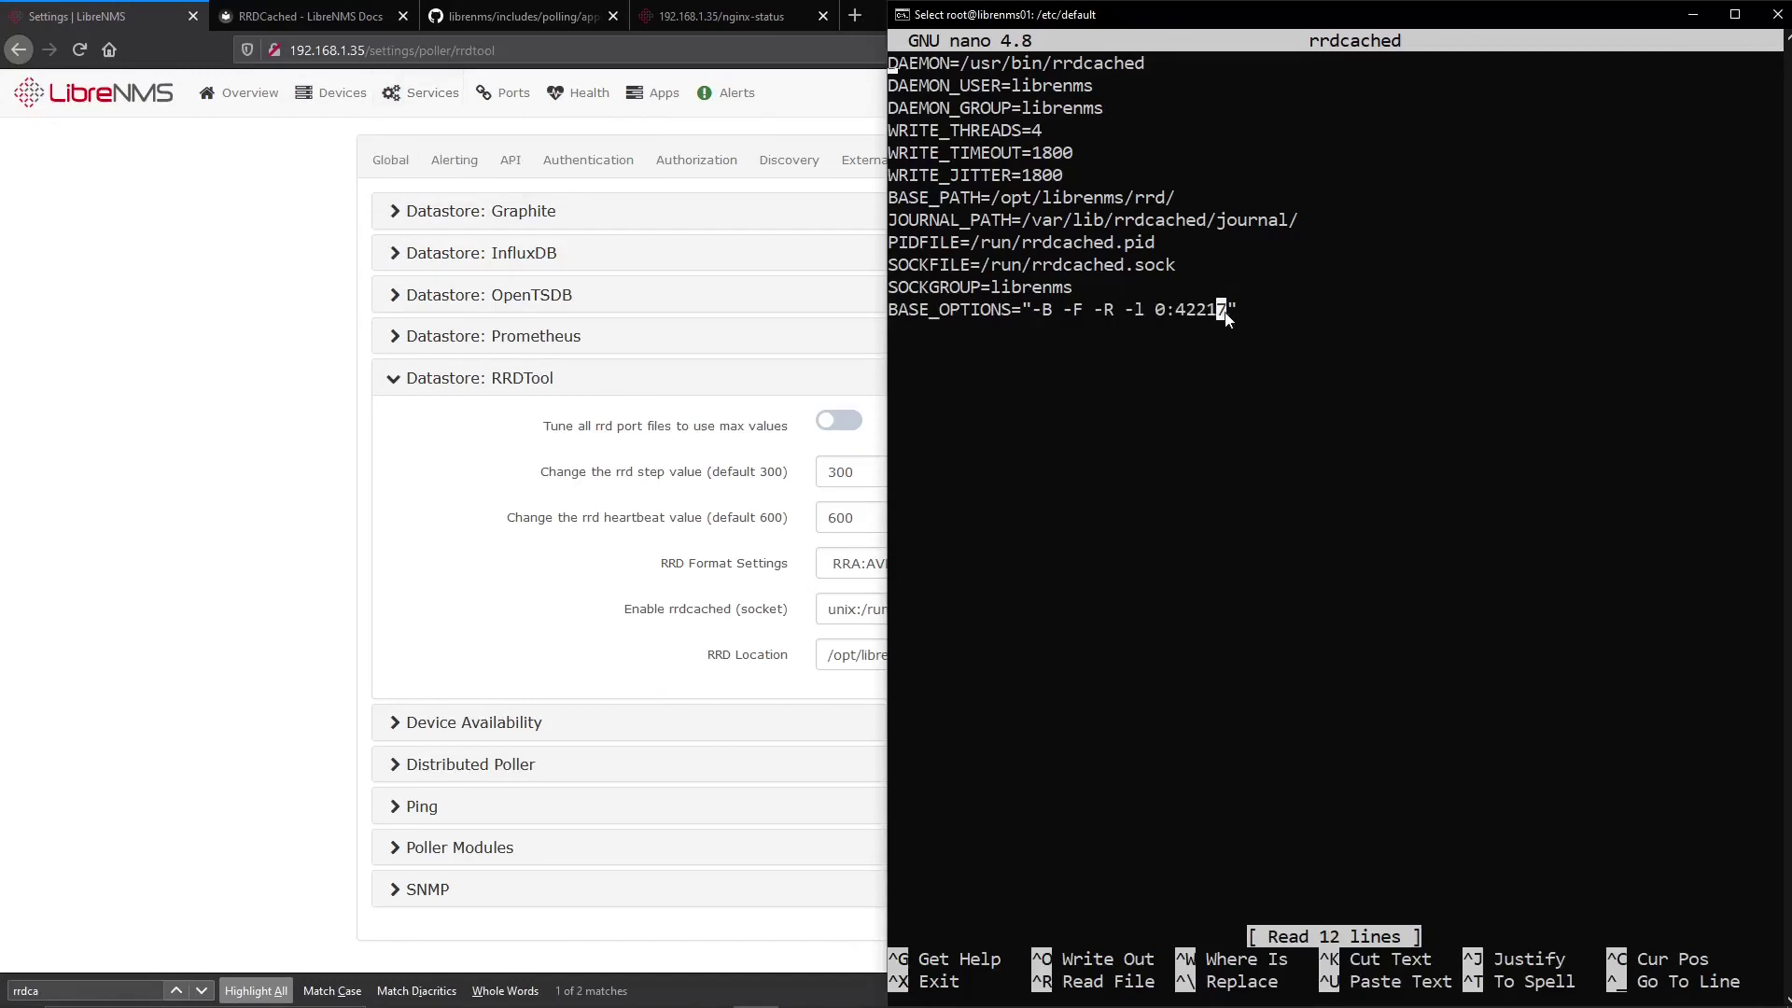
{"action": "left_click_drag", "start_coordinate": [1226, 317], "coordinate": [1158, 317]}
{"action": "left_click", "coordinate": [1183, 318]}
{"action": "left_click_drag", "start_coordinate": [1226, 315], "coordinate": [1161, 315]}
{"action": "left_click", "coordinate": [724, 534]}
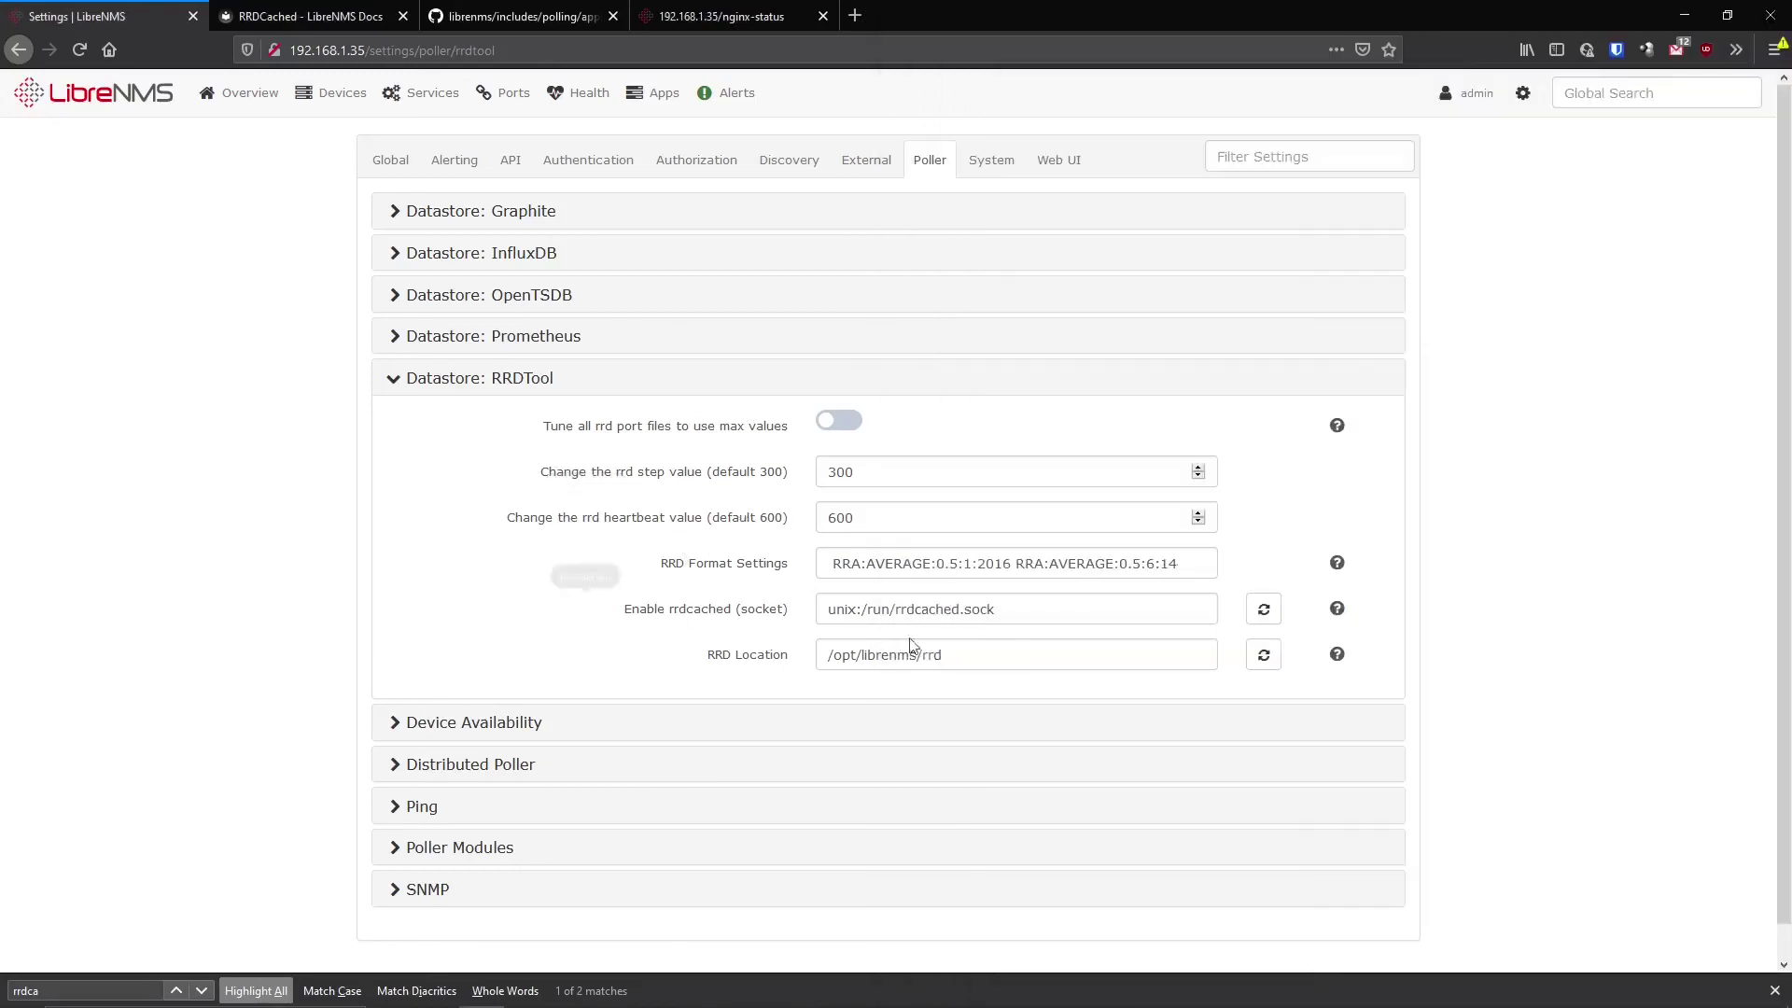
- Select the whole rrdcached socket value unix:/run/rrdcached.sock in the RRDTool settings
{"action": "left_click", "coordinate": [1005, 620]}
{"action": "key", "text": "ctrl+a"}
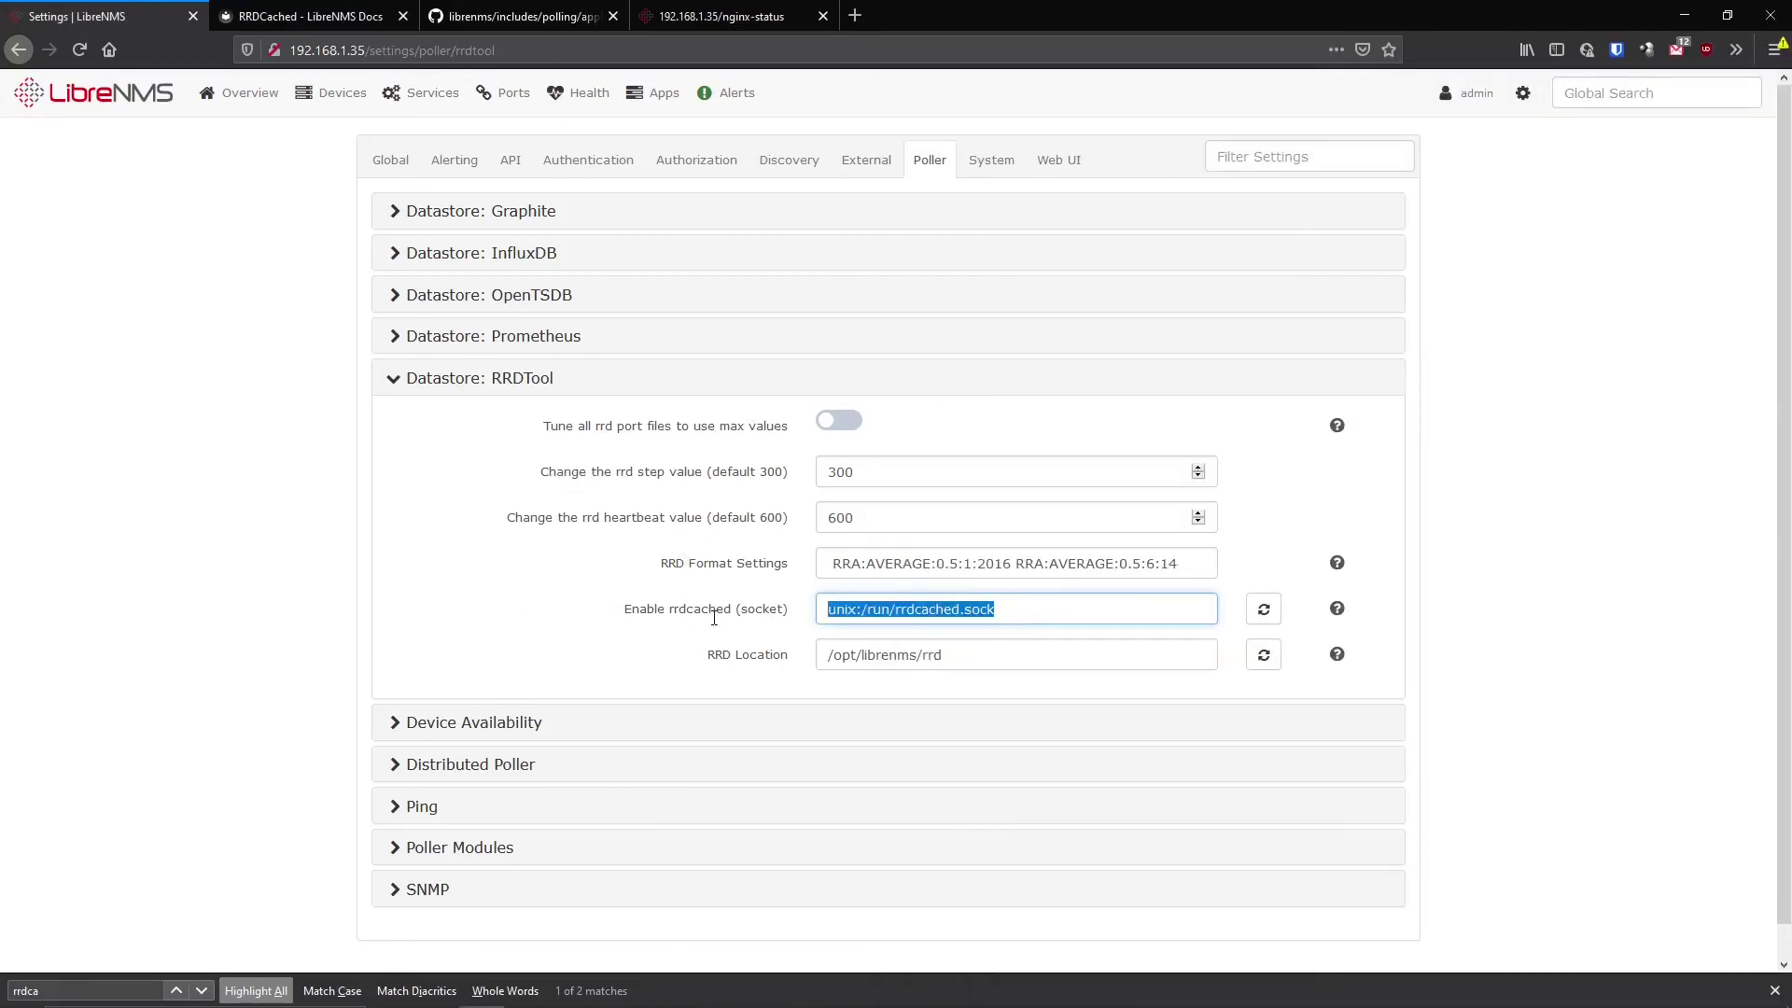